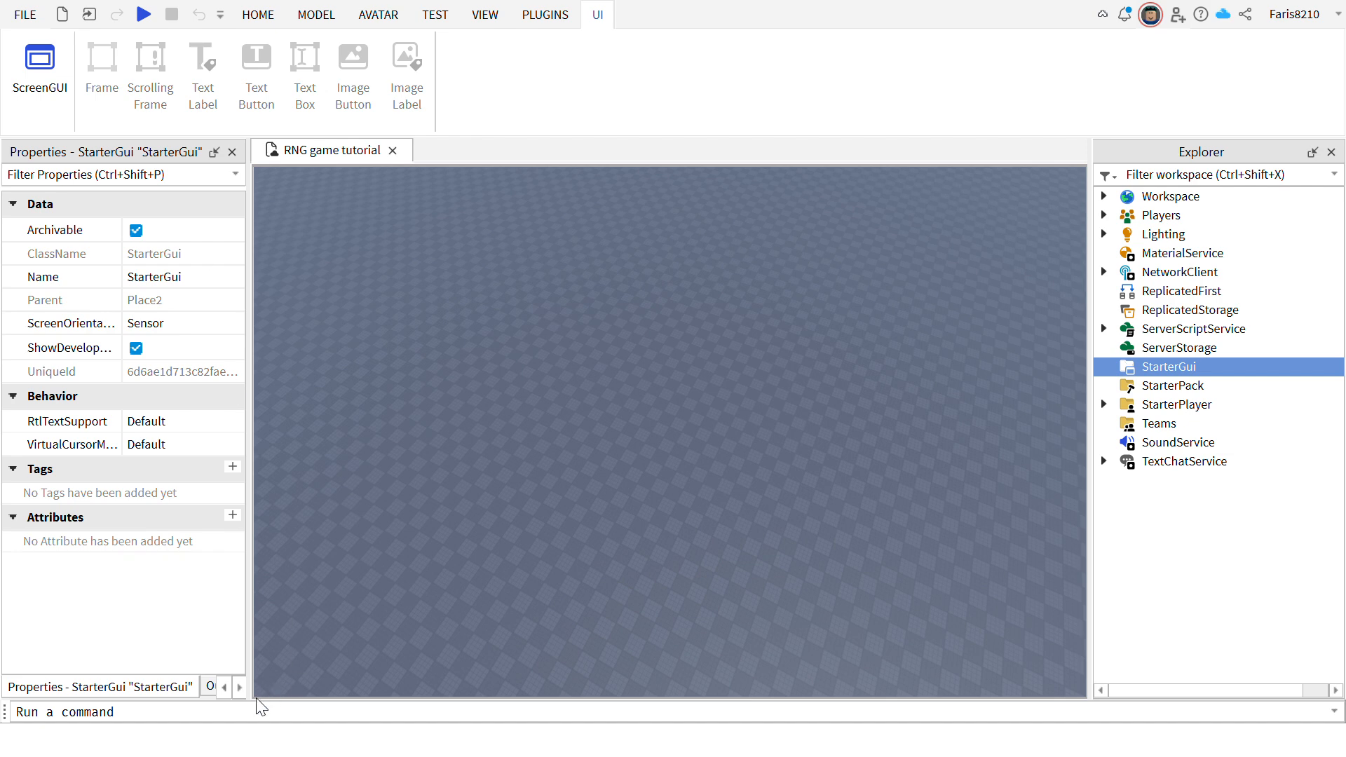
Add a ScreenGui to StarterGui and rename it MainGUI.
click(558, 561)
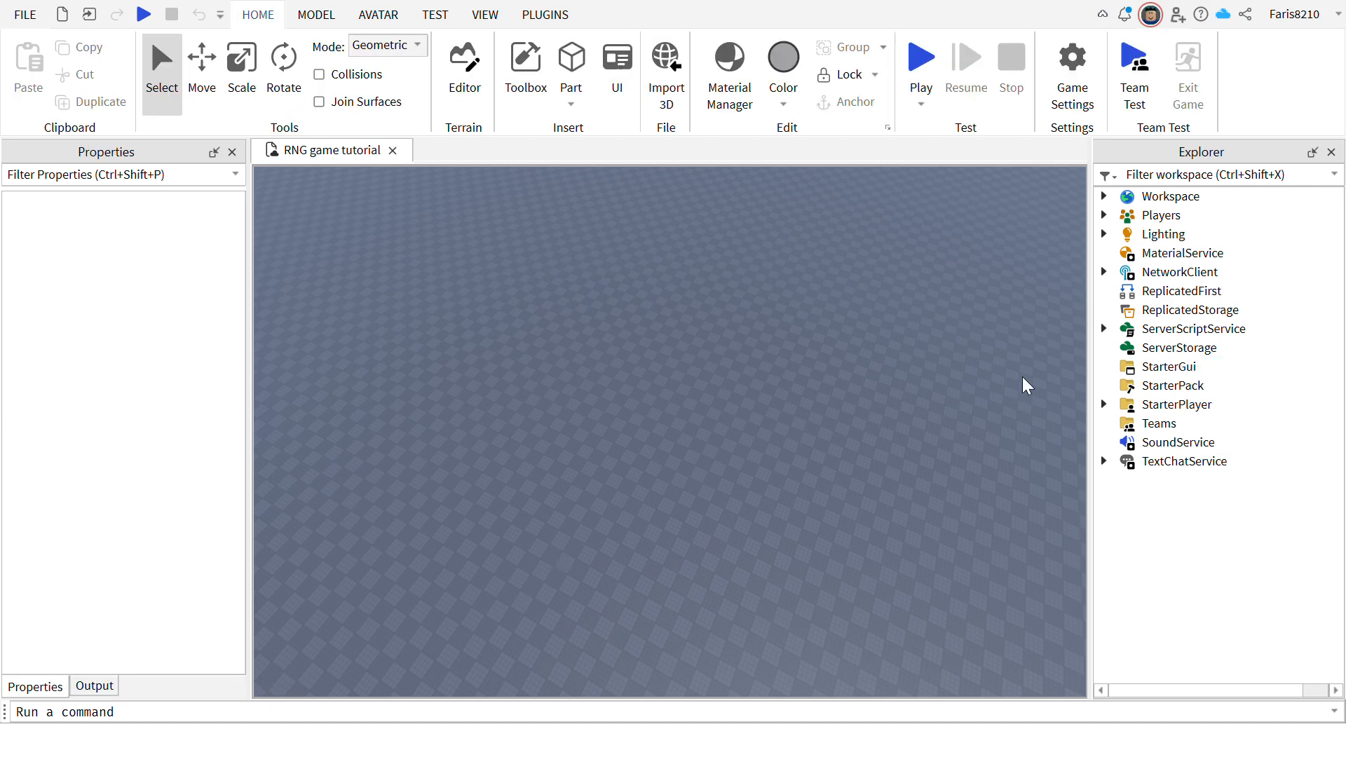
click(1135, 368)
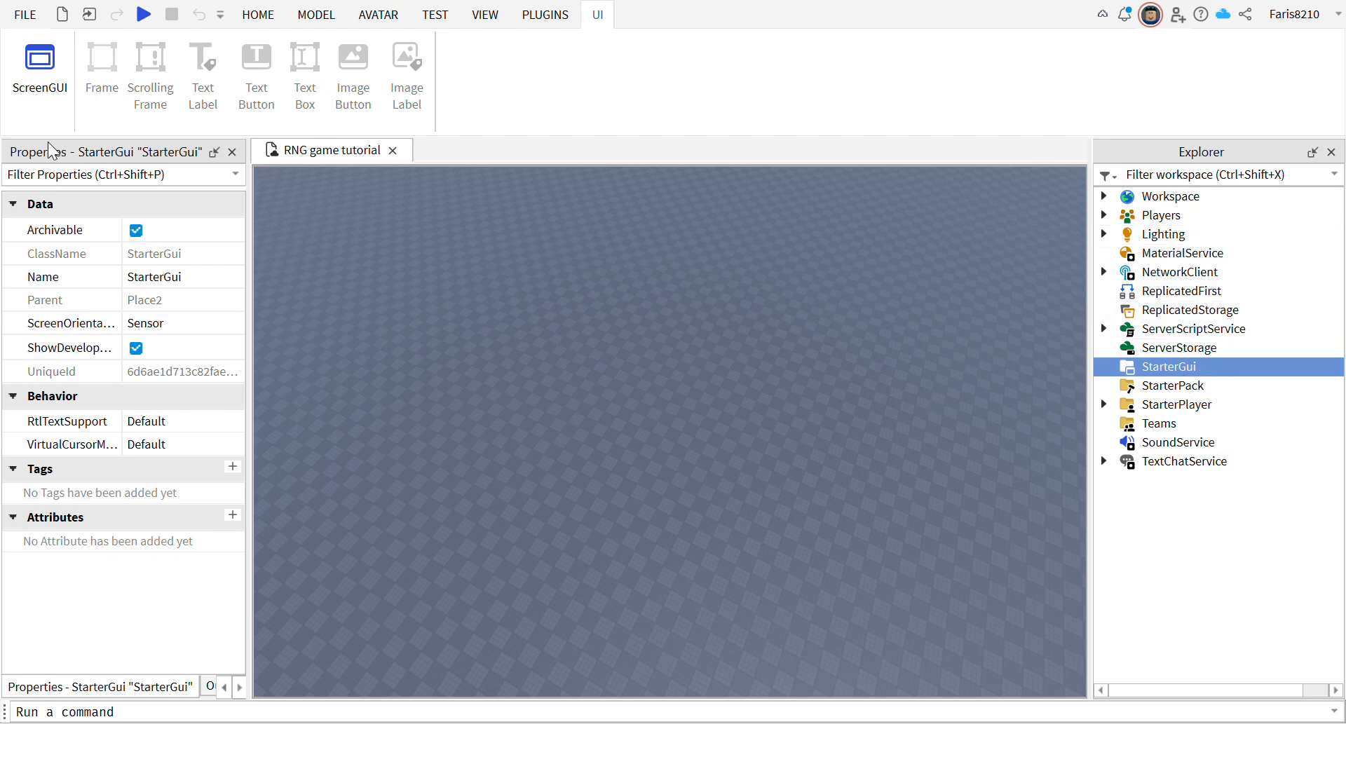
click(40, 63)
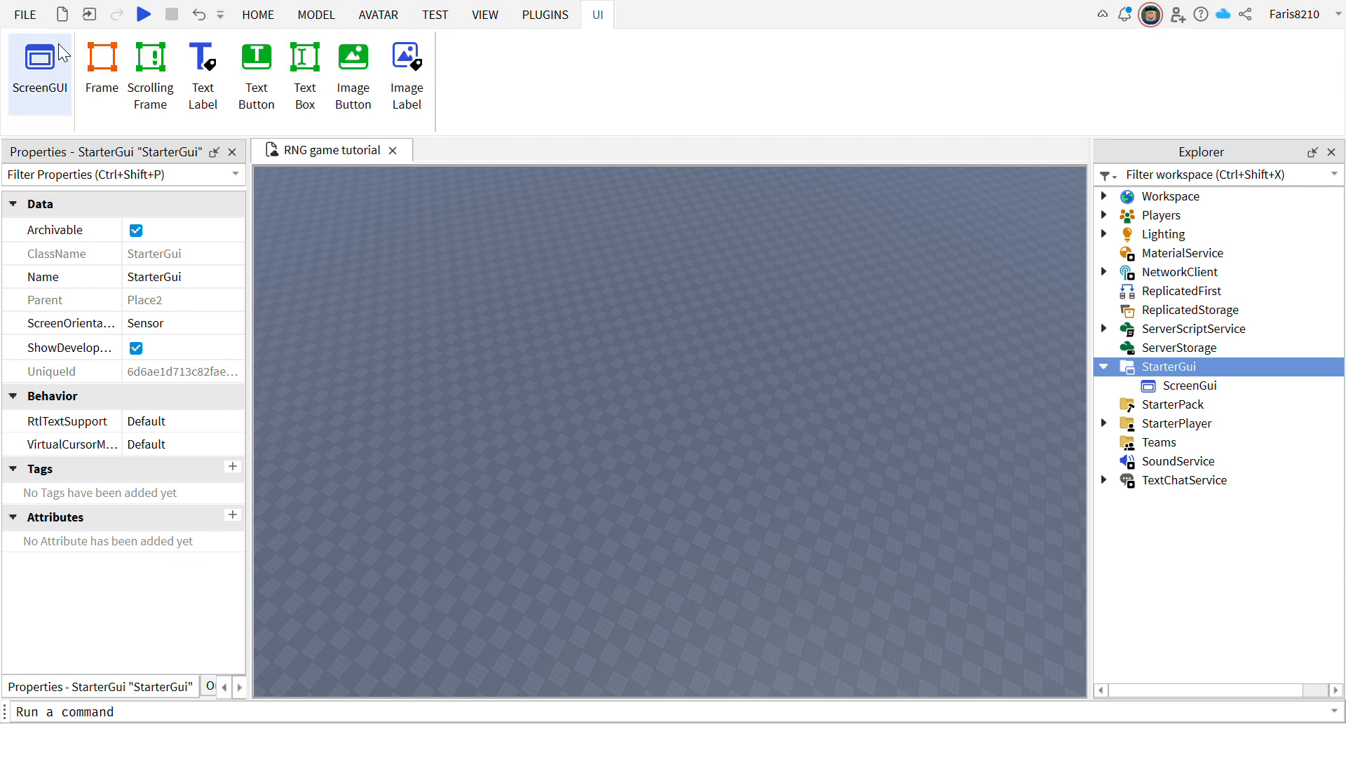
click(1192, 393)
click(1192, 392)
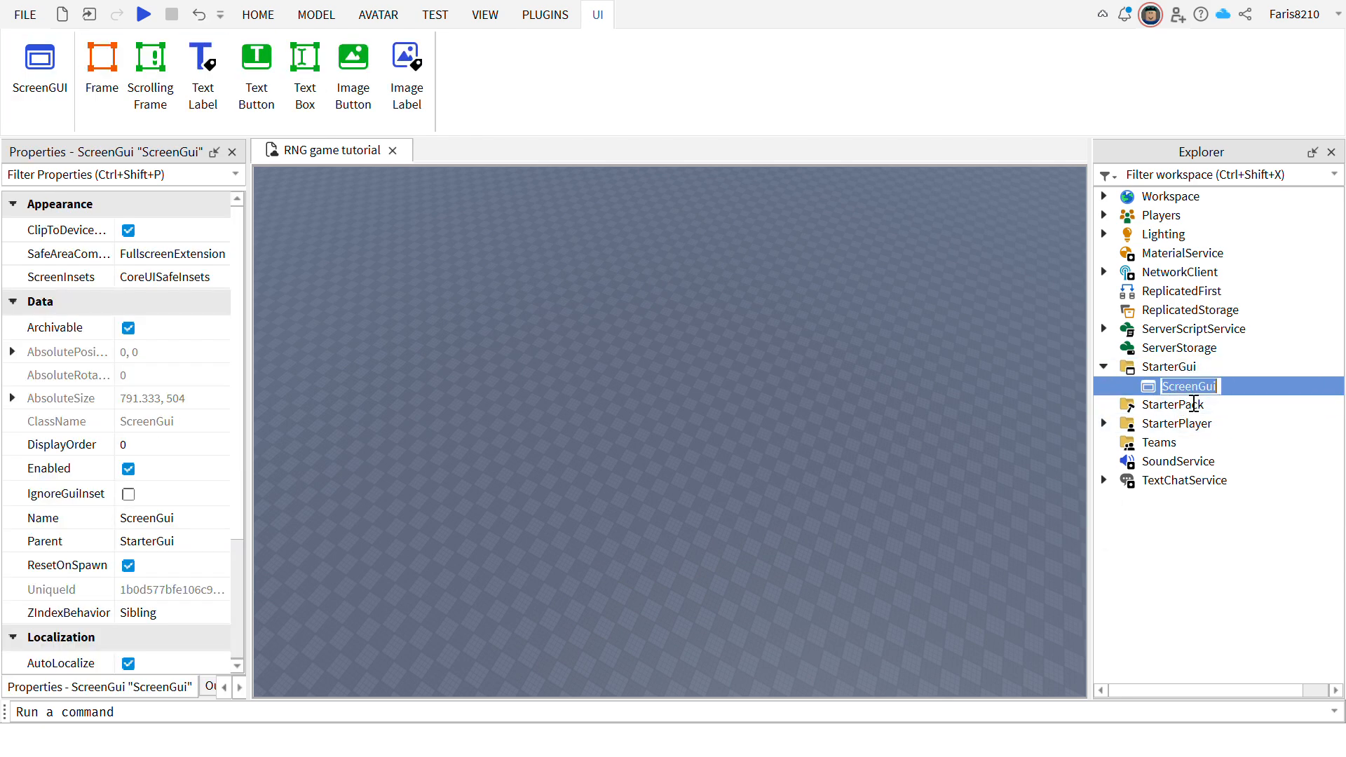
text(MainGUI)
key(Return)
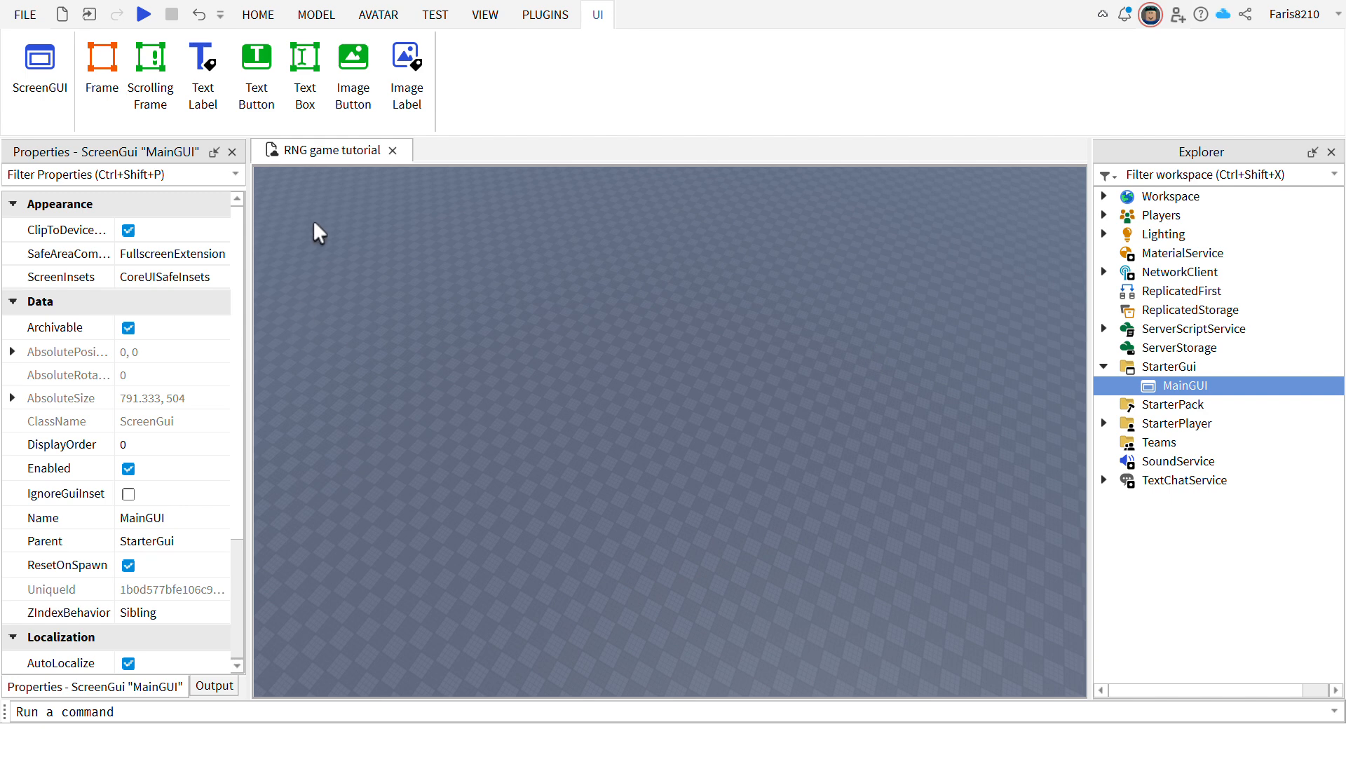
Add a frame inside MainGUI and place it in the lower middle of the viewport, at about 327, 335.
mouse_move(1207, 390)
click(42, 56)
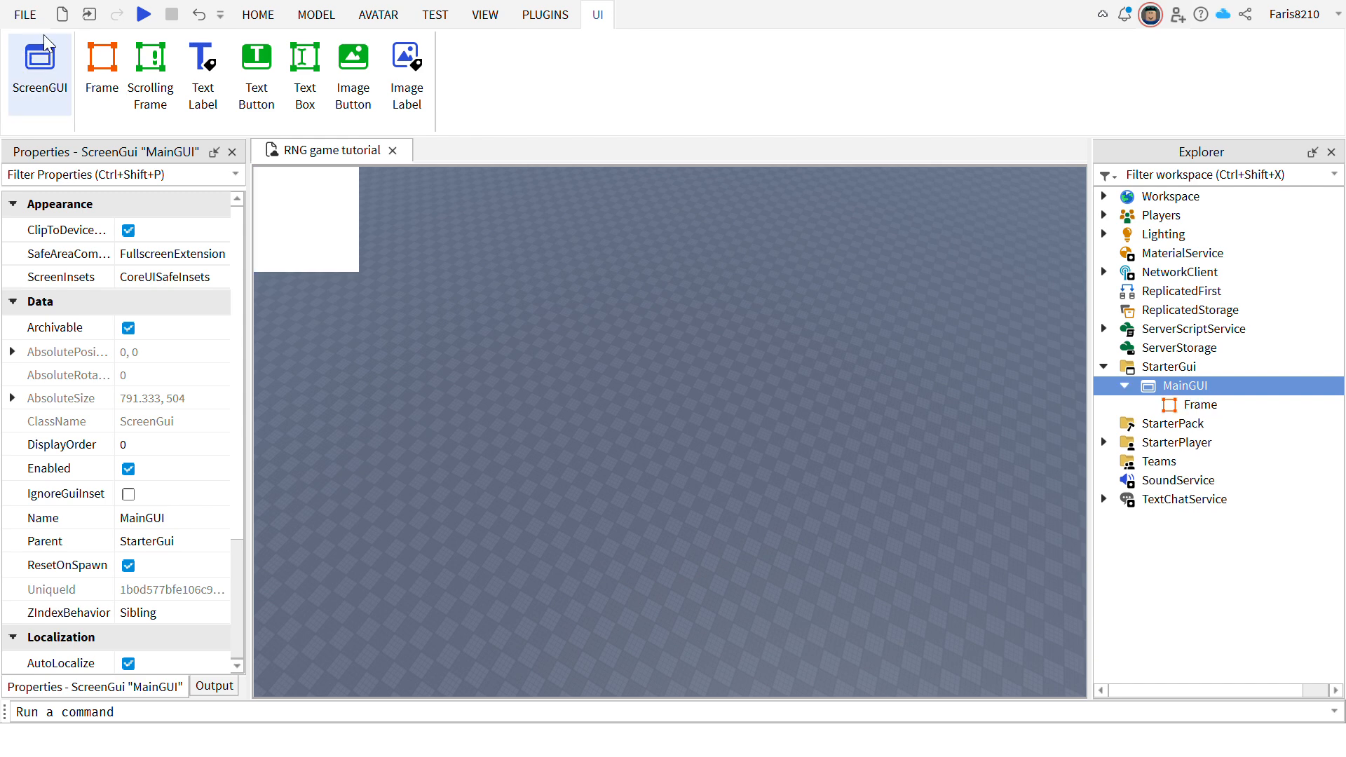
drag(315, 250, 655, 592)
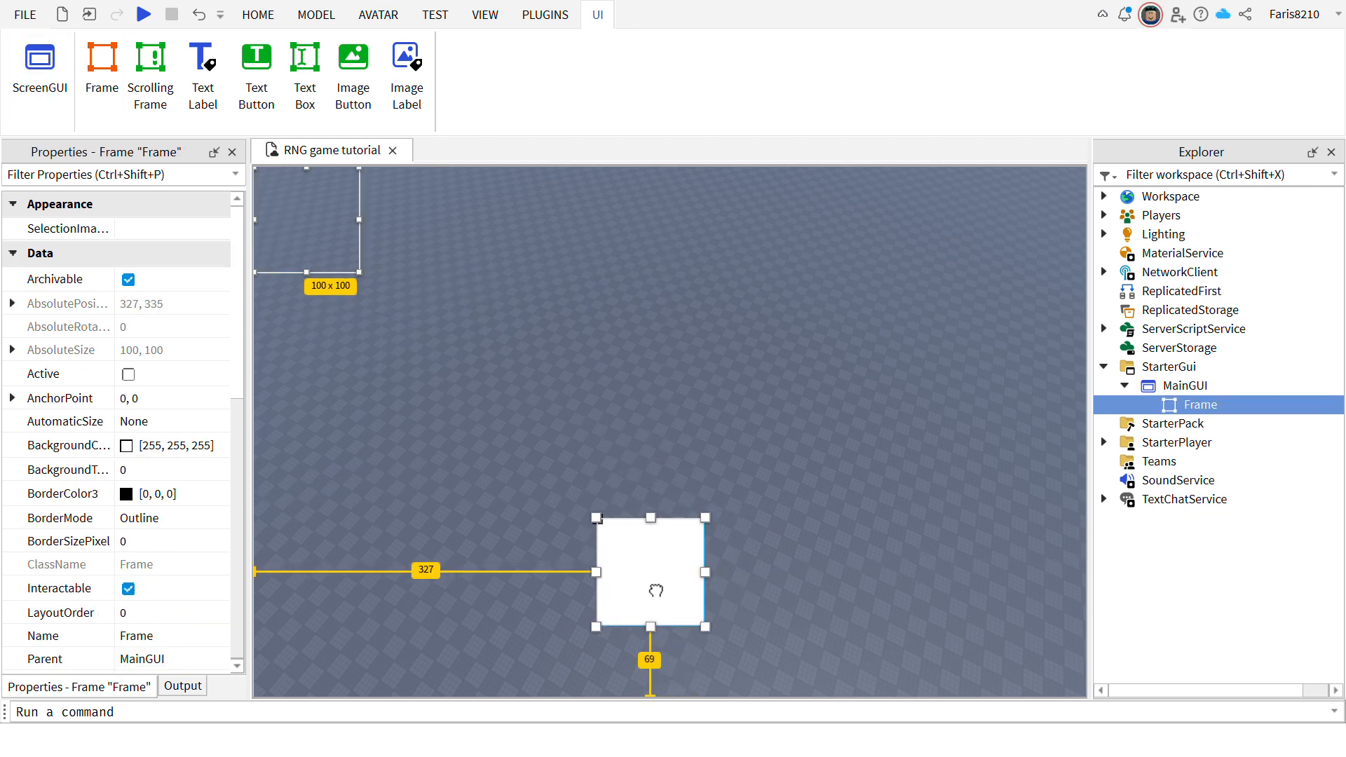
Set the frame's AnchorPoint to 0.5, 0.5 and move it back to the lower middle, at about 345, 335.
click(181, 400)
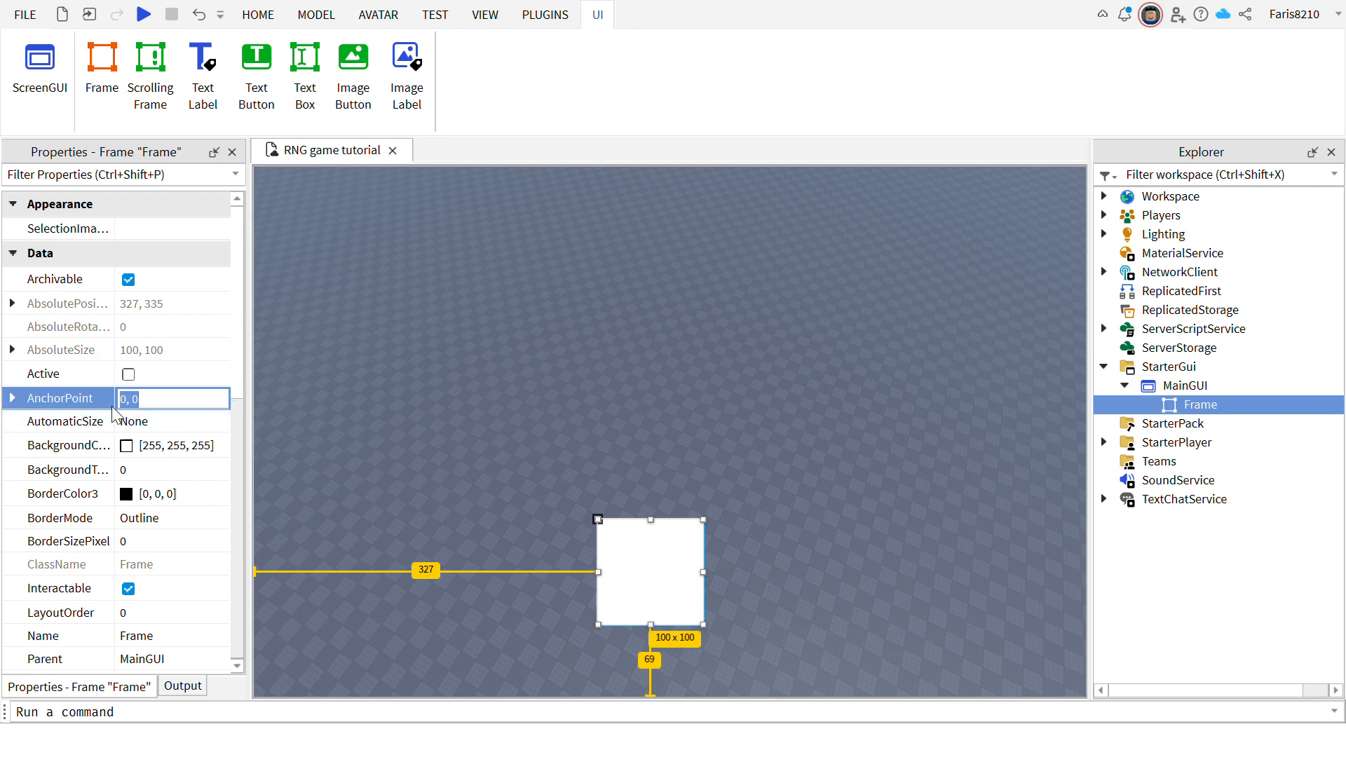
drag(190, 404, 63, 411)
text(0.5, 0.5)
key(Return)
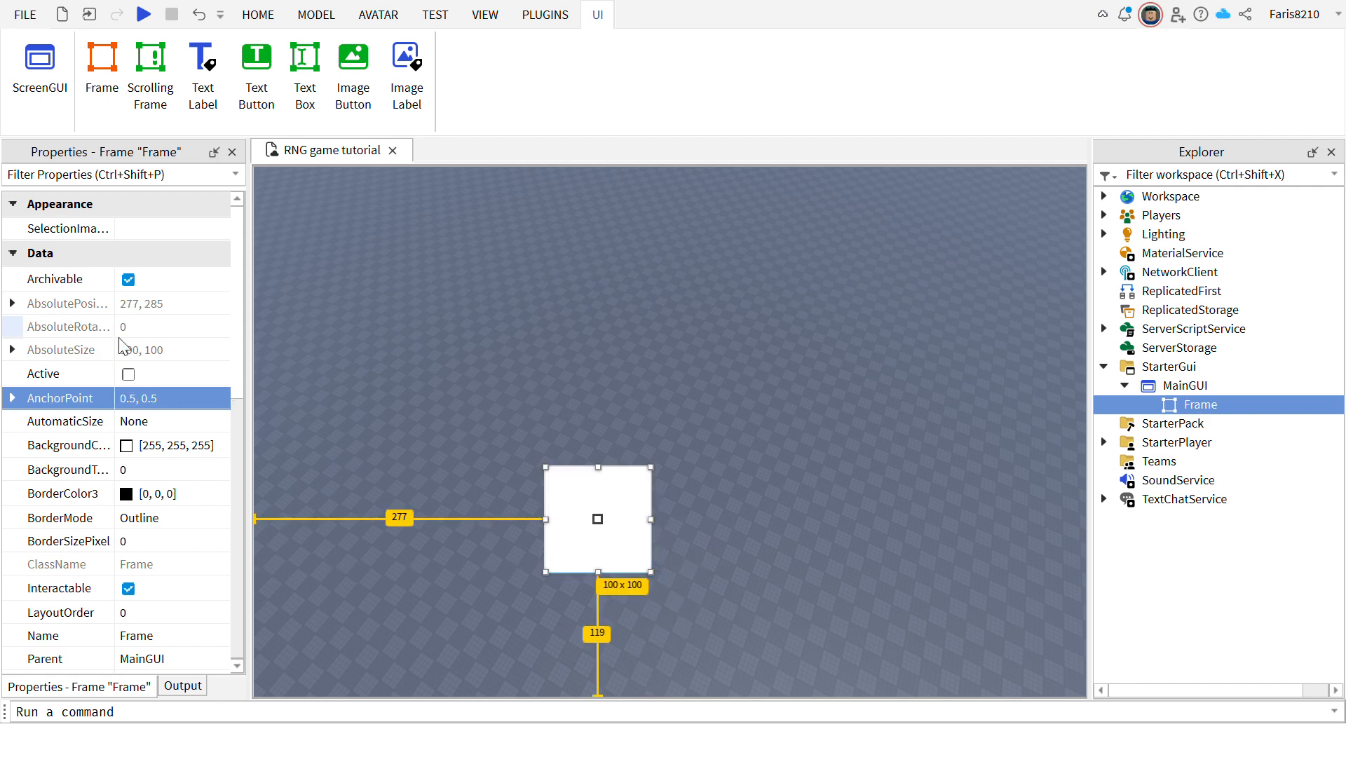
drag(646, 549, 717, 602)
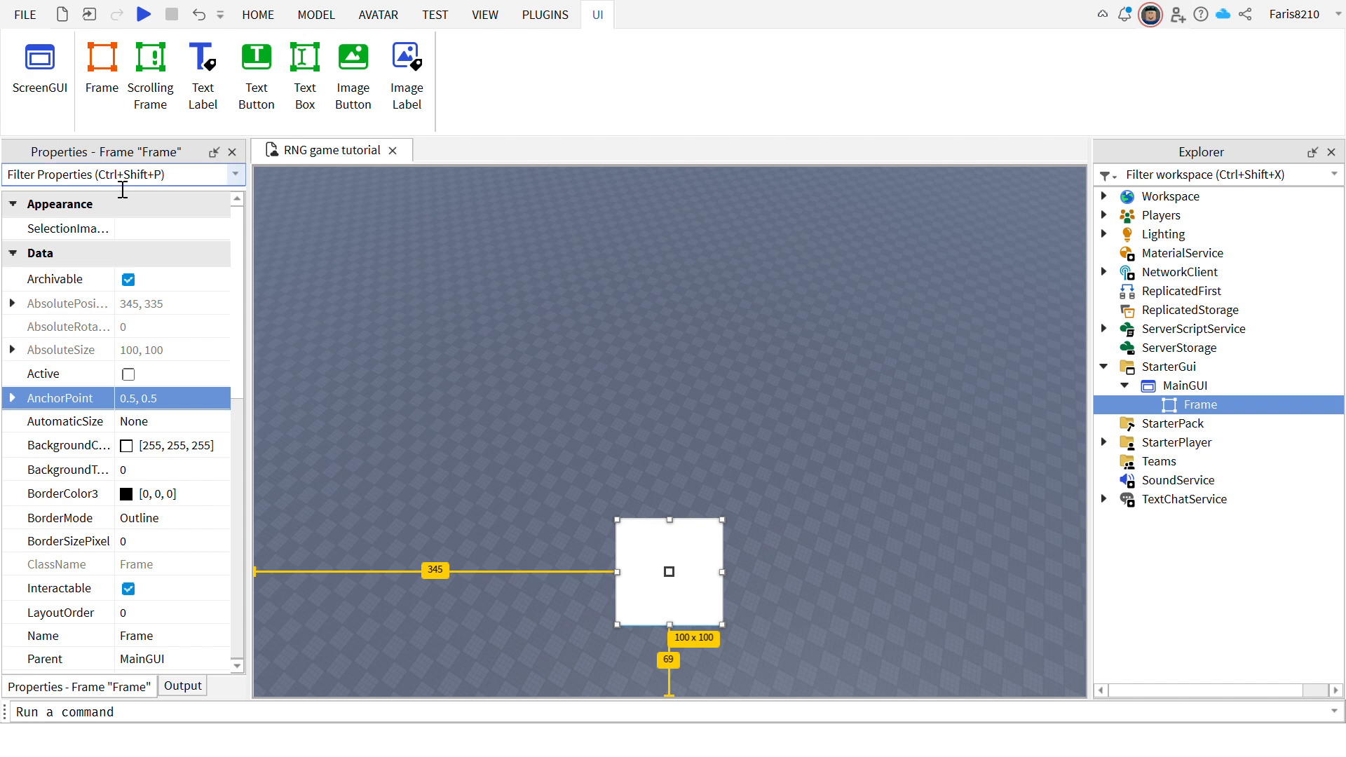
Set the horizontal part of the frame's Size to a scale of 0.2 with a 0 offset.
text(size)
click(161, 299)
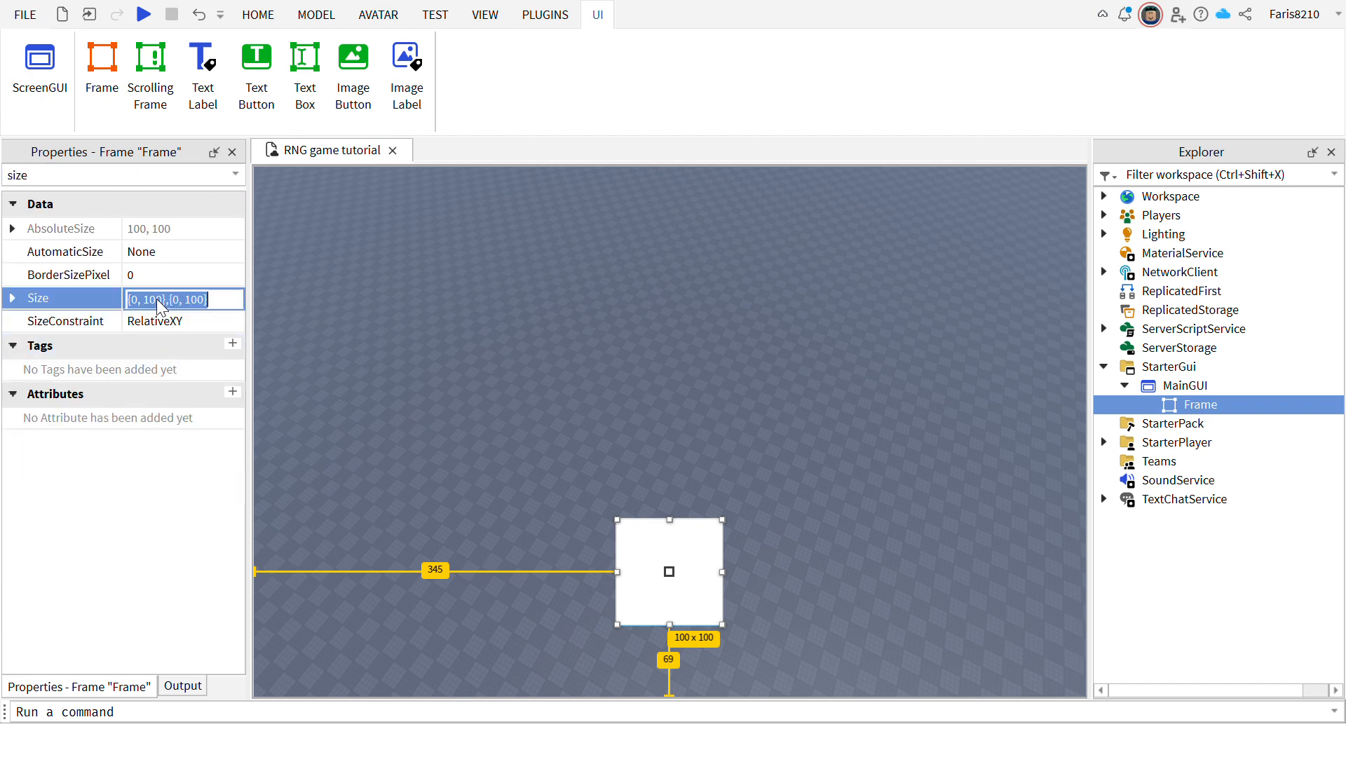
click(148, 309)
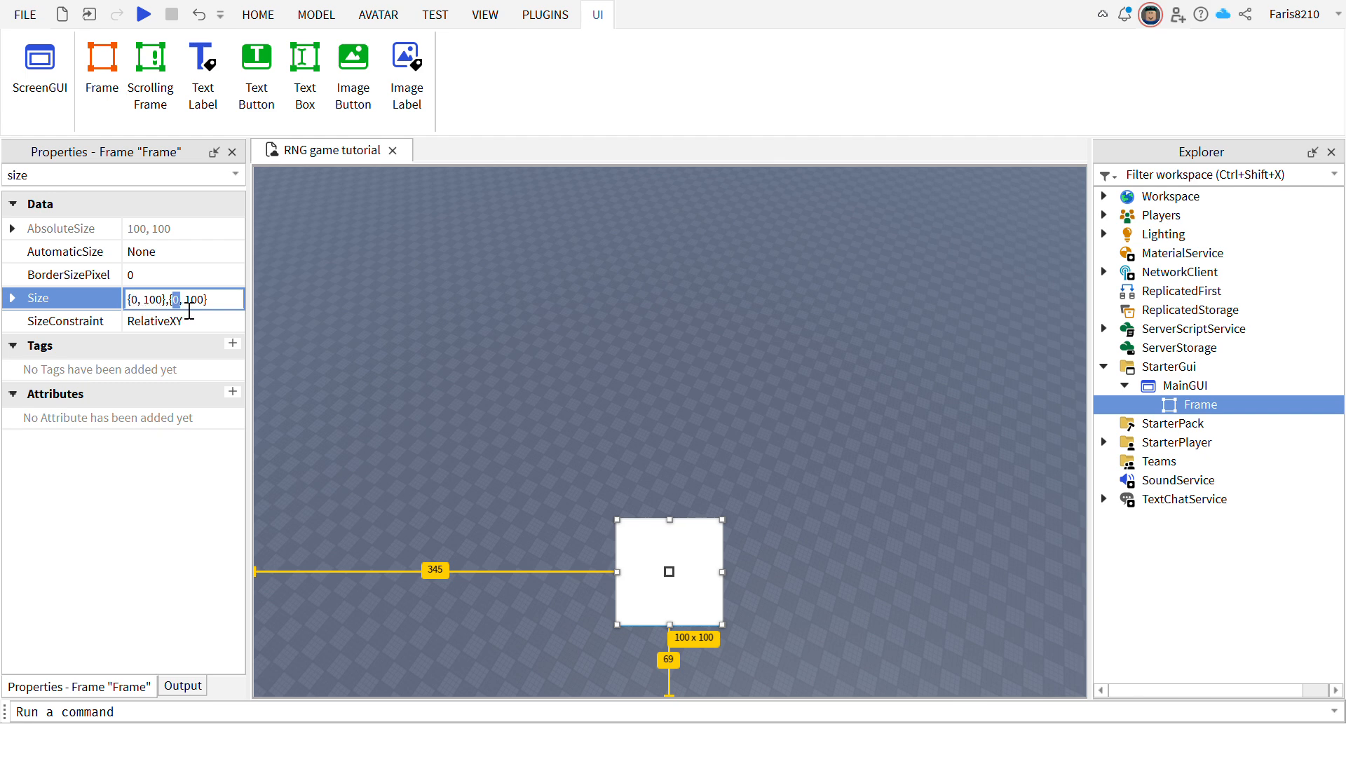
drag(204, 300, 120, 300)
click(198, 308)
mouse_move(233, 308)
mouse_down()
mouse_move(77, 300)
mouse_move(228, 310)
mouse_move(212, 316)
mouse_up()
double_click(153, 300)
drag(242, 307, 12, 269)
drag(237, 302, 304, 307)
text(.2)
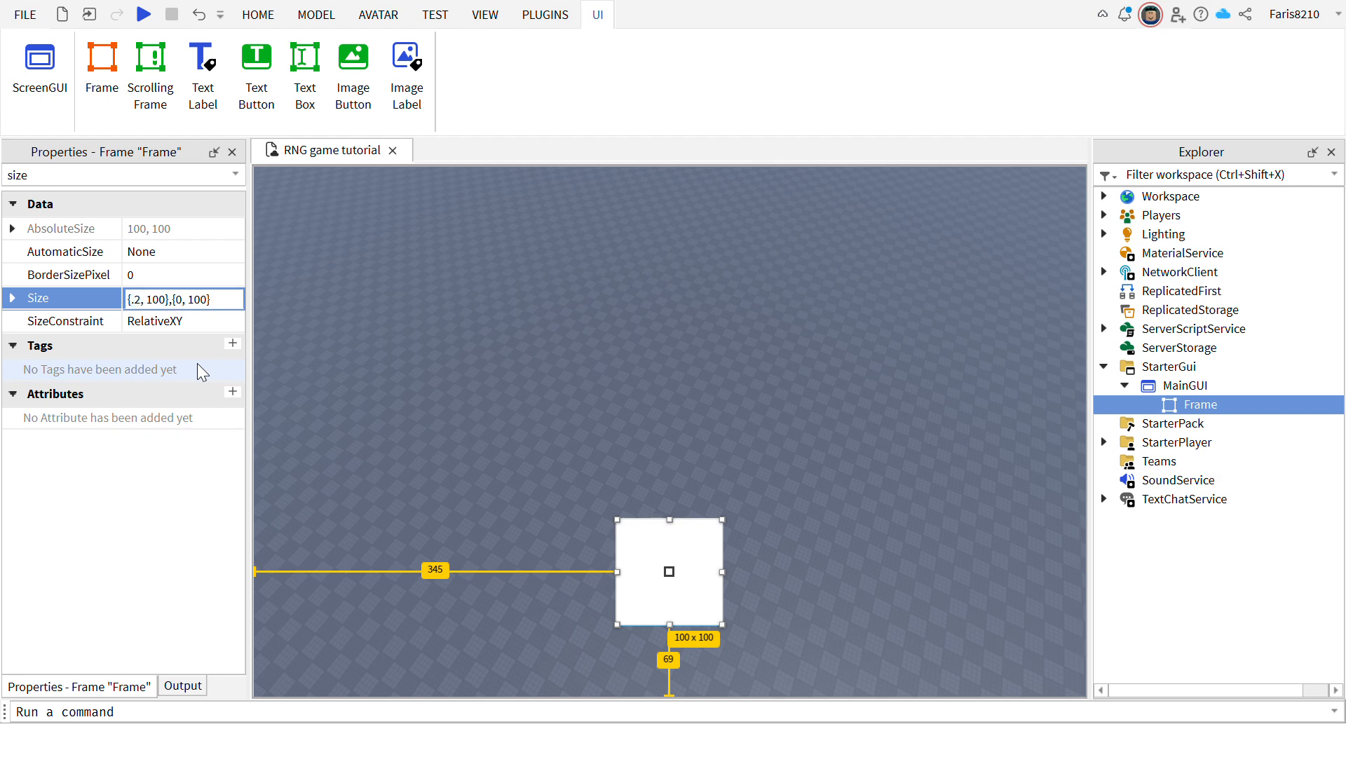
click(169, 308)
text(0)
key(BackSpace)
key(BackSpace)
key(BackSpace)
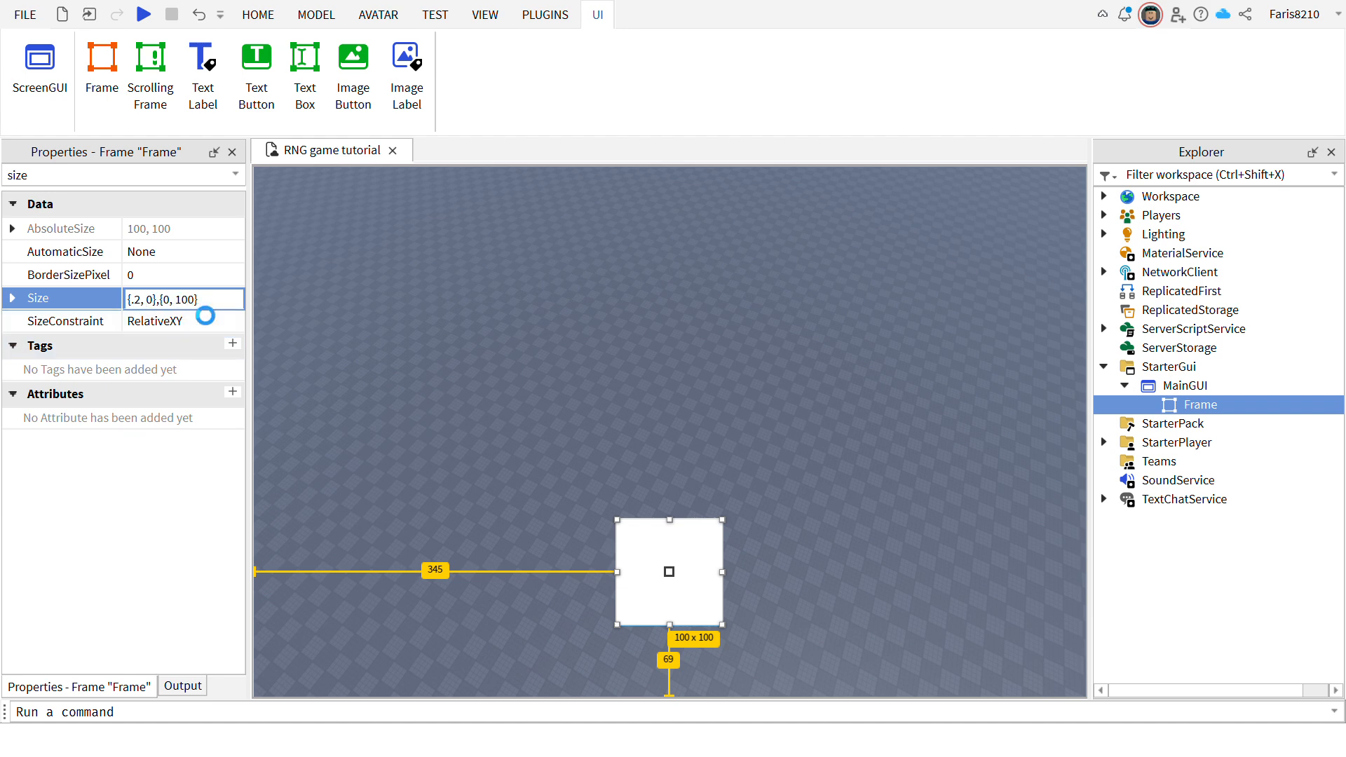
key(Return)
Set the vertical part of the frame's Size to a scale of 0.2 with a 0 offset.
click(205, 307)
key(BackSpace)
key(BackSpace)
key(BackSpace)
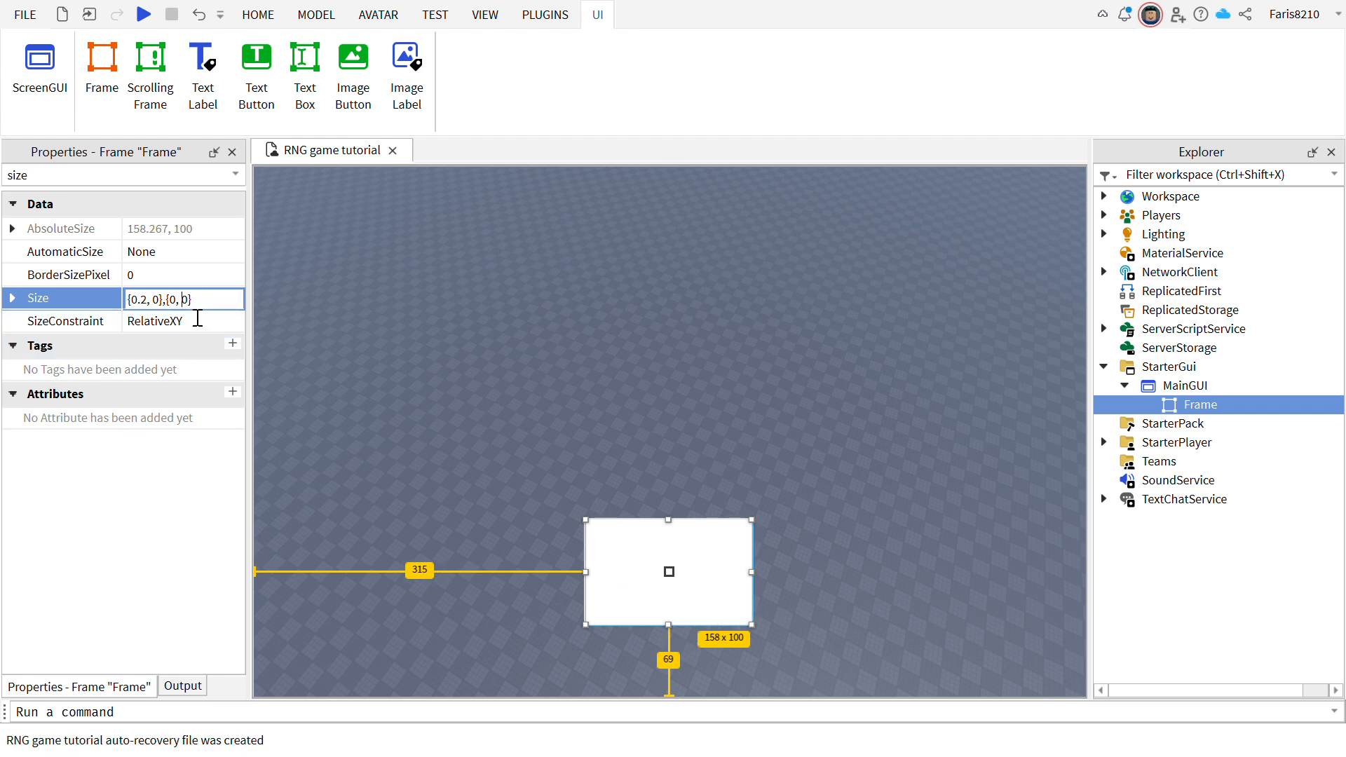
text(0.2)
key(Return)
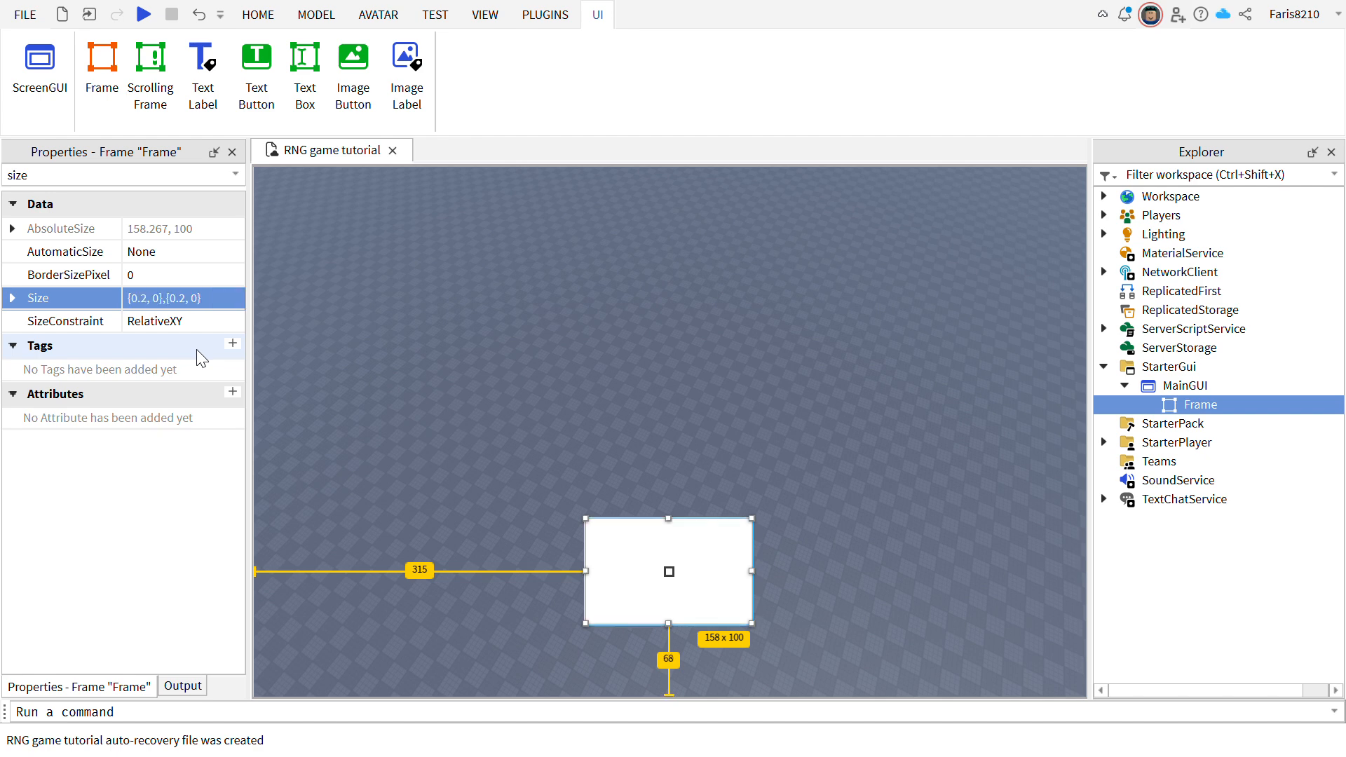
Resize the frame to about {0.347, 0},{0.172, 0} and place it centred against the viewport's bottom edge.
drag(724, 598, 836, 691)
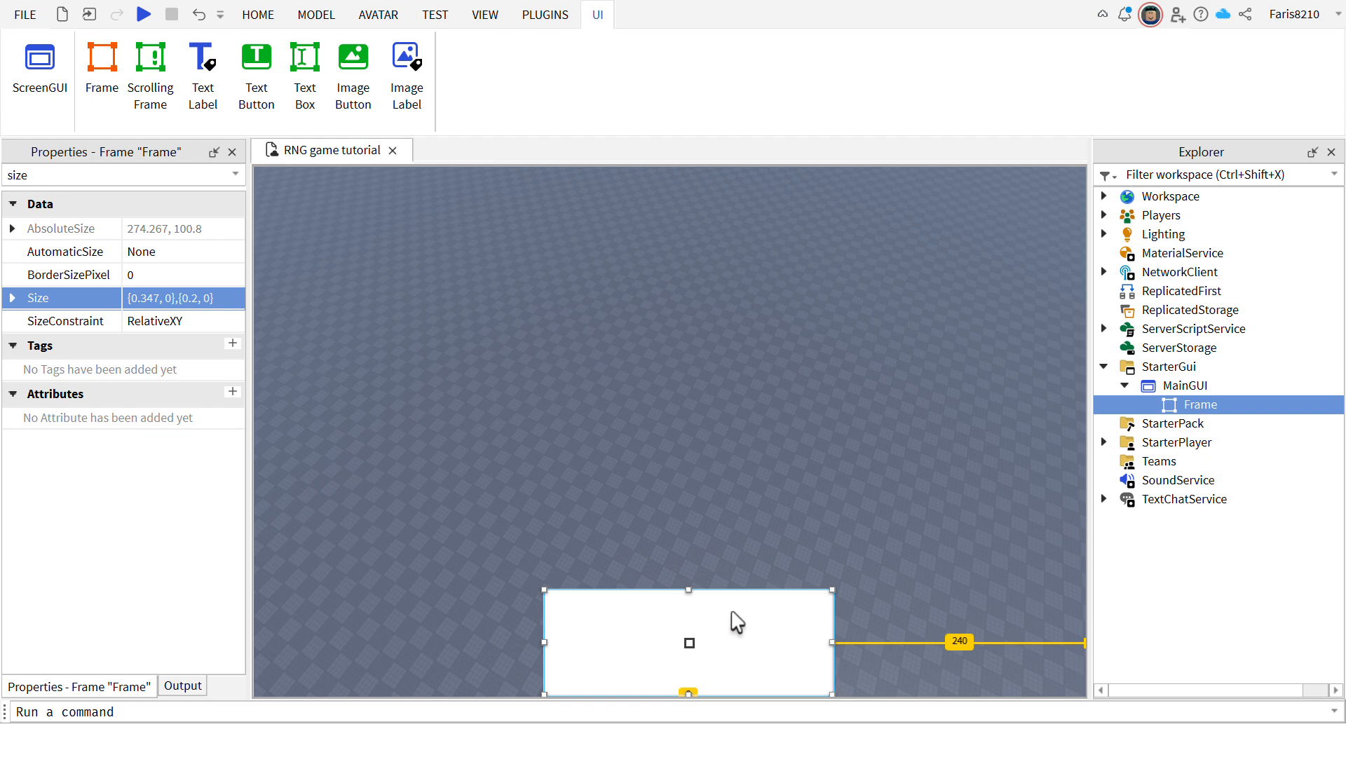
drag(722, 624, 720, 675)
Rename the frame MainButtons.
double_click(1229, 404)
key(BackSpace)
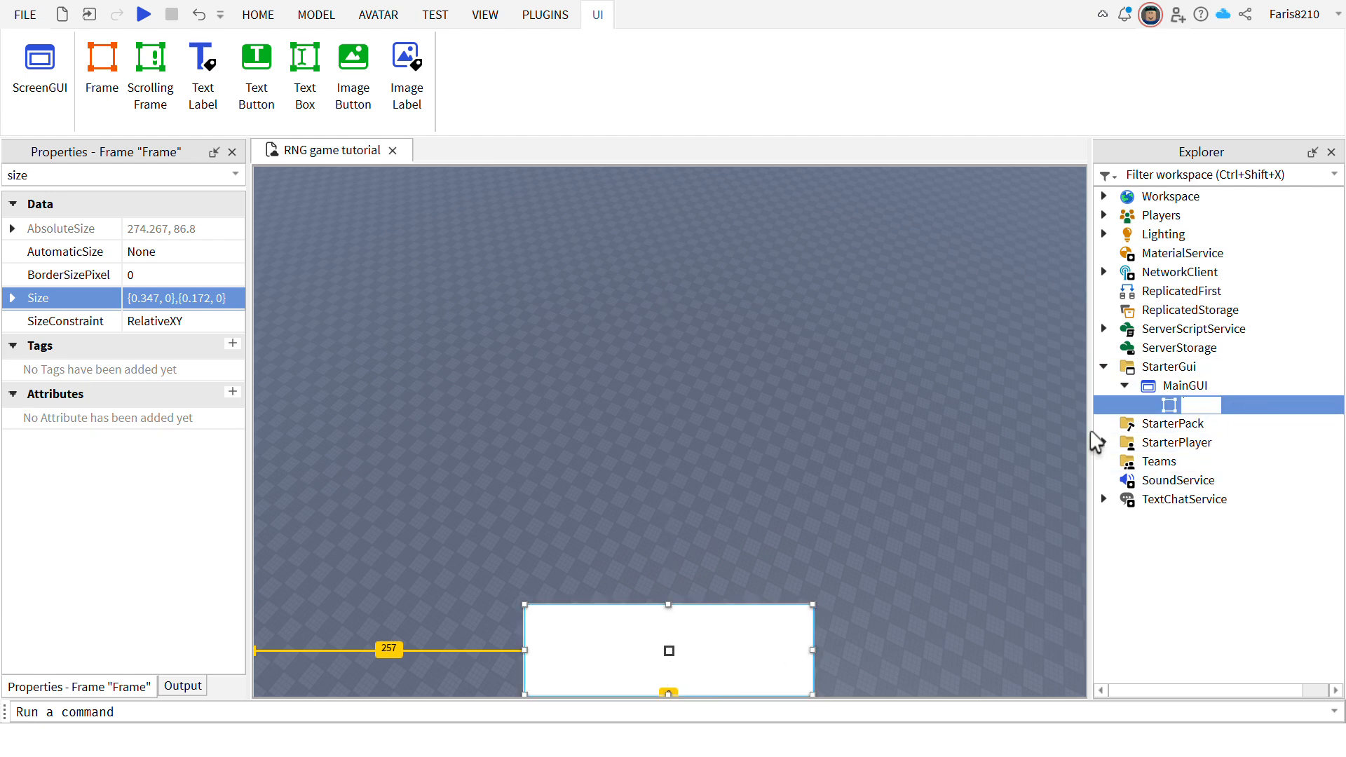
text(MainButtonsa)
key(Return)
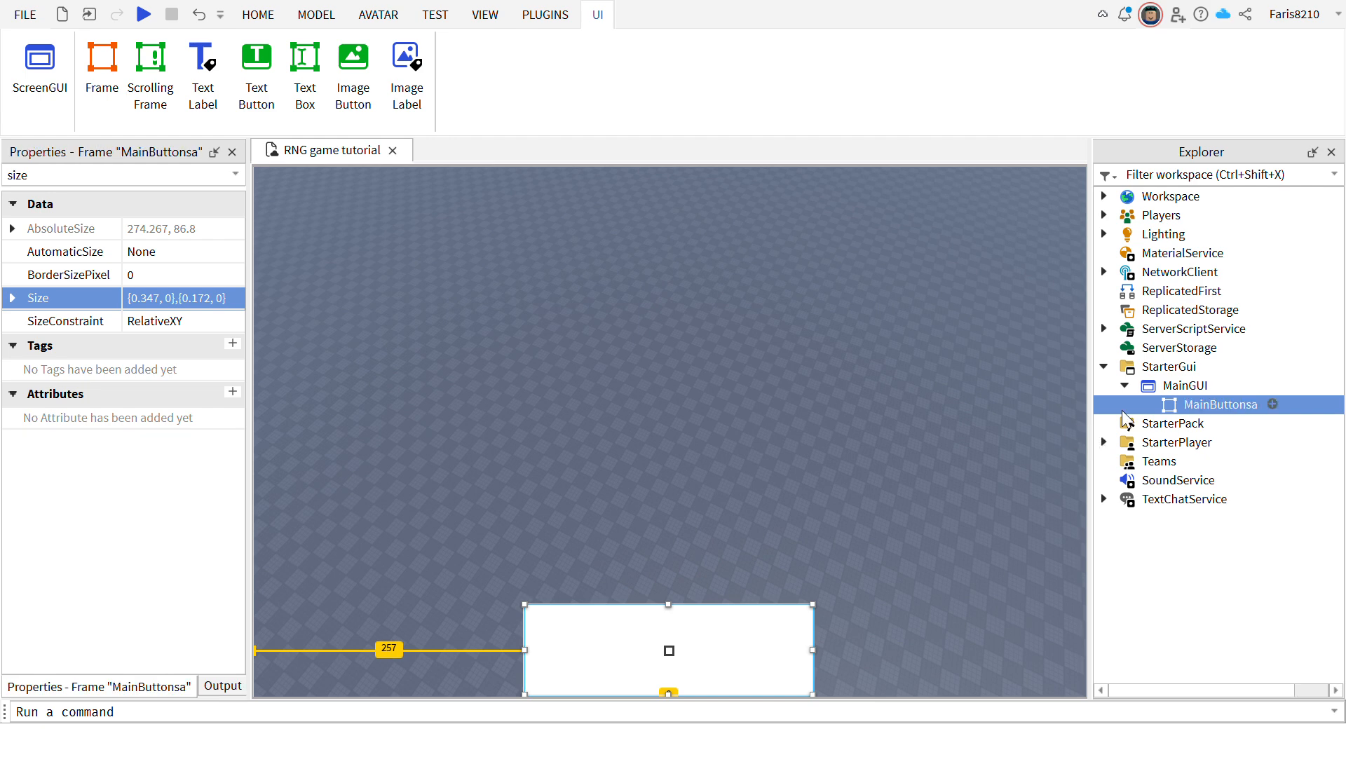
double_click(1239, 404)
click(1270, 412)
key(BackSpace)
key(Return)
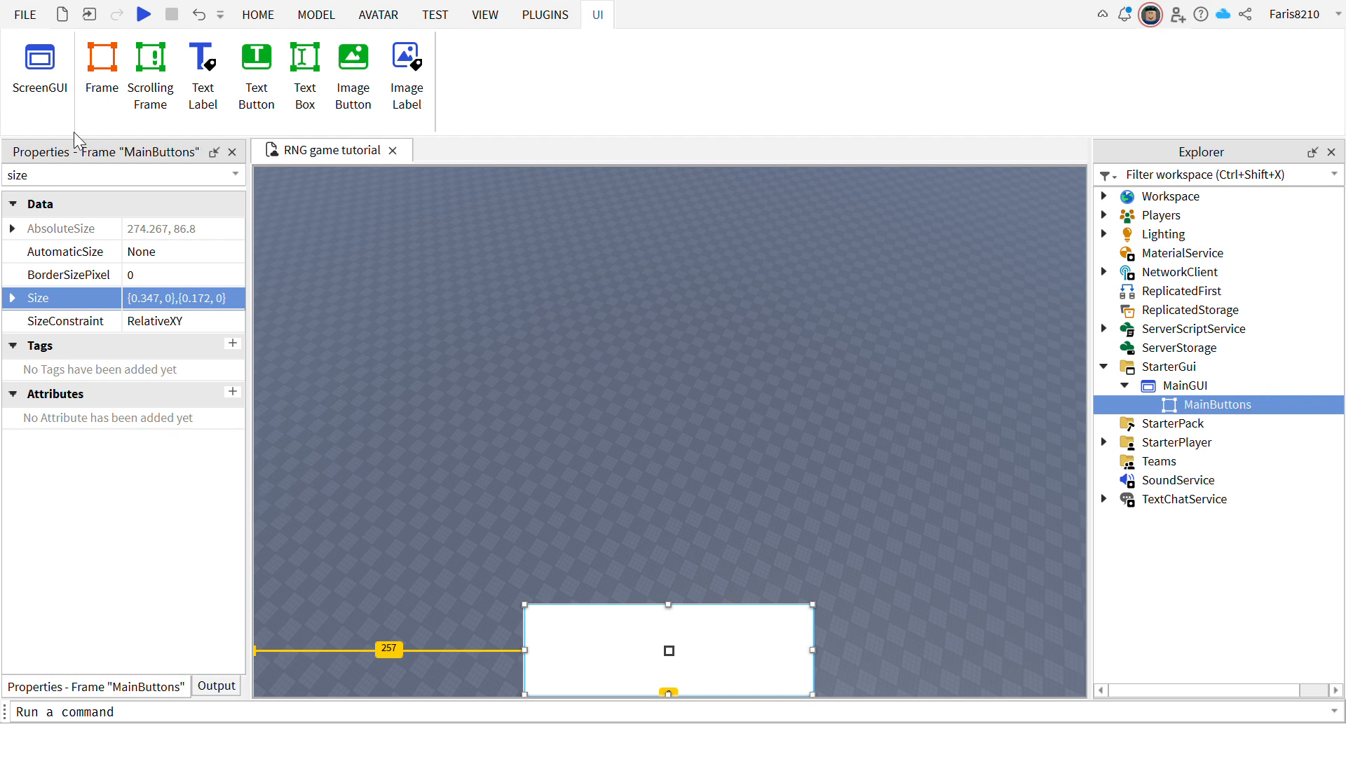
Add a text button inside MainButtons, place it just above the white frame, and rename it Roll.
drag(645, 670, 713, 561)
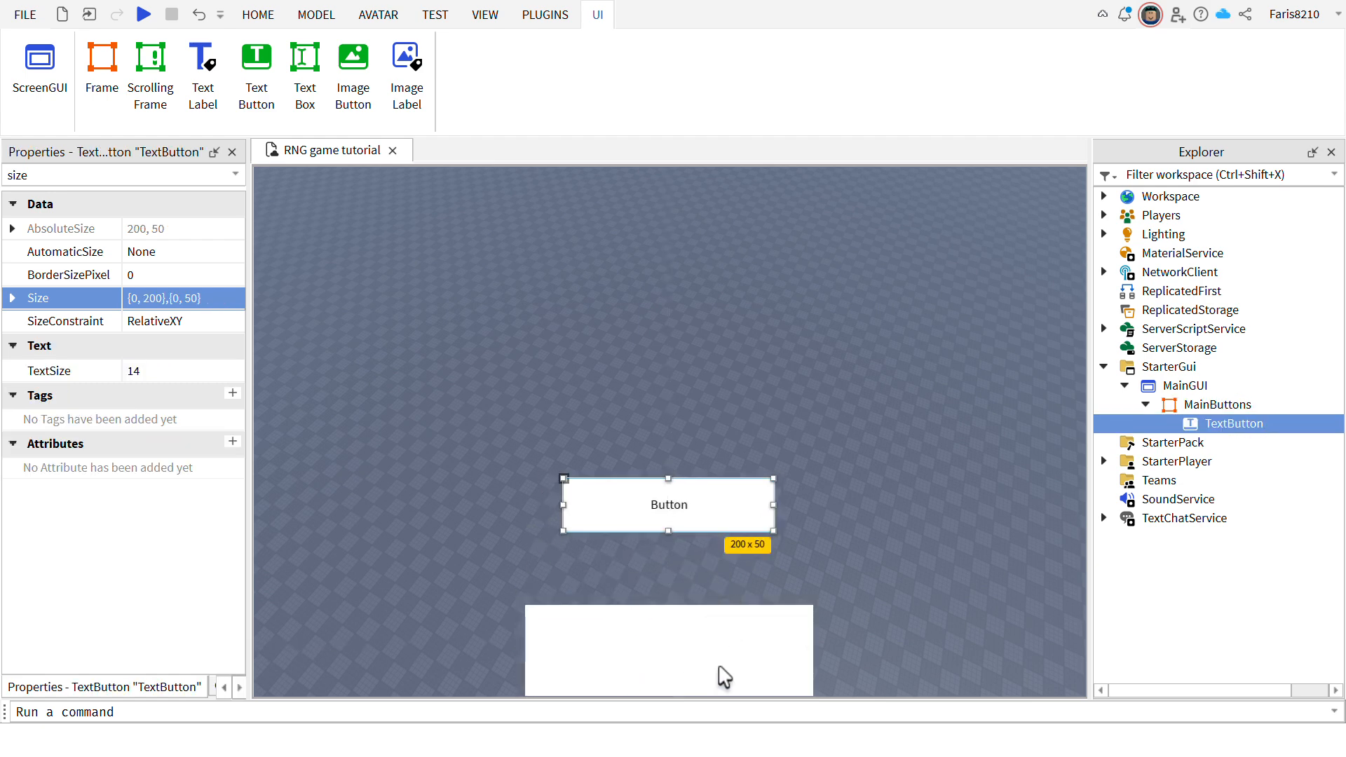
click(175, 299)
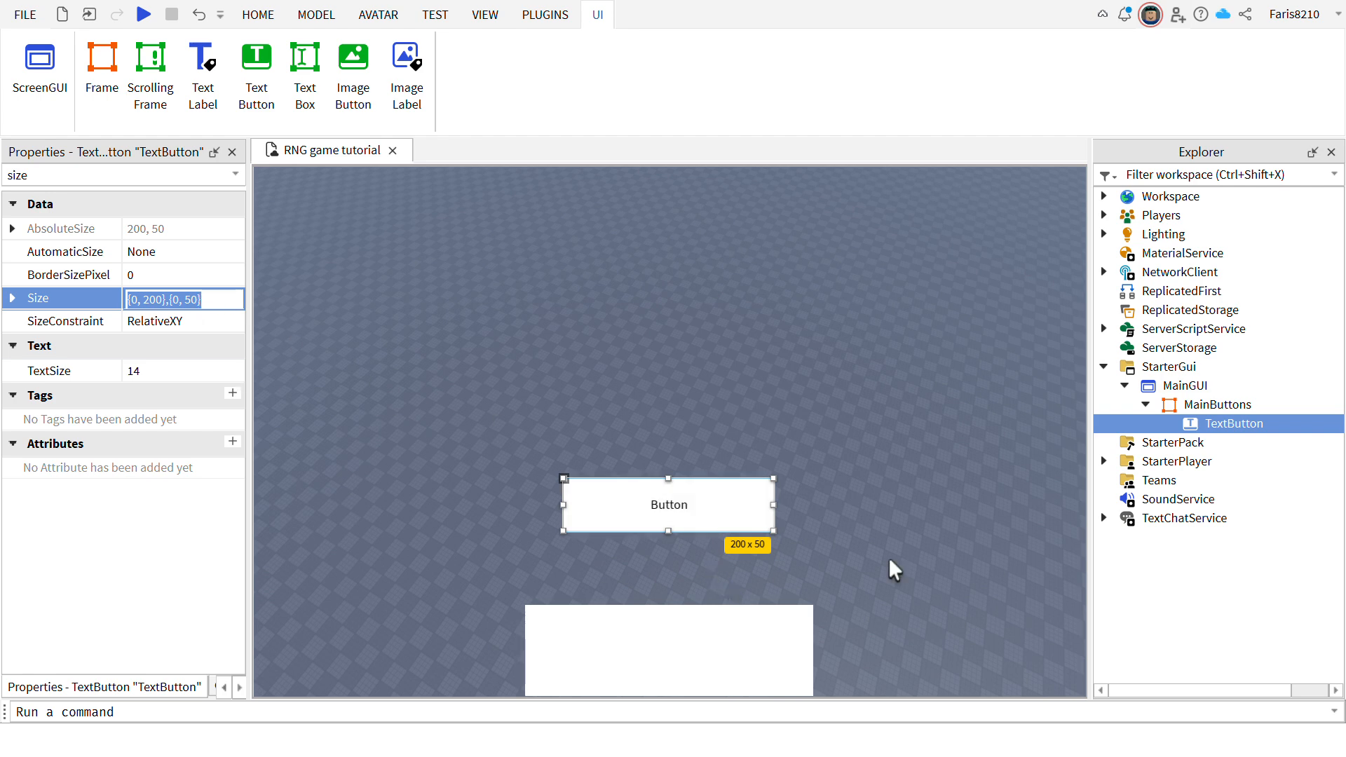
click(1234, 423)
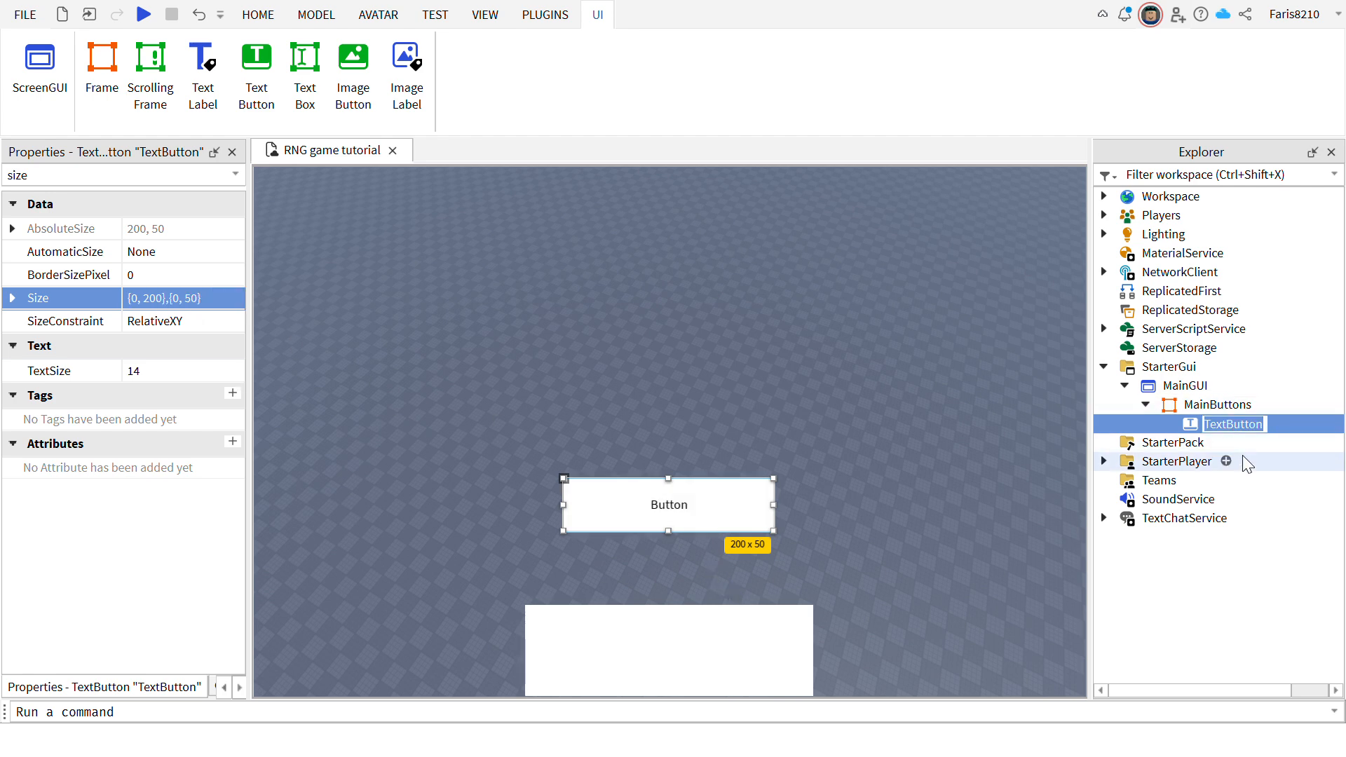
text(Roll)
key(Return)
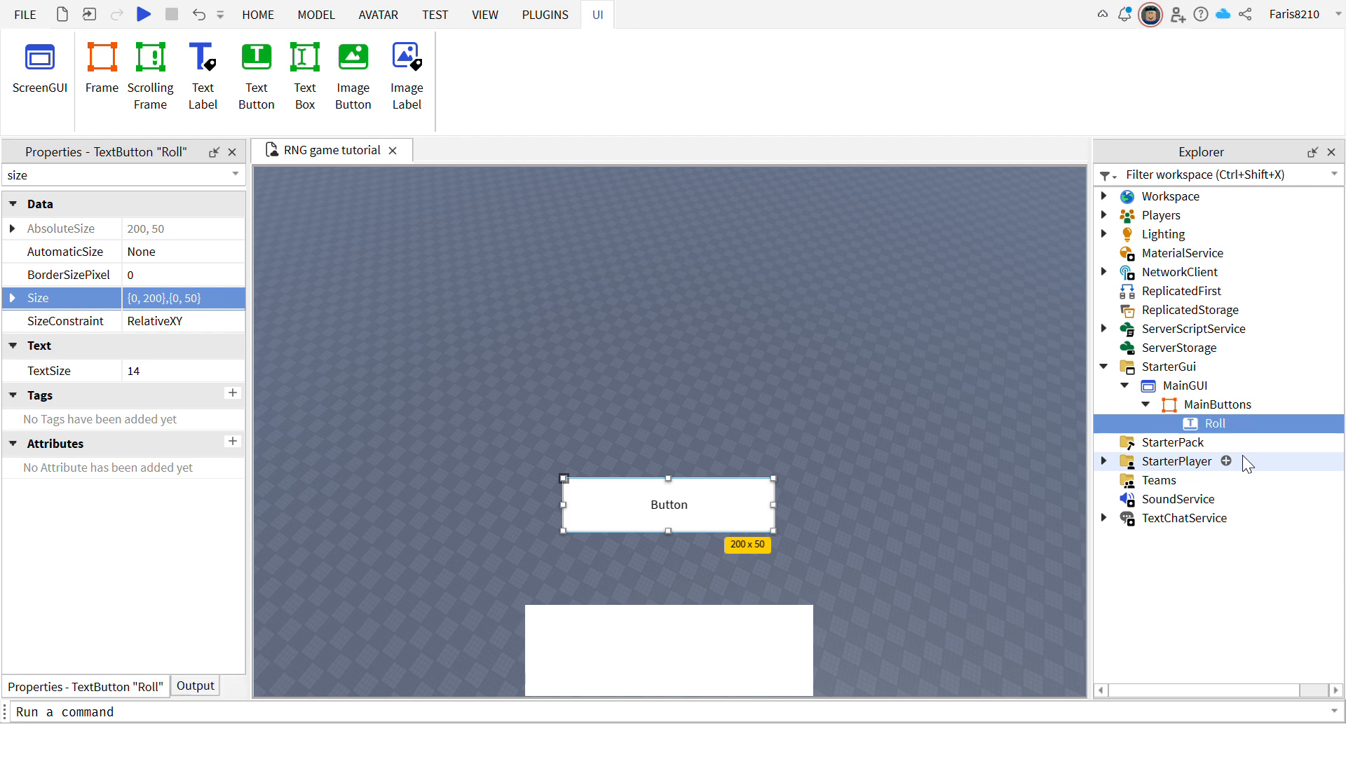
double_click(716, 523)
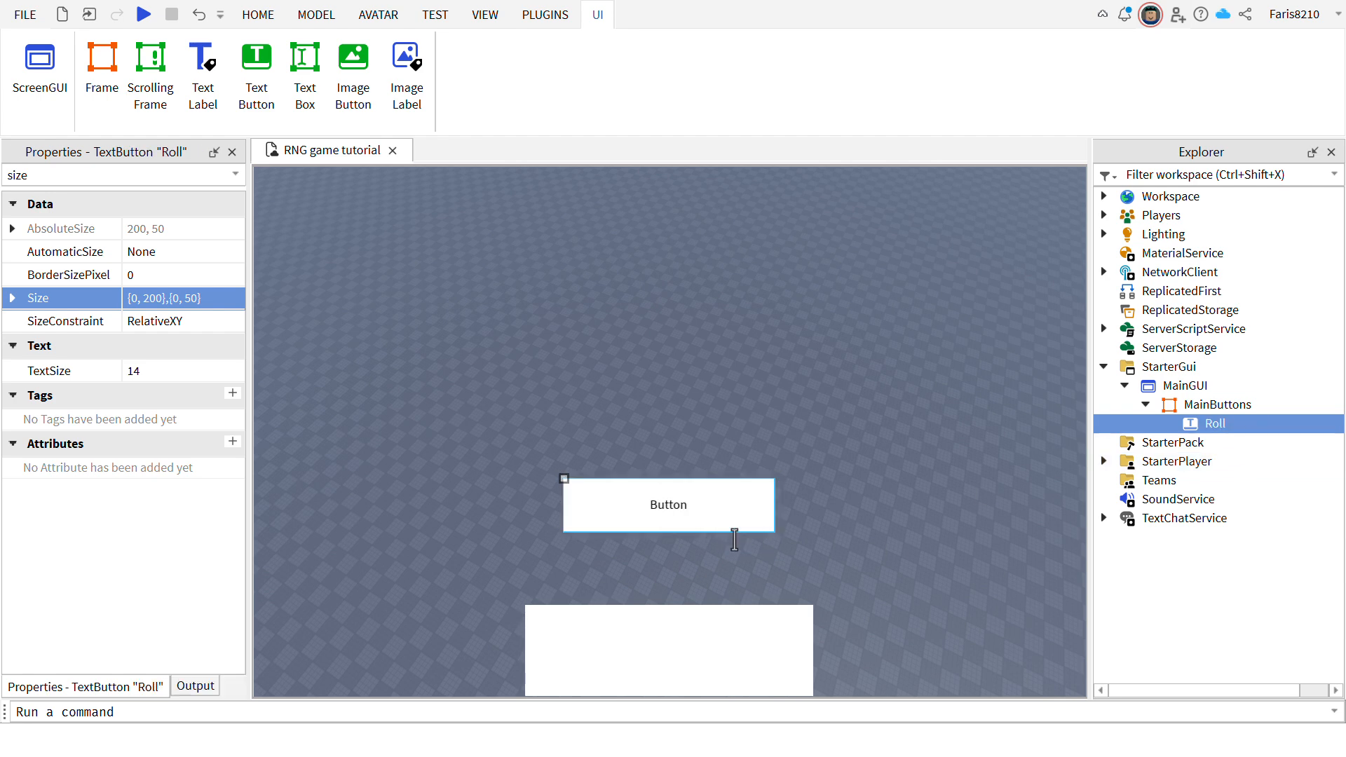
drag(665, 505, 604, 487)
Review the RNG rarity stats in the Data script under ServerScriptService, and close the script.
click(1104, 318)
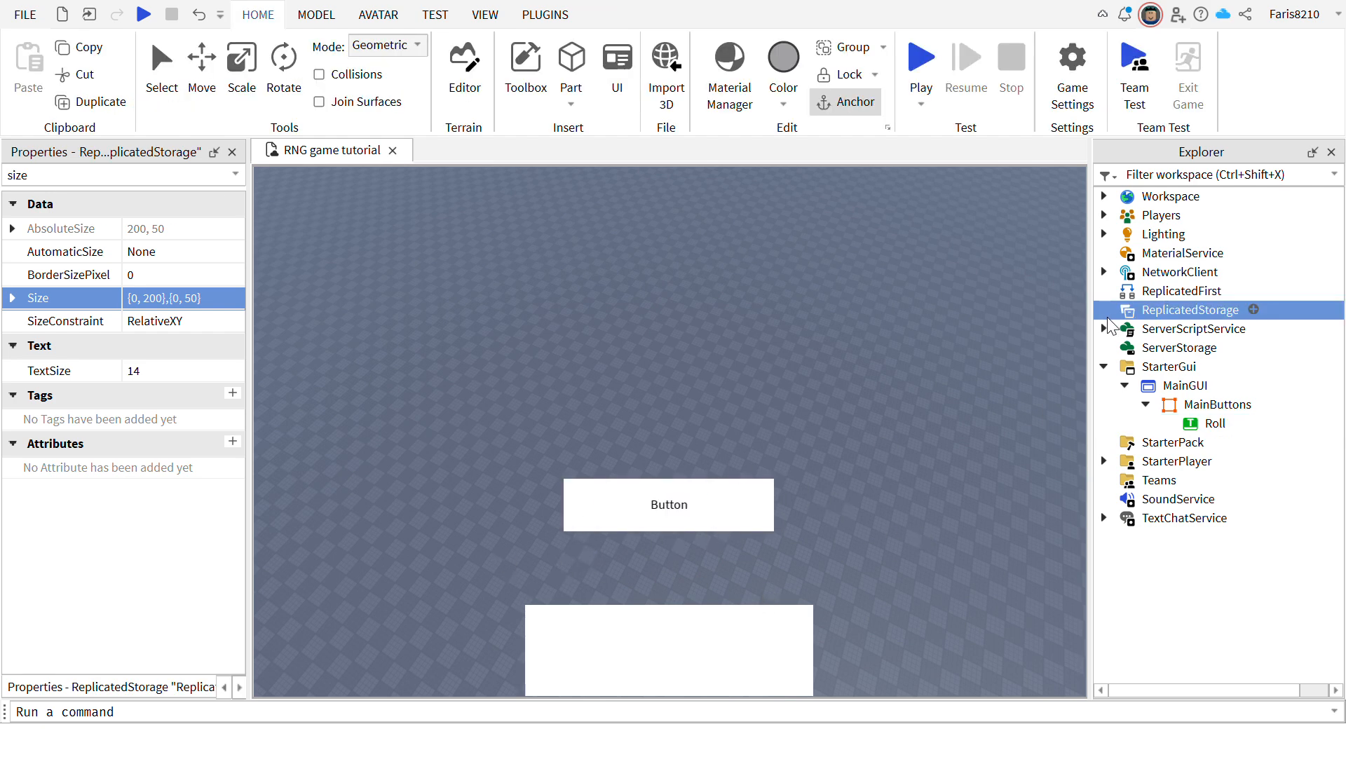
click(1106, 328)
double_click(1175, 348)
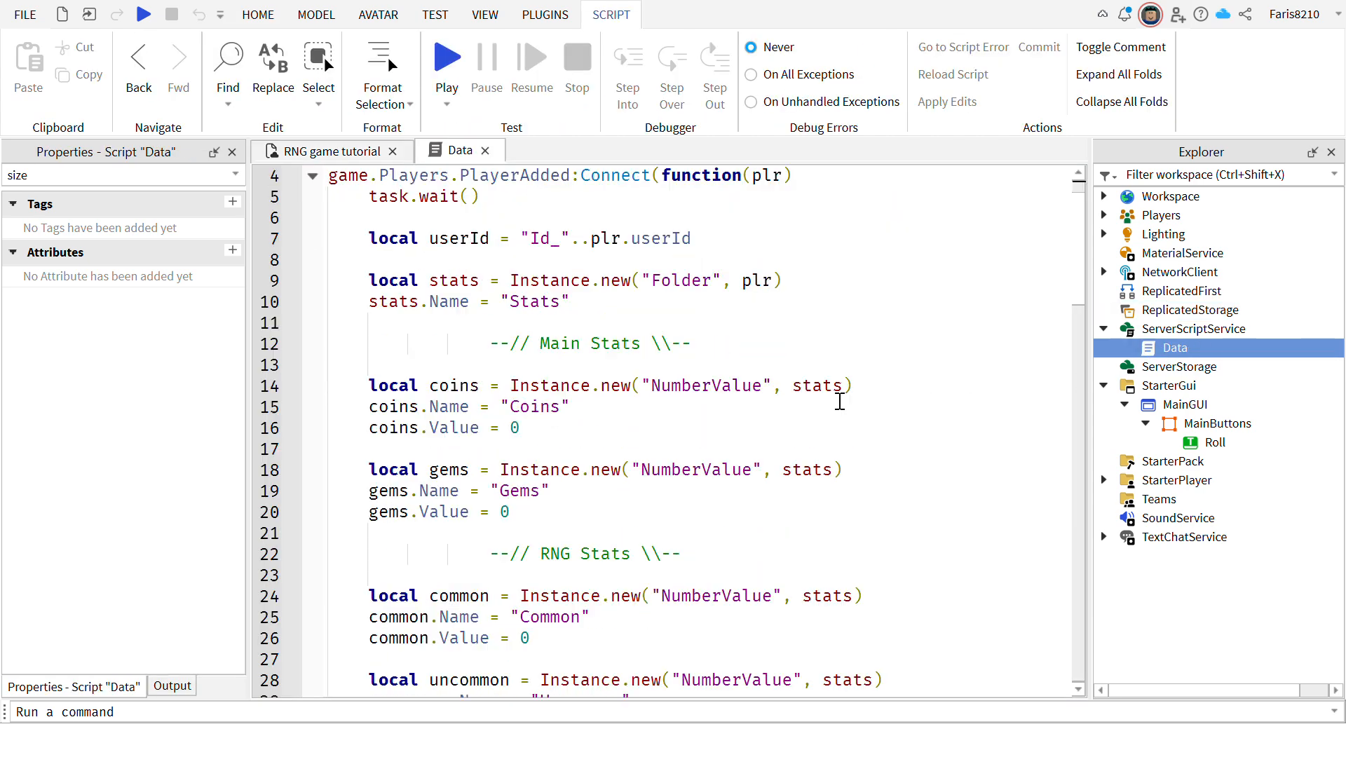
scroll(684, 367, down, 7)
scroll(667, 376, up, 4)
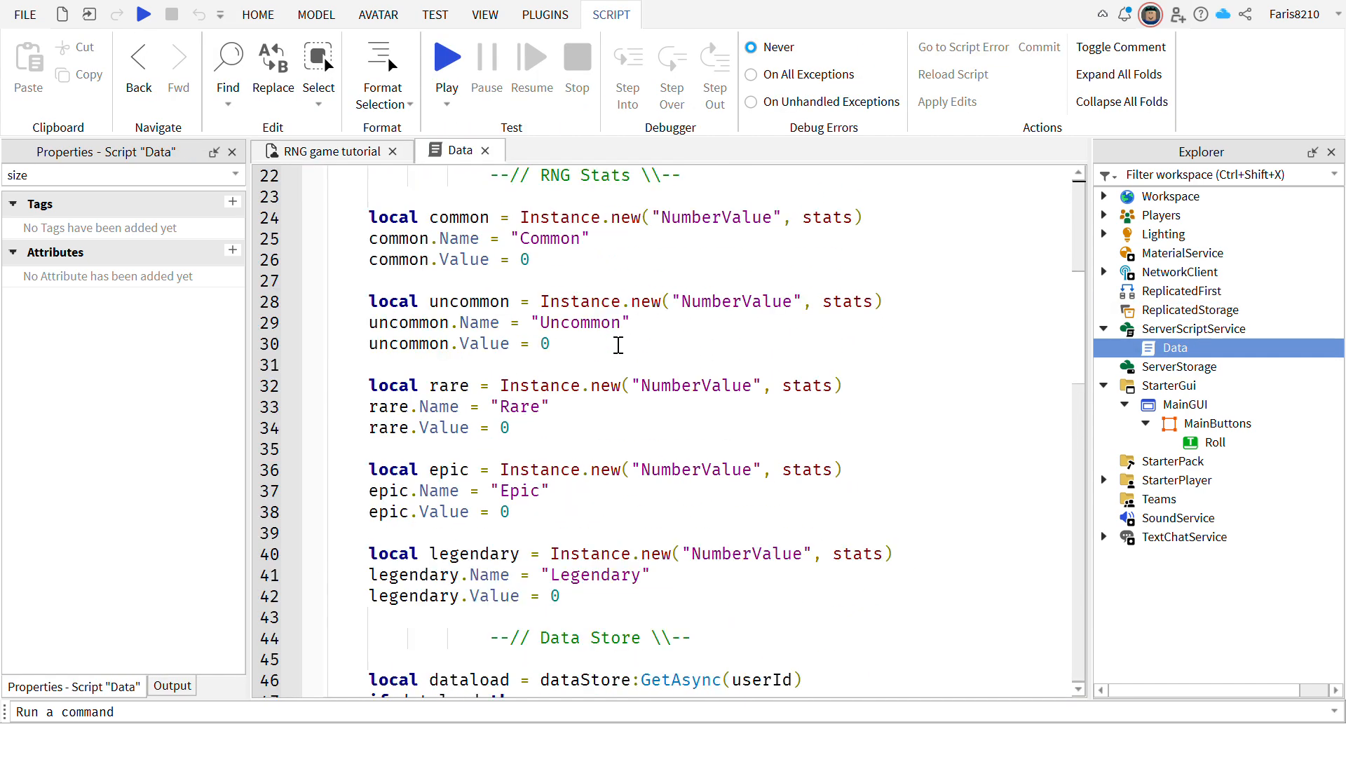
click(332, 150)
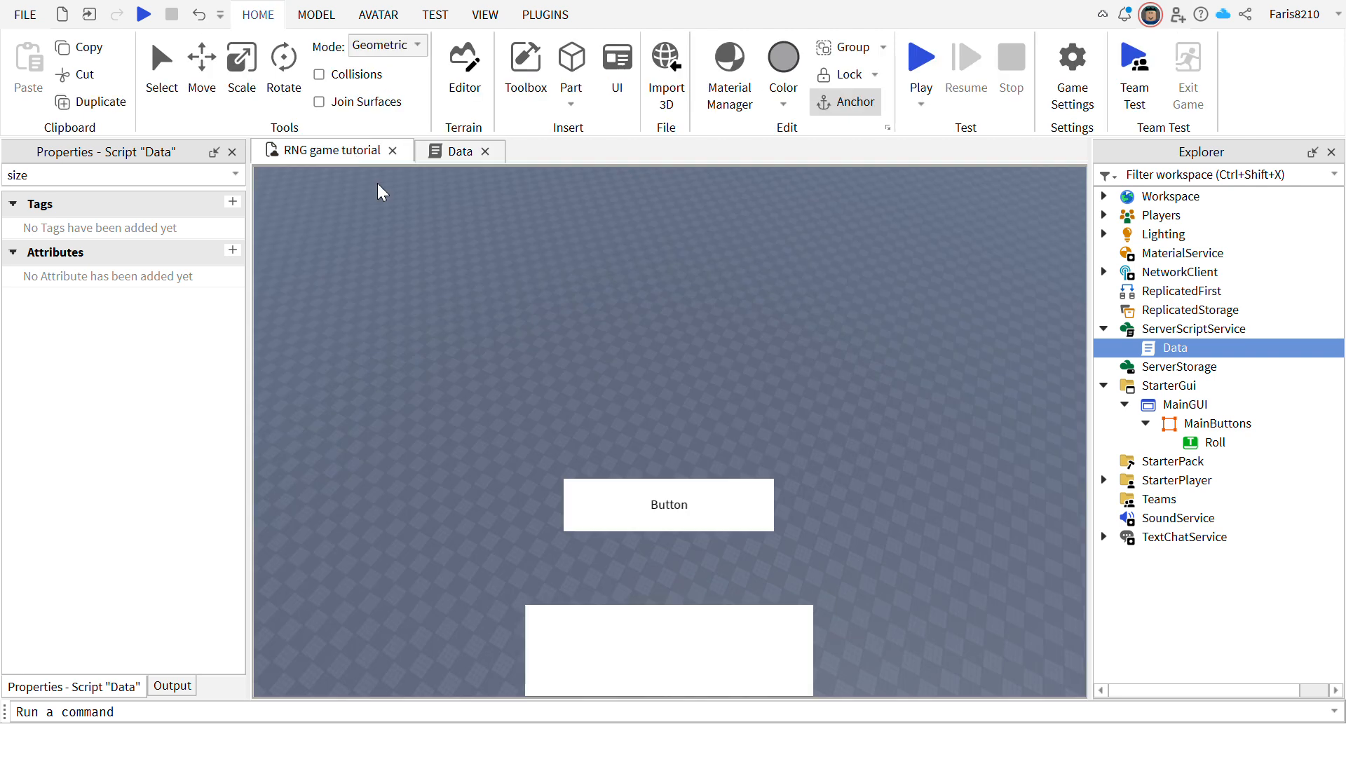
click(457, 151)
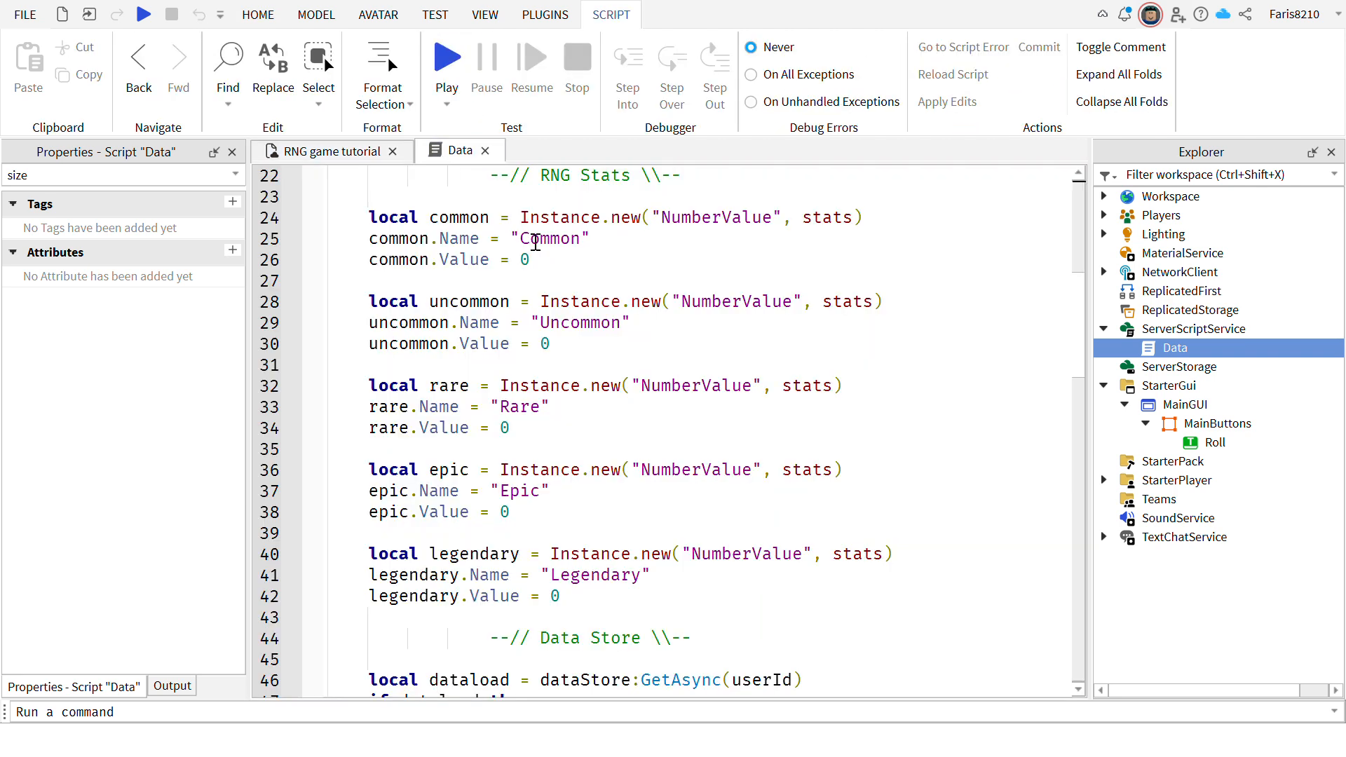
click(540, 226)
click(588, 310)
click(548, 408)
click(559, 478)
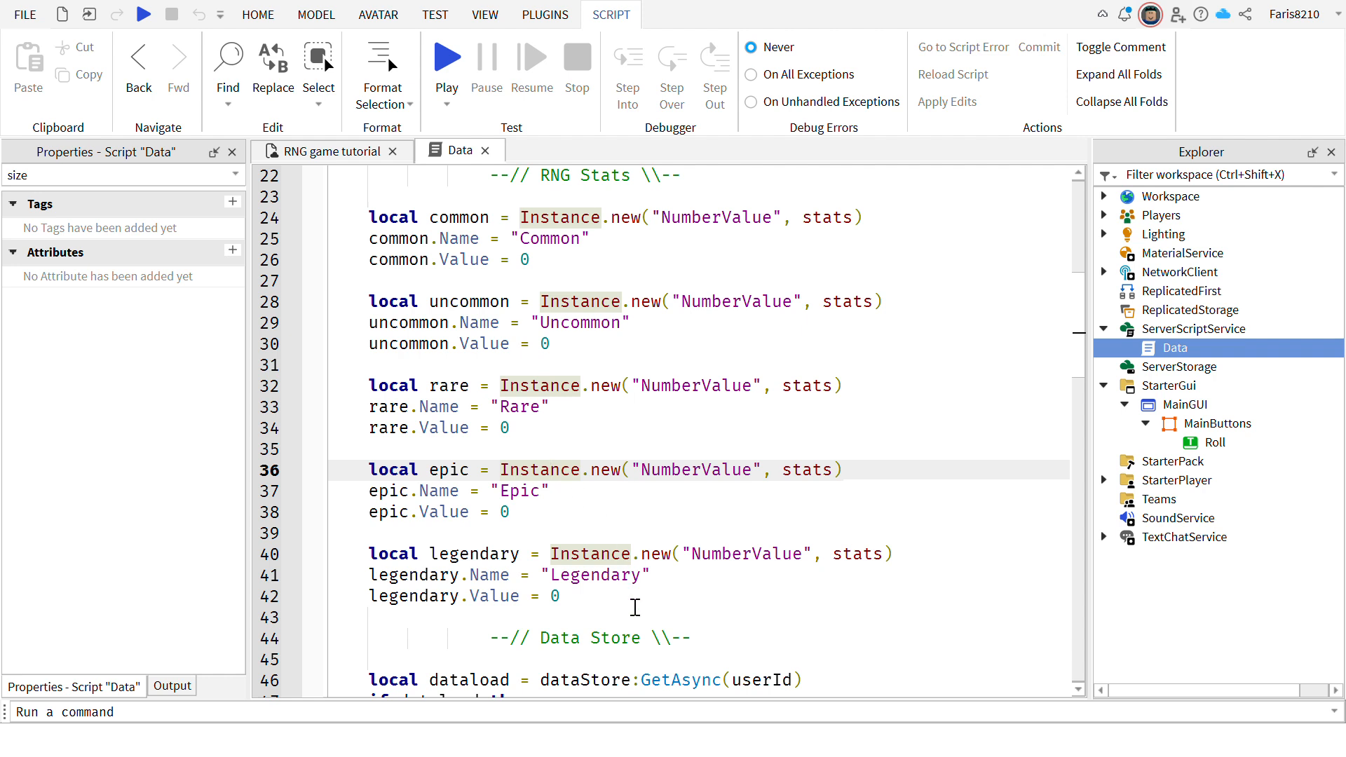
click(635, 606)
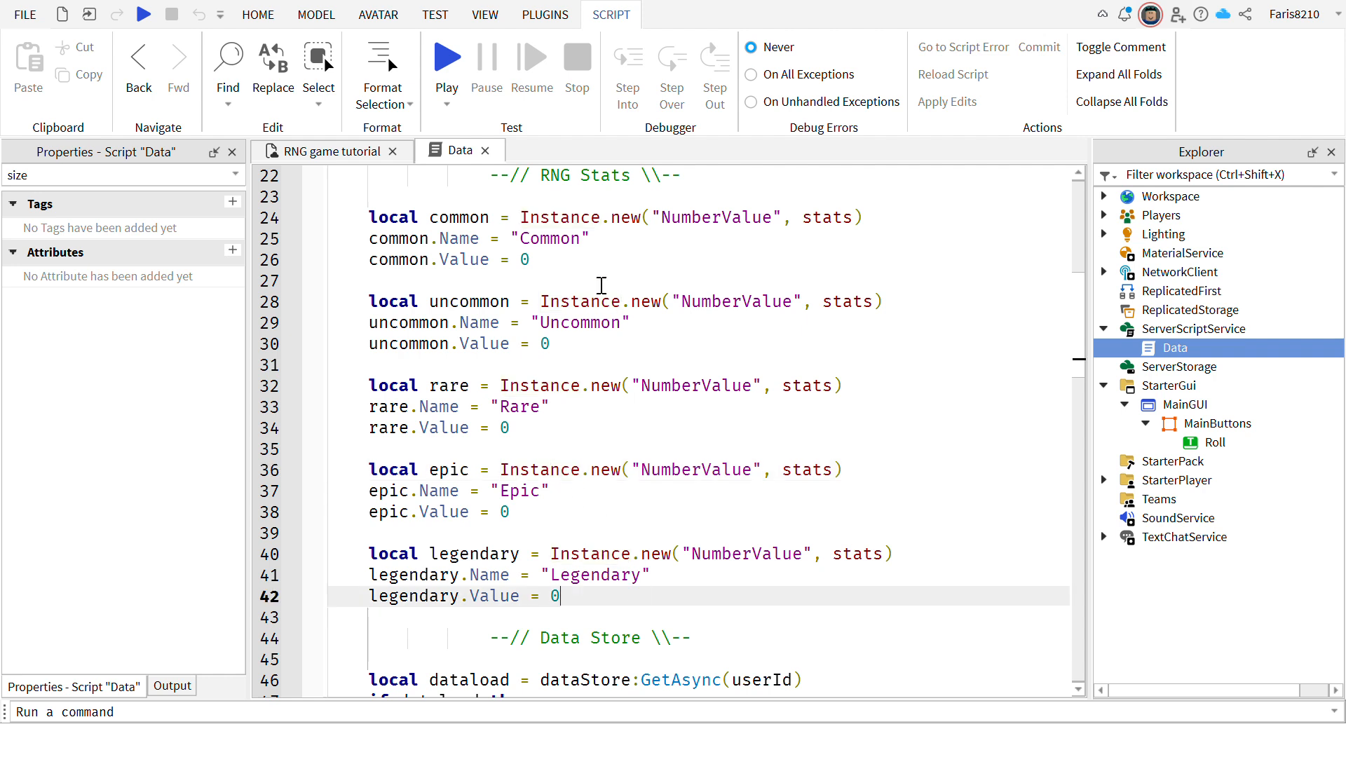
click(484, 151)
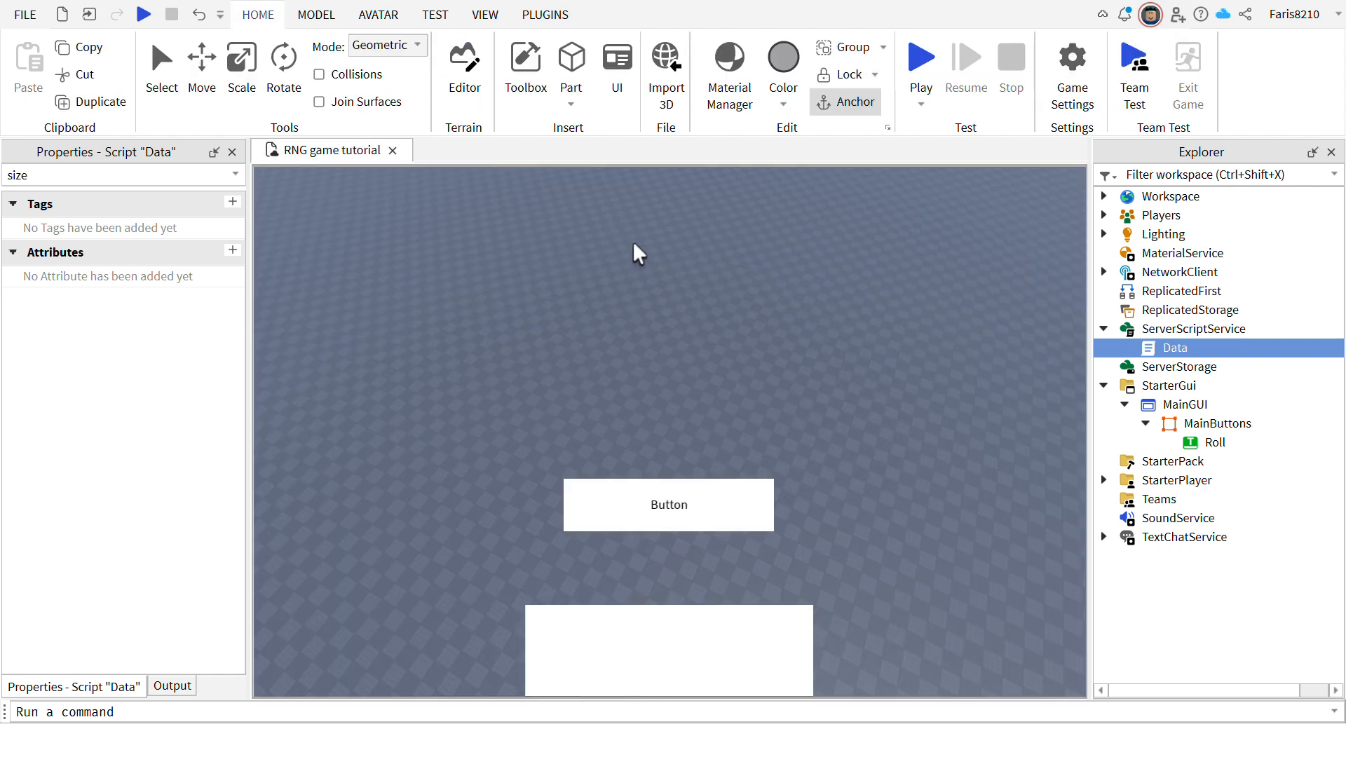
Set the Roll button's size to {0.5, 0},{0.5, 0}.
click(1217, 443)
click(191, 301)
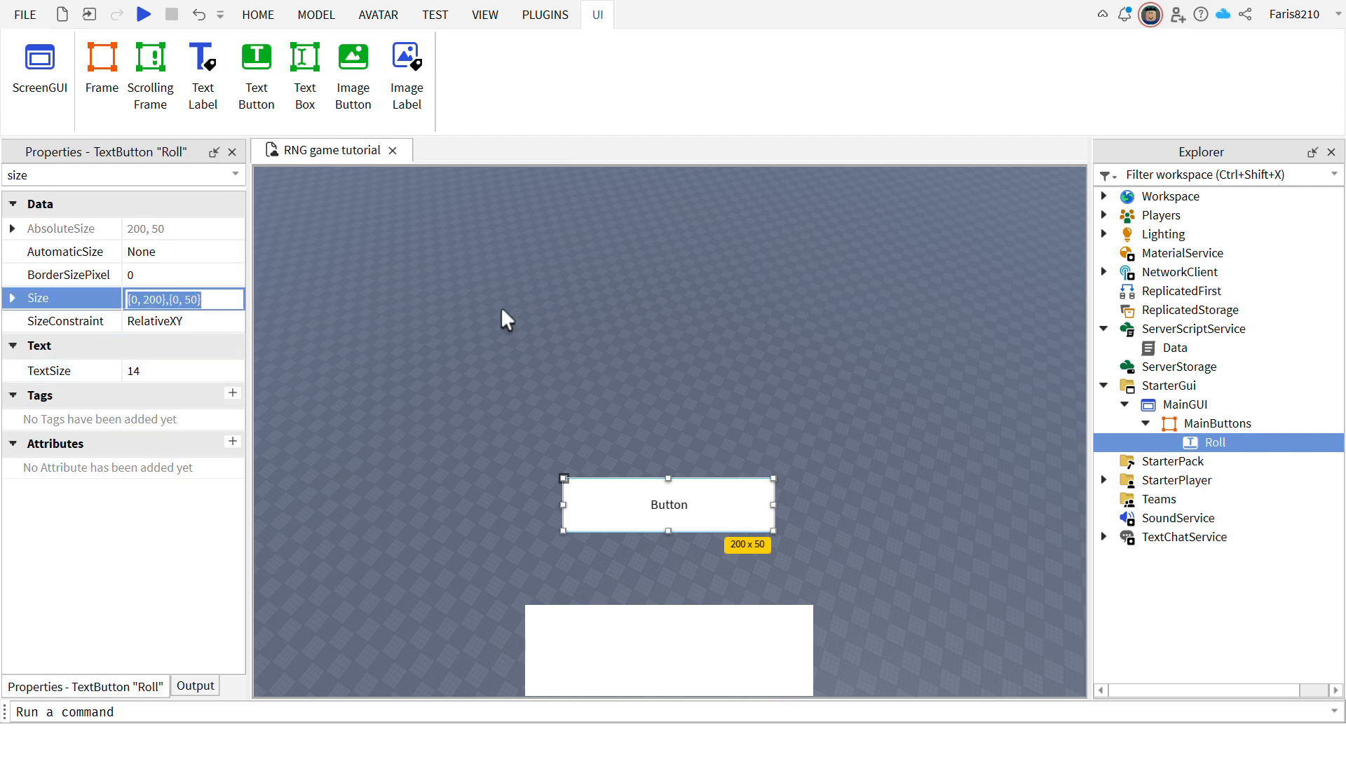
text(.)
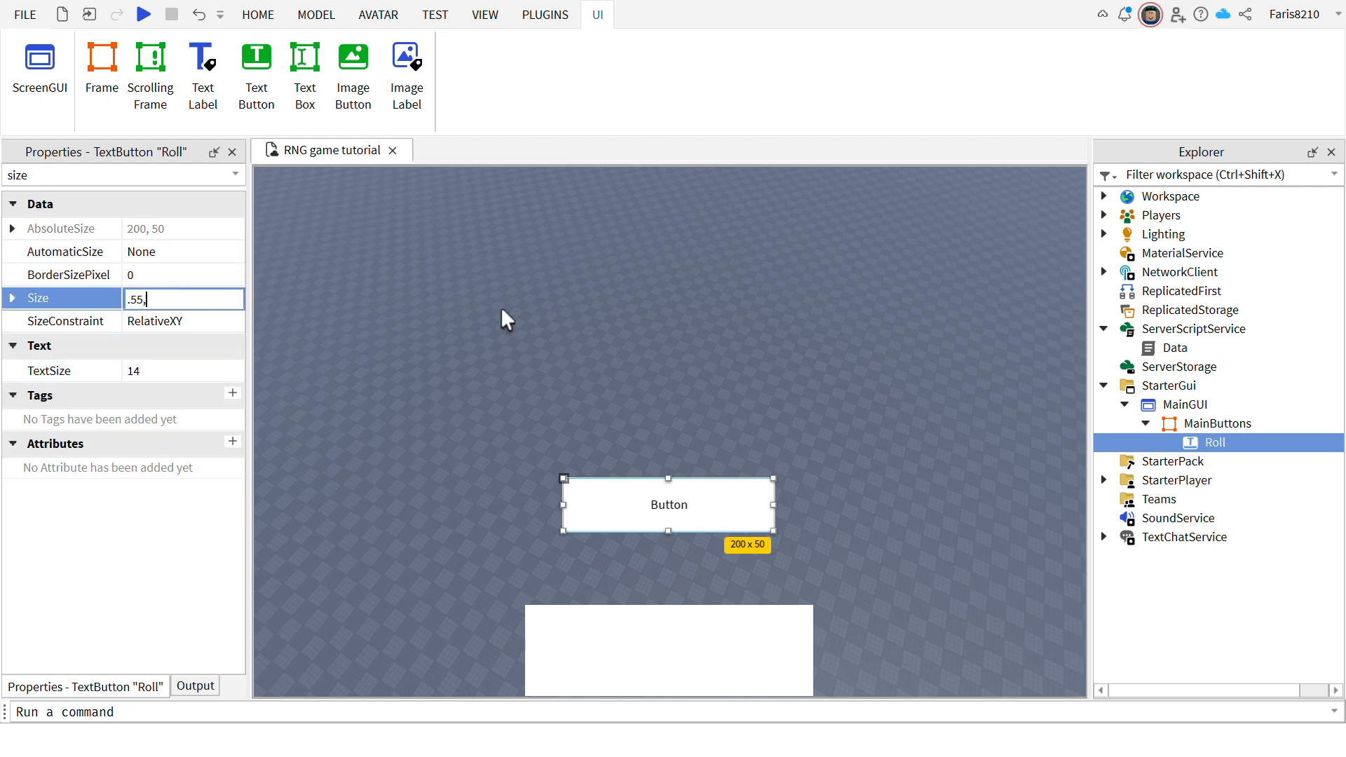
text(5.55)
key(Return)
click(216, 286)
click(218, 298)
text(.5, 0},{0.5)
key(Return)
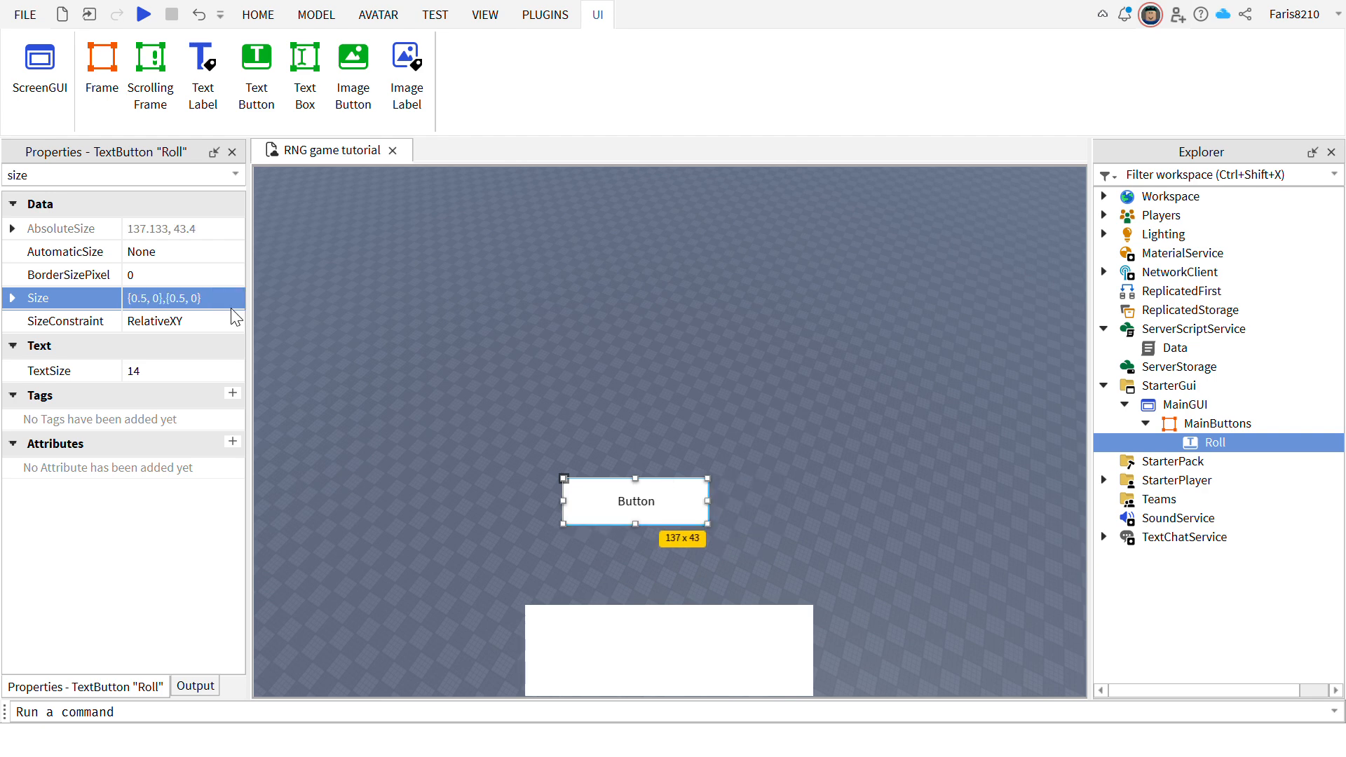
Set the Roll button's anchor point to 0.5, 0.5 and centre the button inside the white MainButtons frame.
drag(597, 521, 729, 694)
double_click(71, 184)
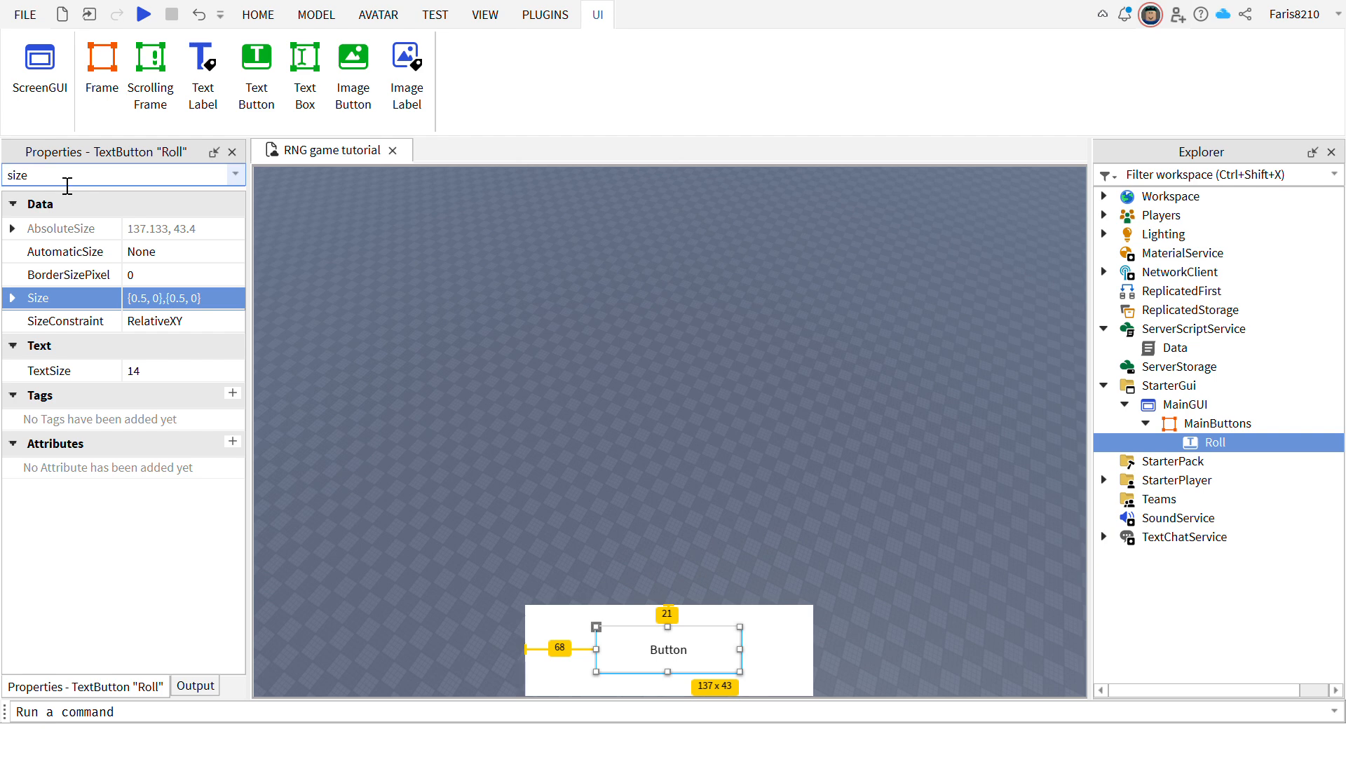
text(s)
key(BackSpace)
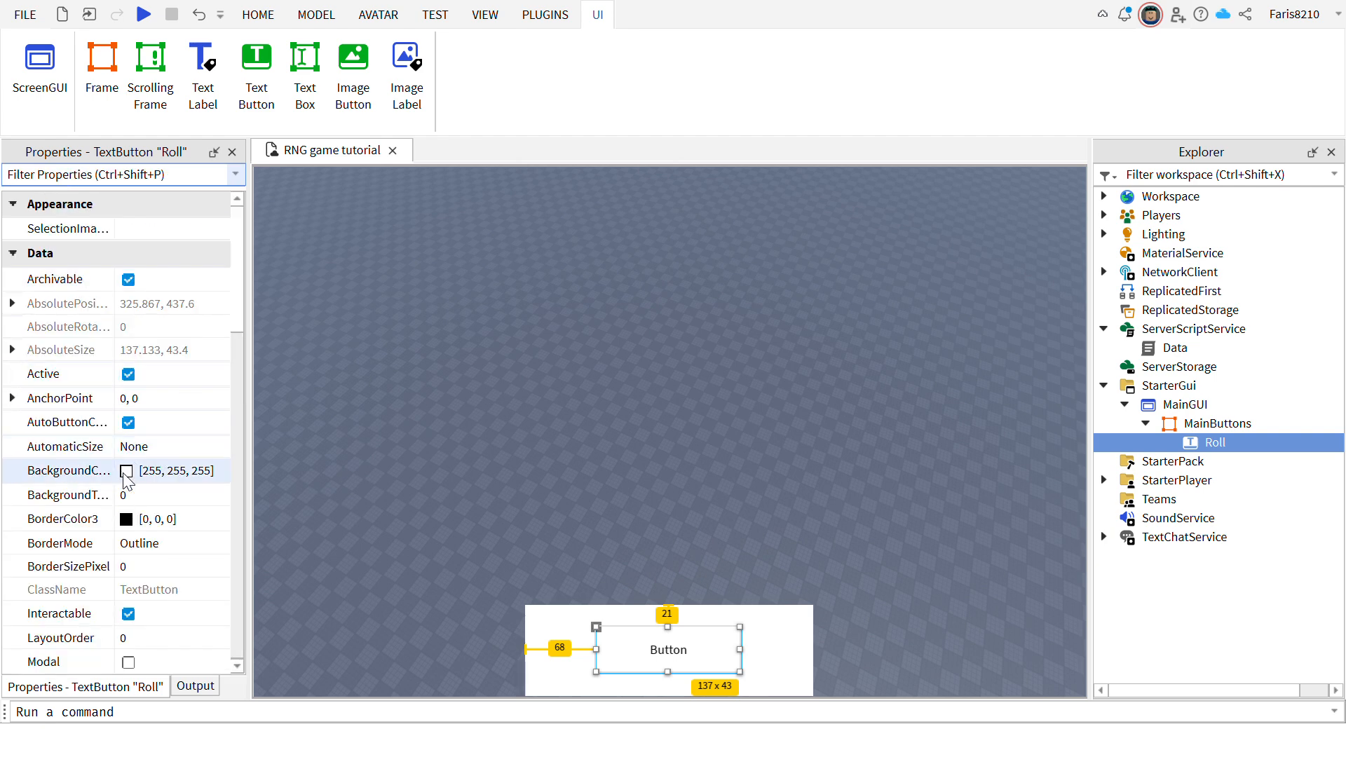
click(160, 400)
text(0.5,0.5)
key(Return)
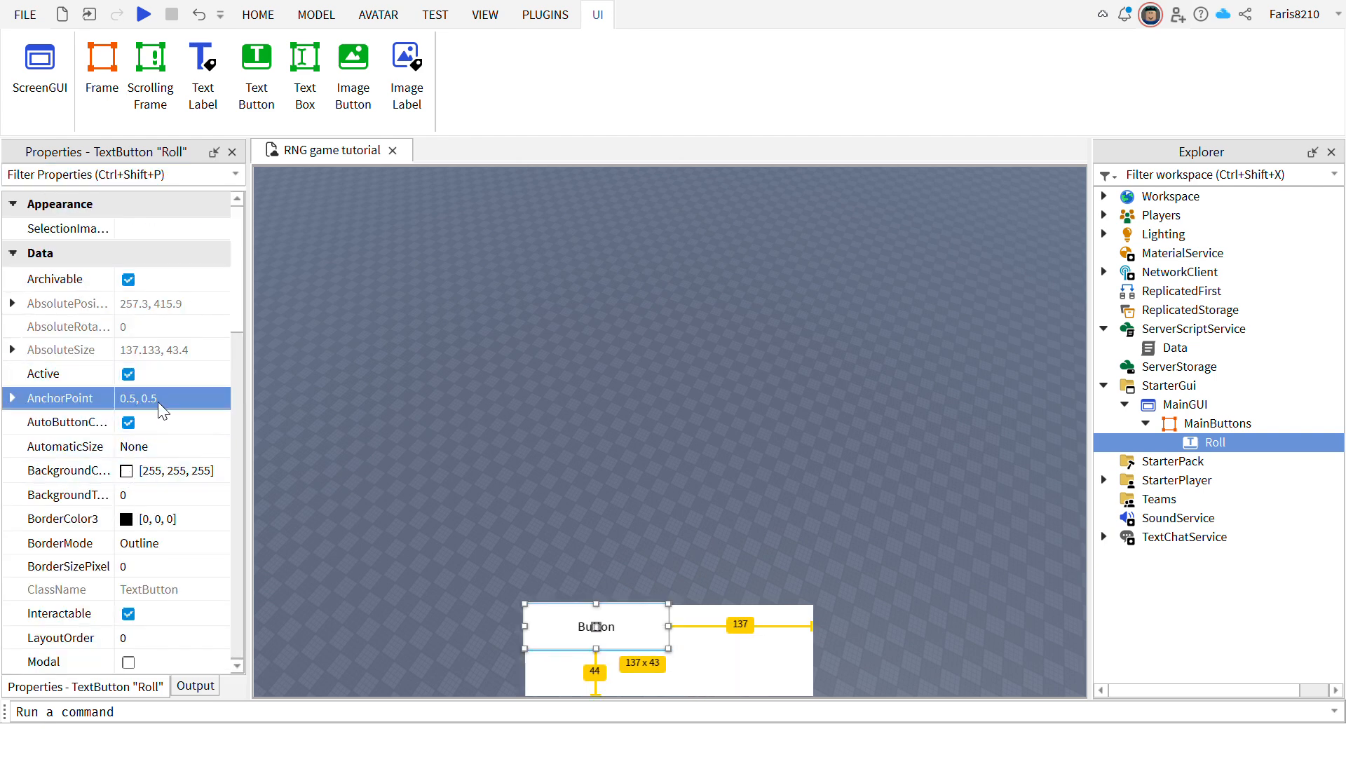
drag(665, 663, 743, 705)
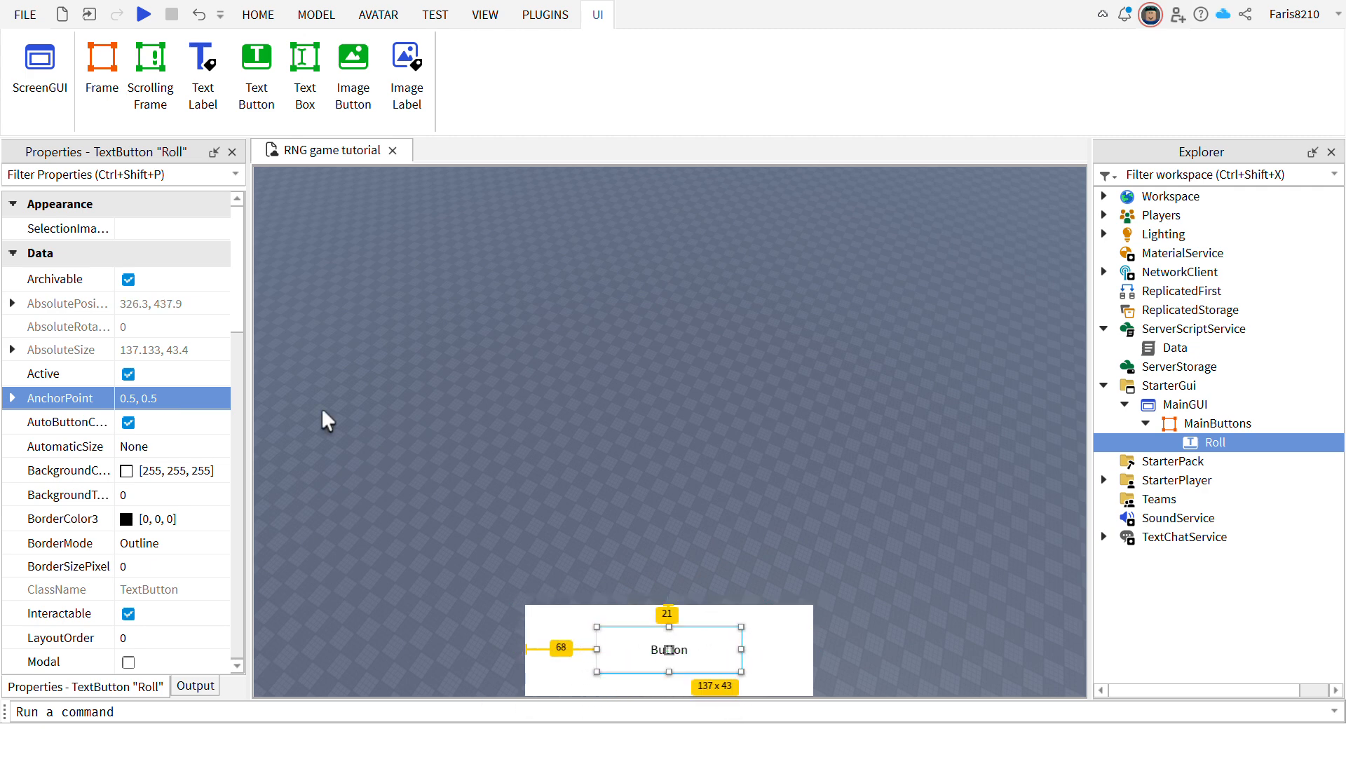
Give the Roll button a grey [106, 106, 106] background and the scaled text ROLL.
click(126, 473)
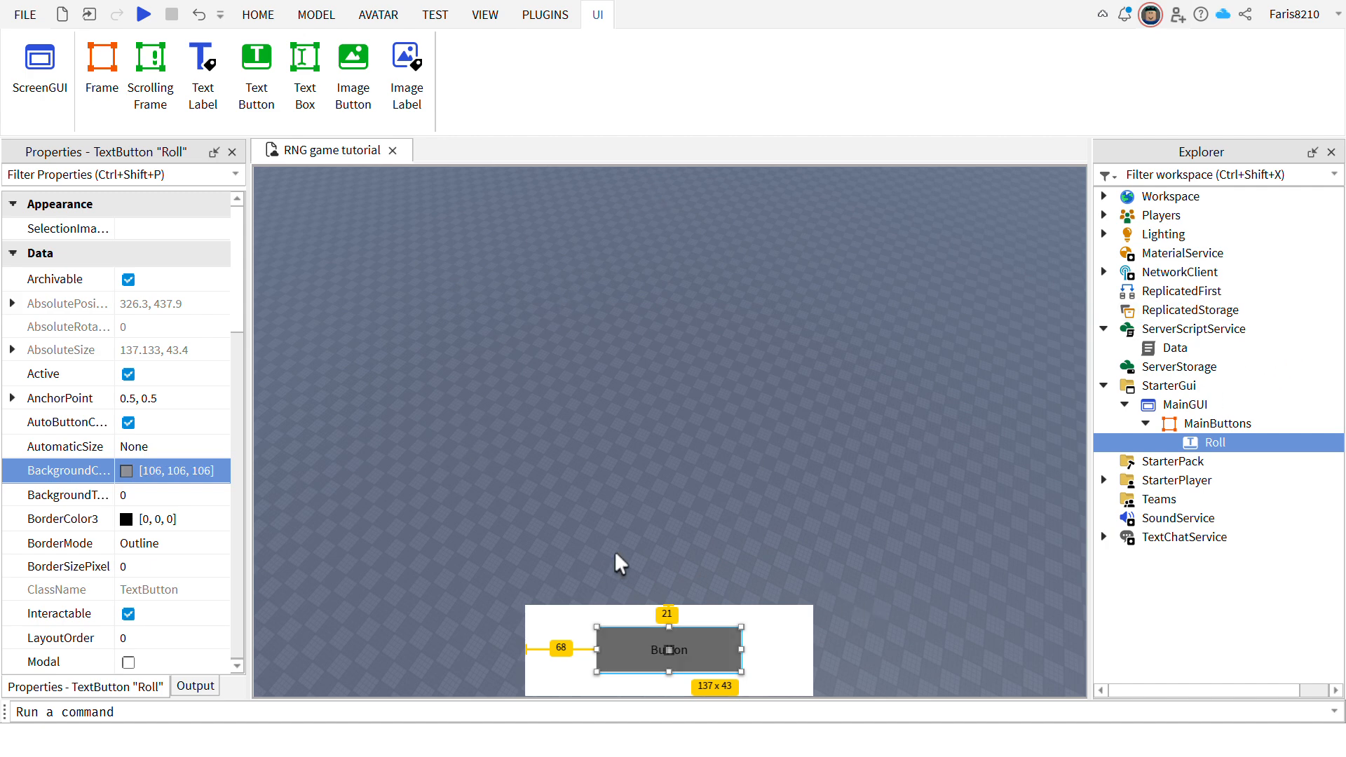
click(112, 175)
text(tex)
click(156, 279)
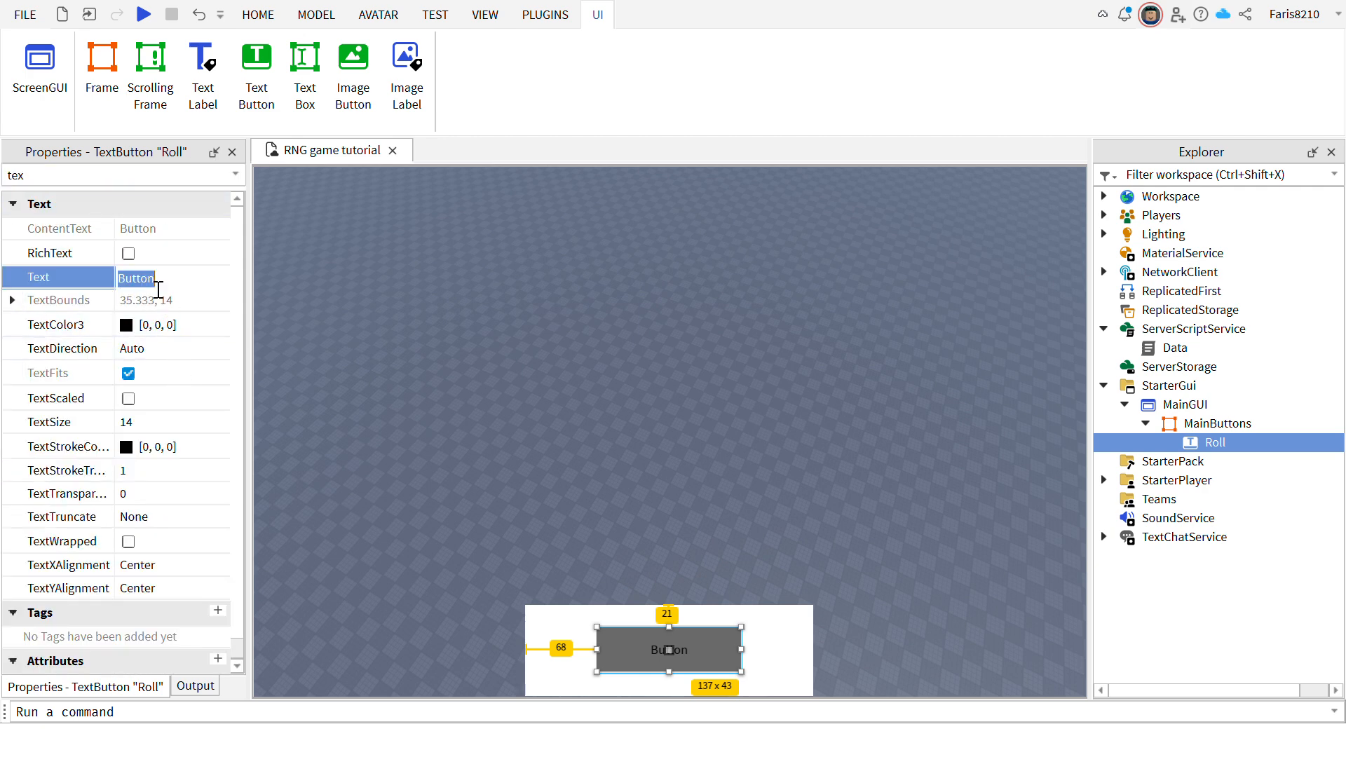
text(ROL)
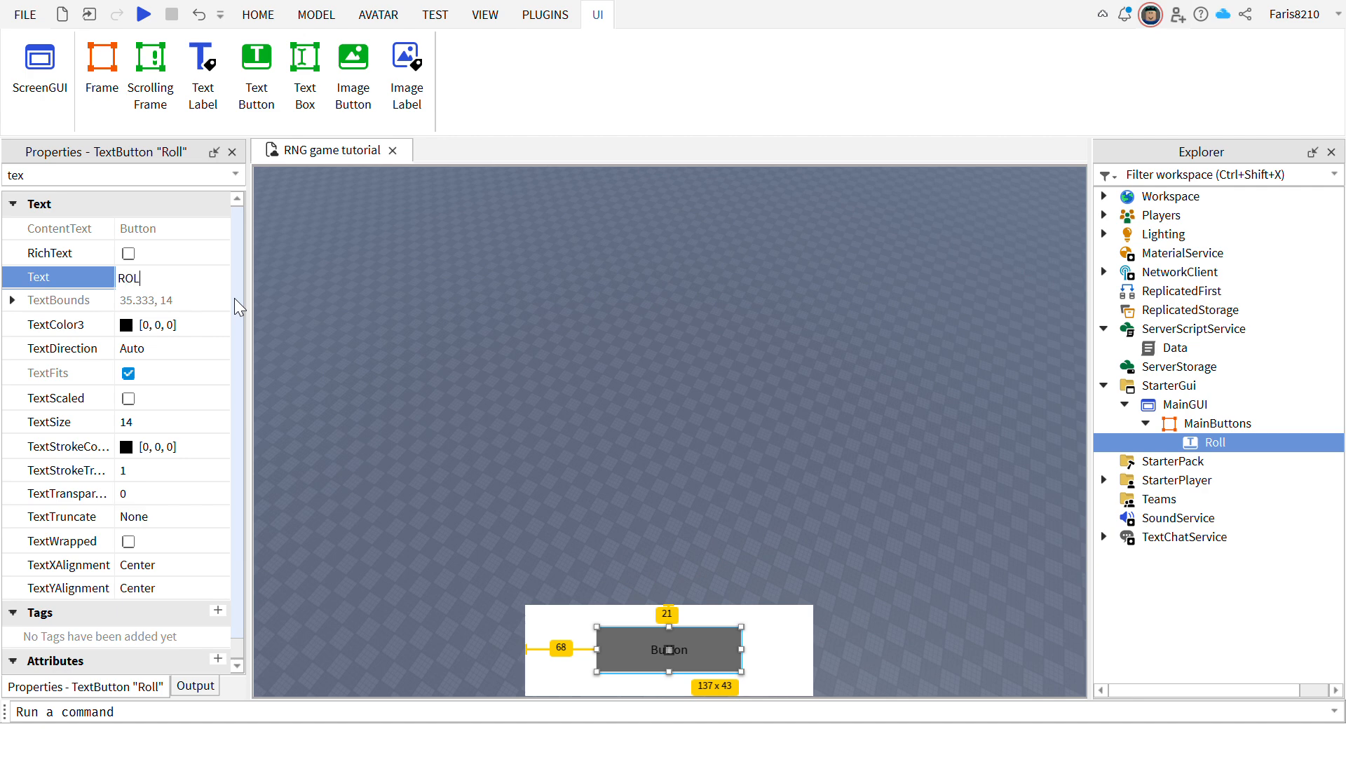
text(L)
key(Return)
click(545, 15)
click(129, 398)
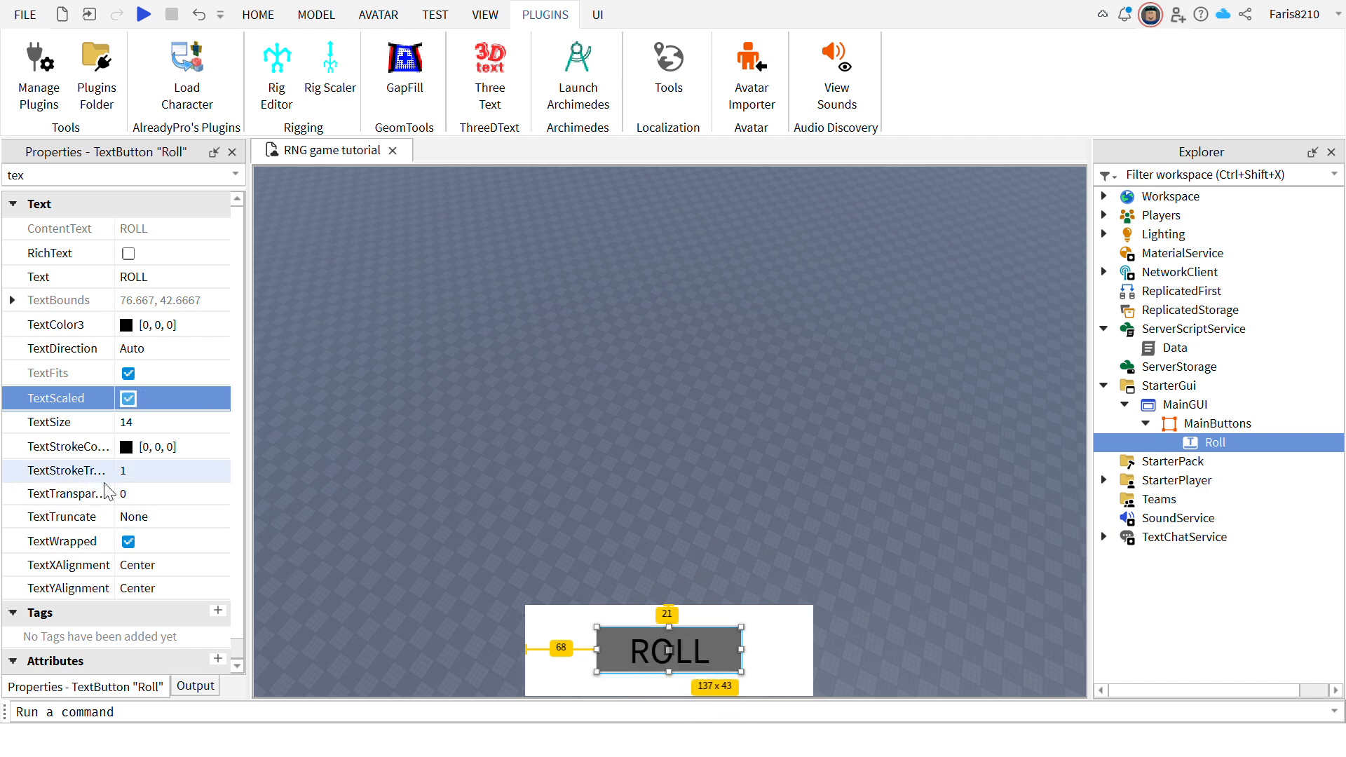
Set the Roll button's text stroke transparency to 0 and its text stroke colour to white [255, 255, 255].
click(143, 477)
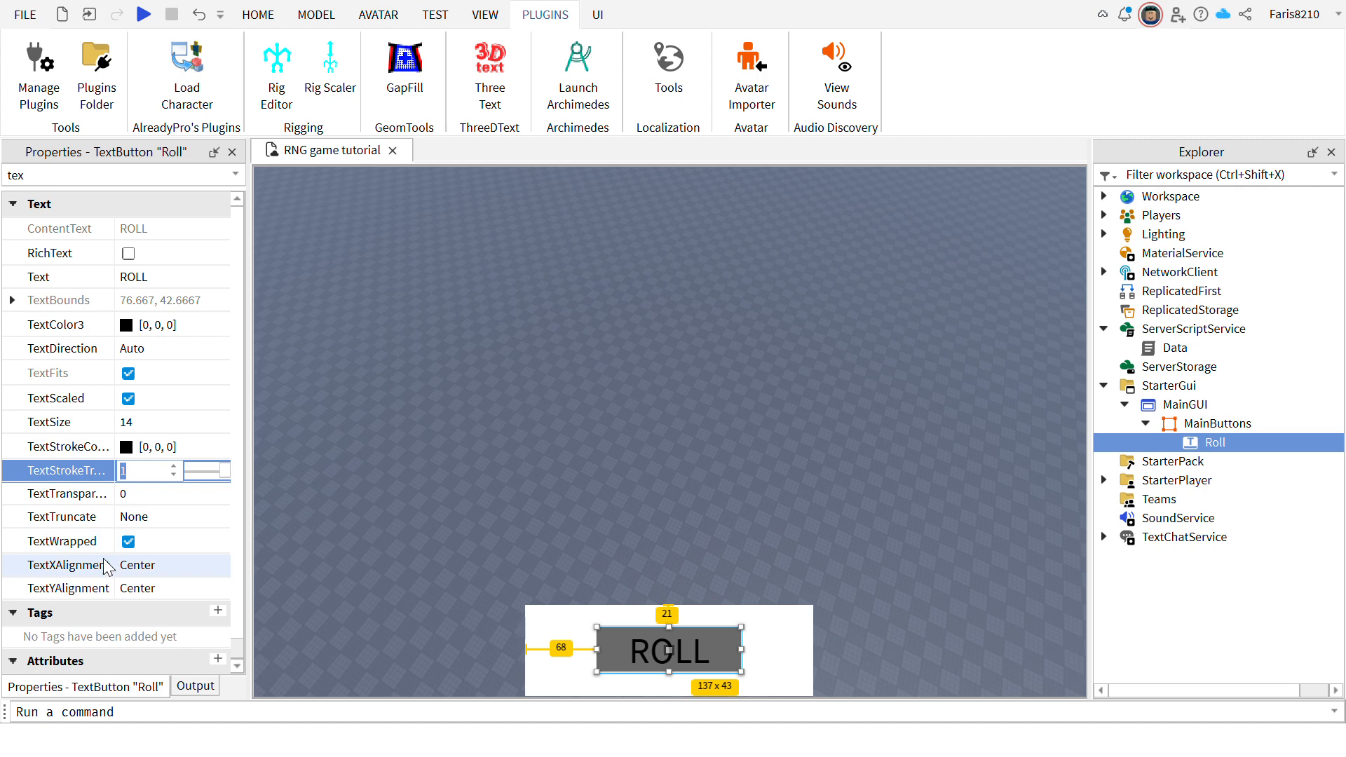
text(0)
key(Return)
click(95, 469)
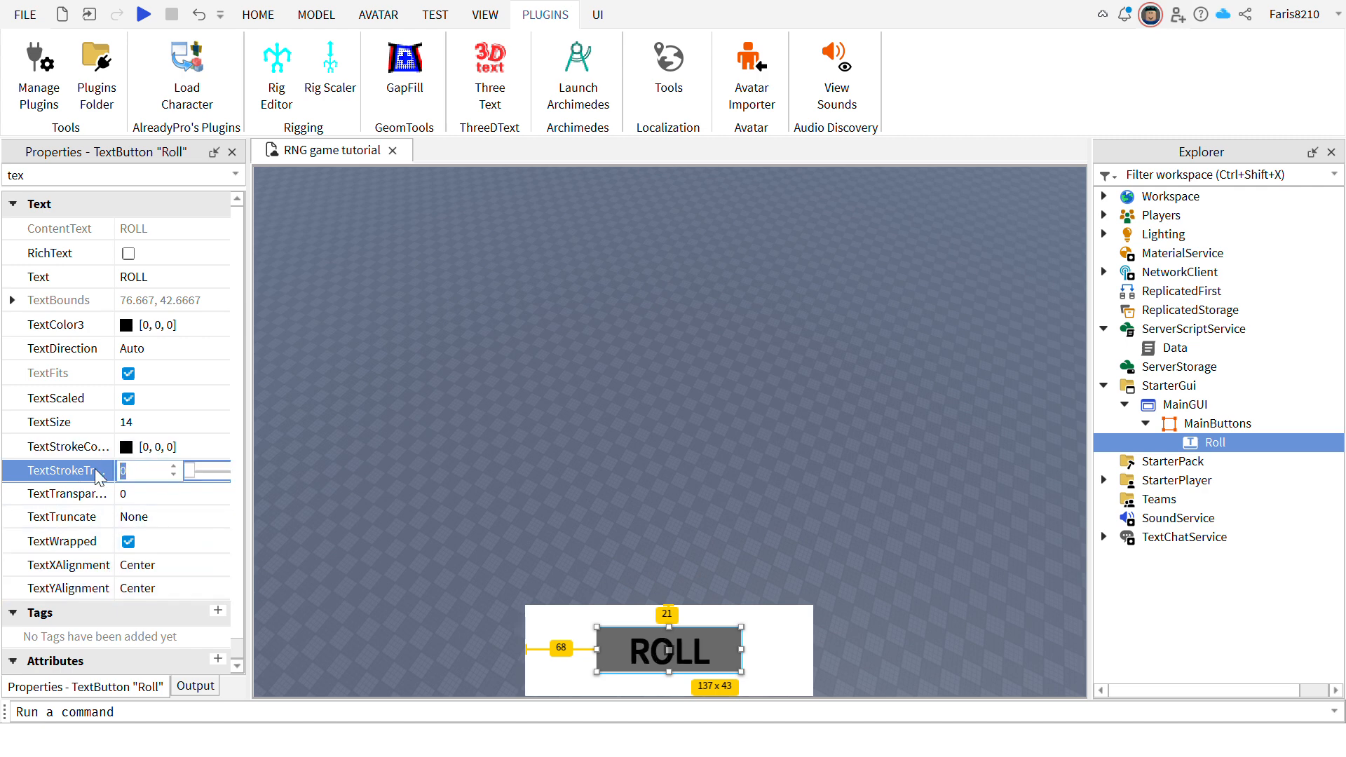
click(143, 478)
click(124, 449)
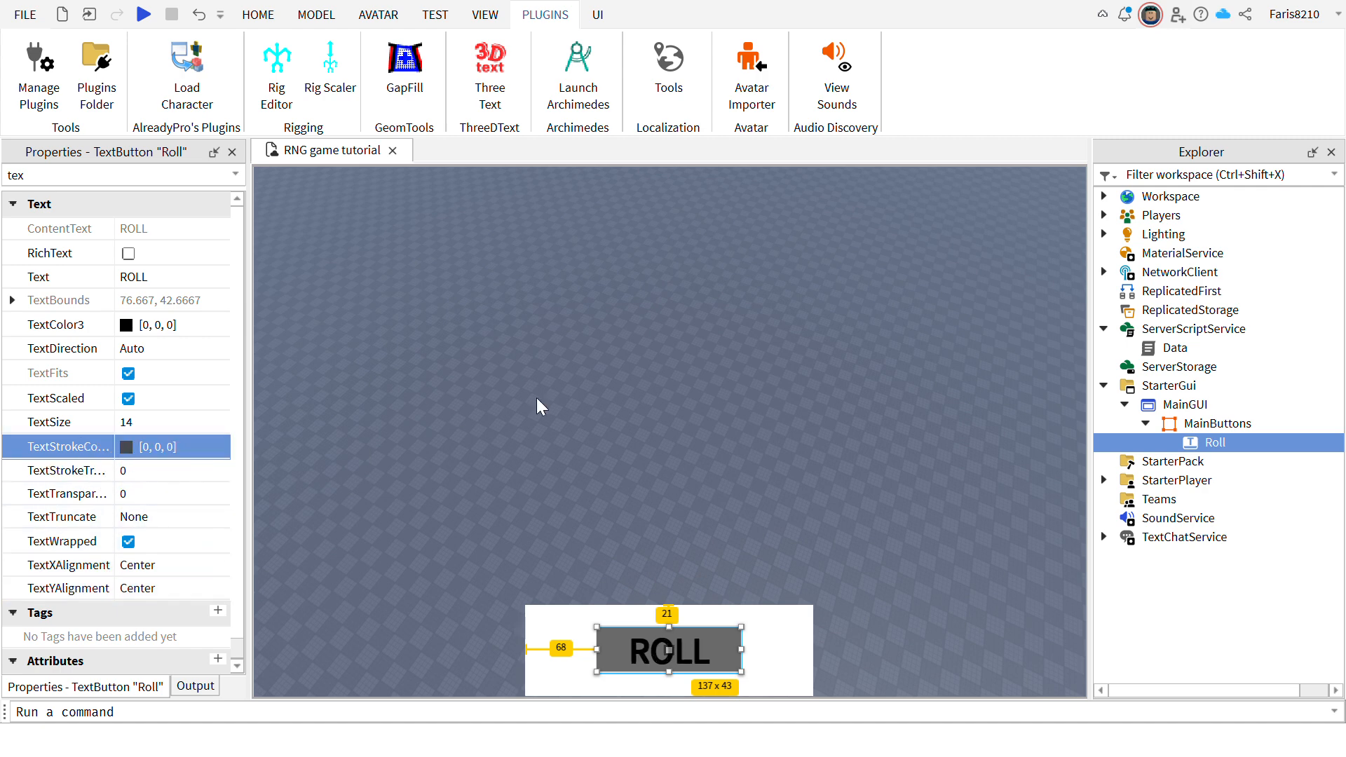
click(637, 350)
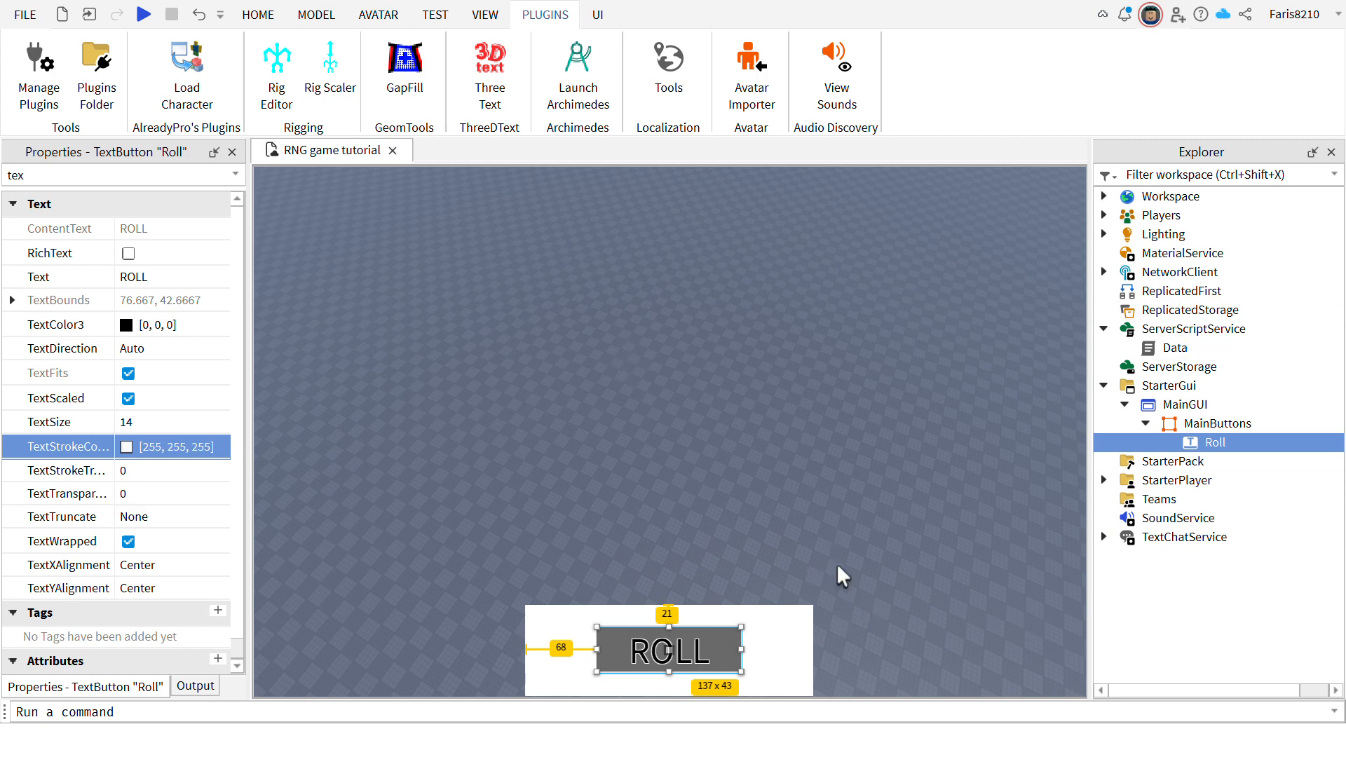
click(536, 546)
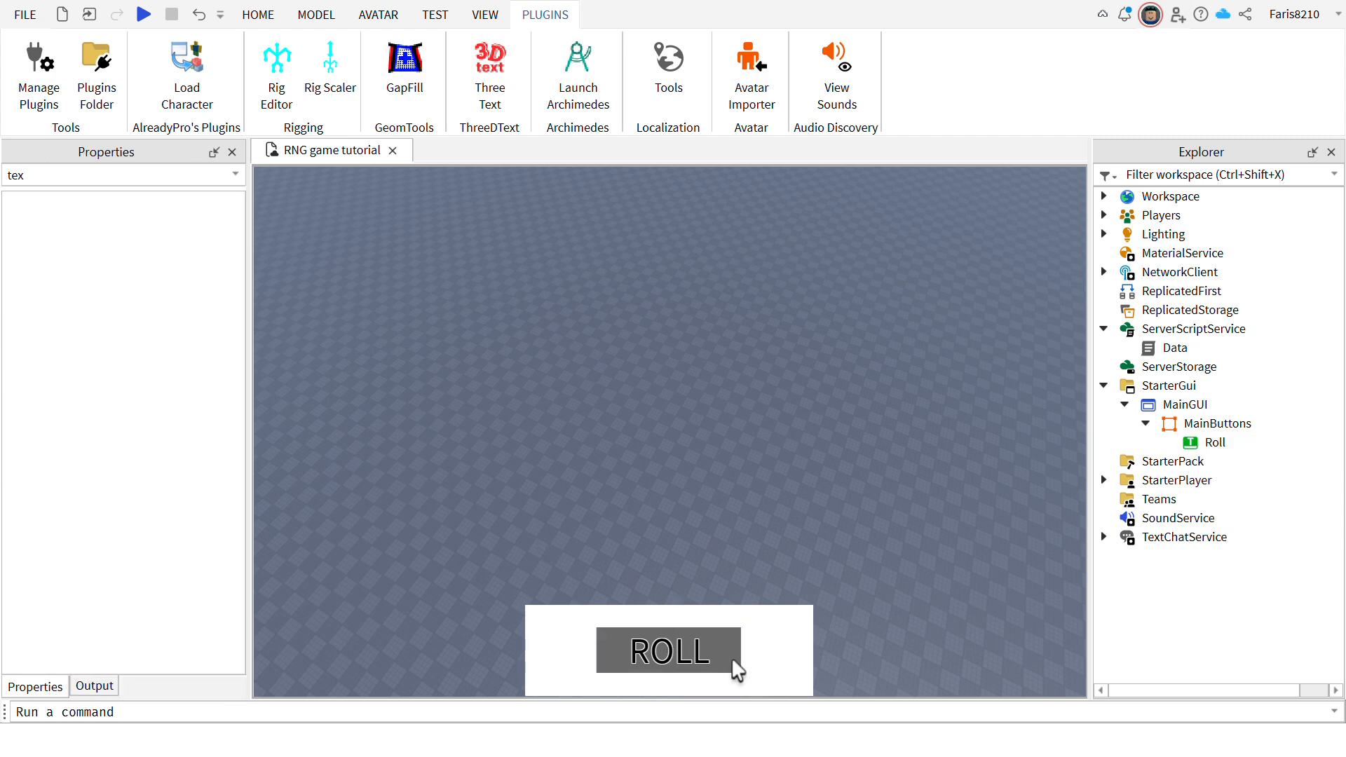
Hide the MainButtons frame with its Visible property and turn its visibility back on.
mouse_move(1232, 437)
click(1248, 423)
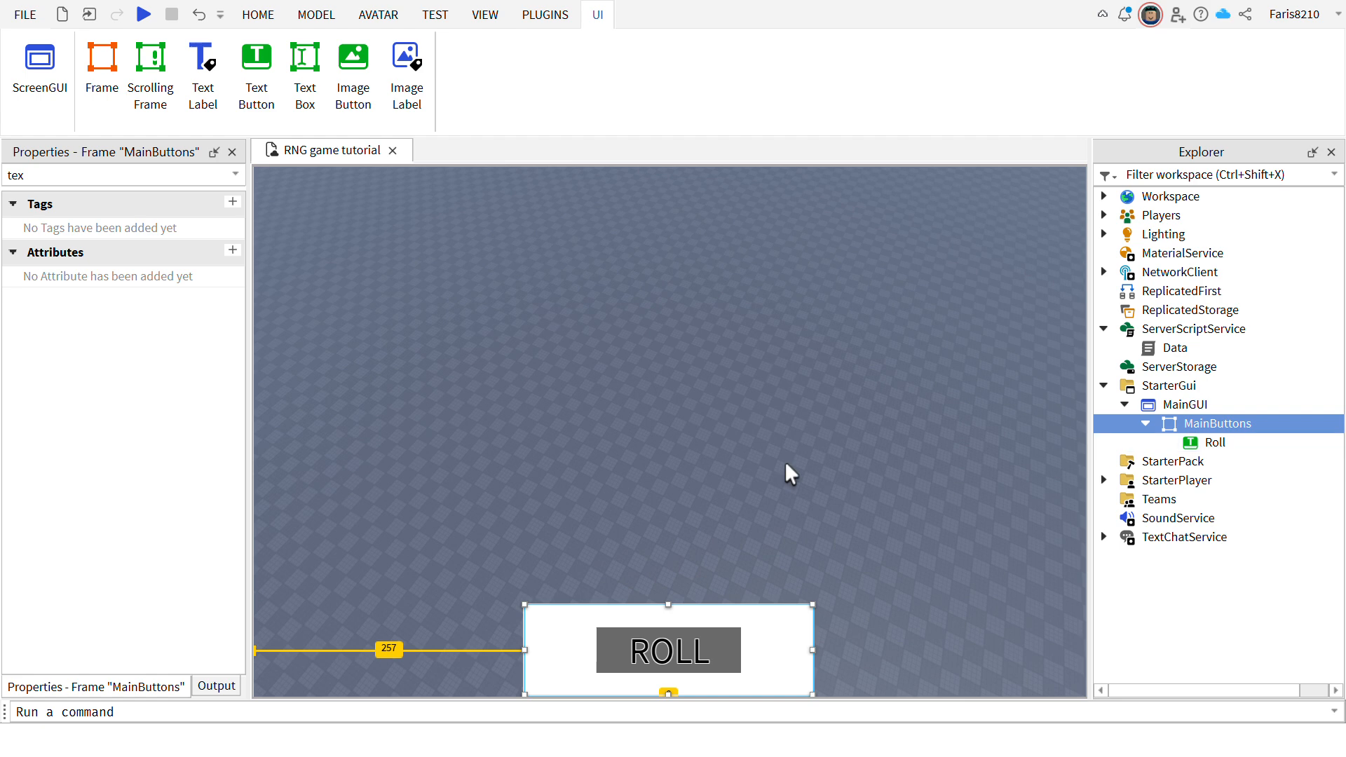
click(1216, 442)
click(105, 180)
key(BackSpace)
click(1217, 423)
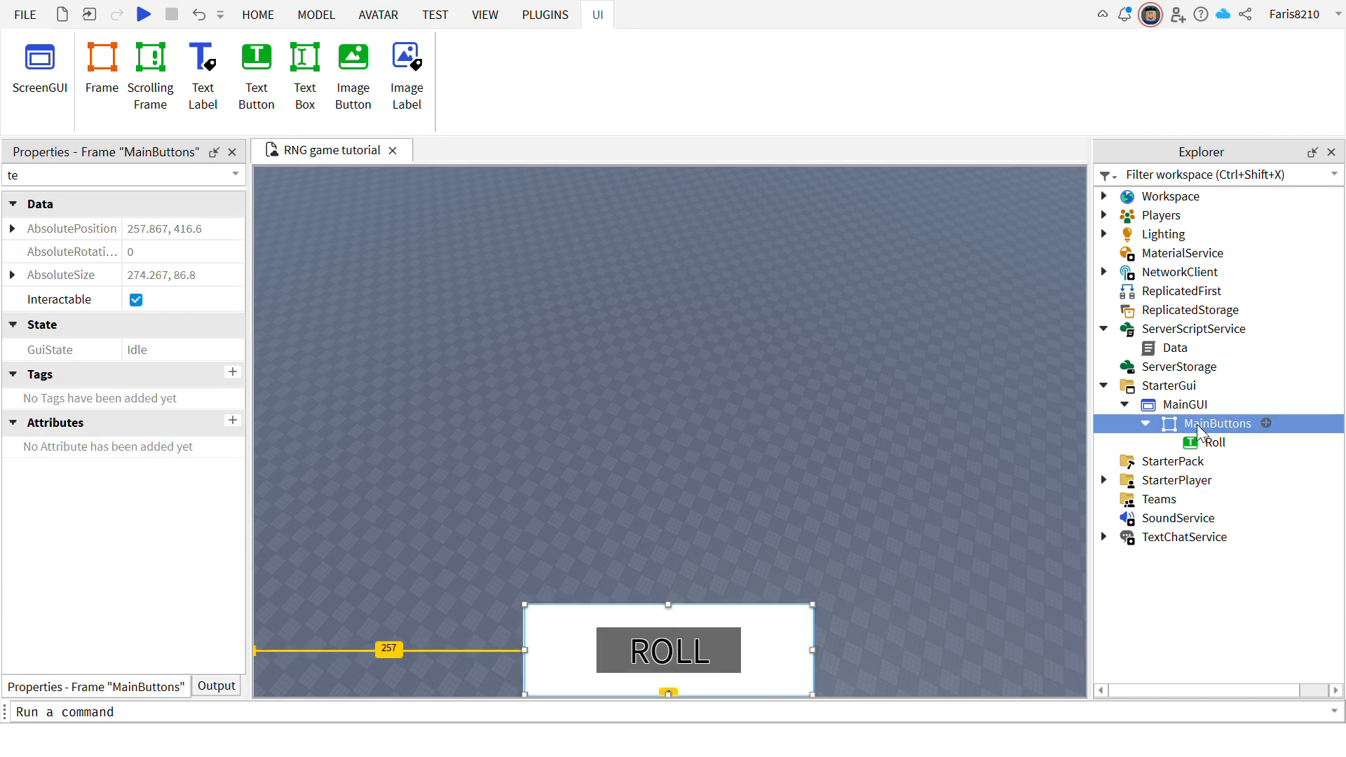
key(BackSpace)
key(BackSpace)
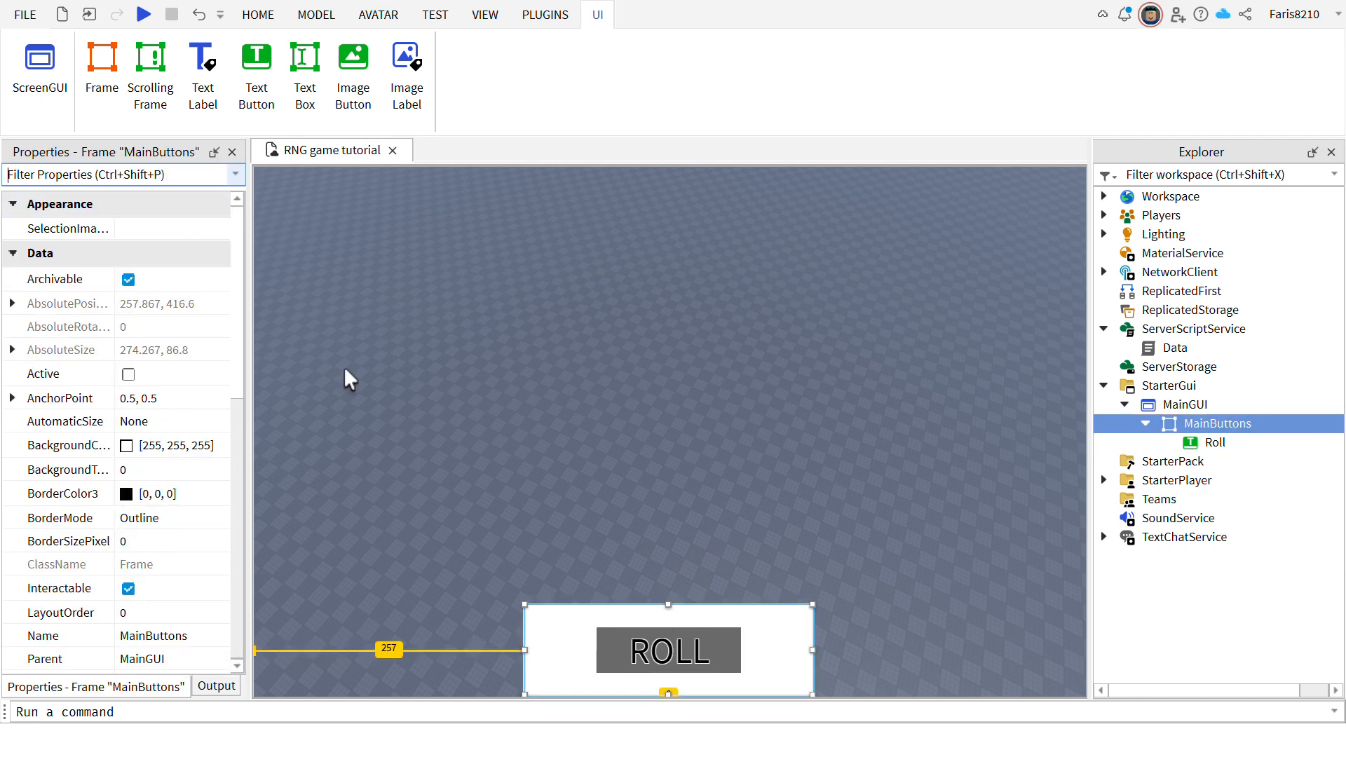
text(xi)
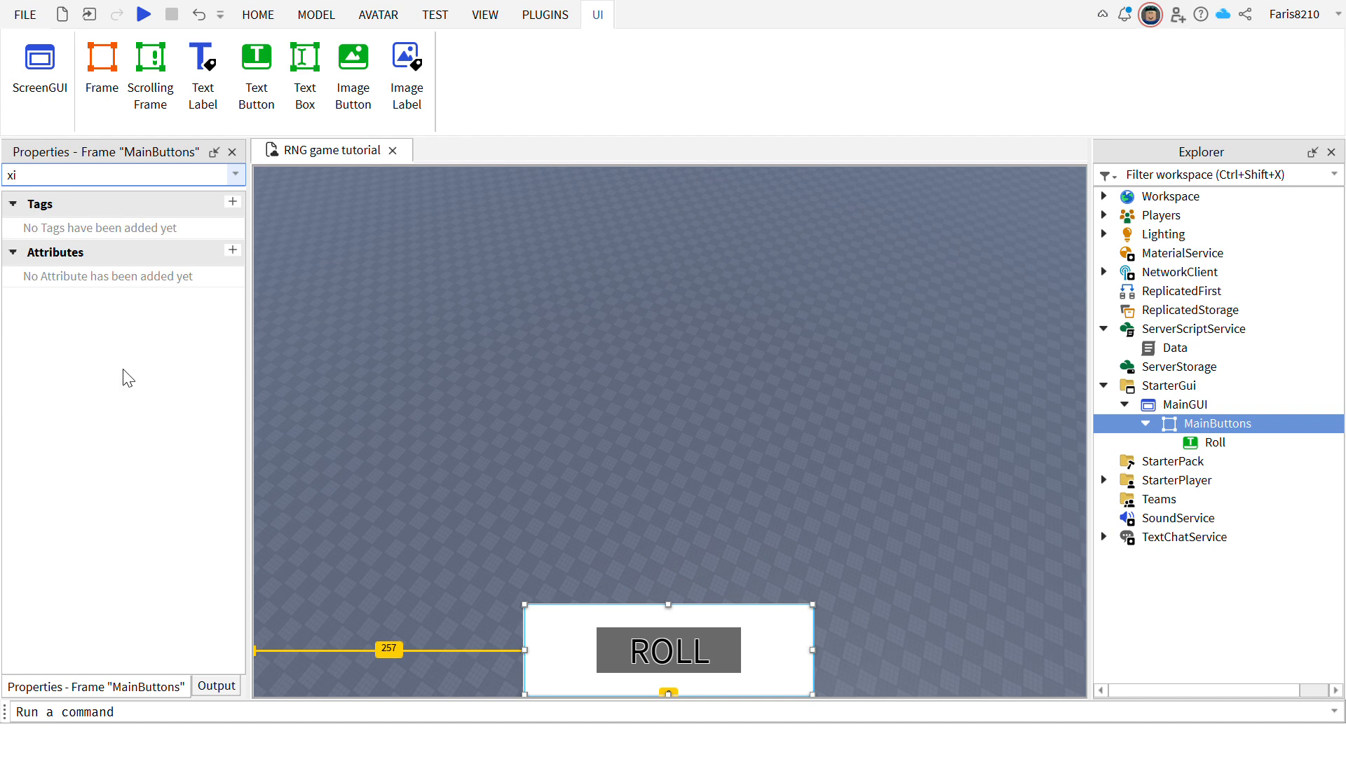
key(BackSpace)
key(BackSpace)
text(vi)
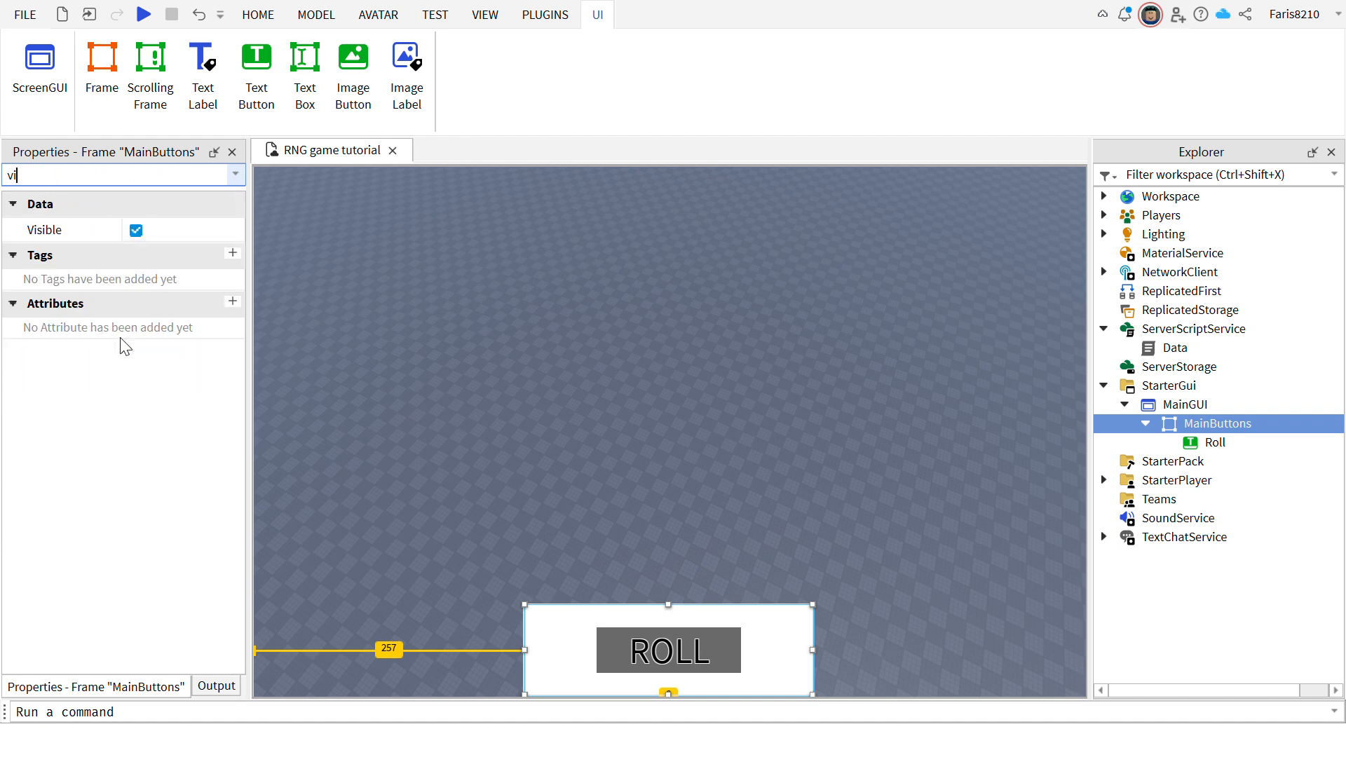
click(136, 231)
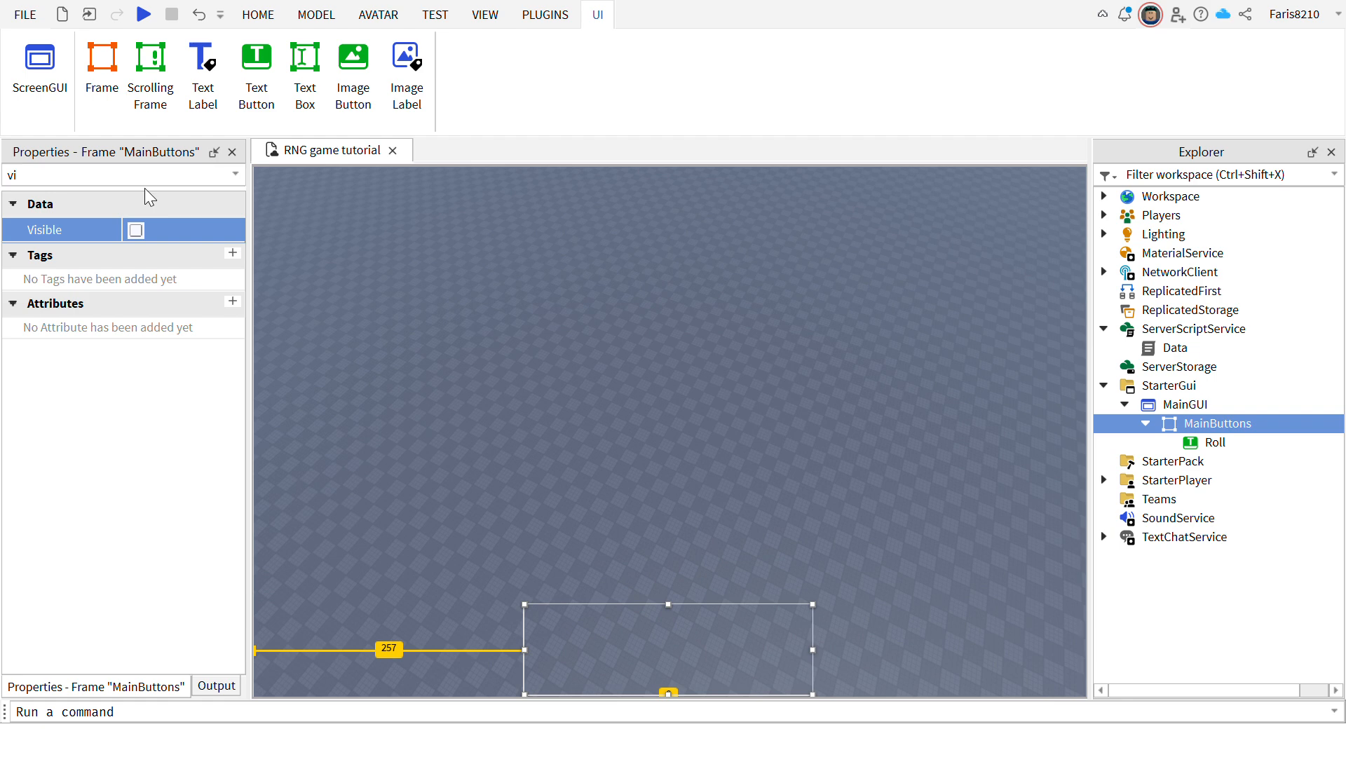
click(136, 230)
Set the MainButtons frame's background transparency to 1.
click(147, 178)
key(BackSpace)
key(BackSpace)
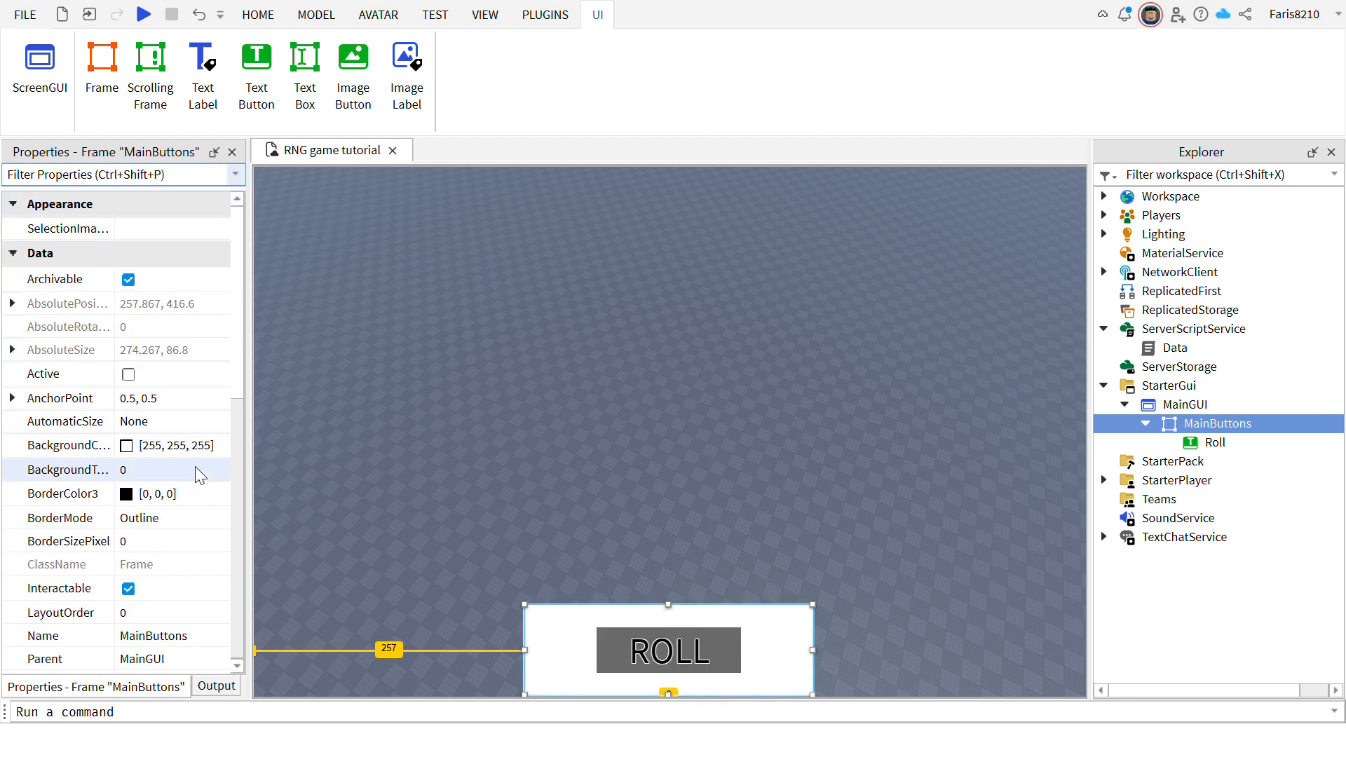
click(158, 449)
click(158, 470)
text(1)
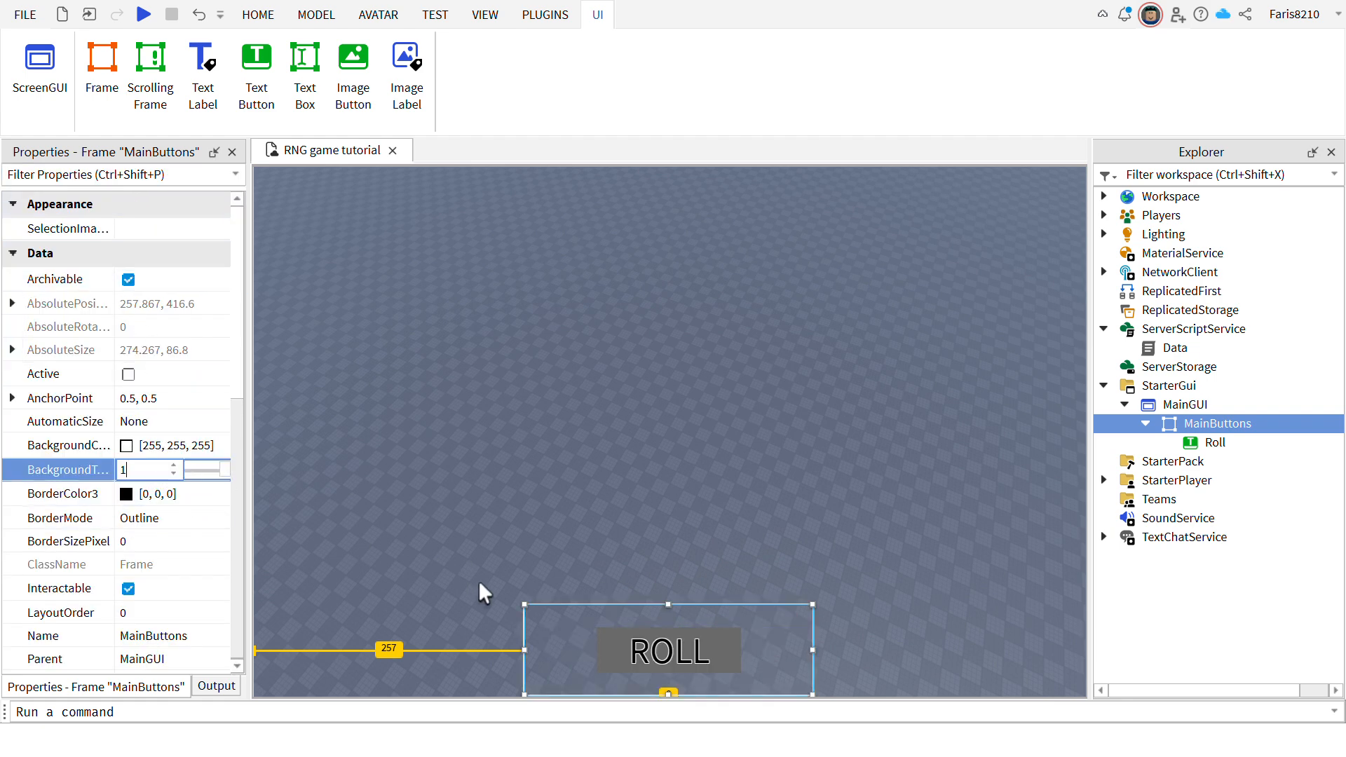
click(663, 513)
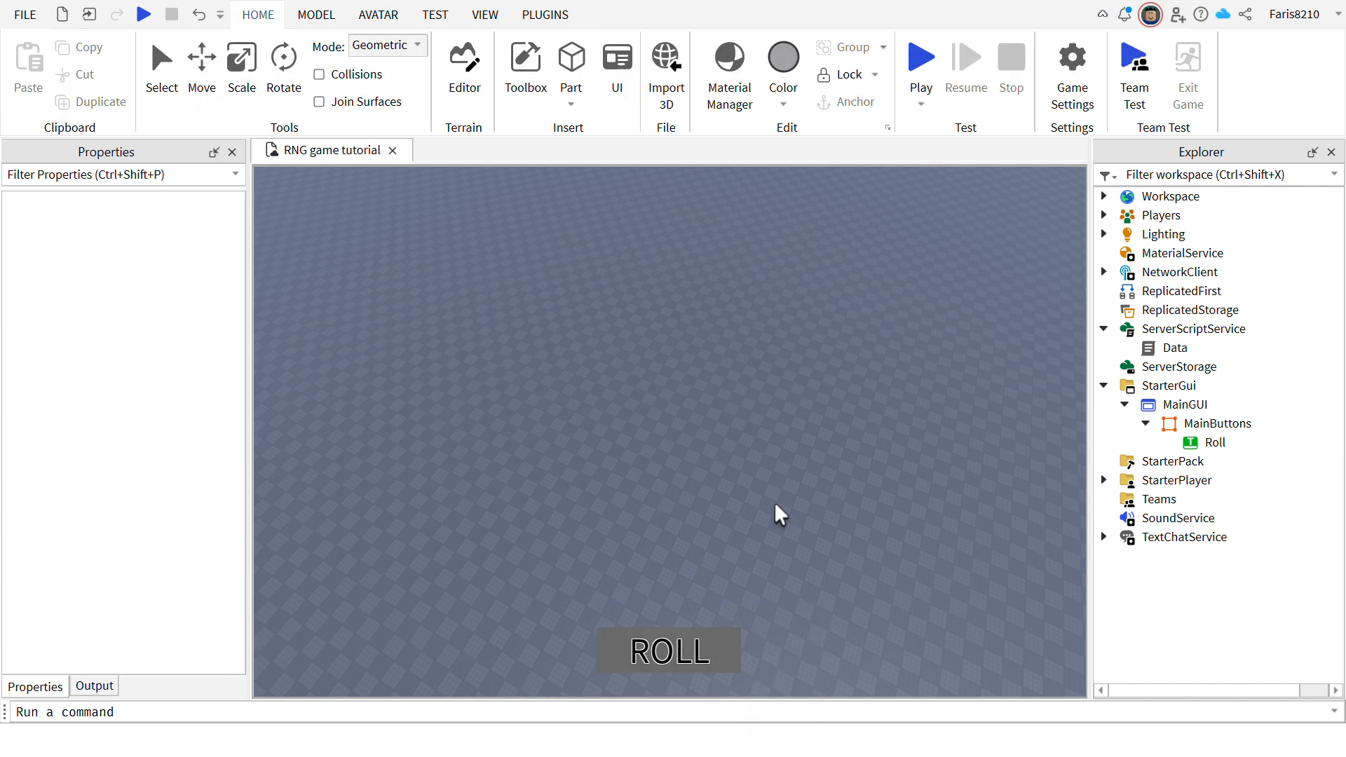
Duplicate the Roll button inside MainButtons and rename the copy GemShop.
click(1211, 443)
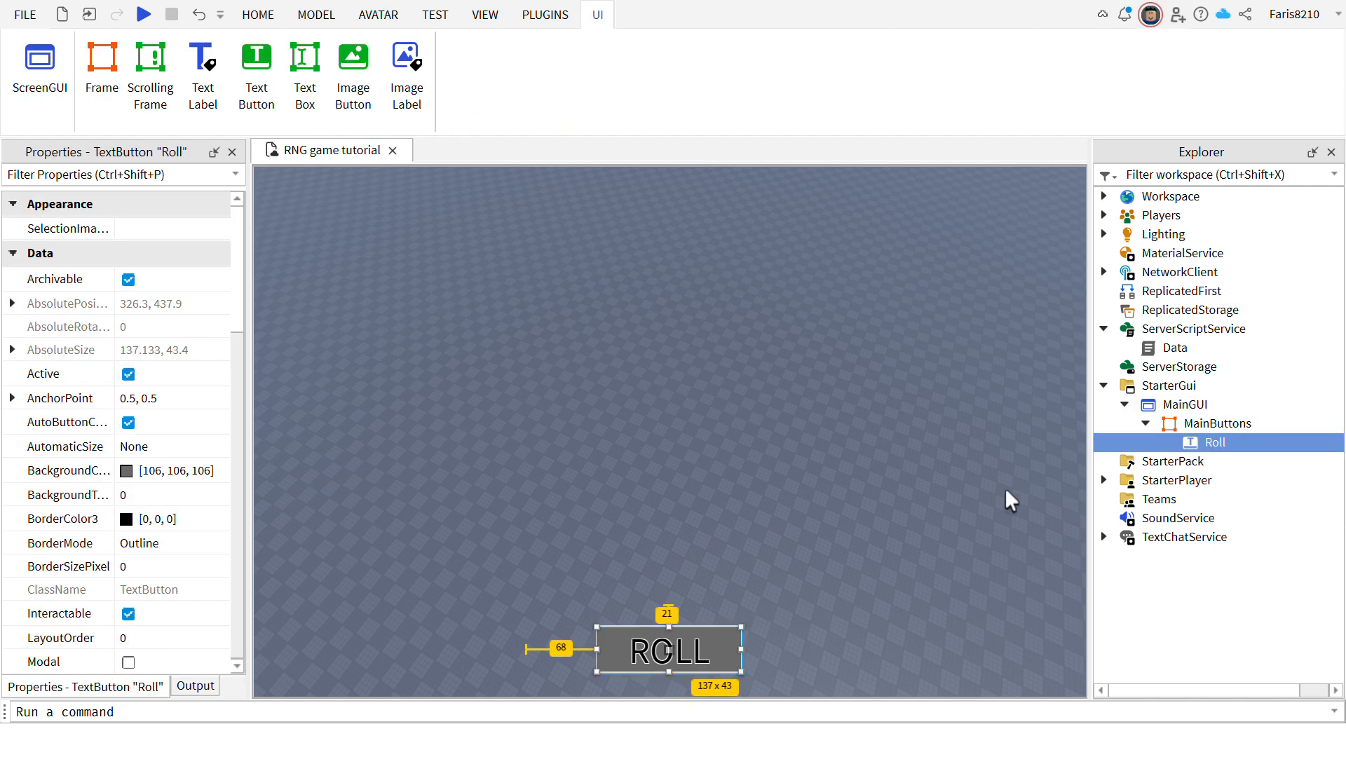
key(ctrl+d)
click(1215, 462)
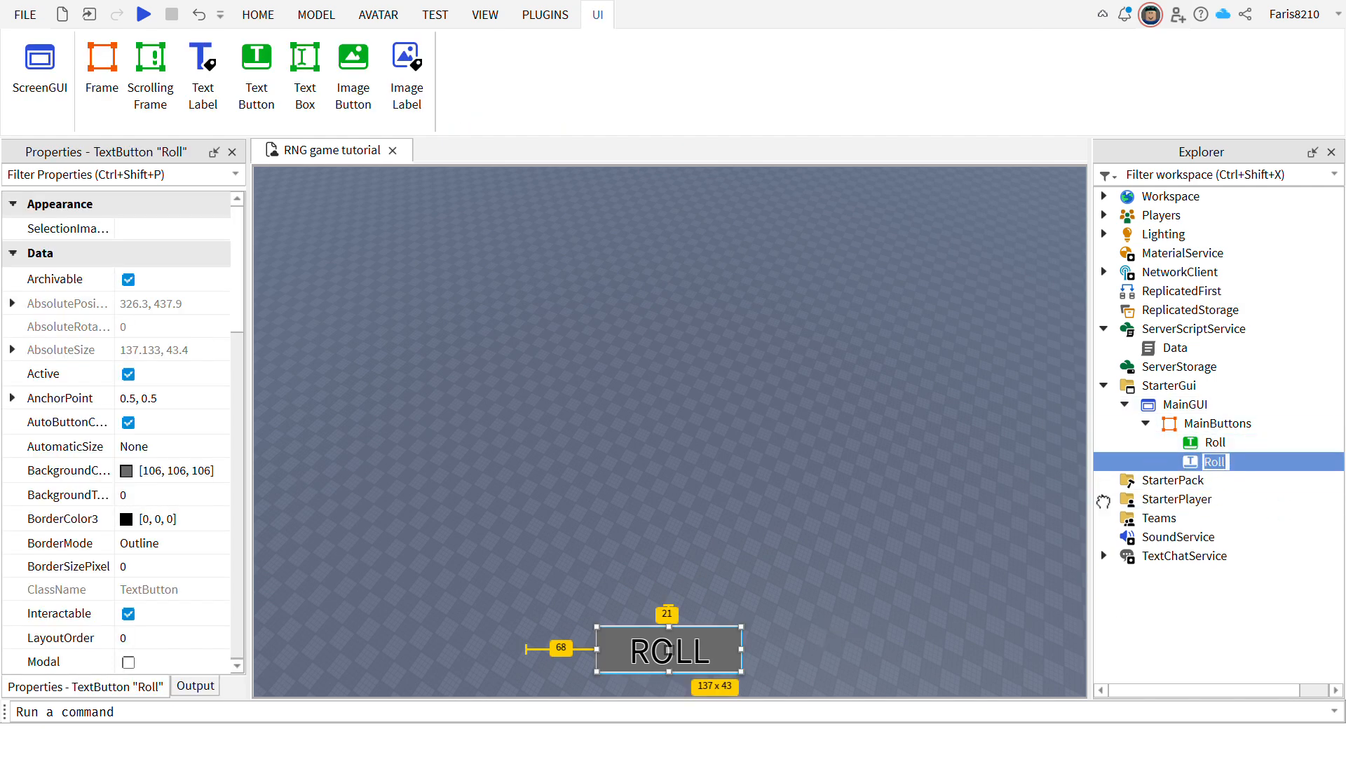
key(BackSpace)
text(GemShop)
key(Return)
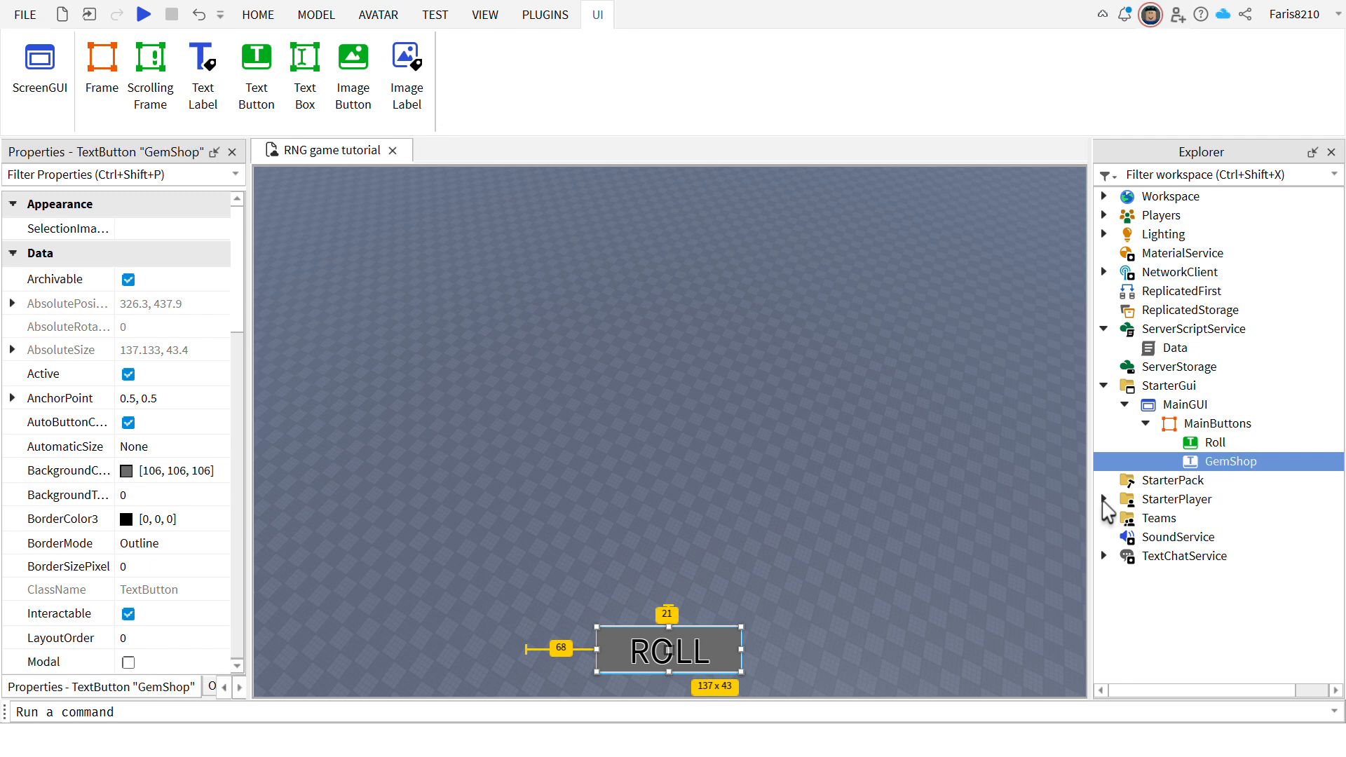
Set the MainButtons frame's background transparency to 0.
click(1218, 423)
click(1215, 443)
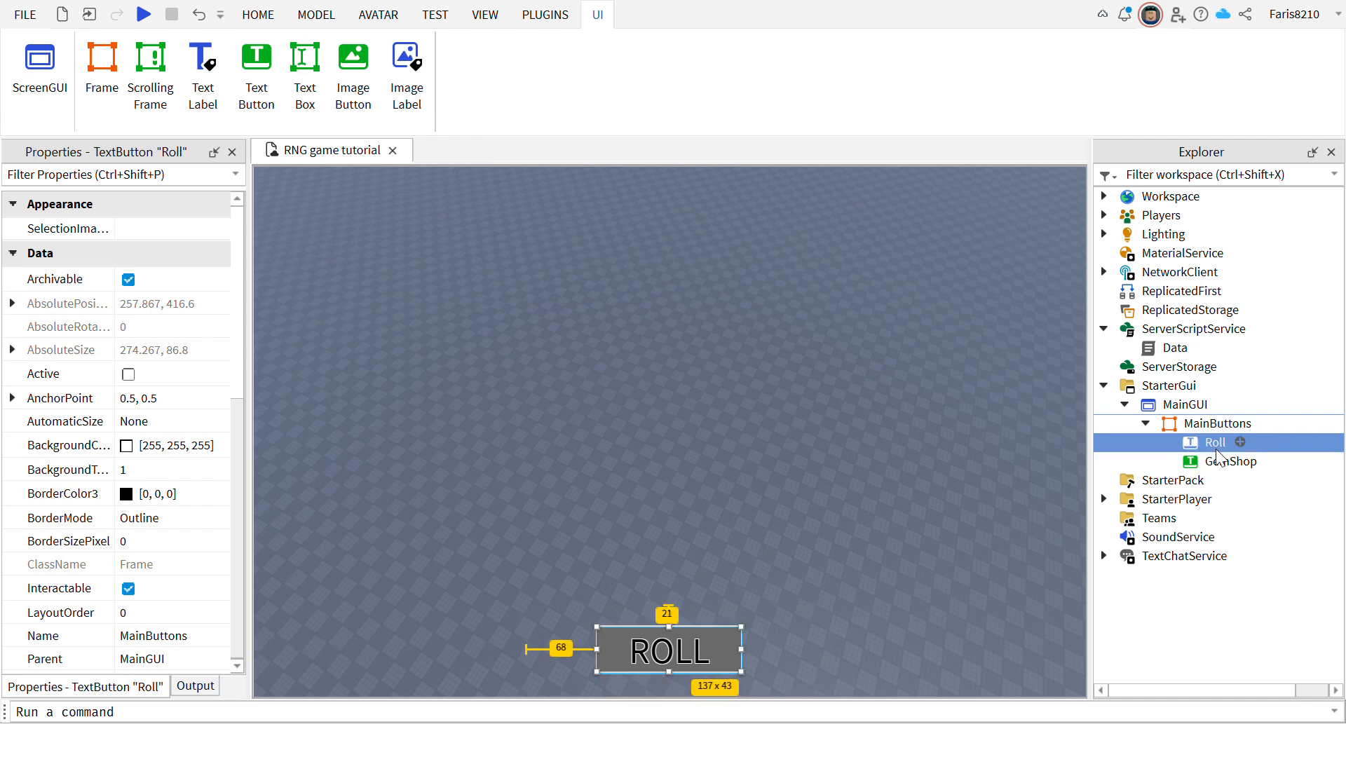
click(1230, 461)
click(1218, 424)
click(144, 469)
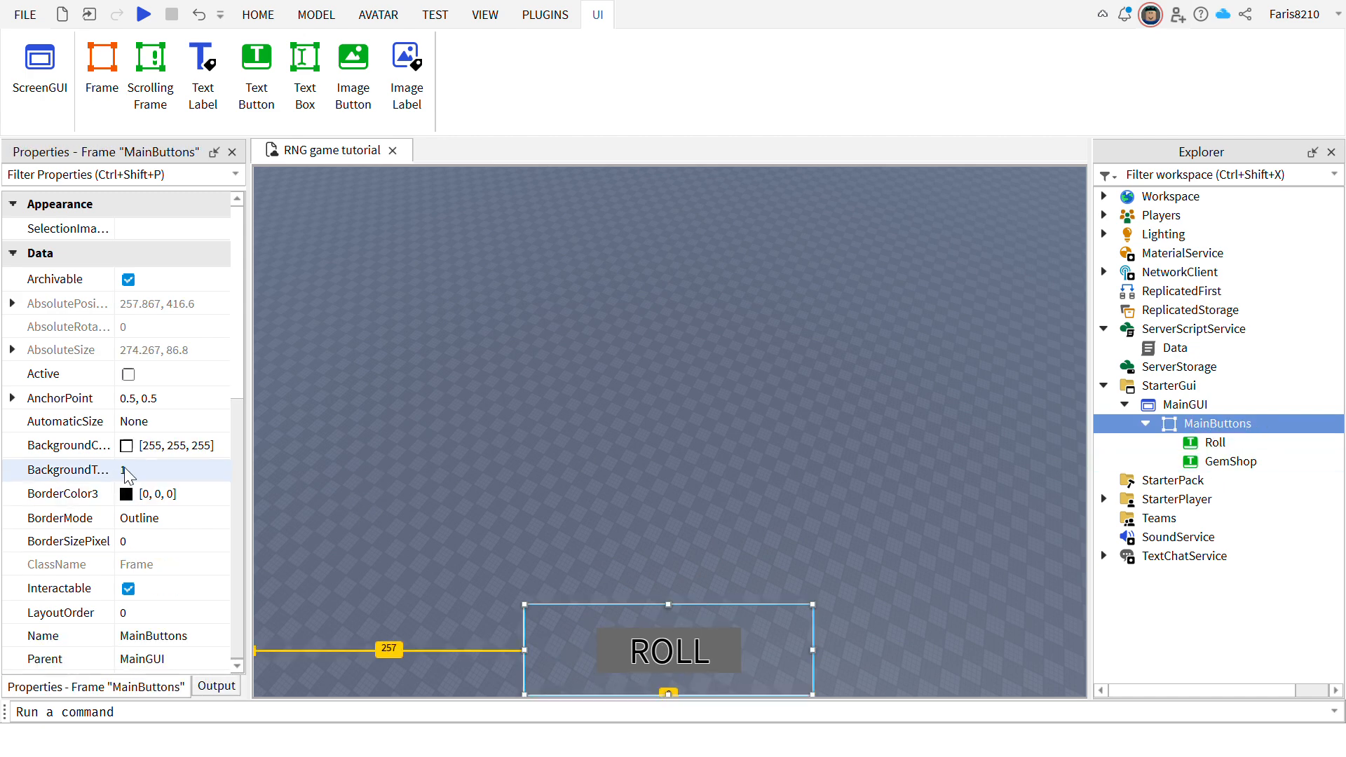
text(0)
key(Return)
Move the GemShop button below Roll and resize it to about 274 x 22, spanning the frame's full width along its bottom edge.
click(1229, 461)
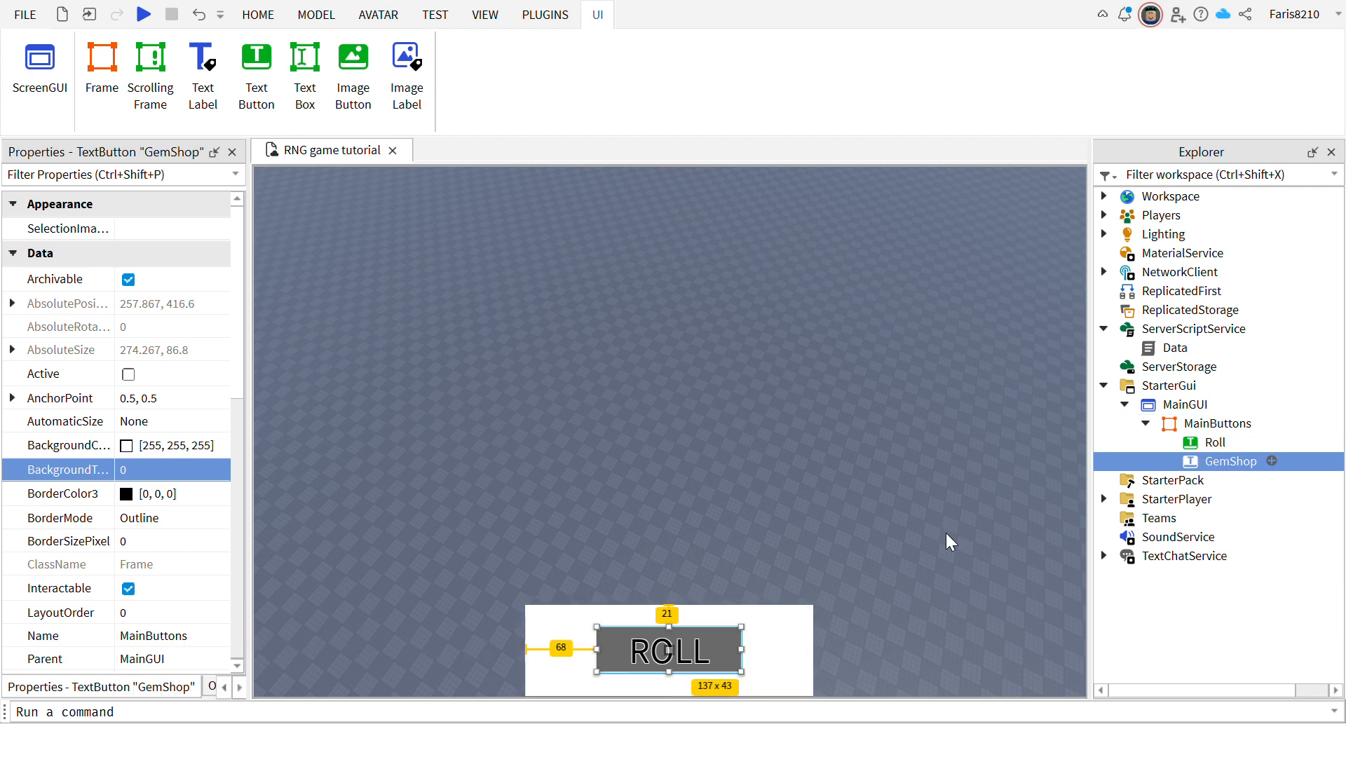
drag(666, 680, 818, 709)
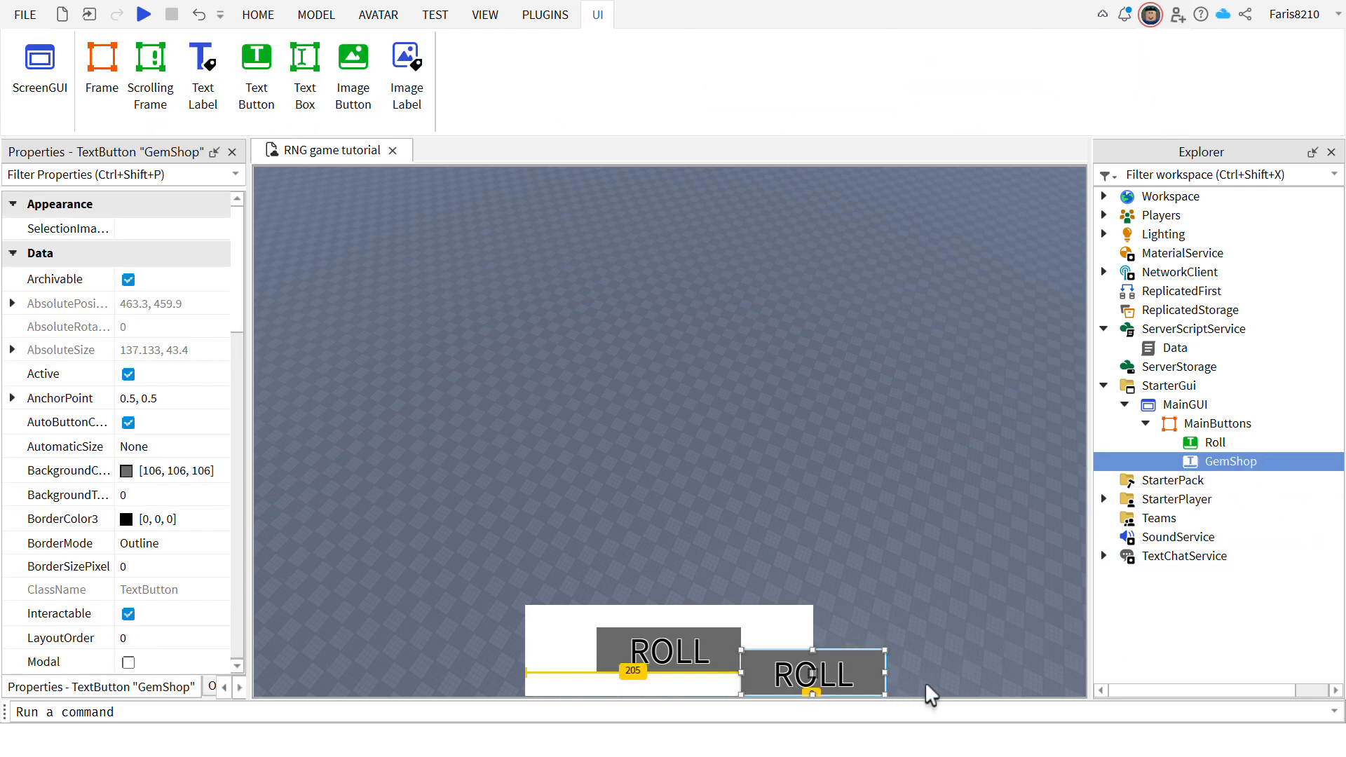
drag(919, 693, 850, 701)
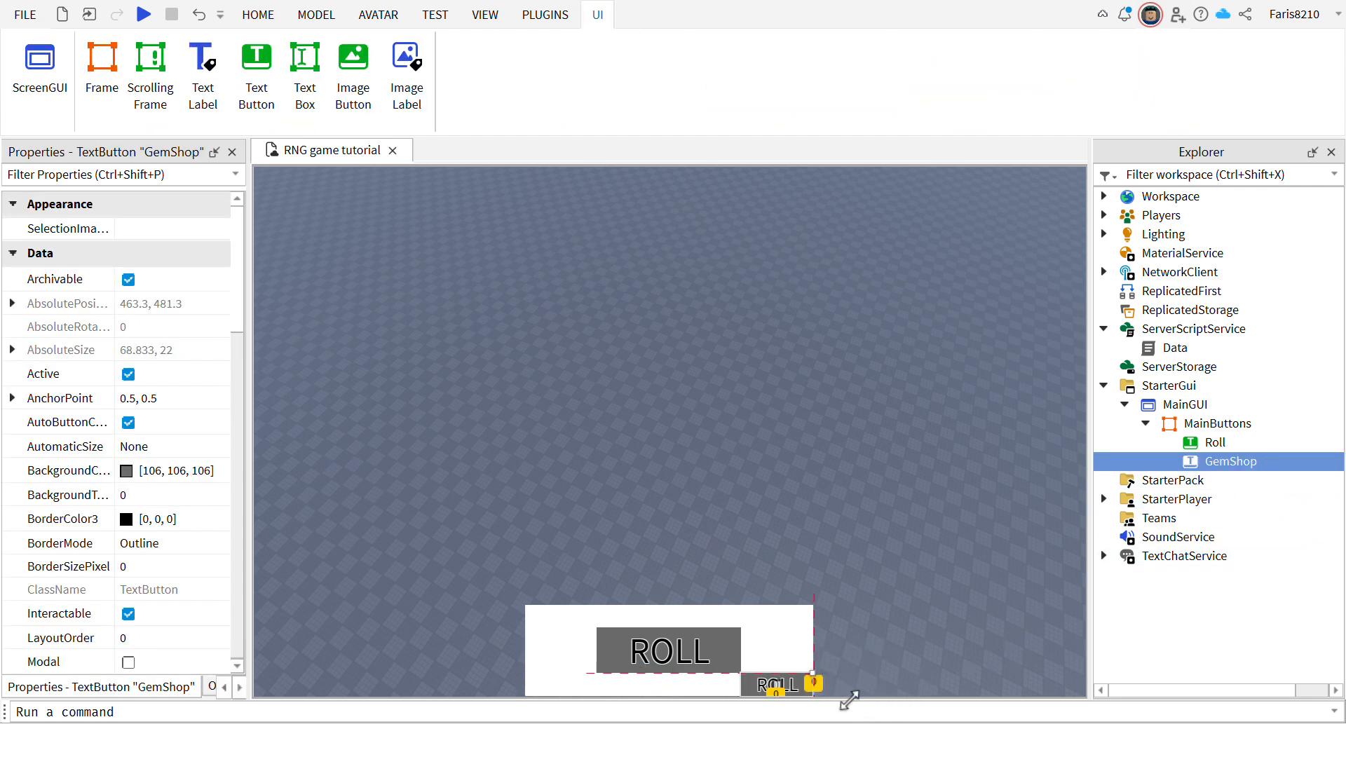
double_click(832, 713)
click(756, 693)
drag(773, 720, 554, 719)
Change the text on the GemShop button to GemShop.
double_click(756, 726)
drag(755, 724, 614, 719)
text(G)
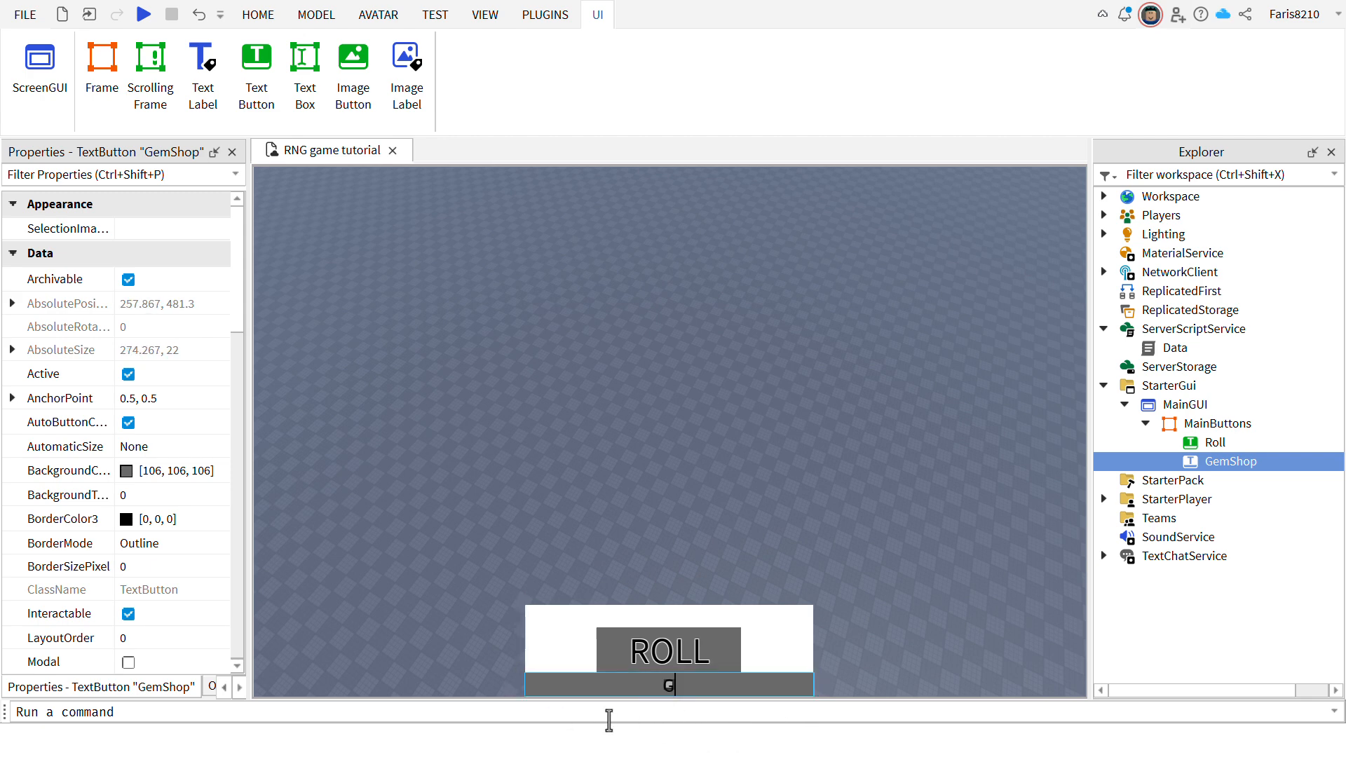
text(emShohop)
key(Return)
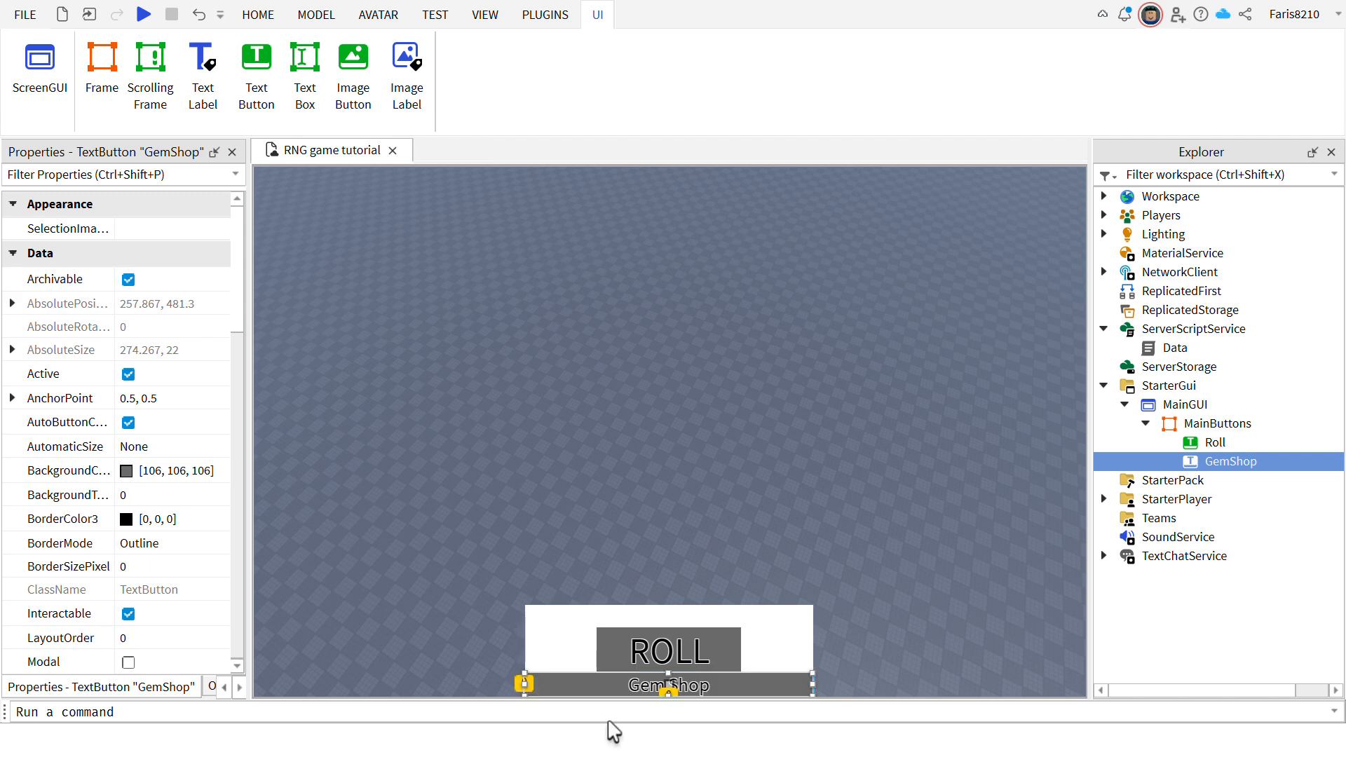
Set the GemShop button's background colour to purple [170, 0, 255].
click(124, 479)
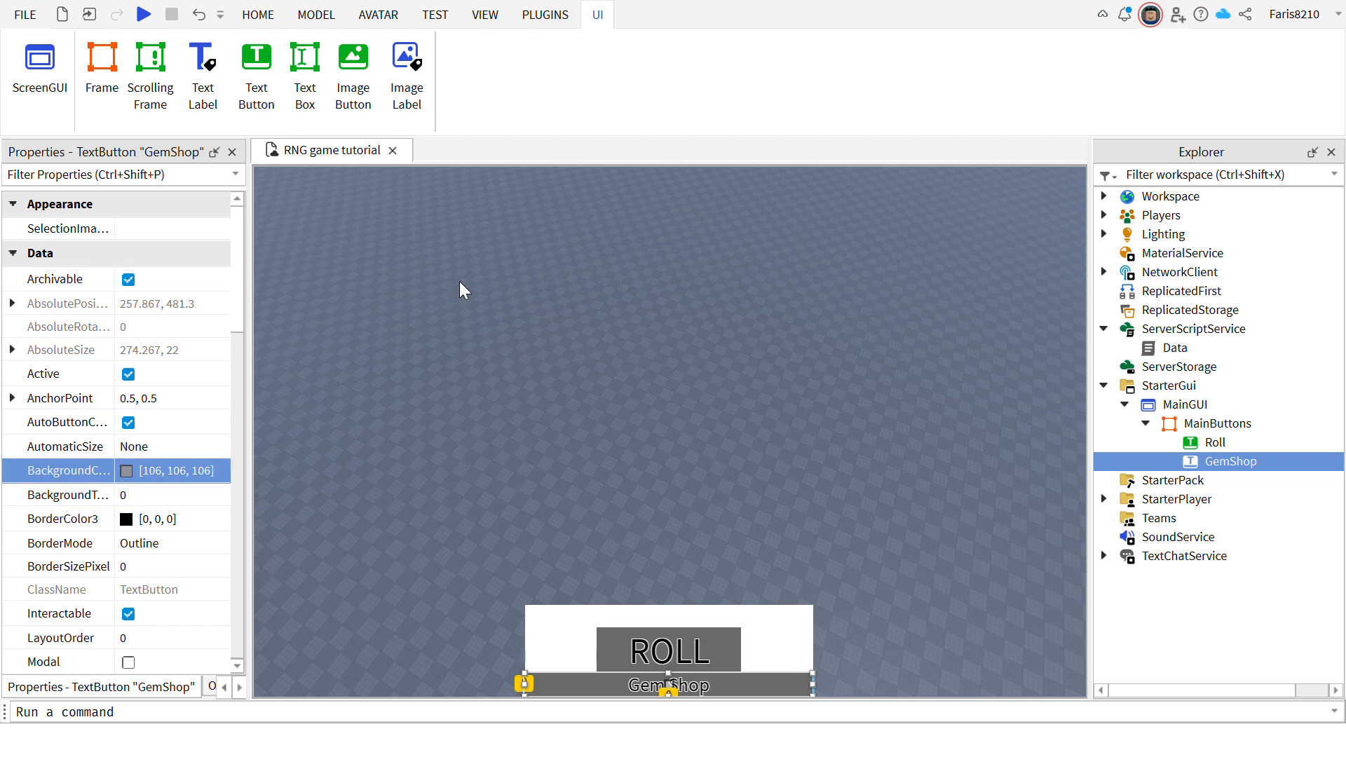
click(493, 260)
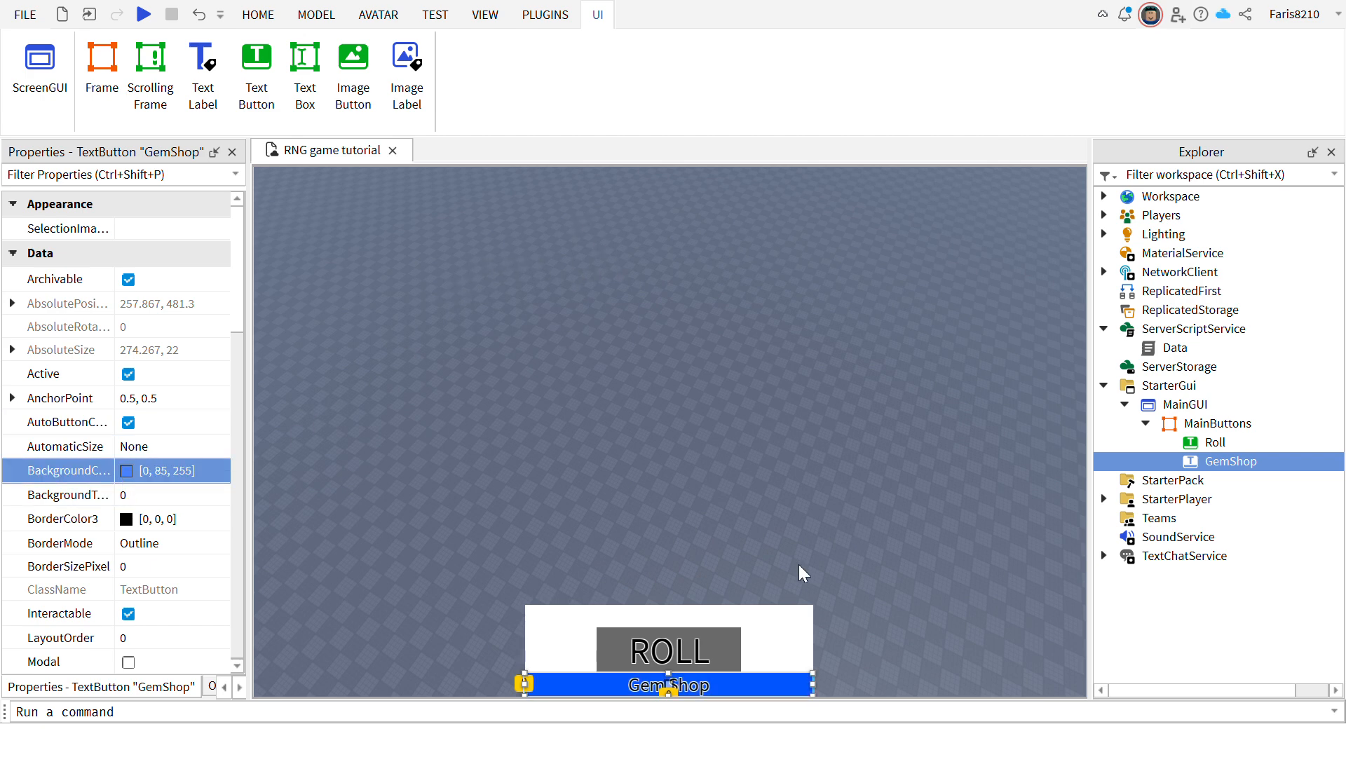
click(447, 268)
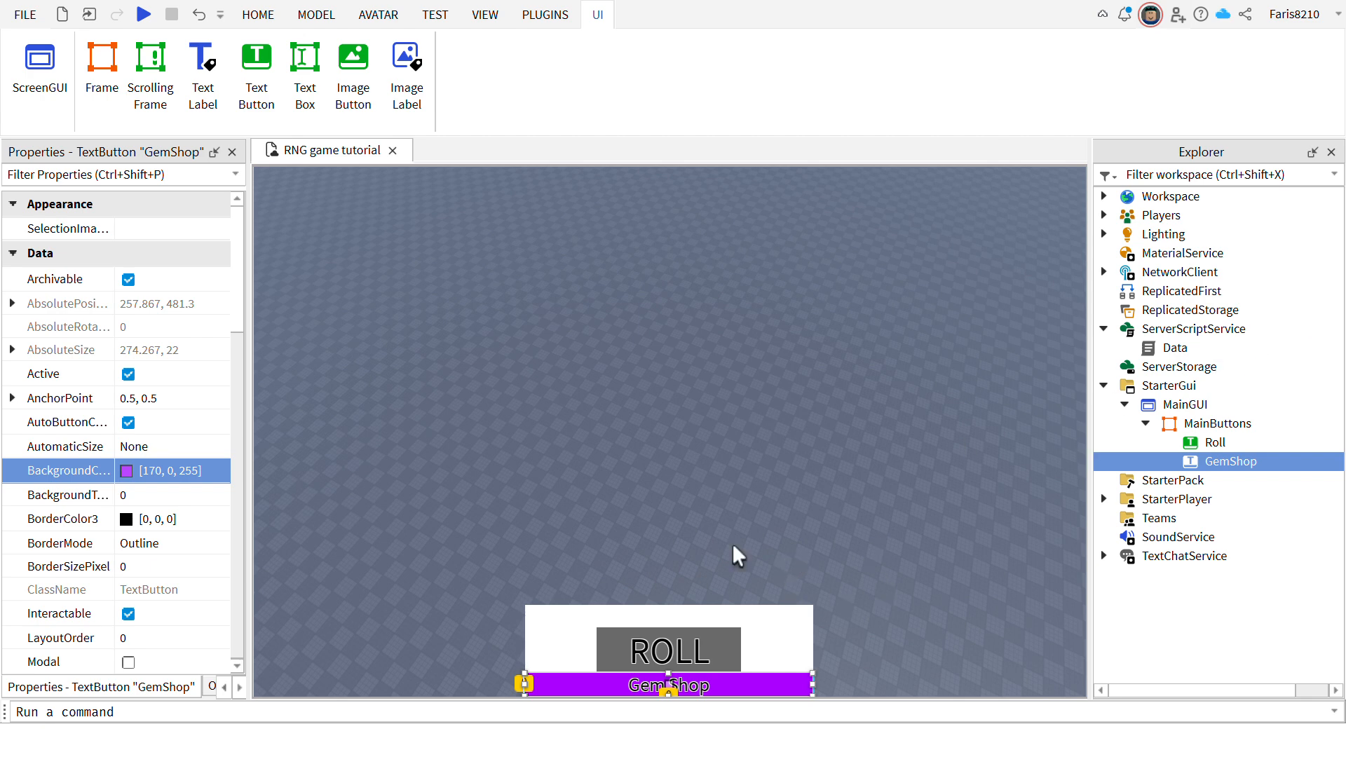
Move the Roll button up slightly inside the MainButtons frame, leaving a gap above GemShop.
click(817, 668)
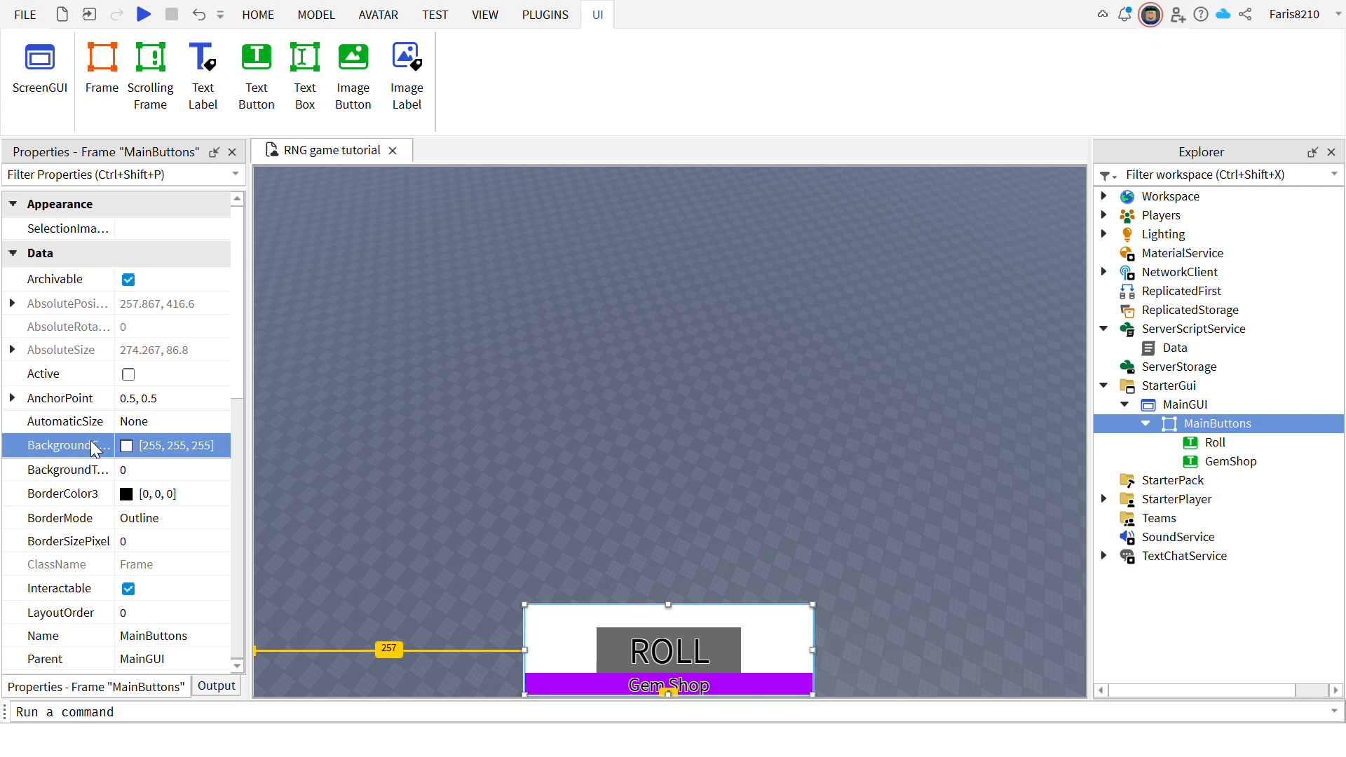
drag(654, 669, 659, 658)
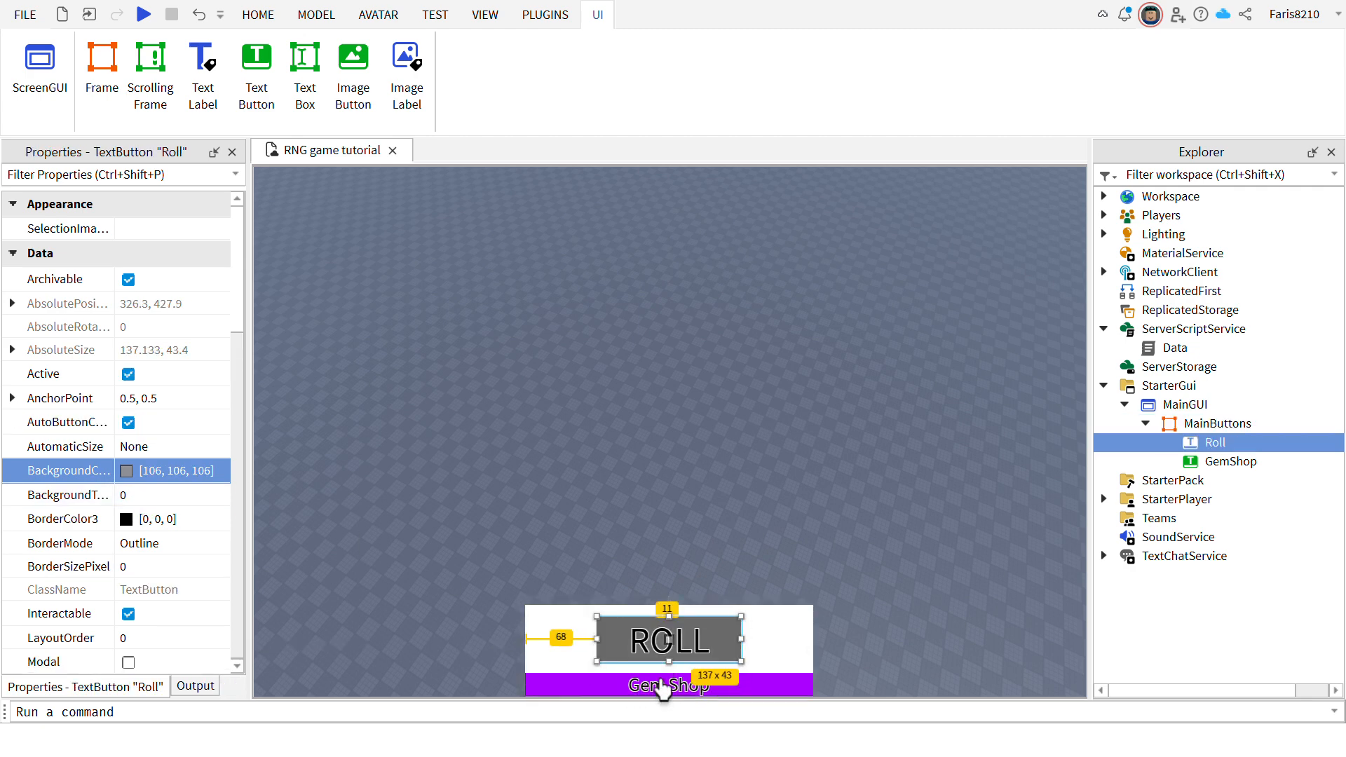
click(168, 493)
text(1)
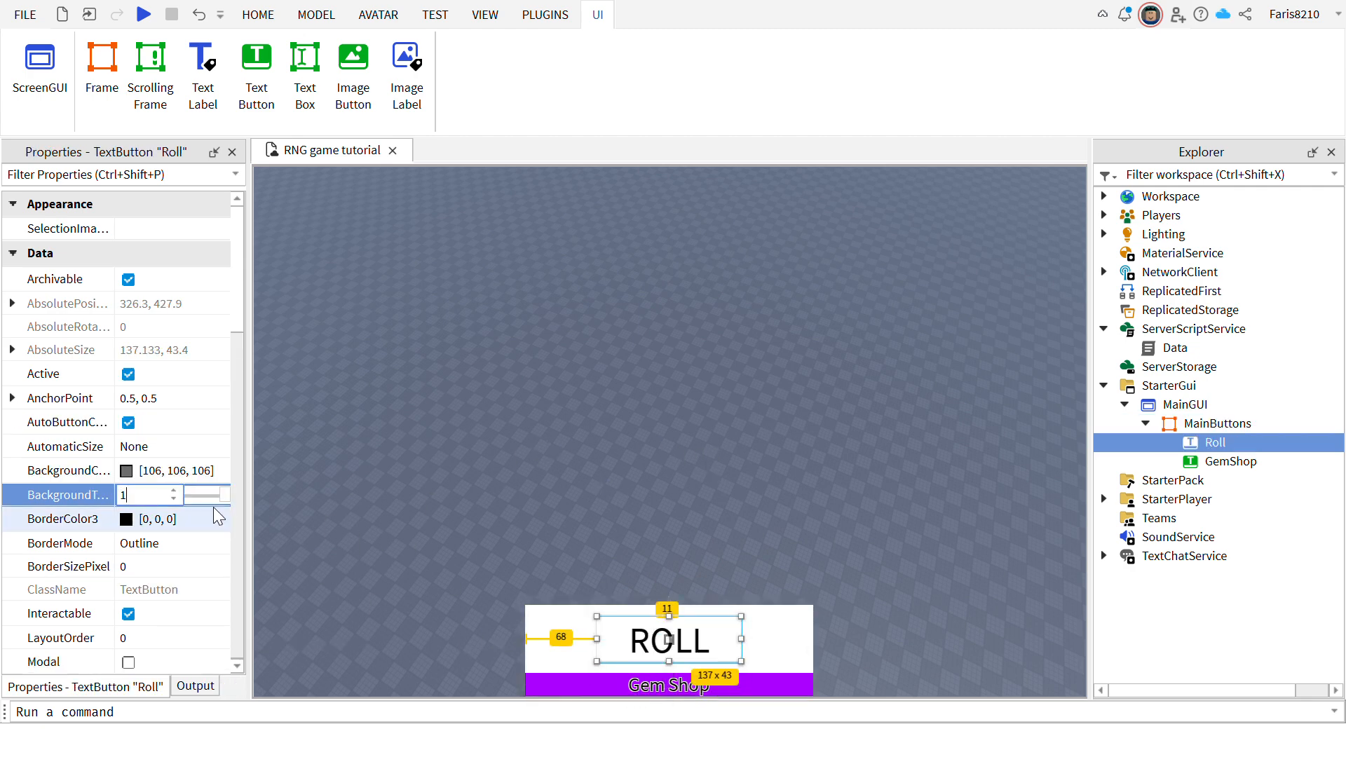
key(BackSpace)
text(0)
key(Return)
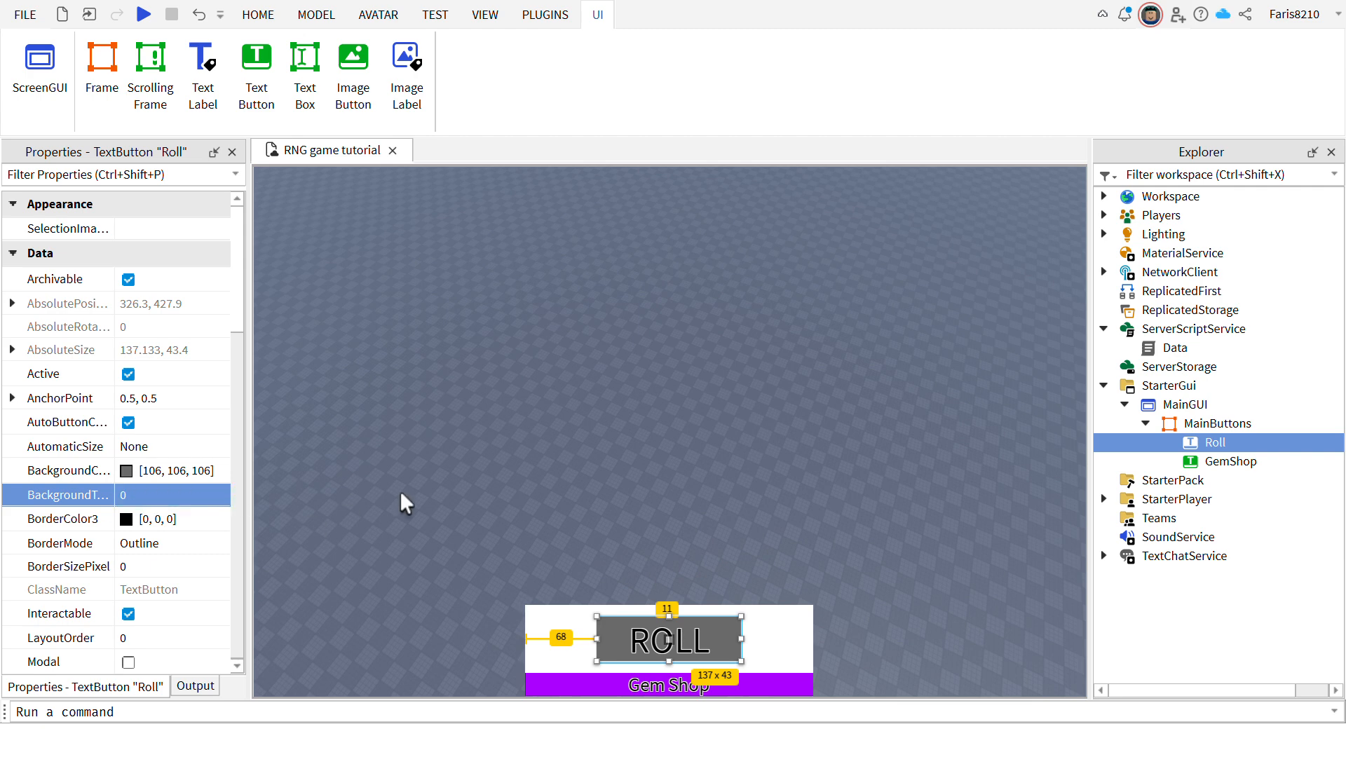
Set the MainButtons frame's background transparency to 1.
click(1227, 423)
click(175, 469)
text(1)
key(Return)
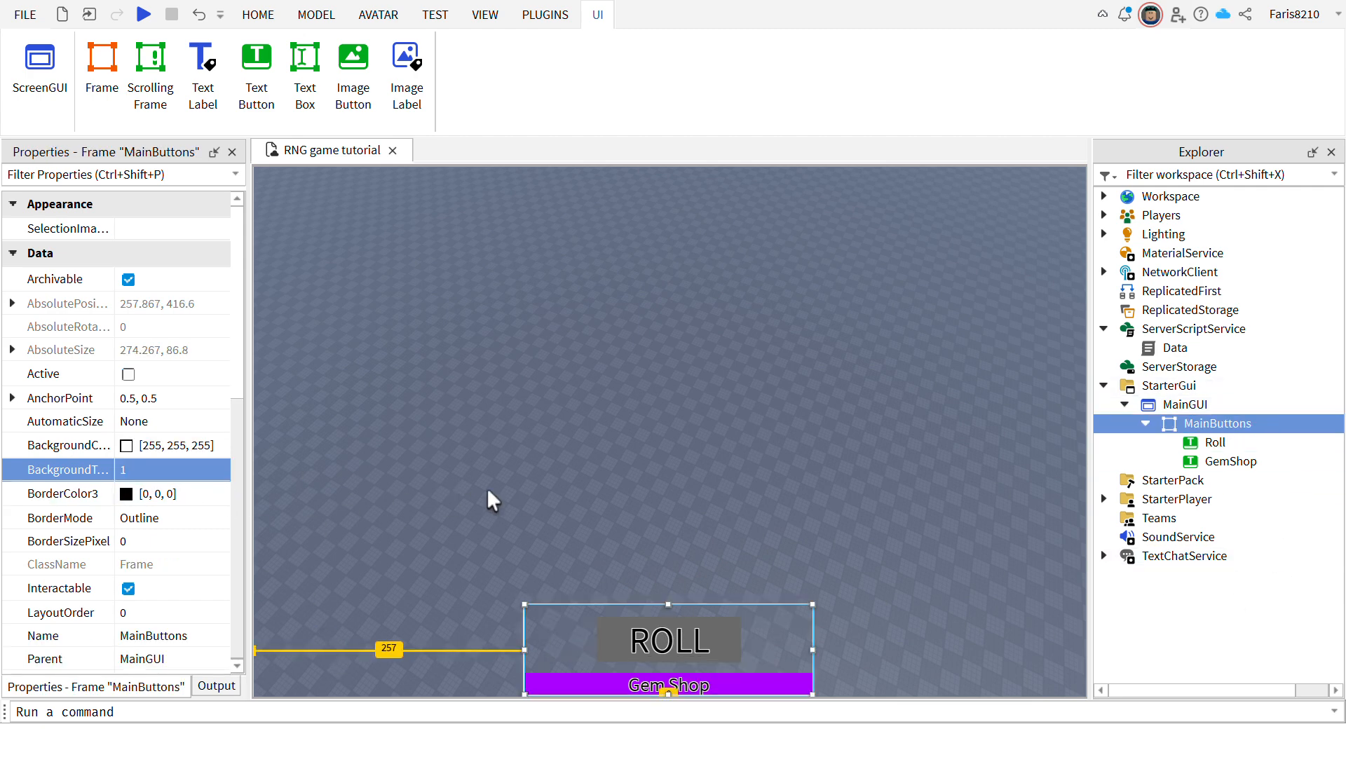
click(493, 500)
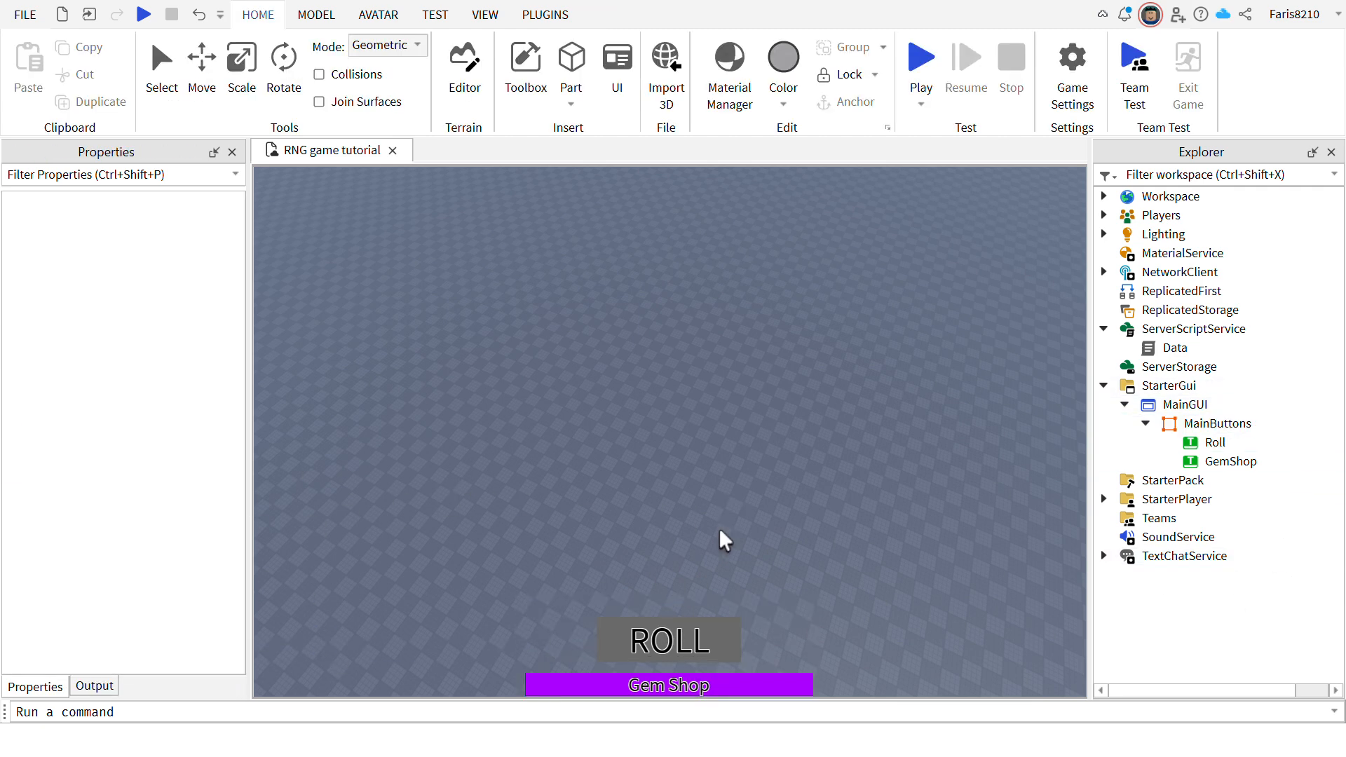
Add a UICorner to the GemShop button and set its CornerRadius to 1, 0.
click(1249, 459)
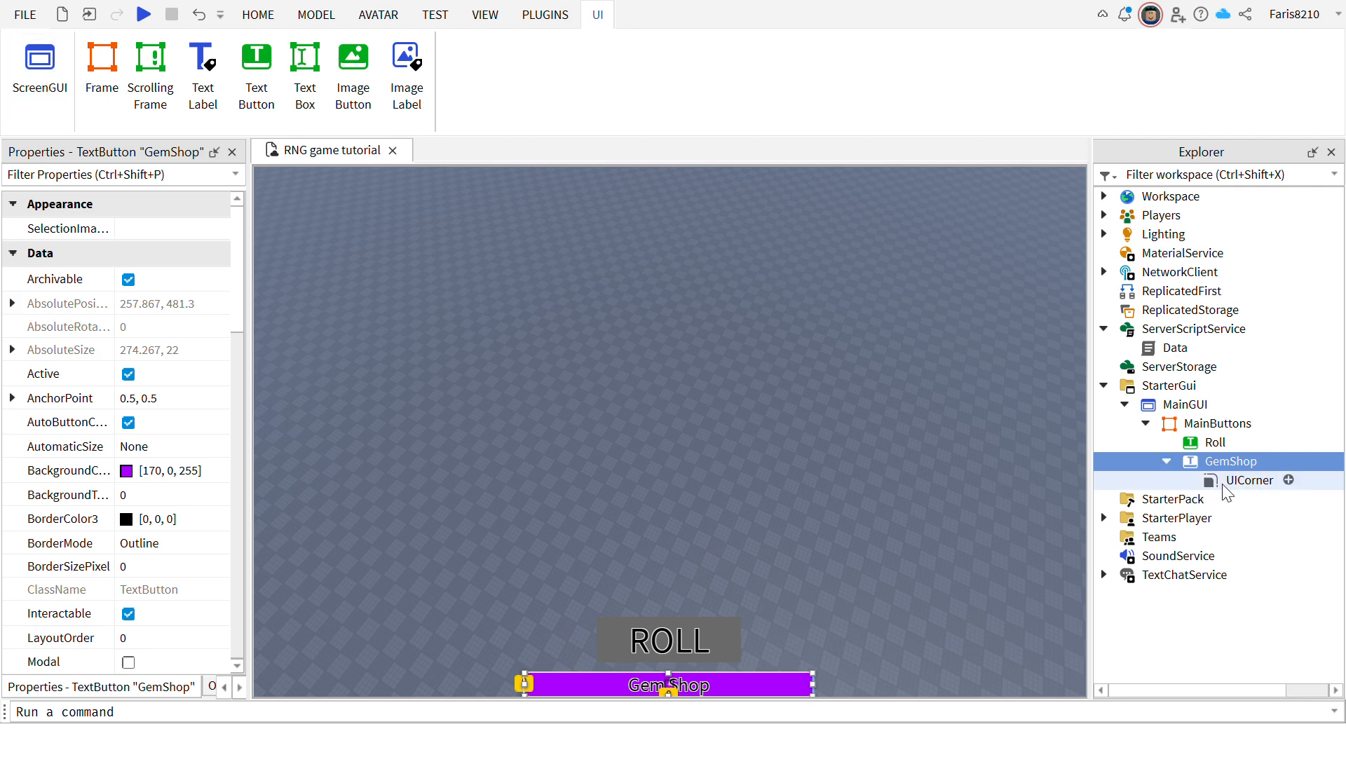
click(1223, 484)
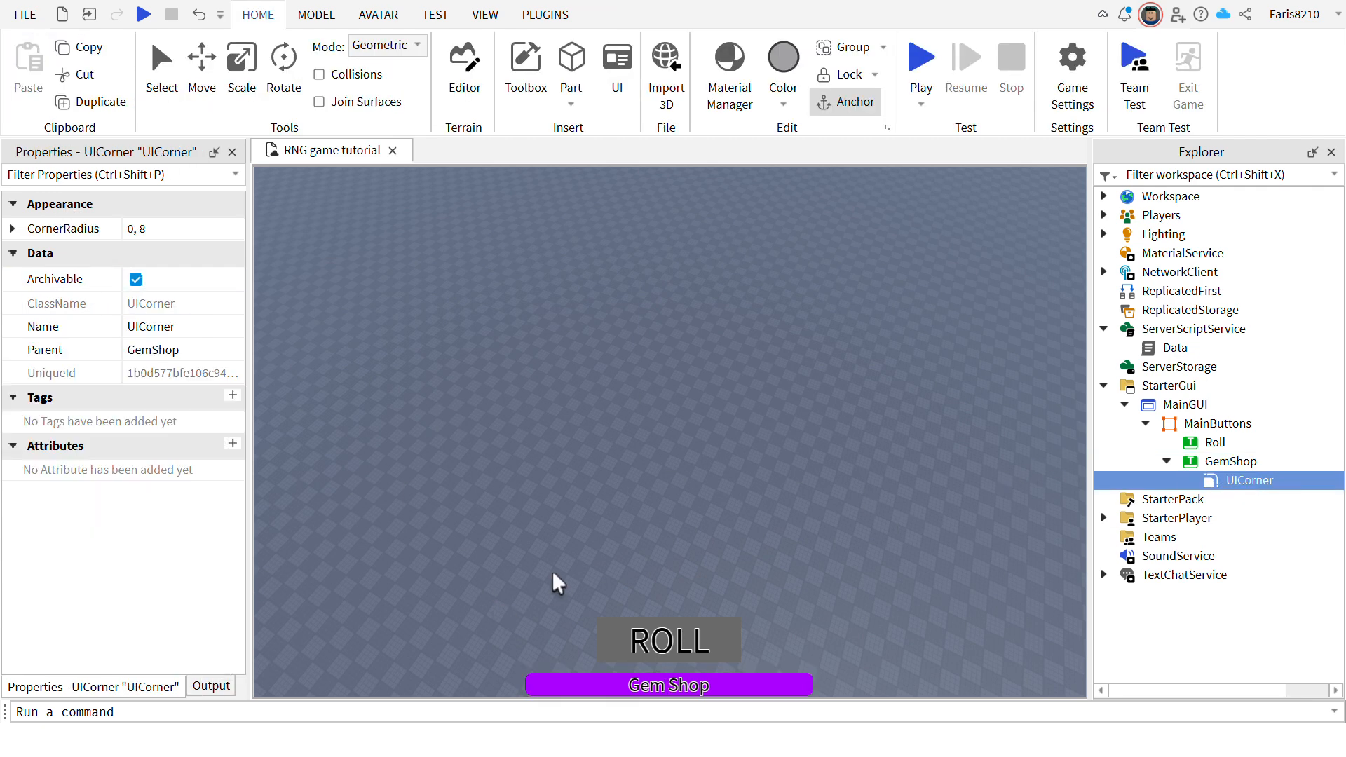
click(156, 229)
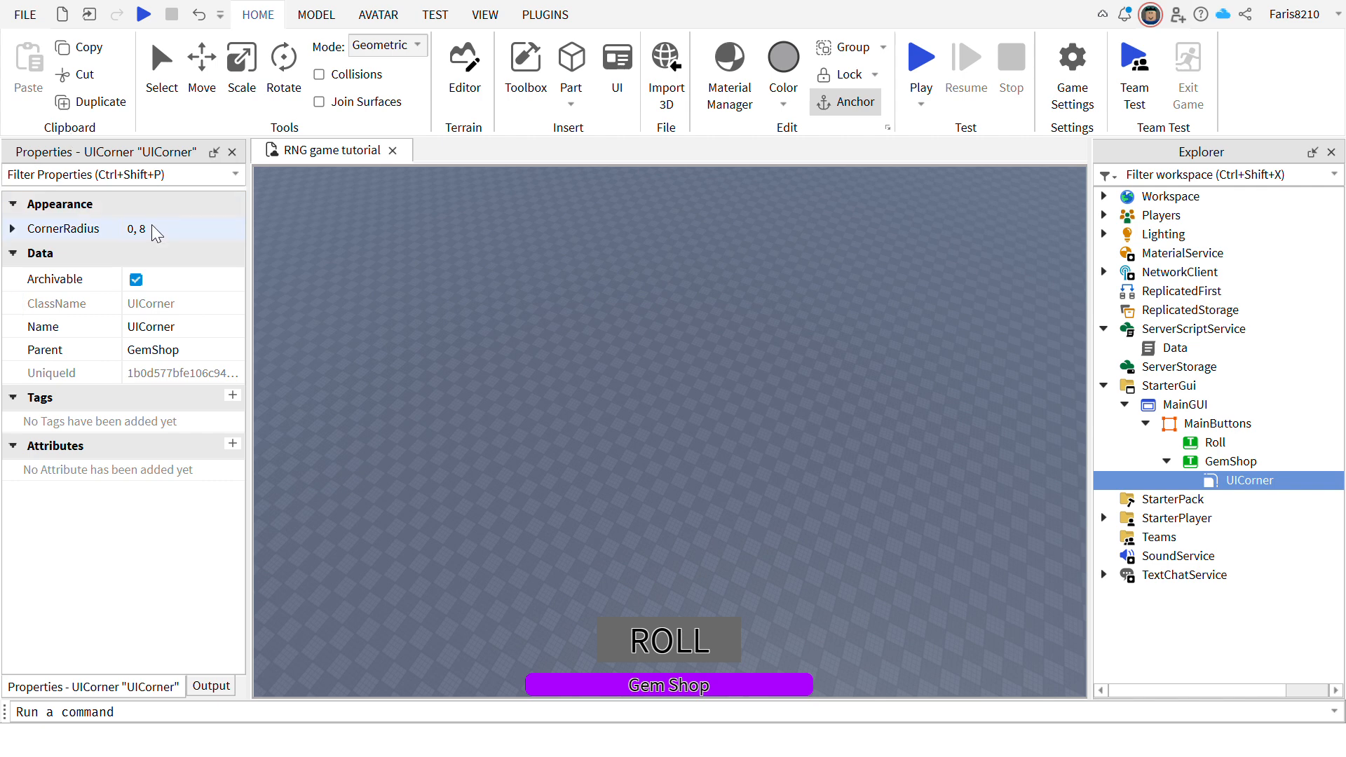
click(168, 230)
text(1,)
key(Return)
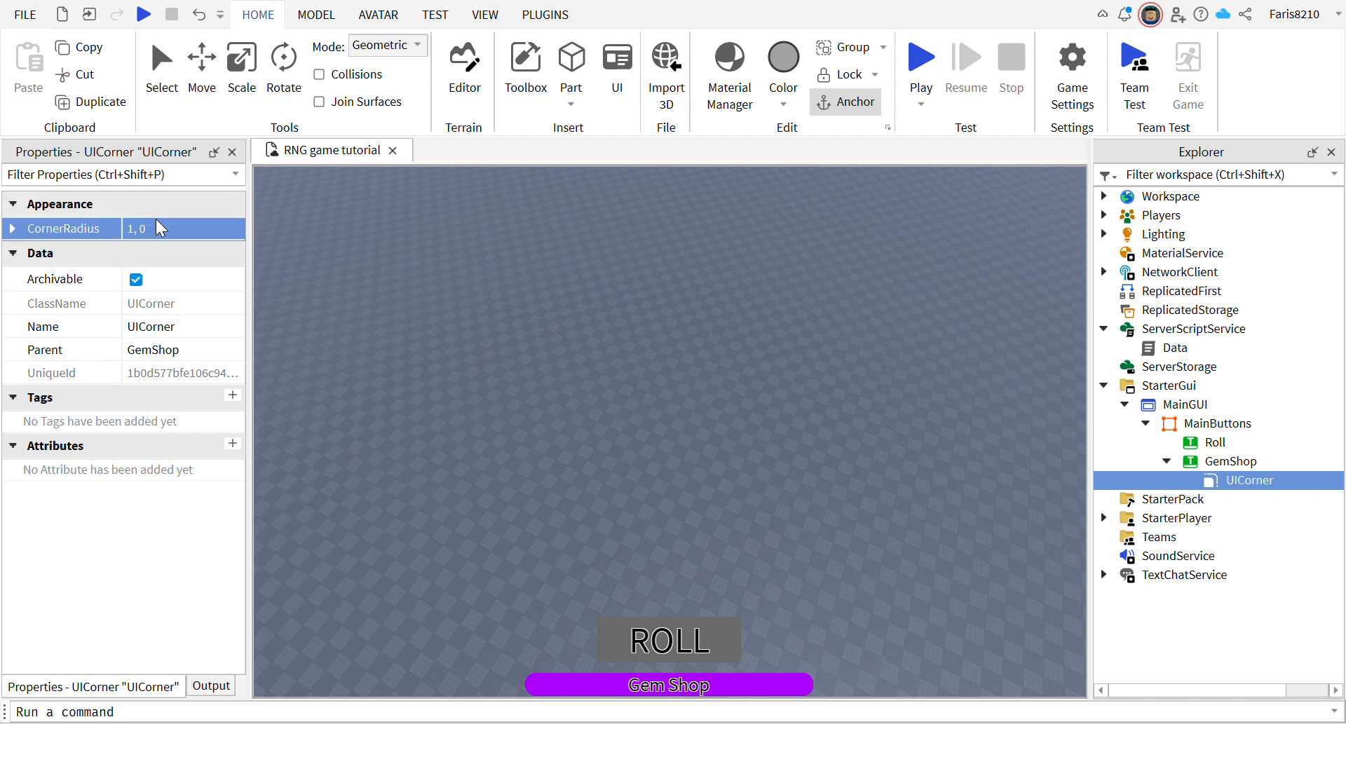
click(776, 418)
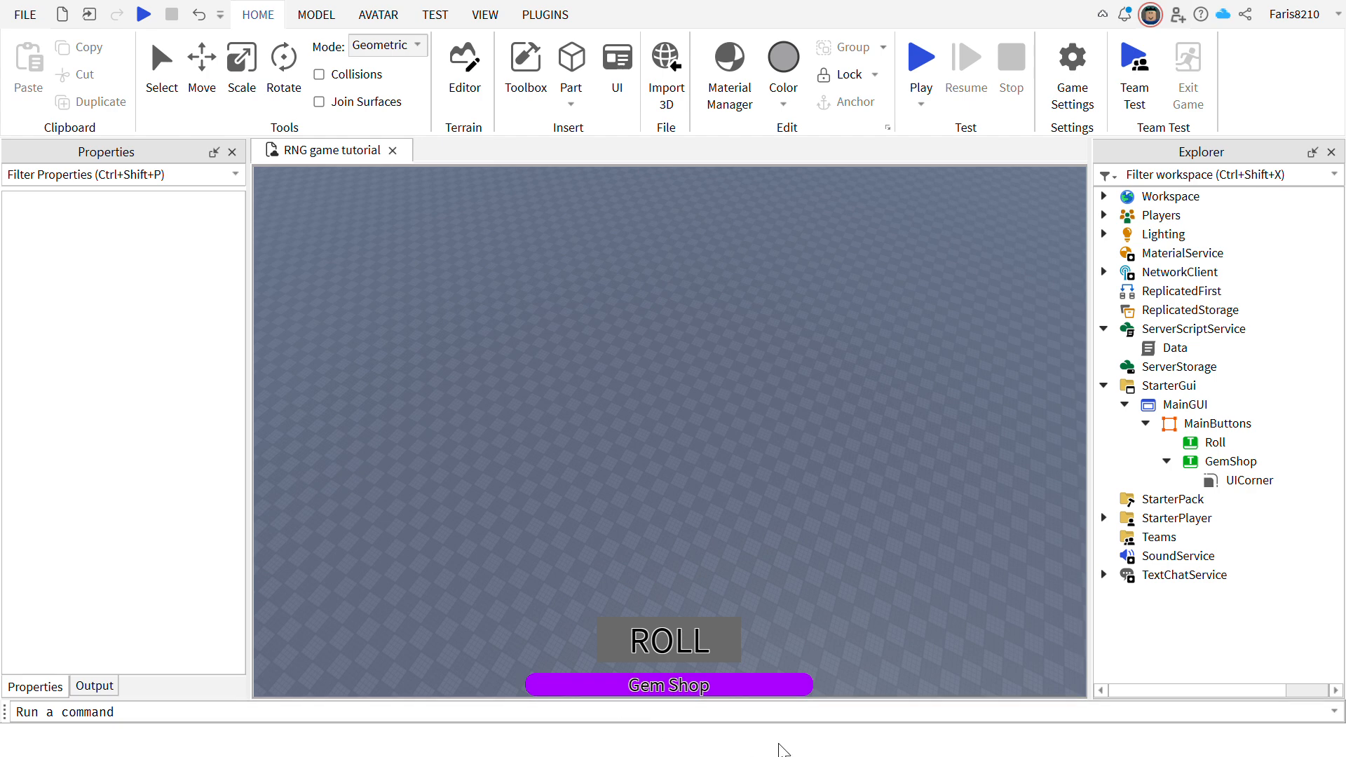
Nudge the GemShop button about 1 pixel to the left.
click(1168, 461)
click(1226, 466)
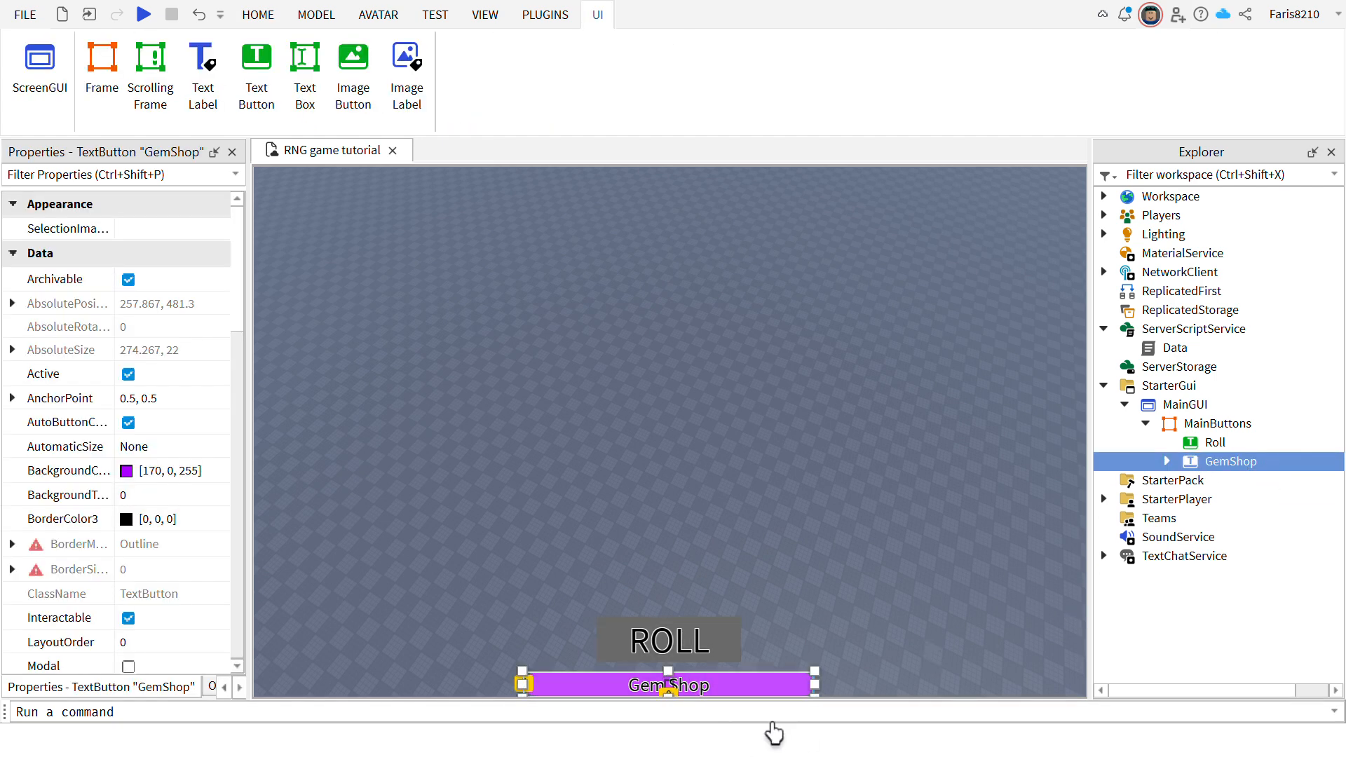
drag(772, 726, 769, 727)
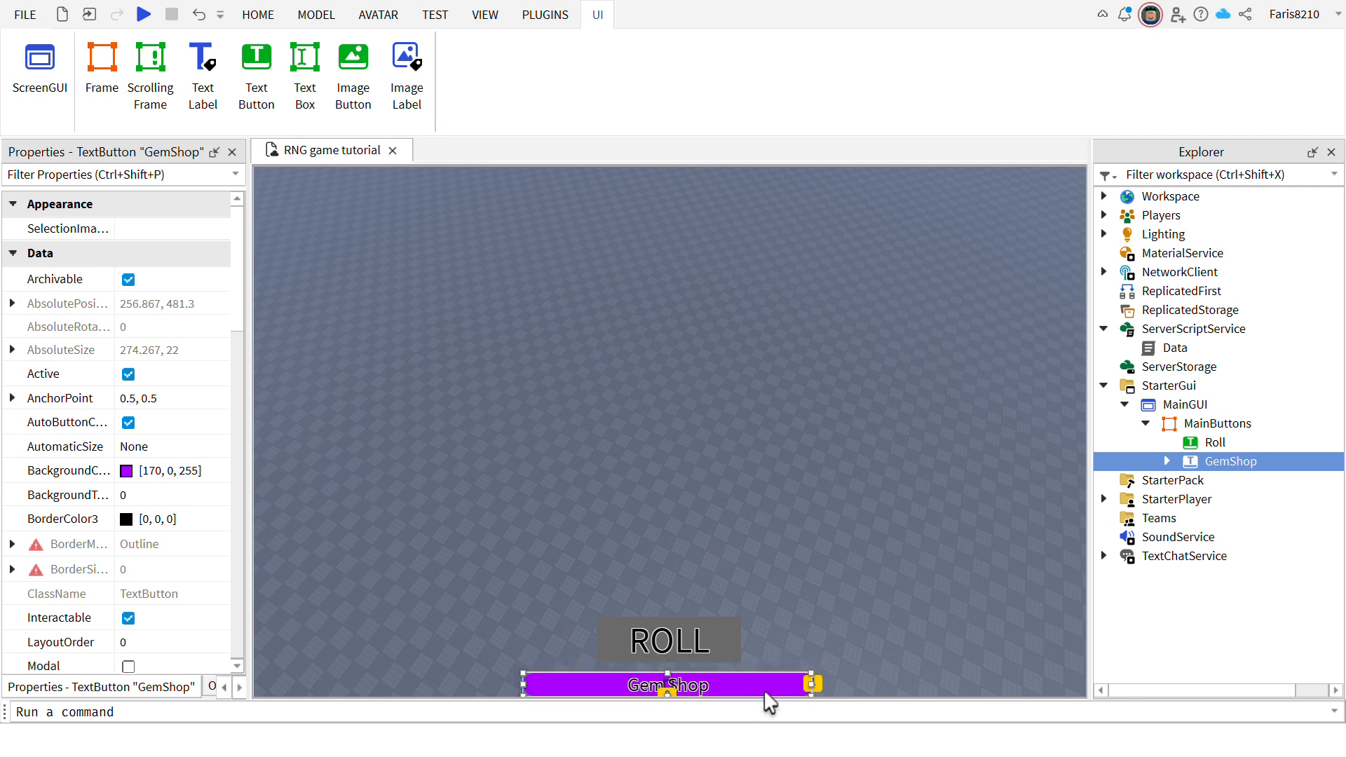
click(760, 652)
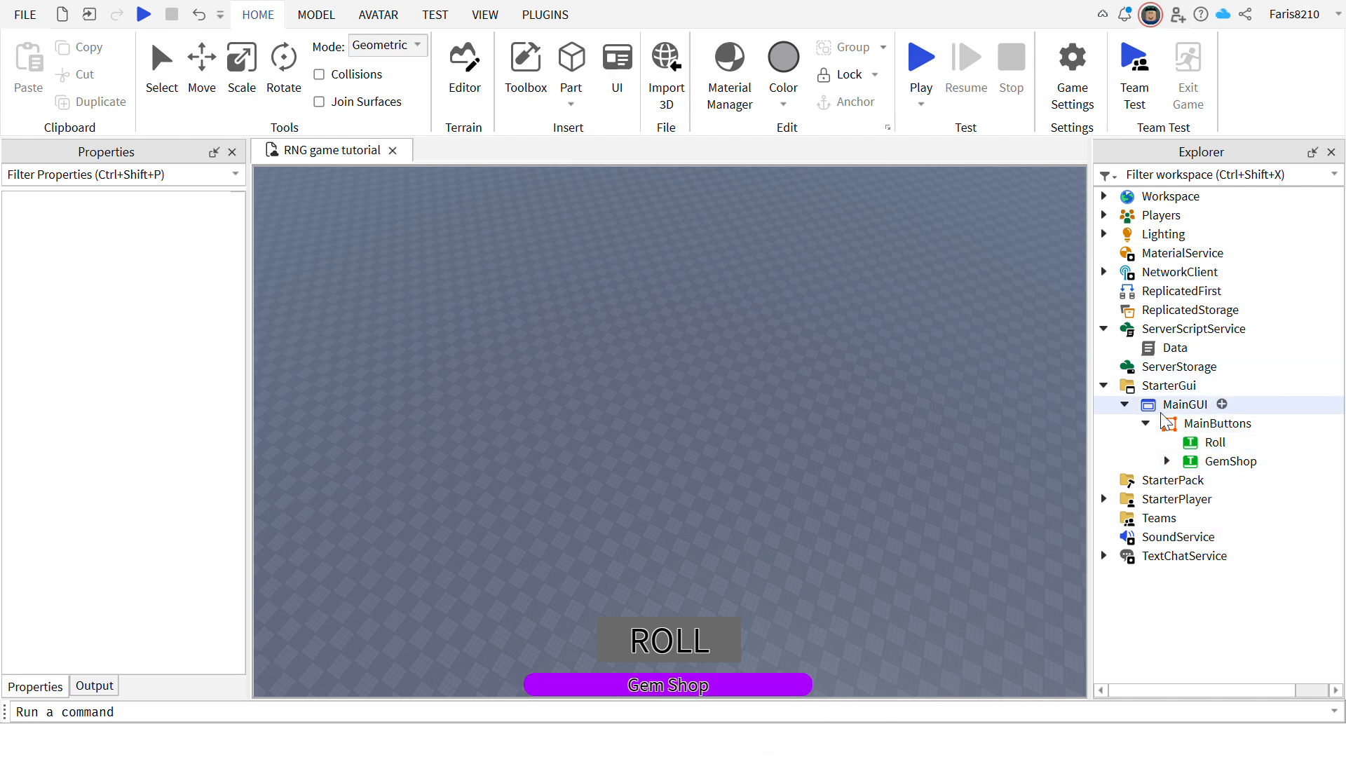
Add a new Frame directly under MainGUI and set its AnchorPoint to 0.5, 0.5.
click(1145, 425)
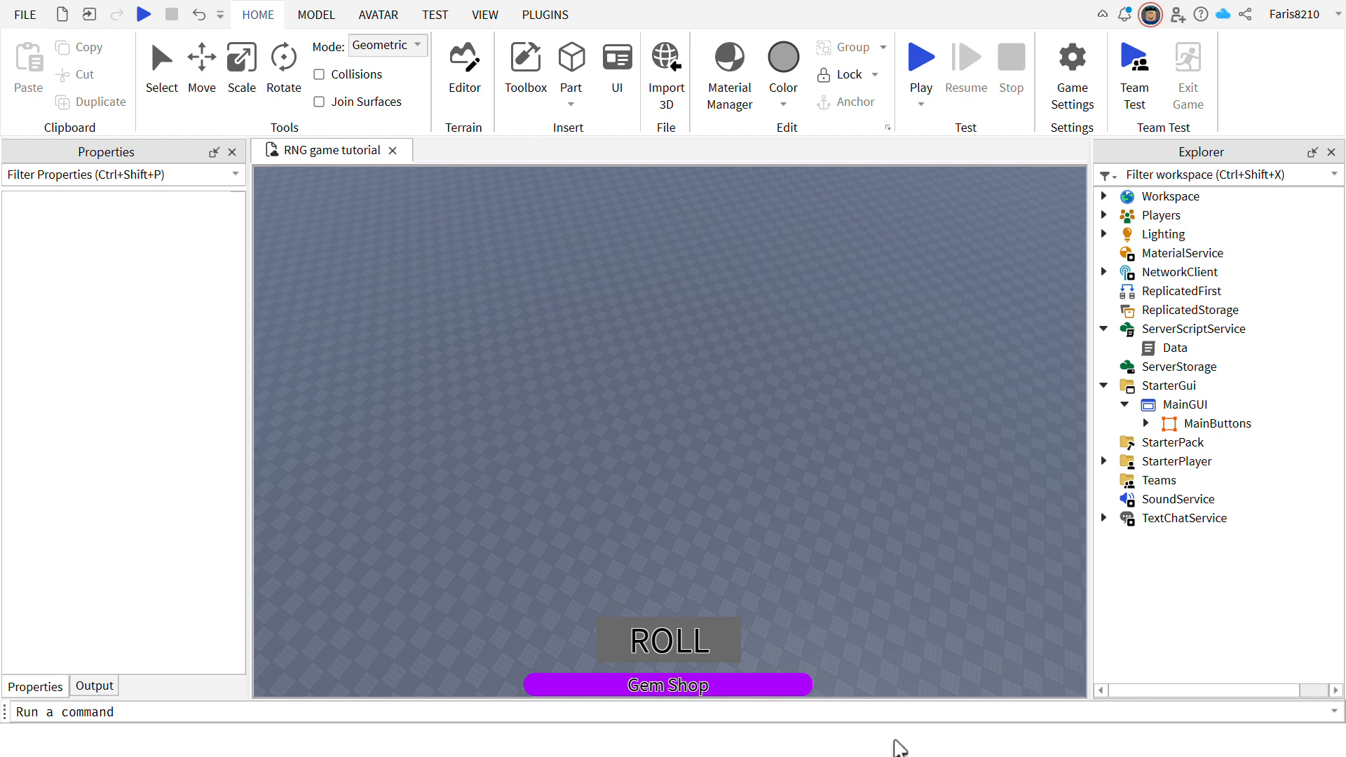
click(1184, 405)
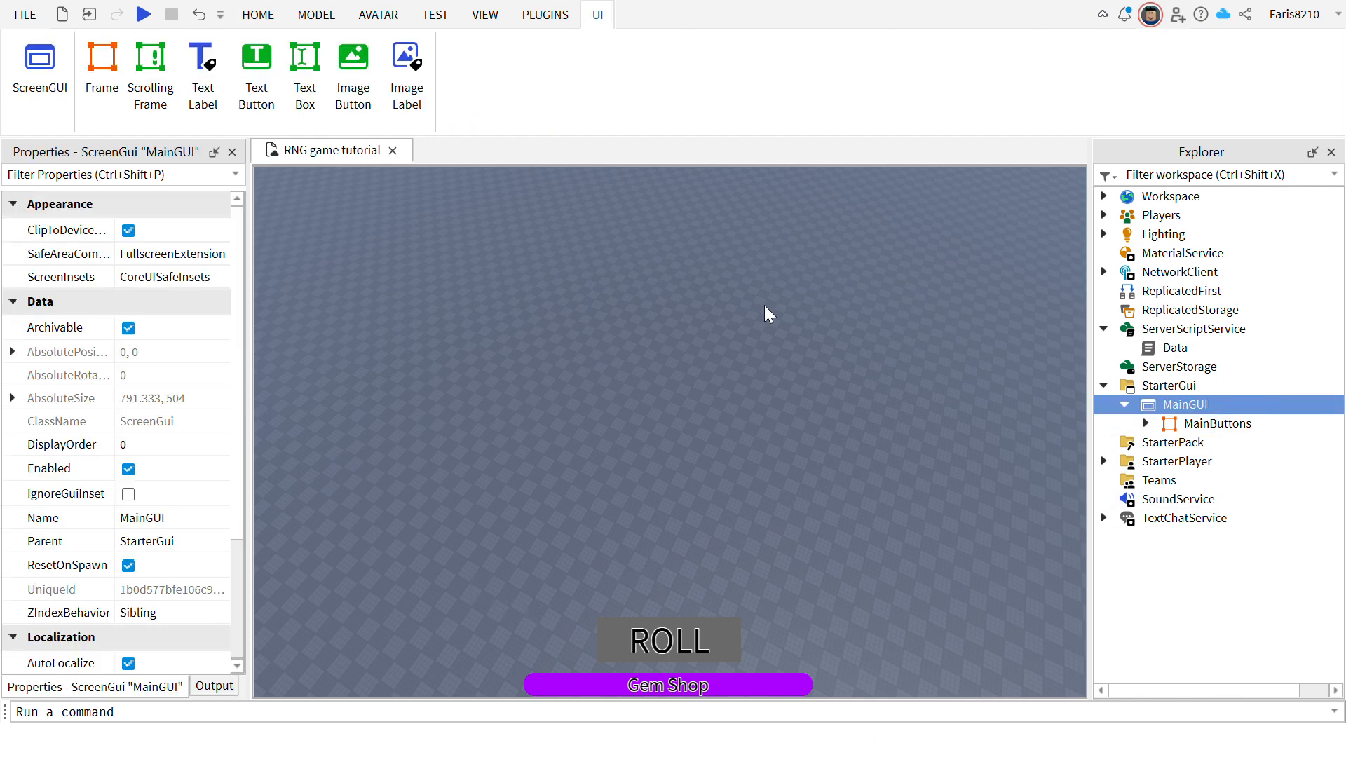
click(100, 45)
drag(337, 270, 697, 444)
click(149, 398)
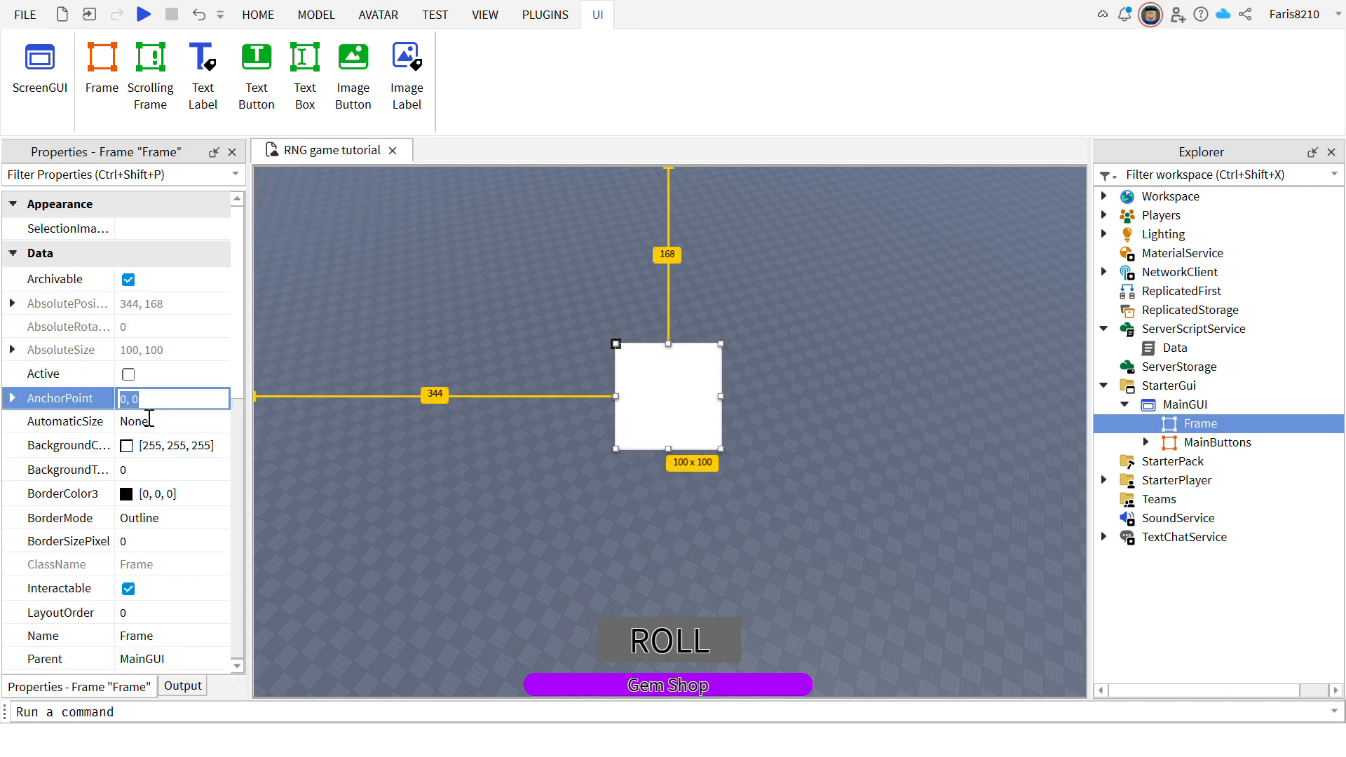
text(0.5,0.5)
key(Return)
Set the new frame's Size to 1 in both scale values with zero offsets, and centre it on the screen.
click(171, 177)
text(si)
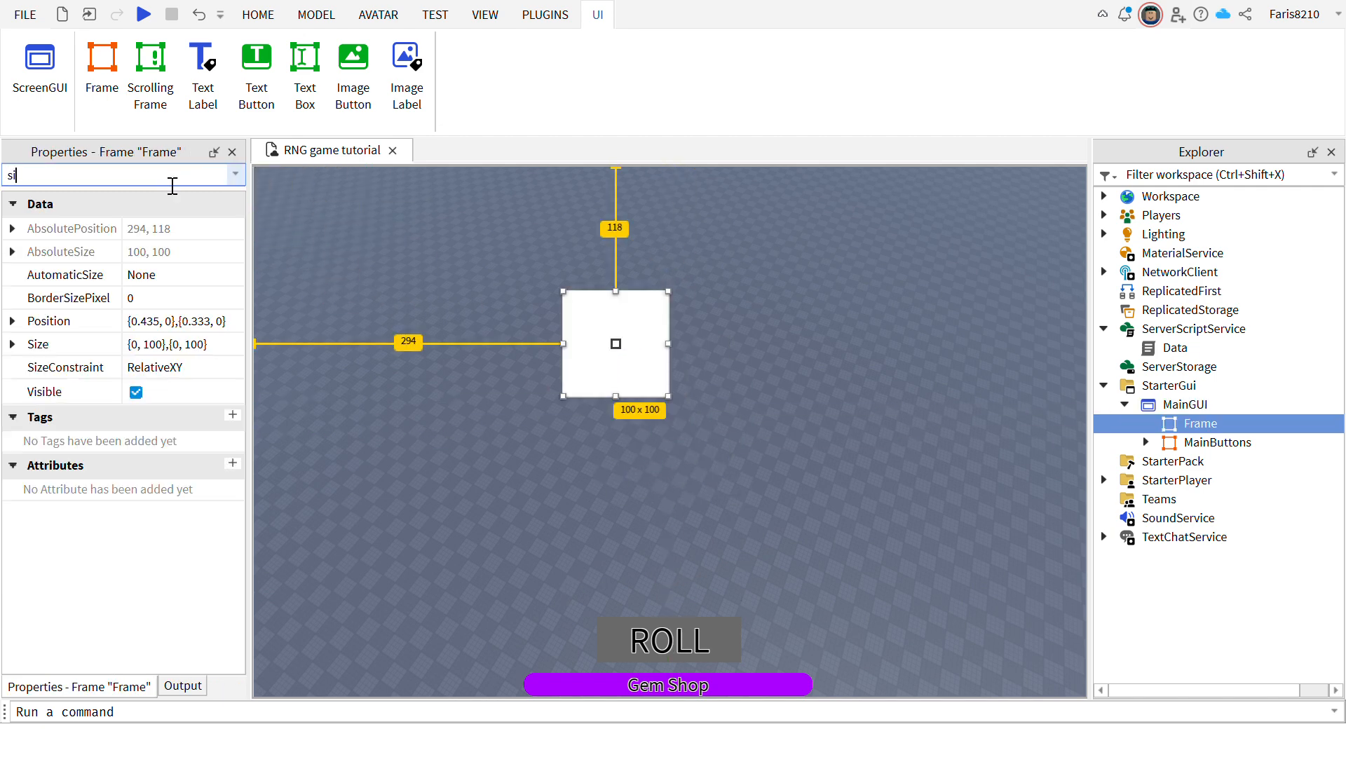
click(185, 345)
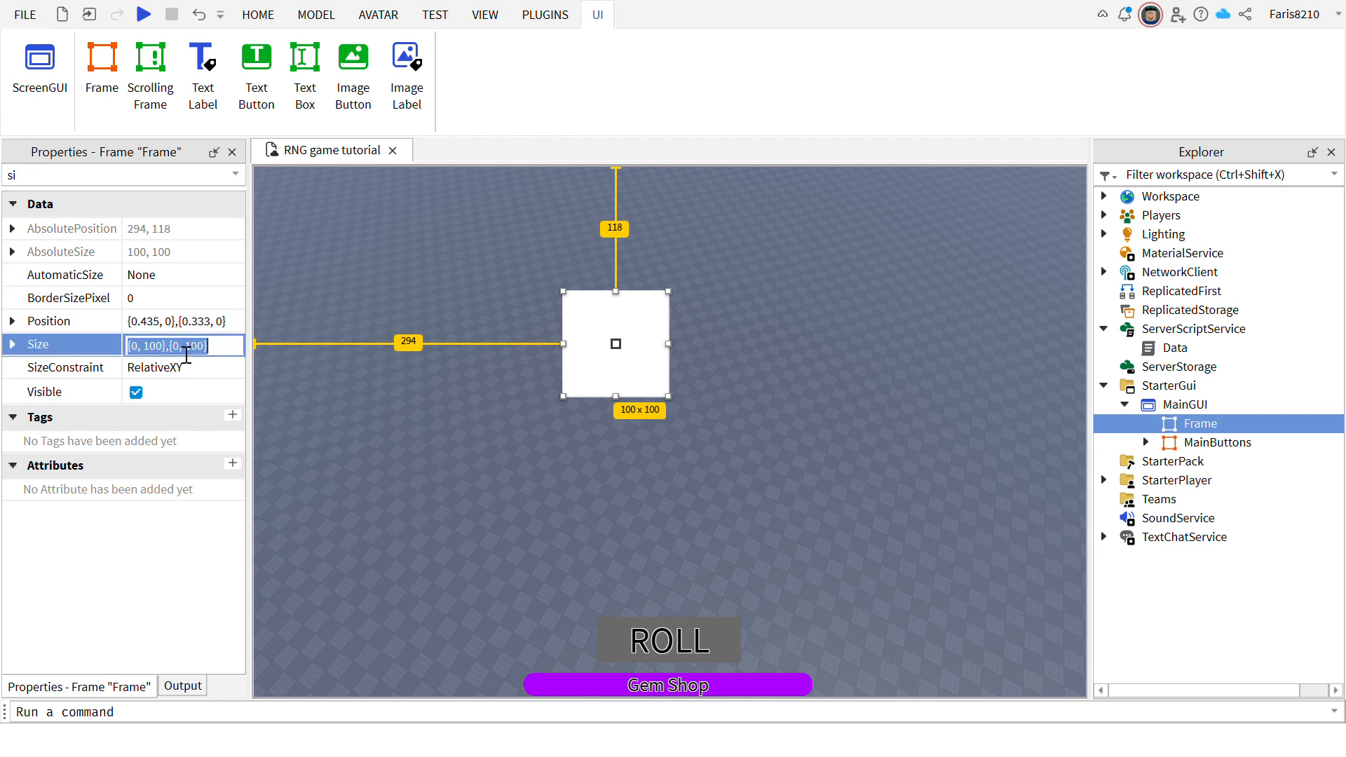
text(1,1)
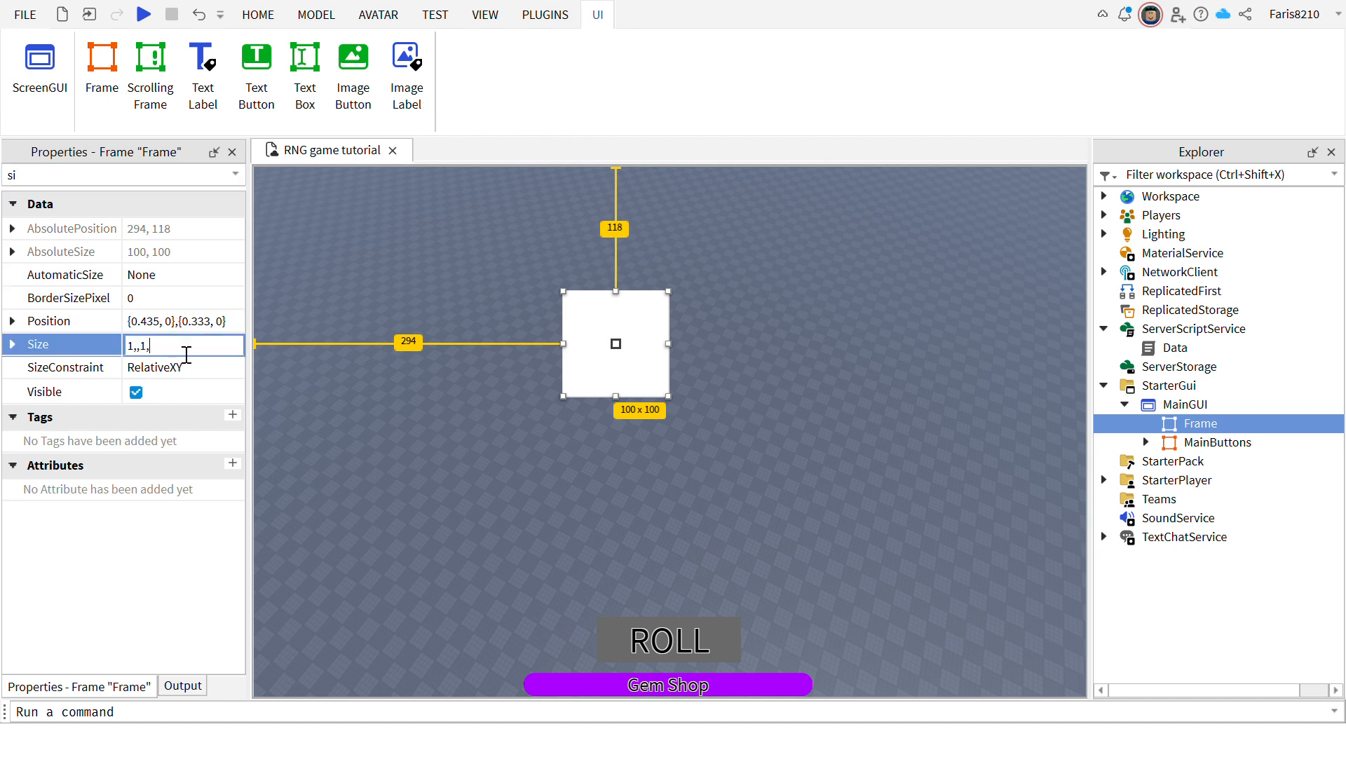
key(Return)
drag(472, 391, 527, 483)
Set the new frame's Size to {0.5, 0},{0.5, 0}.
click(163, 346)
text(.)
text(5, 0},{0.5)
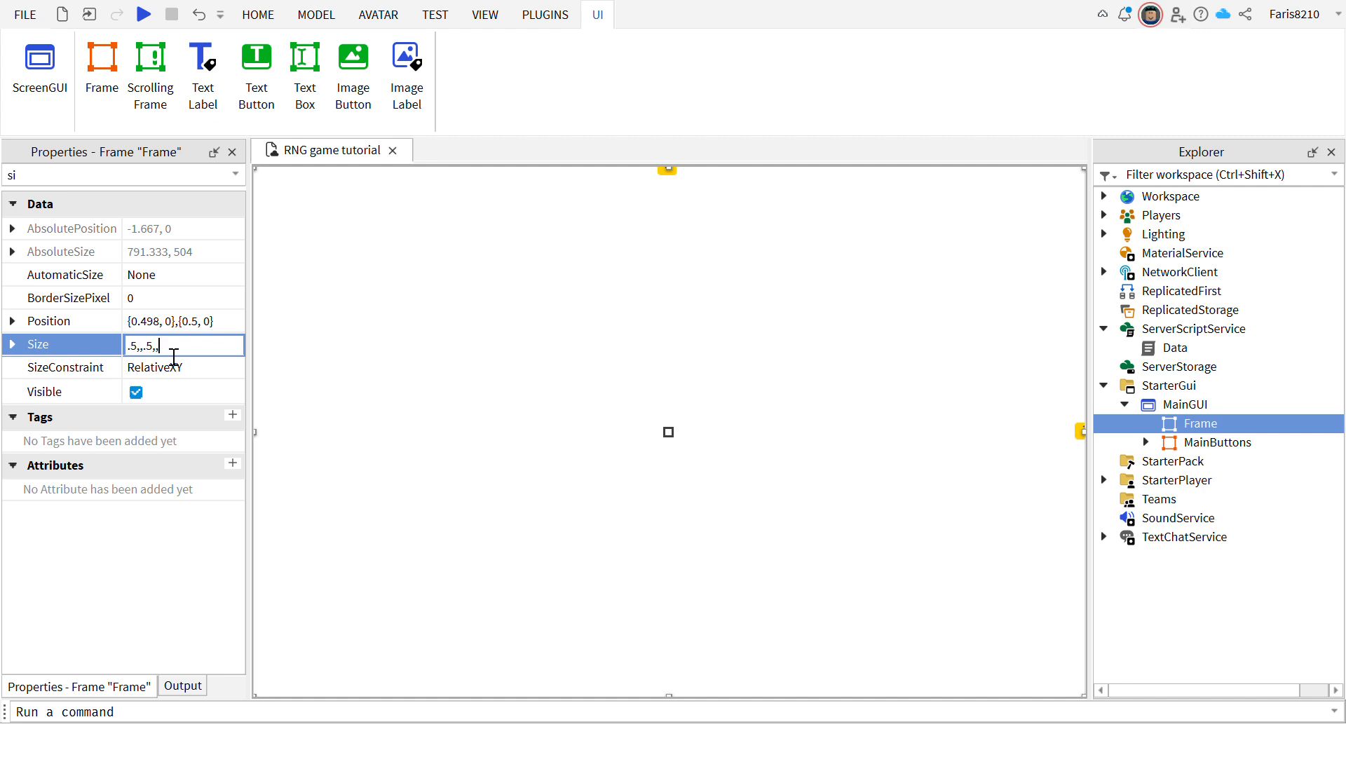
key(Return)
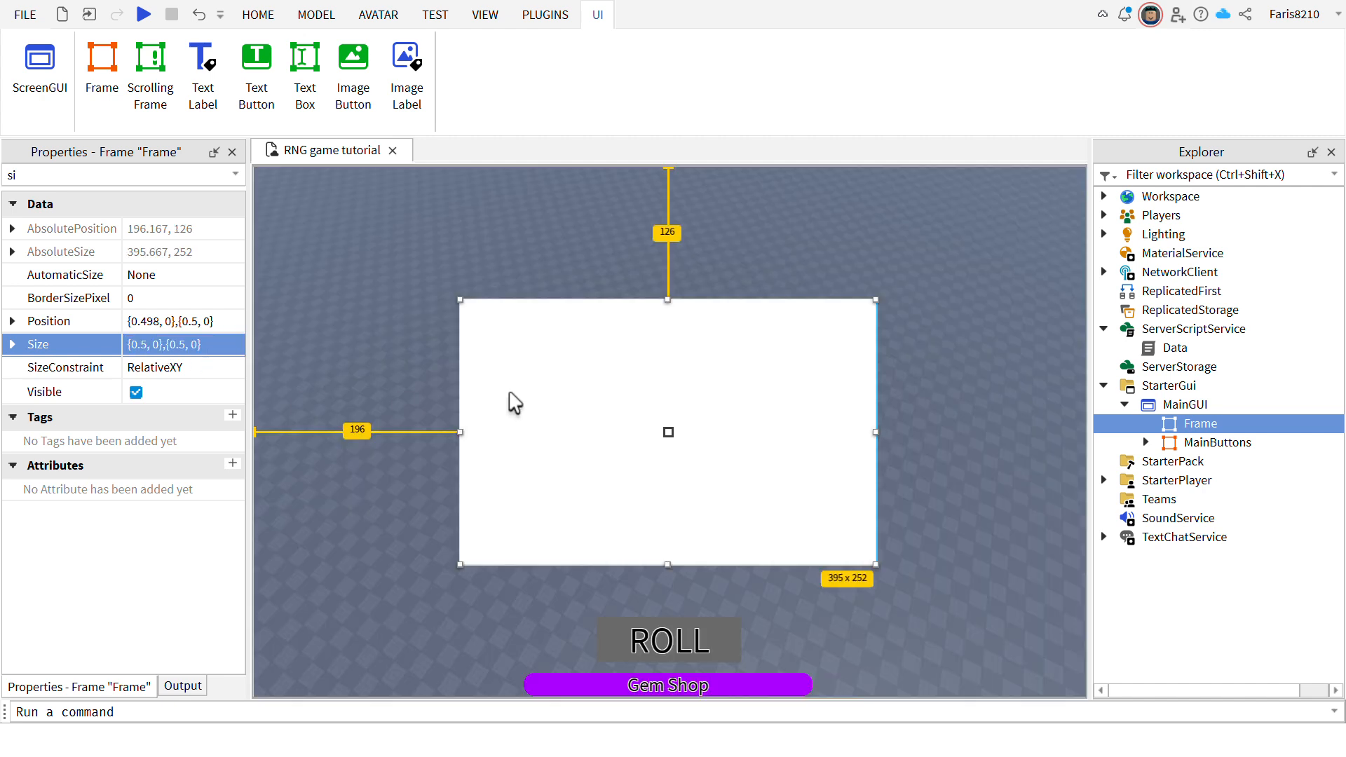
Enlarge the new frame to about 409 x 362 and centre it vertically, with its lower edge just above the Roll text.
click(909, 608)
click(1313, 423)
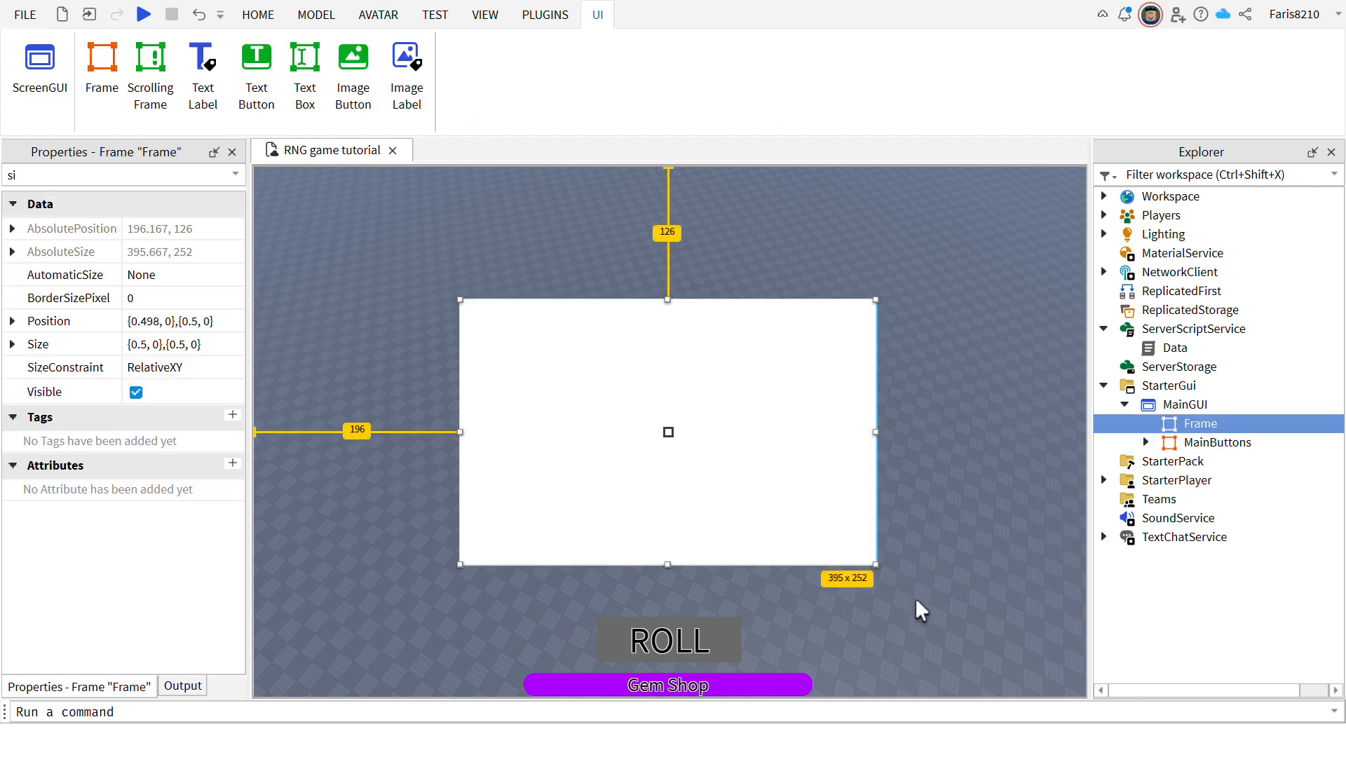
drag(876, 565, 925, 712)
drag(830, 580, 826, 526)
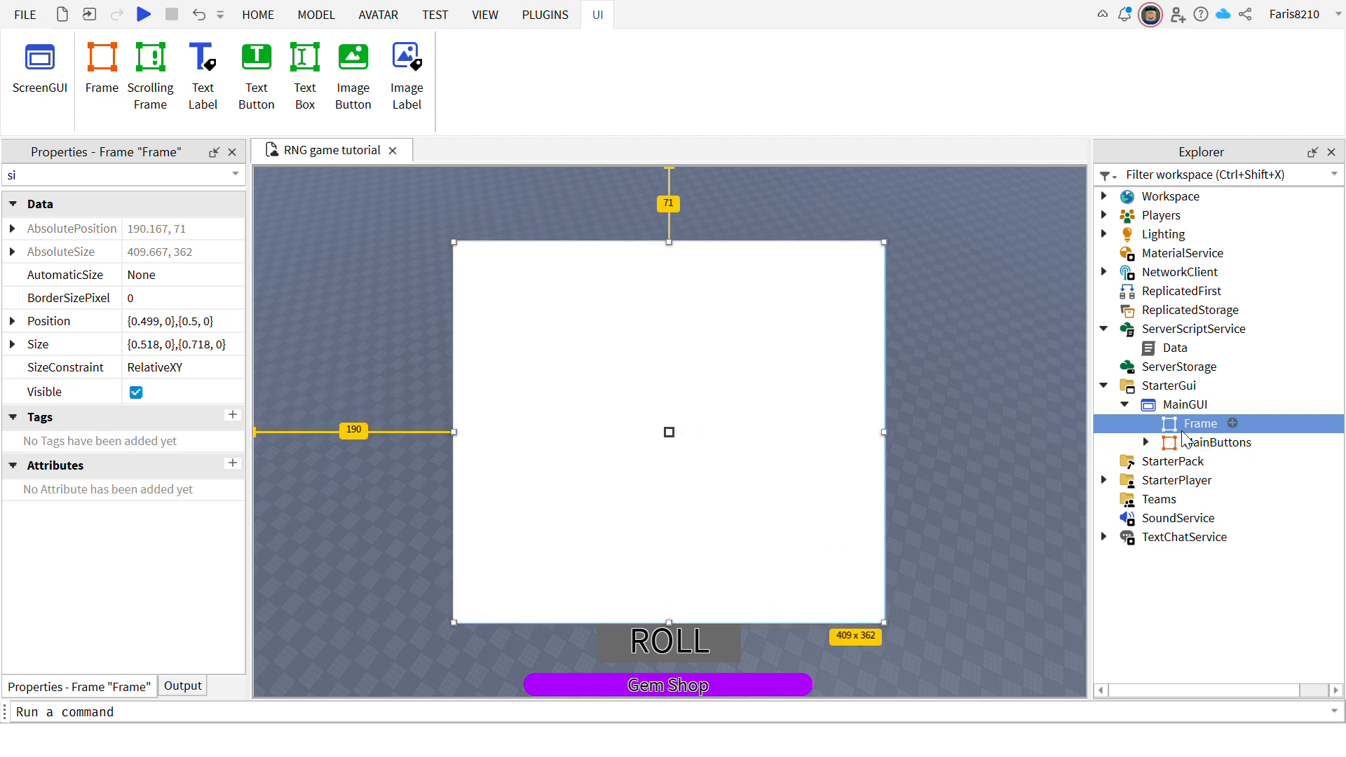
Rename the new frame in MainGUI as GemShop.
double_click(1199, 424)
text(Gem)
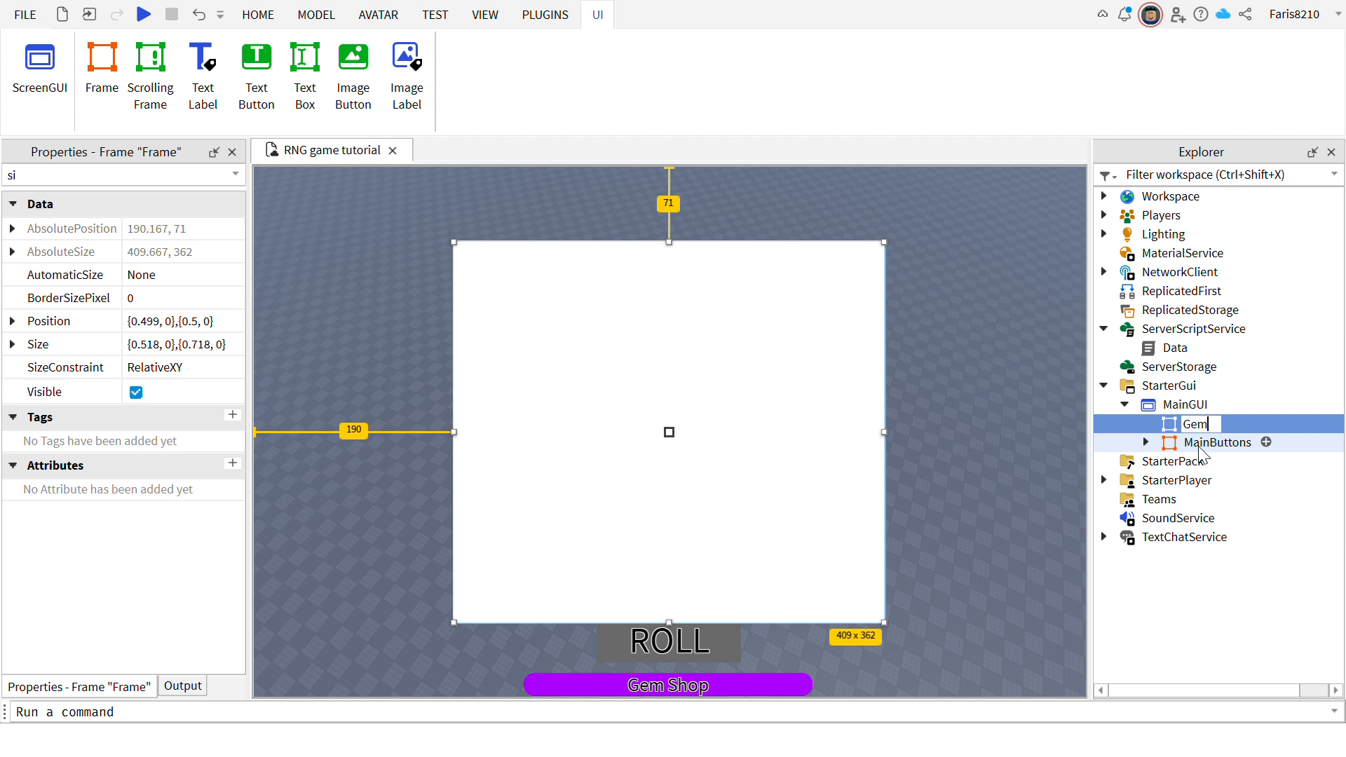
text(Shop)
key(Return)
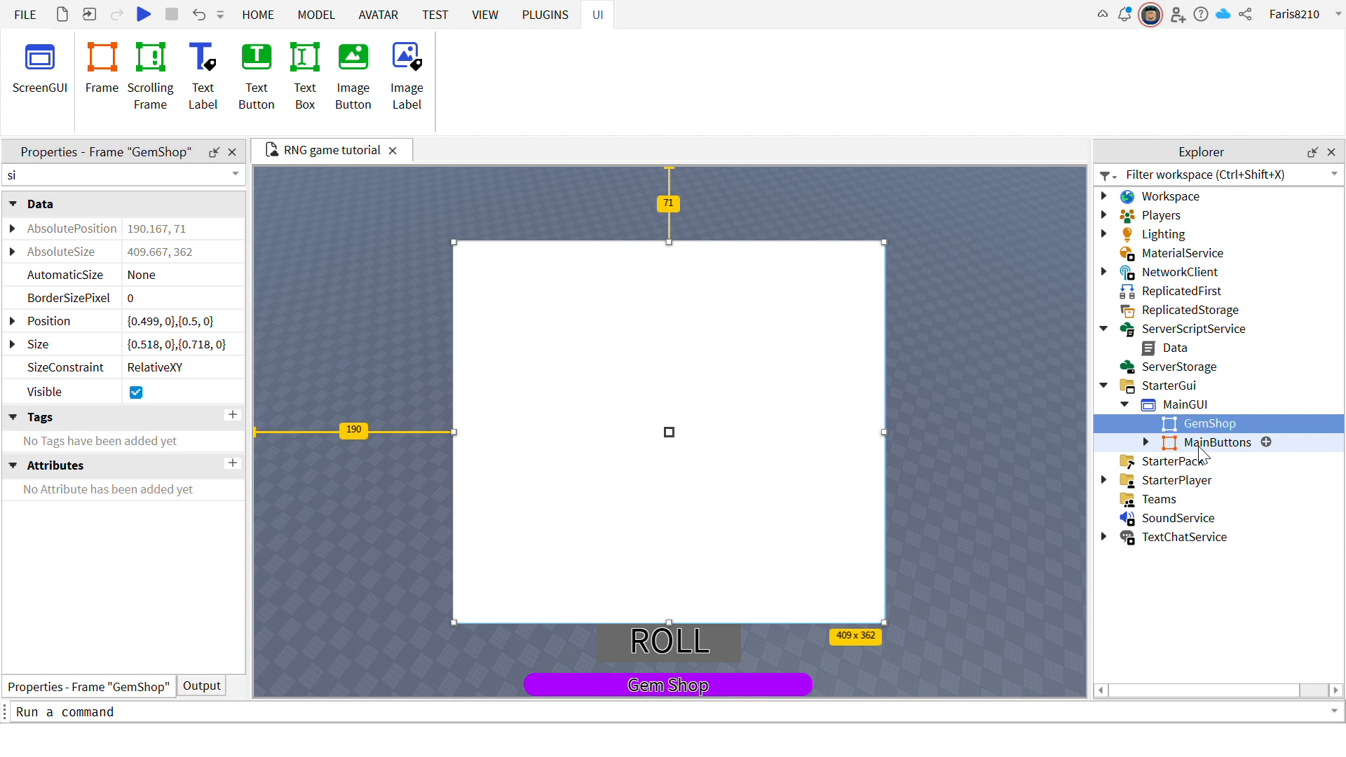
Clear the property filter and set the GemShop frame's background colour to purple [170, 0, 255].
click(100, 183)
text(si)
key(BackSpace)
key(BackSpace)
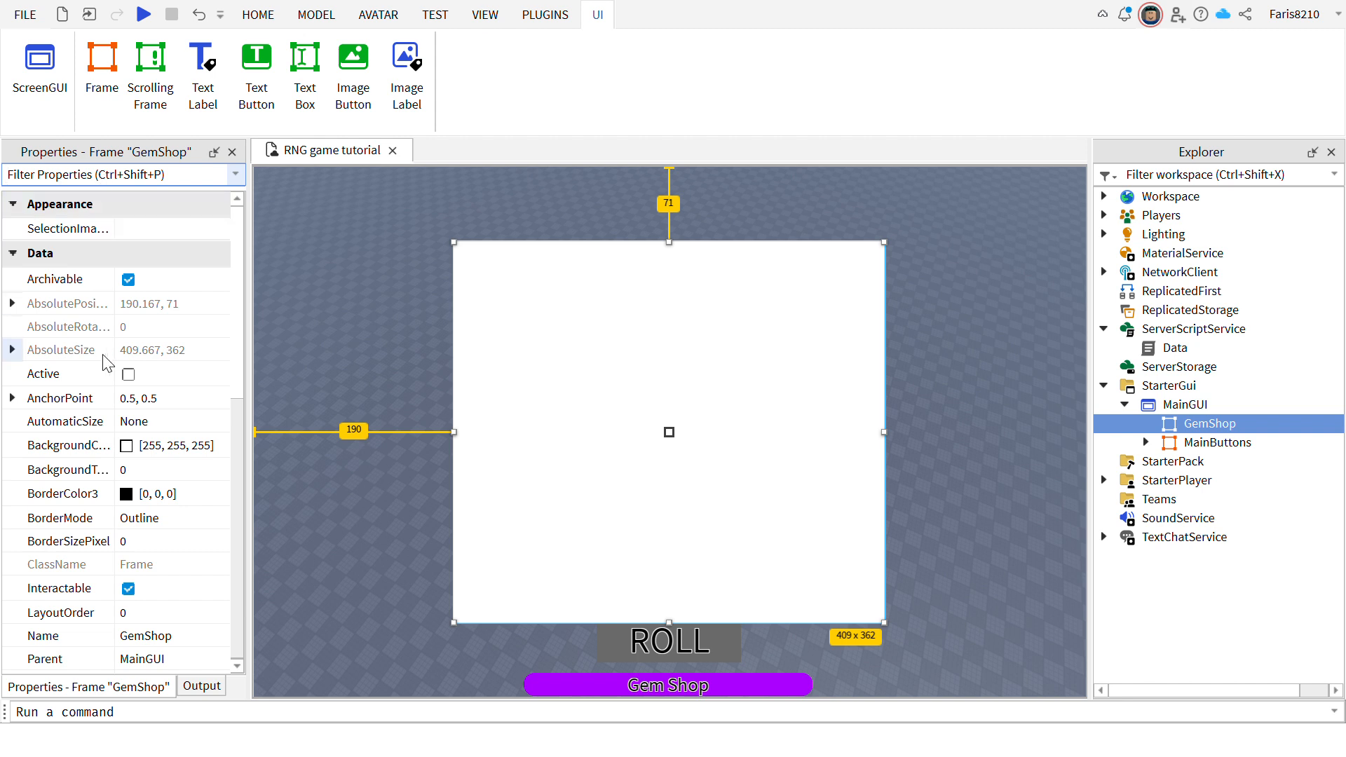
click(147, 452)
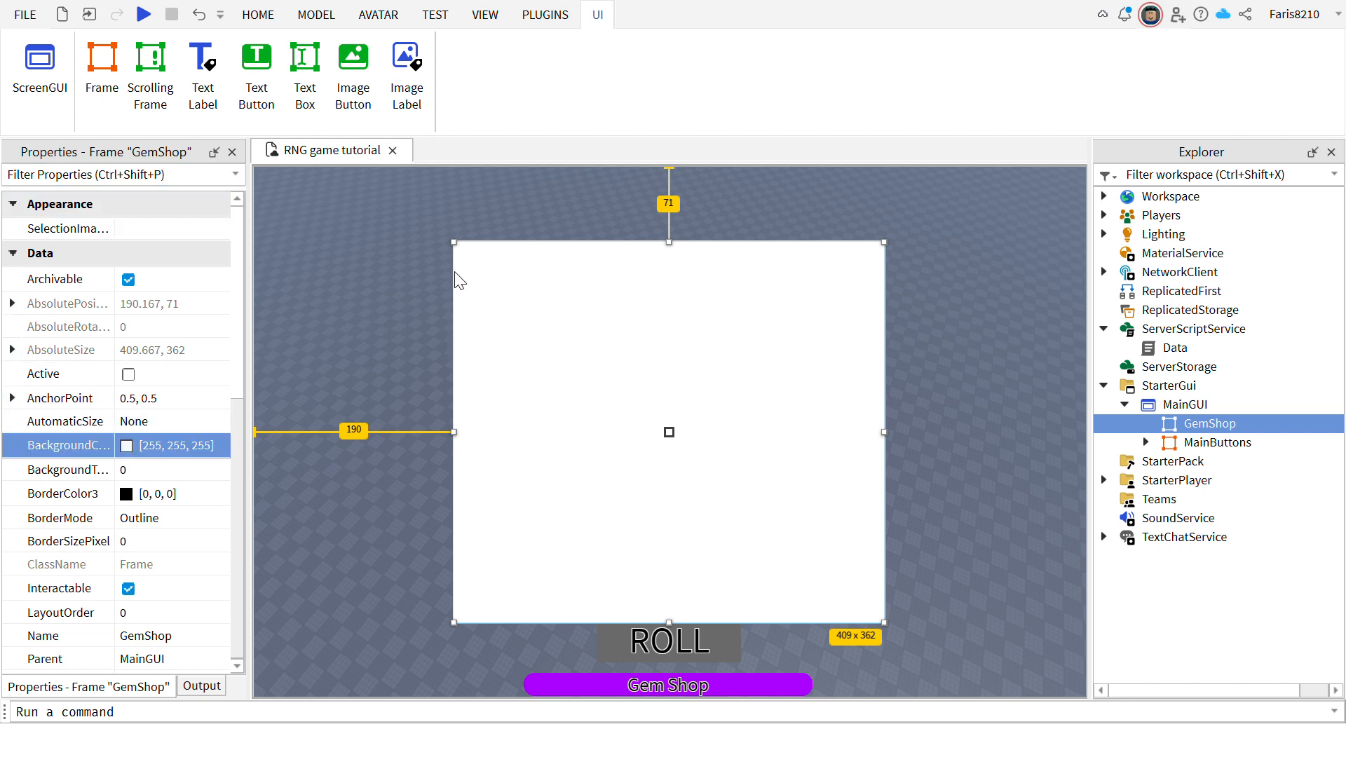
click(808, 644)
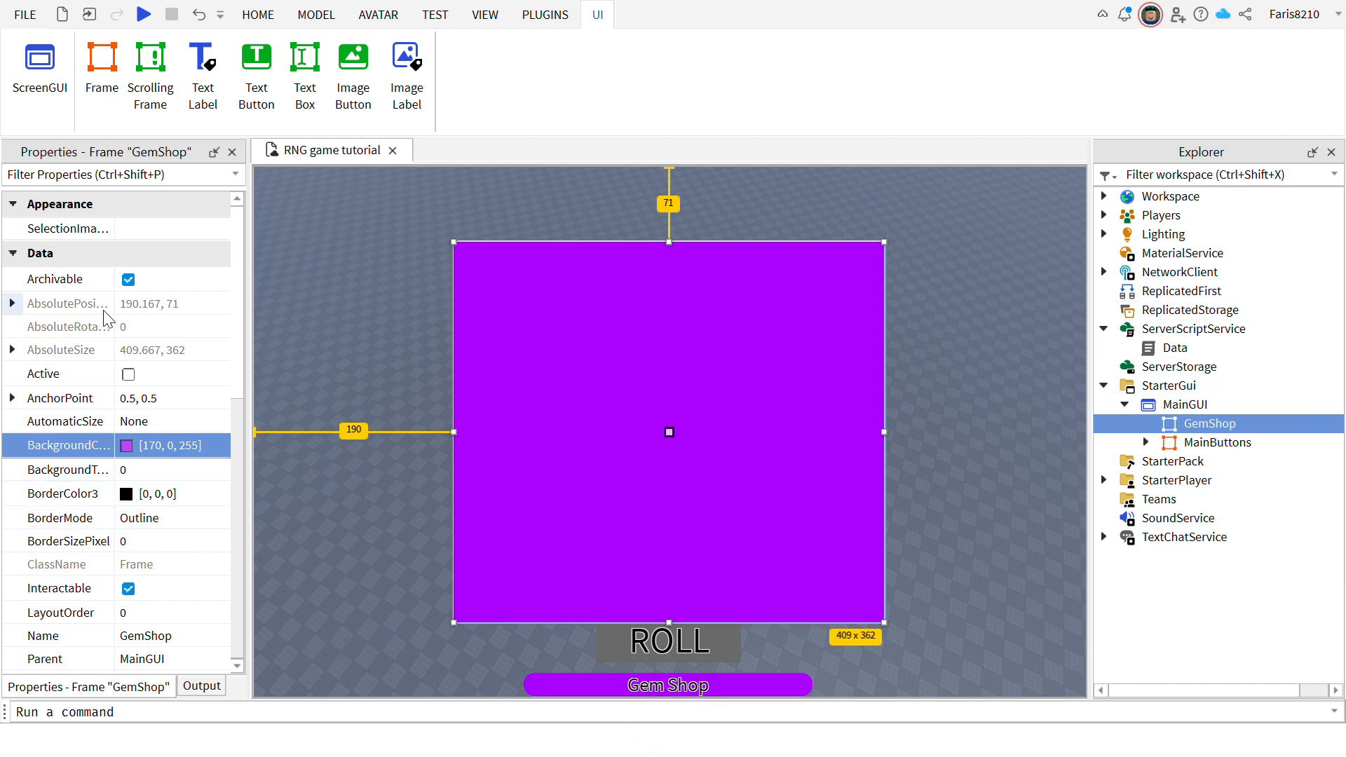
Set the GemShop frame's BorderSizePixel to 4.
click(75, 548)
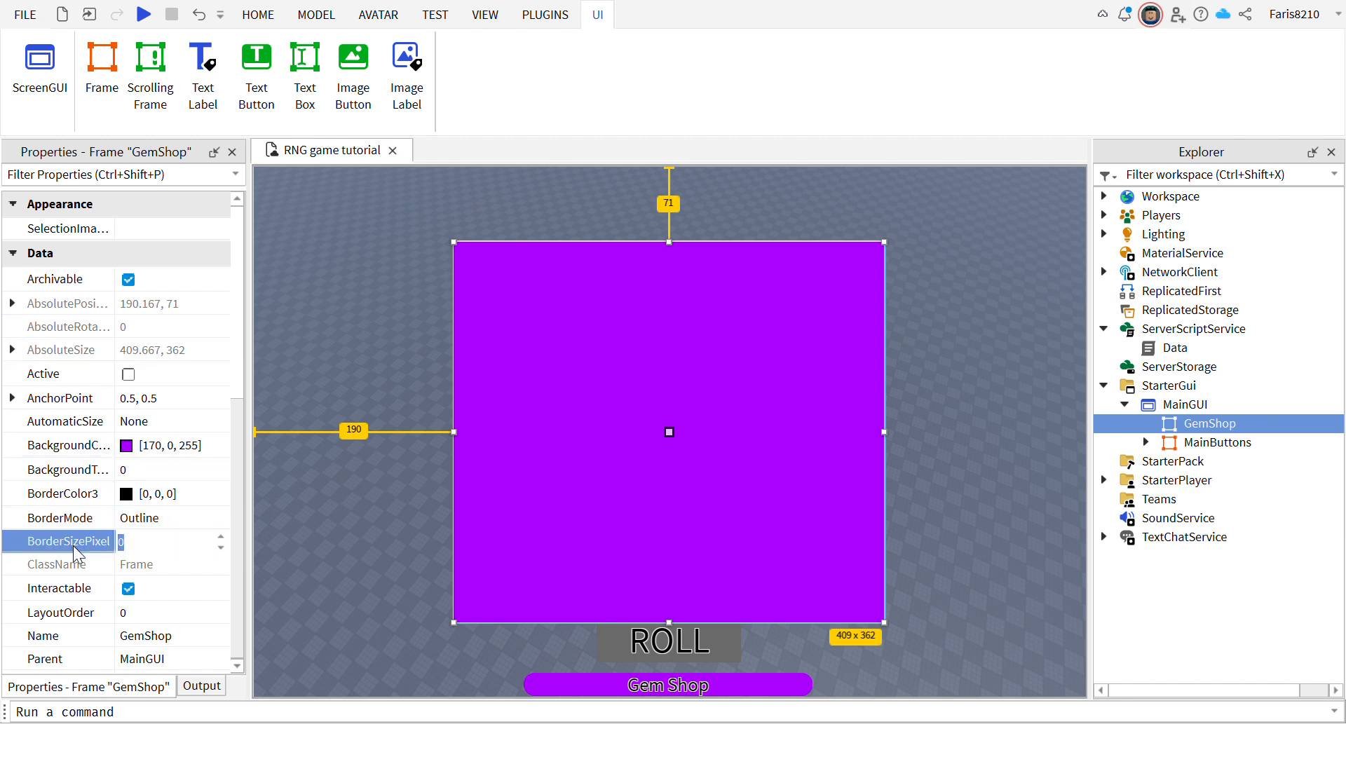
click(923, 451)
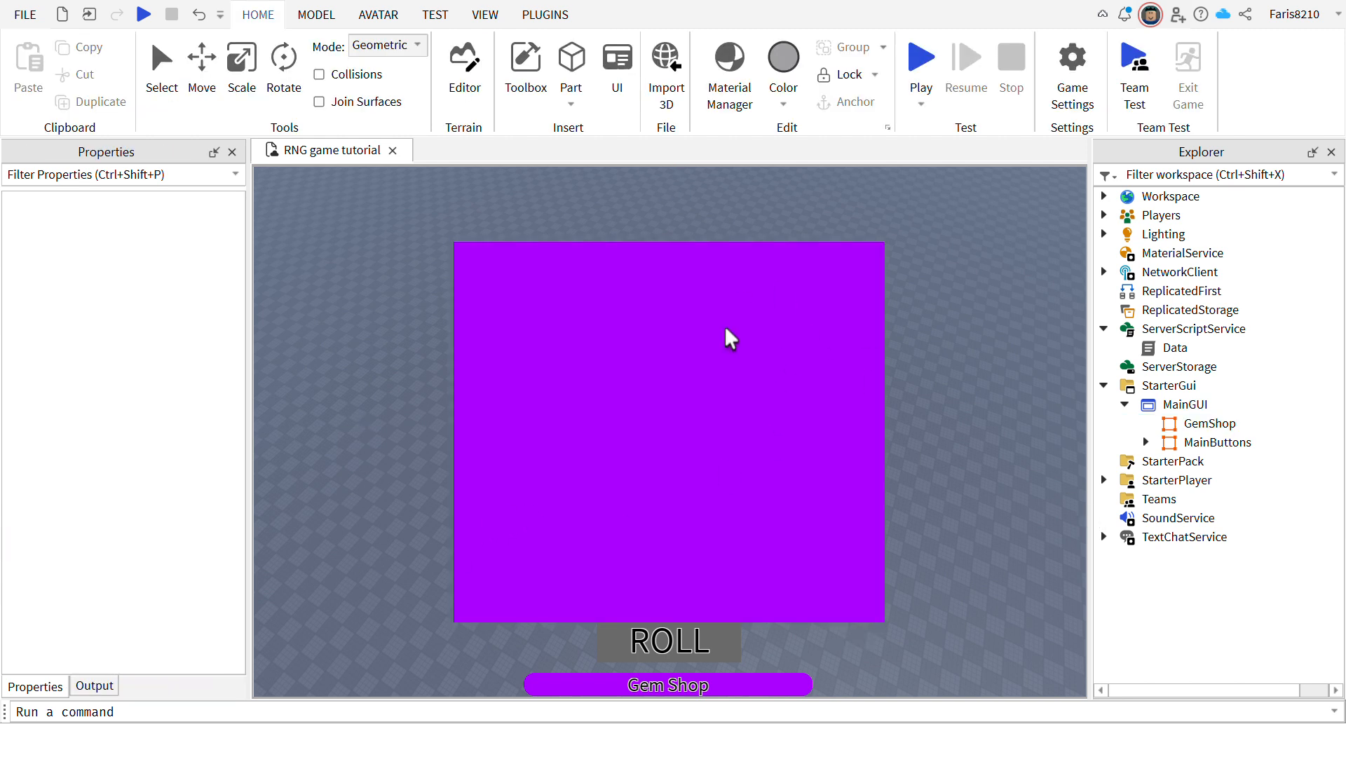
click(1185, 424)
click(189, 541)
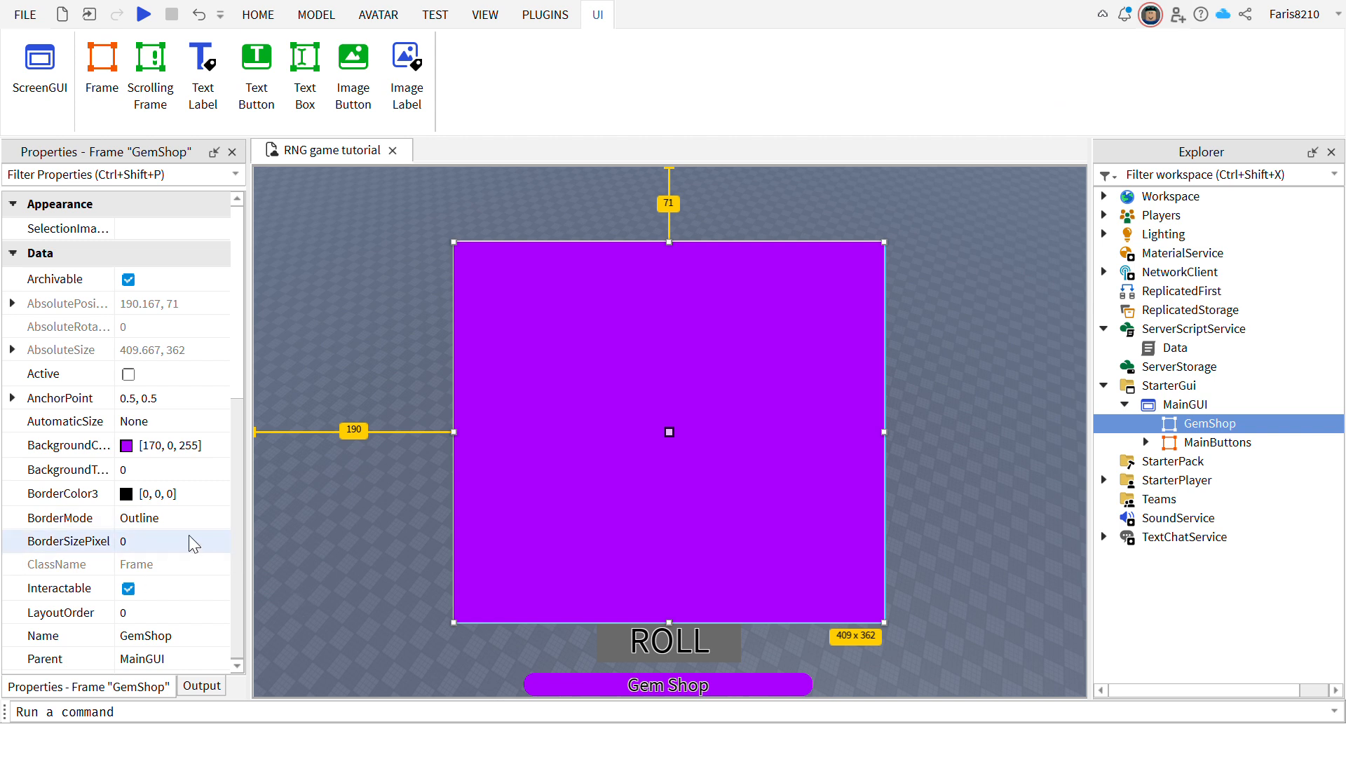
text(5)
key(Return)
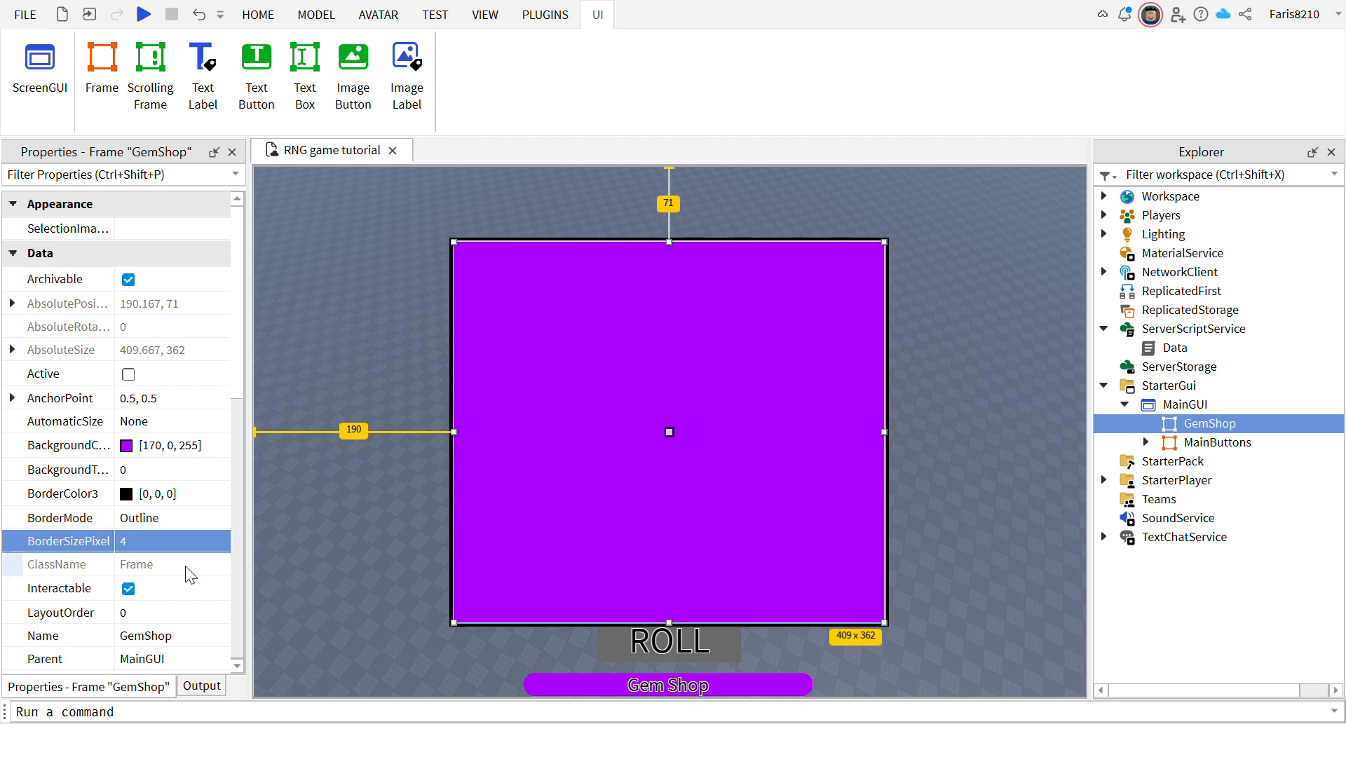
click(450, 517)
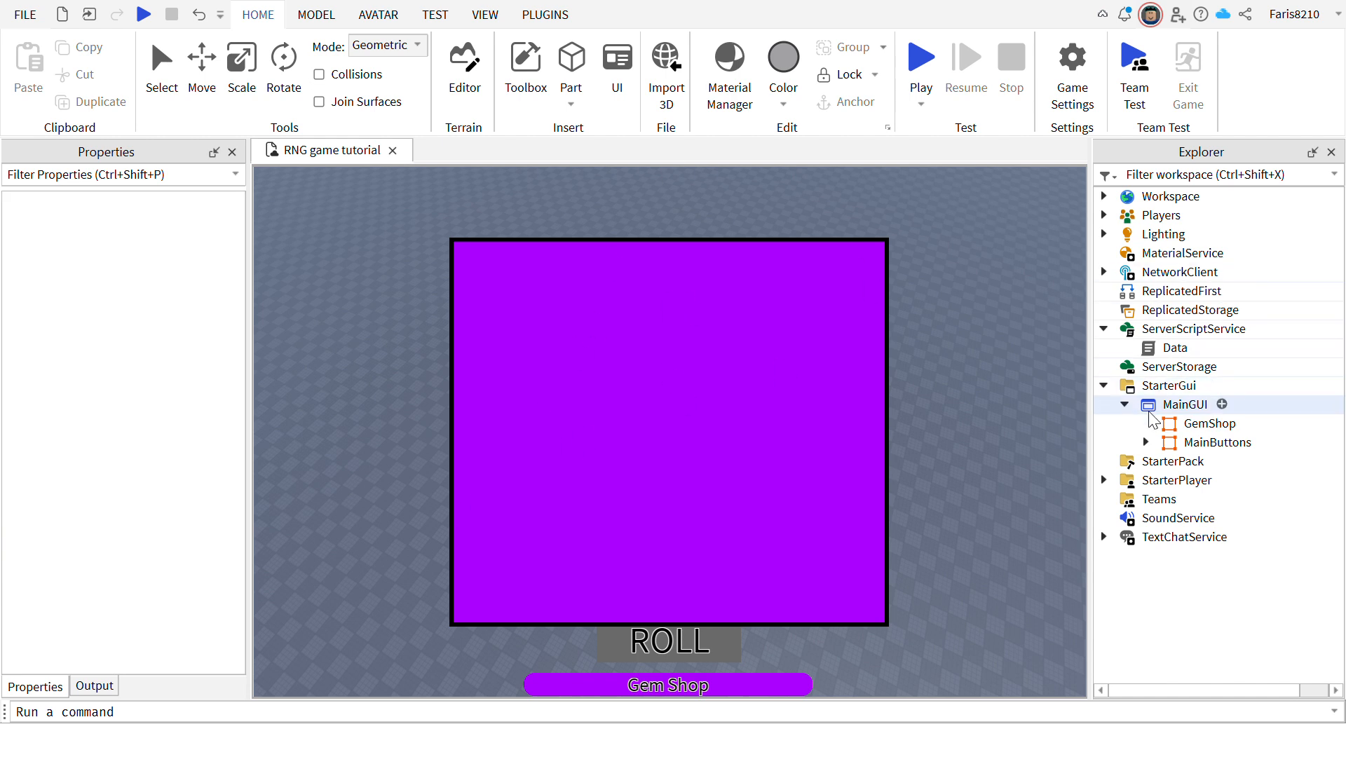
Try the Inset and Middle border modes on the GemShop frame and return it to Outline.
click(1210, 423)
click(176, 520)
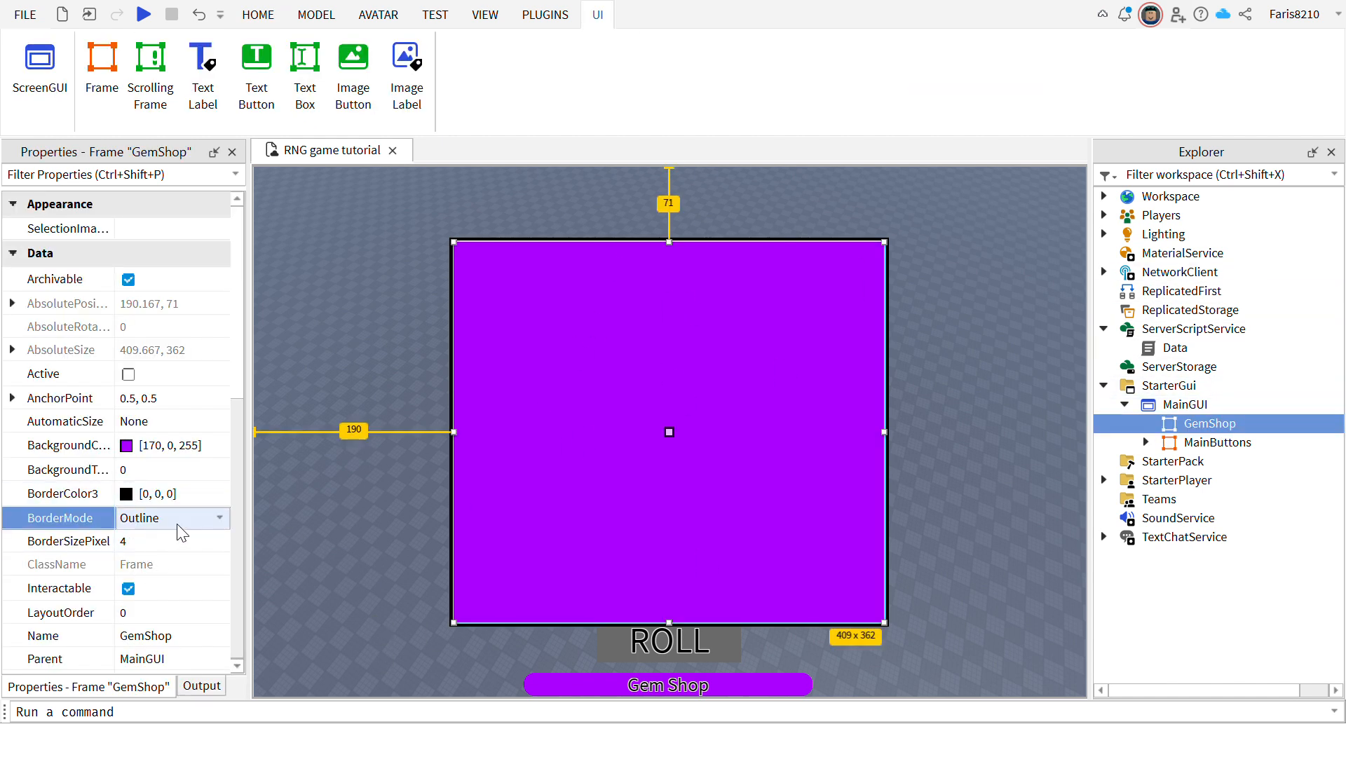
click(214, 525)
click(185, 545)
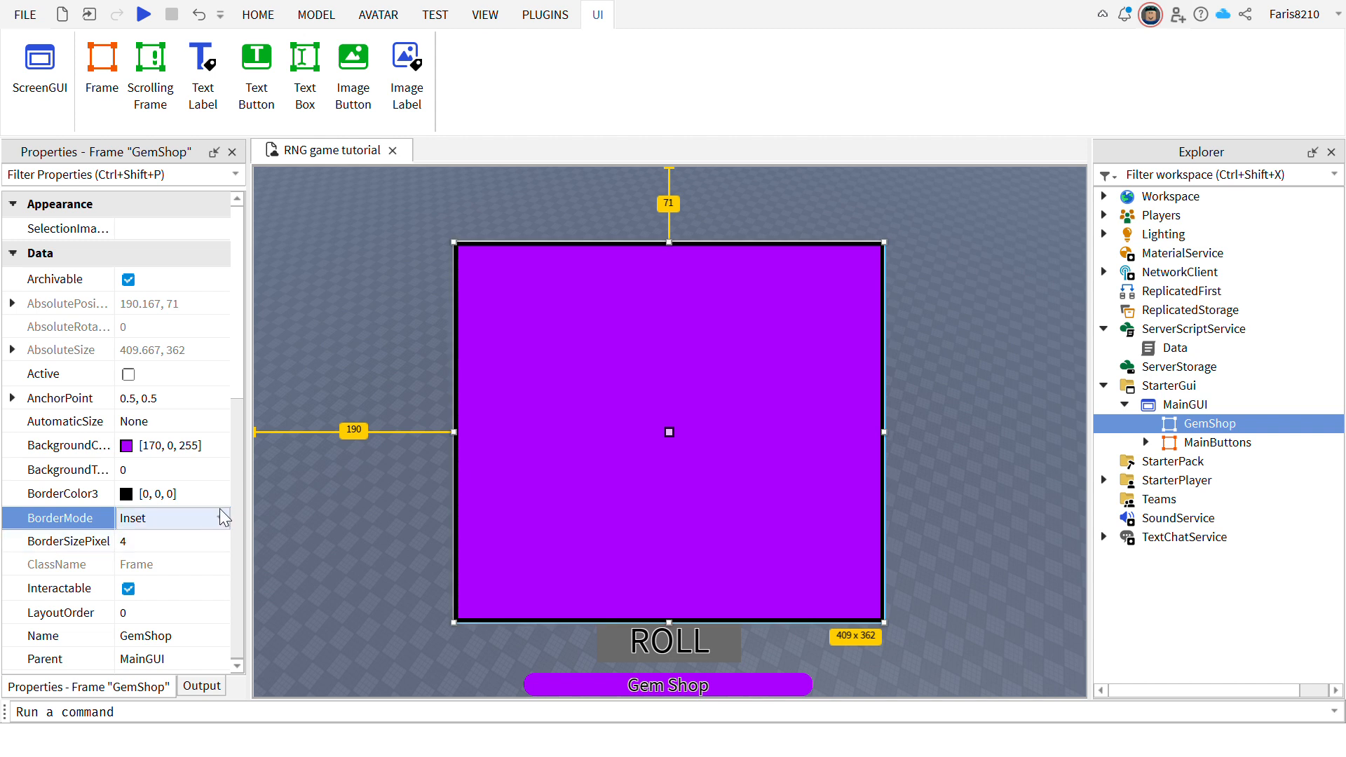
click(206, 563)
click(224, 517)
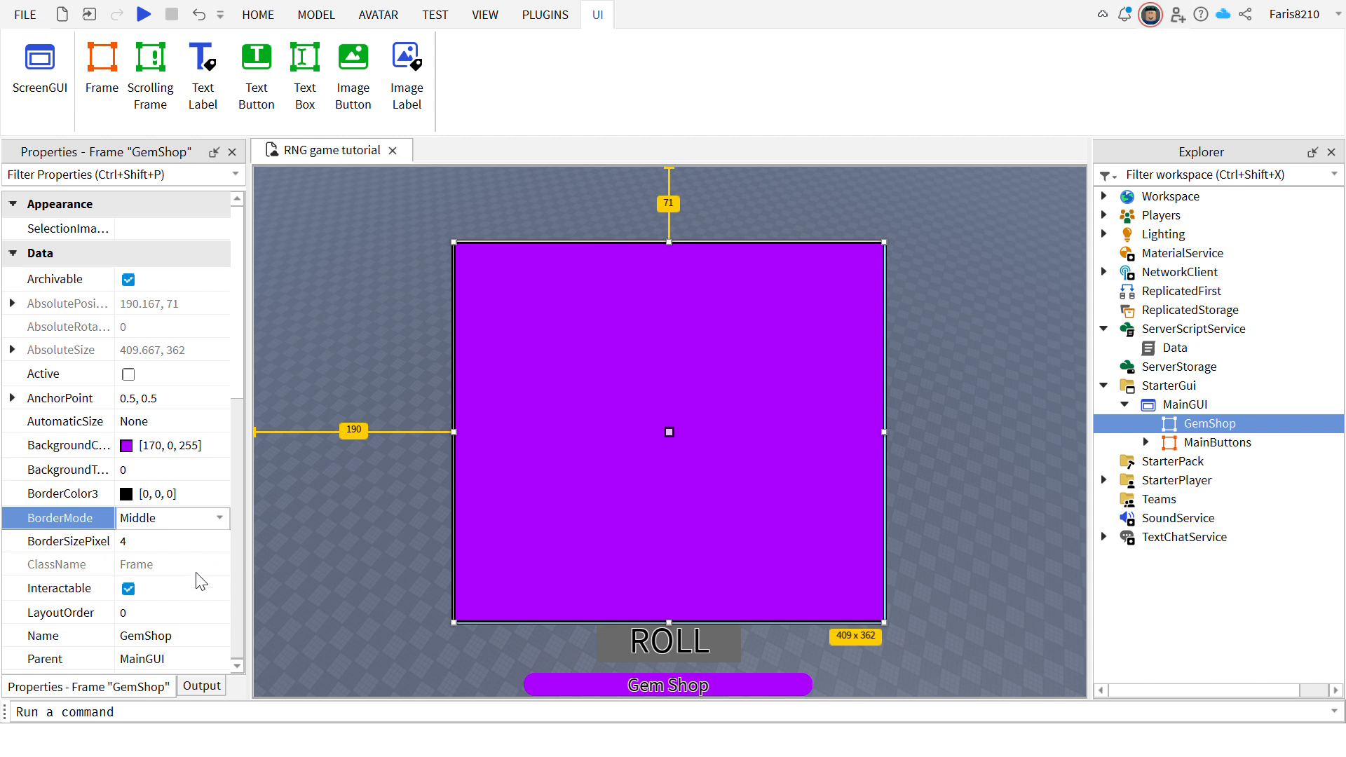
click(201, 582)
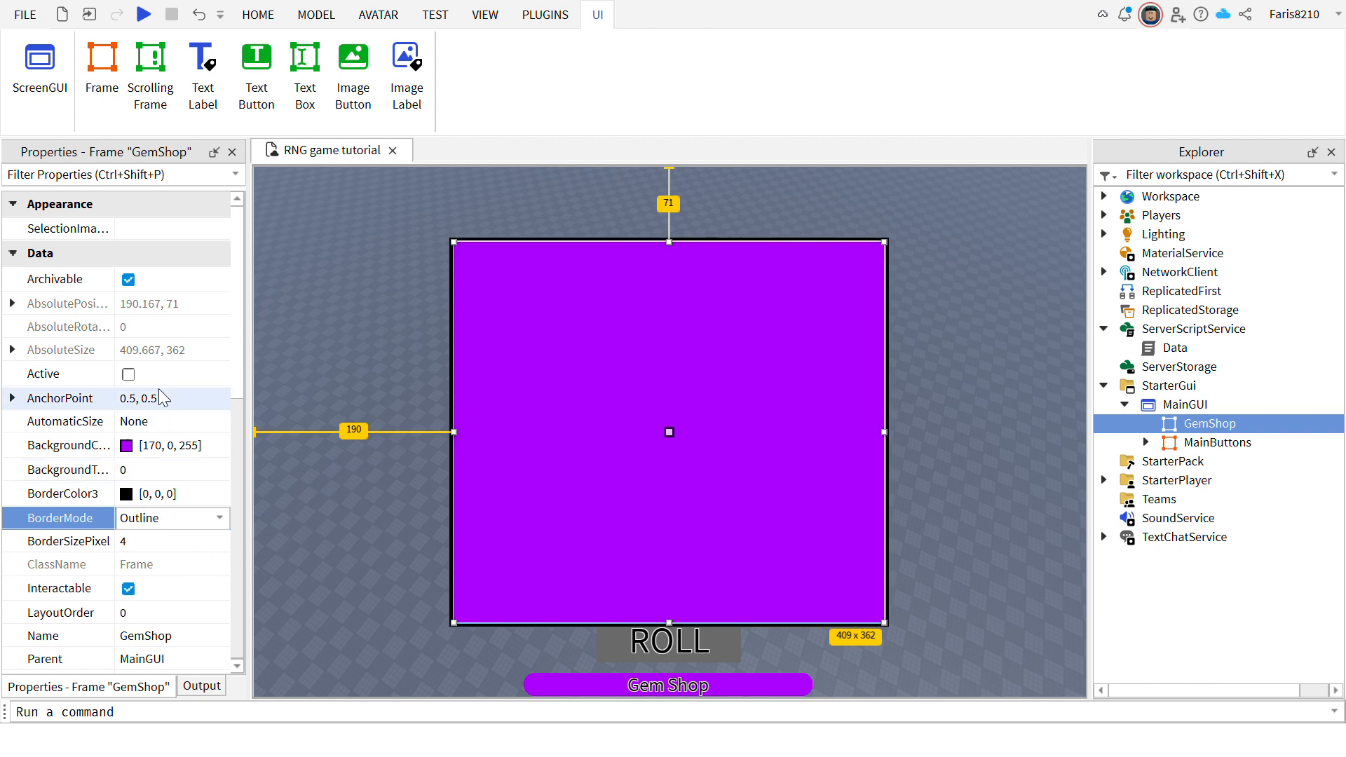
scroll(160, 397, down, 2)
scroll(162, 410, up, 2)
click(407, 553)
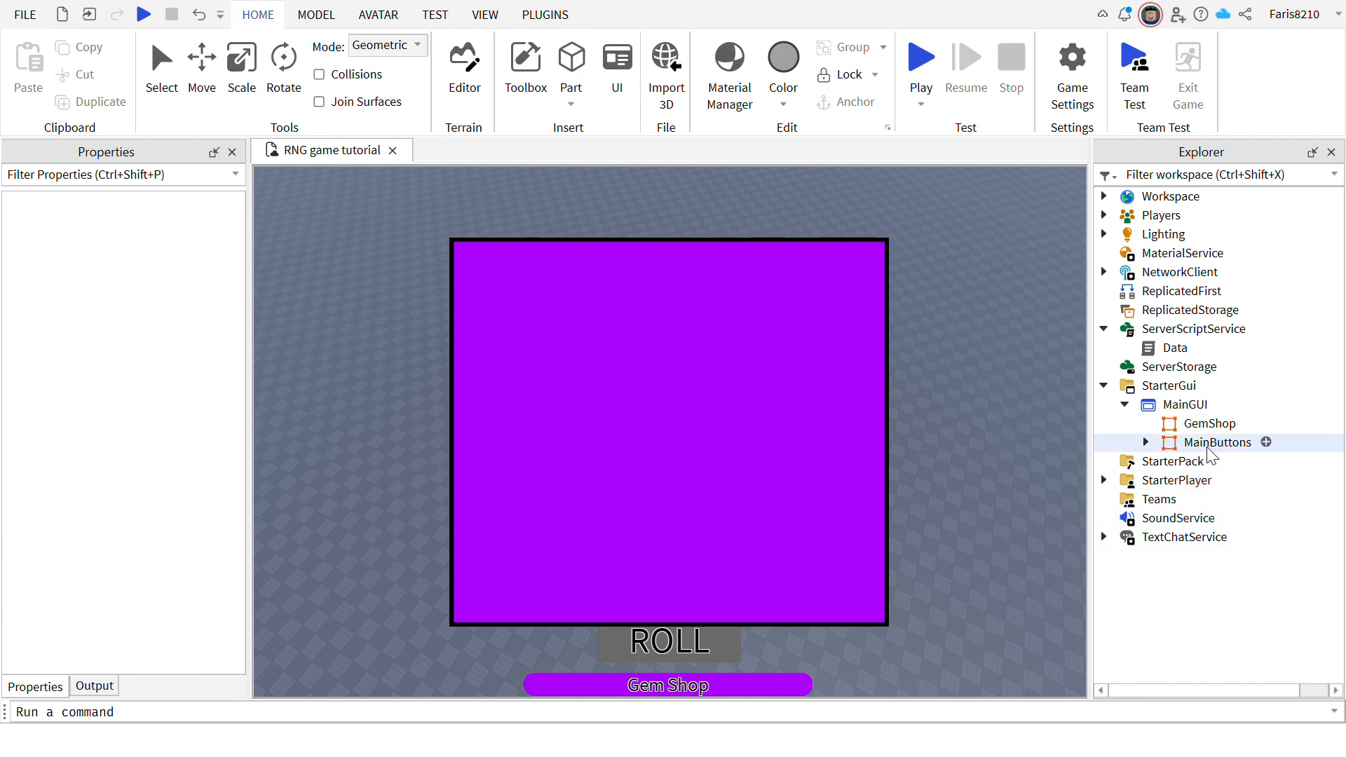
Add a text label inside the GemShop frame, with AnchorPoint 0.5, 0.5, and move it into the frame's upper half.
click(1208, 423)
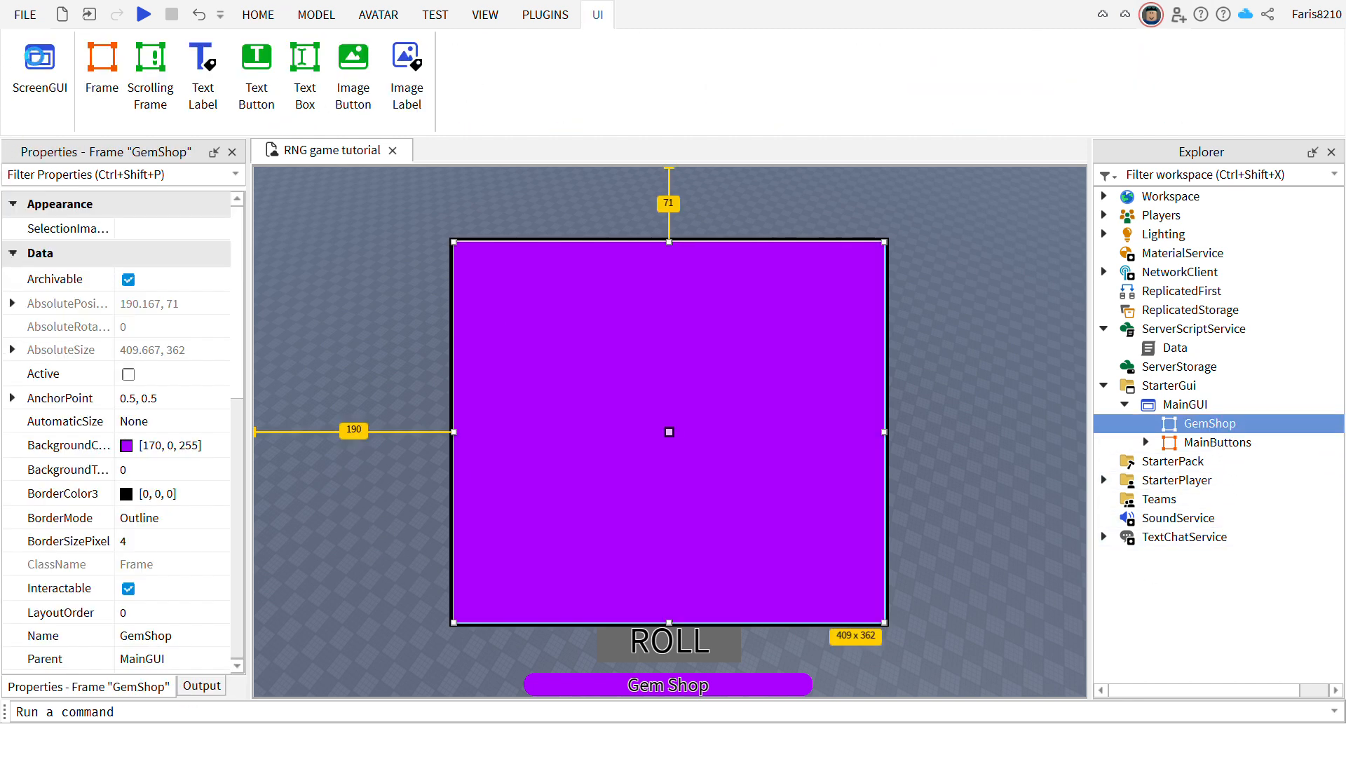
click(567, 293)
click(141, 403)
text(.5)
key(Return)
drag(491, 252, 673, 363)
Set the new text label's Size to {1, 0},{0.1, 0}.
click(119, 181)
text(t)
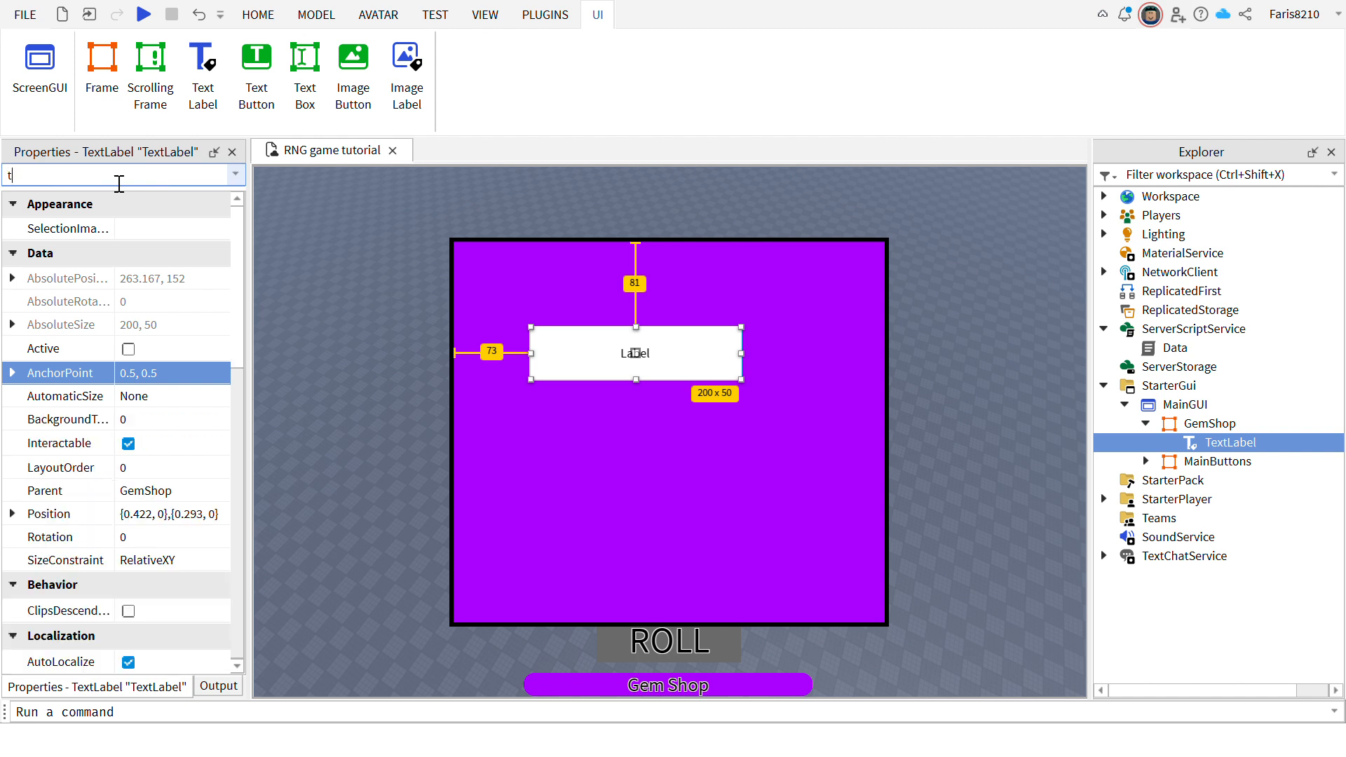
key(BackSpace)
text(si)
click(211, 323)
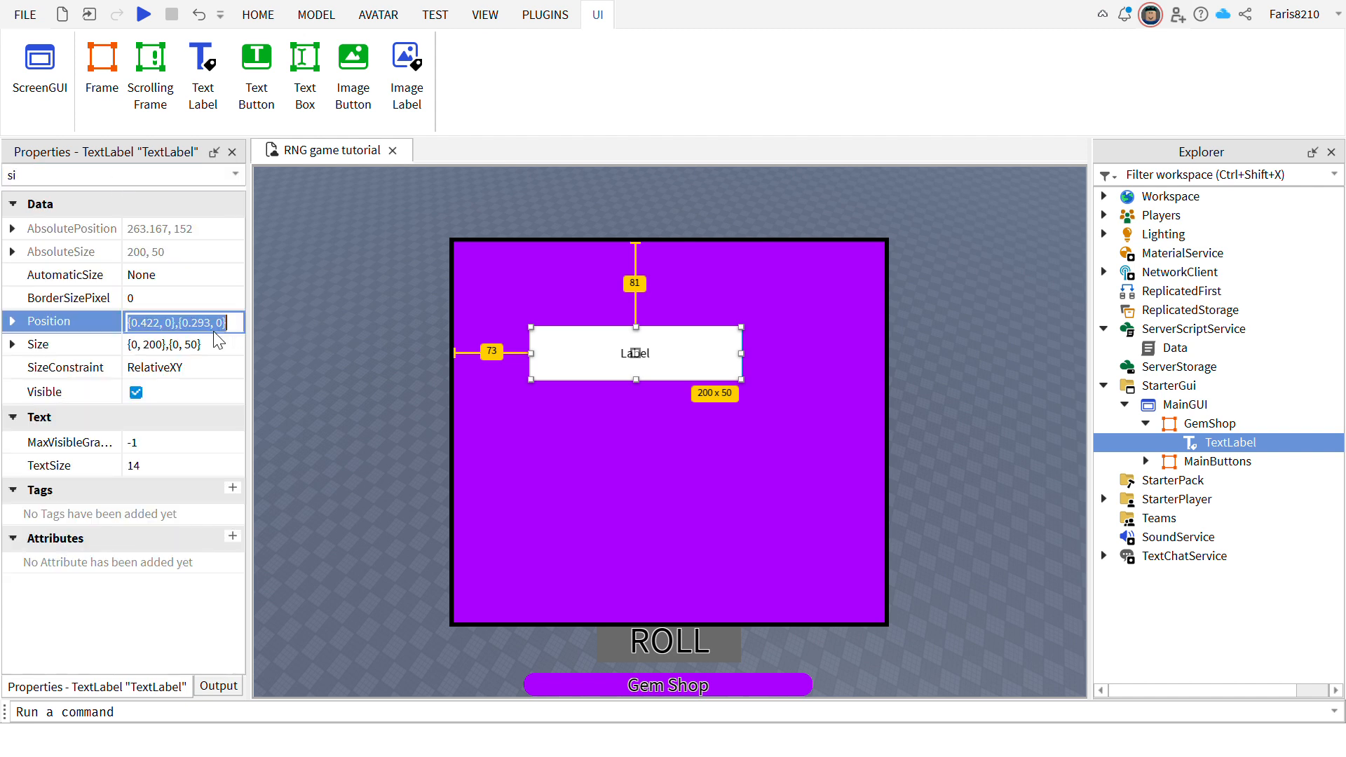
click(223, 346)
text(1,,.1,,)
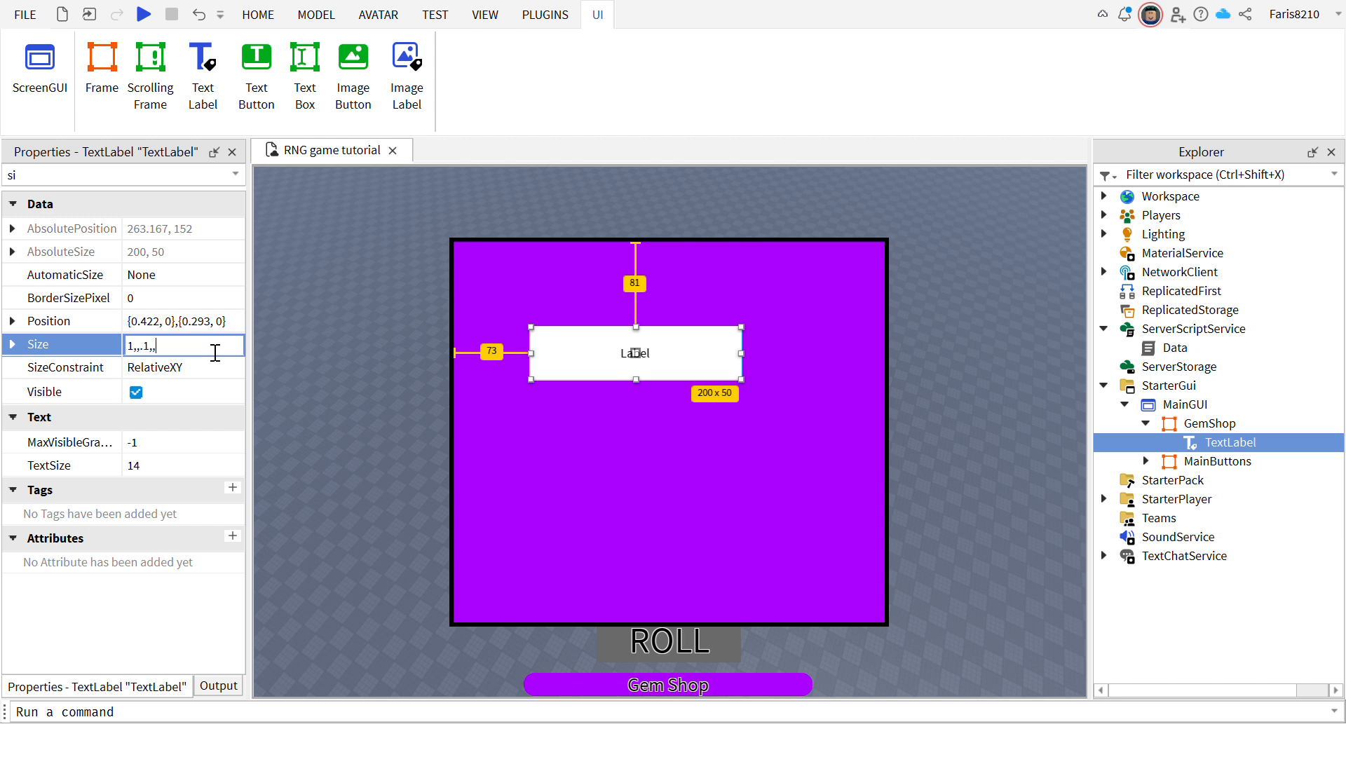
key(Return)
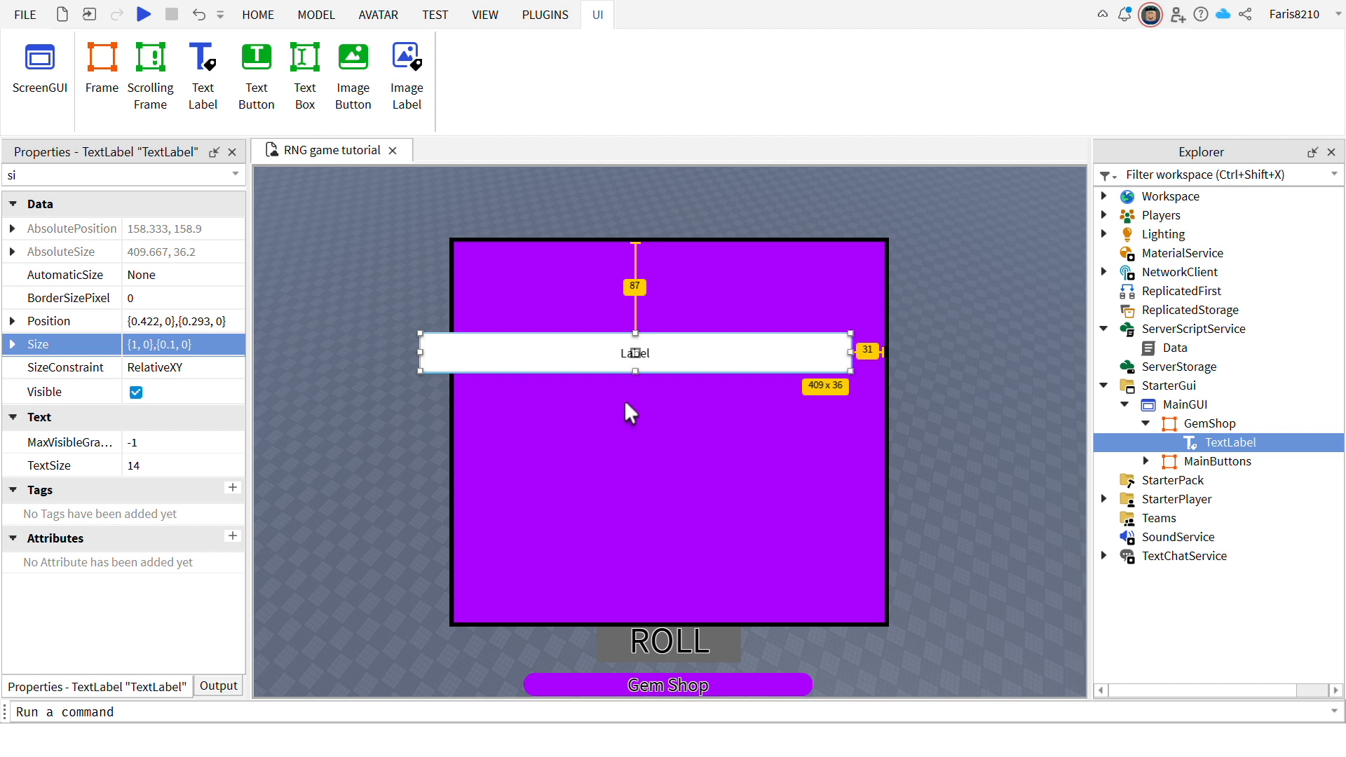
Move the text label to the GemShop frame's upper edge and enlarge it to about 409 x 39.
drag(655, 355, 656, 300)
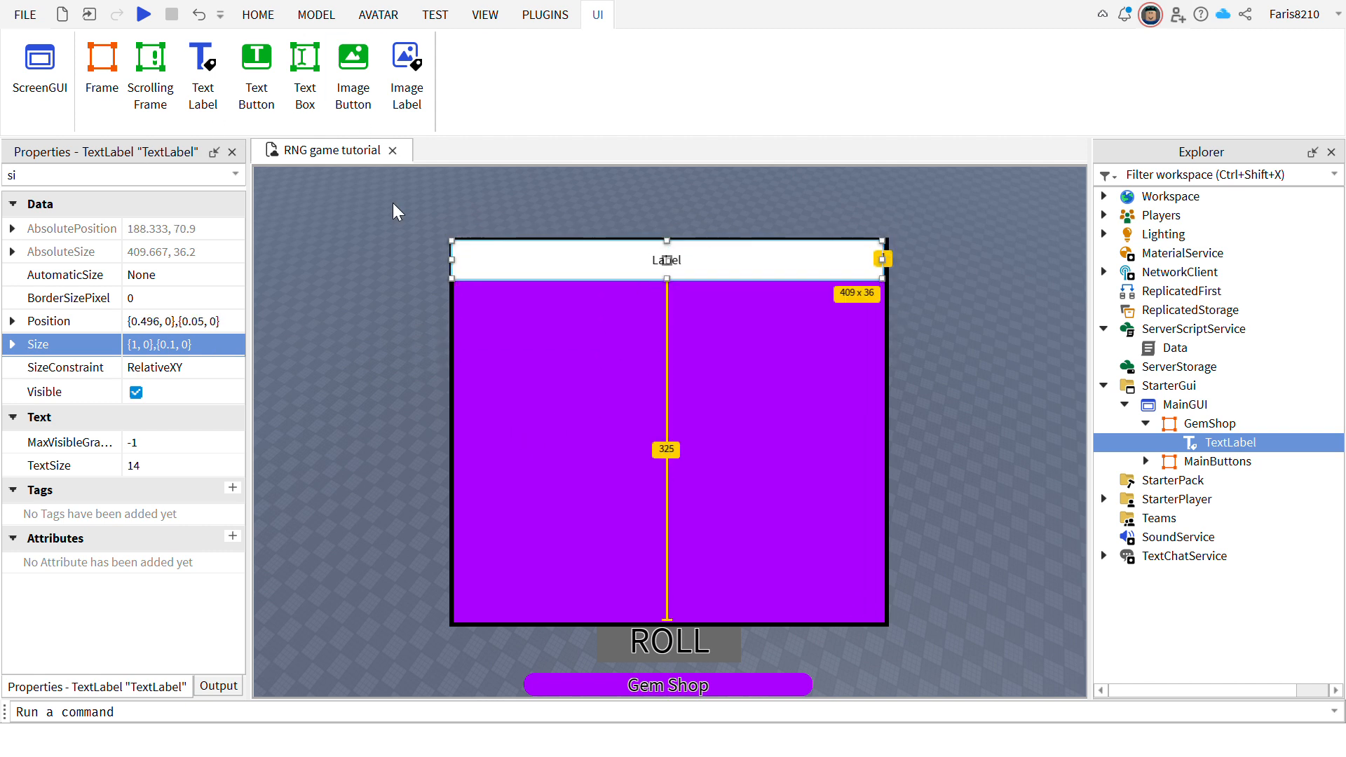
click(188, 344)
click(188, 345)
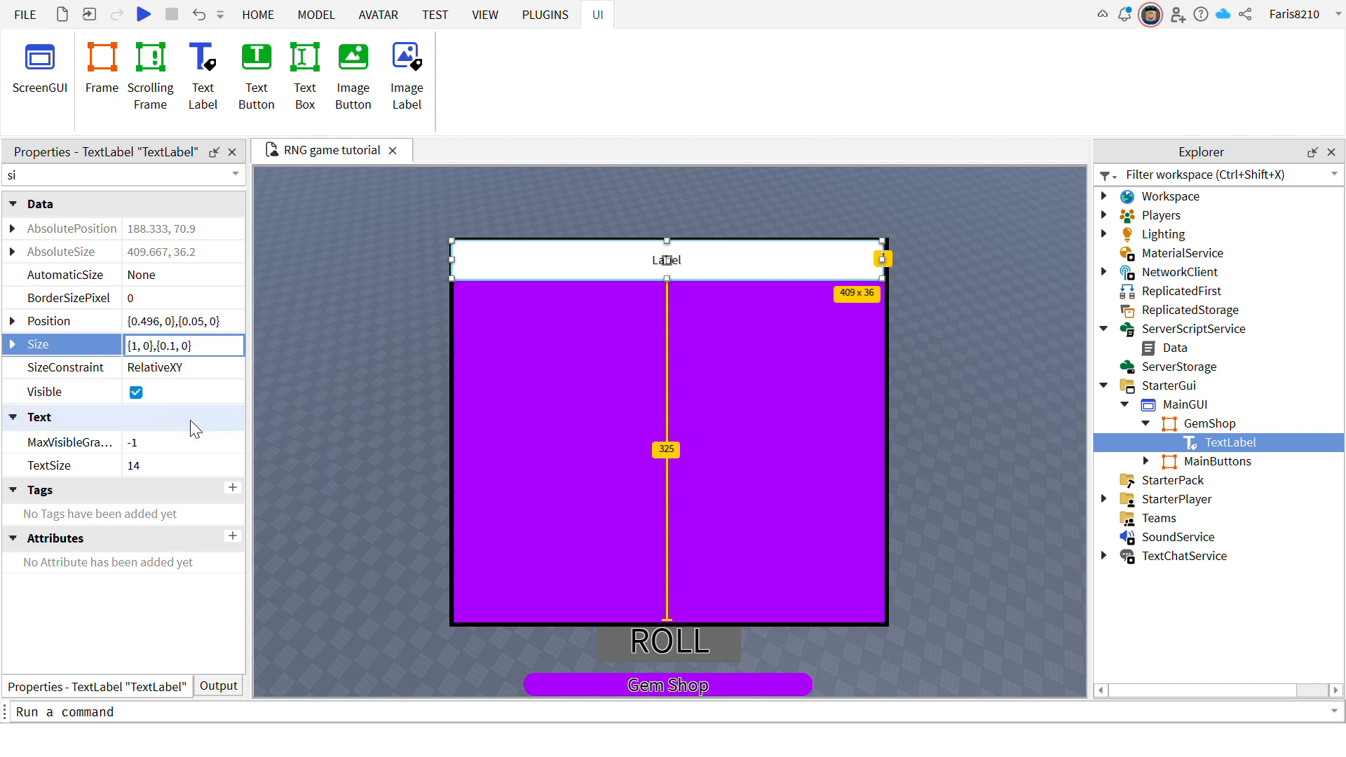
text(5)
key(Return)
drag(686, 286, 705, 312)
Change the label's text to Gem Shop and turn on TextScaled.
double_click(738, 277)
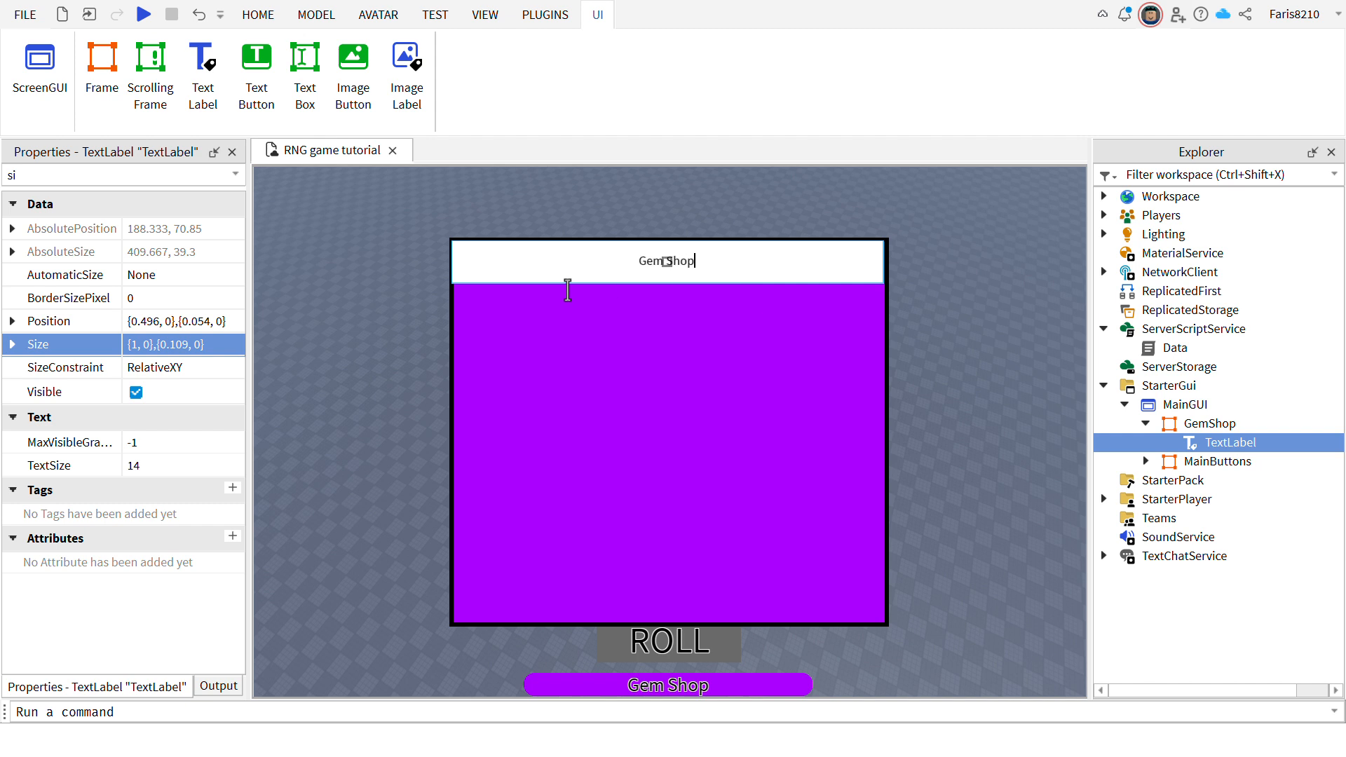
key(Return)
click(149, 180)
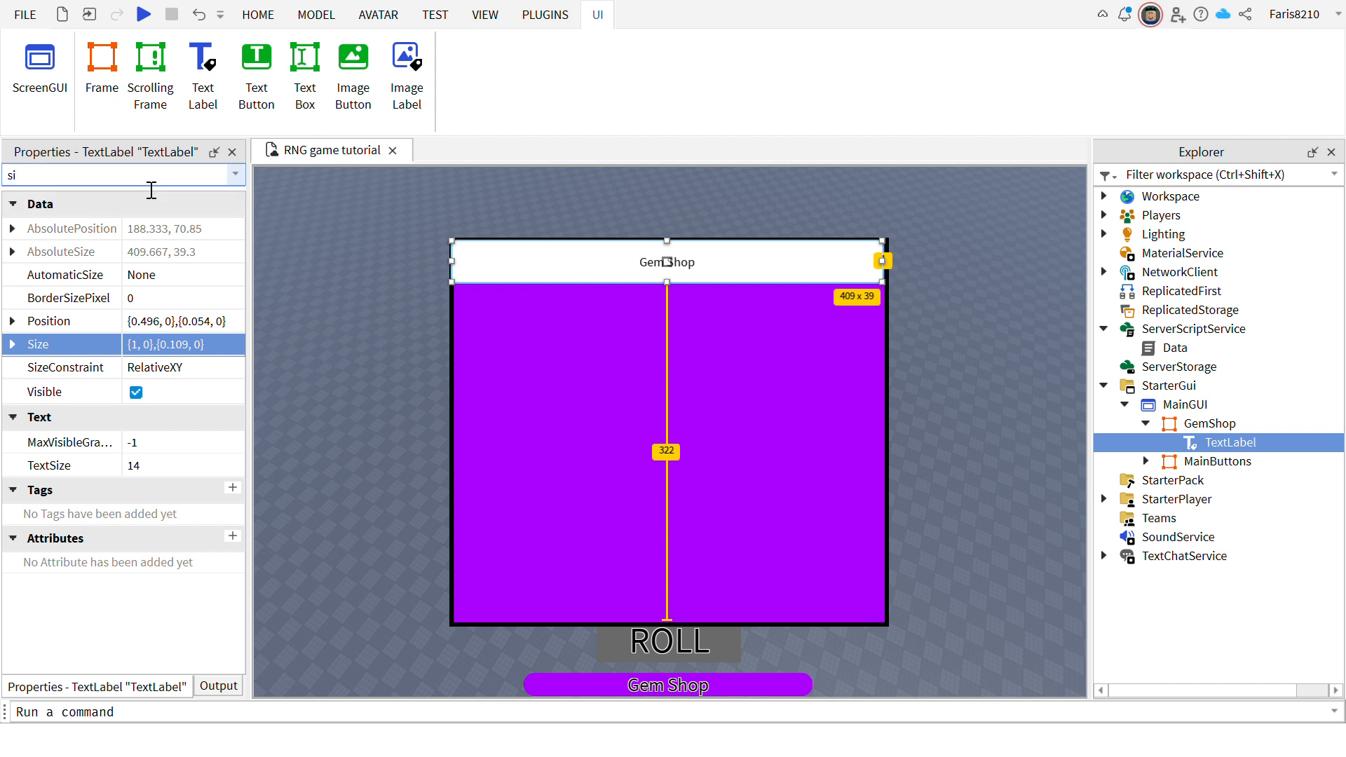
key(BackSpace)
key(BackSpace)
text(te)
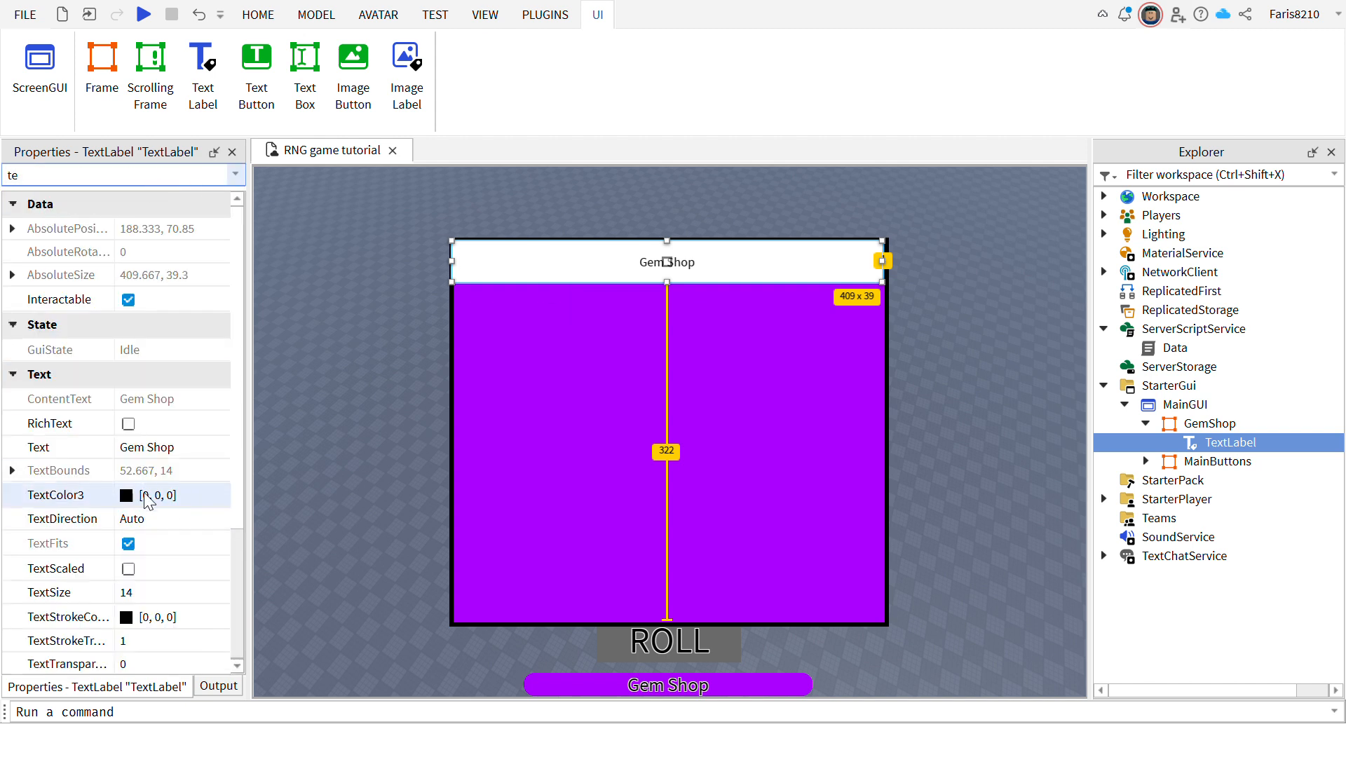
click(129, 569)
Set the label's text stroke transparency to 0 and its stroke colour to white.
click(139, 496)
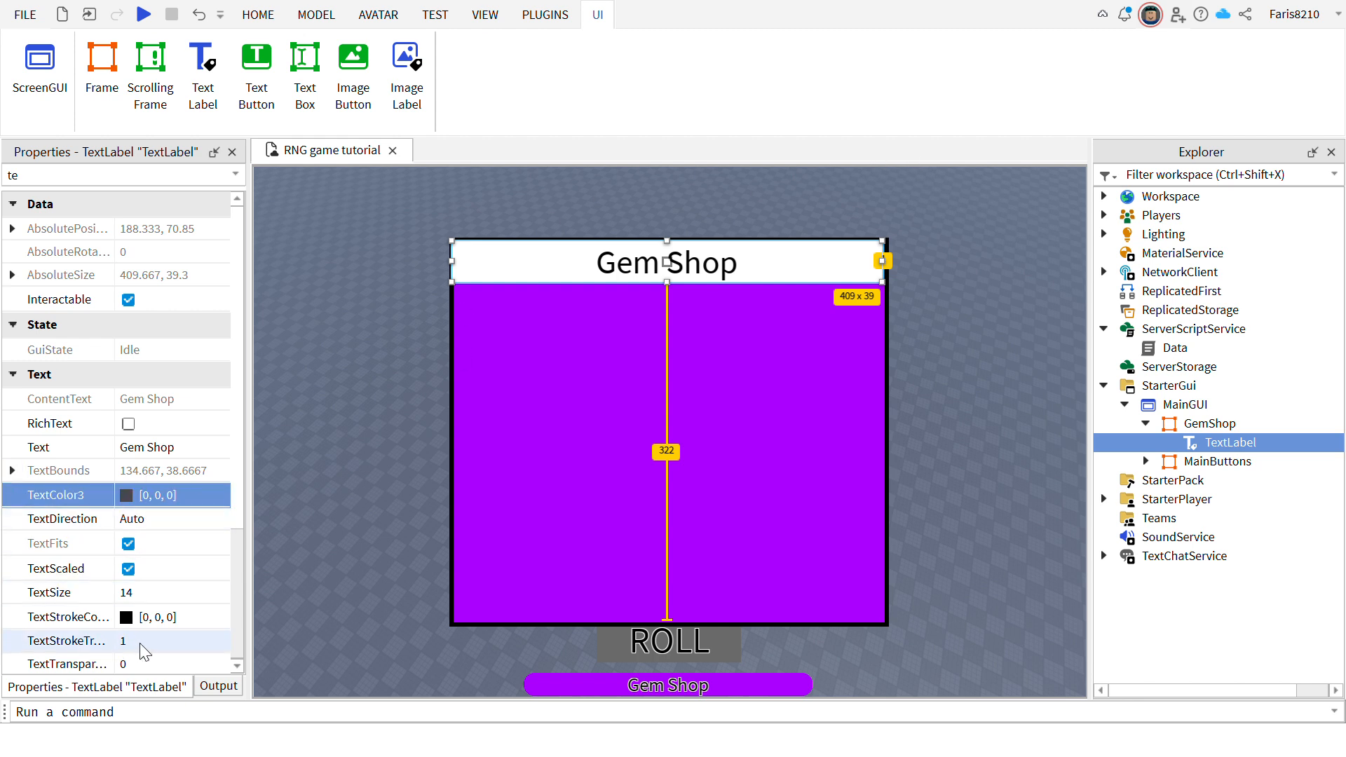
click(175, 641)
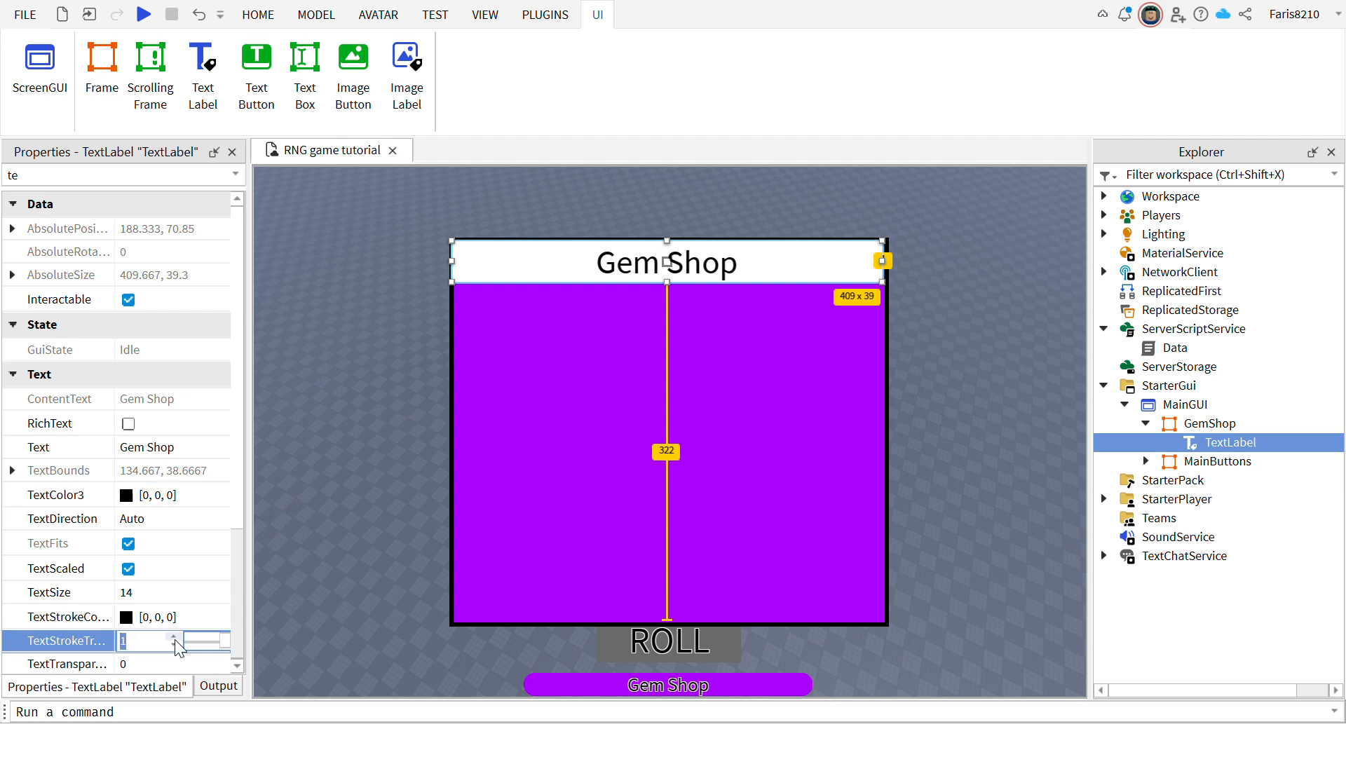
text(0)
key(Return)
click(128, 621)
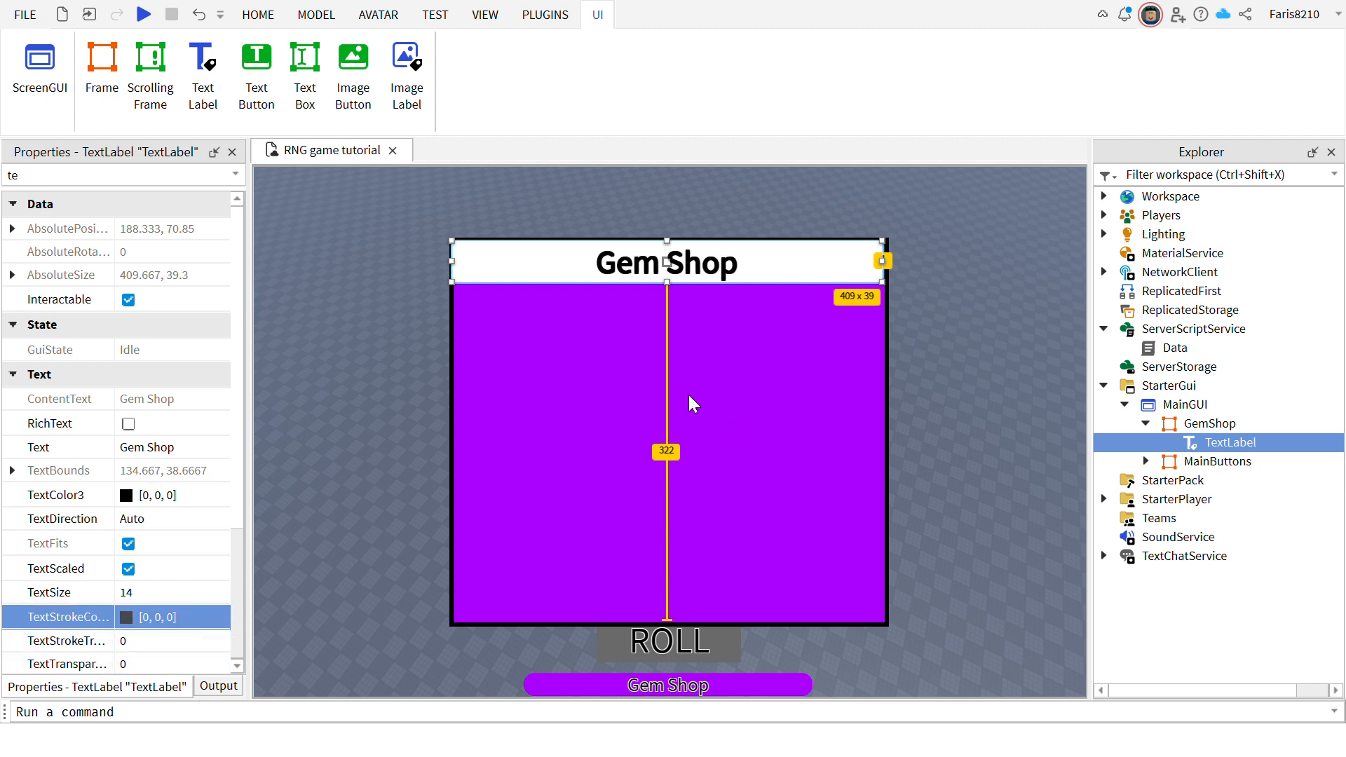
click(639, 339)
Clear the property filter and set the label's background transparency to 1.
click(110, 176)
key(BackSpace)
key(BackSpace)
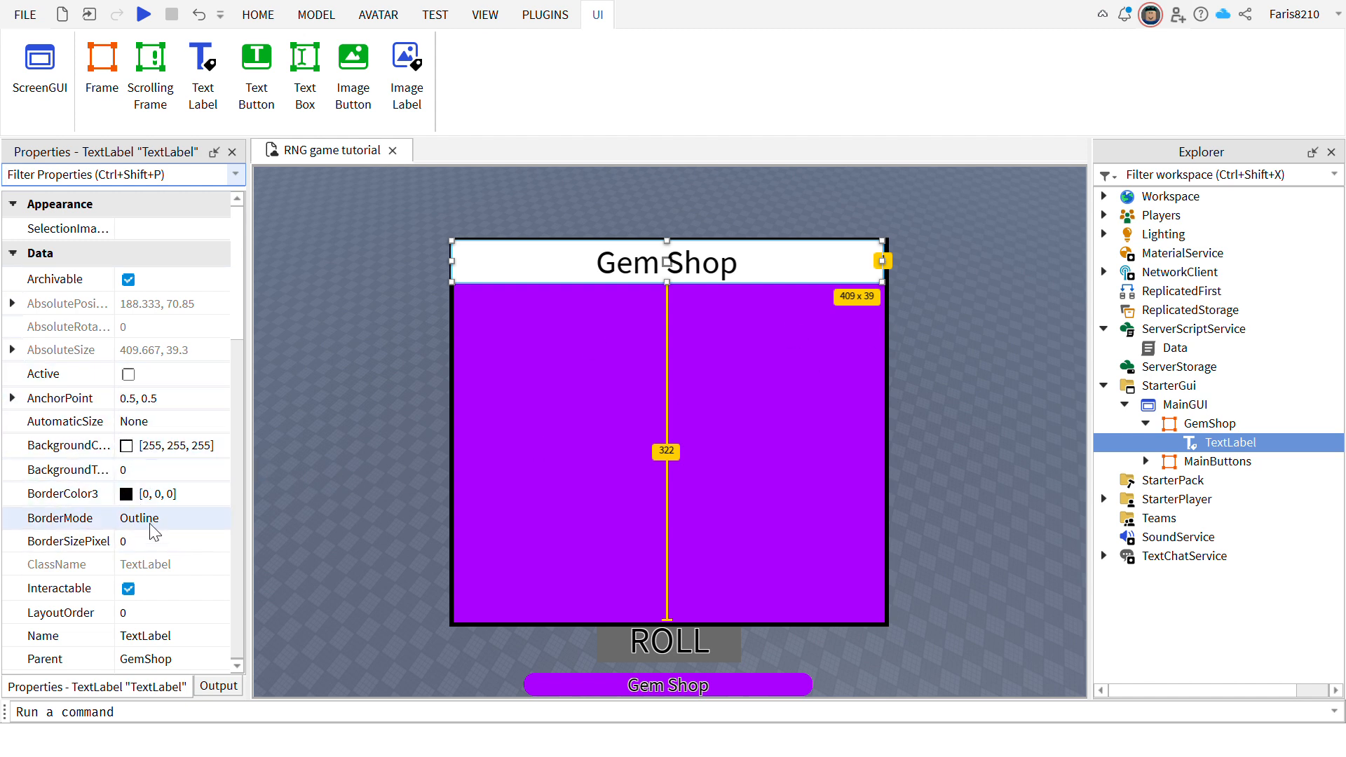
click(161, 470)
text(1)
key(Return)
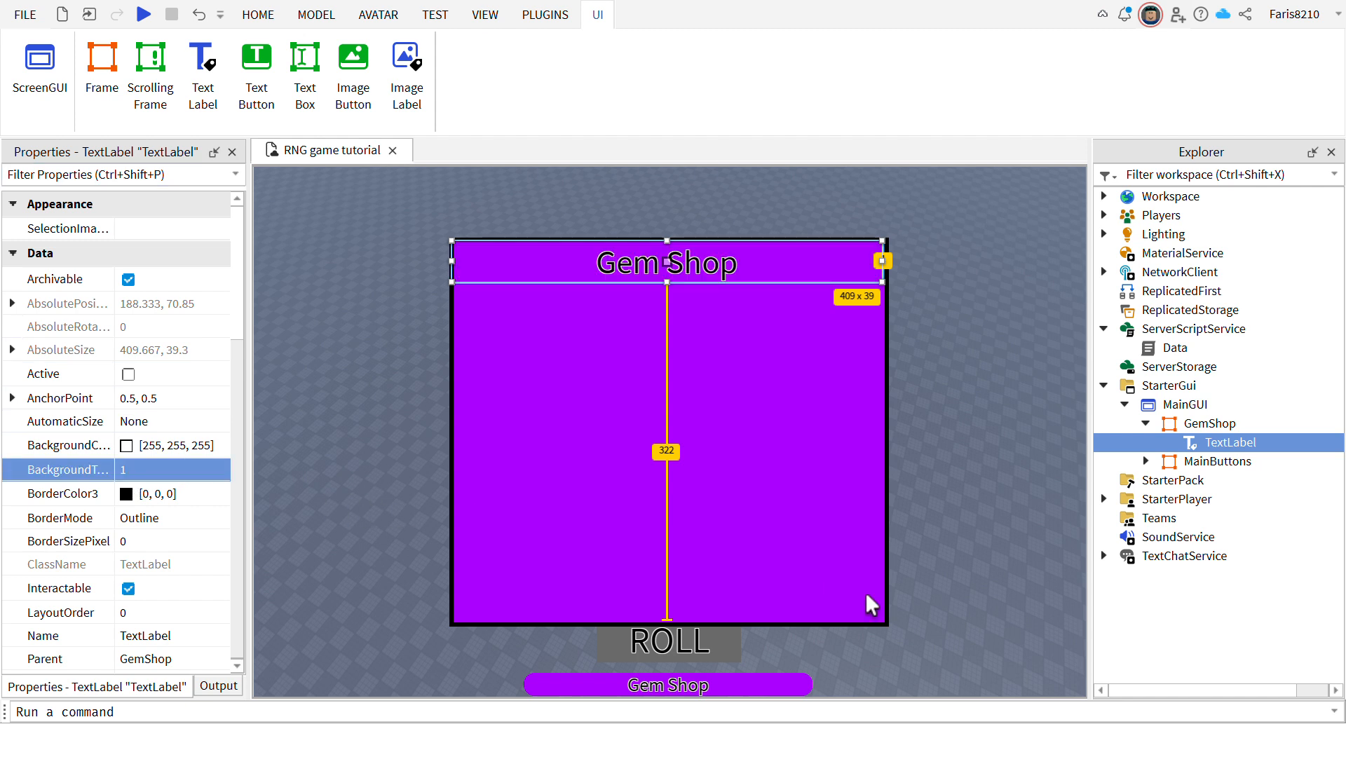
click(982, 544)
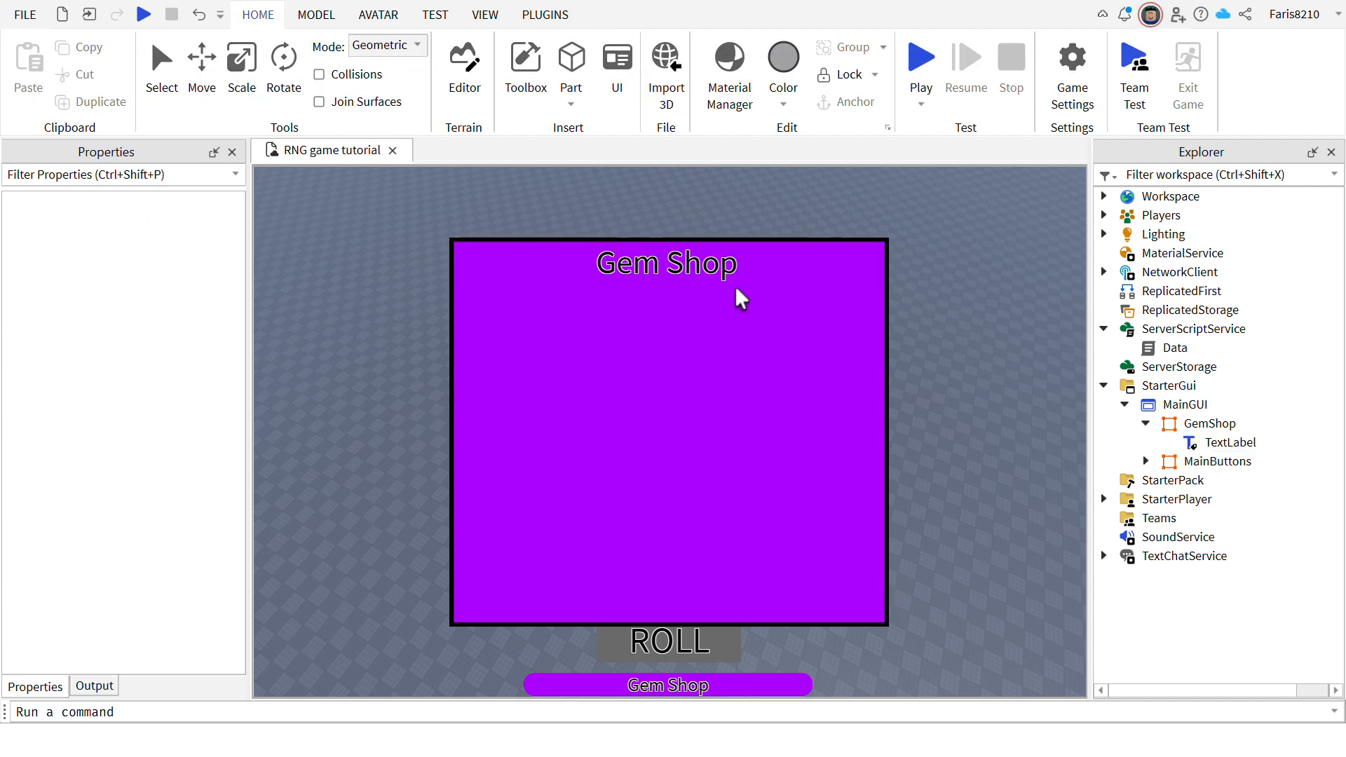
Rename the text label in GemShop as Title.
click(1223, 444)
click(1223, 444)
text(Title)
key(Return)
Filter the properties by font and change the Title label's FontFace to a rounded, handwritten-style font.
click(87, 181)
text(font)
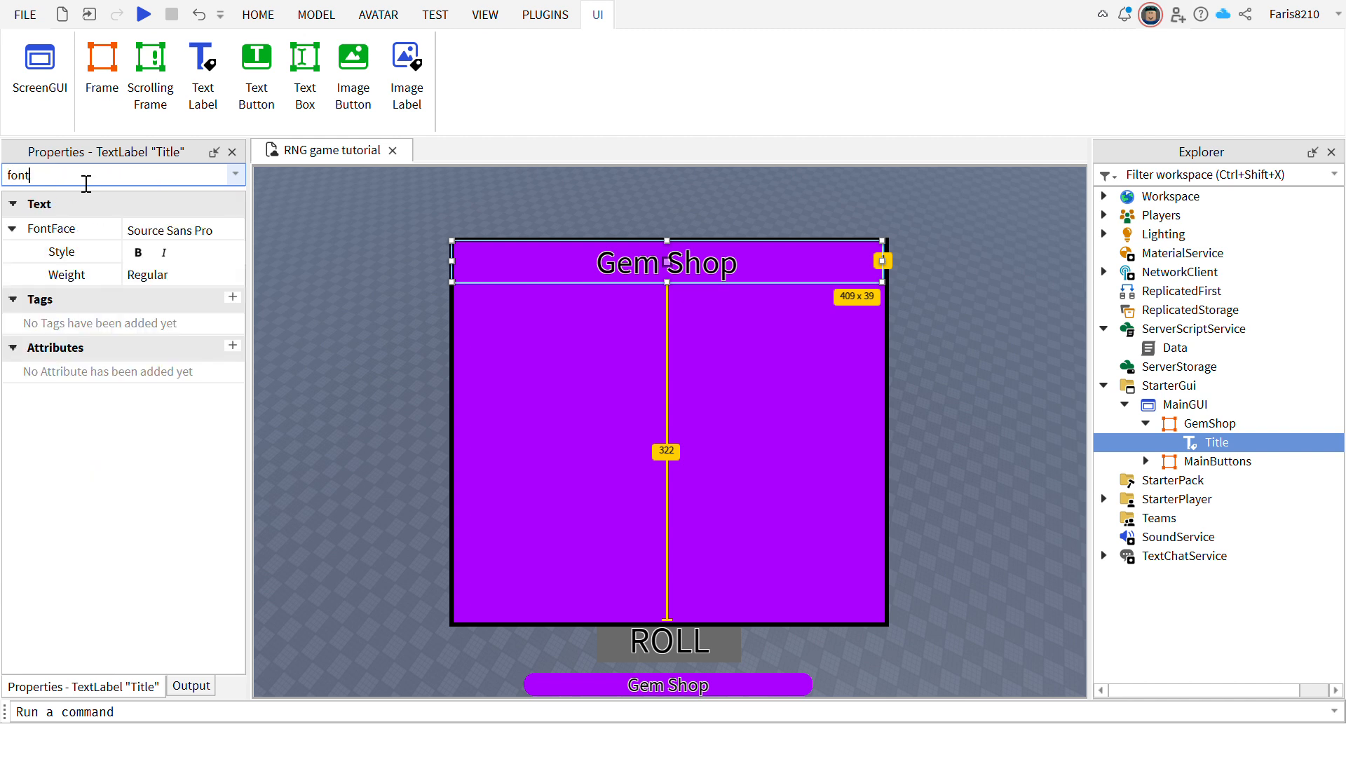
click(104, 228)
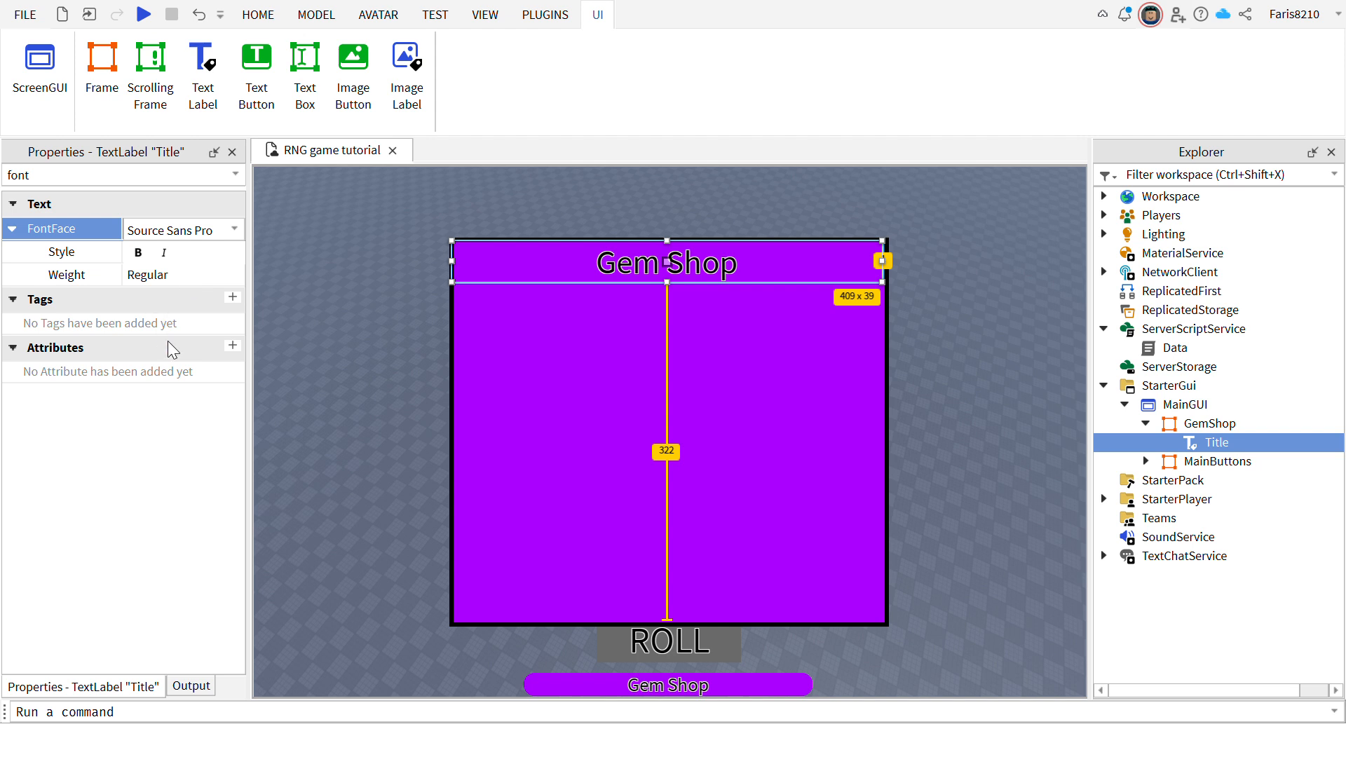
click(366, 402)
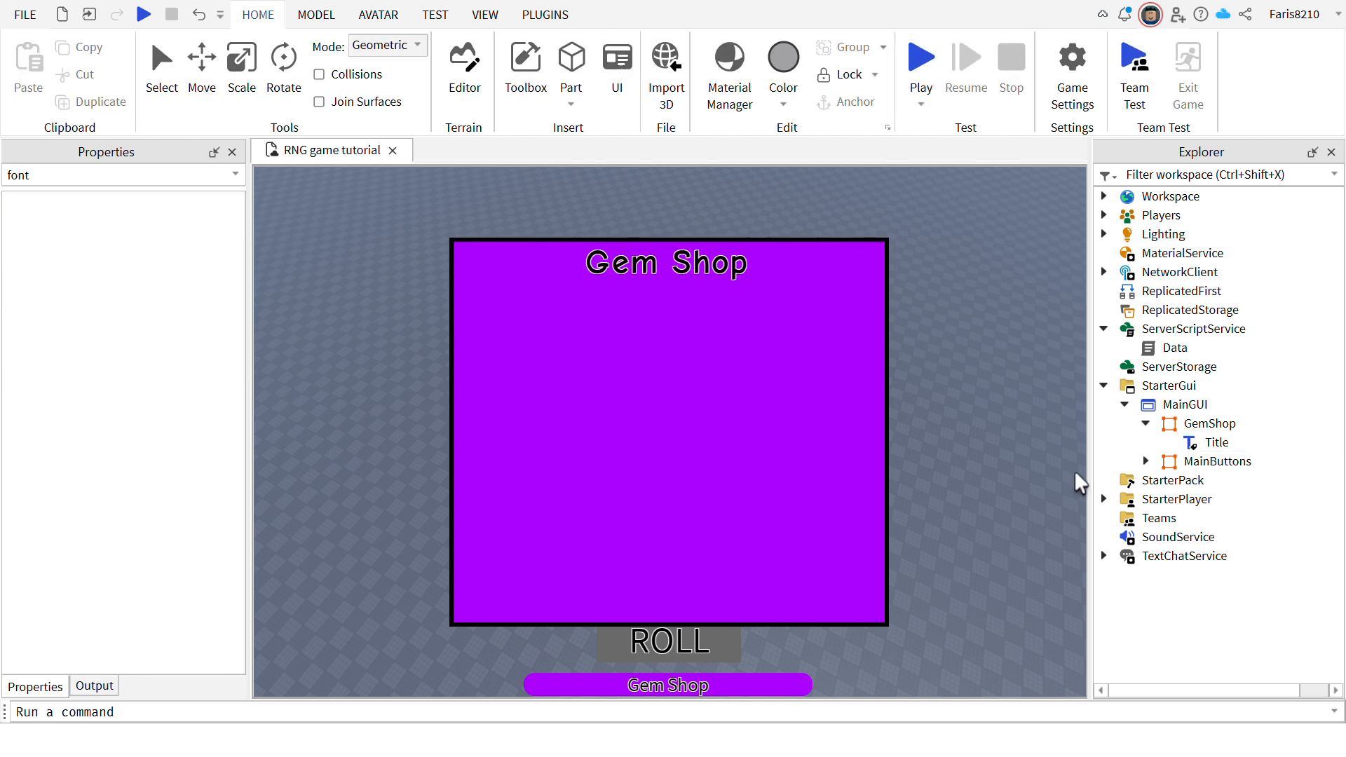
click(1112, 425)
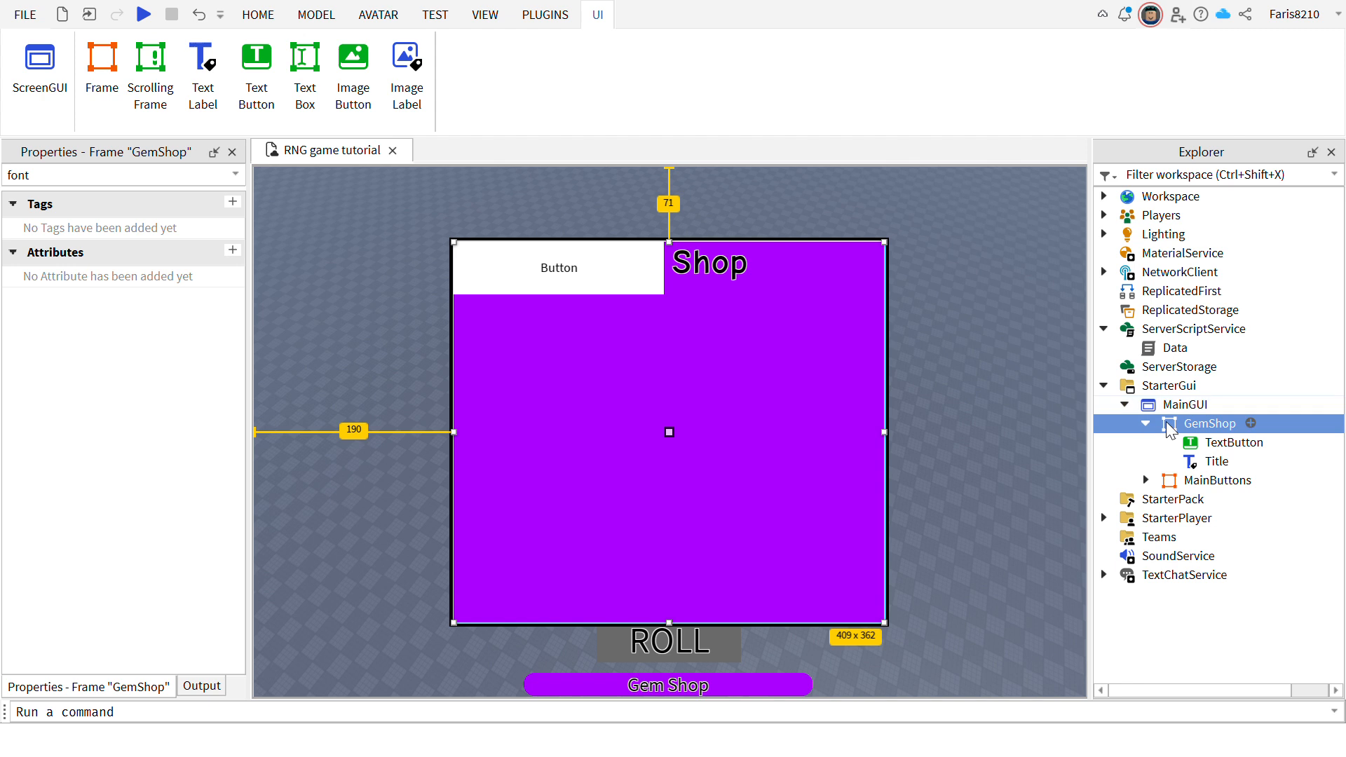
click(1215, 459)
key(ctrl+z)
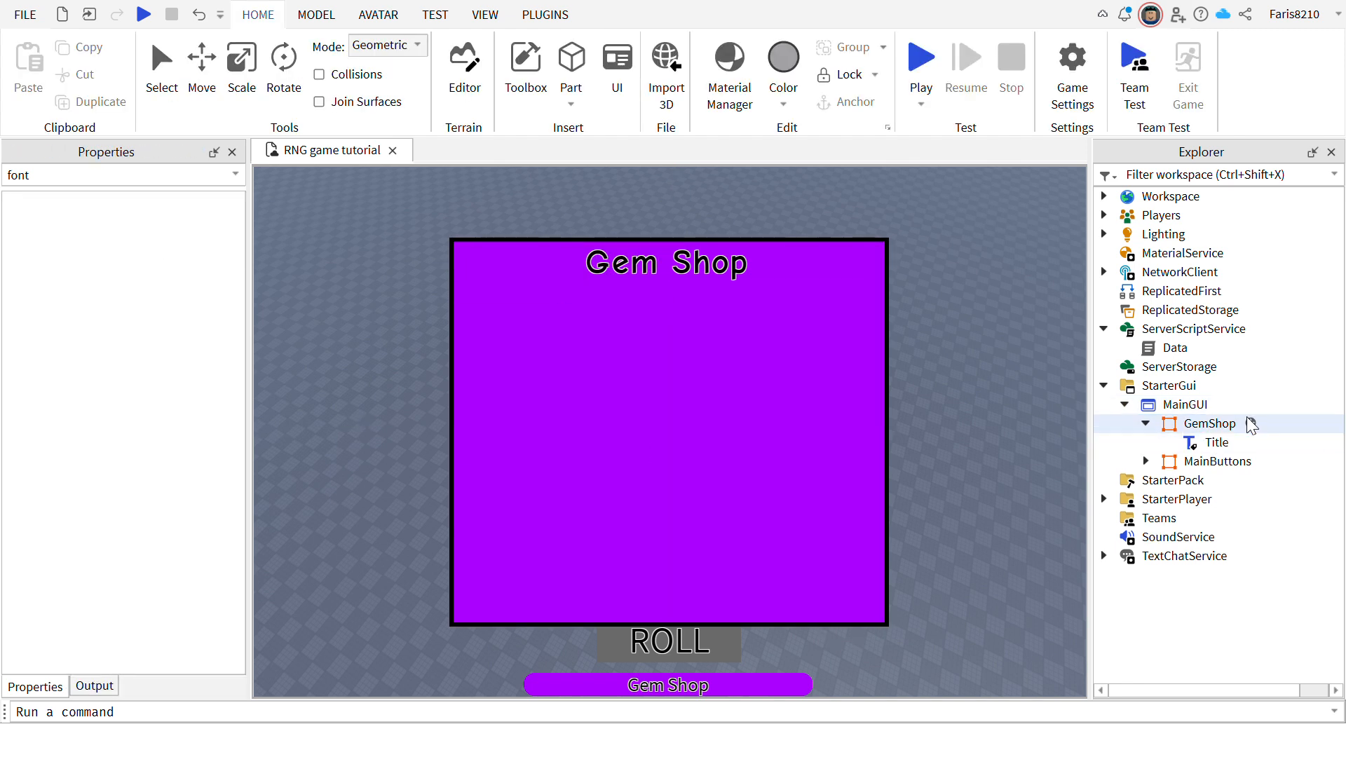
Add a frame inside GemShop, move it below the title towards the left side, and set its AnchorPoint to 0.5, 0.5.
click(1248, 426)
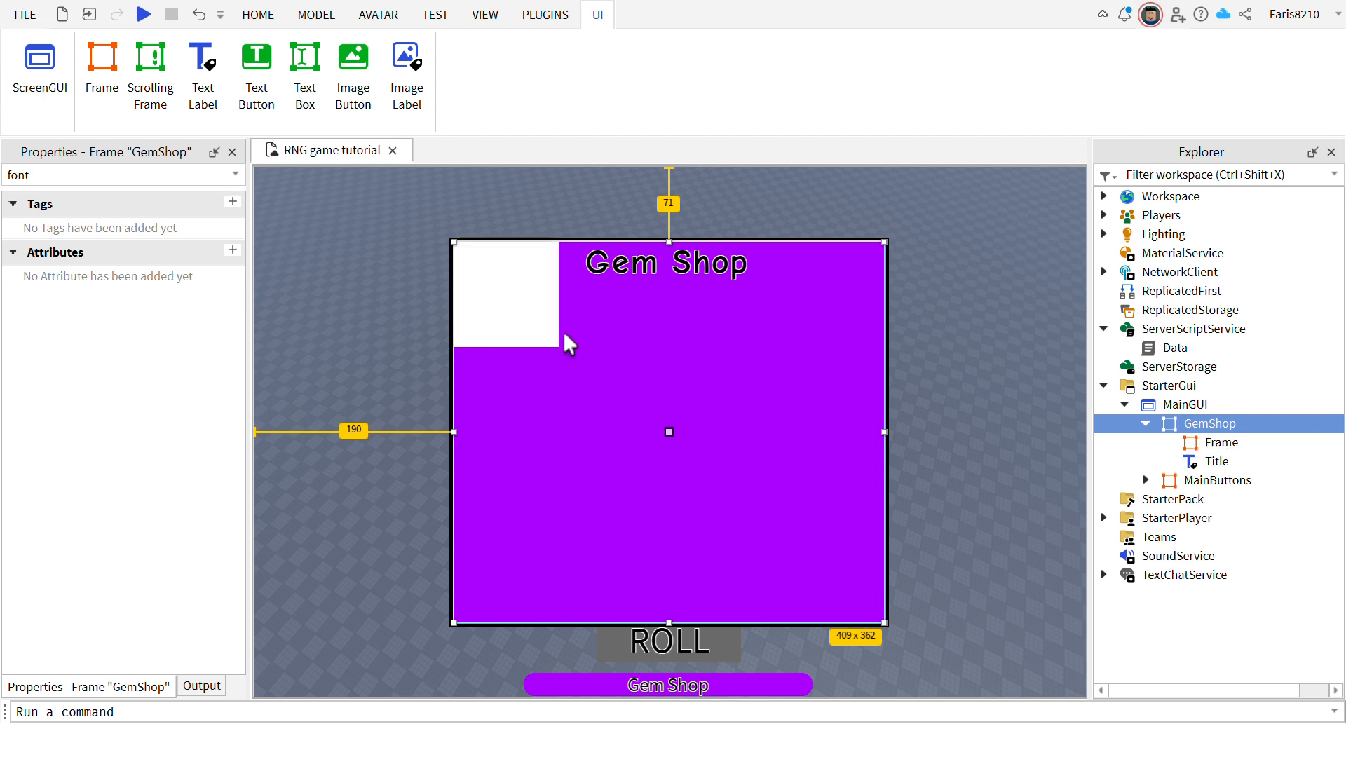
drag(518, 300, 609, 377)
click(155, 184)
key(BackSpace)
key(BackSpace)
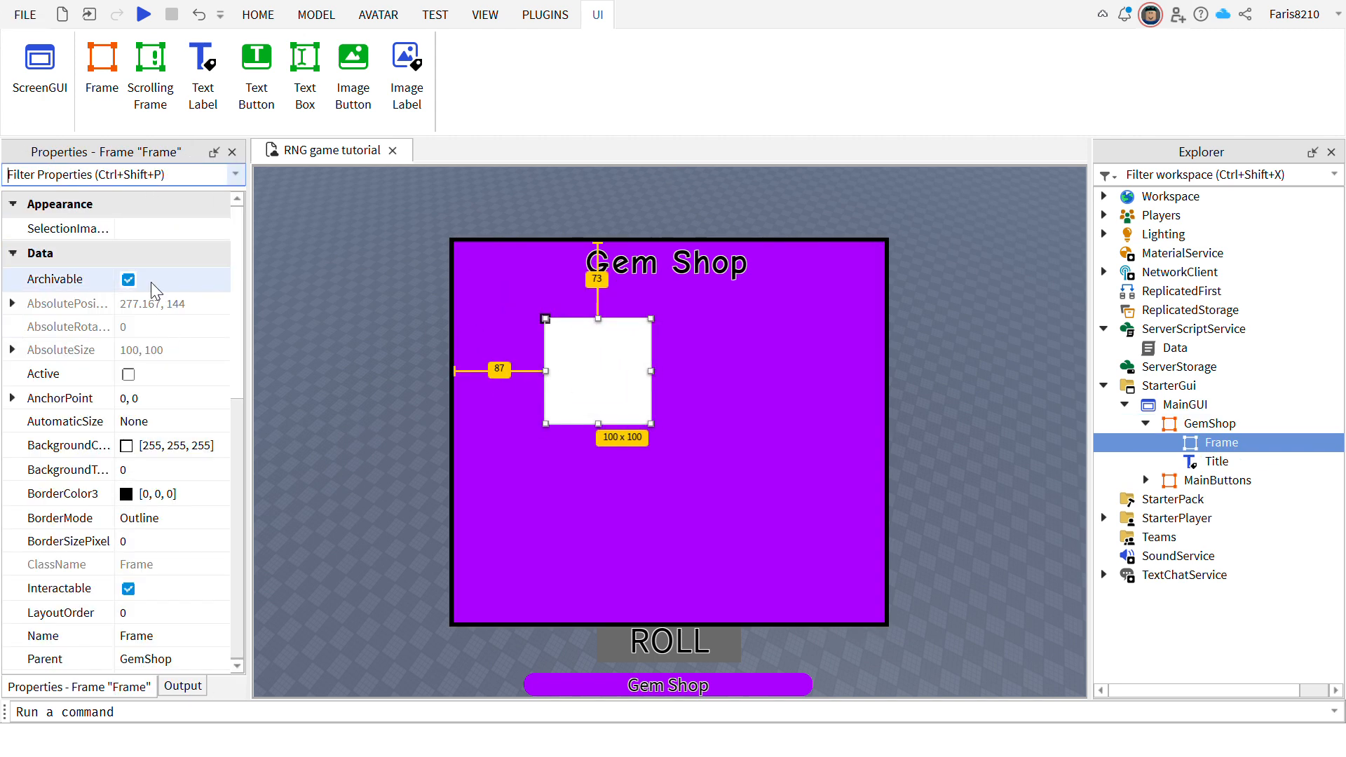
click(204, 400)
text(0.5, 0.5)
key(Return)
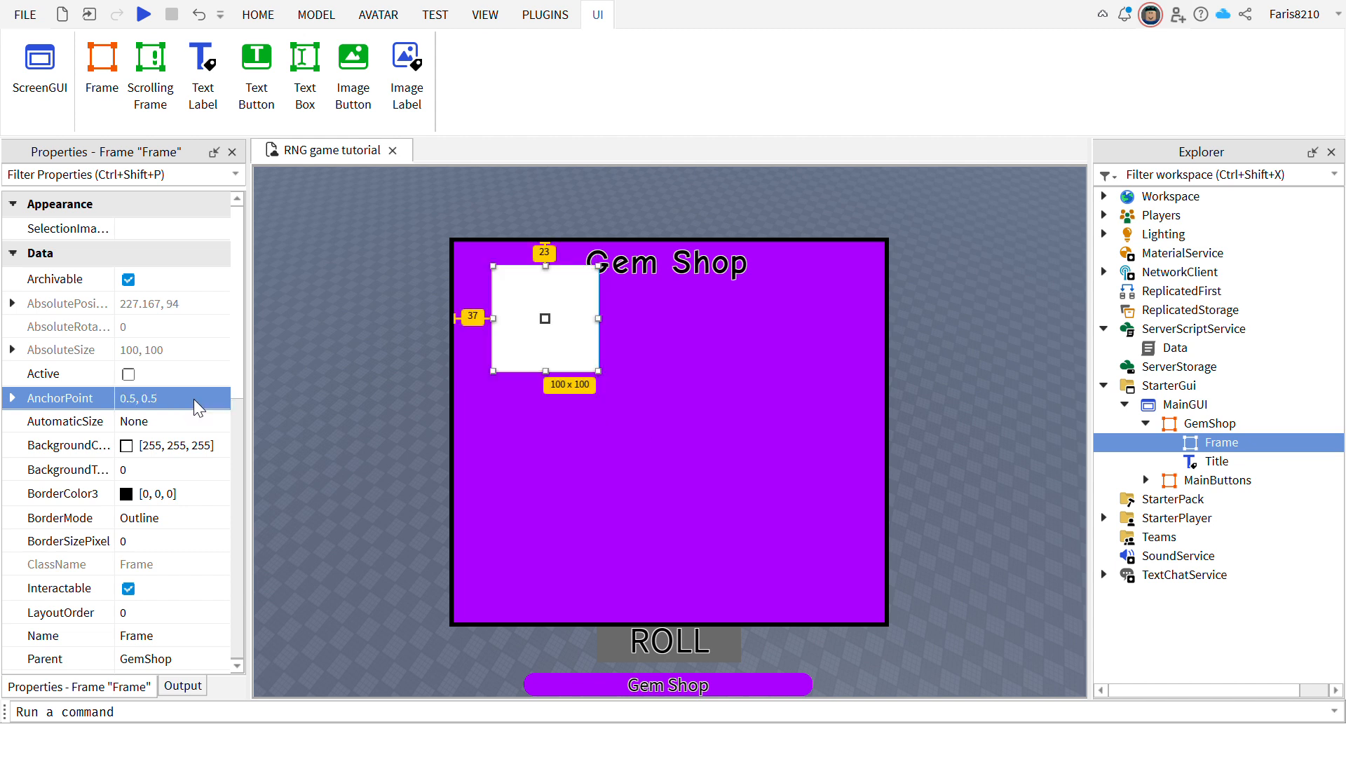
Set the new frame's Size to {1, 0},{0.01, 0} and move it just below the Gem Shop title, spanning the window's width.
click(140, 174)
text(si)
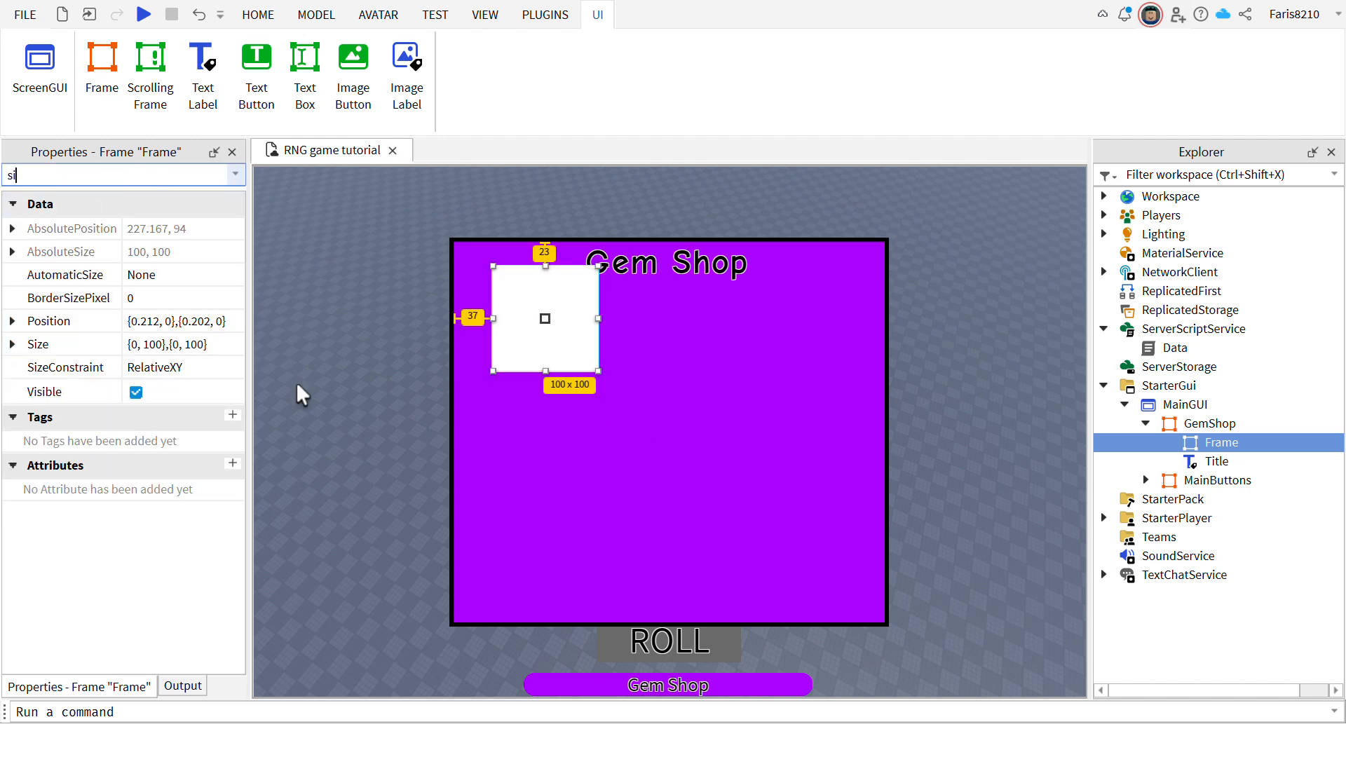
click(211, 346)
text(1)
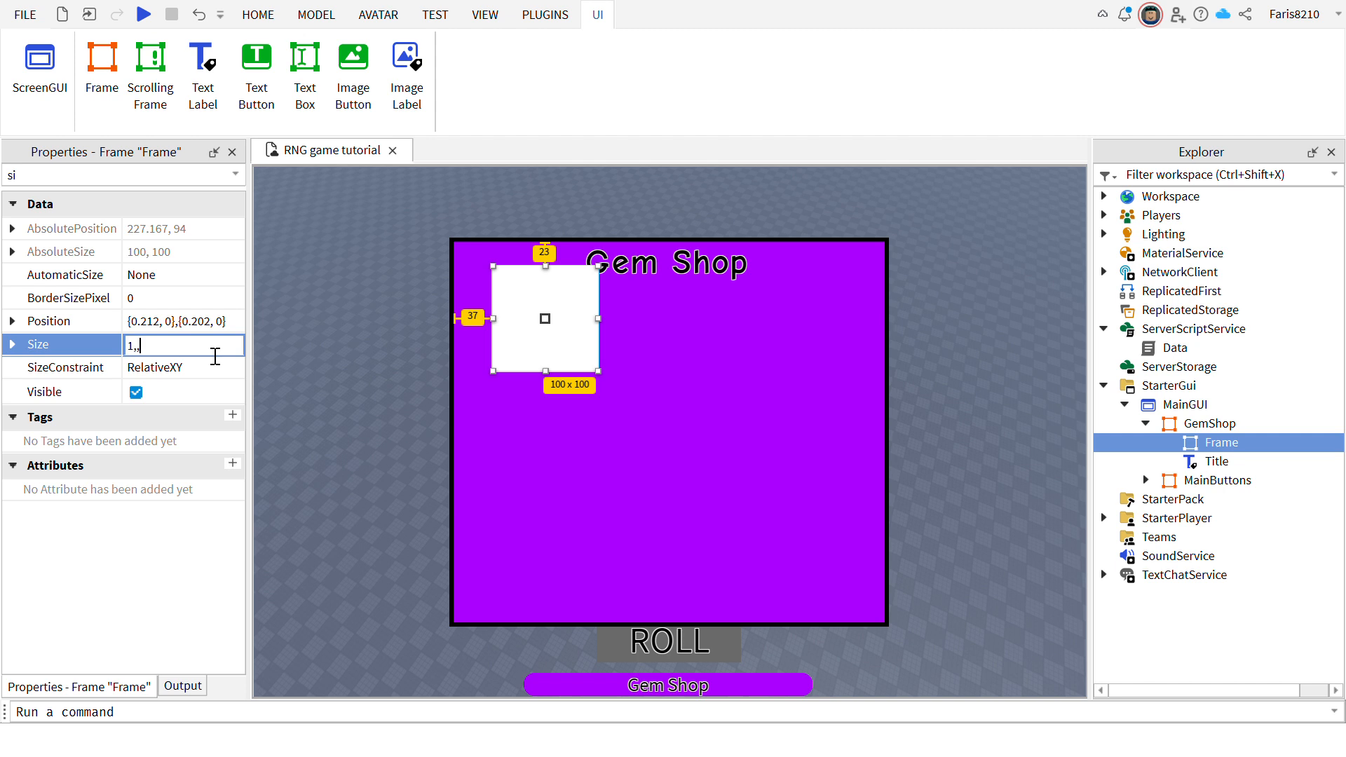
text(, 0},{0.01)
key(Return)
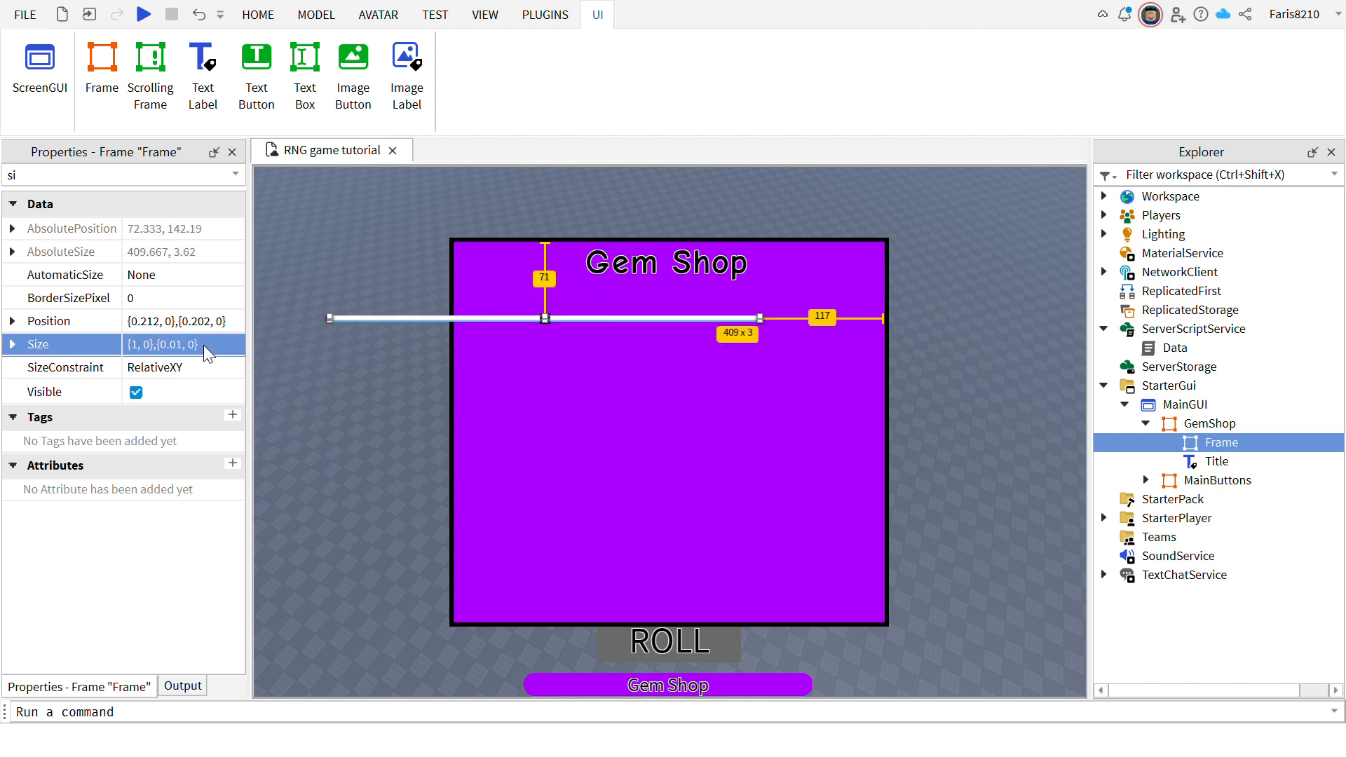
click(610, 357)
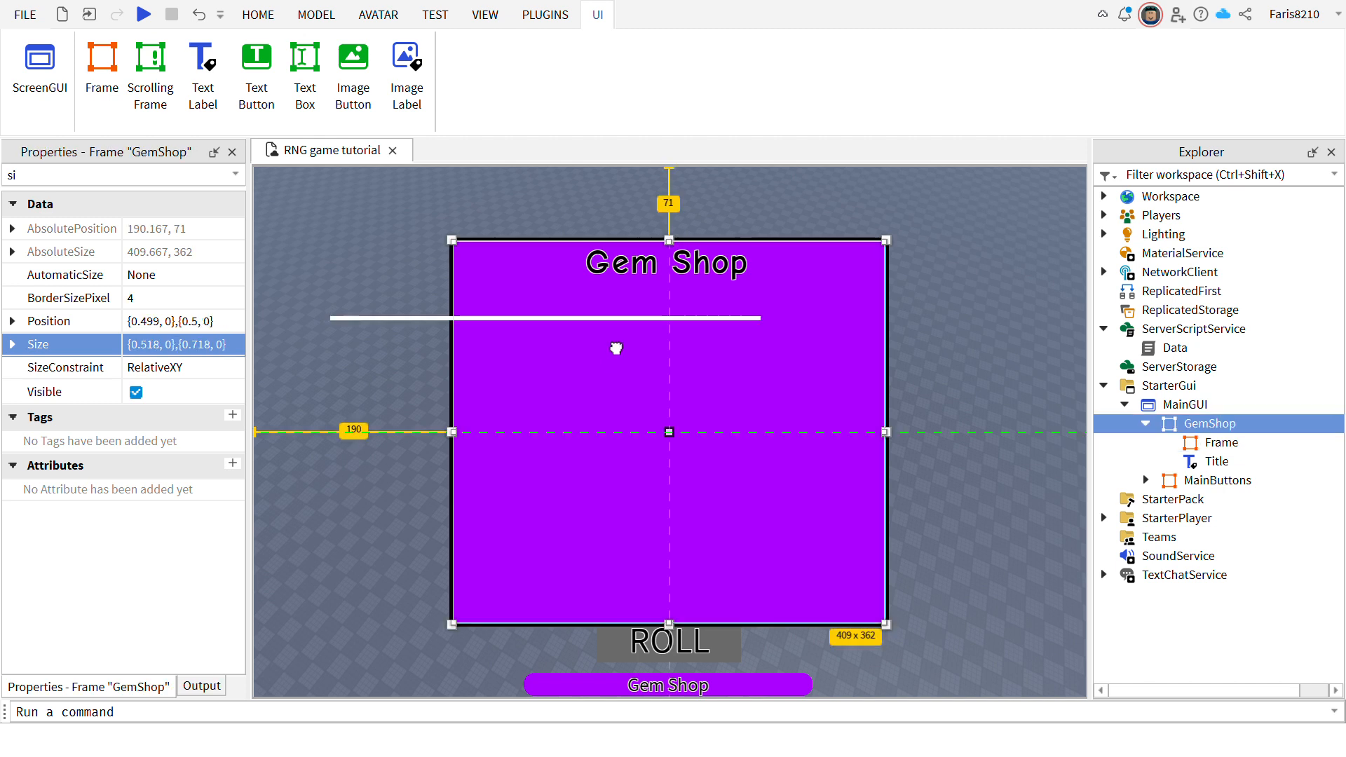
drag(609, 320, 729, 328)
Clear the property filter, set the divider frame's BorderSizePixel to 2 and its background colour to black.
click(82, 177)
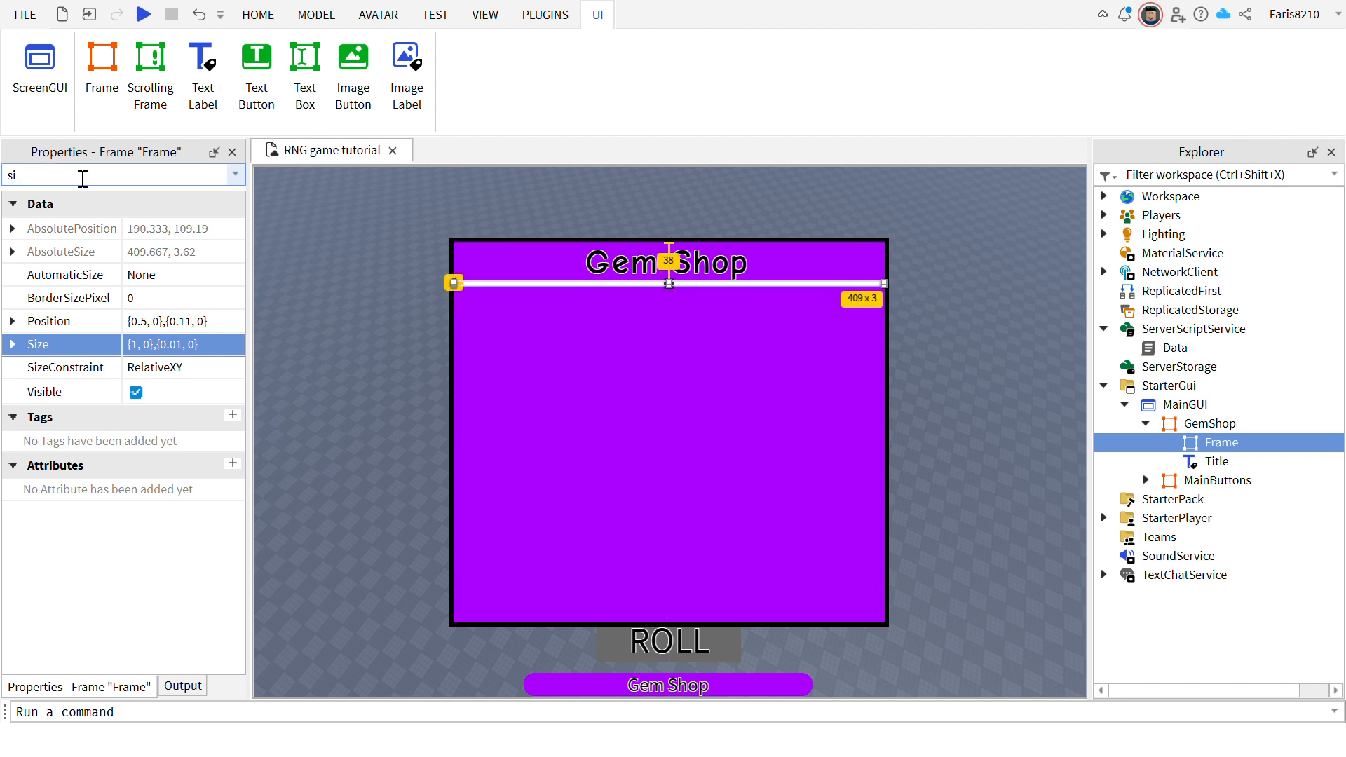
key(BackSpace)
key(BackSpace)
click(189, 546)
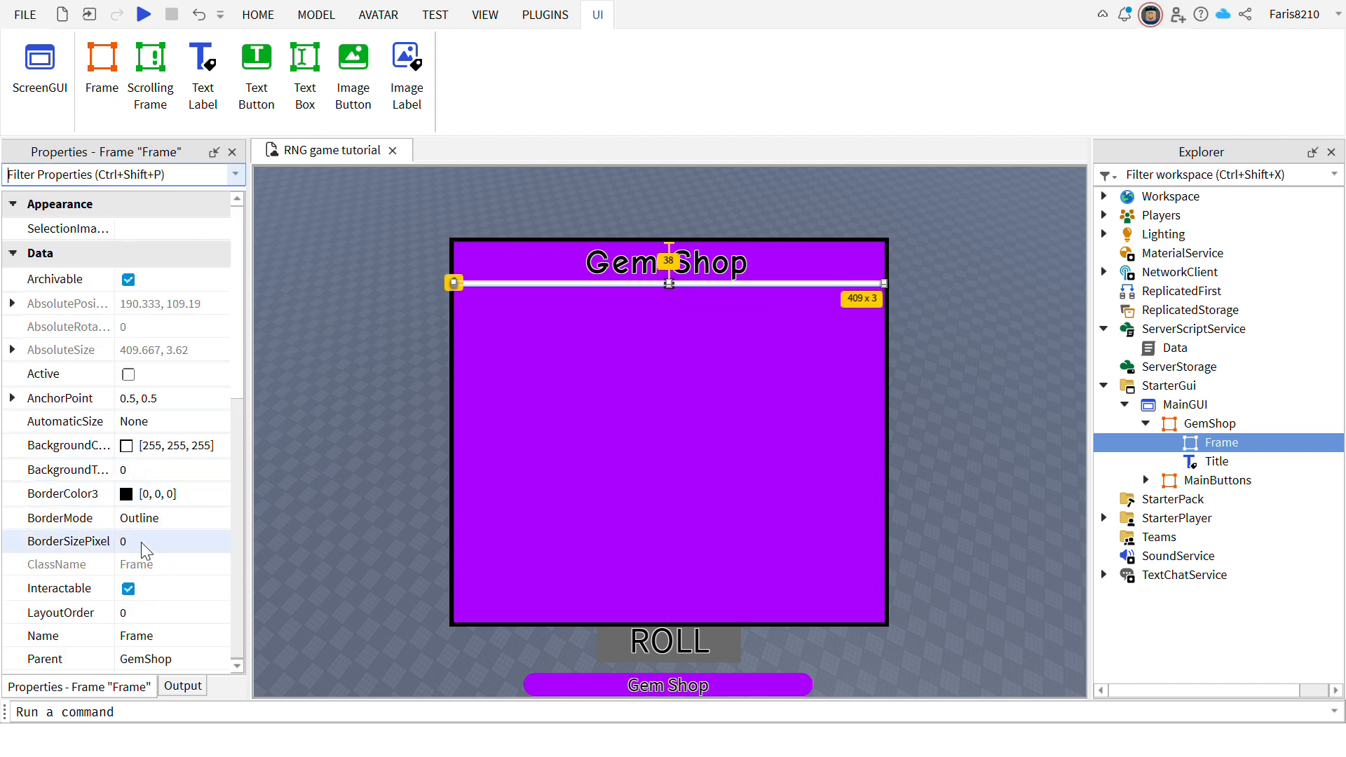
text(2)
key(BackSpace)
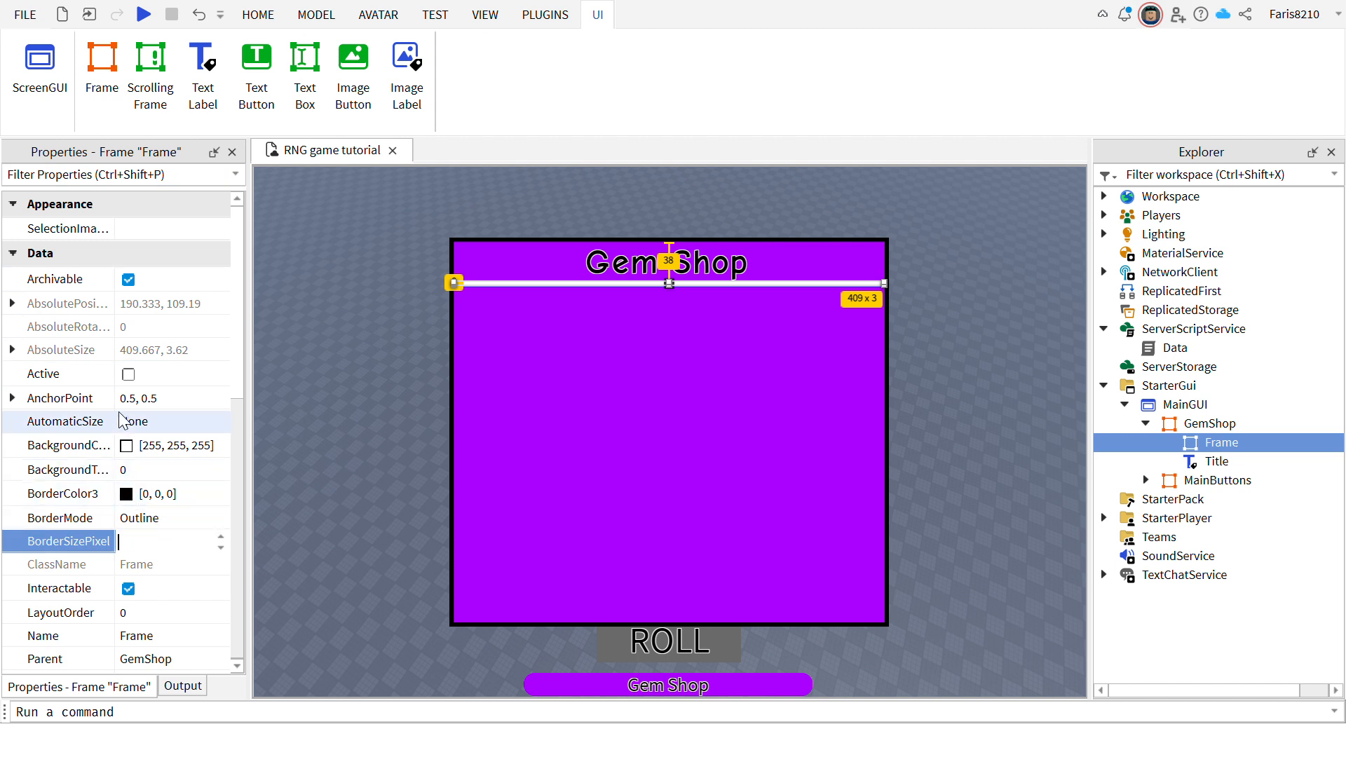
click(116, 447)
click(422, 214)
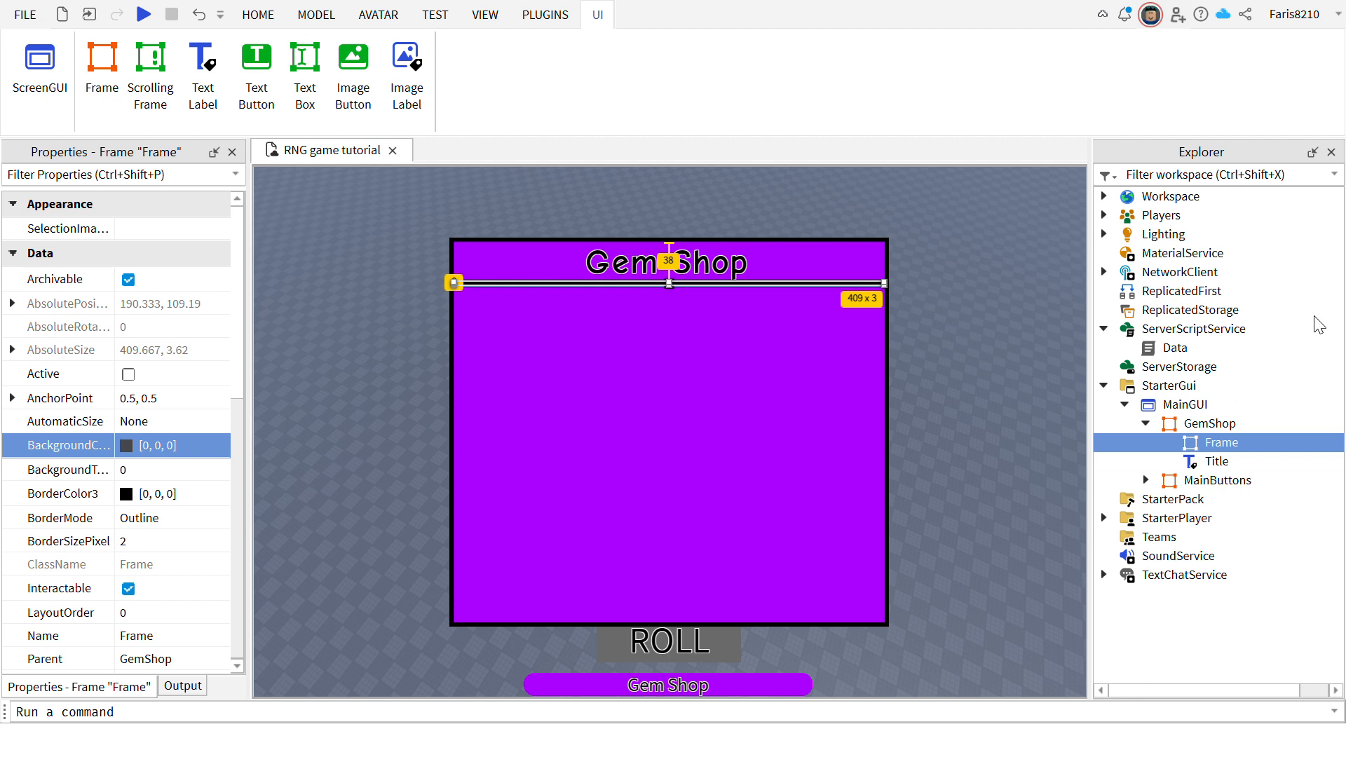
click(929, 501)
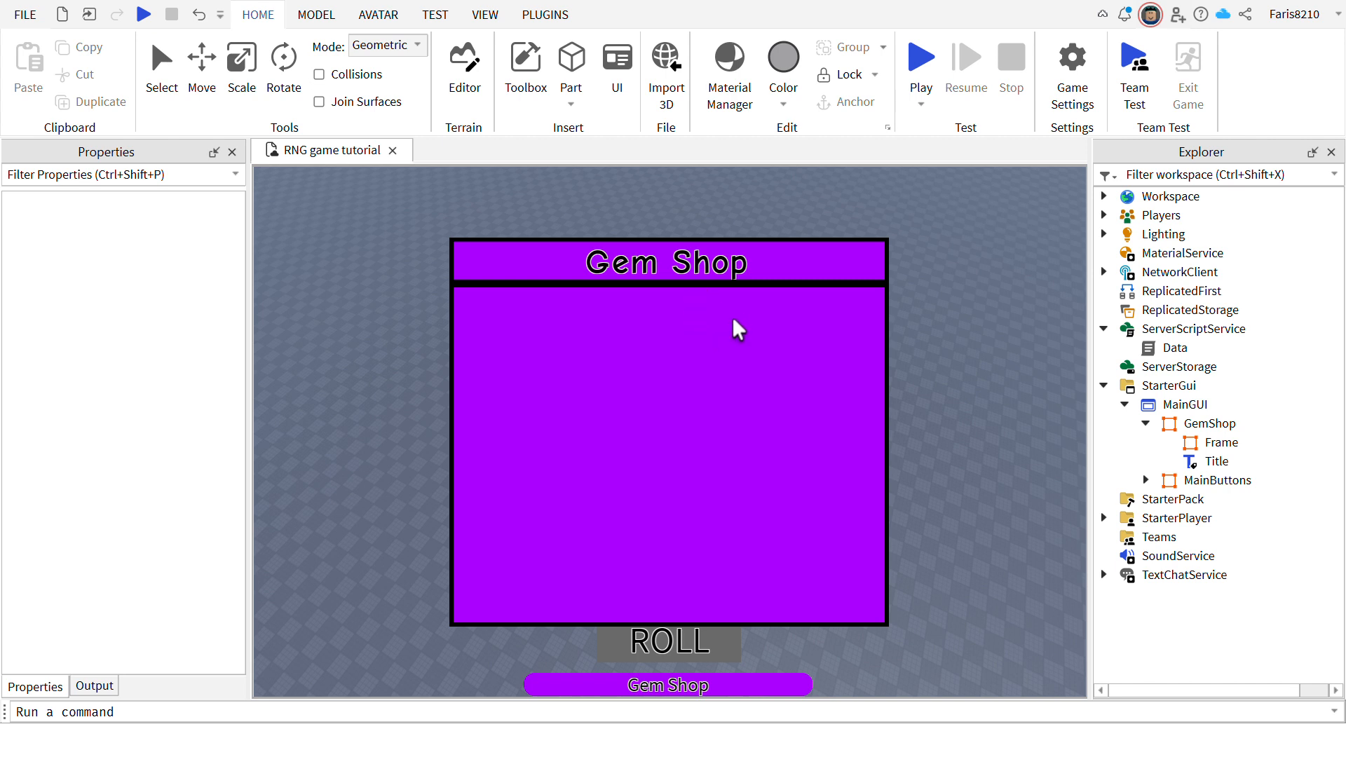
click(1255, 443)
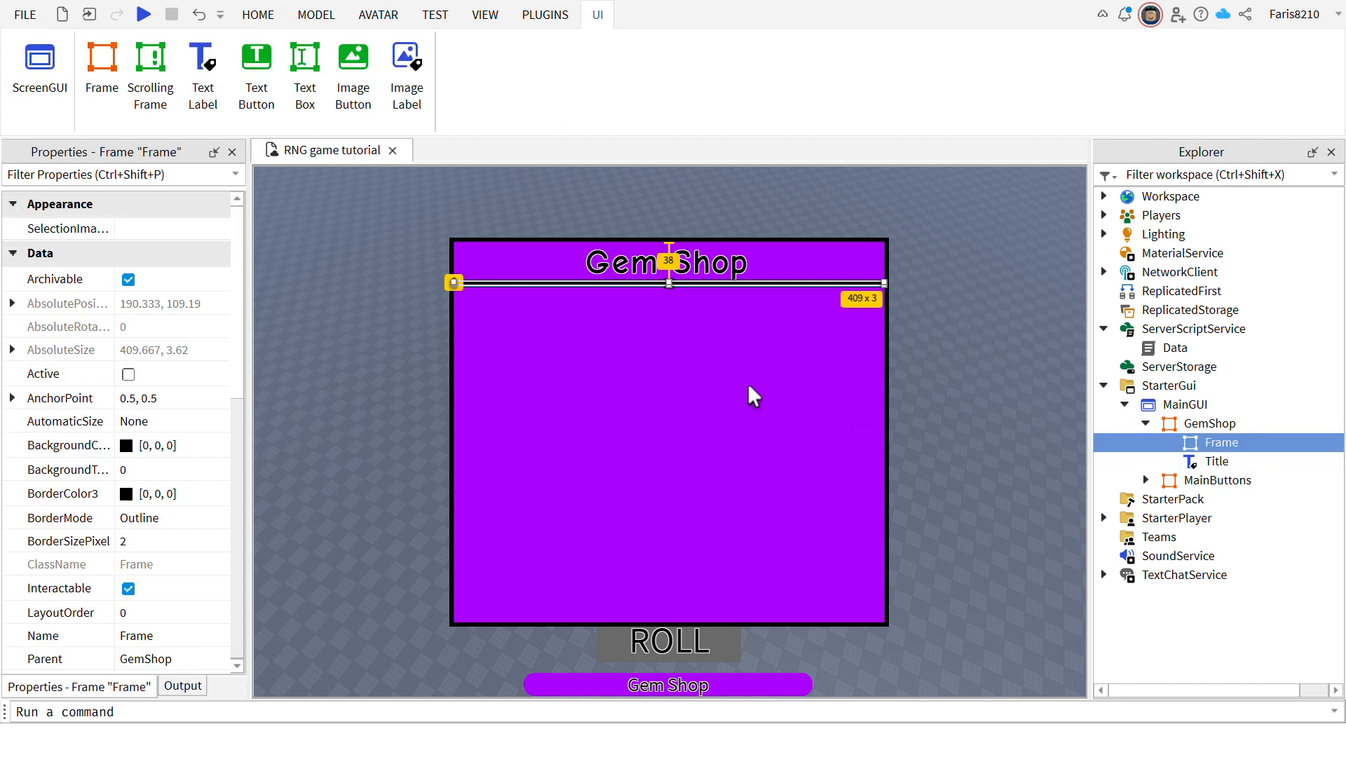
click(1001, 502)
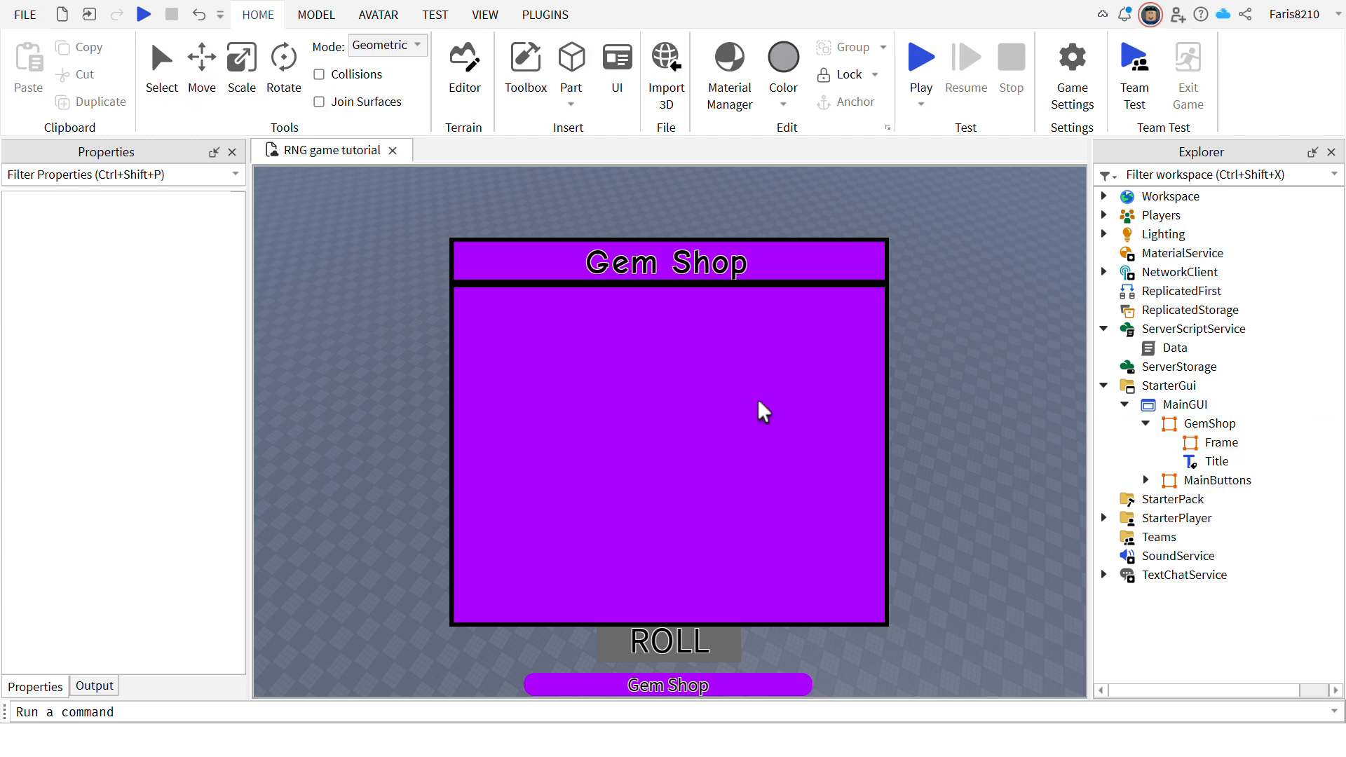
Set the GemShop frame's BorderSizePixel to 6.
click(1204, 424)
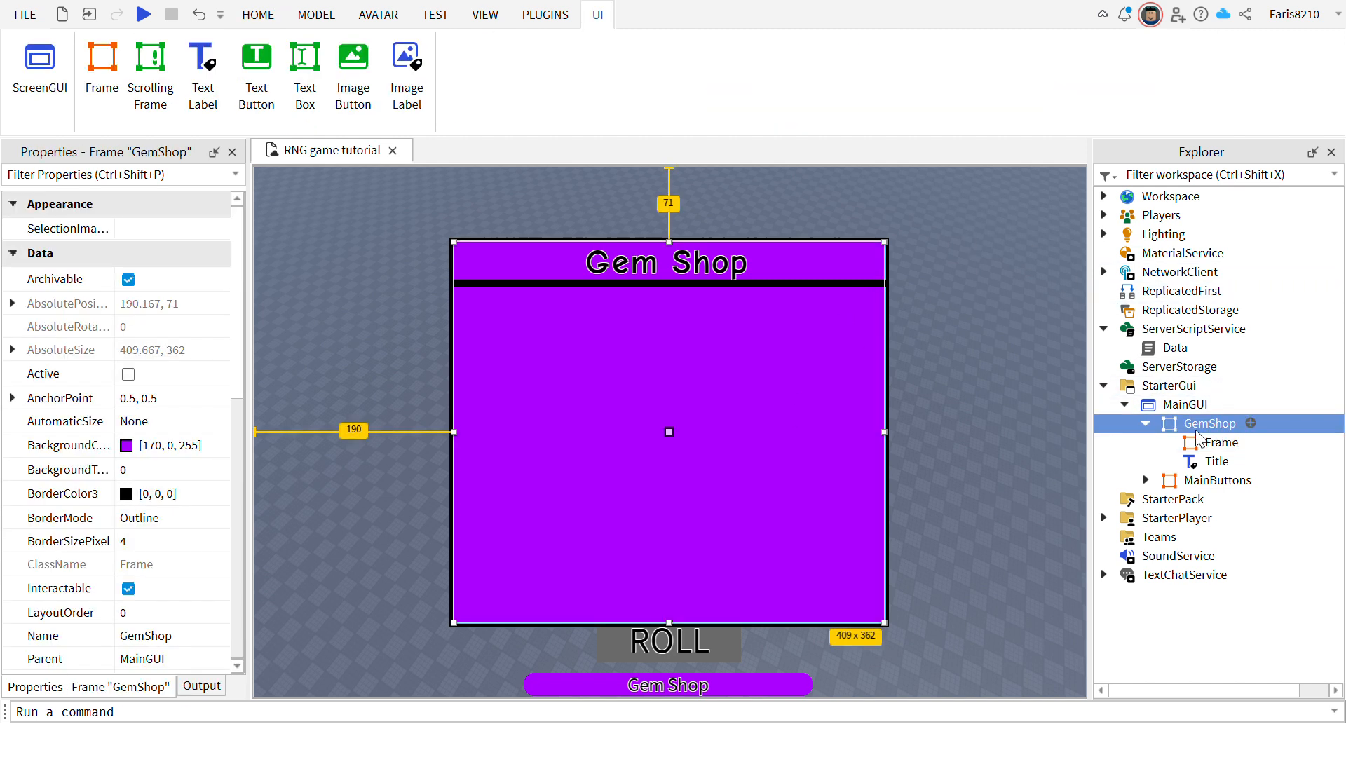
click(138, 544)
text(6)
key(Return)
click(408, 357)
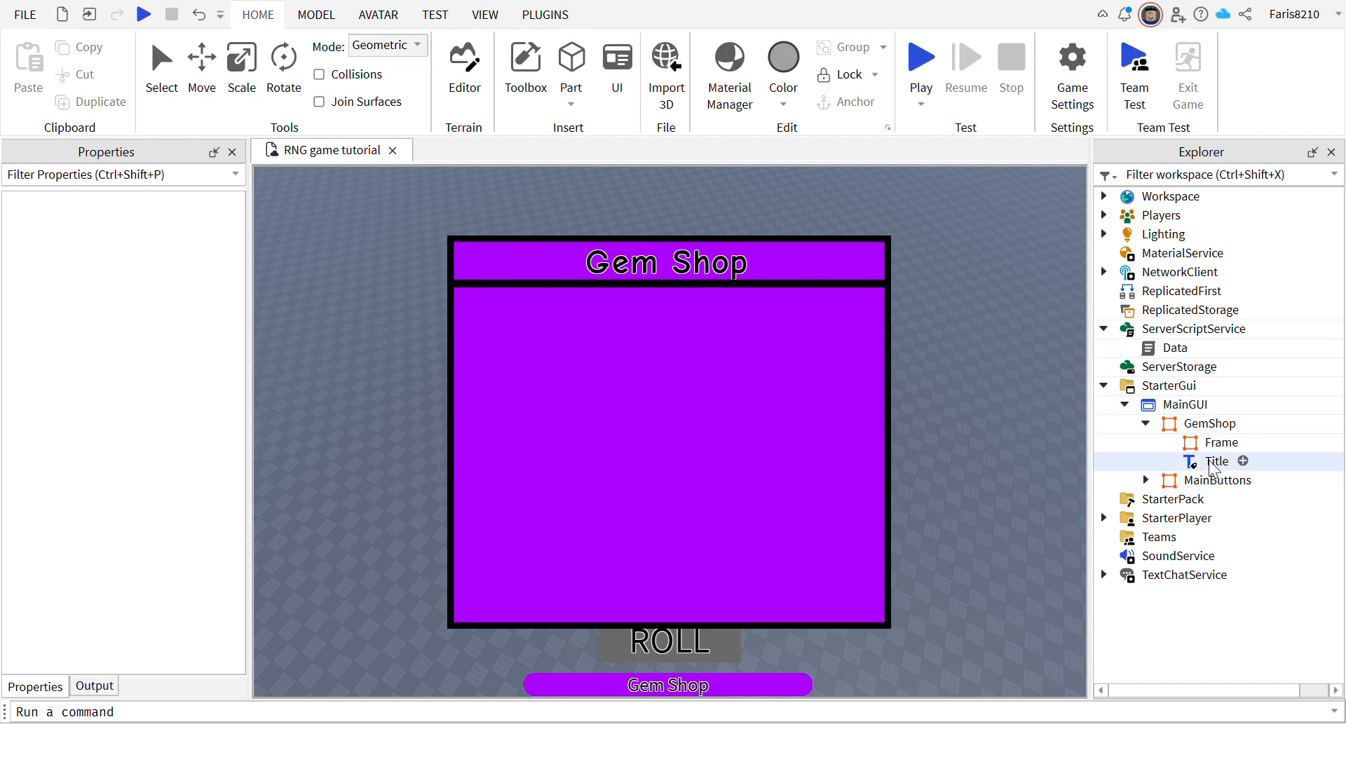
Rename the divider frame under the title as Border.
click(1218, 444)
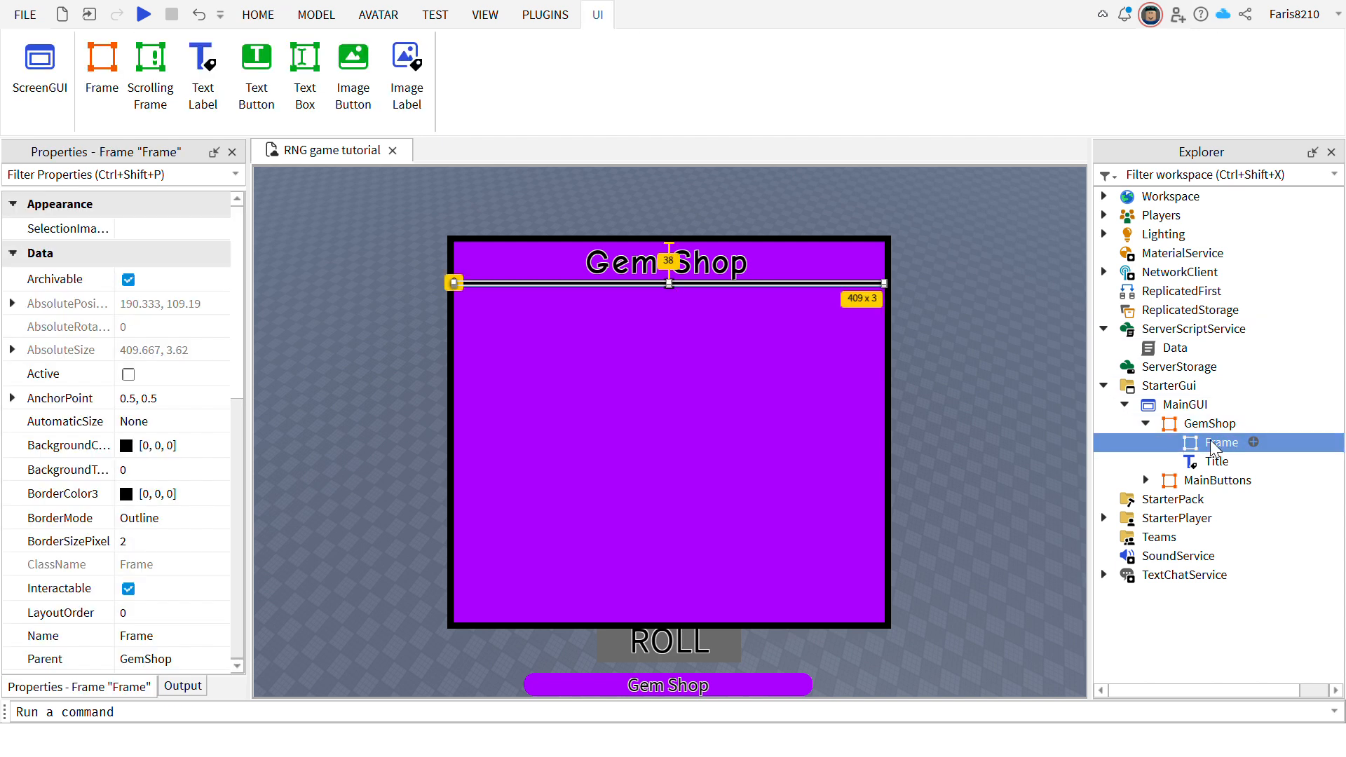
click(1212, 444)
text(Border)
key(Return)
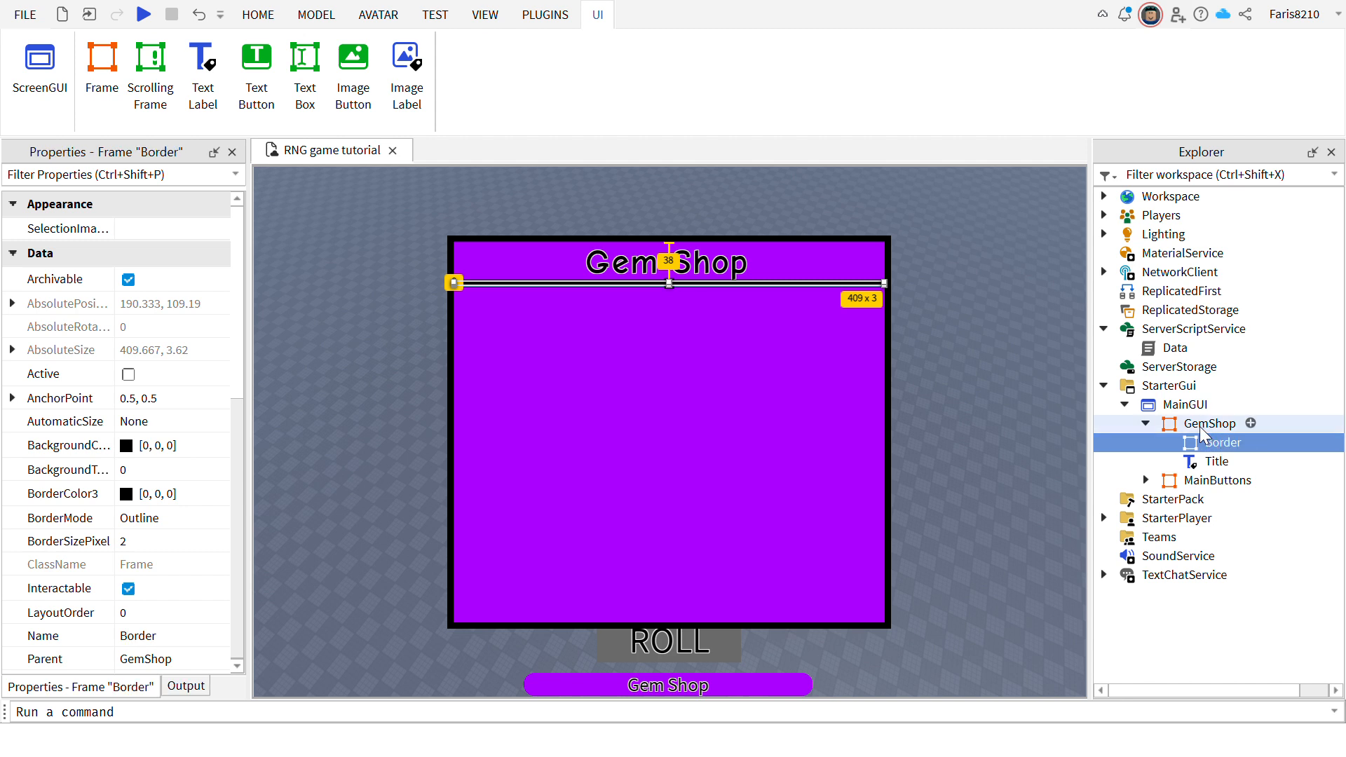
Duplicate Border, stretch the copy over the area below the divider to about 409 x 320 pixels, and set its background transparency to 1.
click(1202, 427)
click(1220, 443)
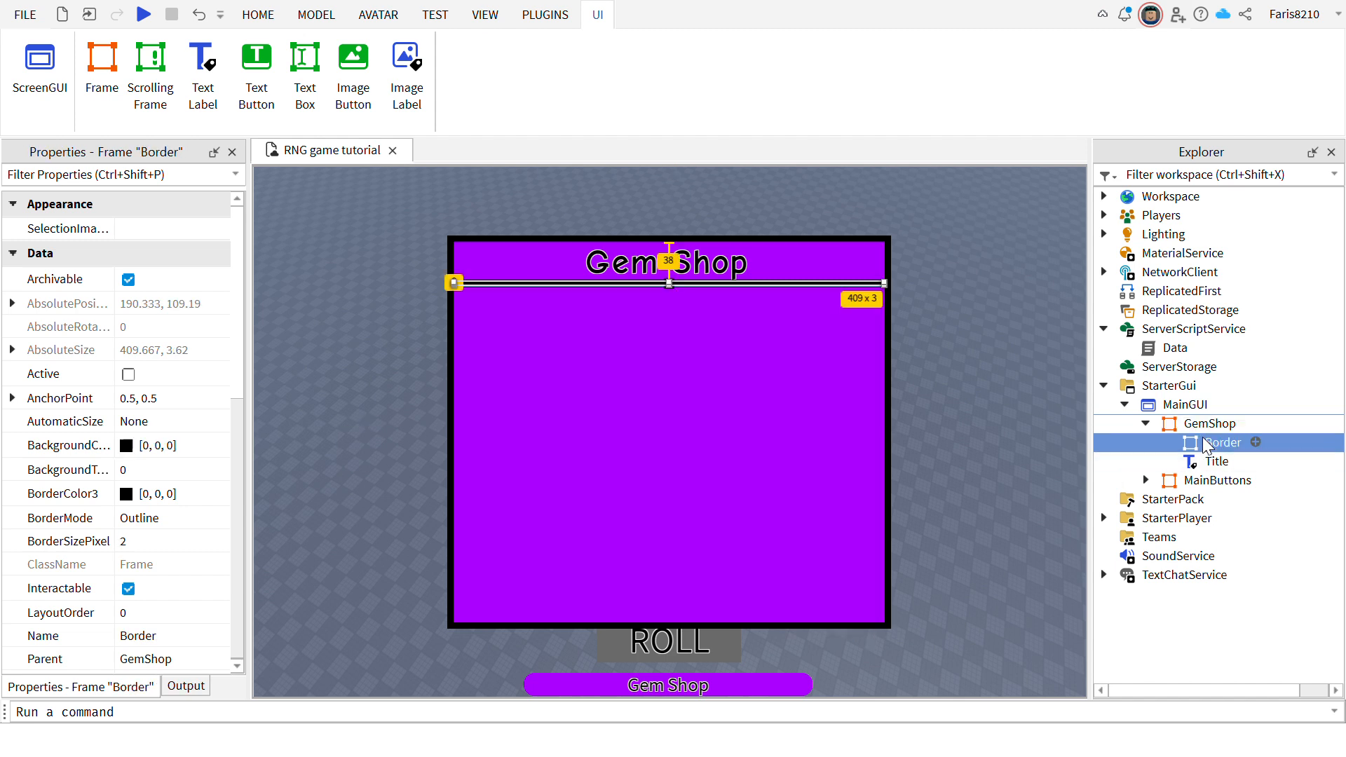
key(ctrl+d)
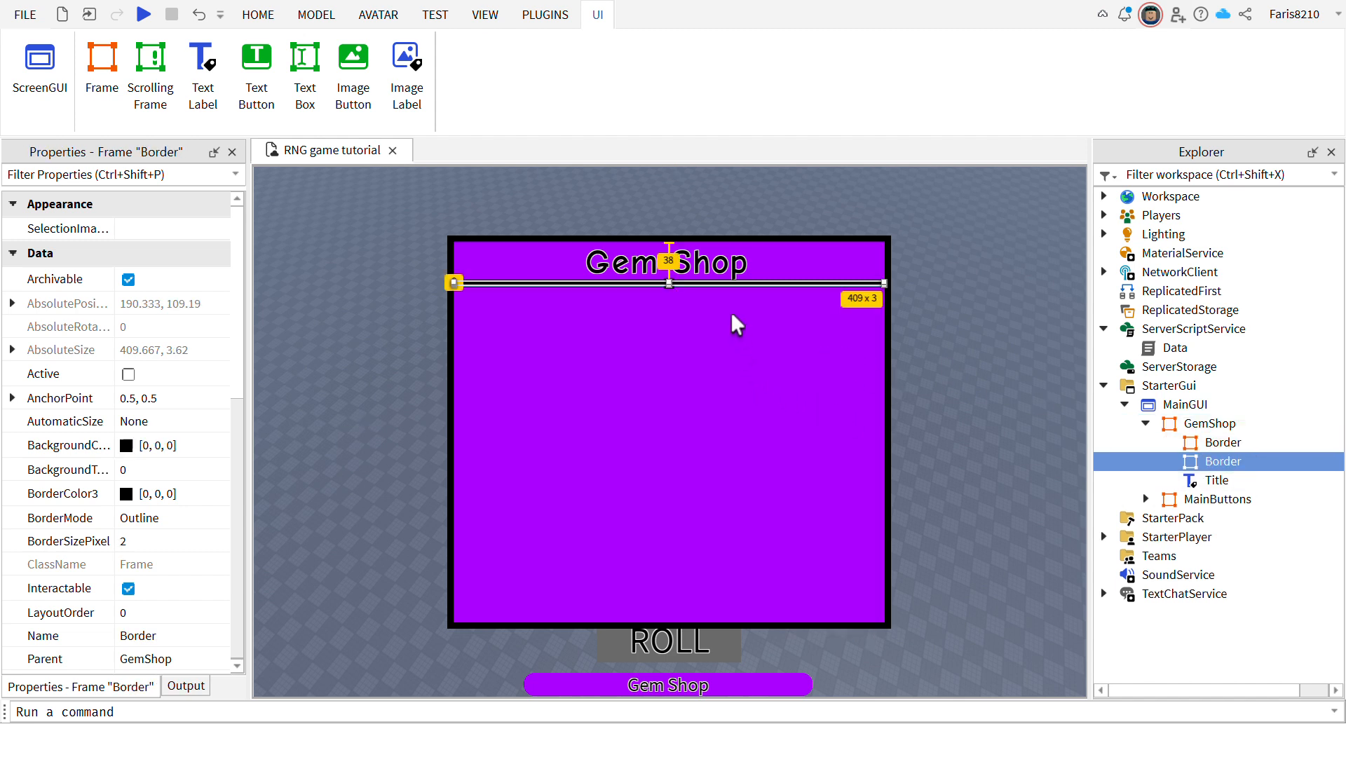
drag(729, 328, 711, 670)
click(164, 469)
text(1)
key(Return)
click(351, 449)
Rename the transparent copy of Border as Upgrades.
click(1177, 445)
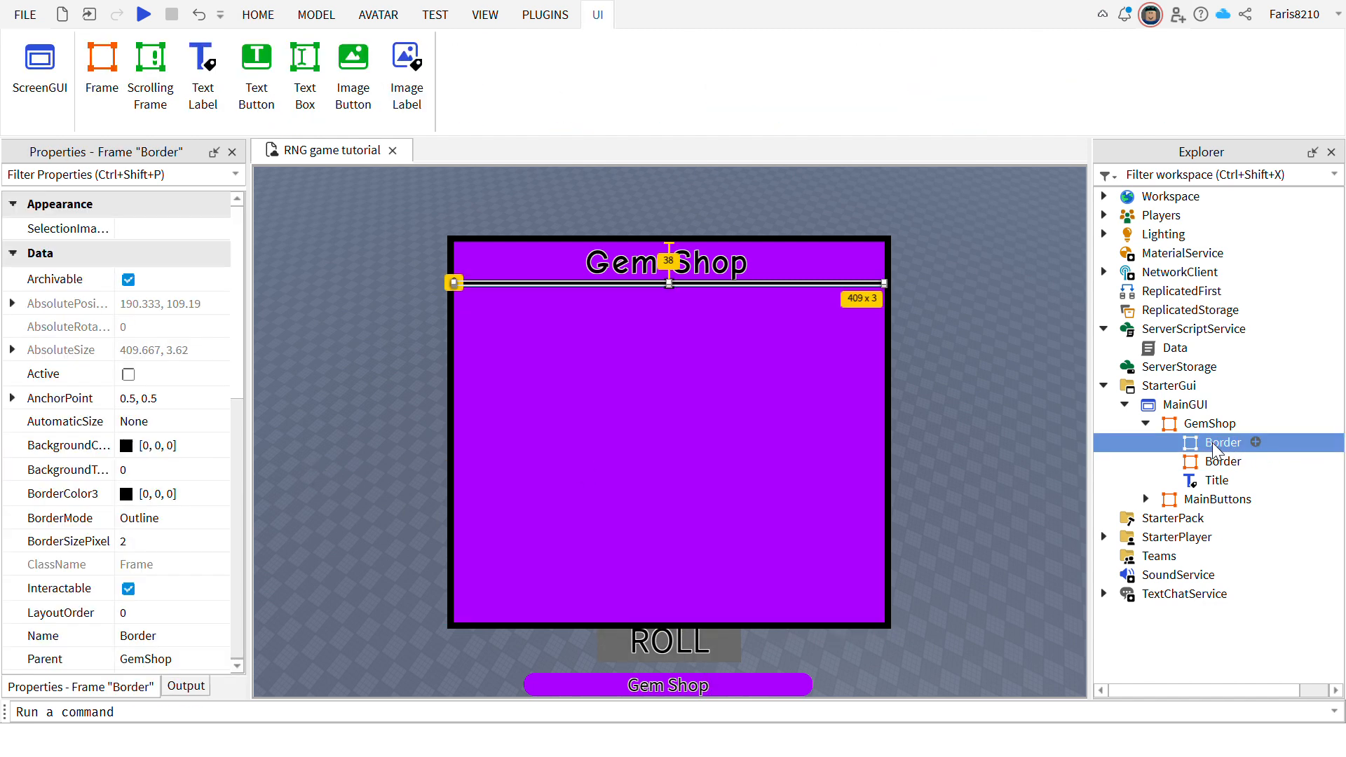
click(1255, 462)
click(1261, 462)
text(Upgrades)
key(Return)
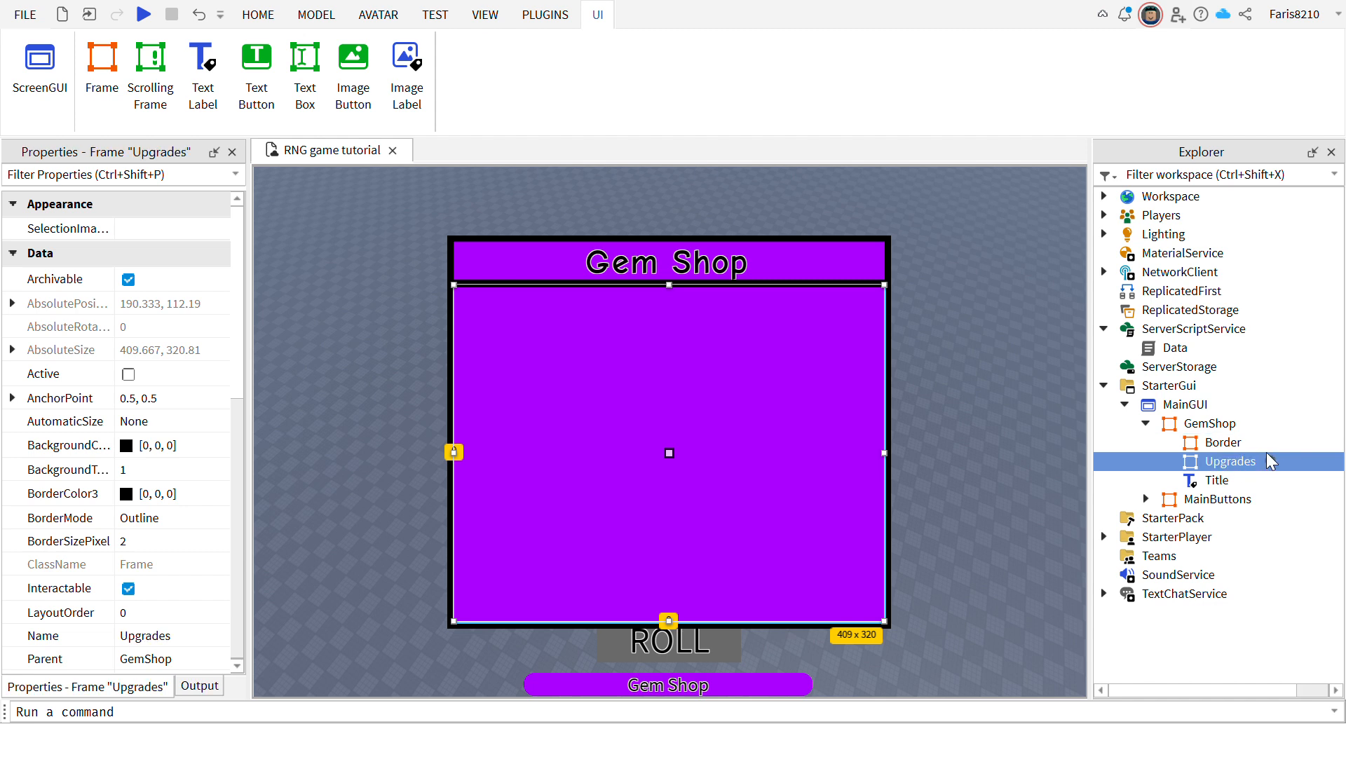
click(807, 445)
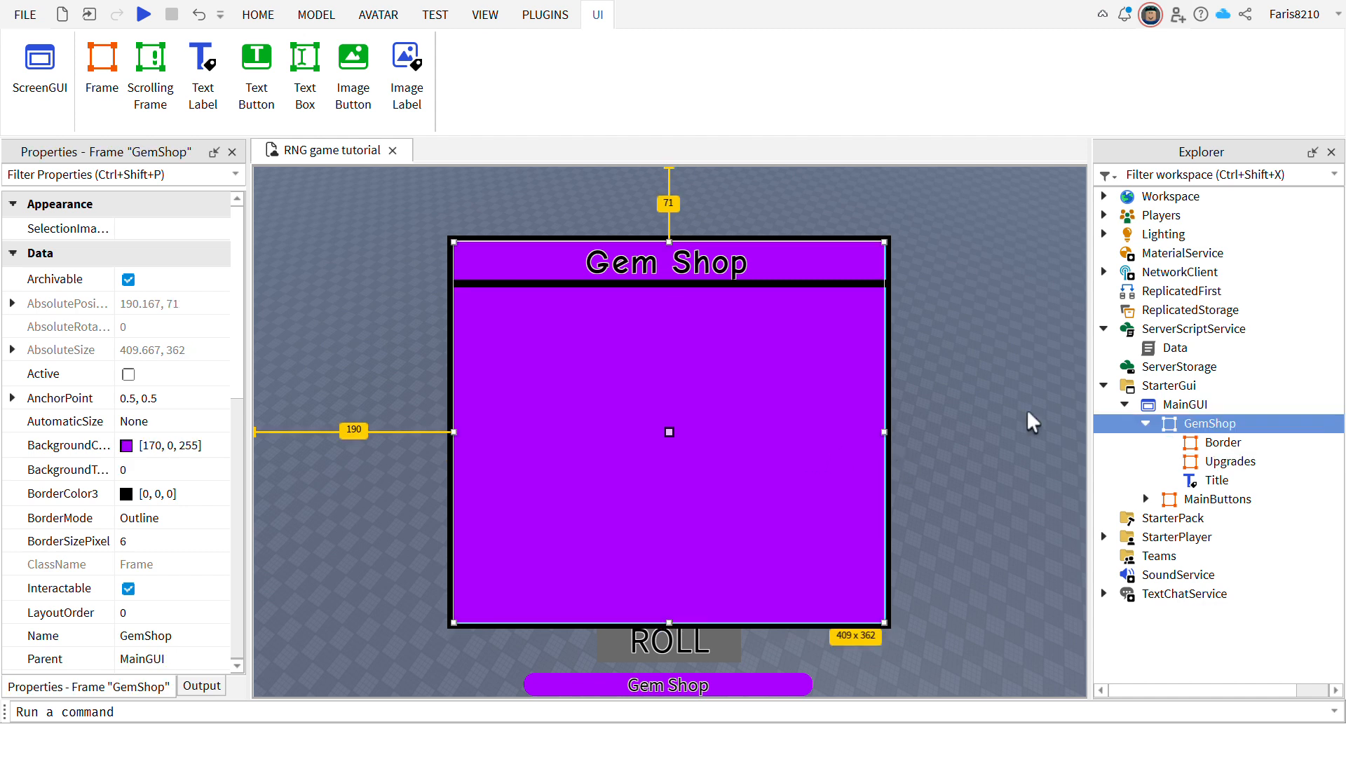
click(982, 417)
Add a frame inside Upgrades, place it near the upper-left corner, and set its AnchorPoint to 0.5, 0.5.
click(1232, 462)
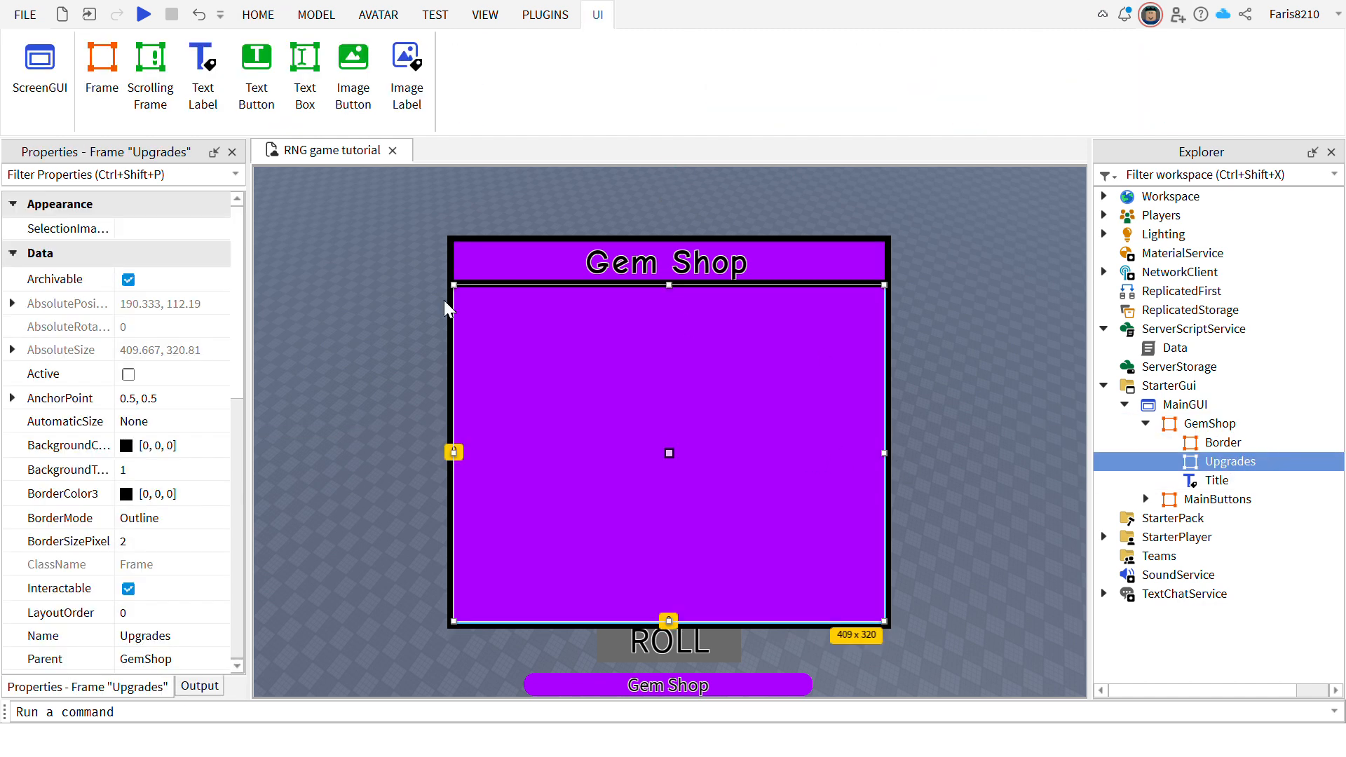
click(102, 66)
drag(530, 355, 554, 376)
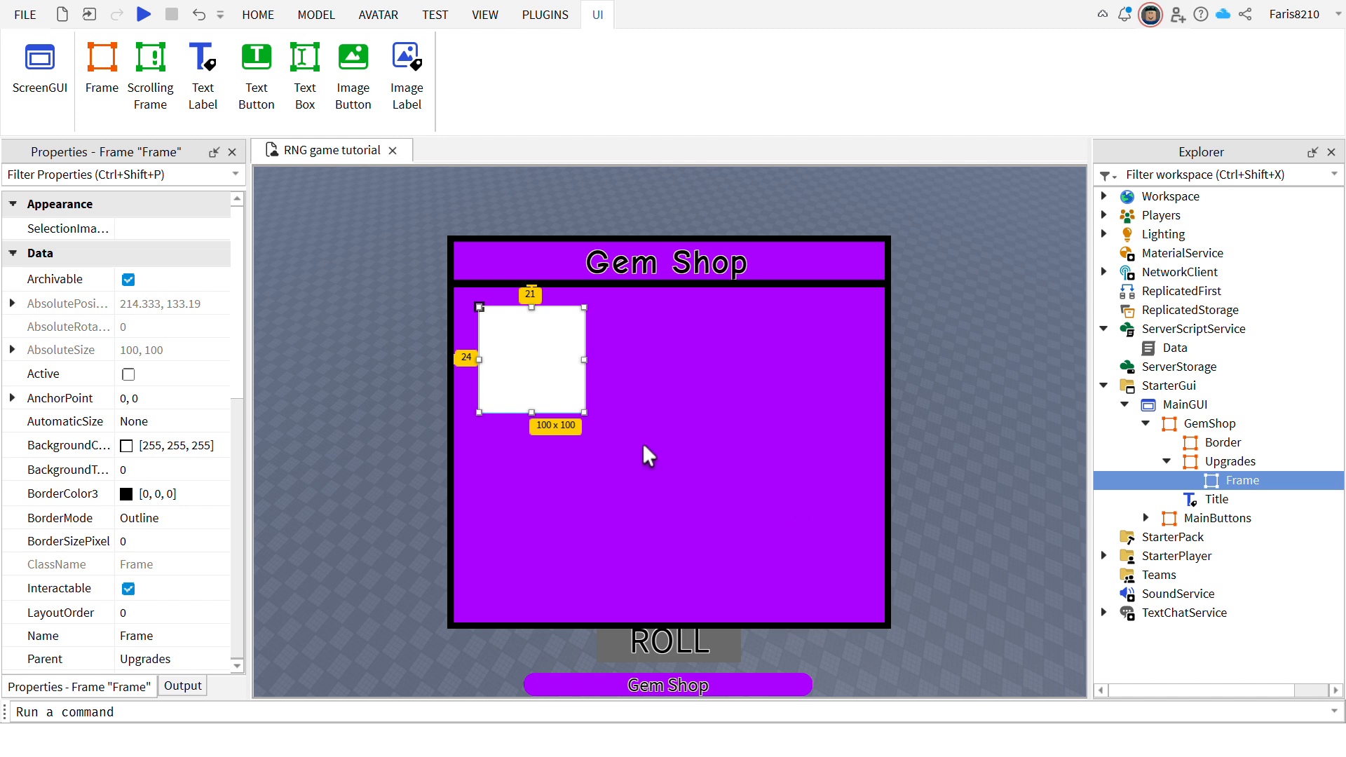
click(125, 398)
text(0.5, 0.5)
key(Return)
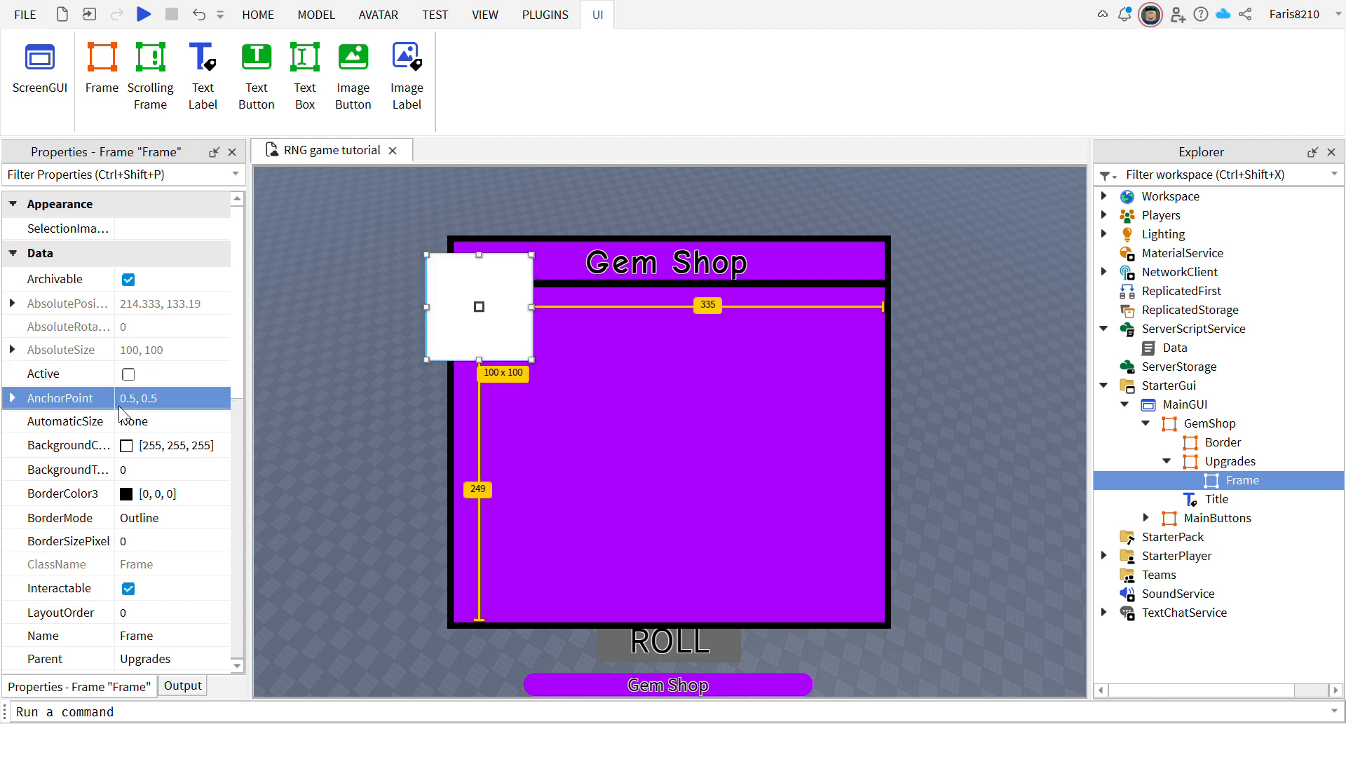
Give the frame a scale-based size of 0.1 by 0.1 and stretch it into a centred bar of about 394 x 67 pixels atop Upgrades.
click(125, 181)
text(si)
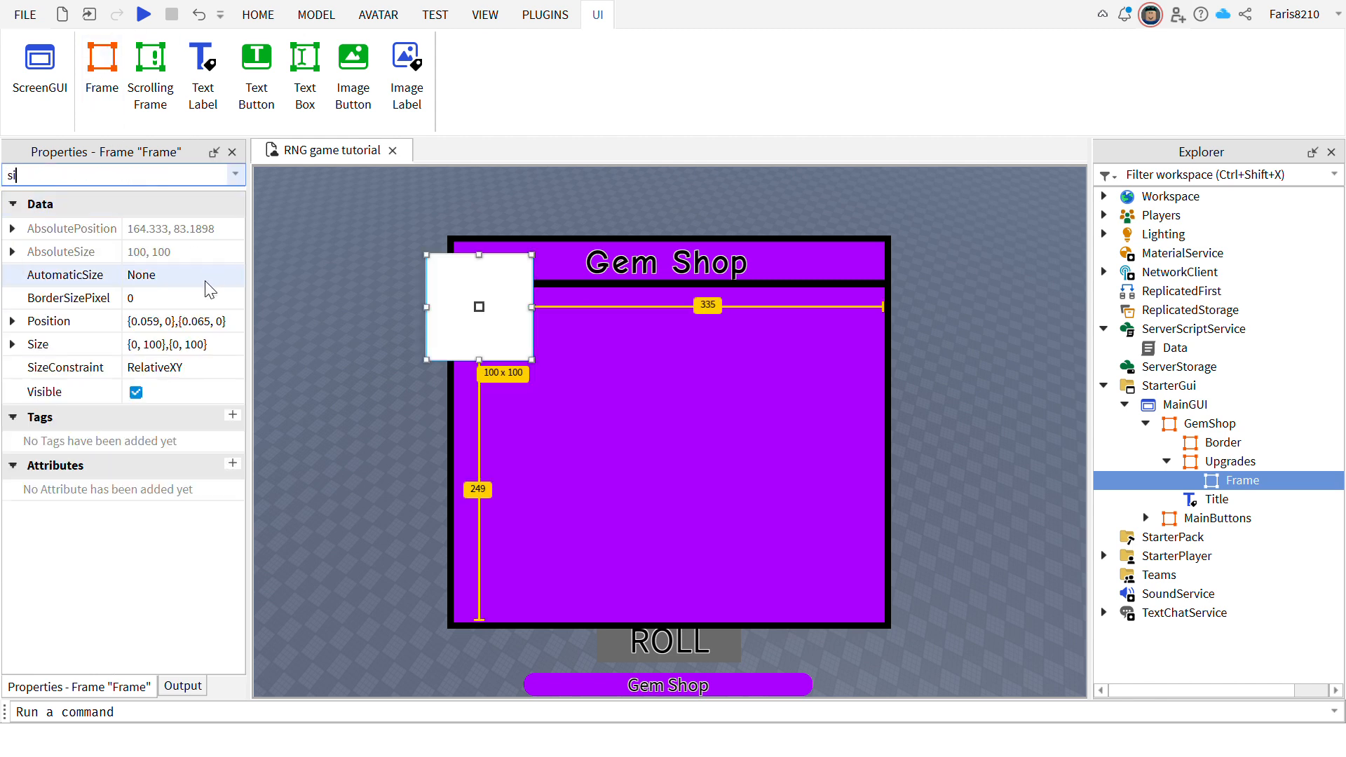
click(180, 343)
text(.1,)
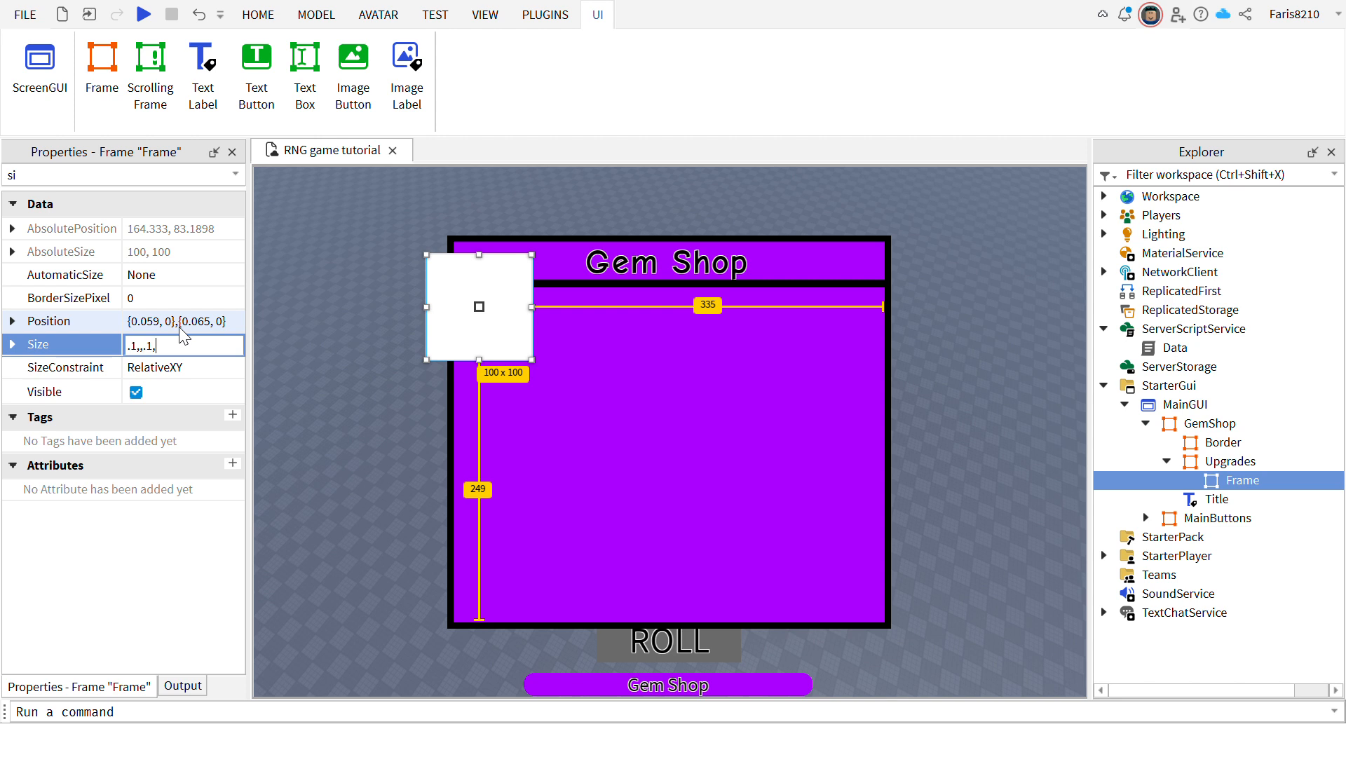
text( 0},{0.1,)
key(Return)
drag(511, 337, 899, 403)
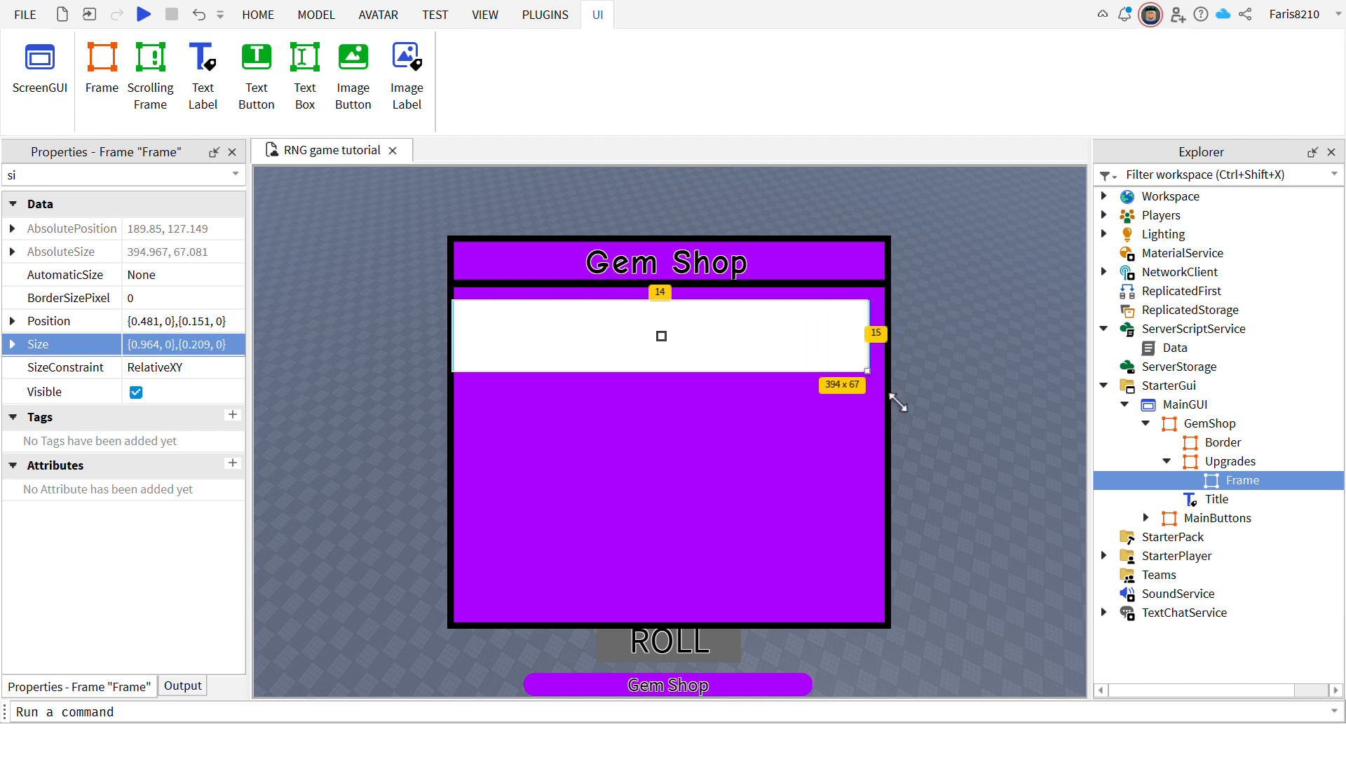
drag(818, 369, 820, 369)
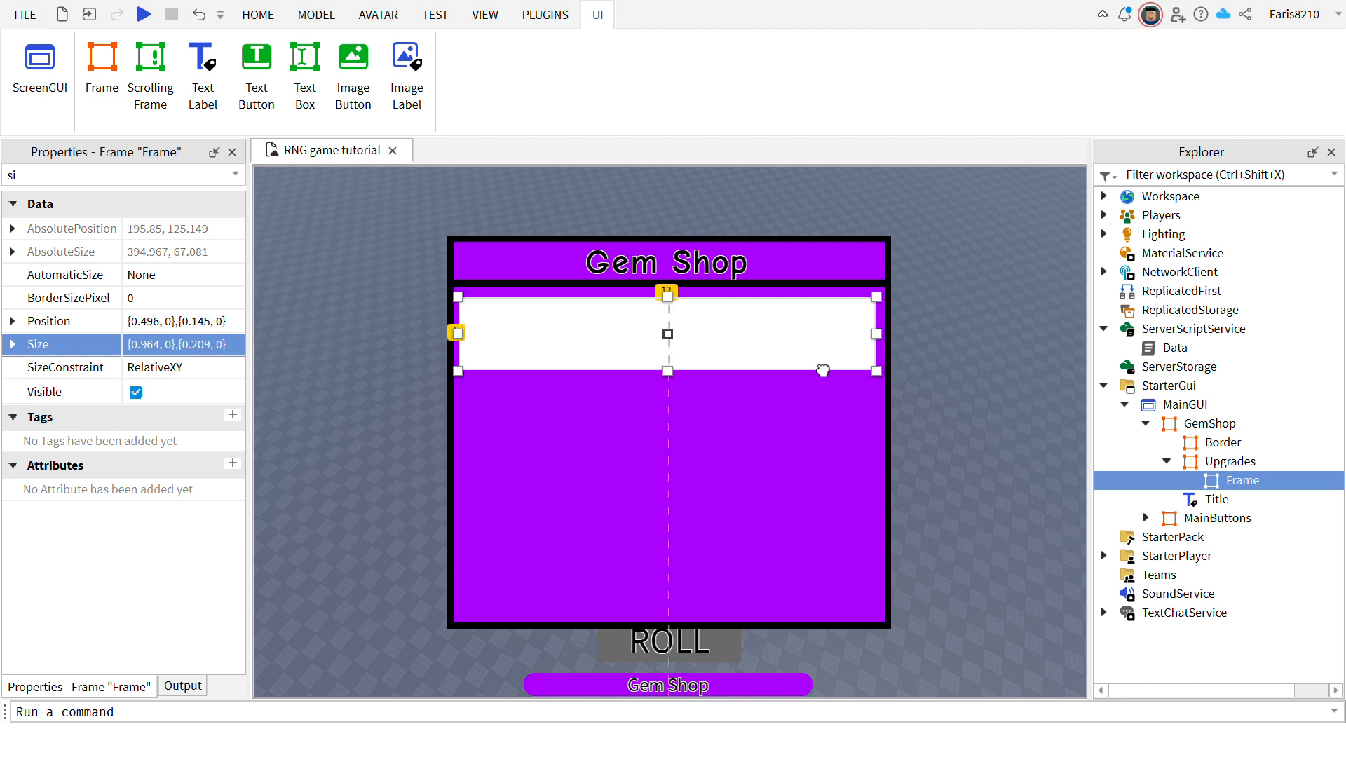
Clear the property filter and set the bar frame's background colour to black.
click(144, 175)
key(BackSpace)
key(BackSpace)
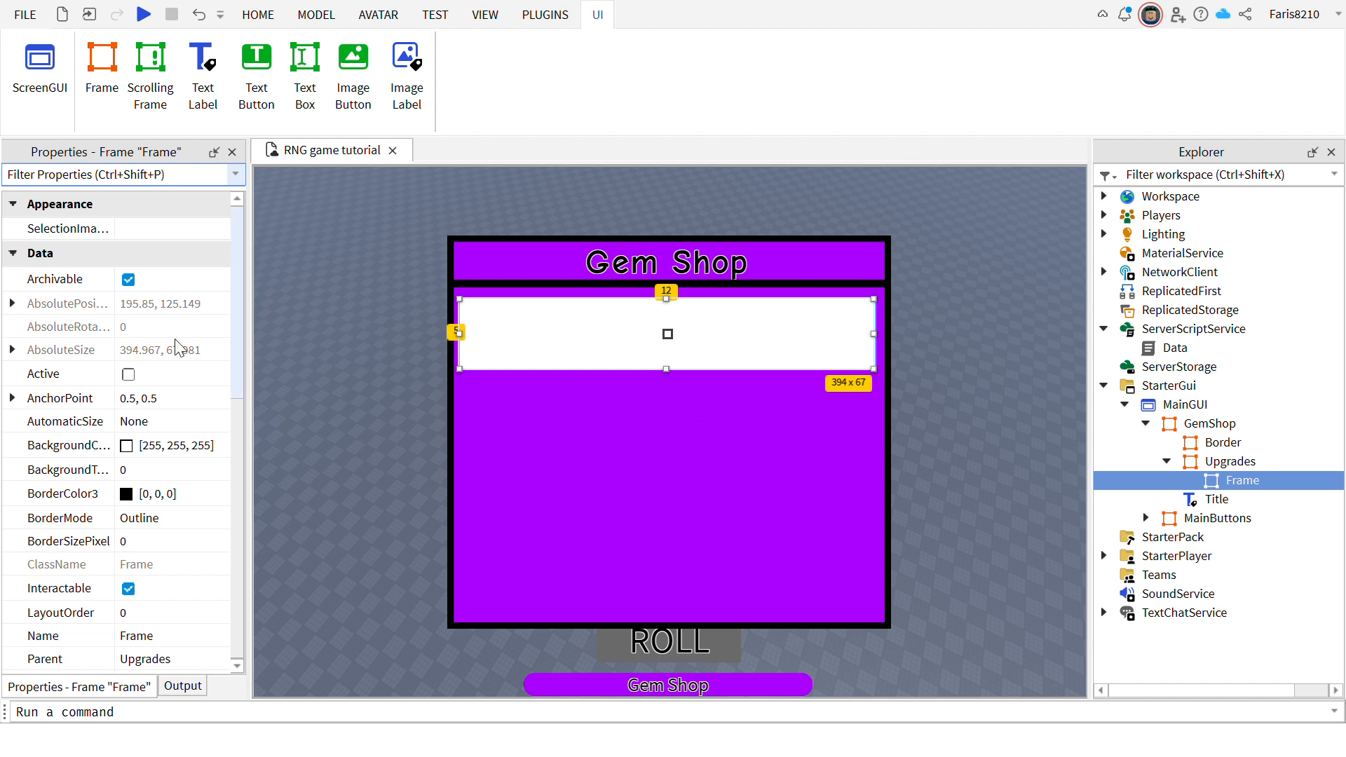
click(127, 446)
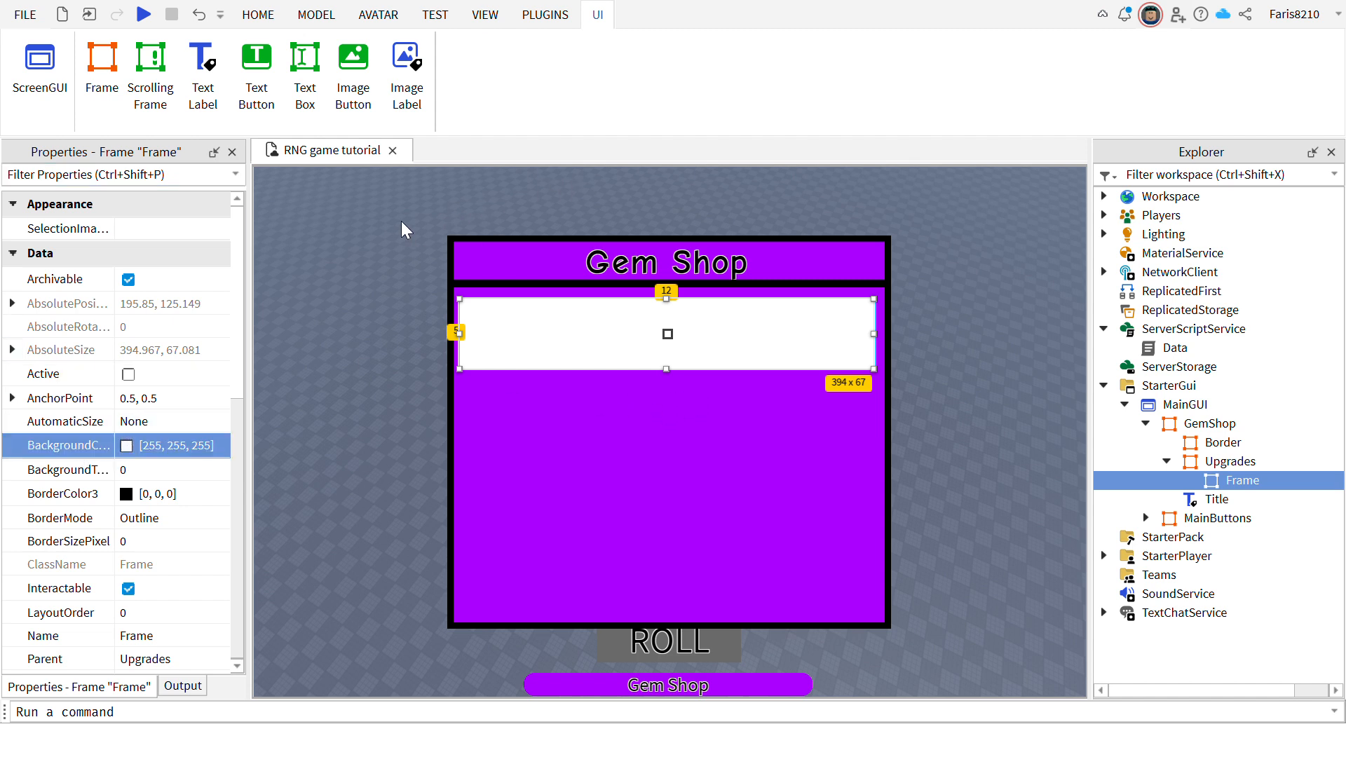
click(428, 220)
Rename the black bar frame inside Upgrades as Upgrade1.
click(133, 175)
double_click(1252, 480)
text(Upgrade1)
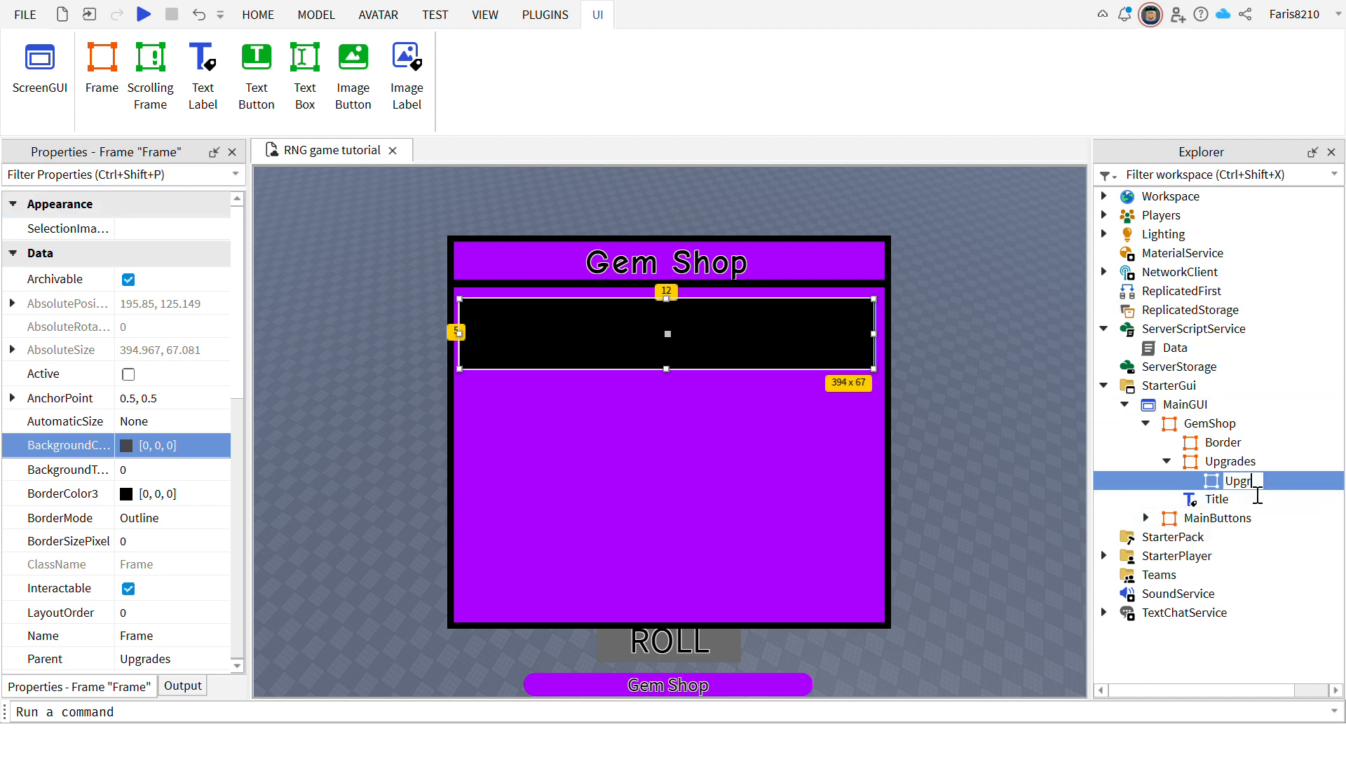
key(Return)
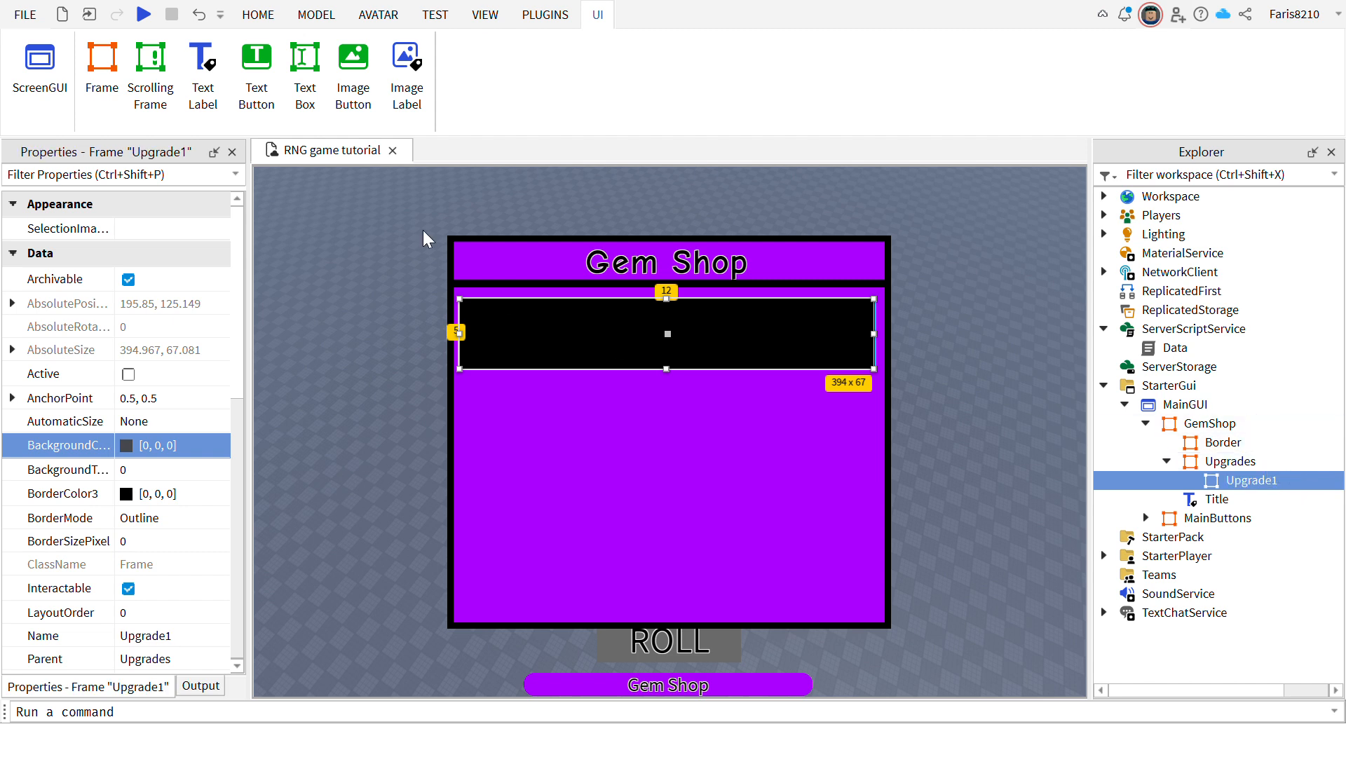
Add a text label inside Upgrade1, set its AnchorPoint to 0.5, 0.5, and move it to the bar's upper-left area.
click(202, 70)
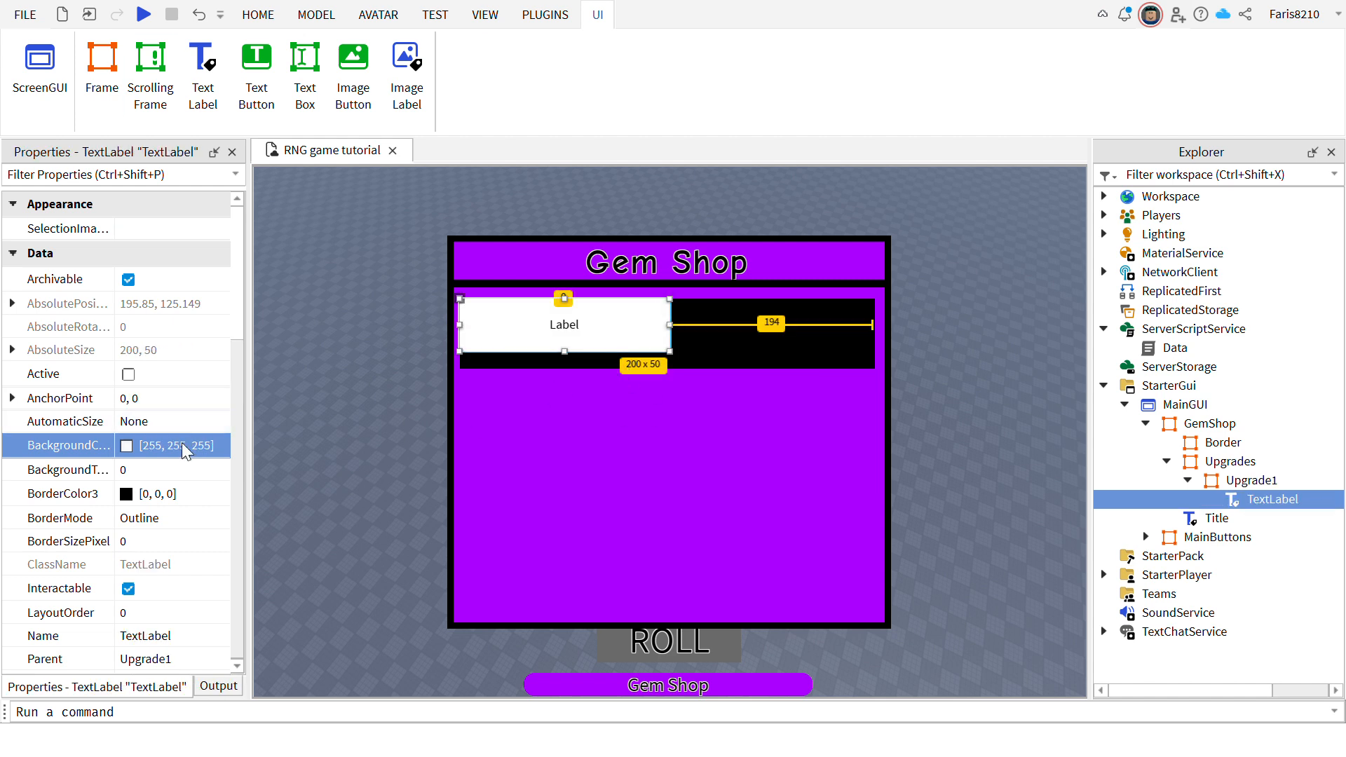
click(140, 401)
text(.5)
key(Return)
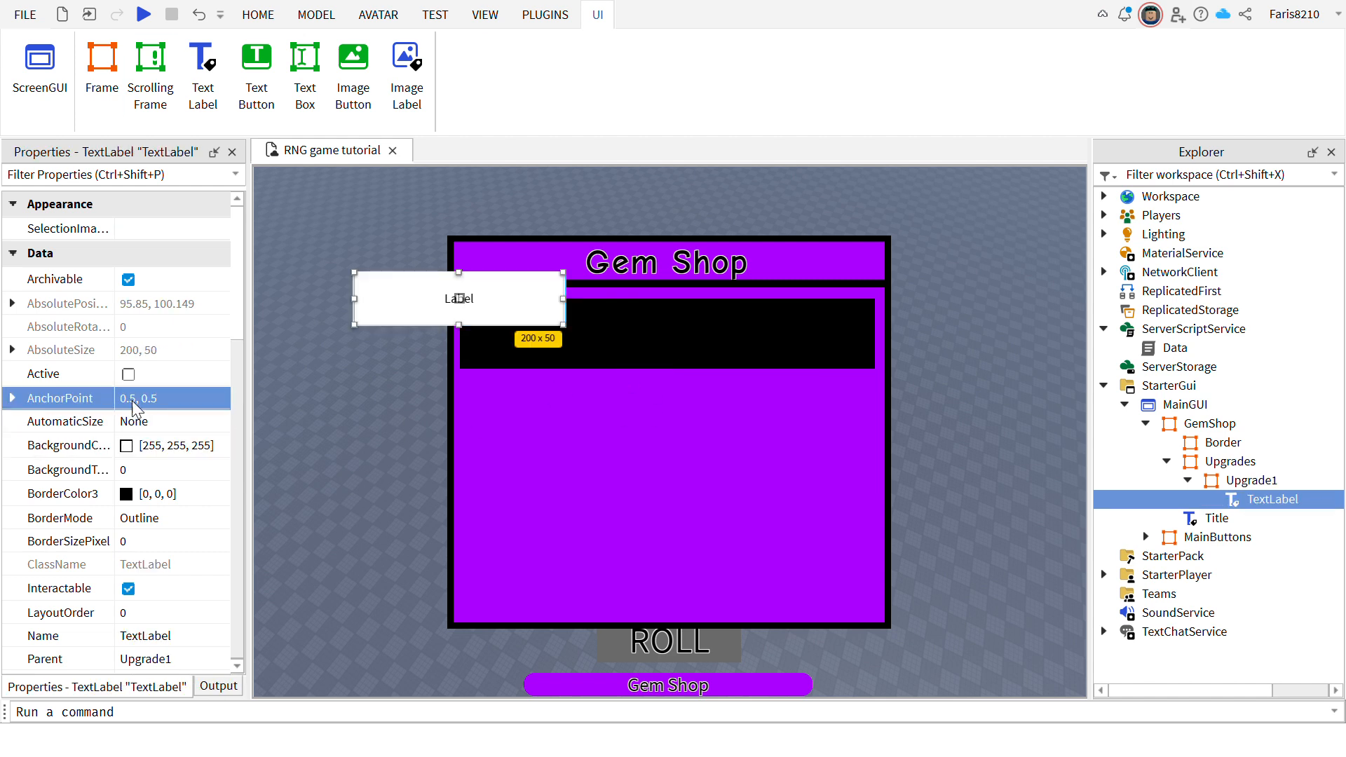
drag(455, 324, 573, 352)
Replace the text of the label in Upgrade1 with "3x Coins".
double_click(635, 347)
key(BackSpace)
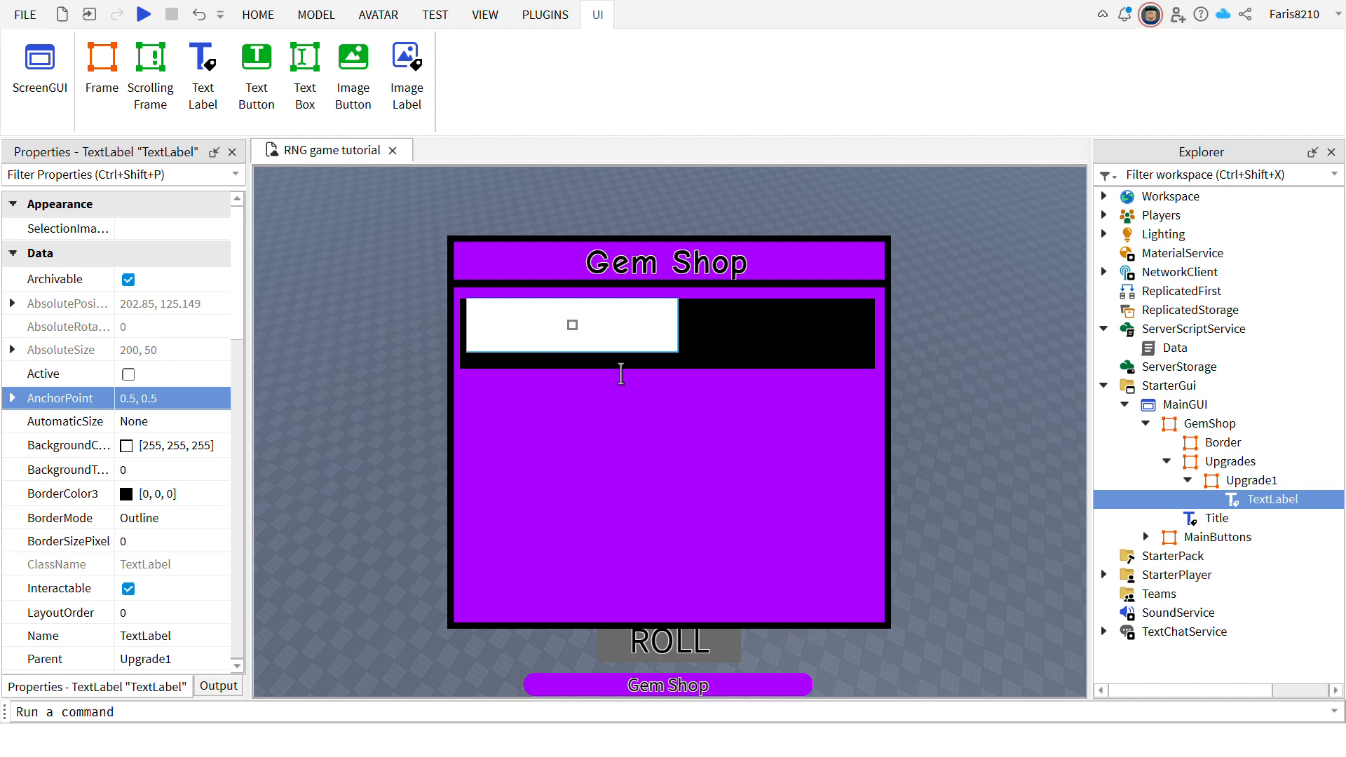
text(3x Coins)
key(Return)
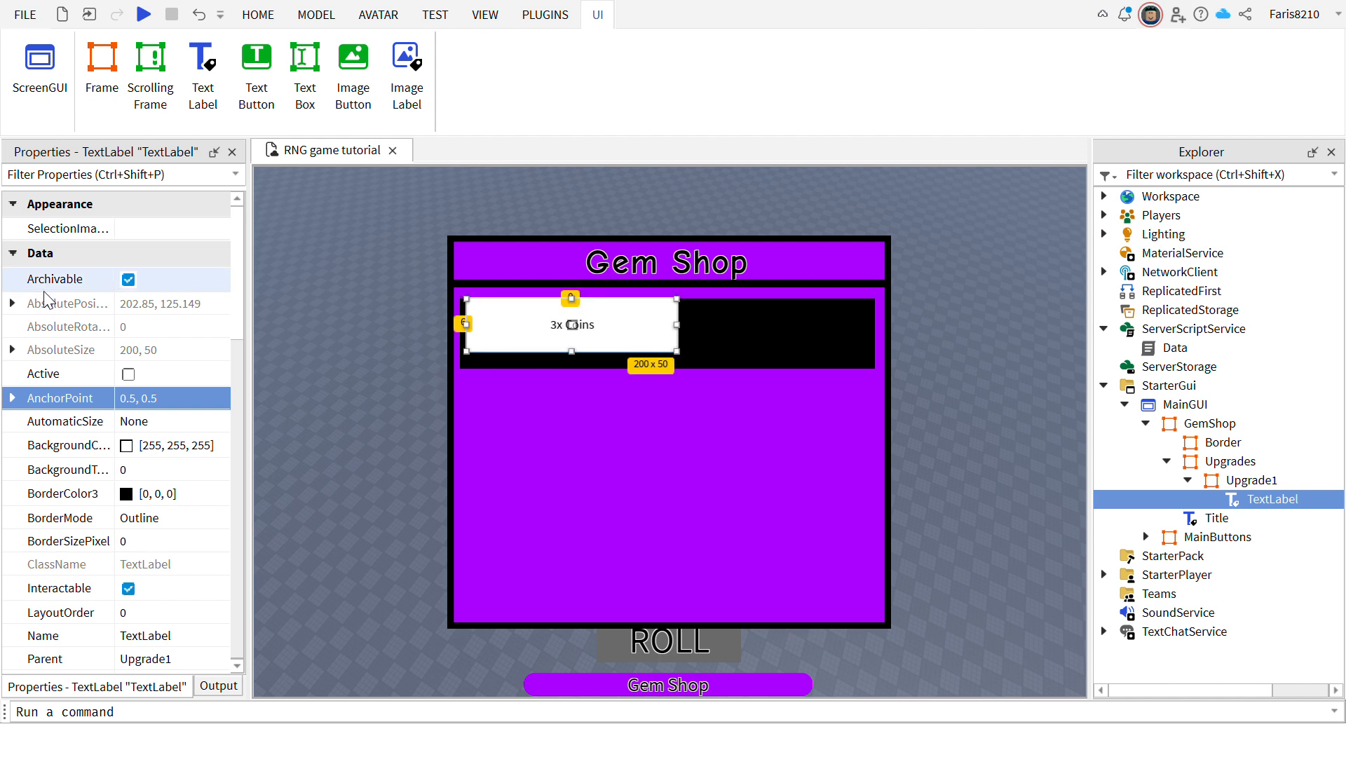
Turn on TextScaled for the "3x Coins" label in Upgrade1.
click(92, 174)
text(tezx)
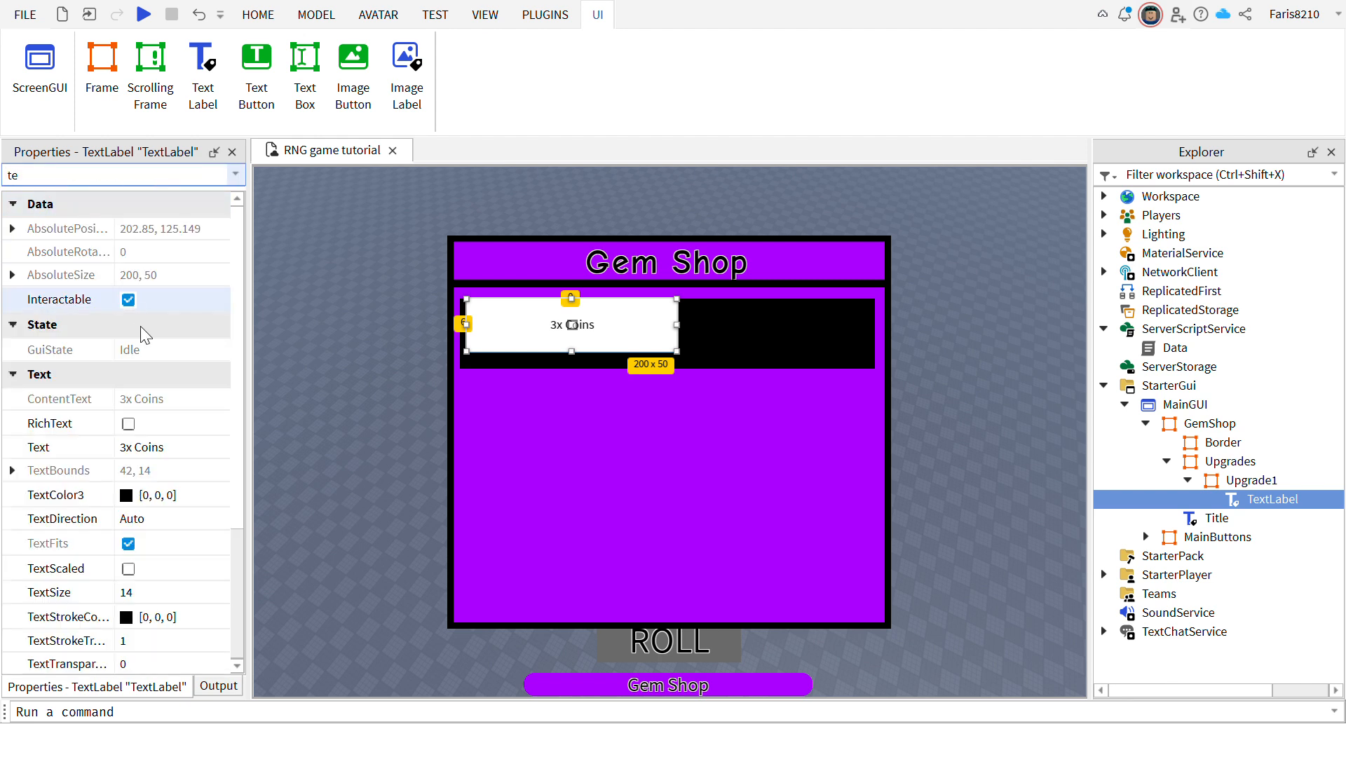
key(BackSpace)
text(x)
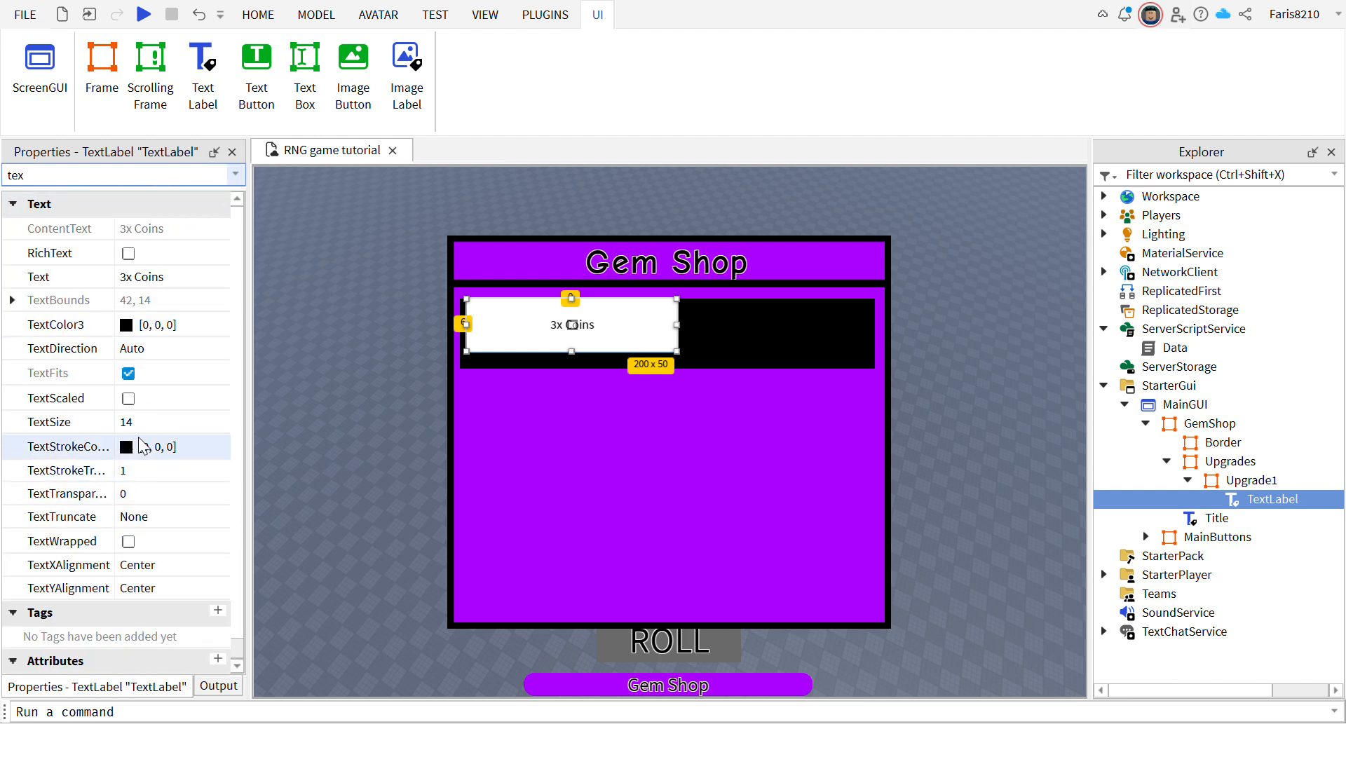
click(129, 398)
Set the label's Size to {1, 0},{0.1, 0}, and fit it into the bar's upper-left corner at about 98 x 27.
key(BackSpace)
key(BackSpace)
key(BackSpace)
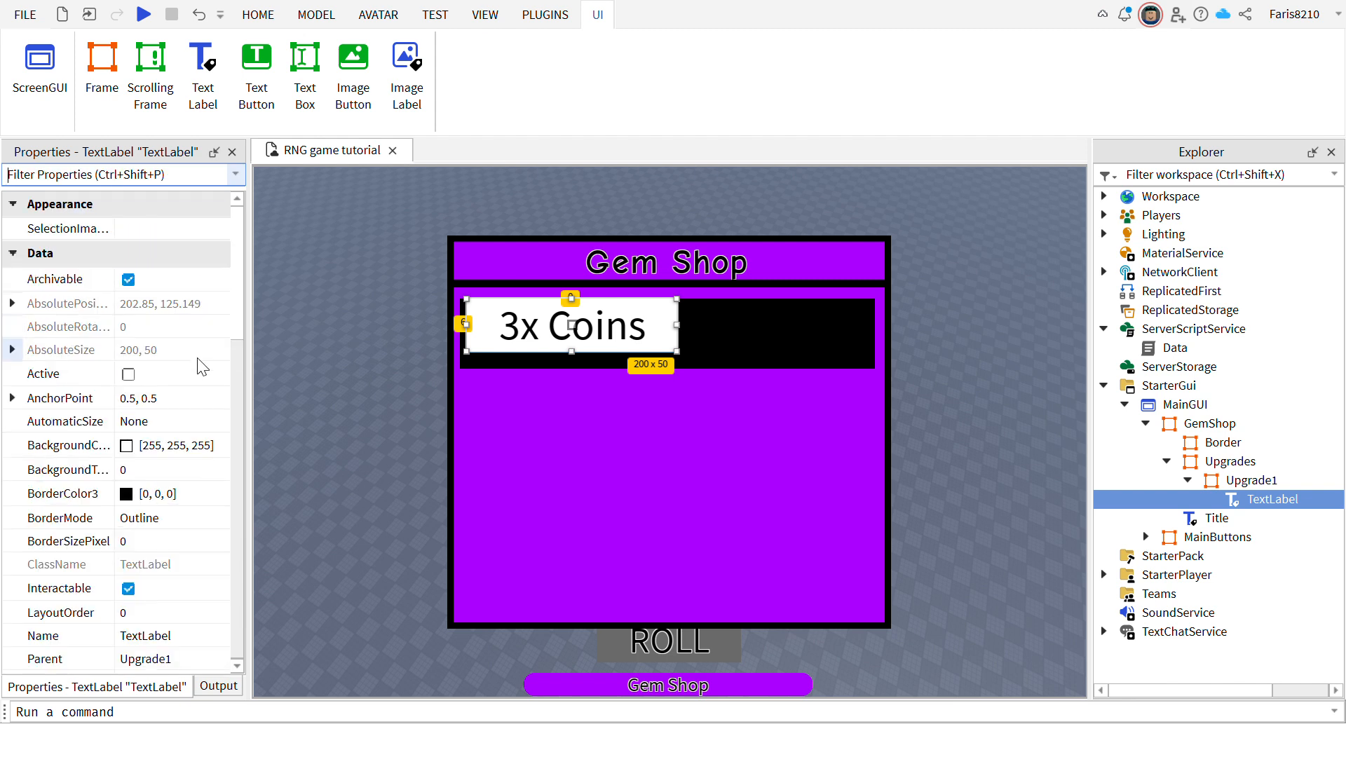
text(siz)
click(199, 302)
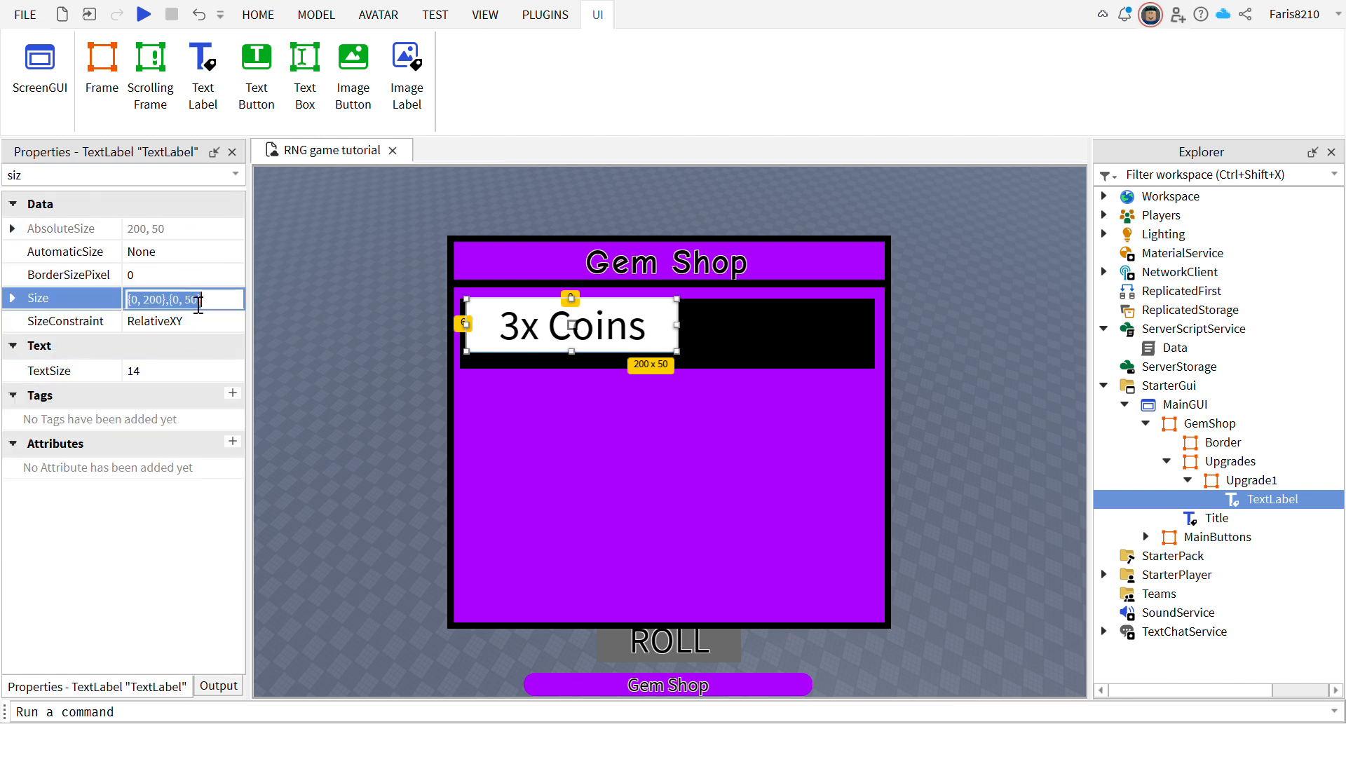
text(1,,.1,,)
key(Return)
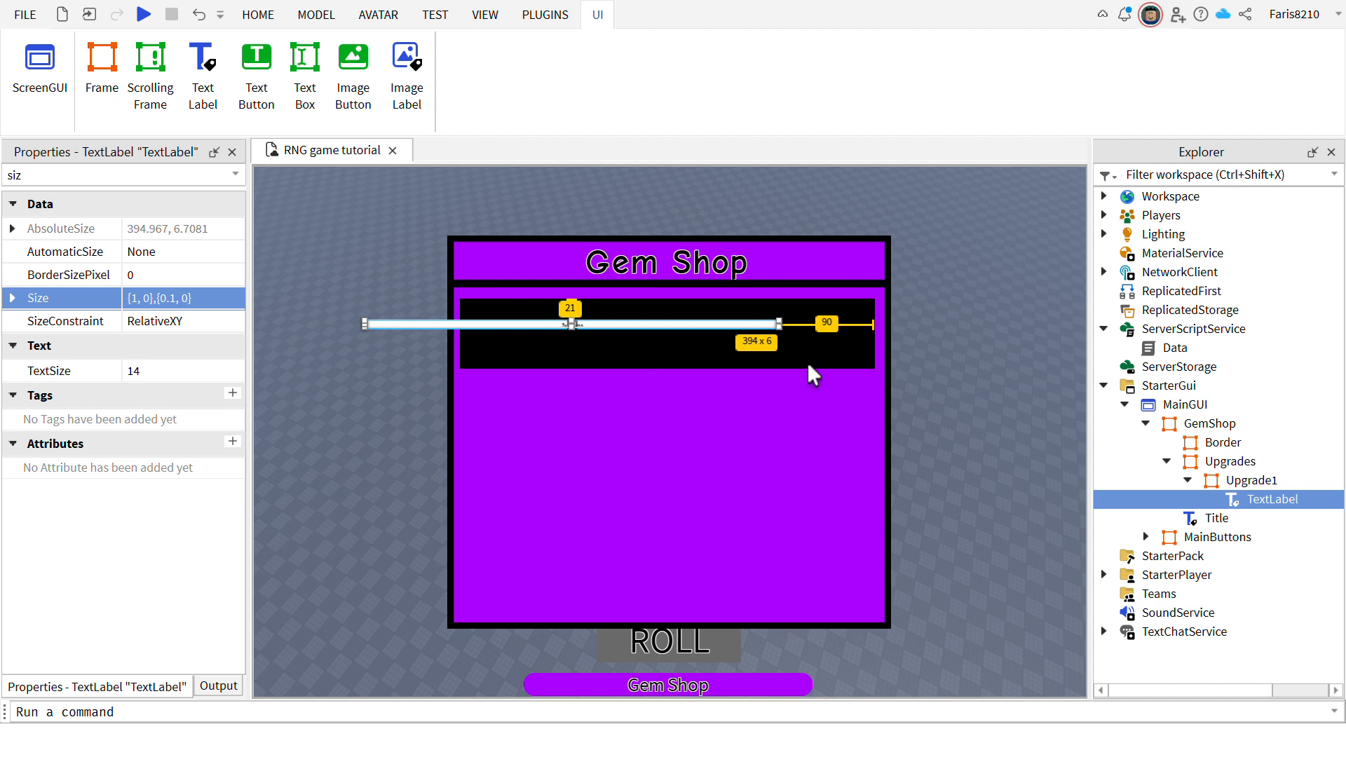
drag(806, 355, 566, 355)
mouse_move(573, 356)
mouse_down()
mouse_move(578, 368)
mouse_move(593, 358)
mouse_up()
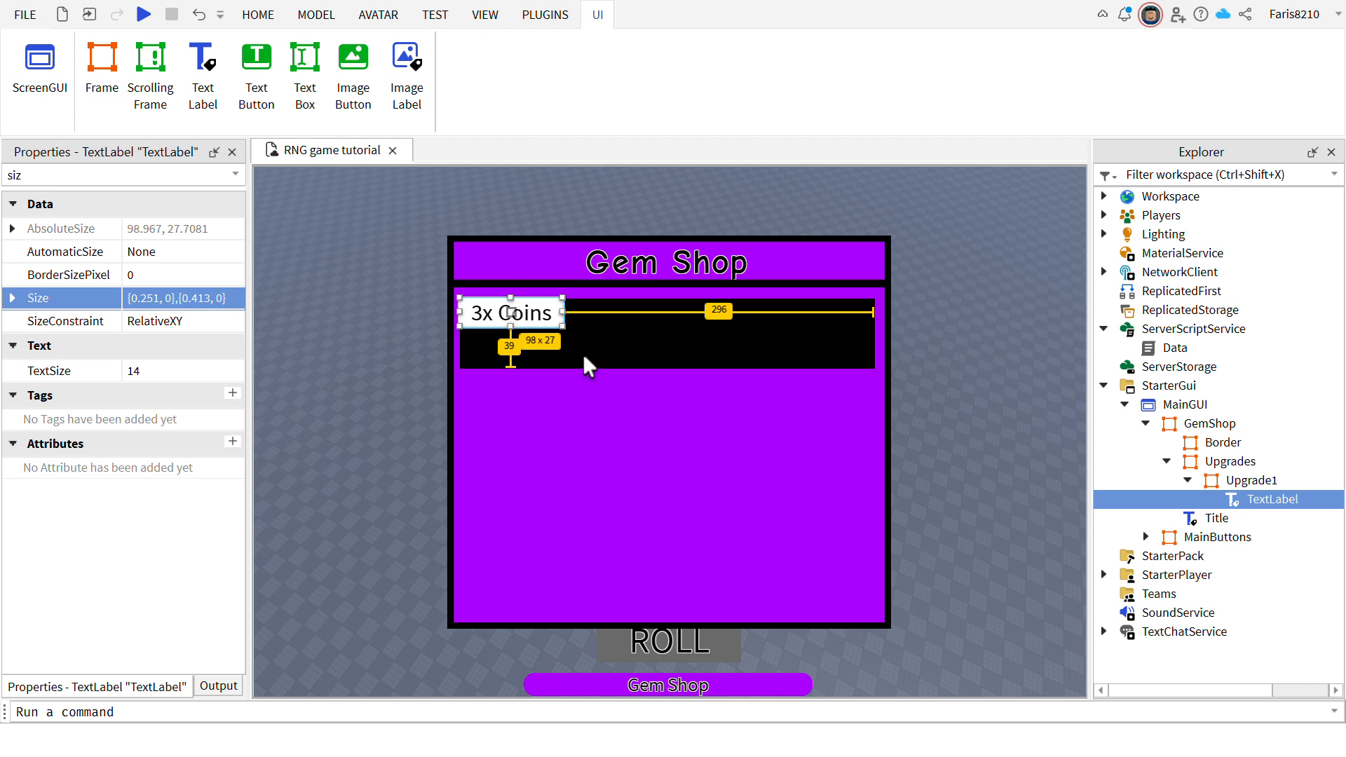
Replace the label's text with "More Coins I" and widen it to about 130 x 27.
double_click(577, 349)
drag(594, 347, 420, 355)
key(BackSpace)
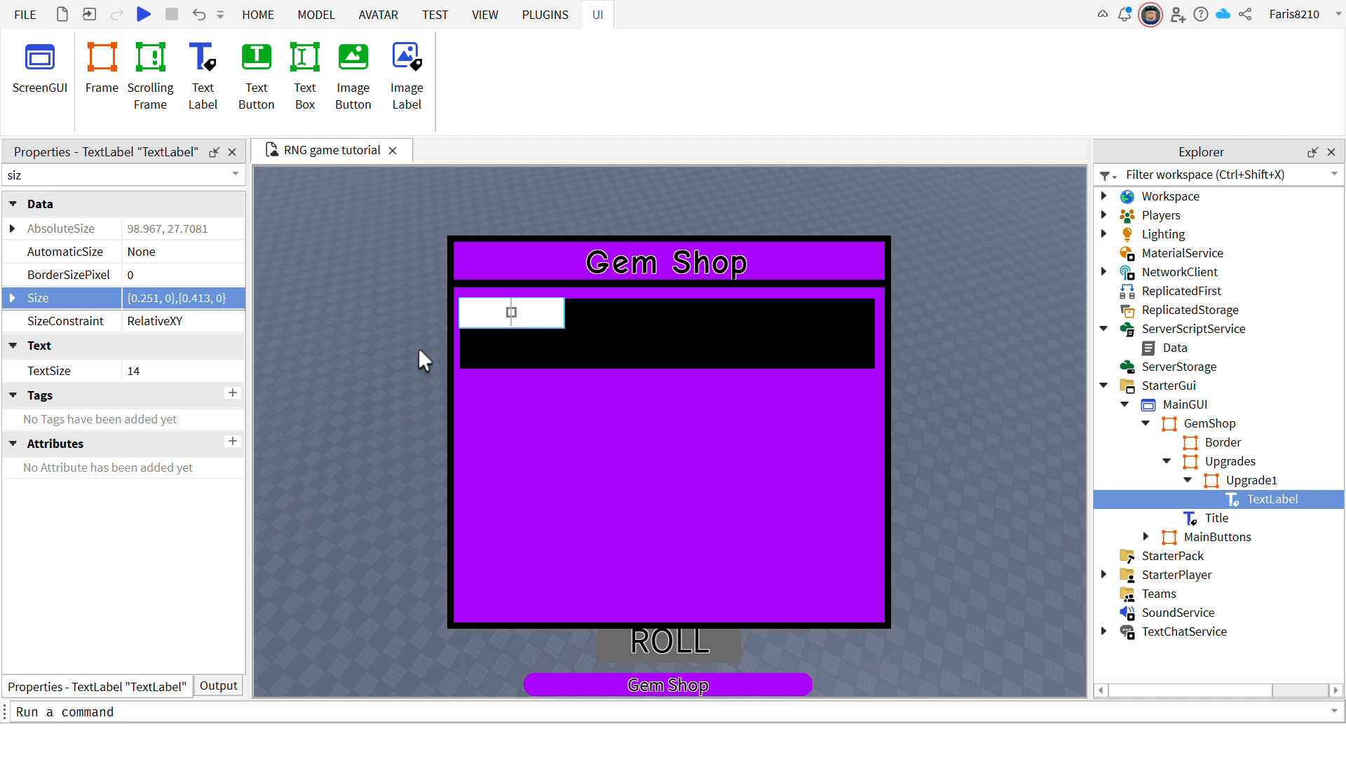
text(More Coins I)
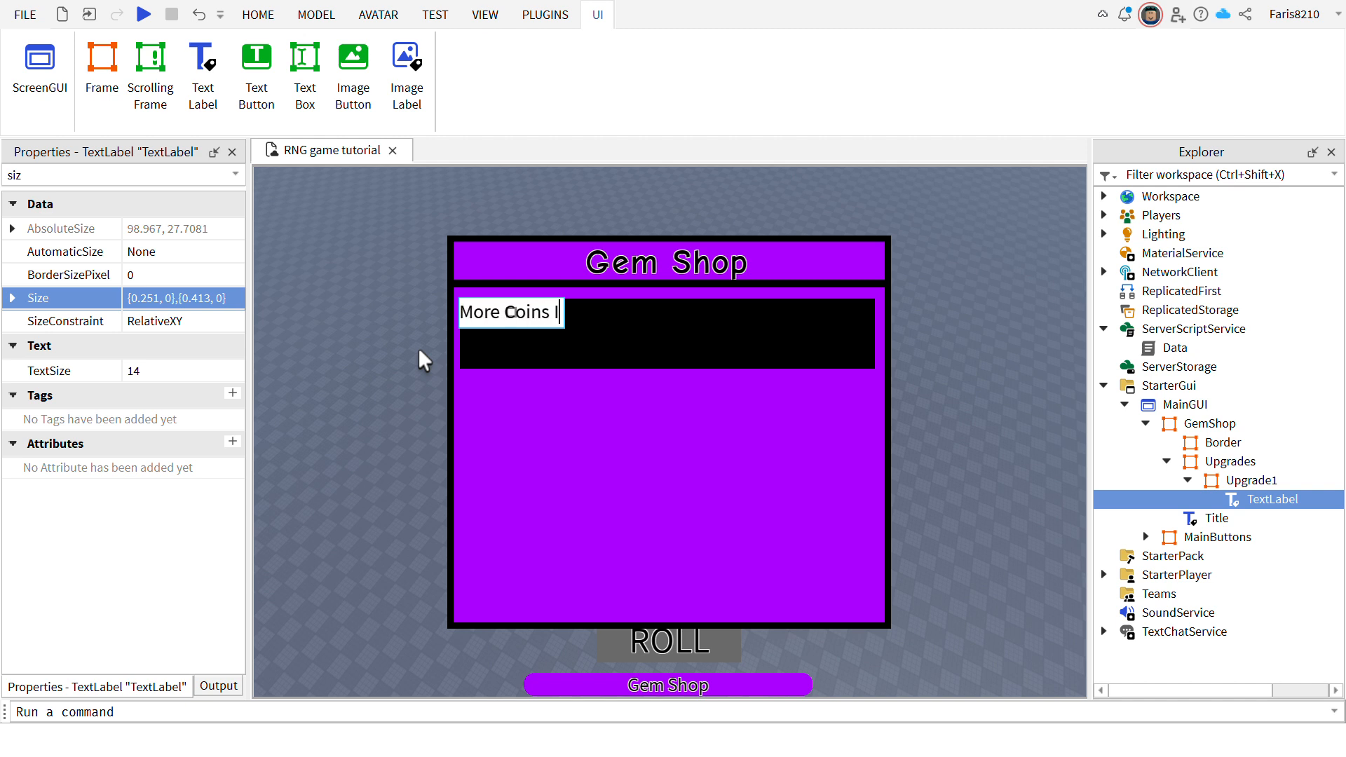
key(Return)
drag(593, 357, 617, 364)
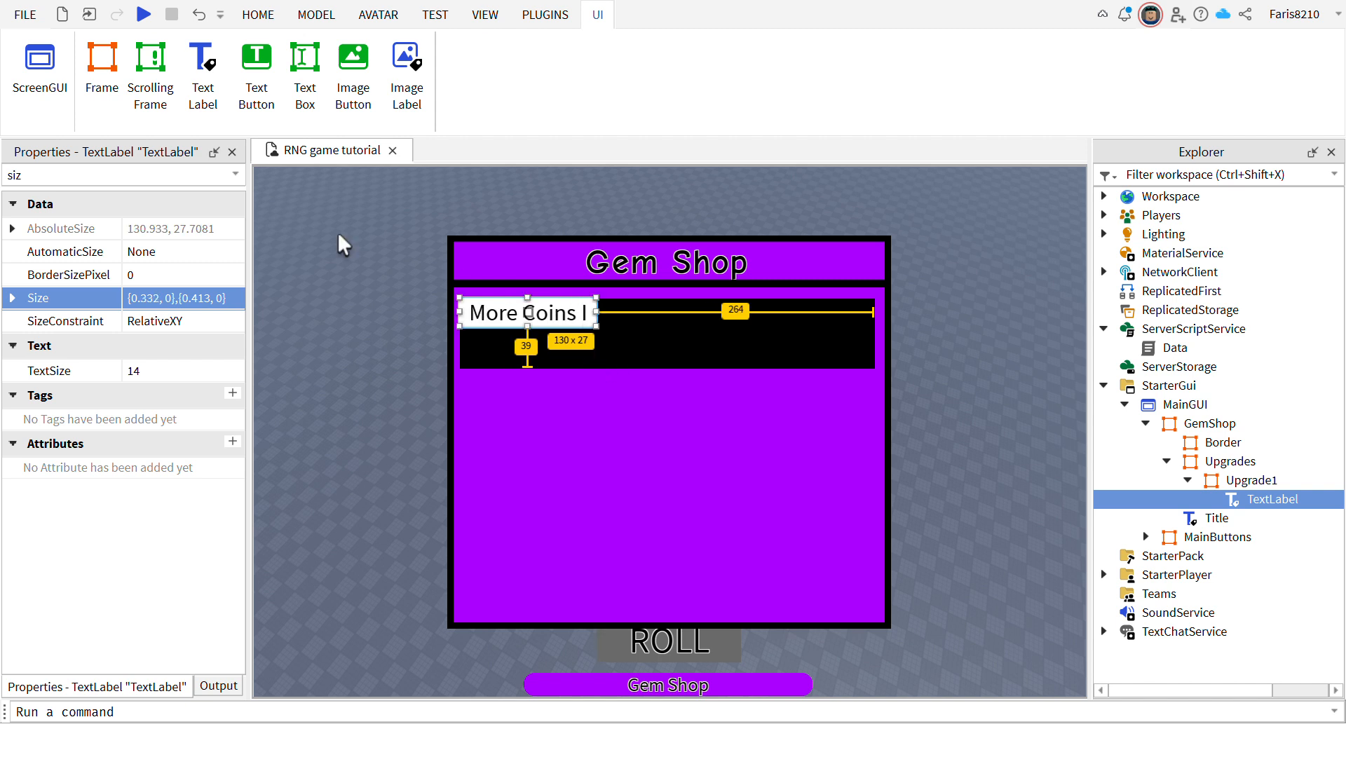
Set the "More Coins I" label's BackgroundTransparency to 1.
key(BackSpace)
key(BackSpace)
key(BackSpace)
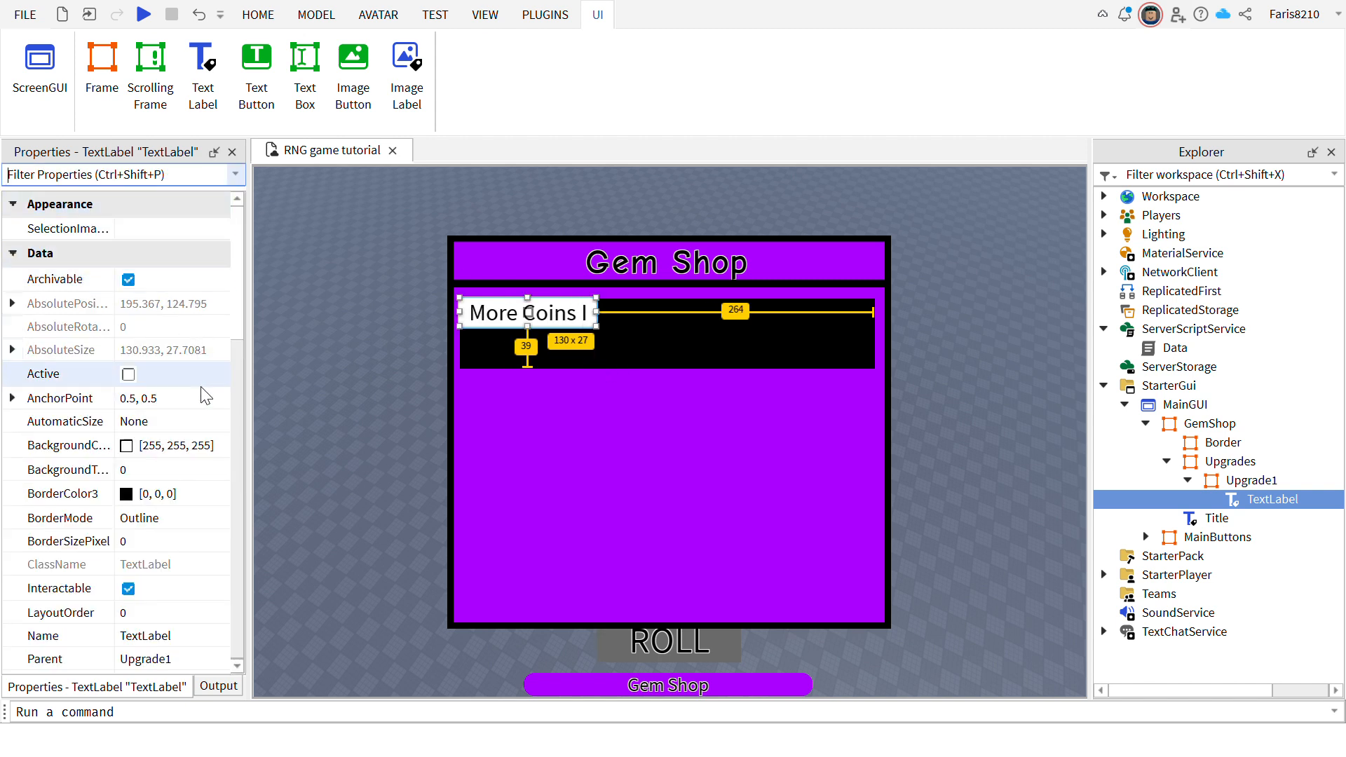
click(149, 469)
text(1)
key(Return)
Set the "More Coins I" label's TextColor3 to white.
click(120, 175)
text(tex)
click(128, 330)
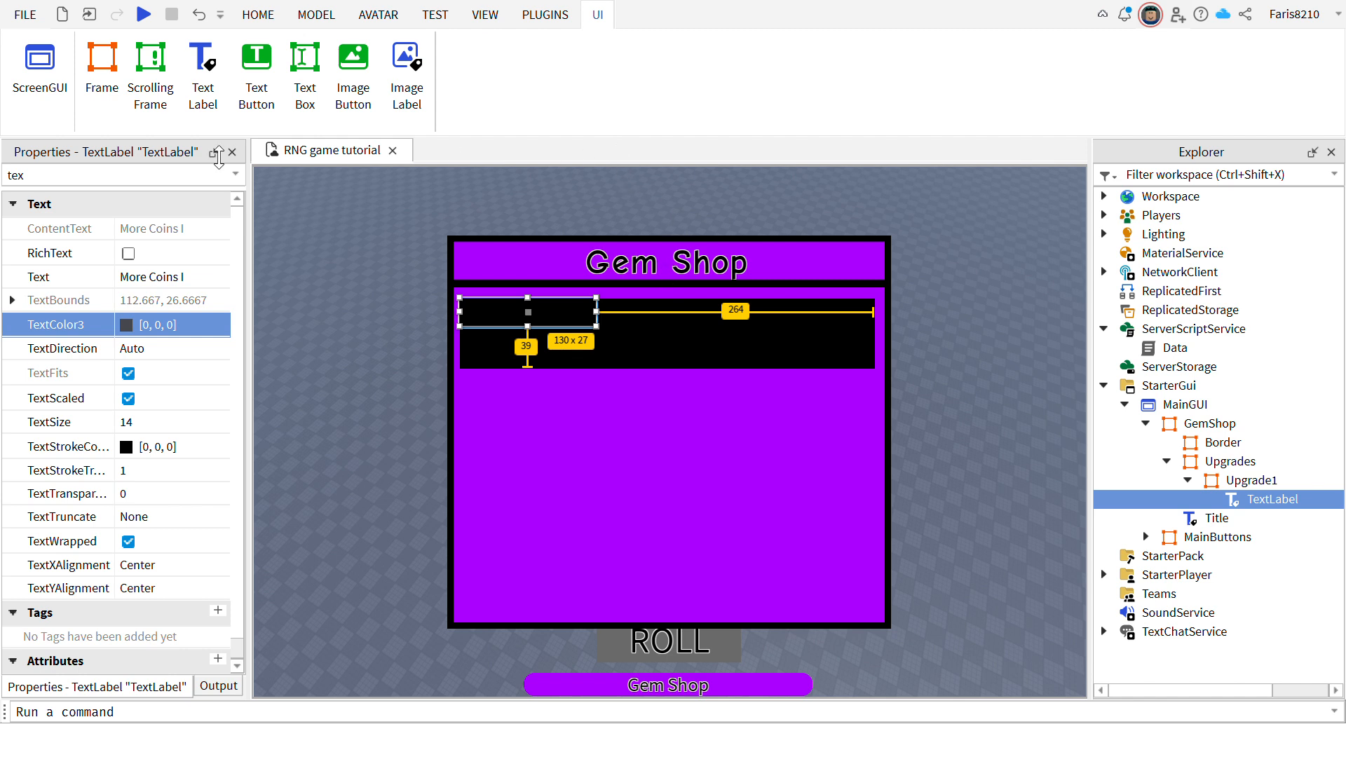
click(639, 368)
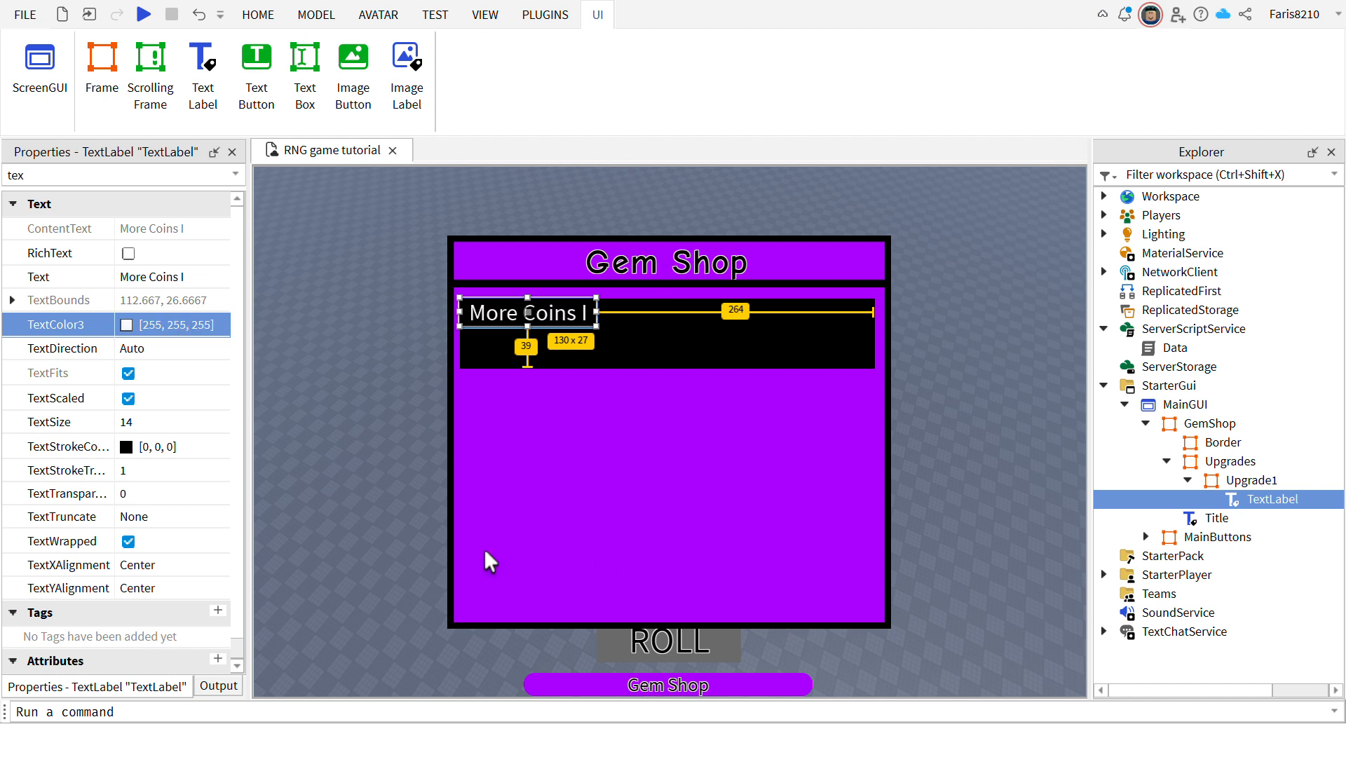
Give the label a white text stroke with TextStrokeTransparency 0, and clear the property filter.
click(124, 454)
click(632, 339)
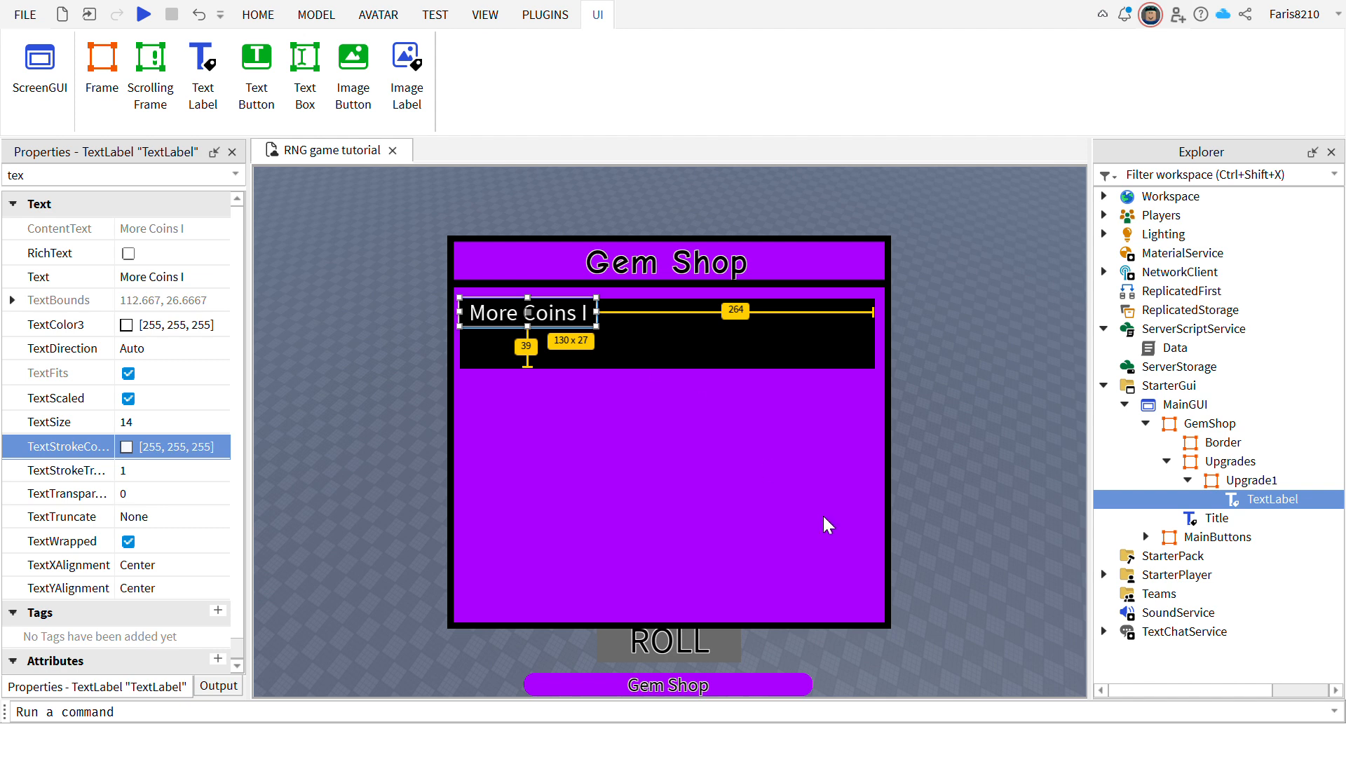
click(171, 470)
text(0)
key(Return)
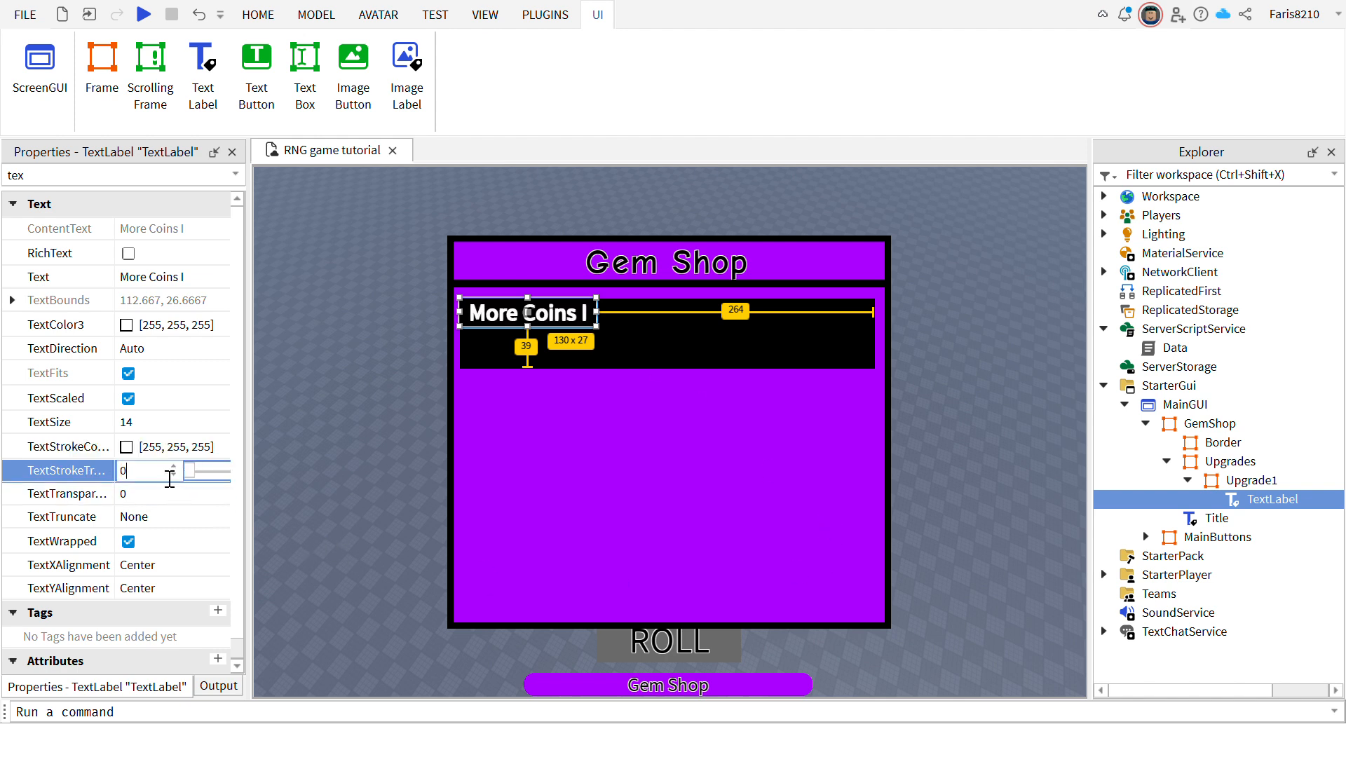
double_click(109, 176)
key(BackSpace)
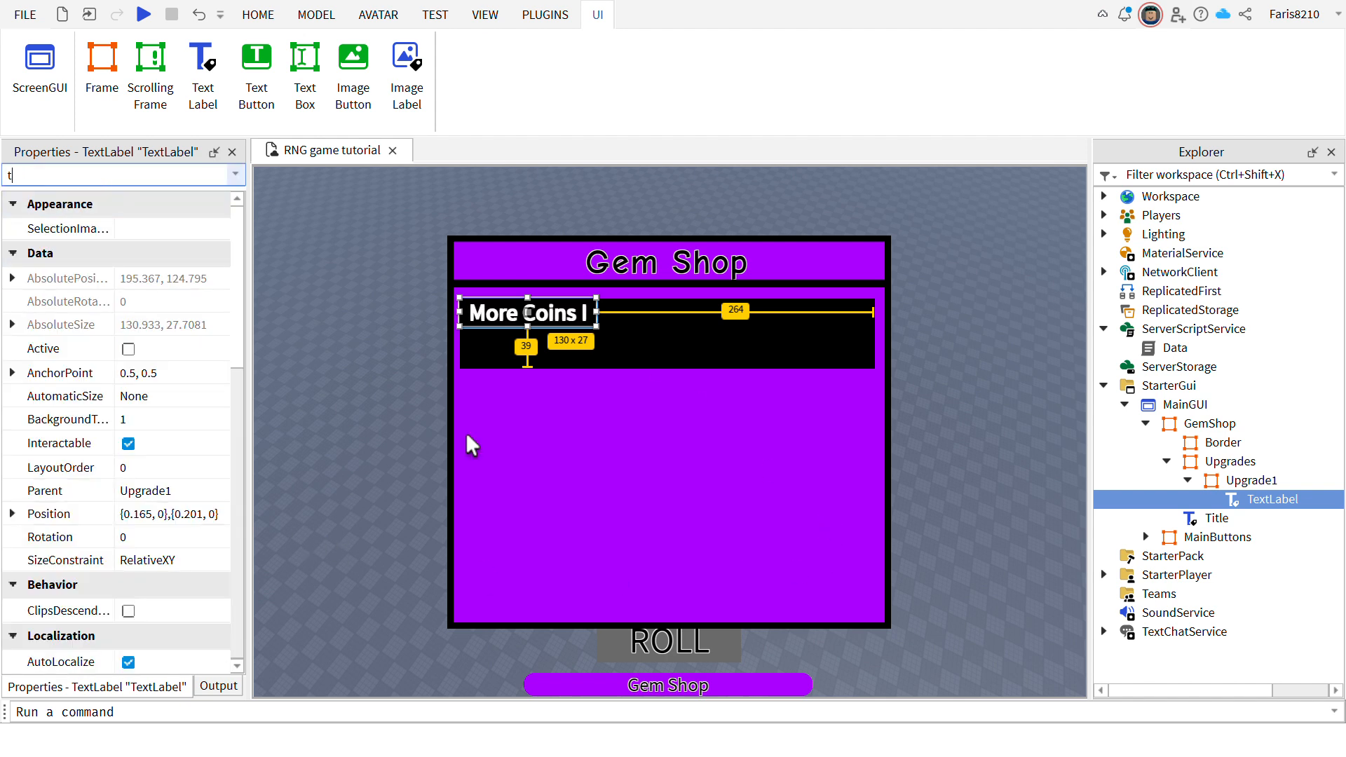
click(411, 423)
Rename the text label inside Upgrade1 as Name.
click(1287, 482)
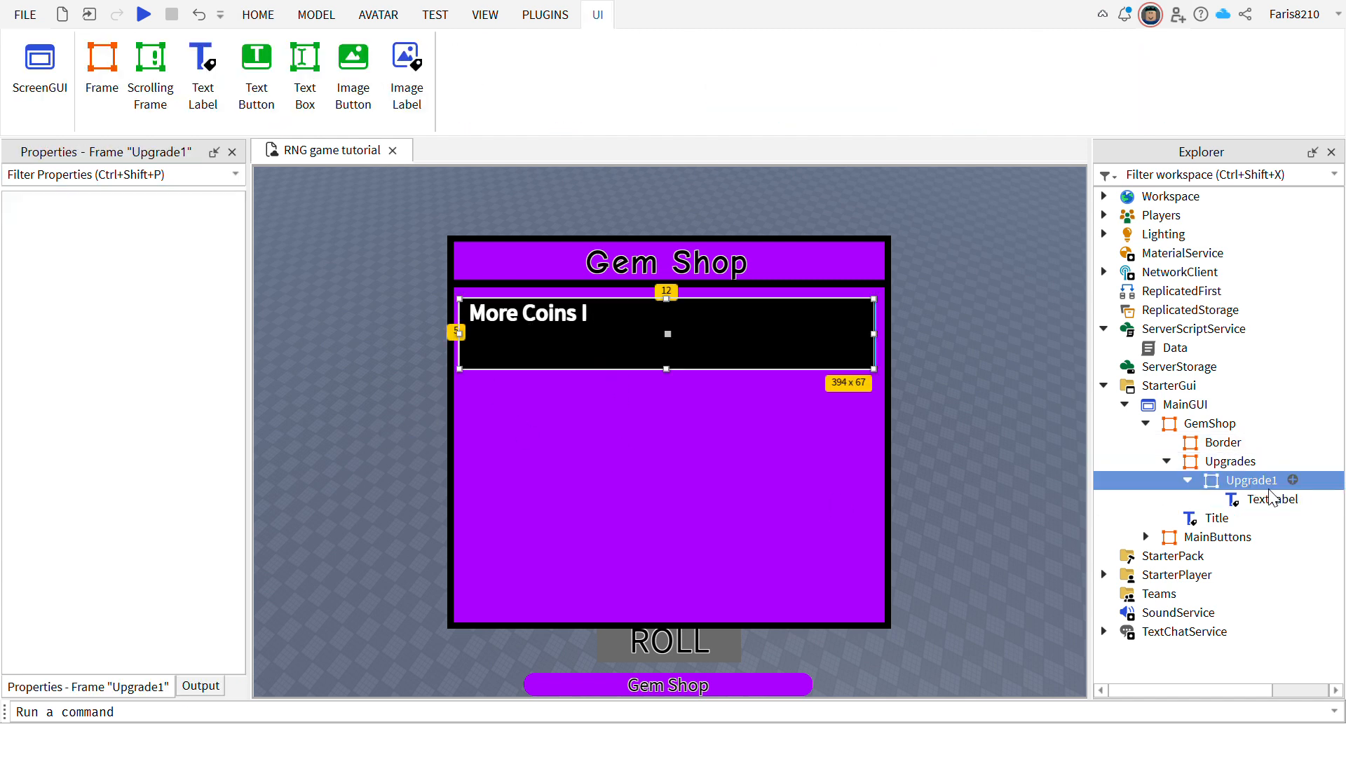
click(1272, 503)
click(1271, 503)
text(U)
key(BackSpace)
text(Name)
key(Return)
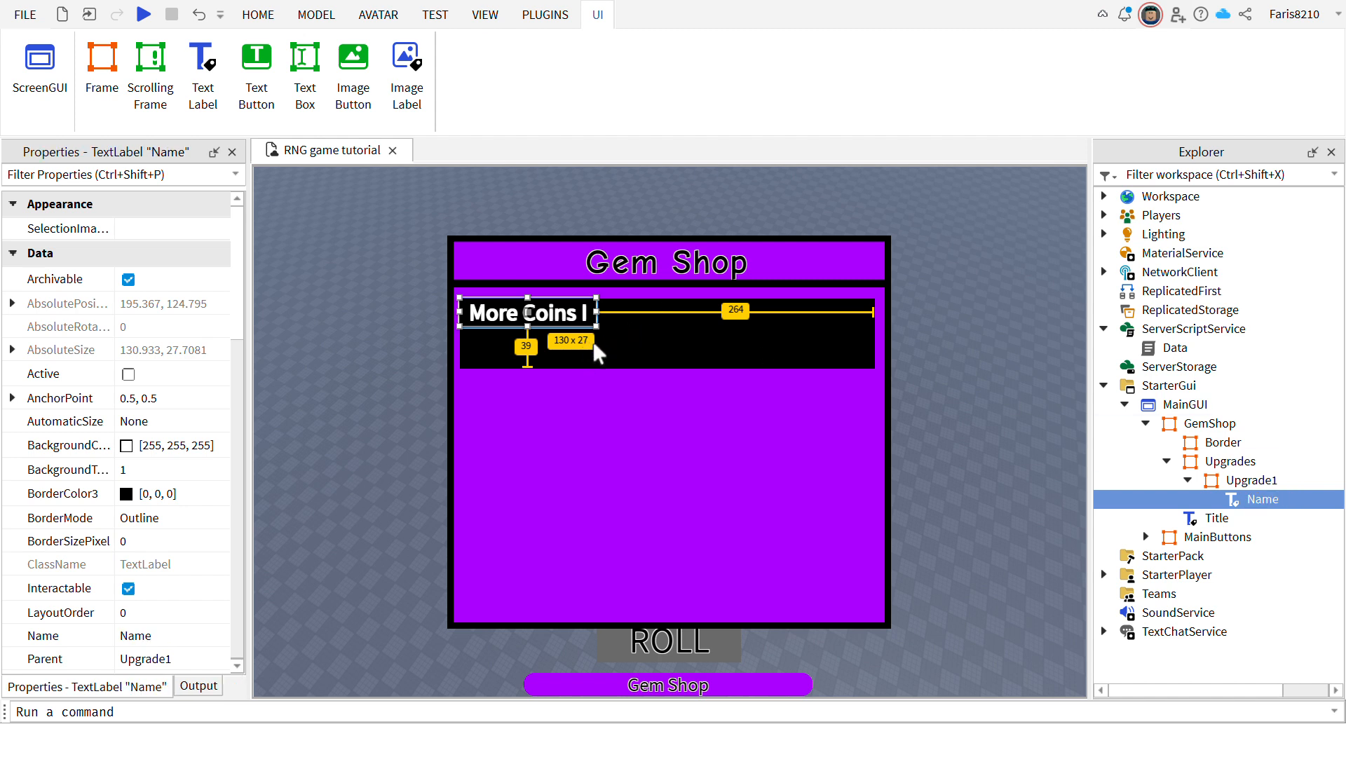
Duplicate the Name label, place the copy directly below it, and enlarge the copy to about 152 x 40.
key(ctrl+d)
drag(587, 319, 587, 374)
click(610, 382)
click(610, 382)
drag(629, 388, 654, 403)
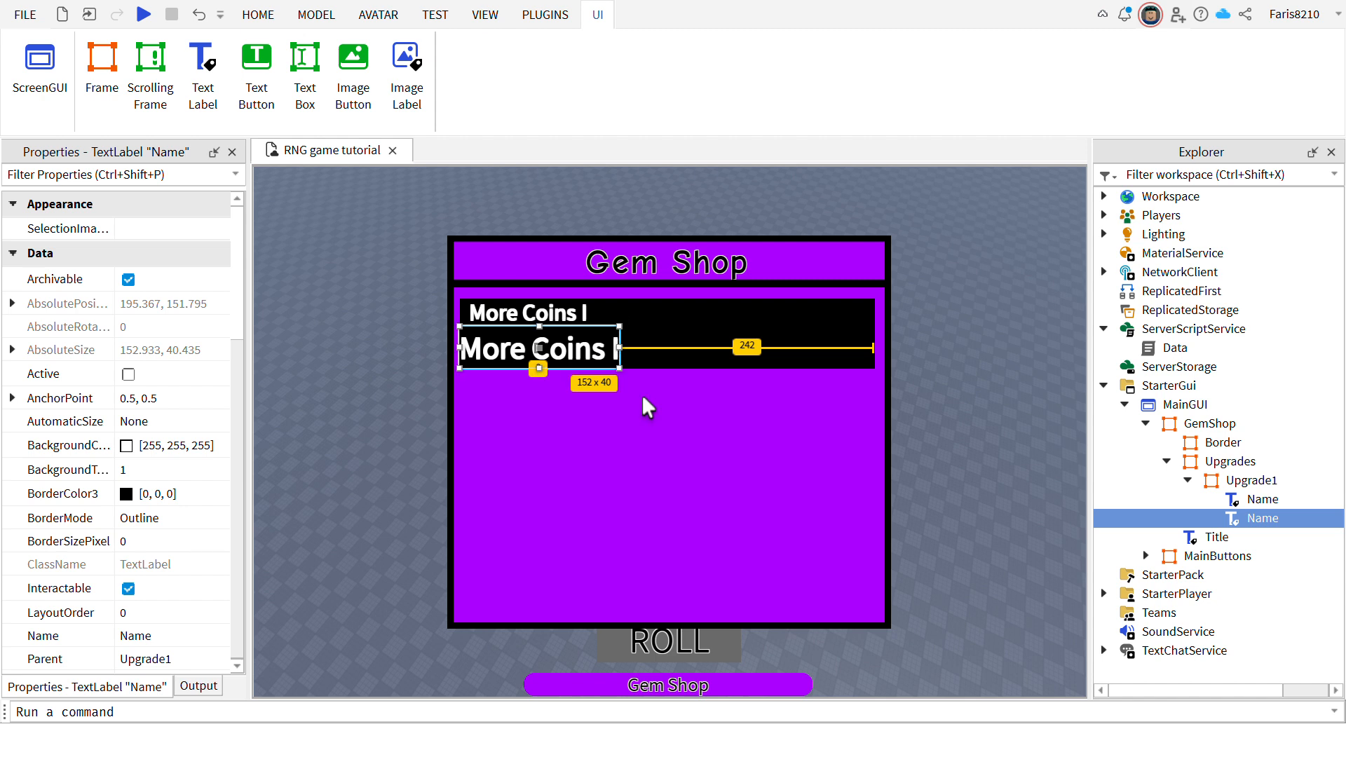
Replace the lower label's text with "Gives: 3x Coins" and widen it to about 165 x 40.
double_click(644, 398)
key(BackSpace)
key(BackSpace)
key(BackSpace)
key(BackSpace)
key(BackSpace)
key(BackSpace)
key(BackSpace)
key(BackSpace)
key(BackSpace)
key(BackSpace)
key(BackSpace)
text(Gives: 3x Coins)
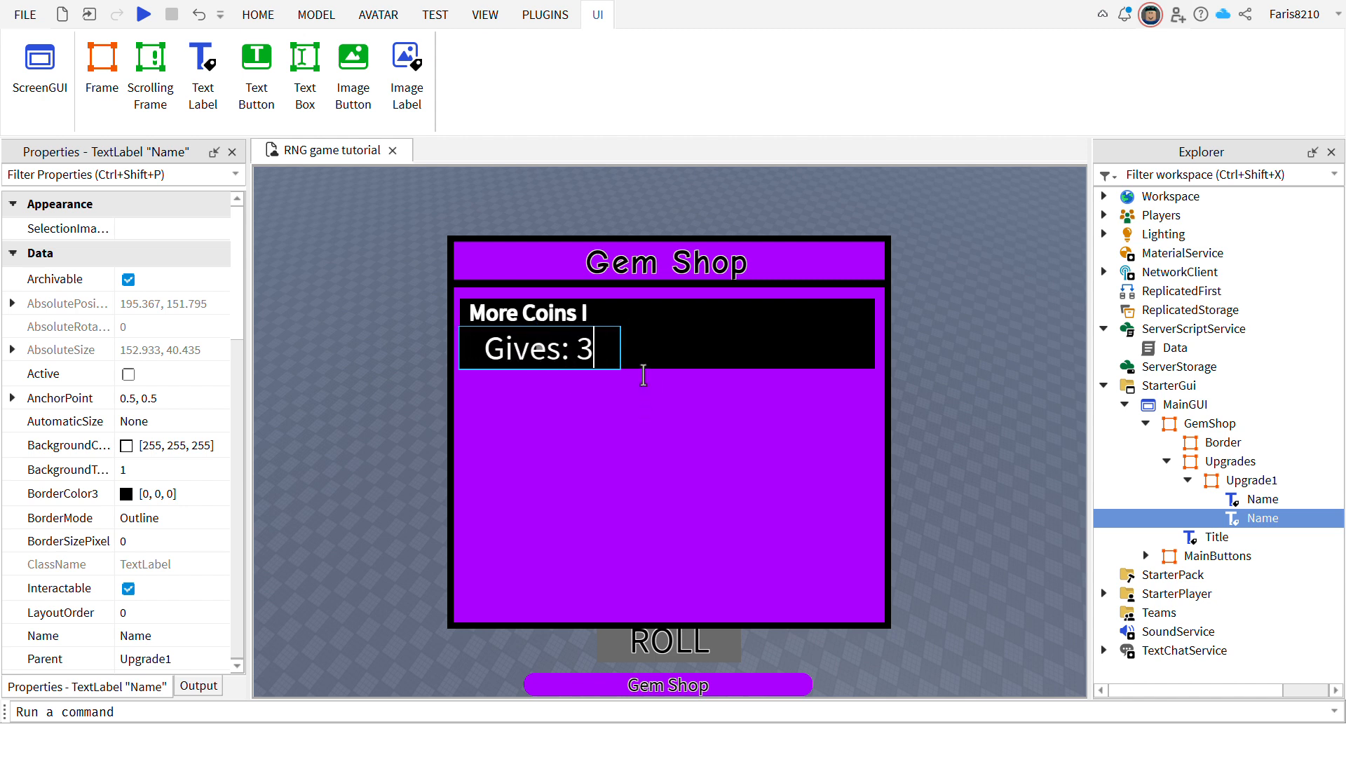
key(Return)
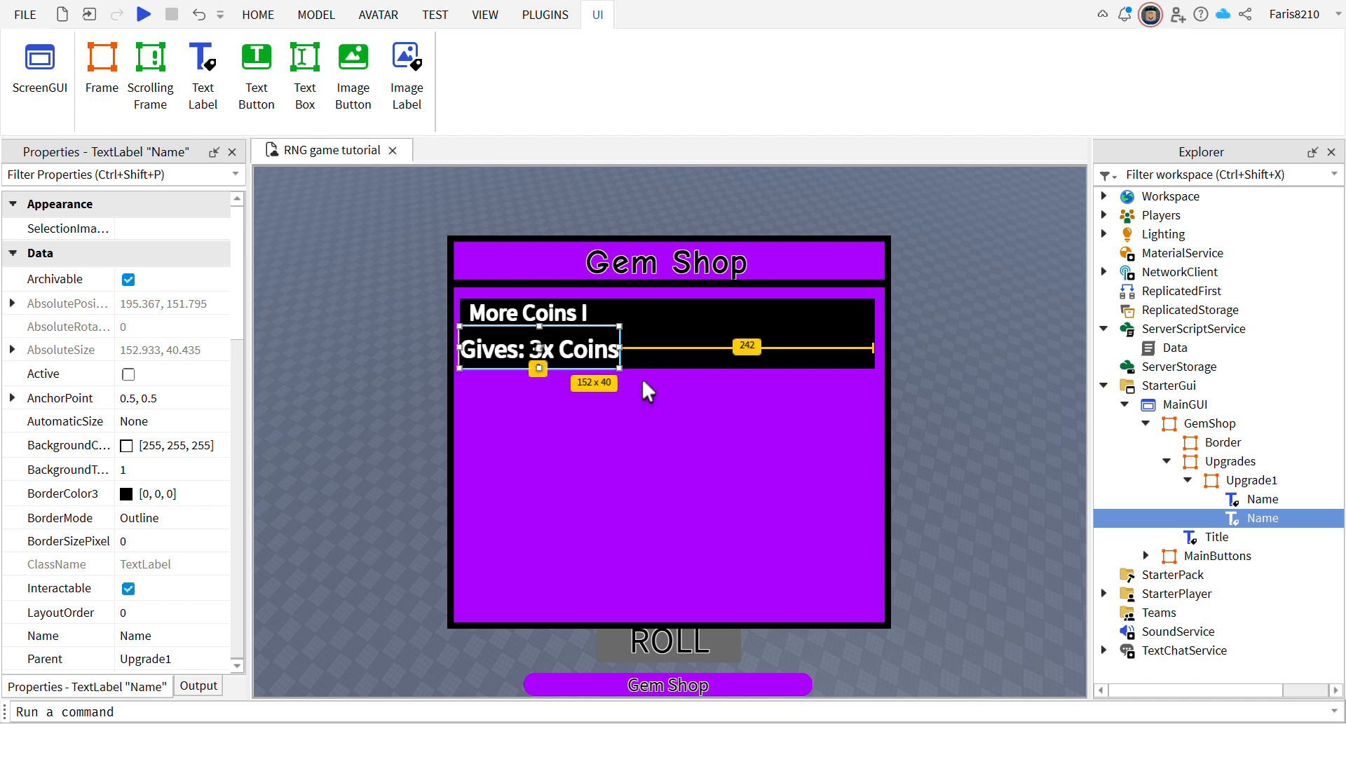
drag(649, 385, 663, 384)
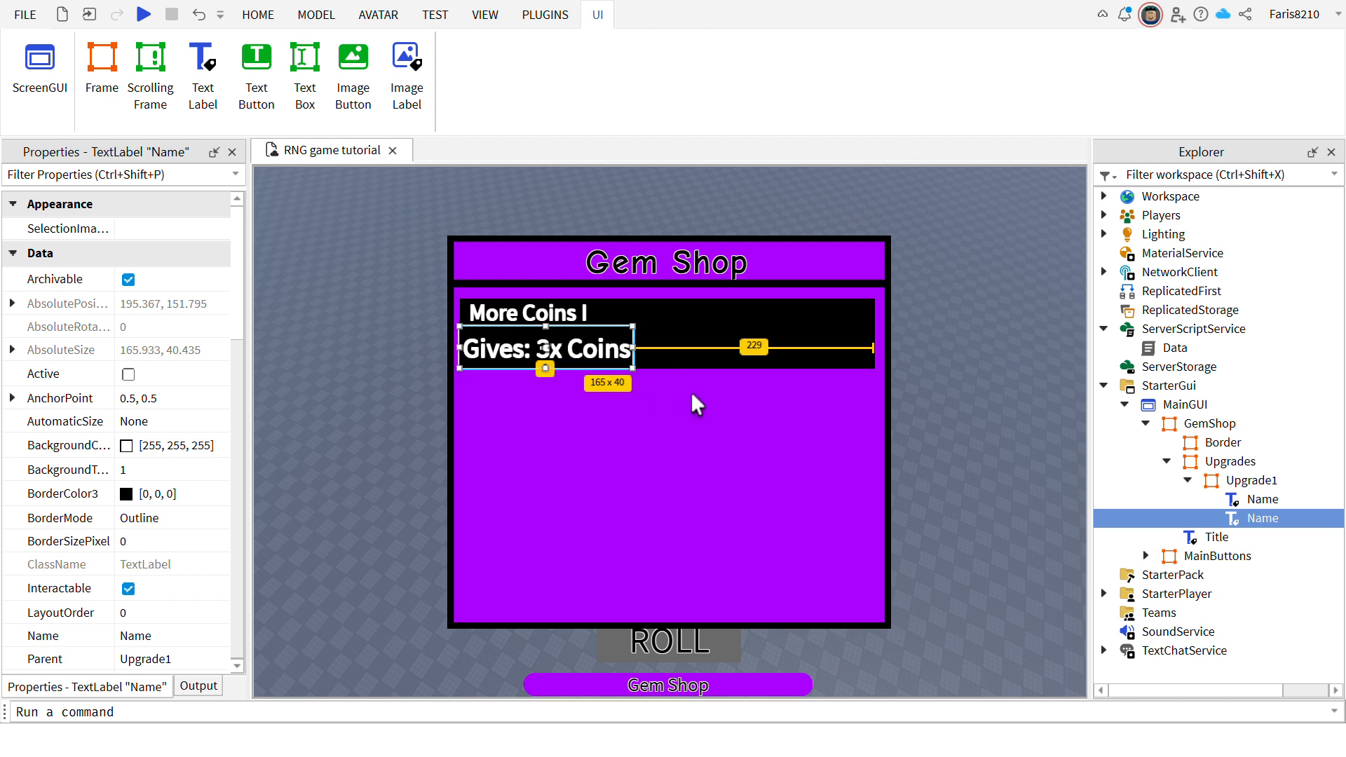
Rename the "Gives: 3x Coins" label as Info.
click(1262, 519)
text(Desc)
key(Return)
click(1260, 519)
text(Info)
key(Return)
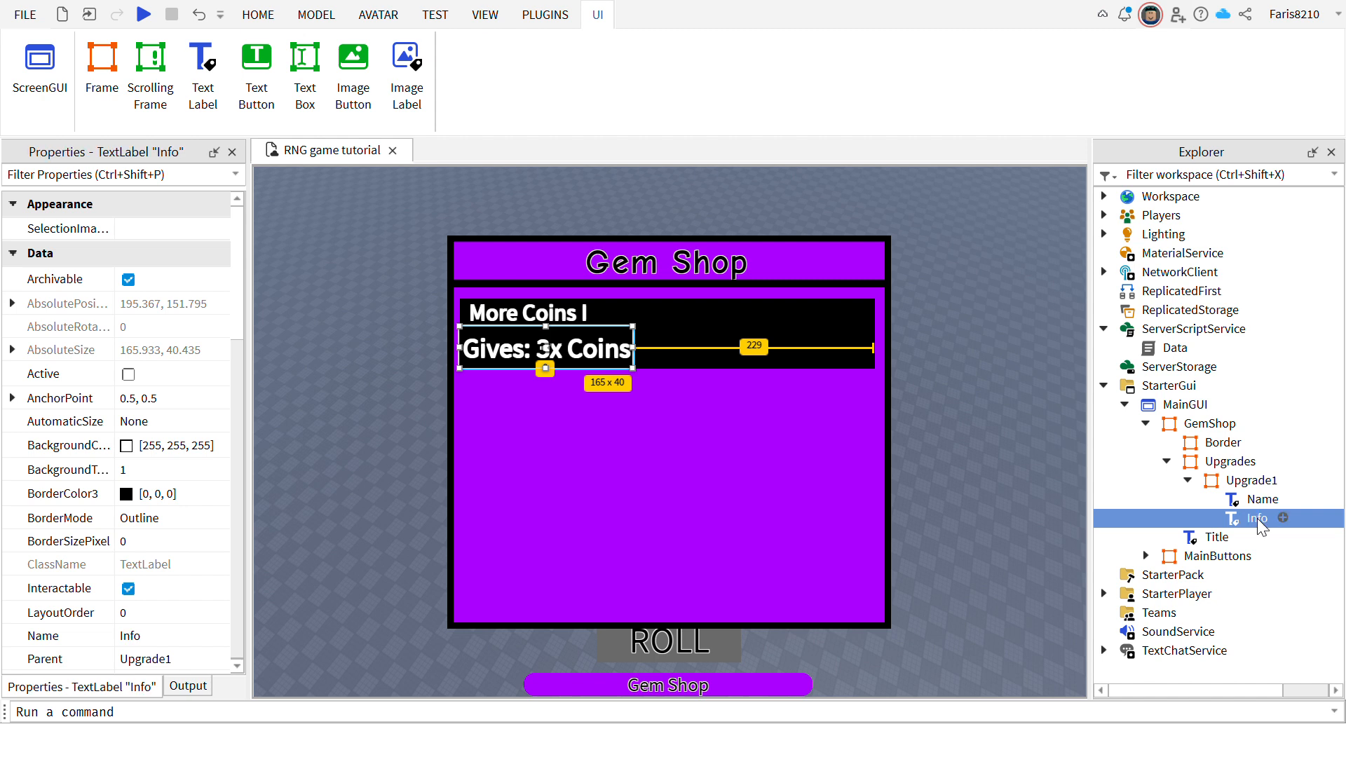
click(895, 446)
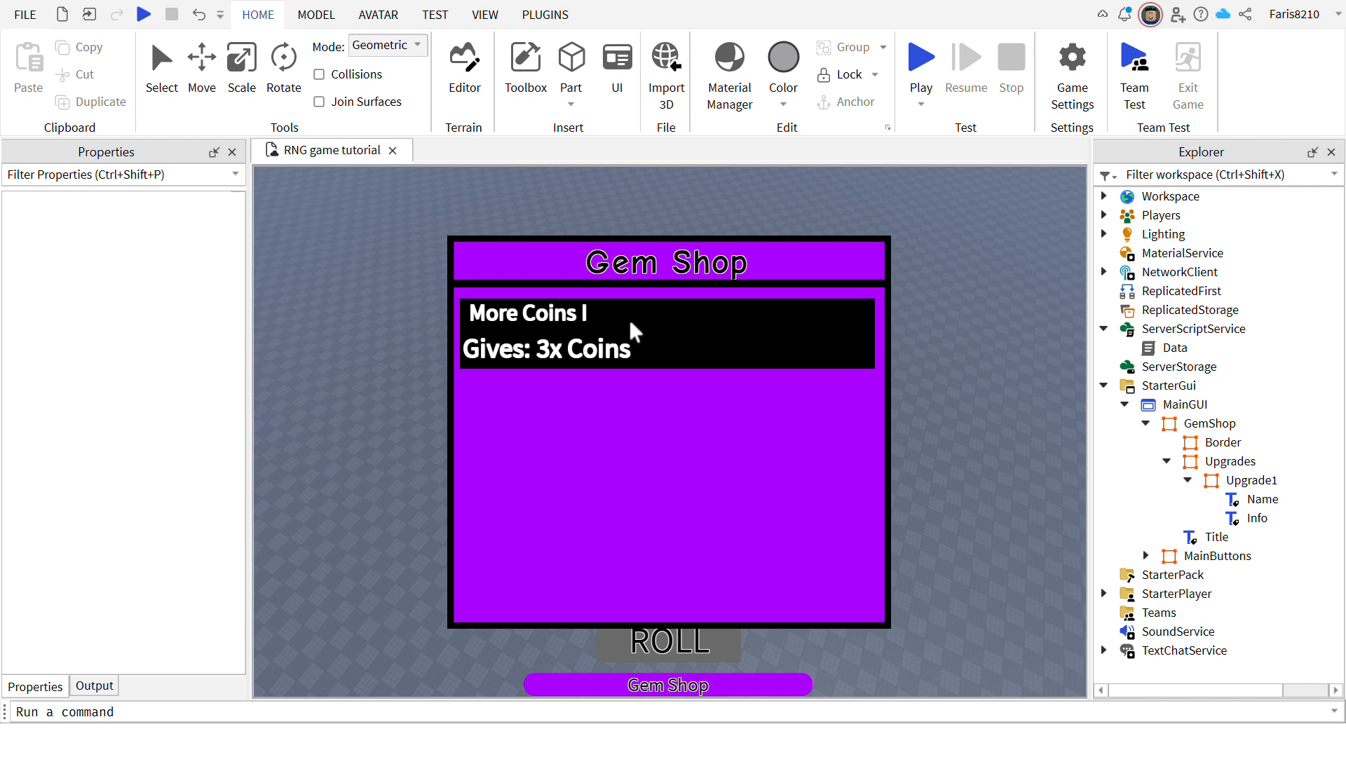
click(1257, 519)
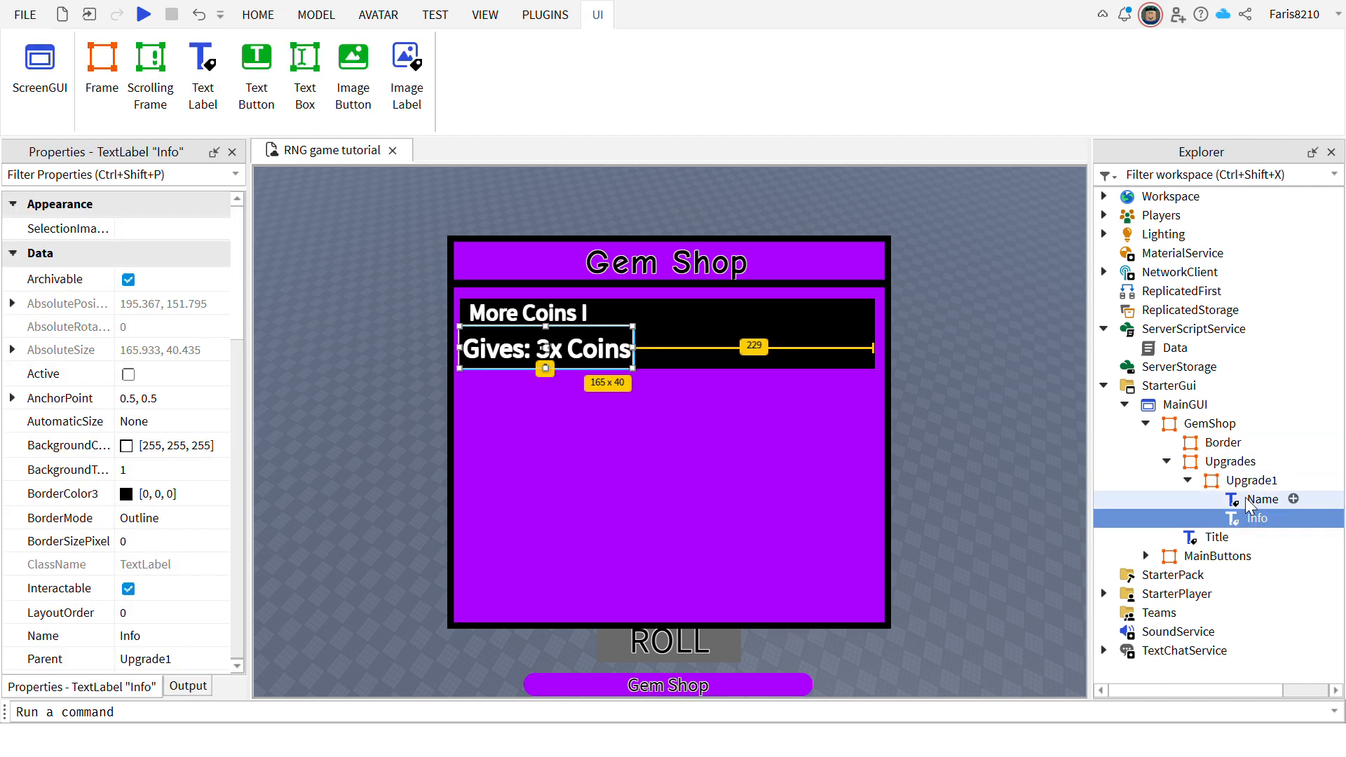
click(1247, 500)
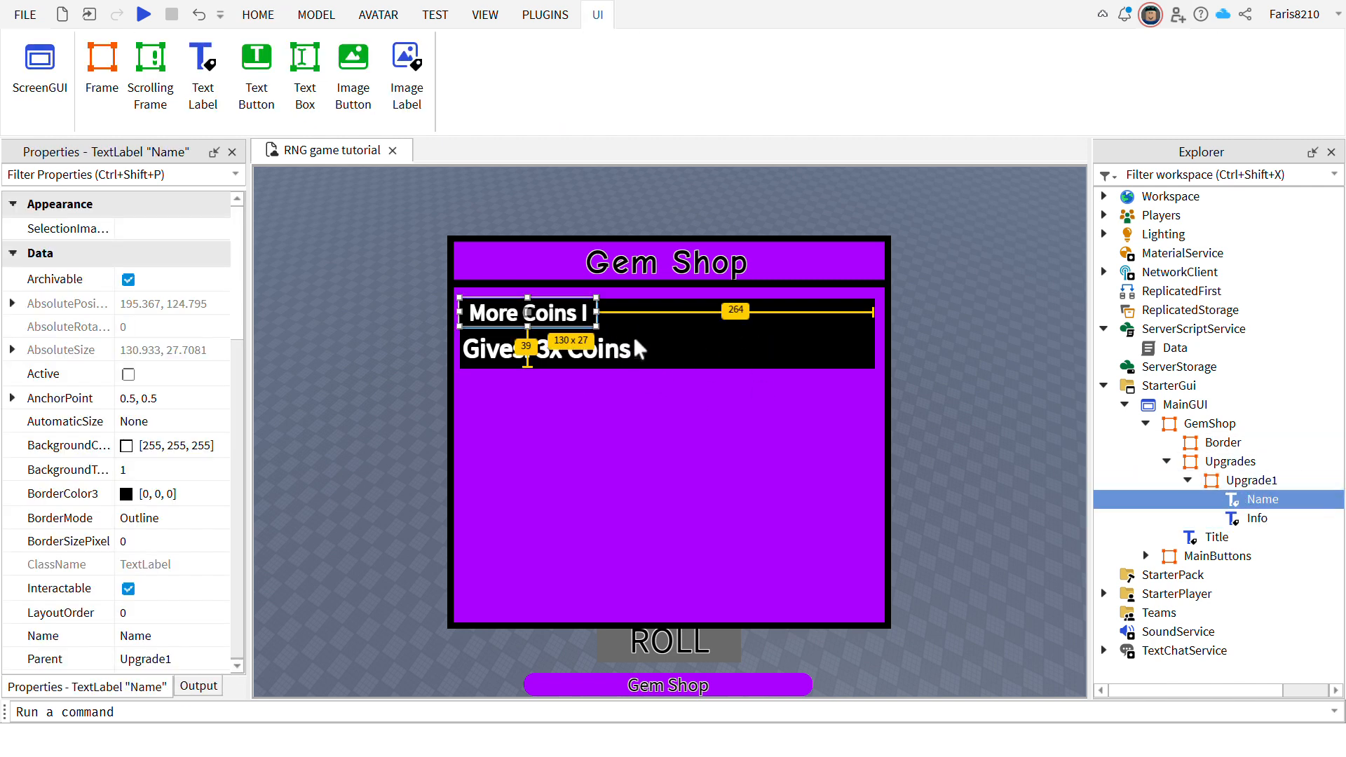
click(1242, 518)
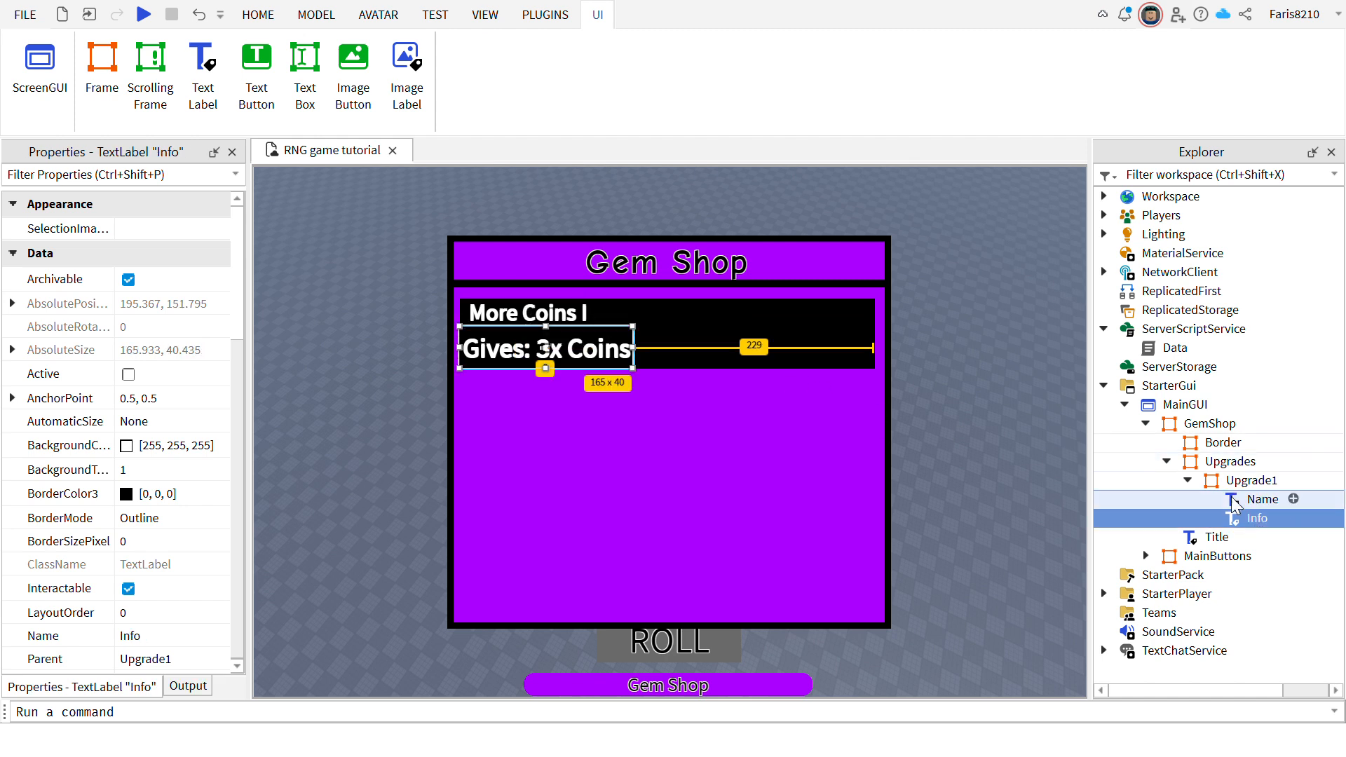
Duplicate the Name label and move the copy to the upper-right corner of the Upgrade1 bar.
click(1246, 500)
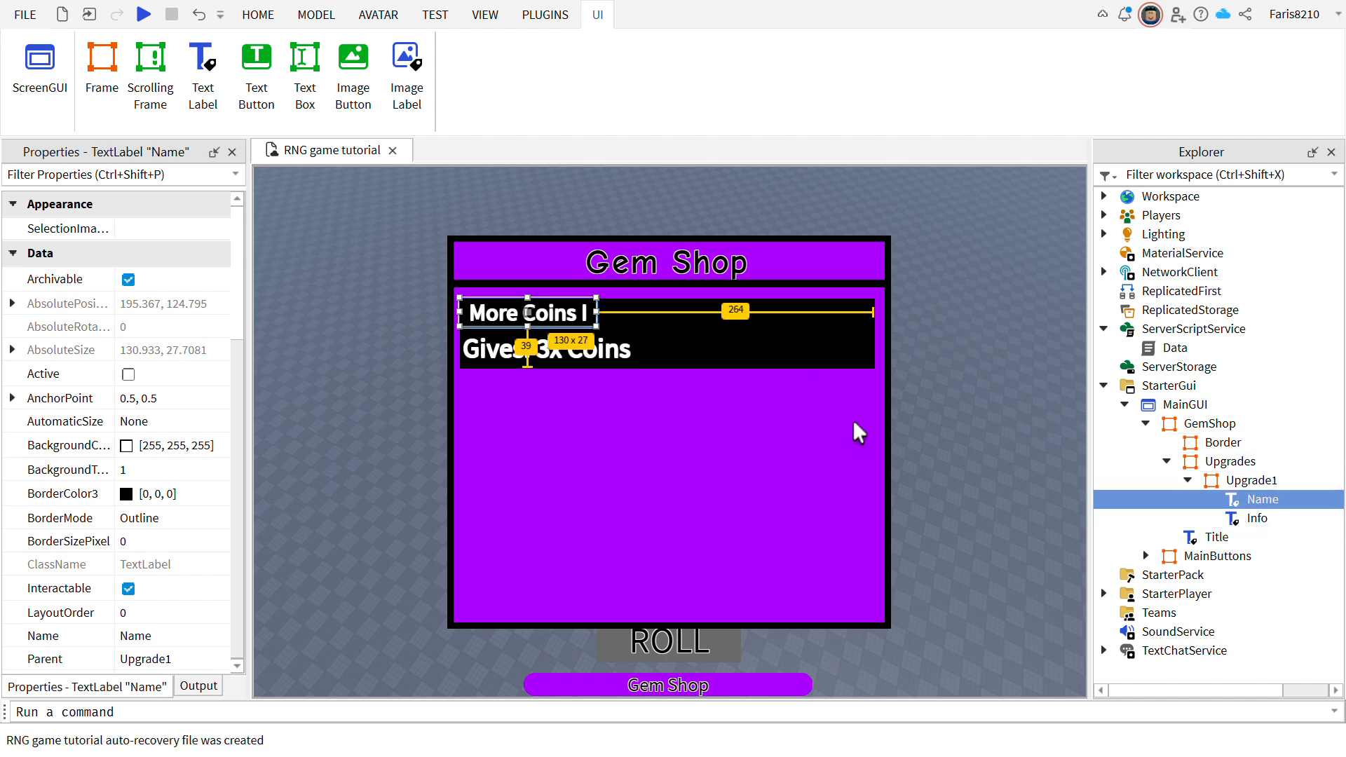
key(ctrl+d)
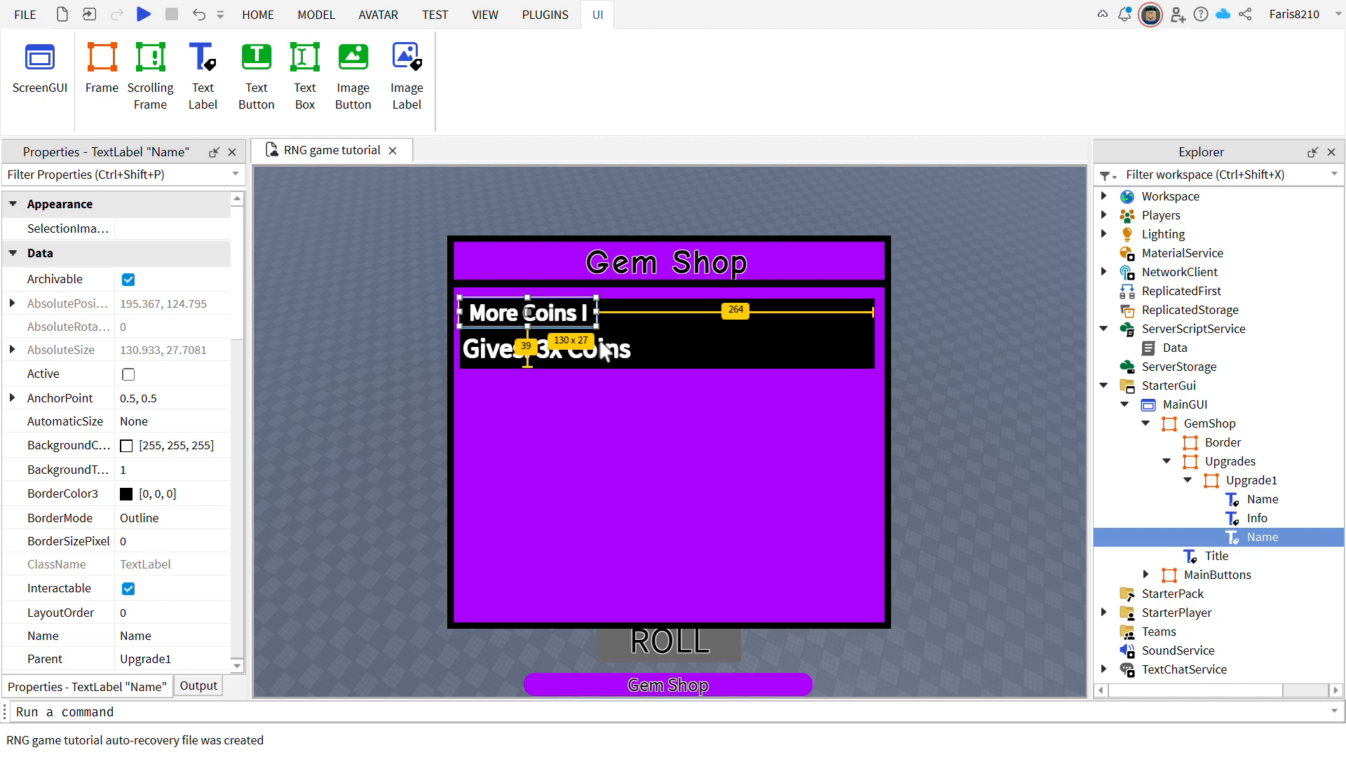
drag(610, 348, 878, 346)
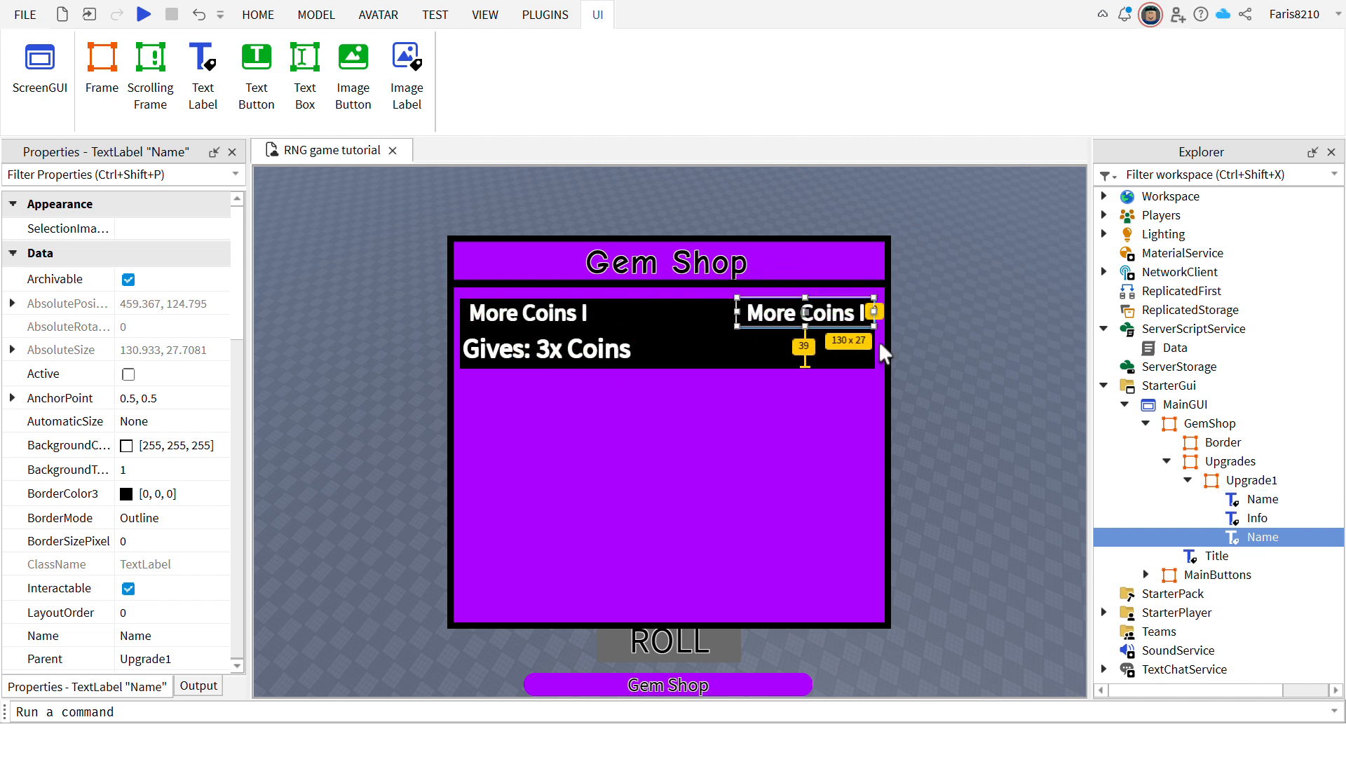
Replace the copied label's text with "5 Gems" and shrink it to about 78 x 19 in the bar's upper-right corner.
double_click(884, 347)
key(ctrl+a)
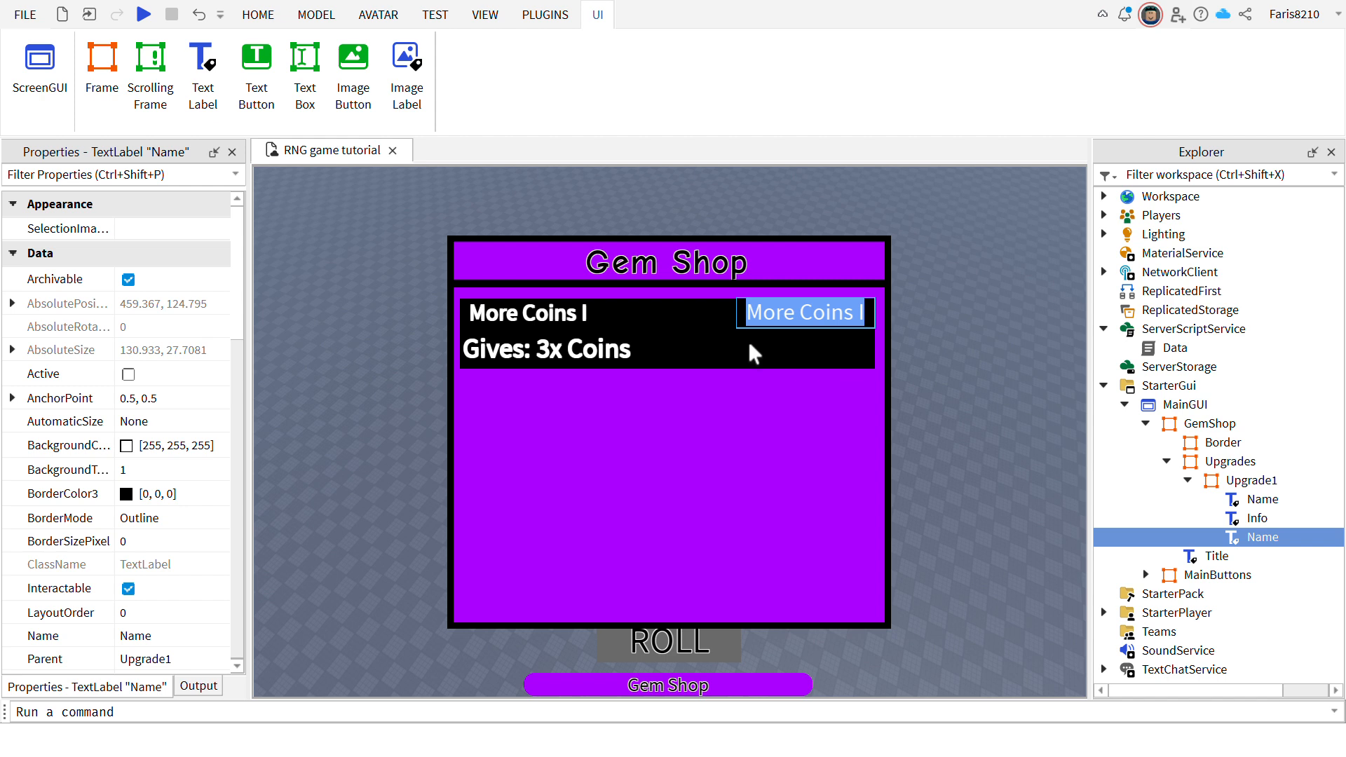
key(BackSpace)
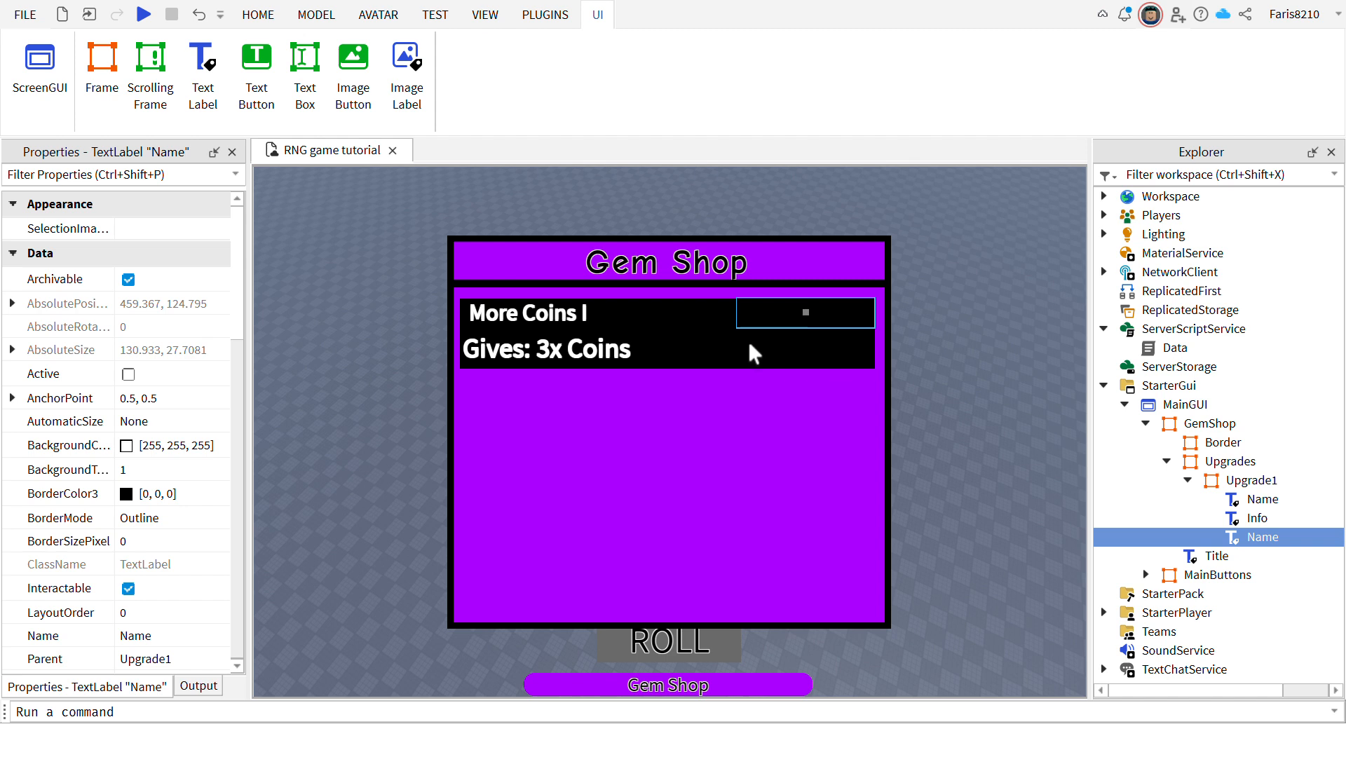
text(5 Gems)
key(Return)
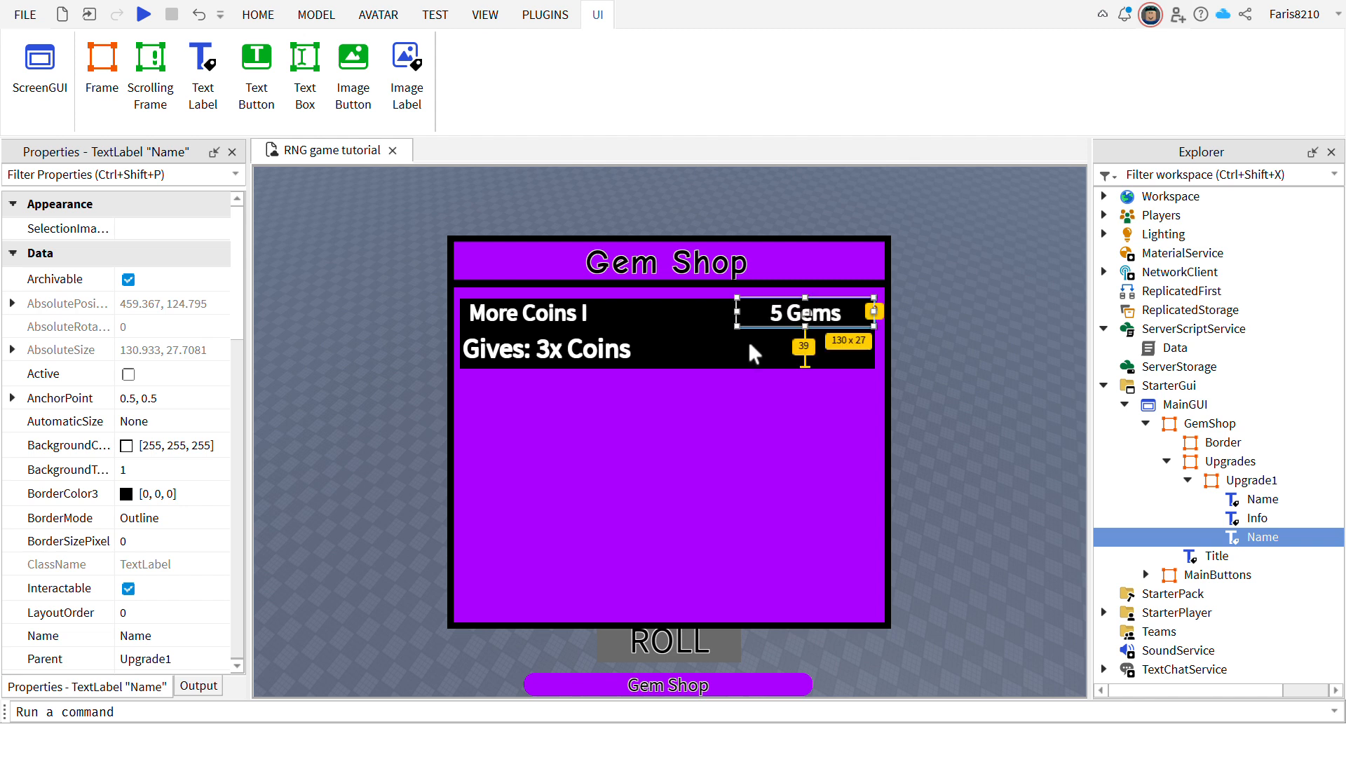
drag(769, 361, 823, 350)
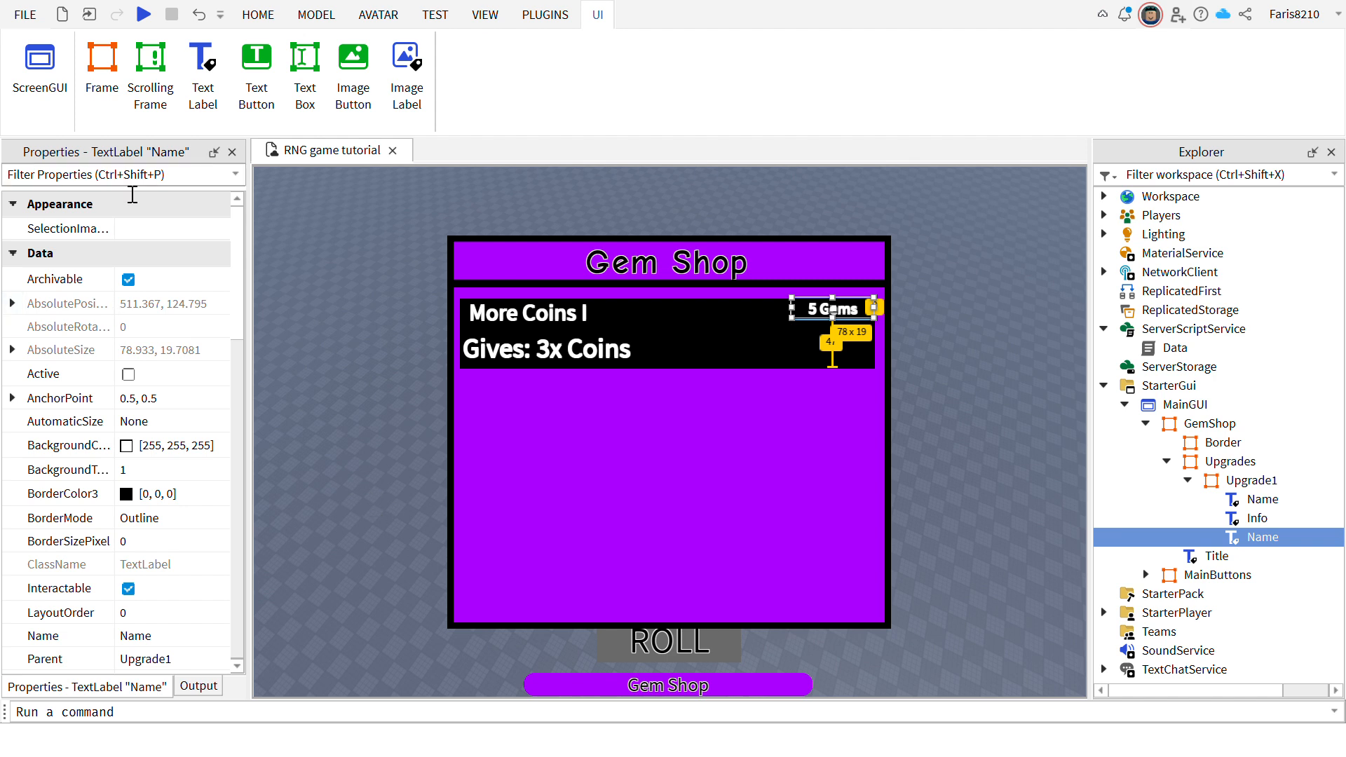
Set the "5 Gems" label's TextColor3 to the violet [85, 0, 255].
click(83, 181)
text(tex)
click(70, 325)
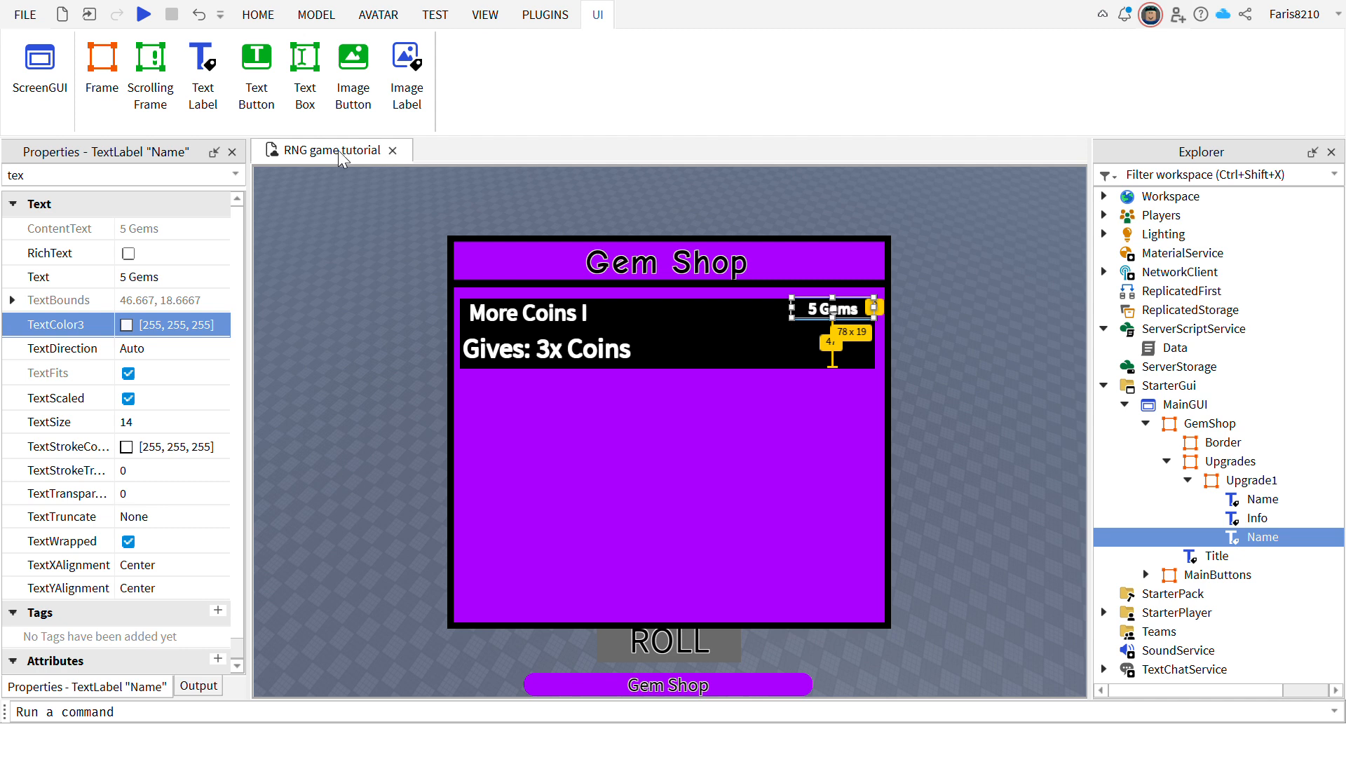
click(59, 352)
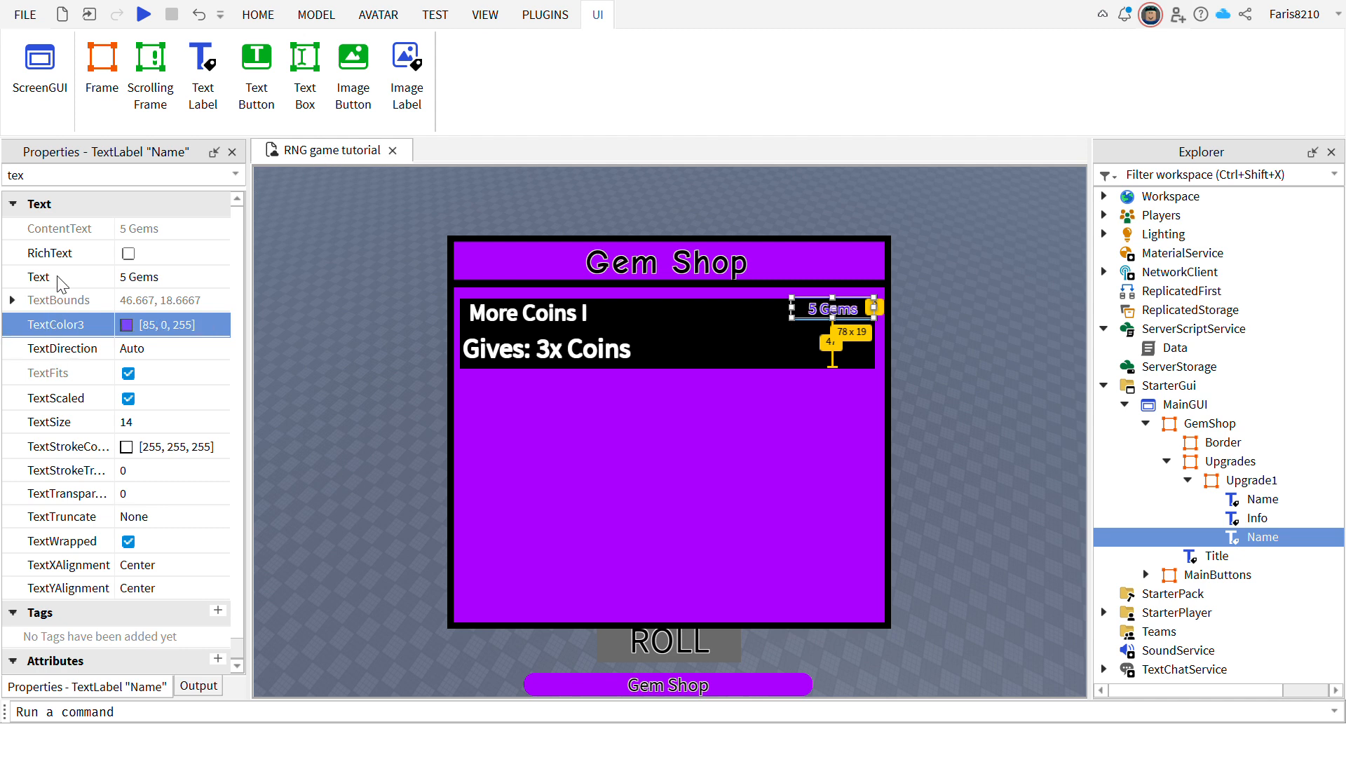
Set the "5 Gems" label's TextColor3 to blue [0, 0, 255] and its TextStrokeTransparency to 1.
click(59, 263)
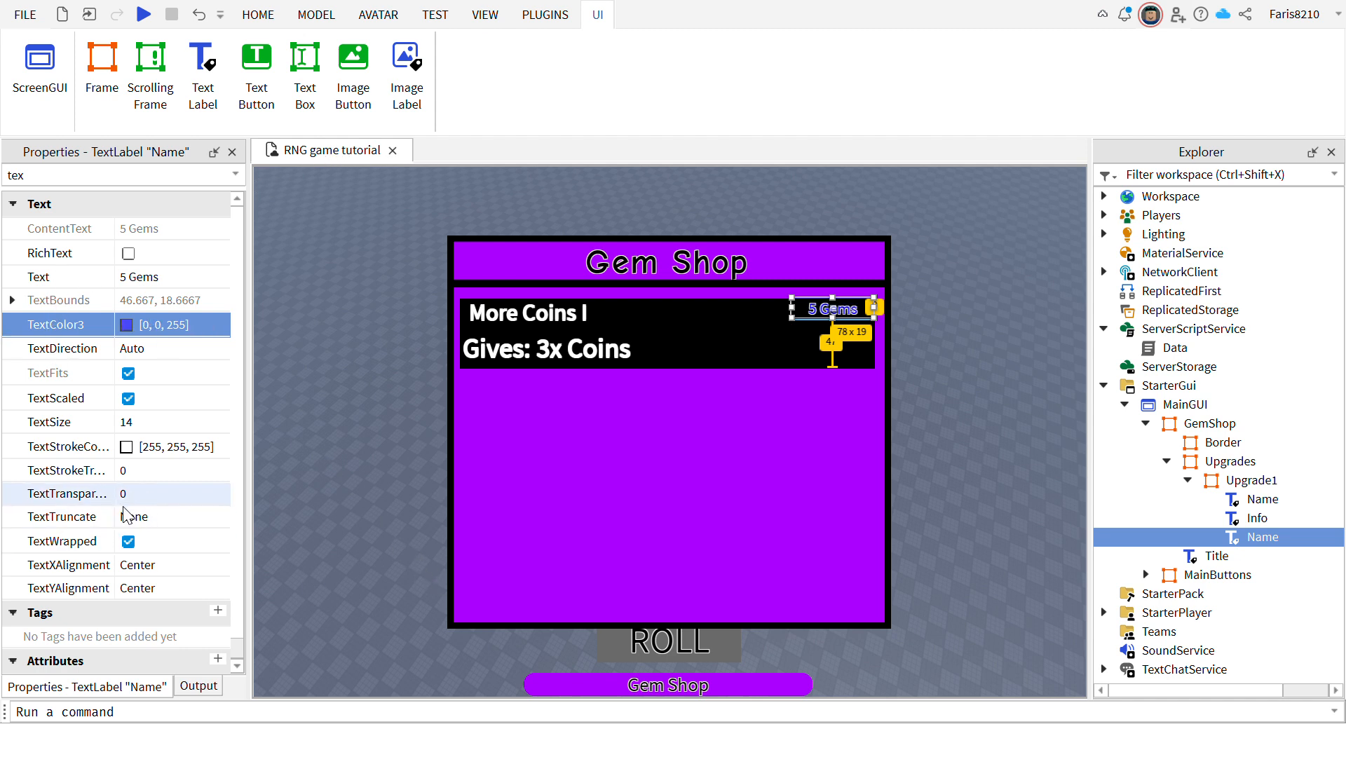
click(137, 471)
text(1)
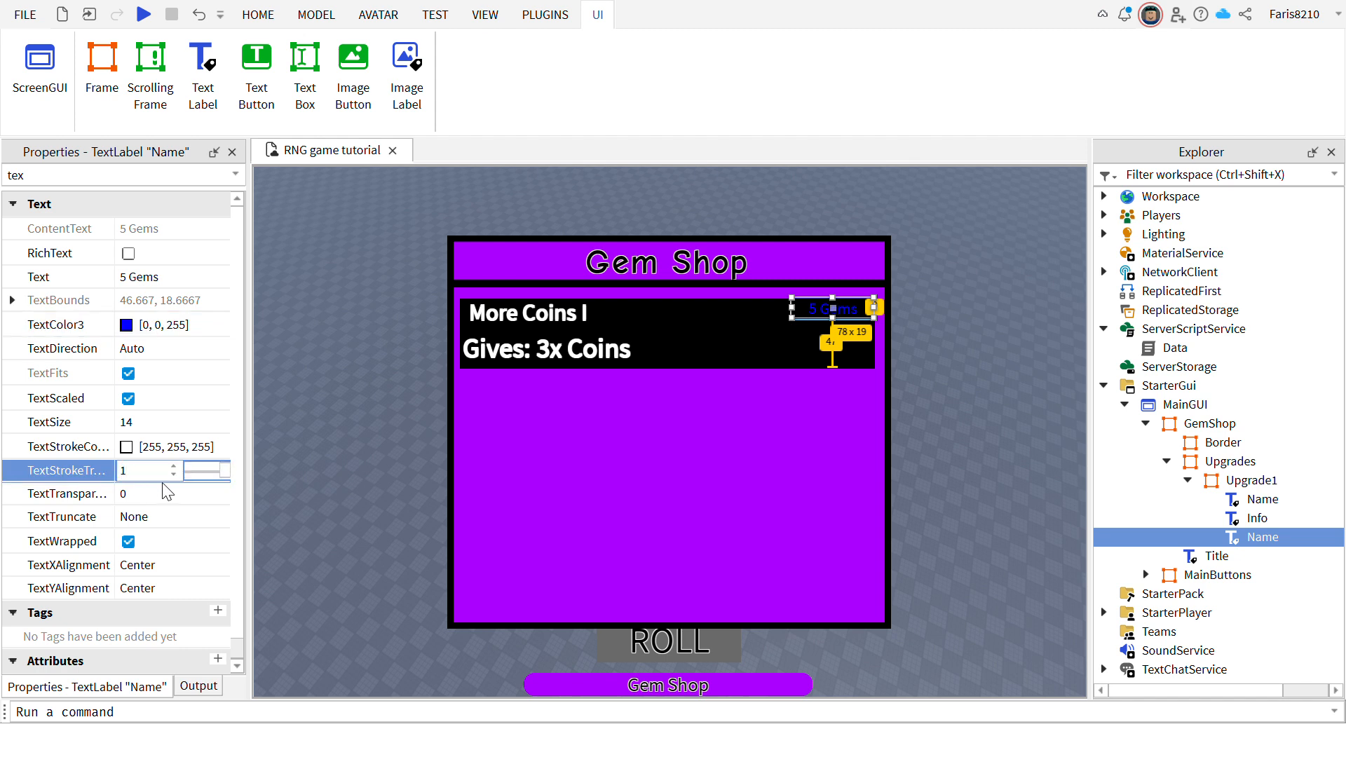
click(98, 181)
key(BackSpace)
key(BackSpace)
key(BackSpace)
click(394, 356)
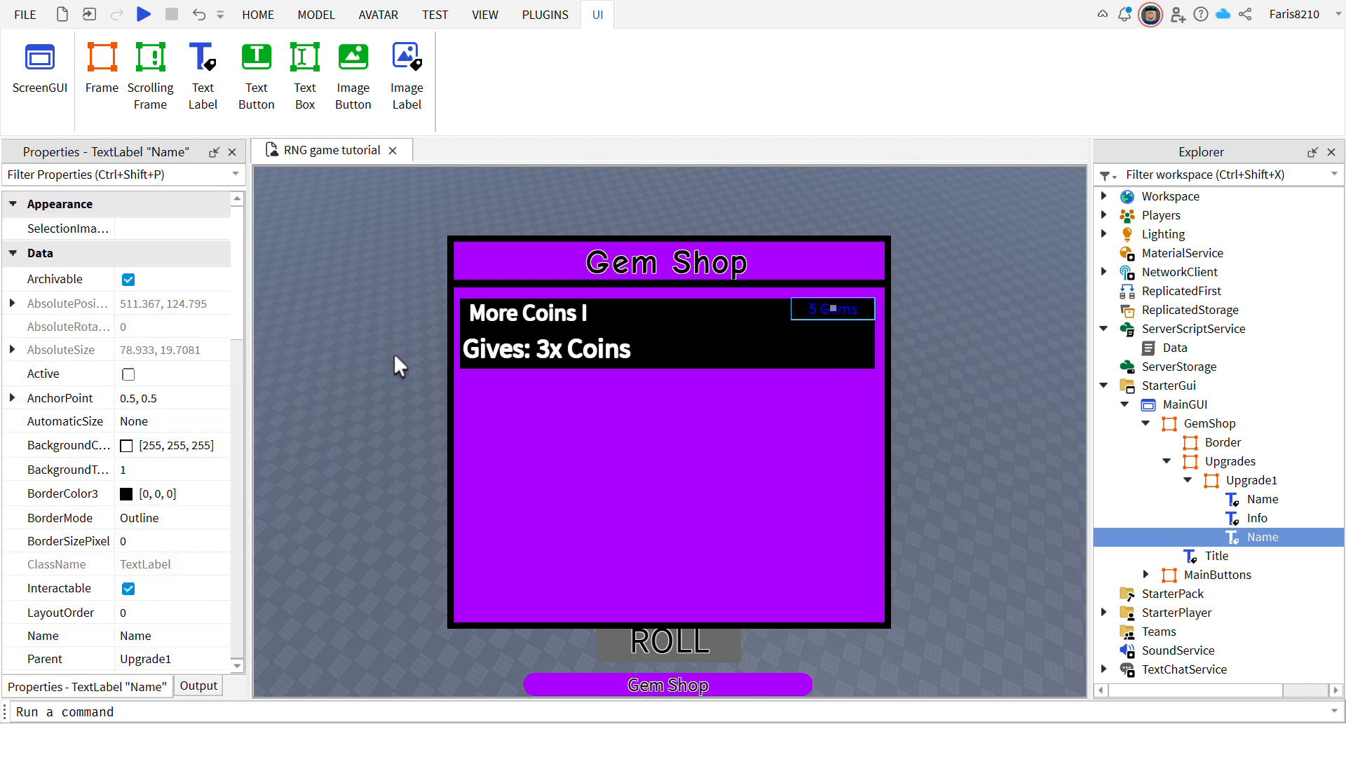
click(399, 365)
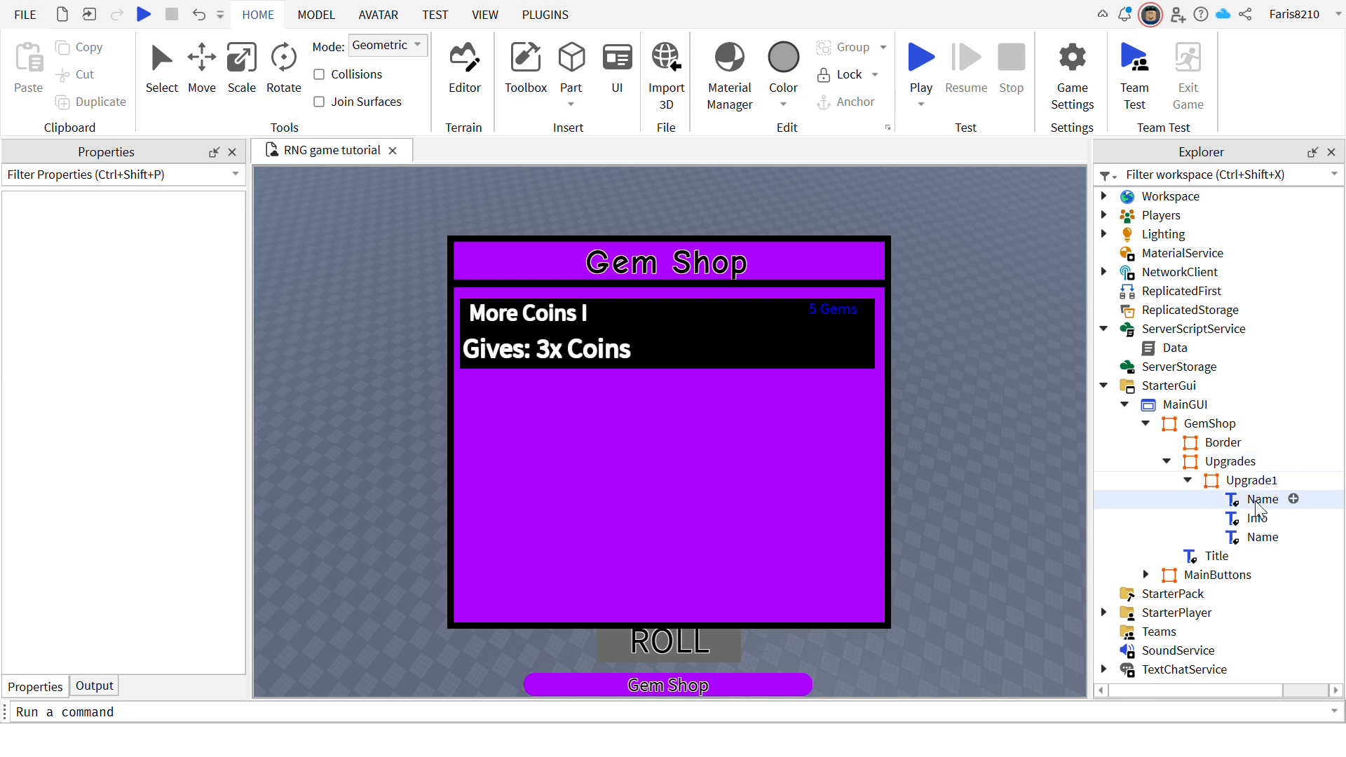
Rename the "5 Gems" label in Upgrade1 as Cost.
click(1262, 538)
click(1262, 537)
text(Cos)
key(Return)
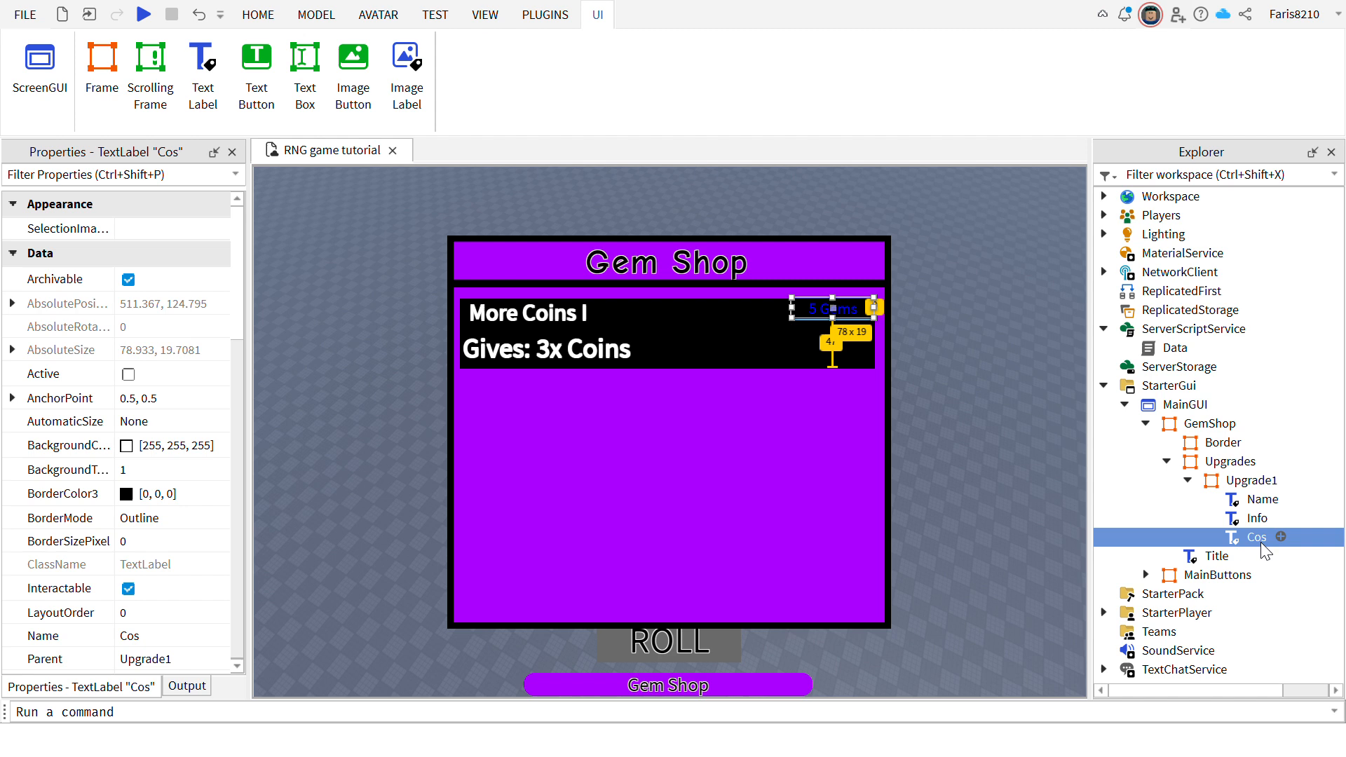
click(1266, 539)
text(t)
key(Return)
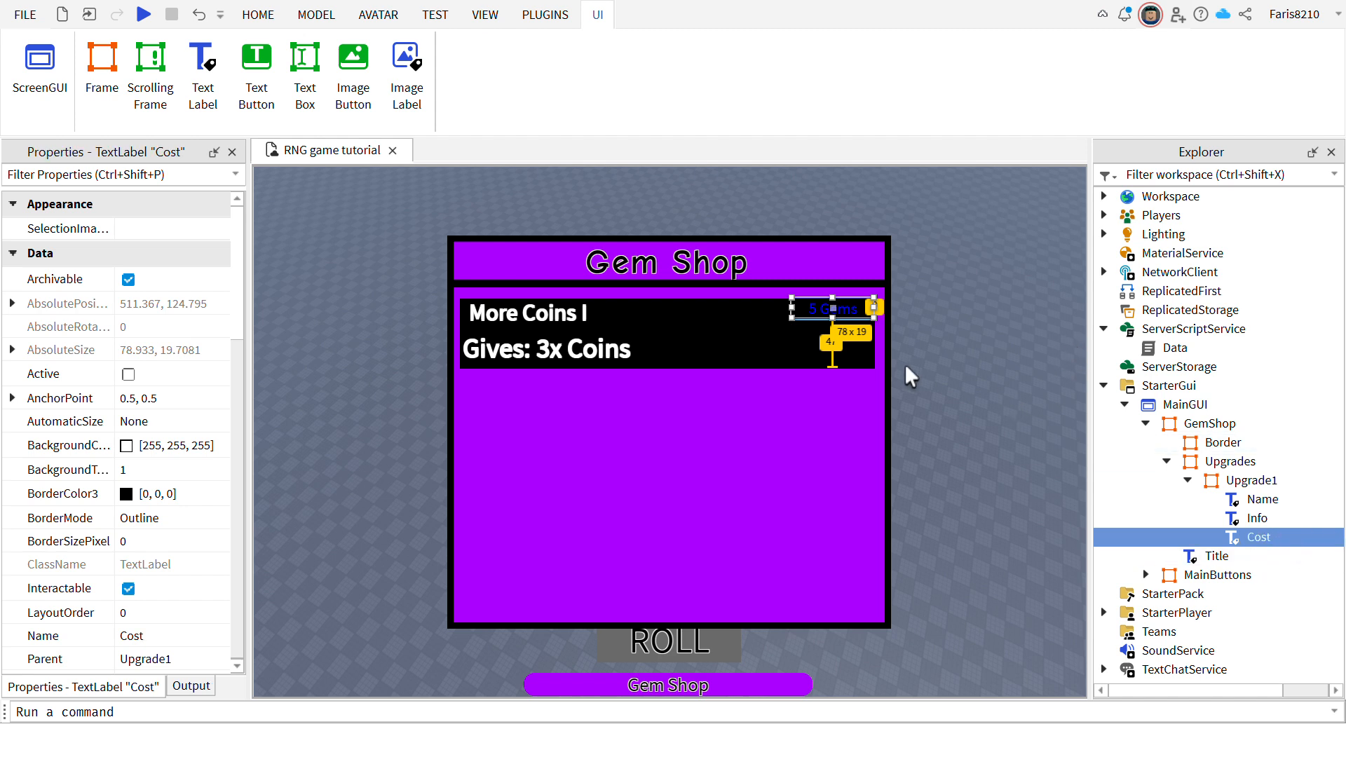
Duplicate the Cost label and place the copy directly to the left of the original in the Upgrade1 bar.
key(ctrl+d)
drag(885, 347, 802, 350)
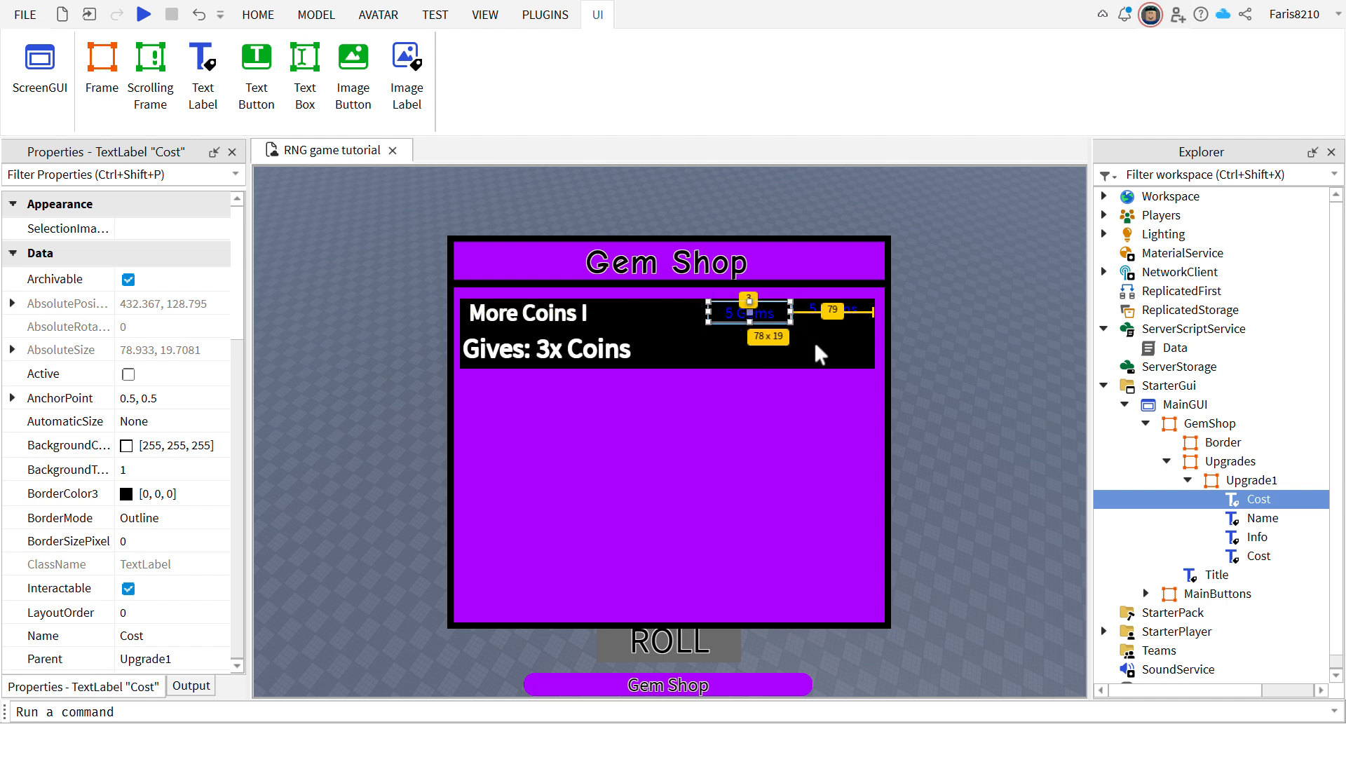
drag(796, 343, 793, 338)
Rename the original Cost label in the upper-right corner of the Upgrade1 bar as Cap.
click(1260, 556)
click(1262, 557)
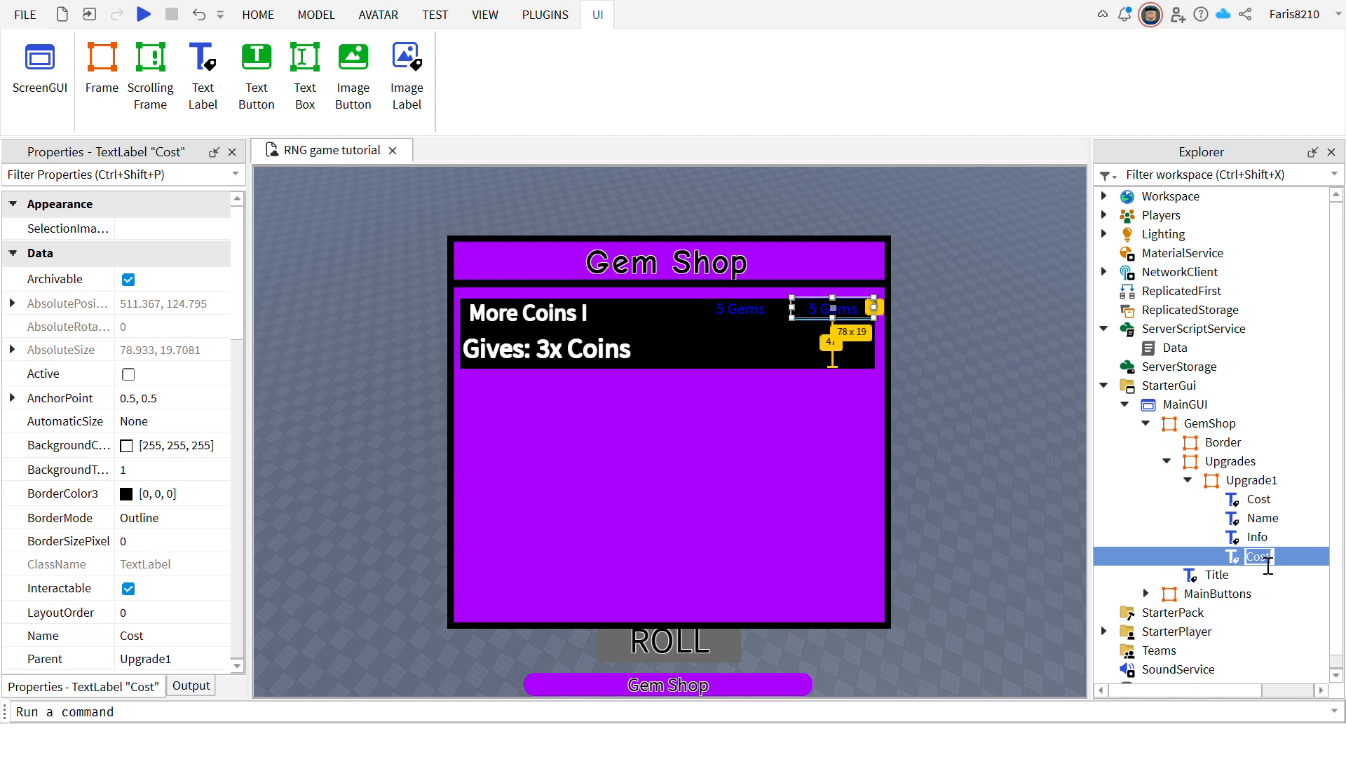
key(Right)
key(BackSpace)
key(BackSpace)
key(BackSpace)
text(ap)
key(Return)
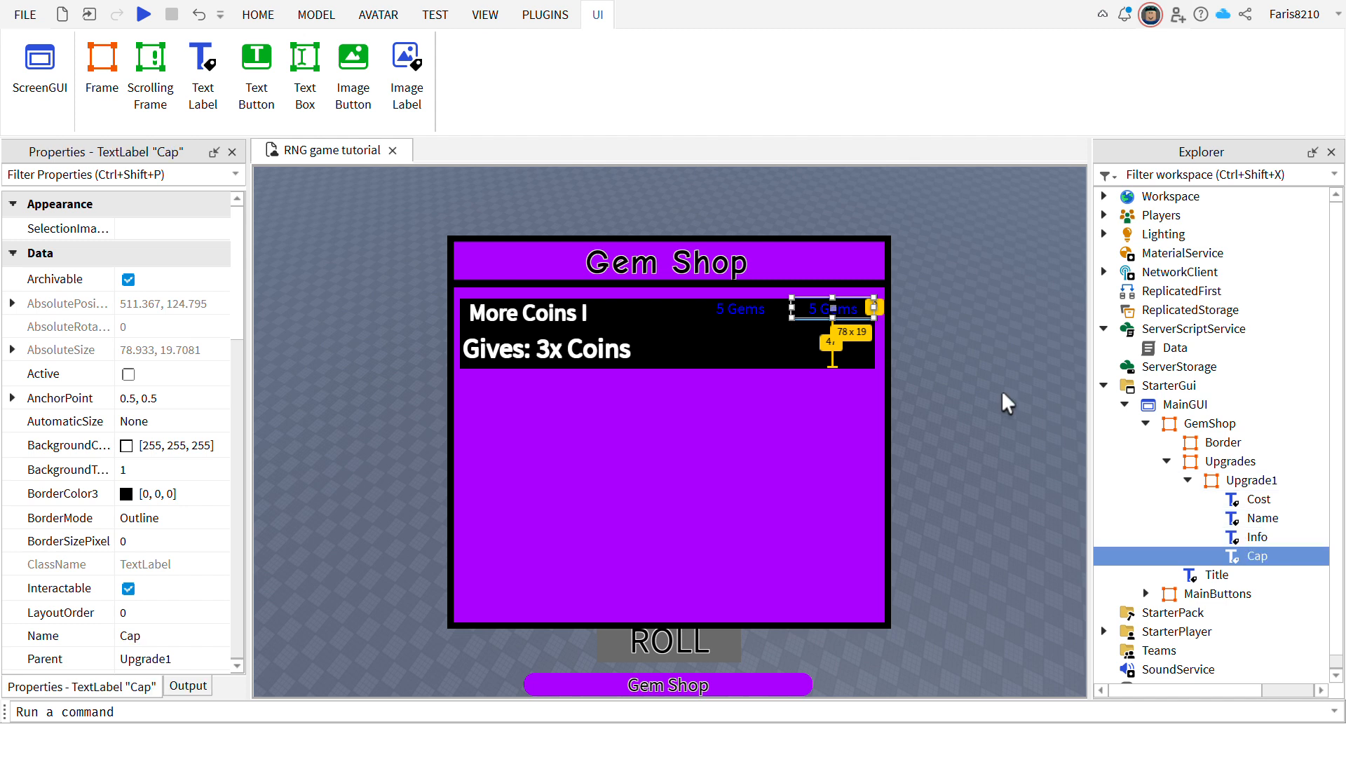
Replace the Cap label's text with "0/10".
double_click(861, 314)
drag(868, 314, 807, 310)
key(BackSpace)
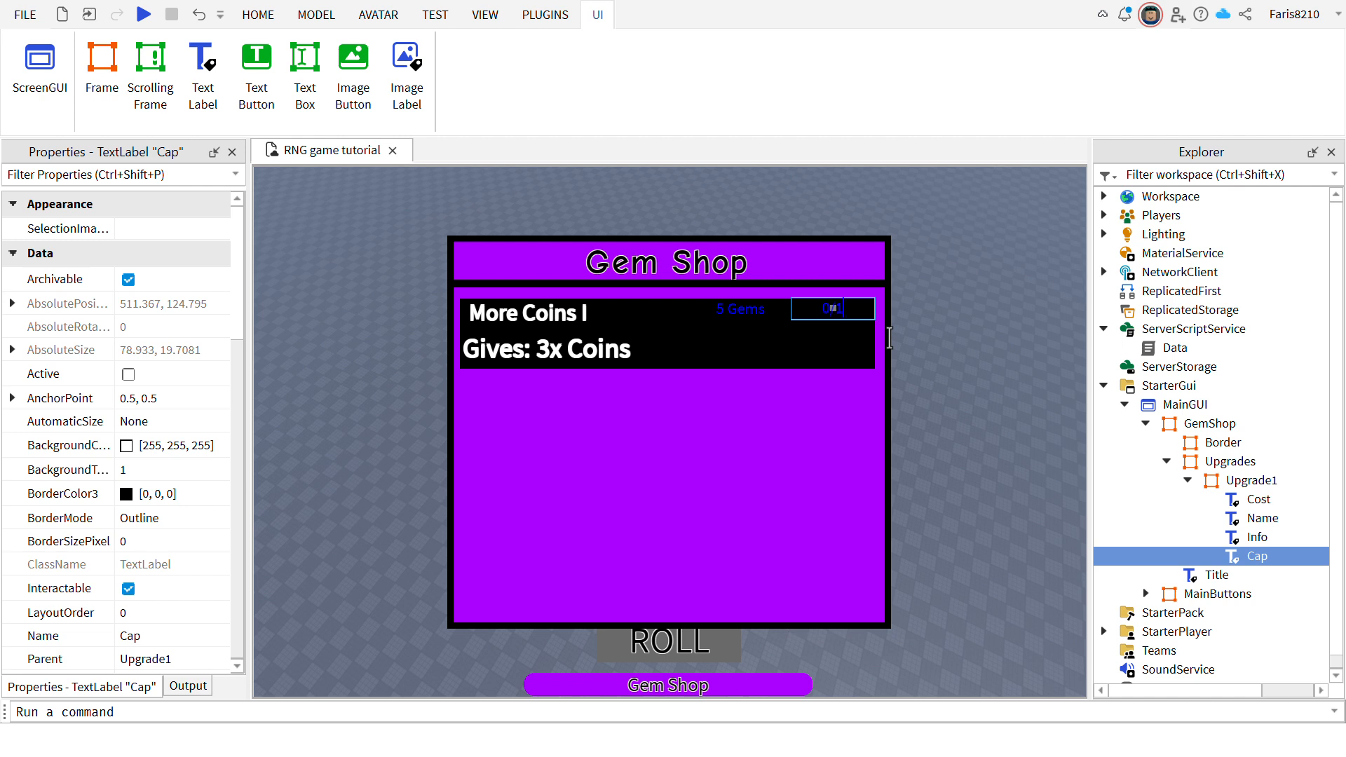
key(Return)
Set the Cap label's TextColor3 to white [255, 255, 255].
click(168, 177)
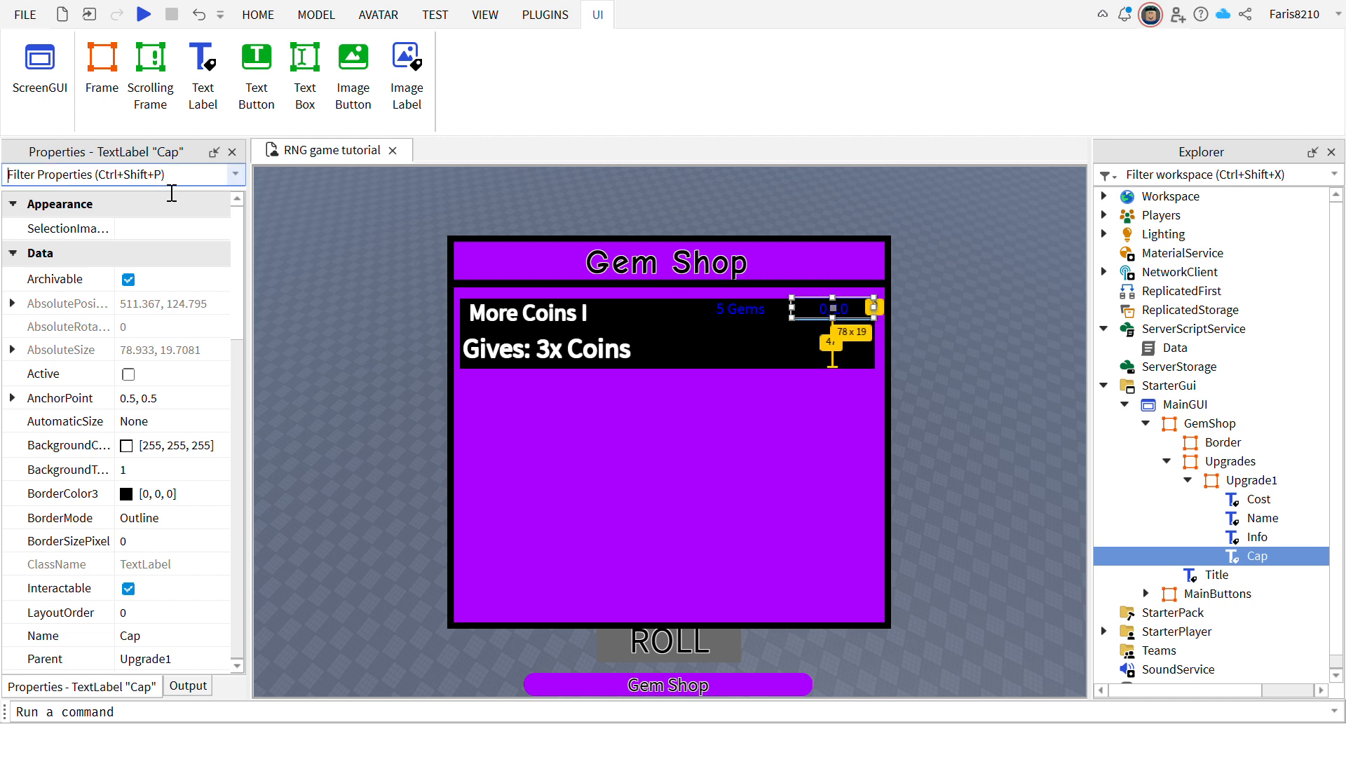
text(te)
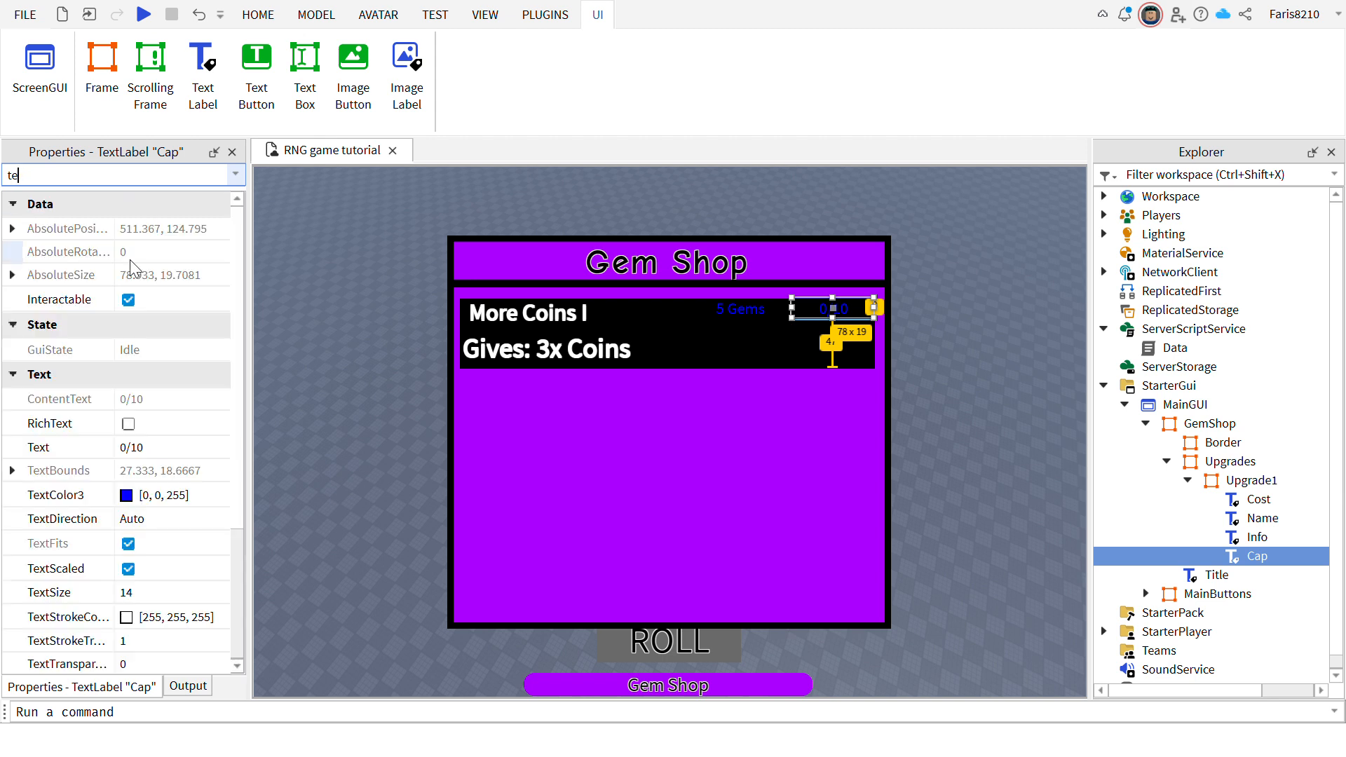
click(180, 495)
click(622, 343)
click(766, 550)
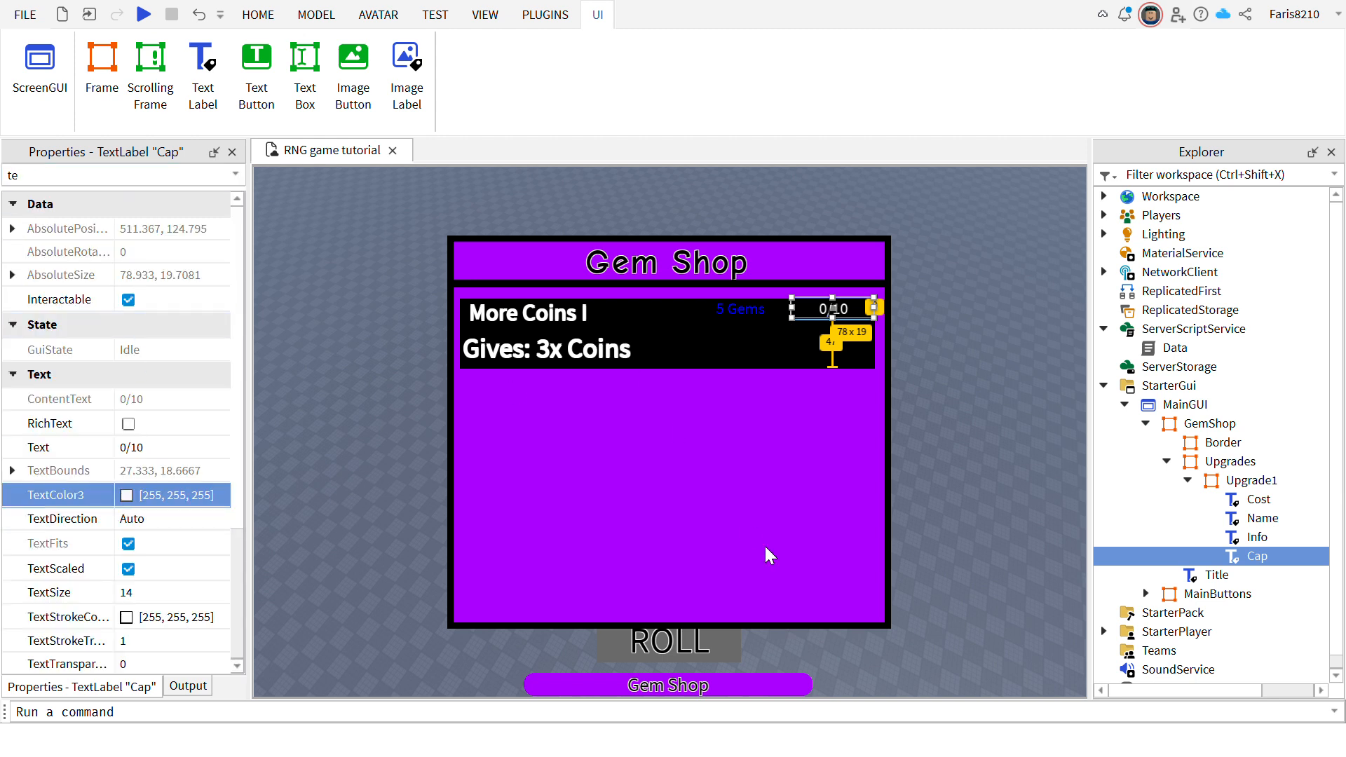
click(887, 453)
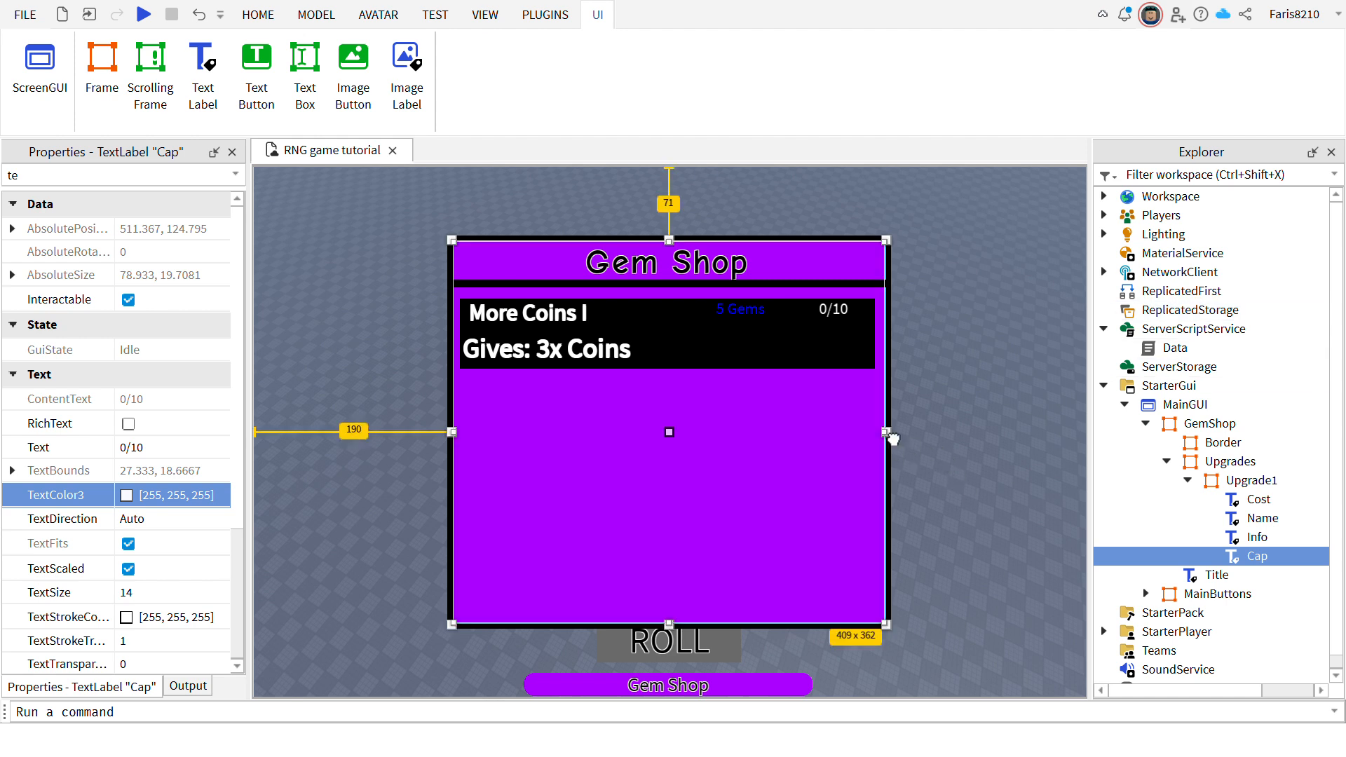
Nudge the "5 Gems" label slightly right, closer to the "0/10" label.
click(849, 345)
drag(780, 344, 791, 343)
click(966, 440)
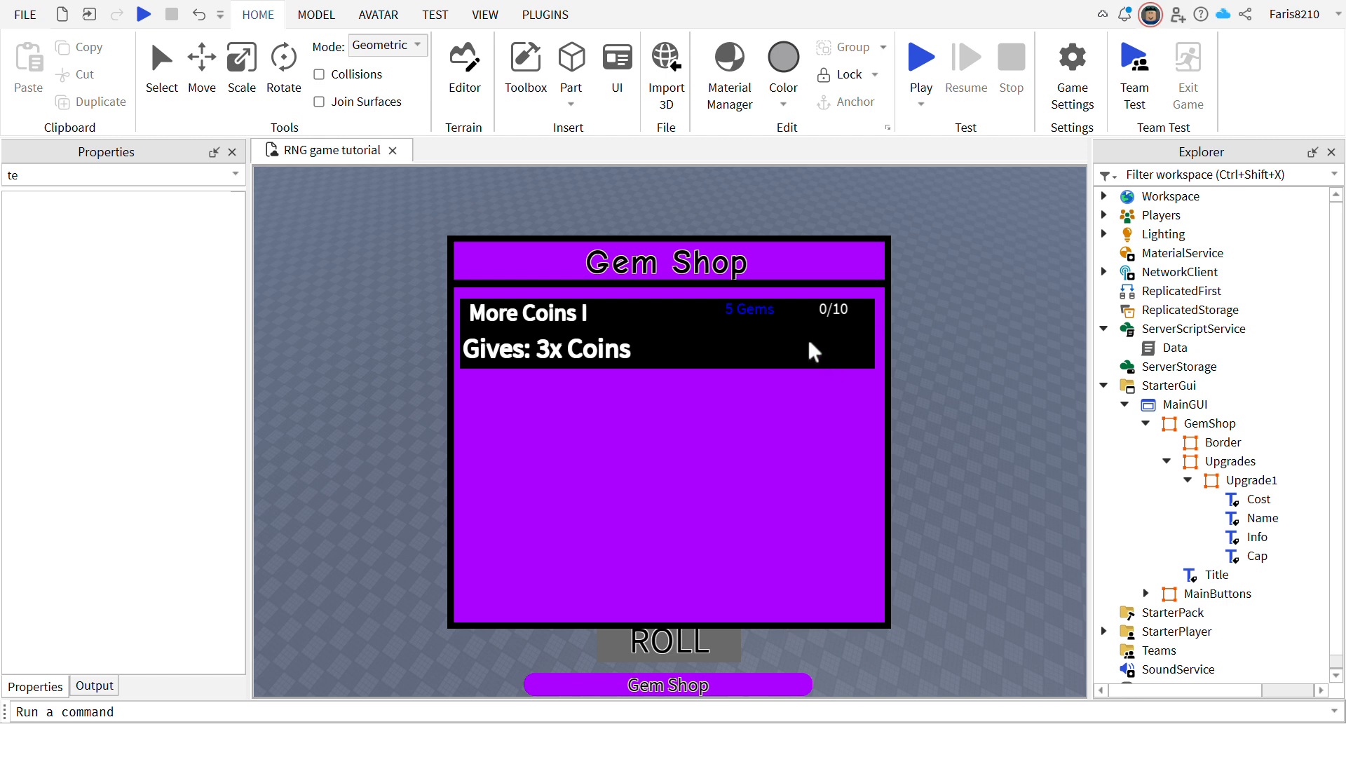
Add a text button inside the Upgrade1 frame and set its text to "Purchase".
click(1262, 481)
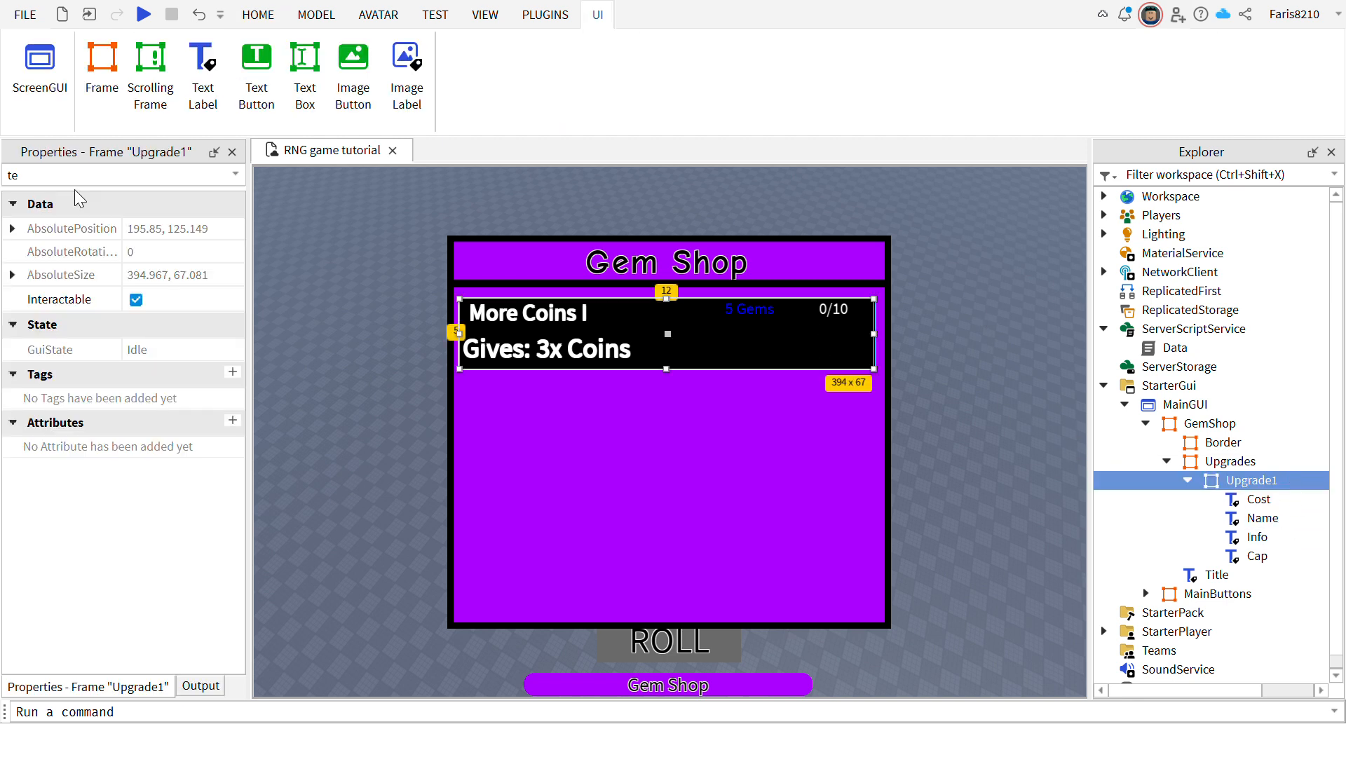
click(256, 77)
drag(465, 312, 610, 372)
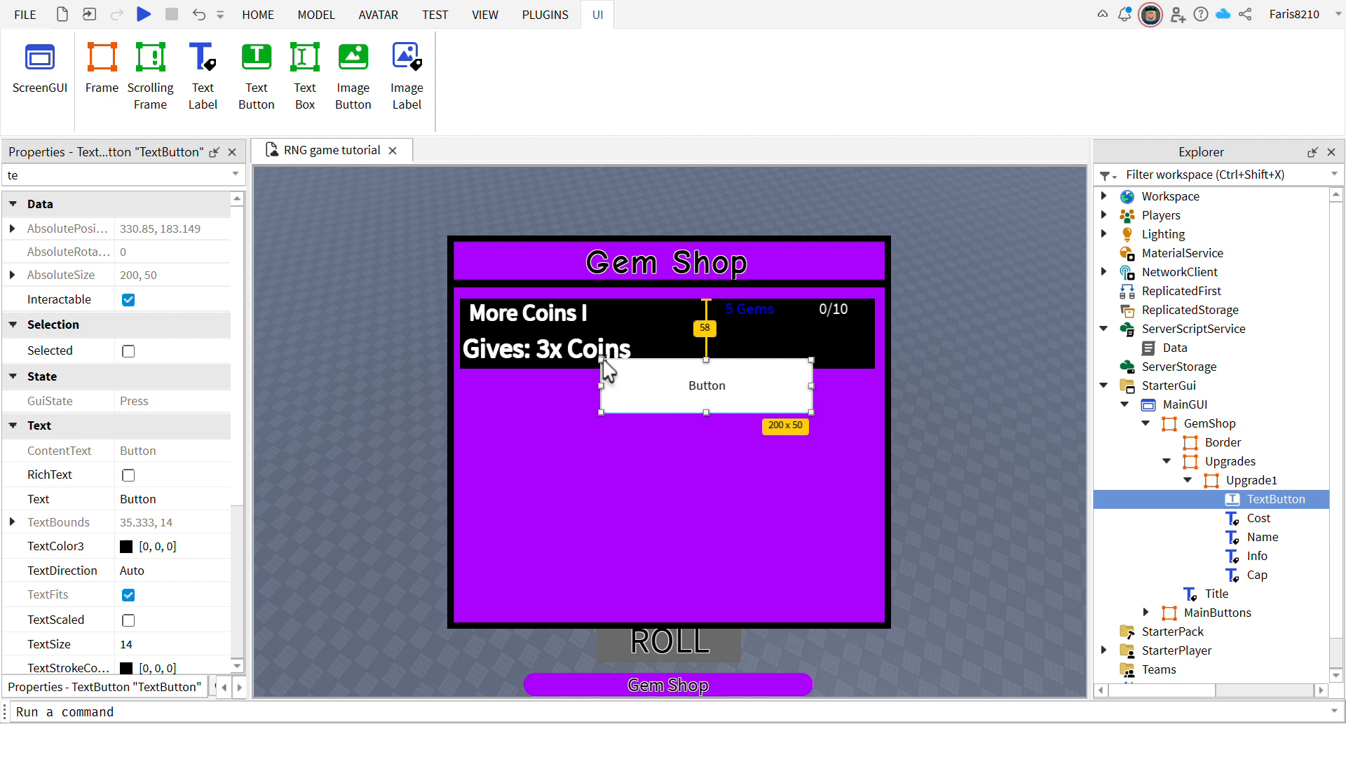
click(200, 505)
key(BackSpace)
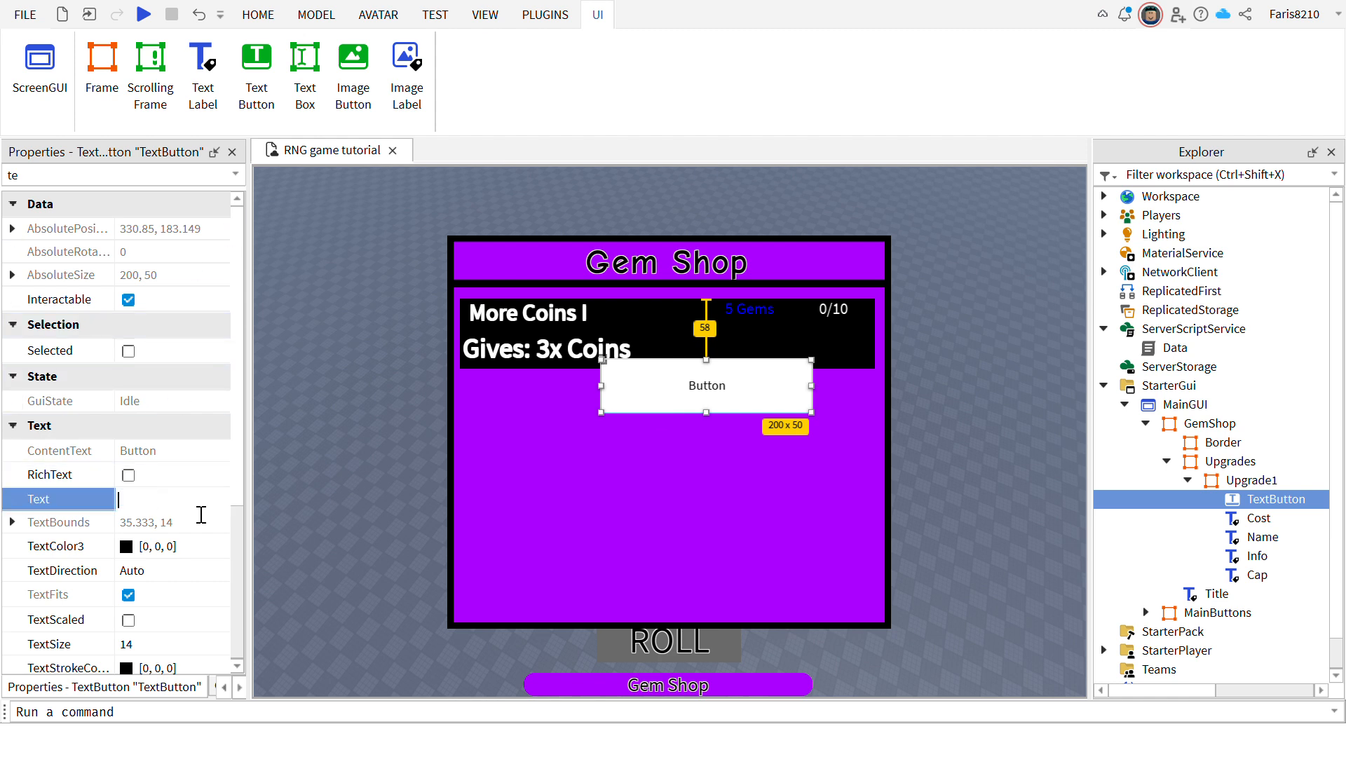
text(Purchase)
key(Return)
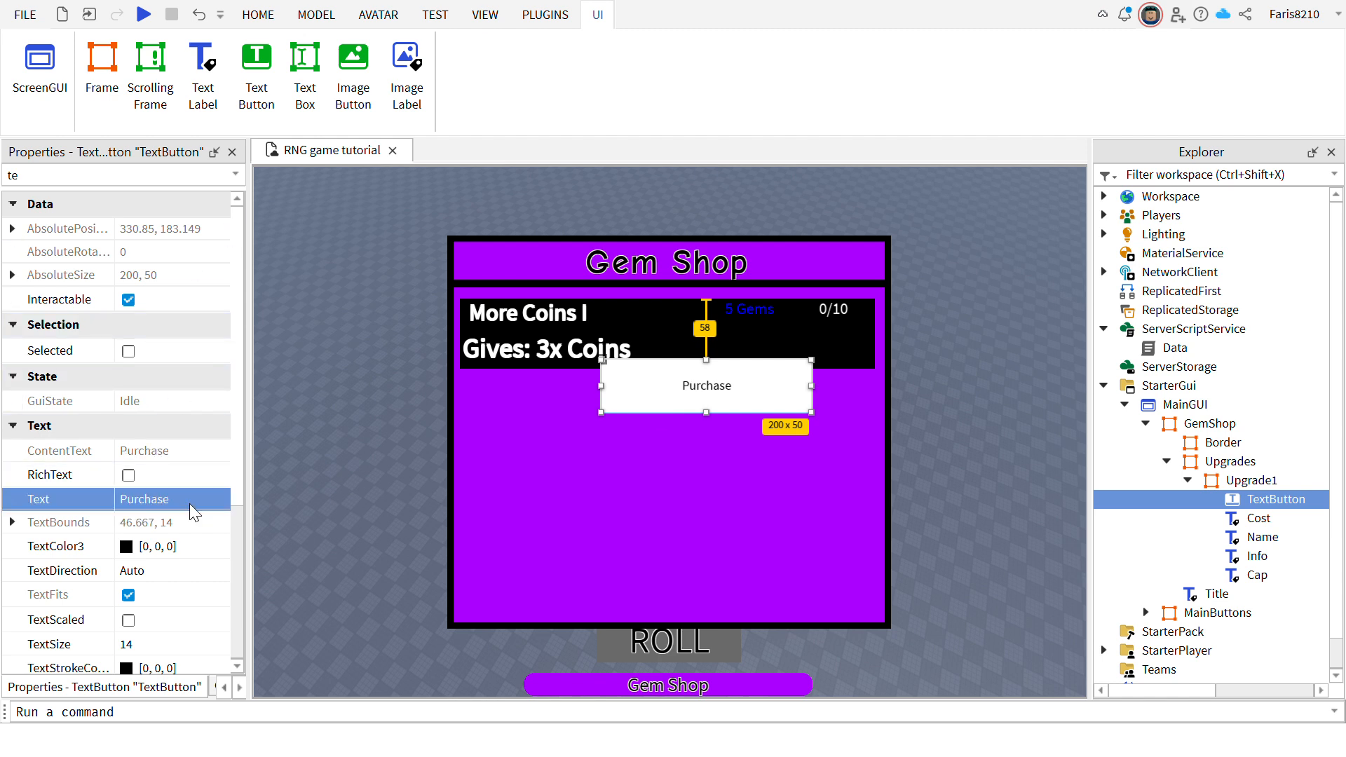
Set the new button's background color to green [0, 255, 0] and its AnchorPoint to 0.5, 0.5.
double_click(126, 182)
key(BackSpace)
click(127, 472)
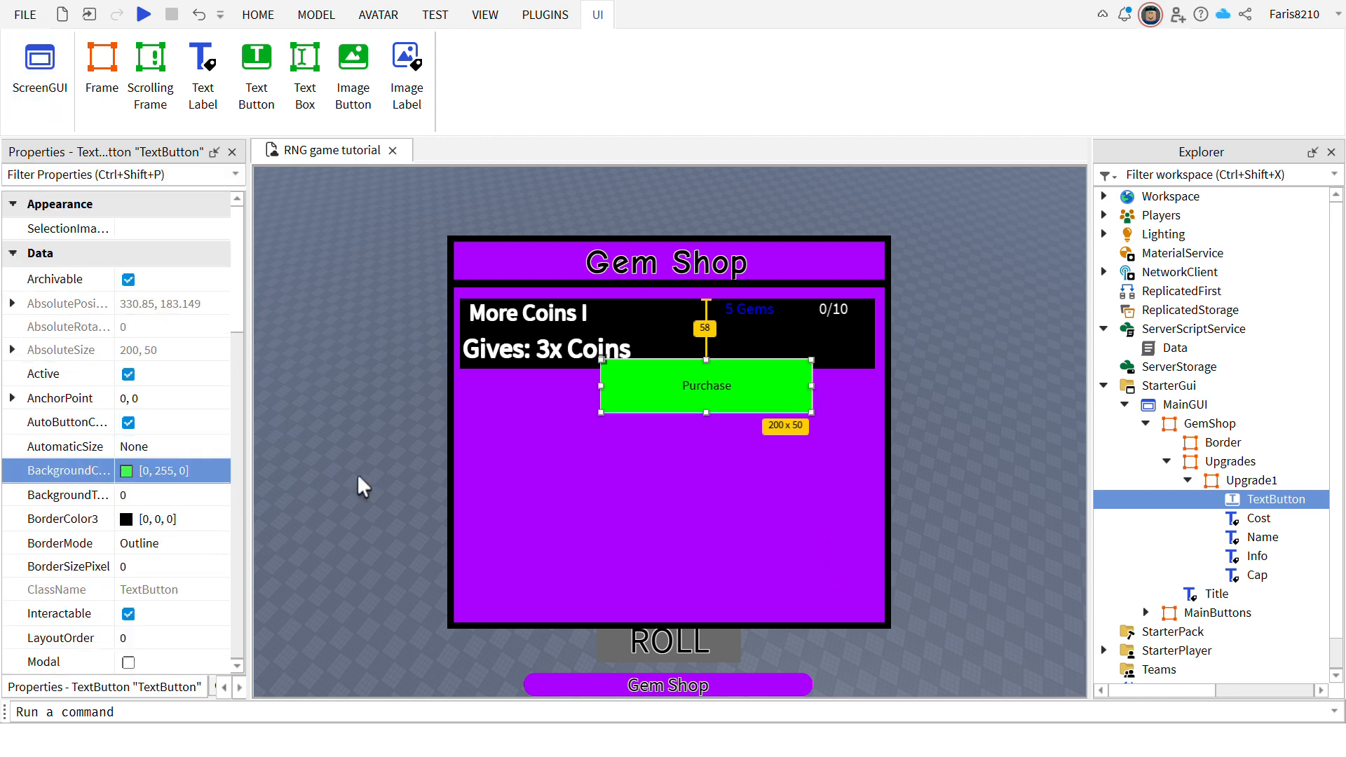
click(173, 401)
text(0.5, 0.5)
key(Return)
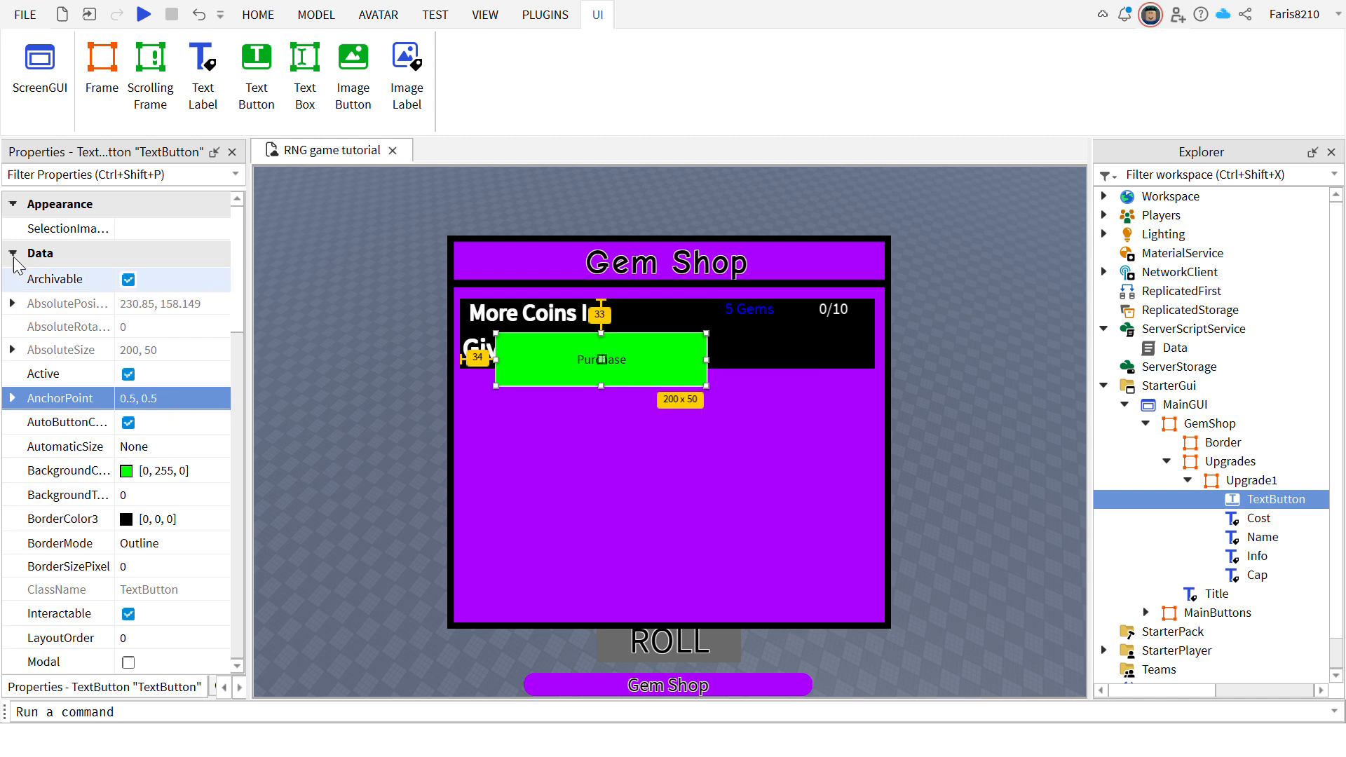
Set the button's Size to {0.3, 0},{0.3, 0}, and position and enlarge it to about 146 x 38 below the cost and cap labels.
click(70, 175)
text(si)
click(205, 348)
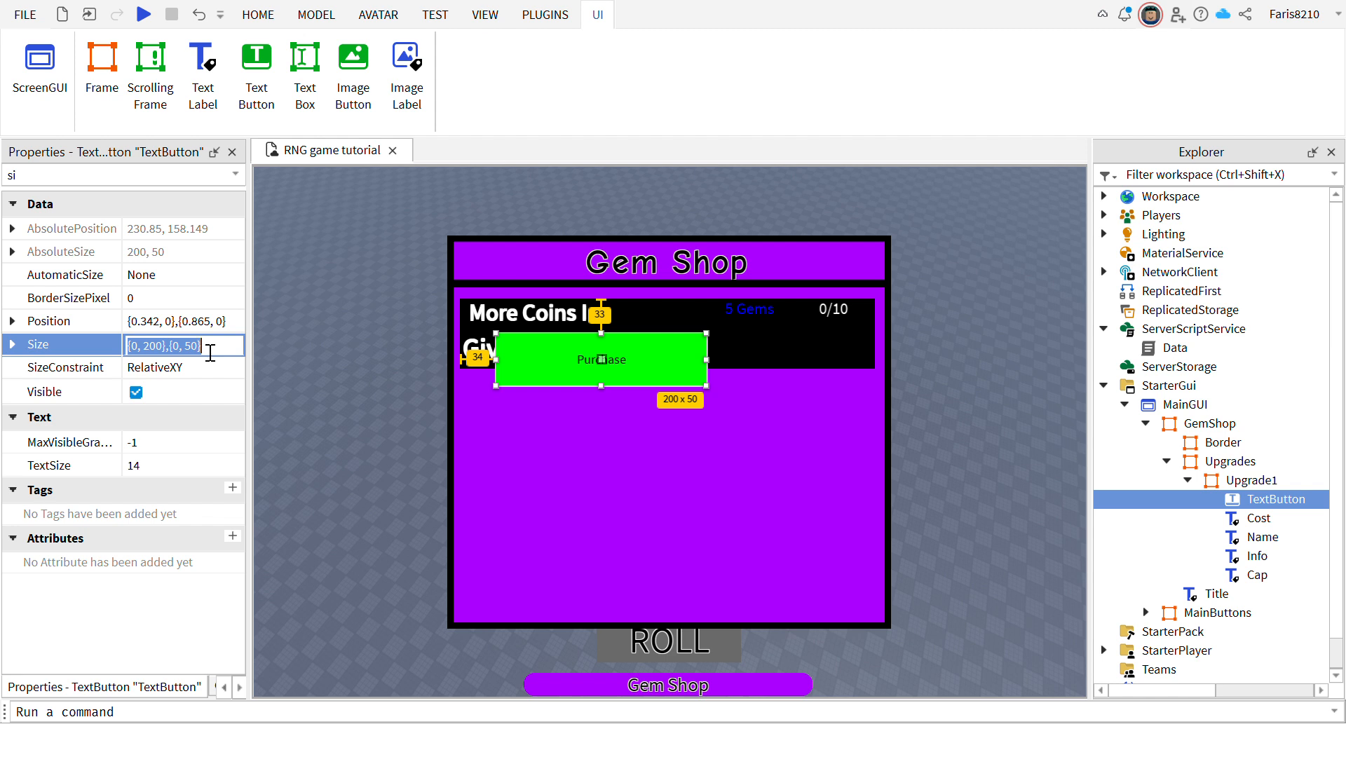
text(1)
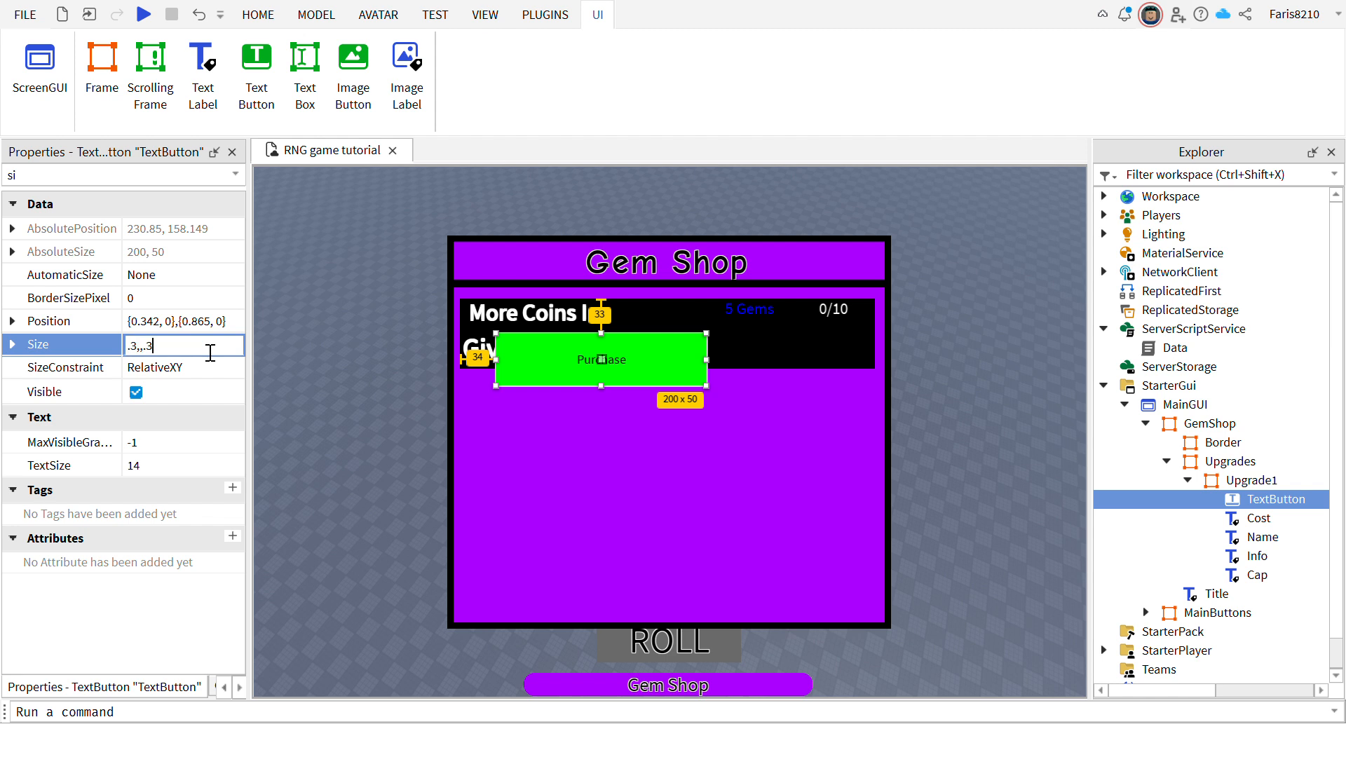
key(Return)
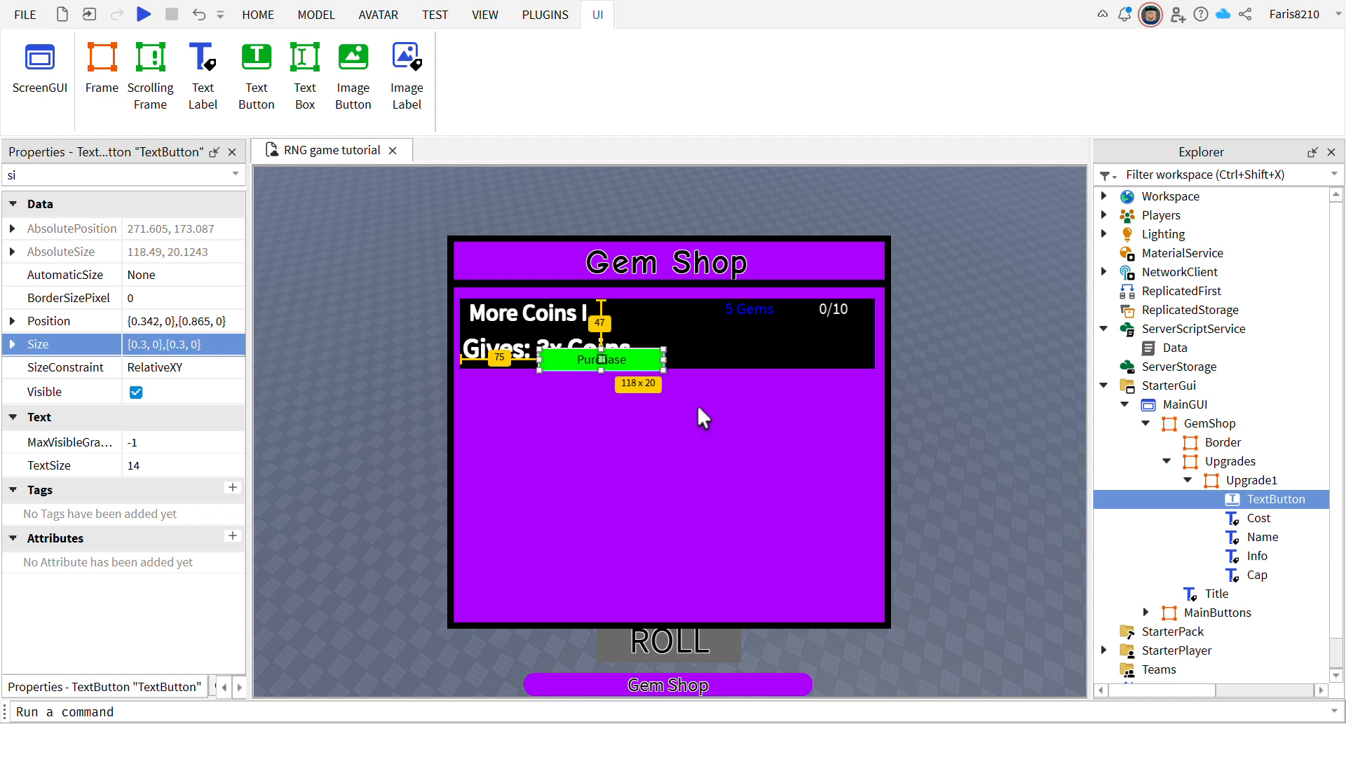
drag(696, 407, 867, 375)
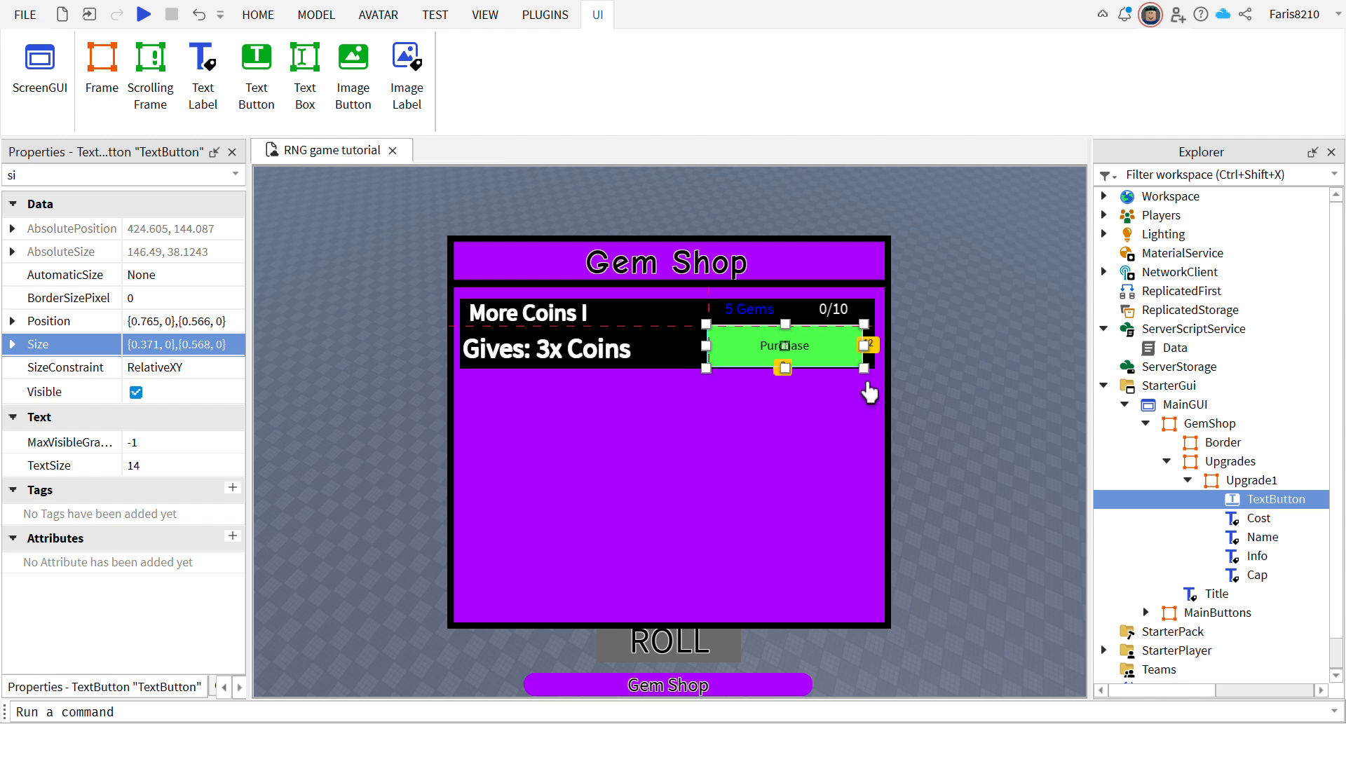
Rename the text button as Purchase and add a UICorner to it.
double_click(1312, 502)
text(Purchase)
key(Return)
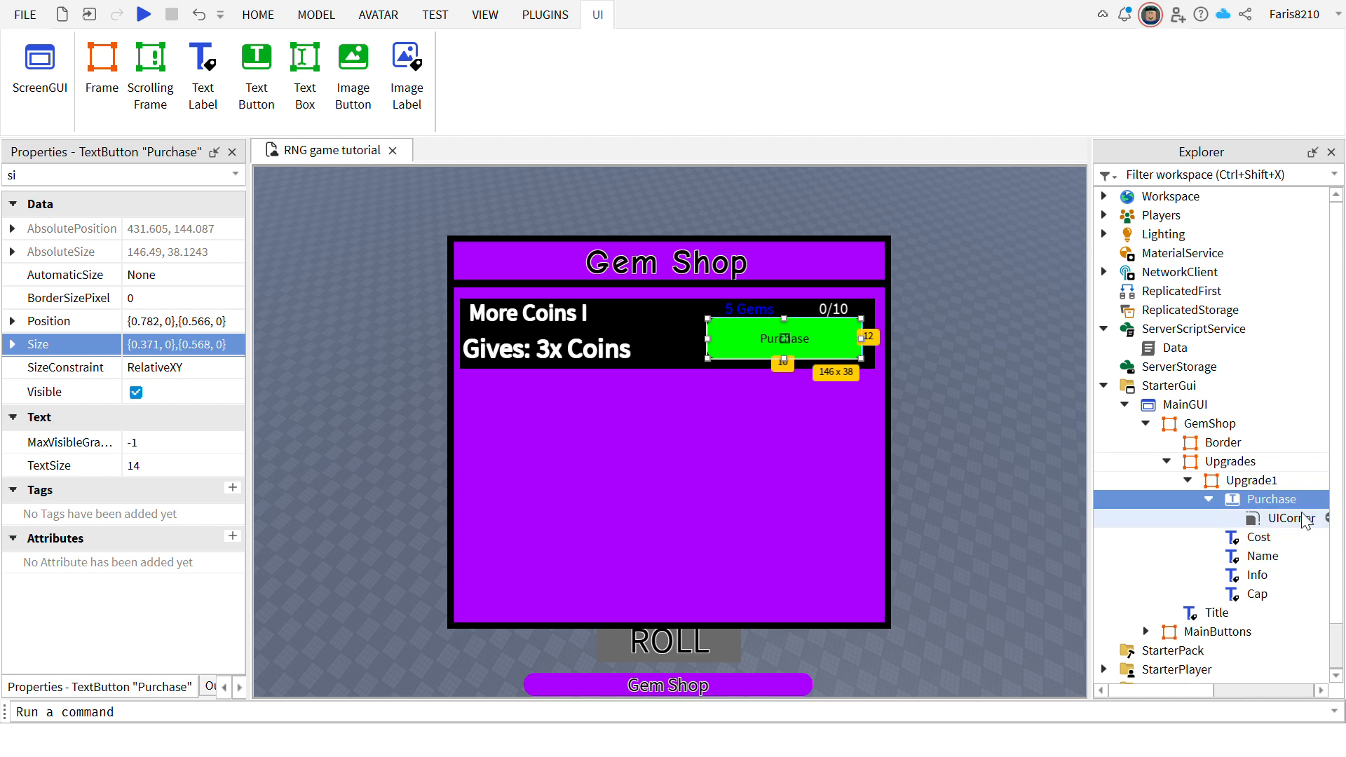
Set the CornerRadius of the Purchase button's UICorner to 1, 0.
click(1282, 521)
click(145, 184)
key(BackSpace)
key(BackSpace)
click(154, 272)
click(163, 237)
text(1, 0)
key(Return)
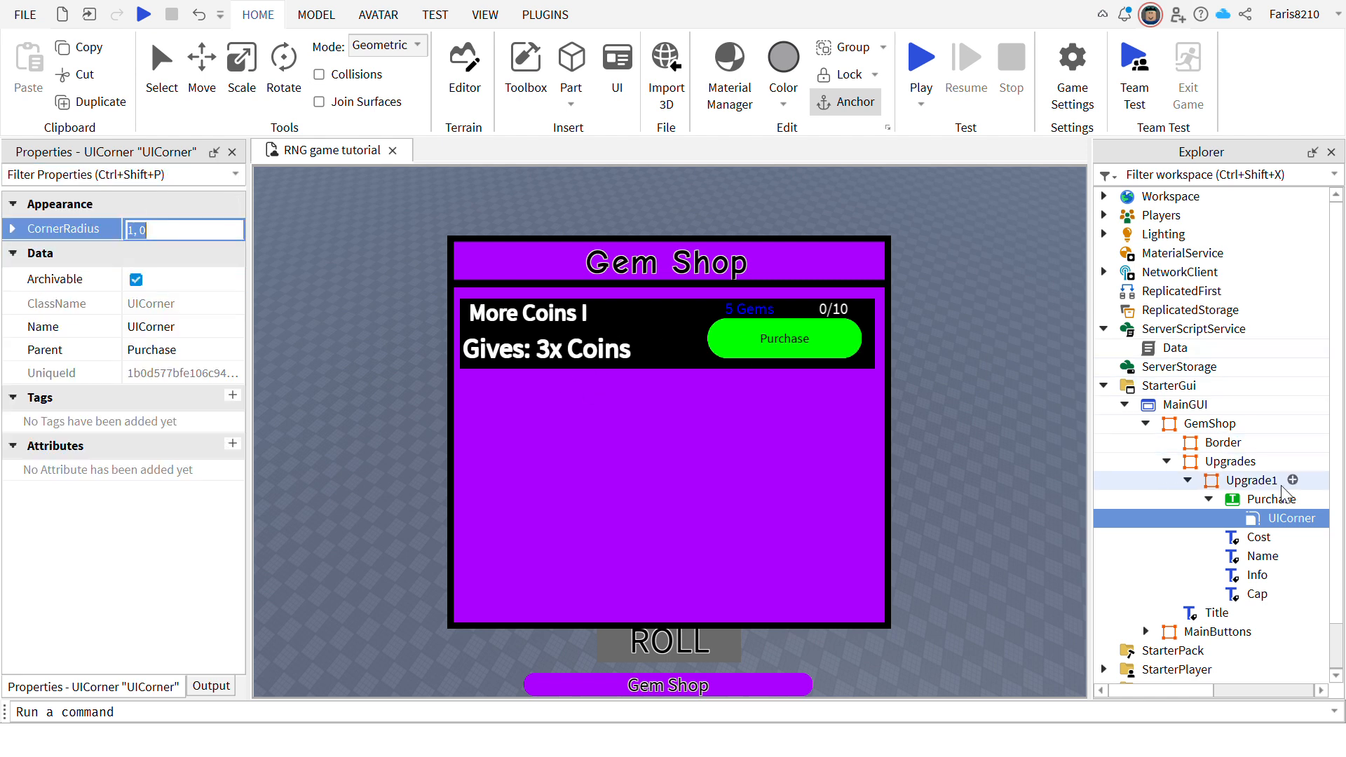
Move the Purchase button slightly down, clear of the "5 Gems" and "0/10" labels.
click(1271, 500)
drag(841, 396, 844, 399)
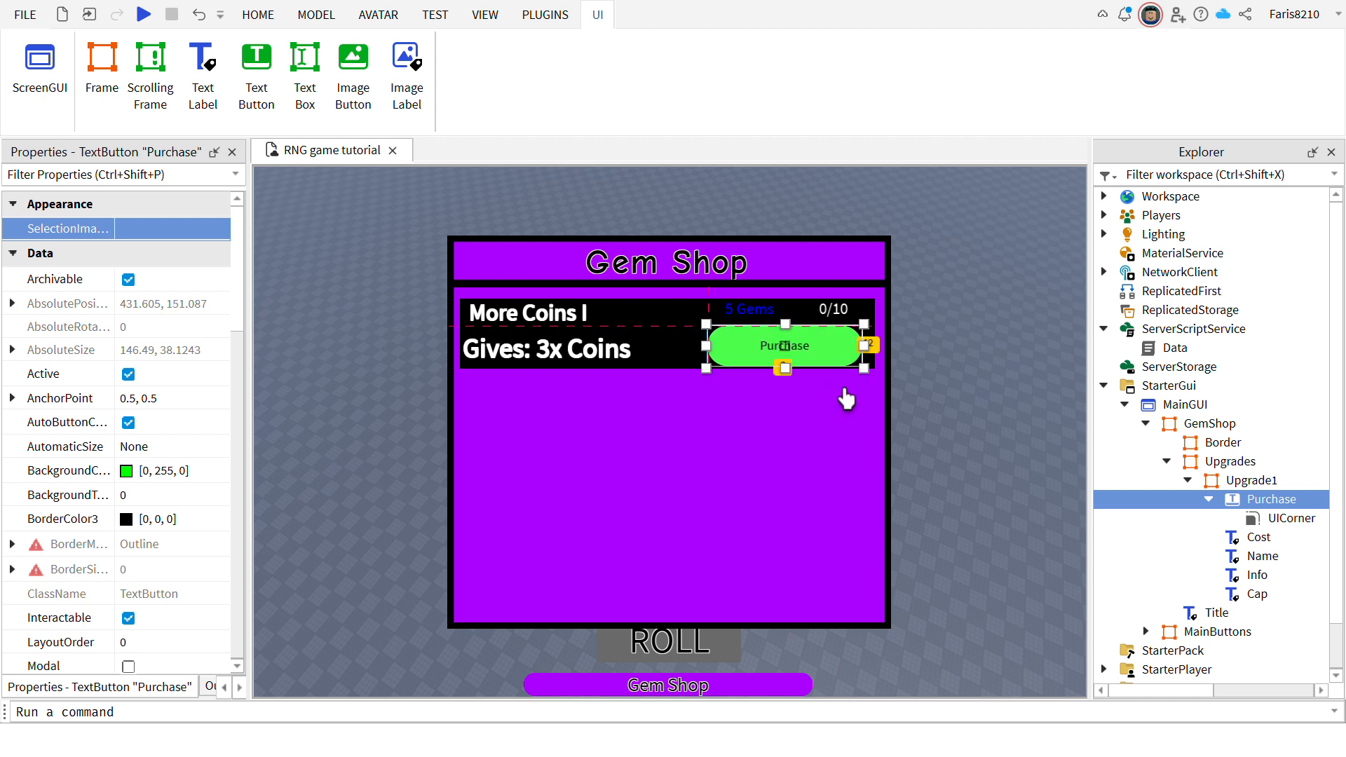
click(971, 394)
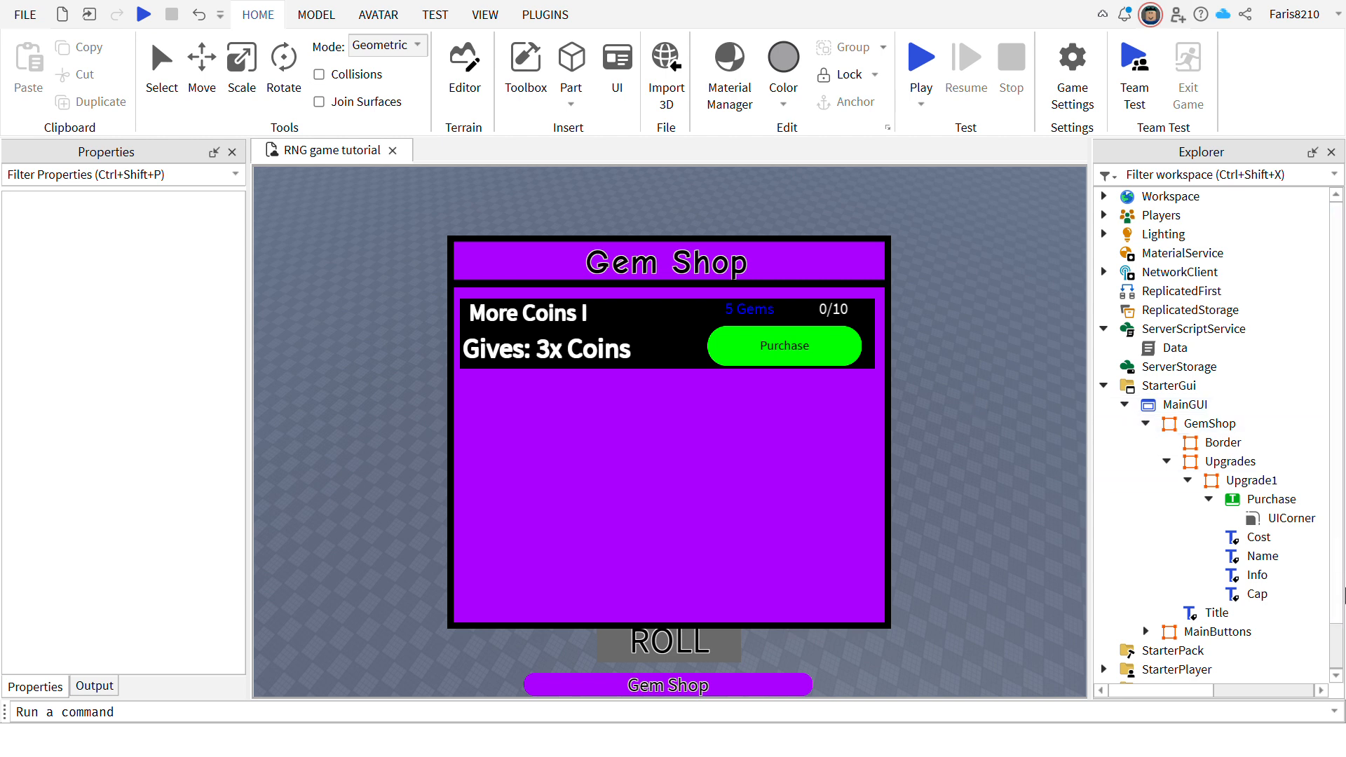
Turn on TextScaled for the Purchase button and set its TextStrokeTransparency to 0.
click(1262, 499)
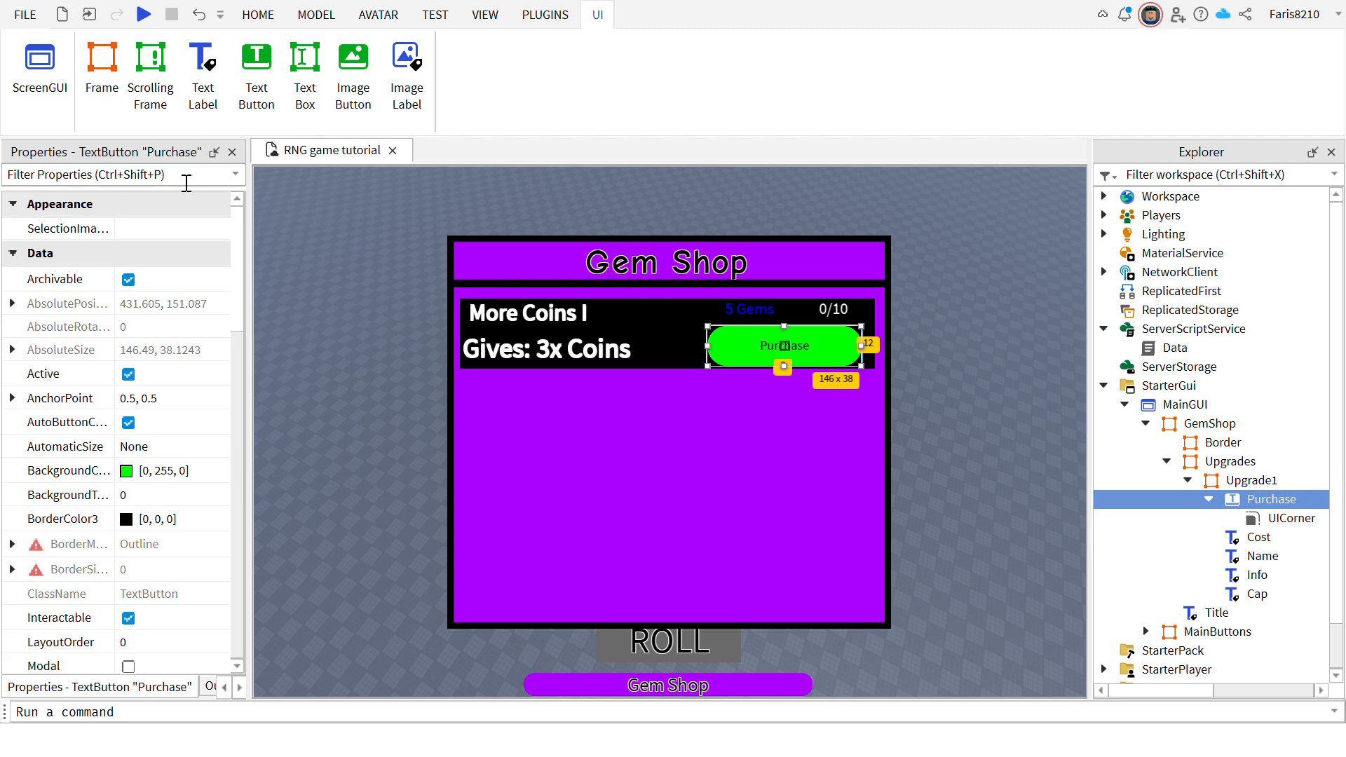
click(168, 177)
text(te)
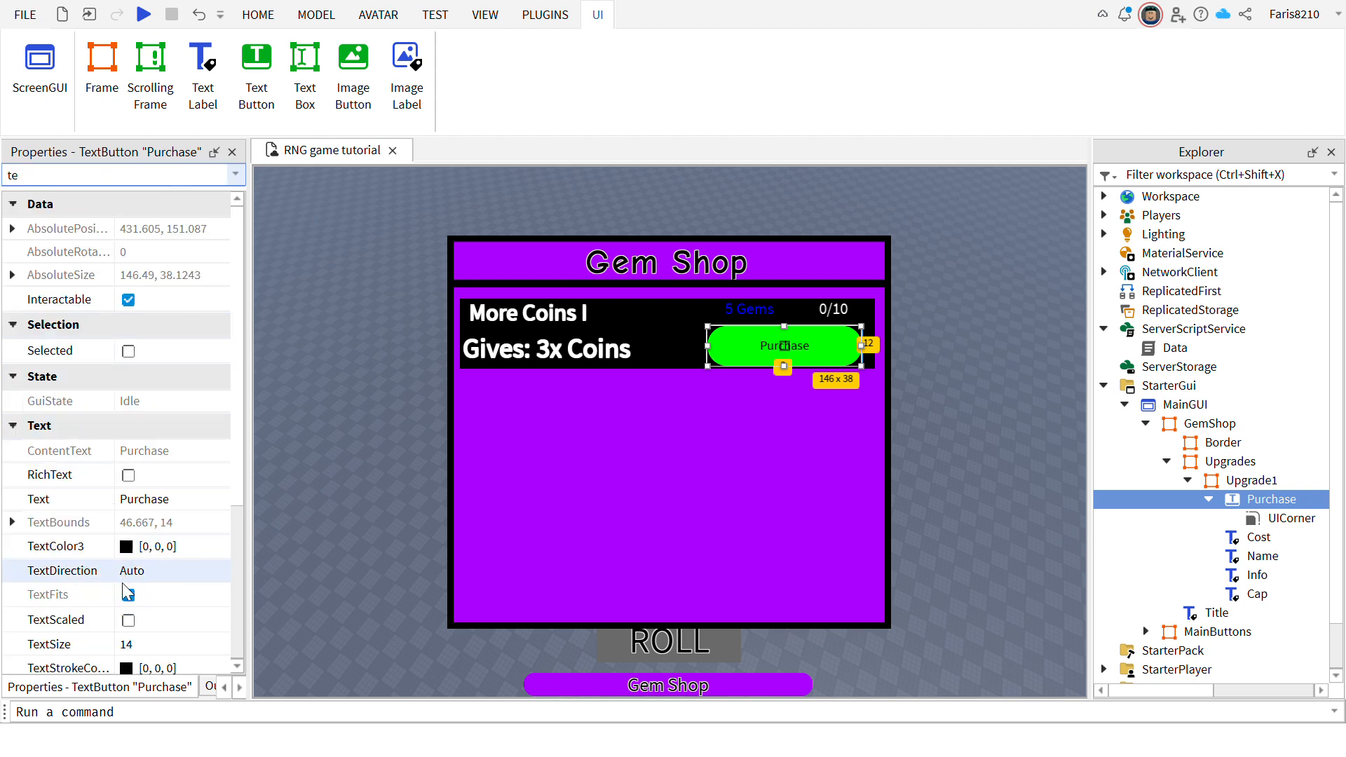
scroll(142, 615, down, 1)
click(133, 555)
click(142, 629)
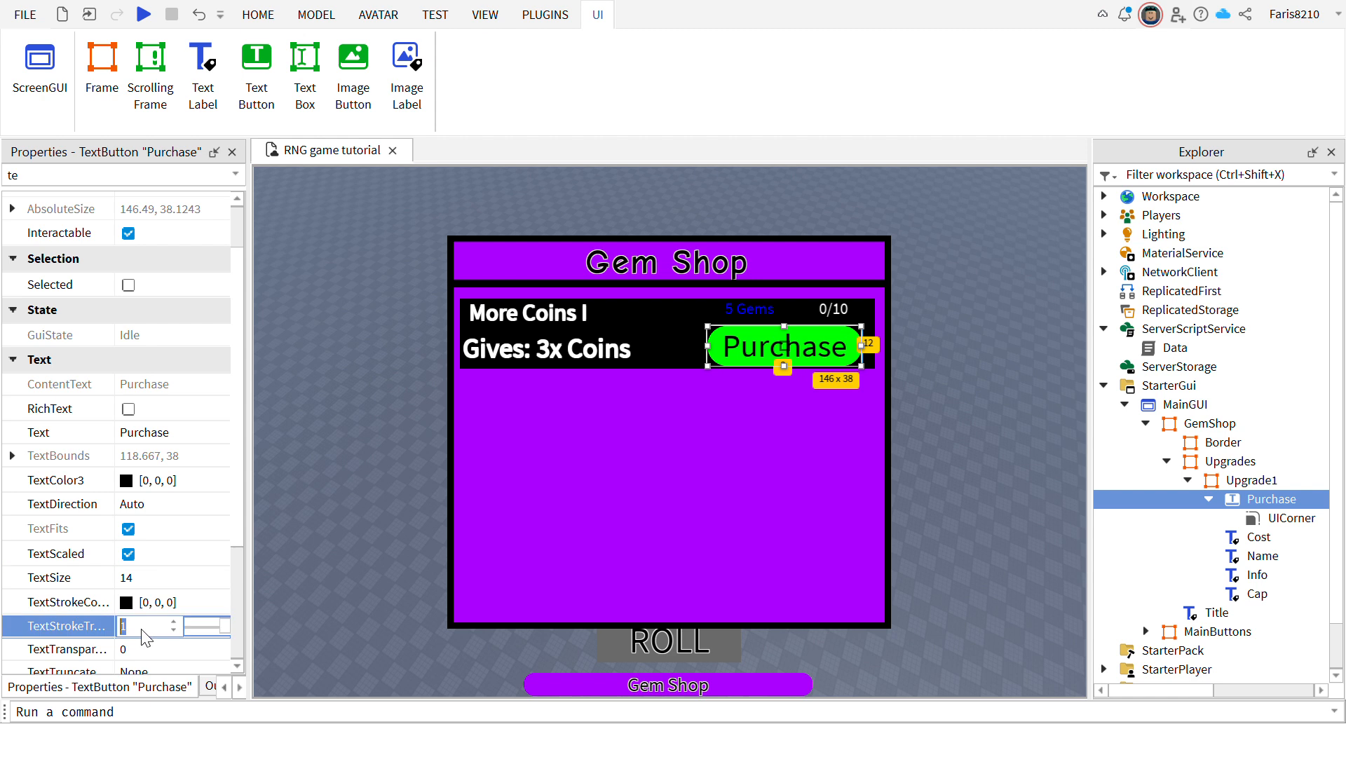
text(0)
key(Return)
Set the Purchase button's TextColor3 to white [255, 255, 255] and clear the property filter.
click(130, 482)
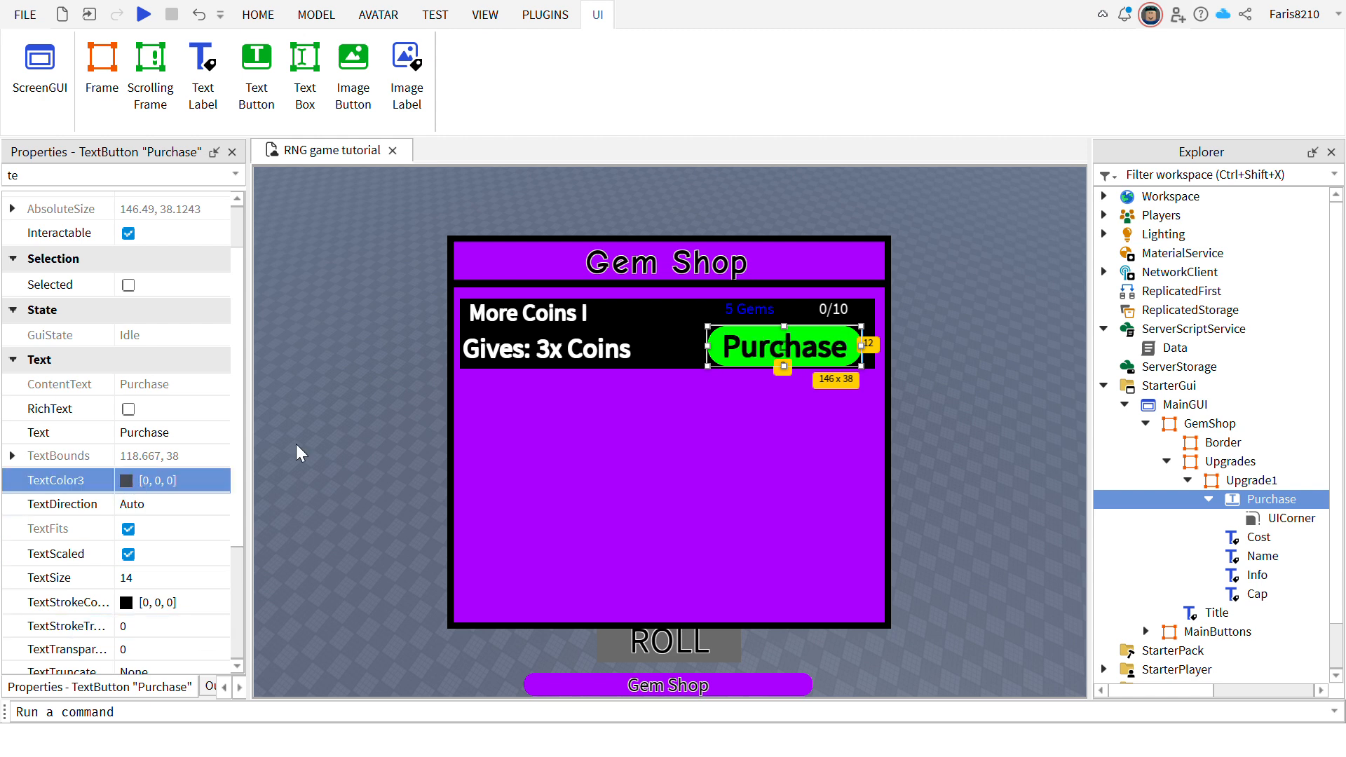
click(640, 348)
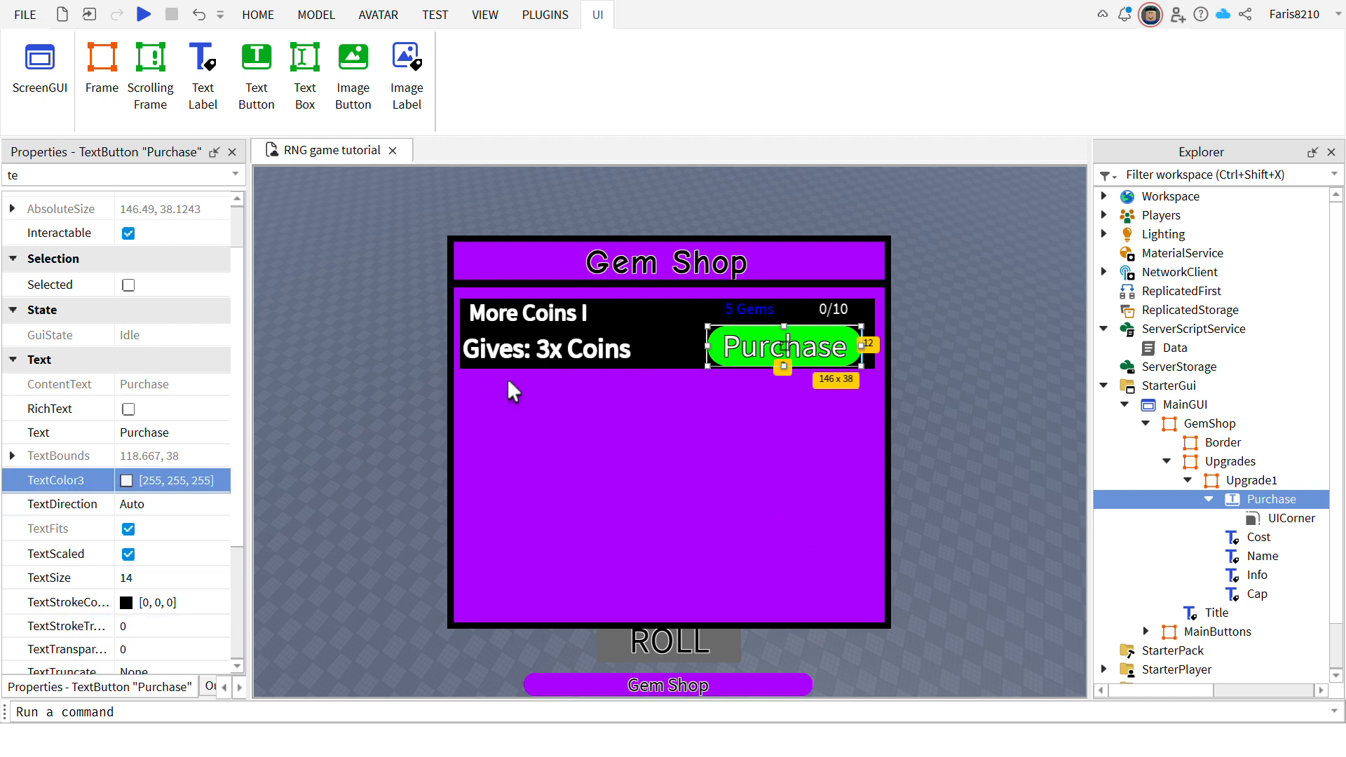
click(90, 174)
key(BackSpace)
key(BackSpace)
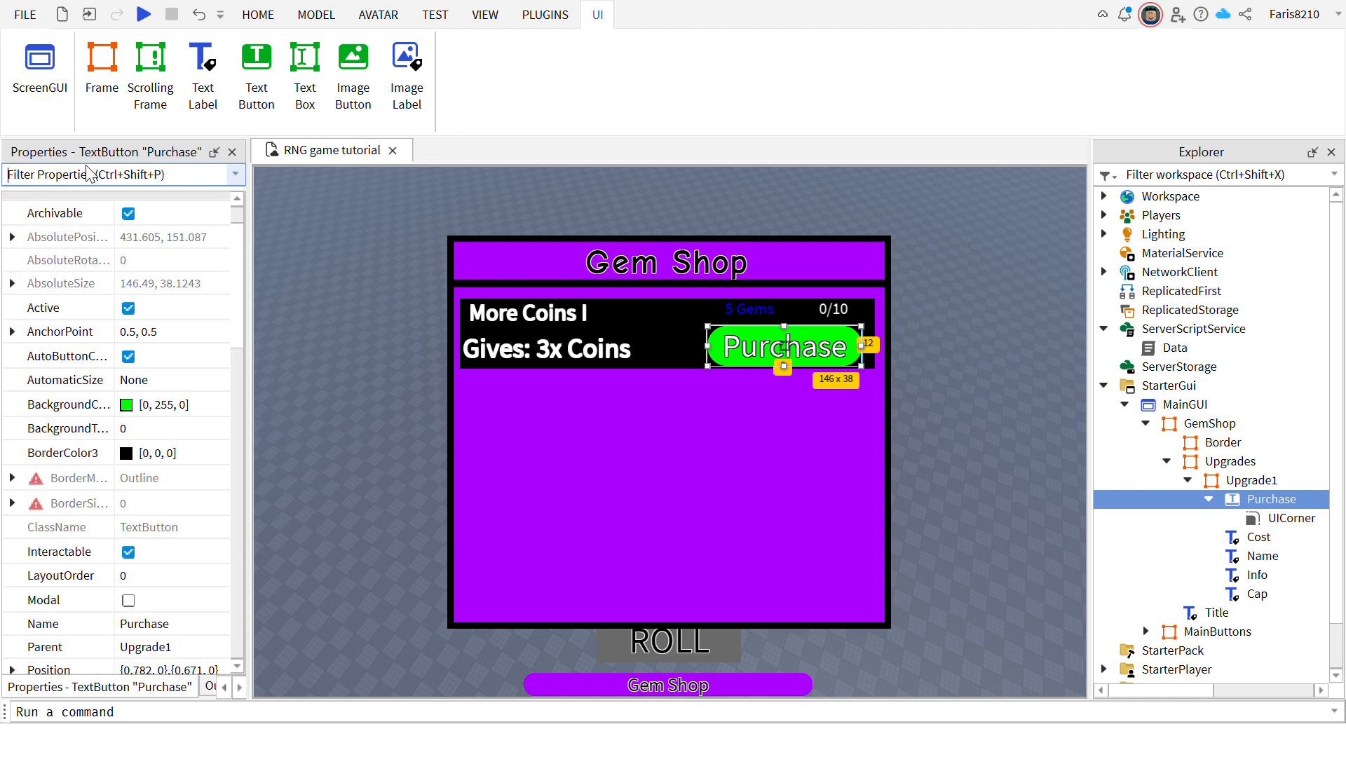
Make the Purchase button's text bold in a condensed typeface and collapse the Purchase and Upgrade1 entries in the hierarchy.
text(font)
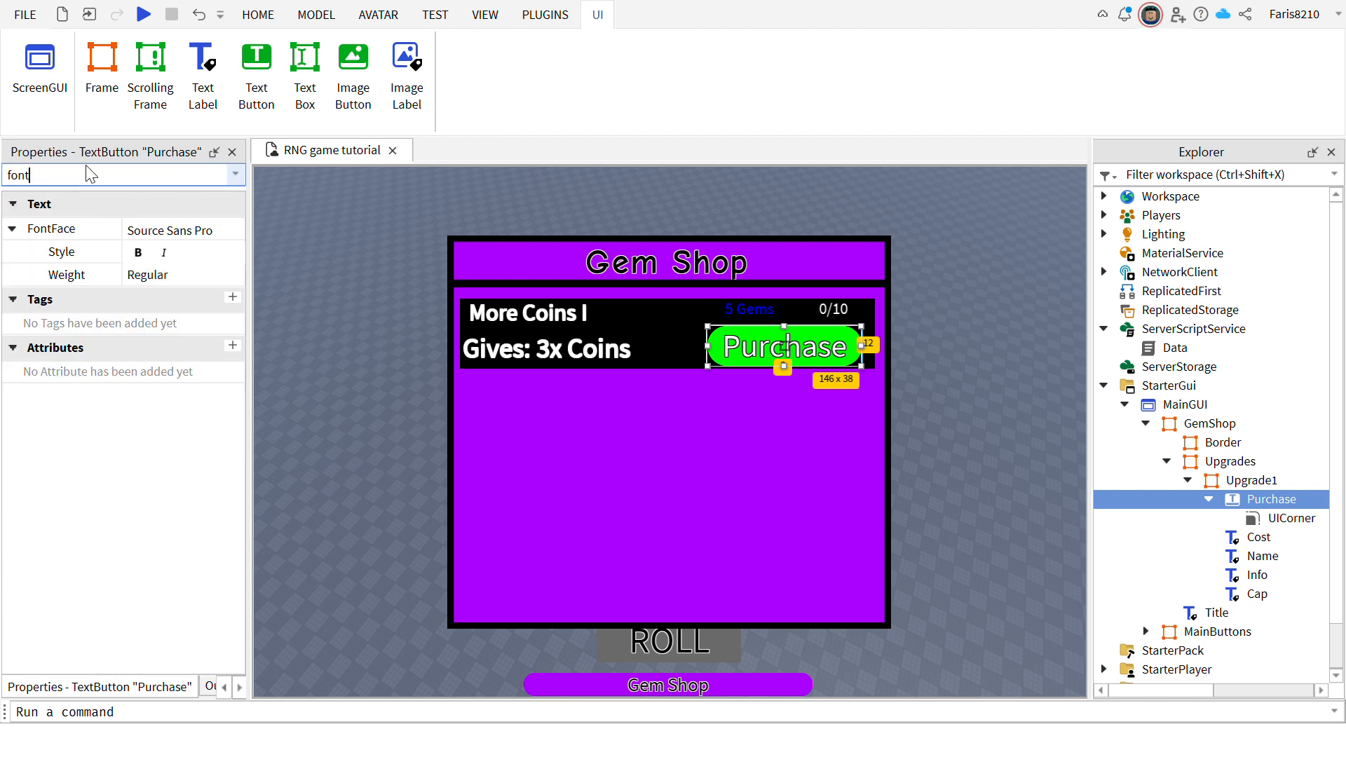
click(137, 252)
click(234, 229)
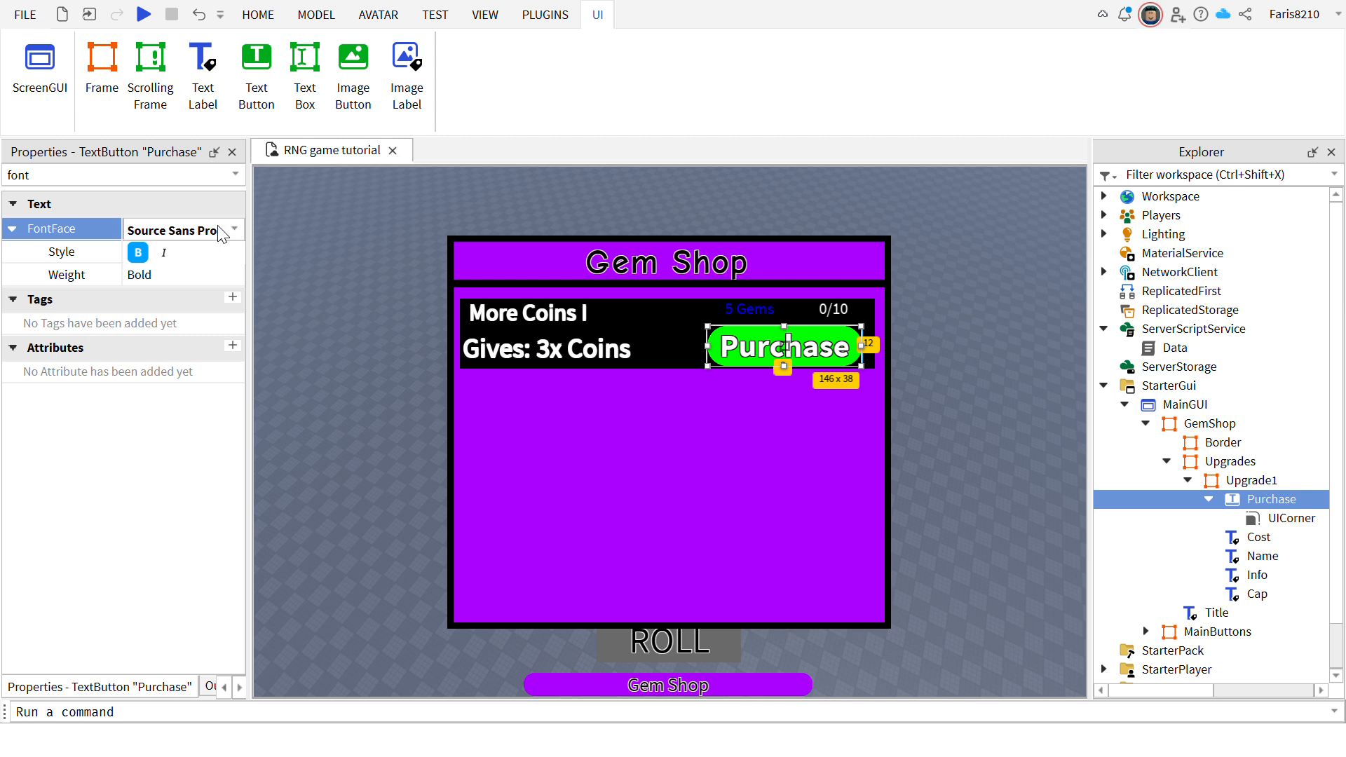
click(161, 399)
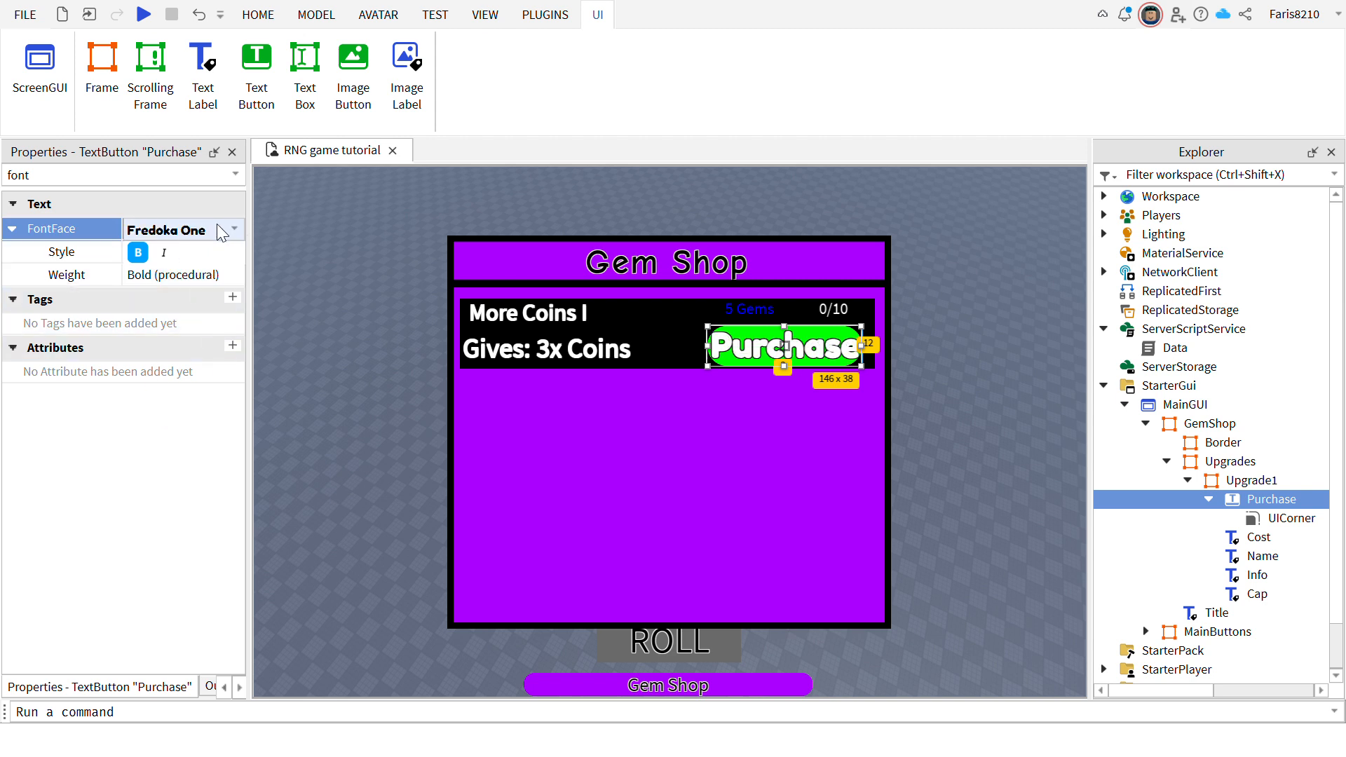
click(183, 439)
click(405, 382)
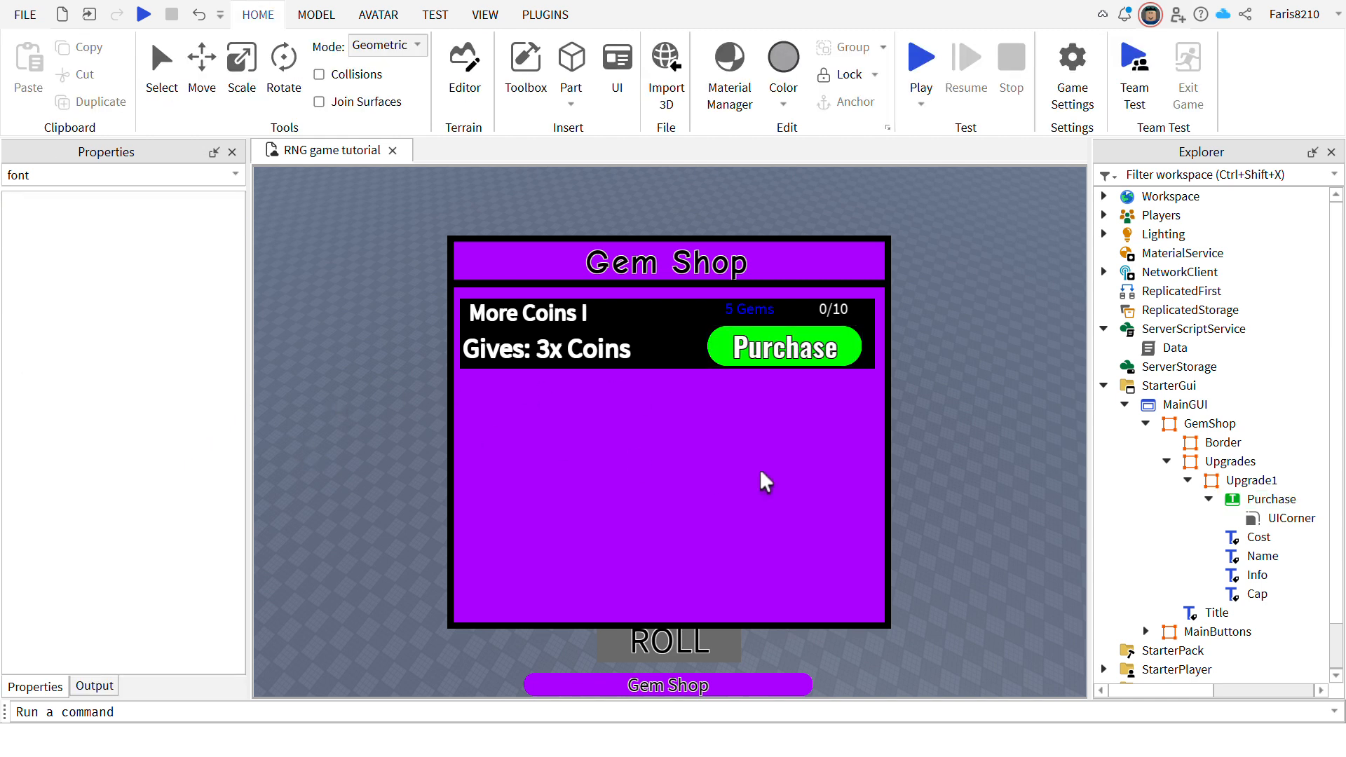
click(1209, 499)
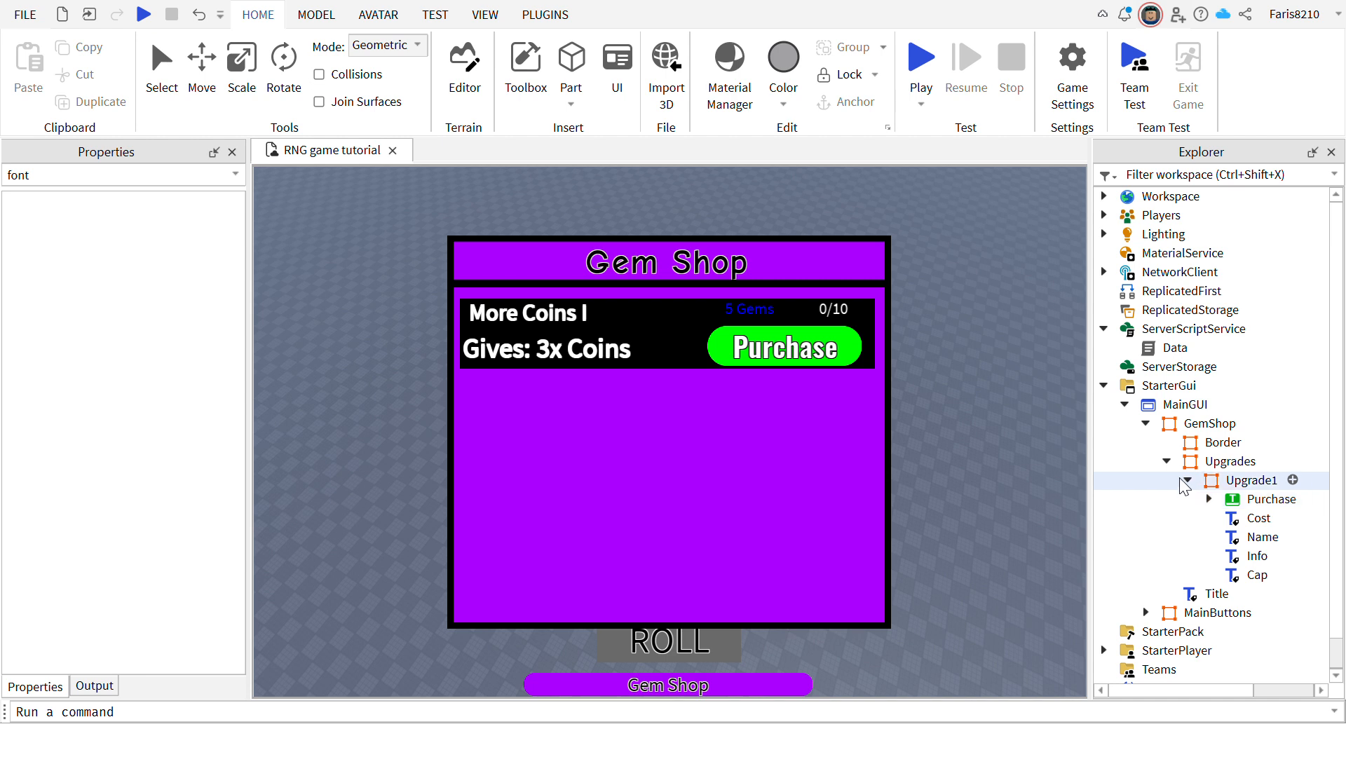
click(1187, 481)
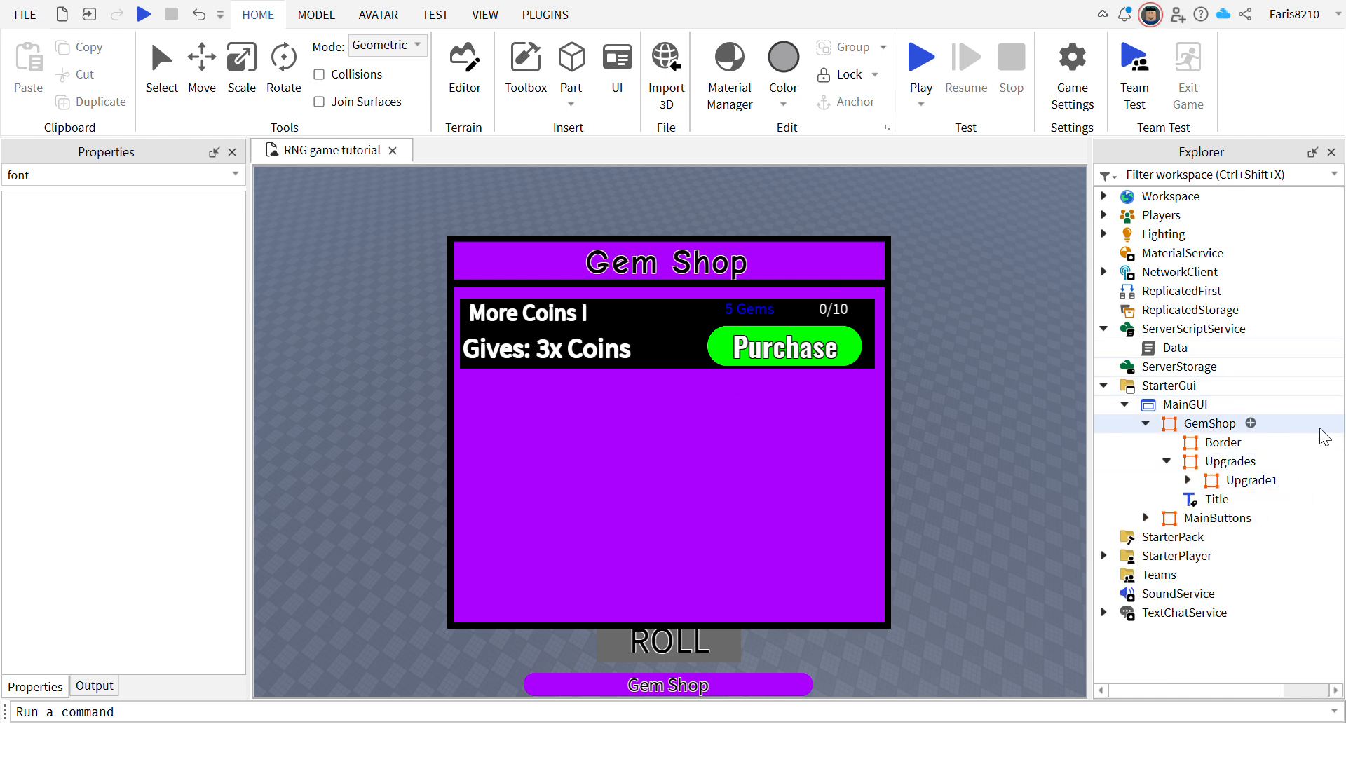
Try out a ScrollingFrame inside the Upgrades frame and delete it.
mouse_move(1276, 464)
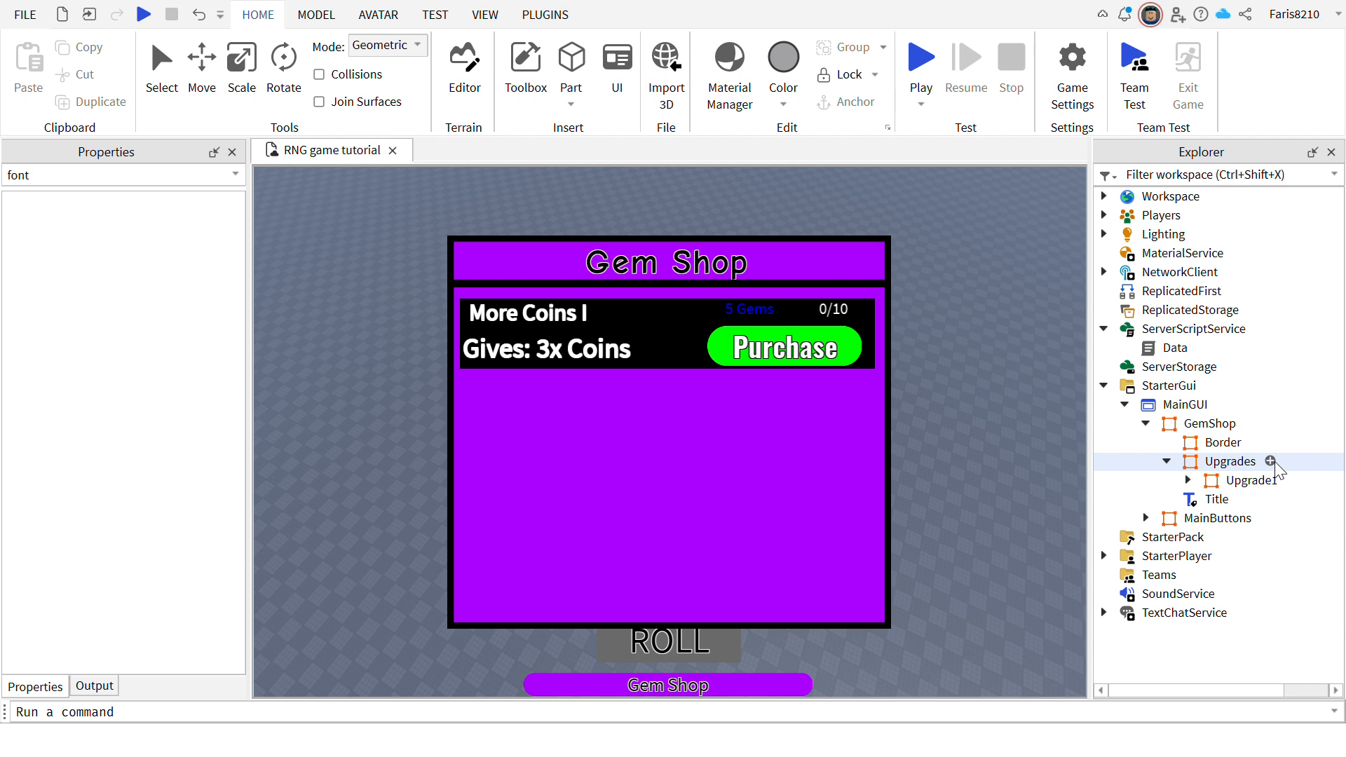
click(1238, 462)
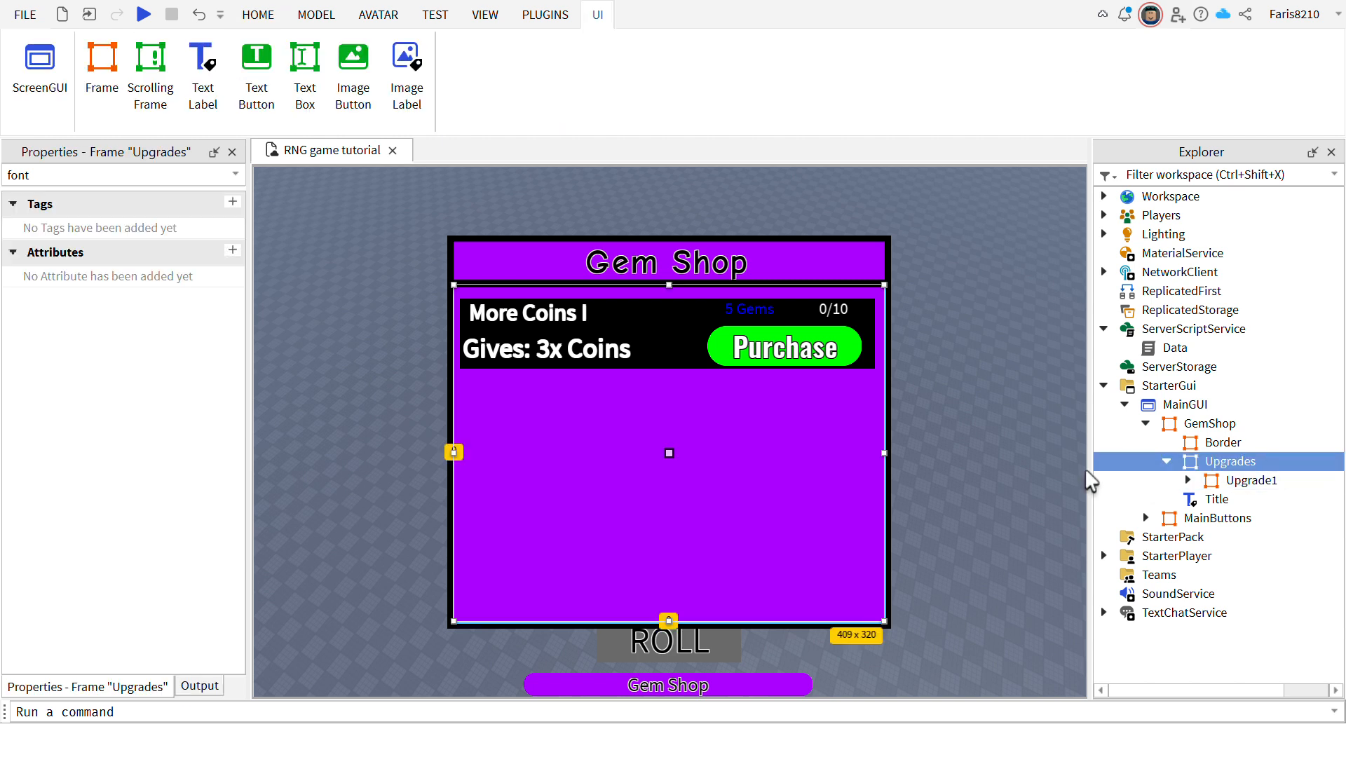
mouse_move(1280, 465)
click(85, 25)
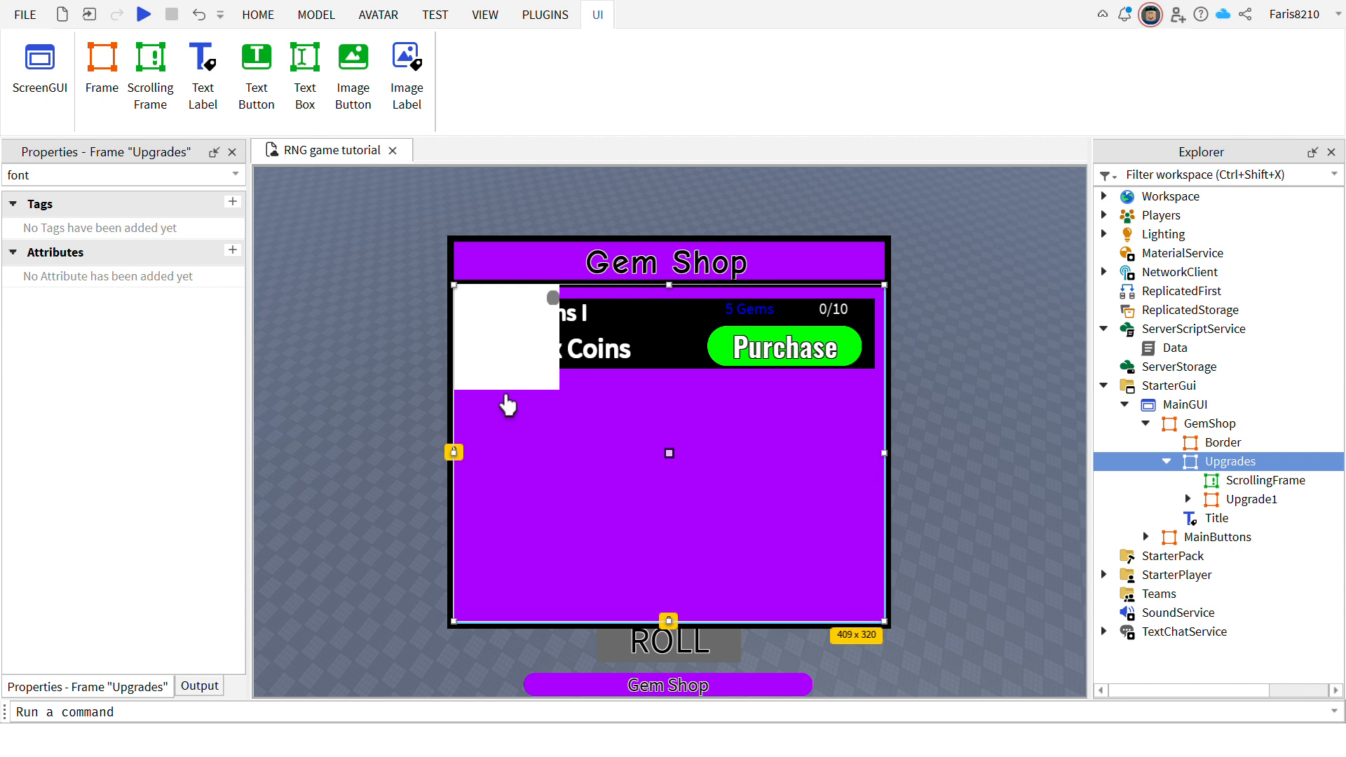
click(503, 397)
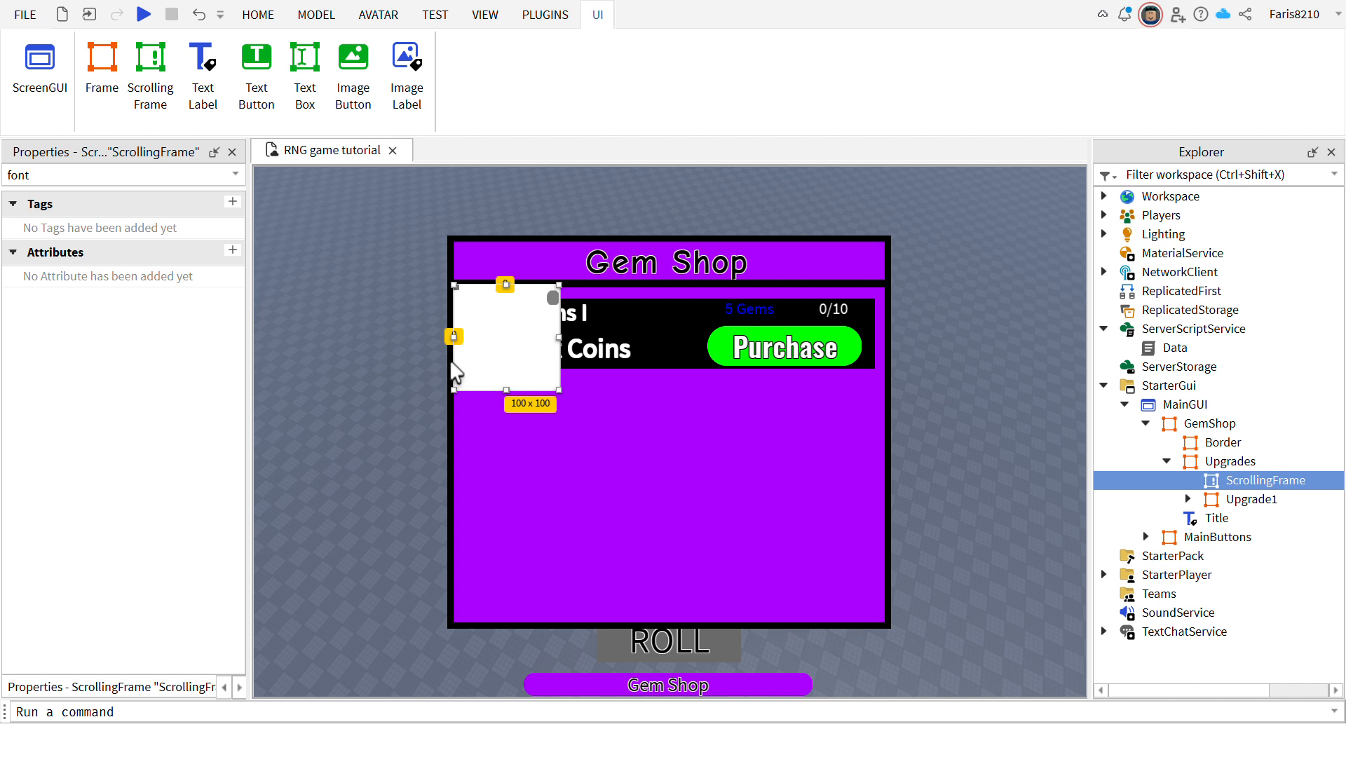
key(Delete)
Clear the "font" property filter and collapse the Upgrades frame in the hierarchy.
click(70, 176)
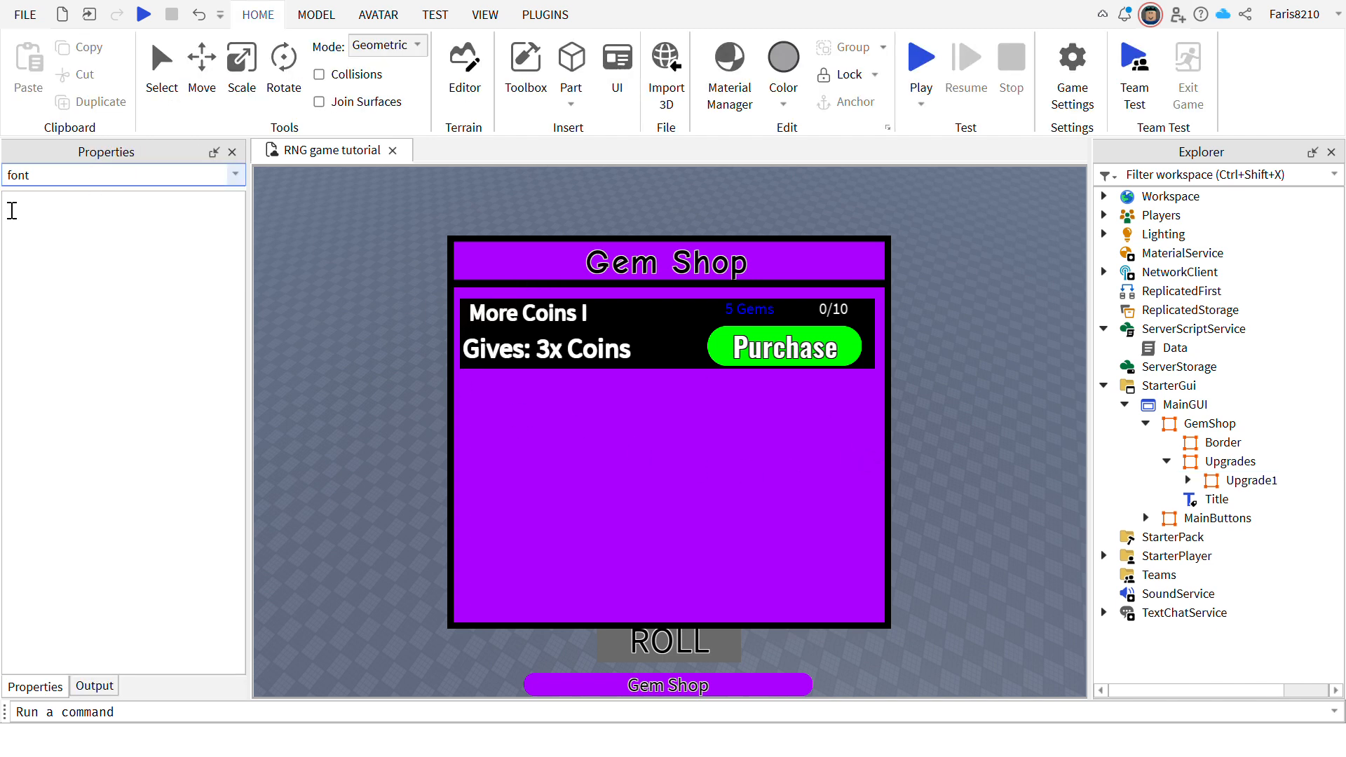
key(BackSpace)
key(BackSpace)
key(BackSpace)
key(BackSpace)
click(445, 403)
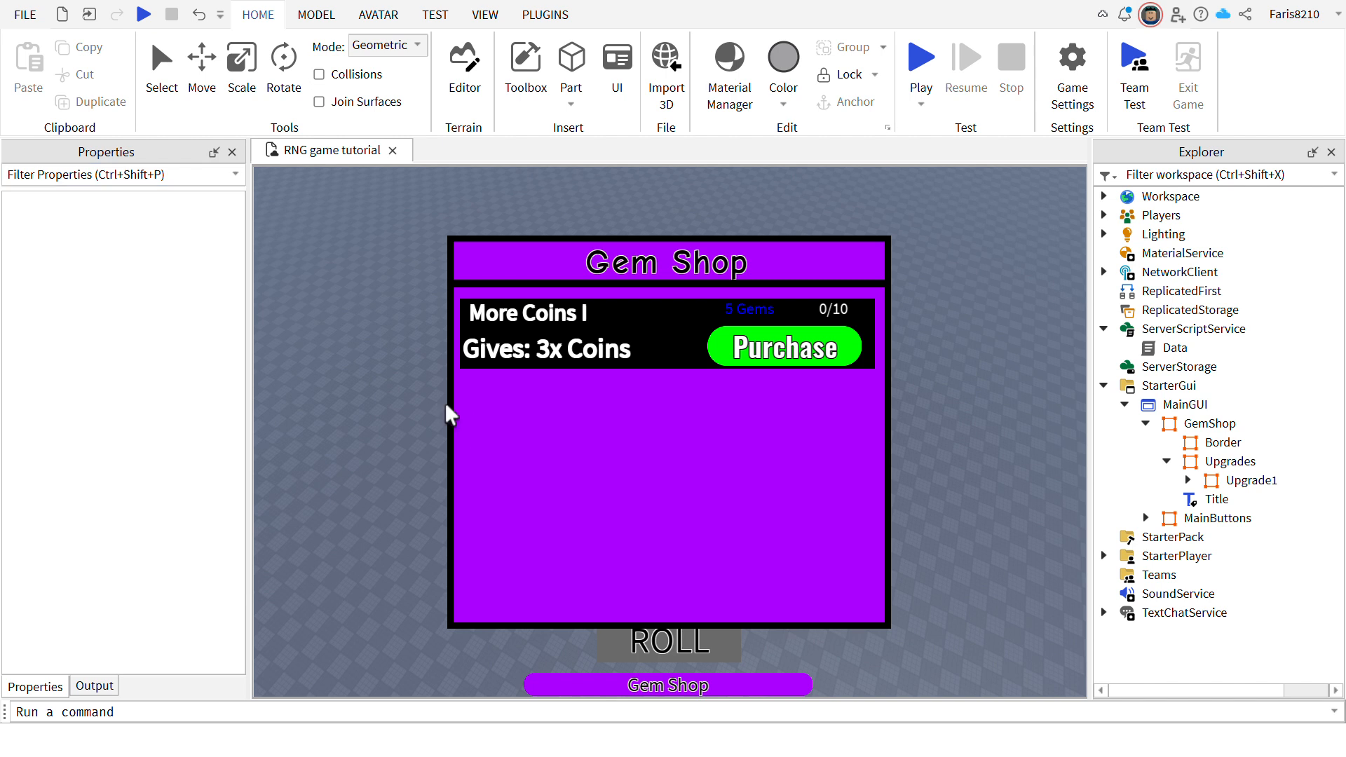
click(1167, 462)
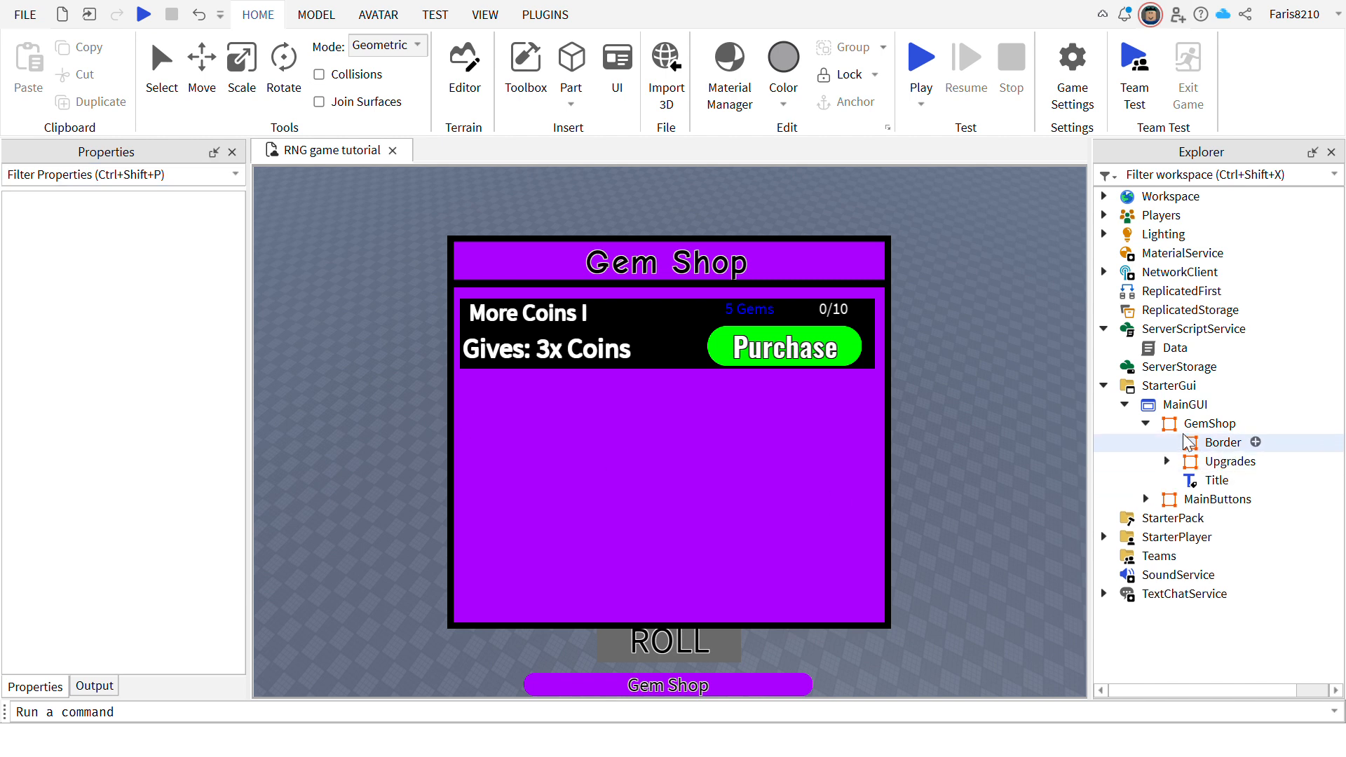
Turn off Visible for the GemShop frame and clear the property filter.
click(1210, 423)
click(177, 174)
text(c)
key(BackSpace)
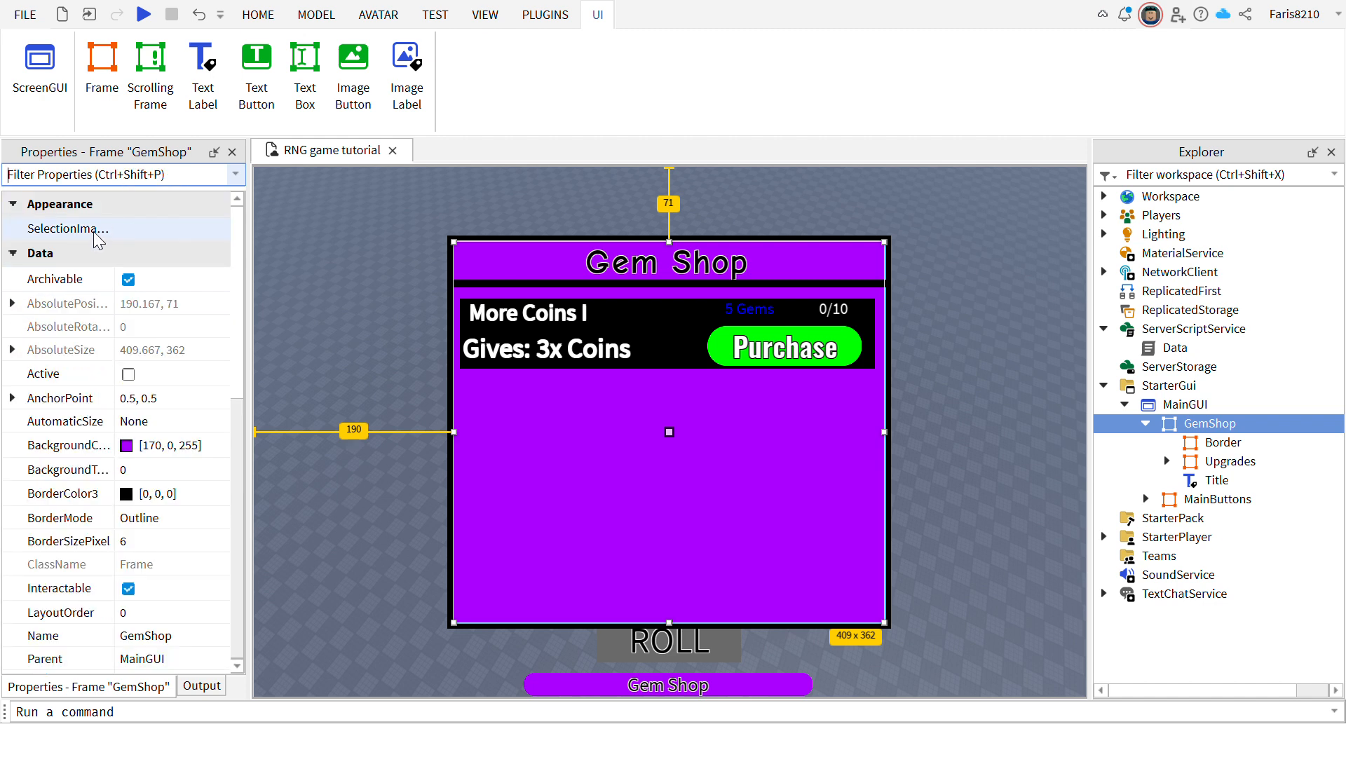
text(v)
click(136, 280)
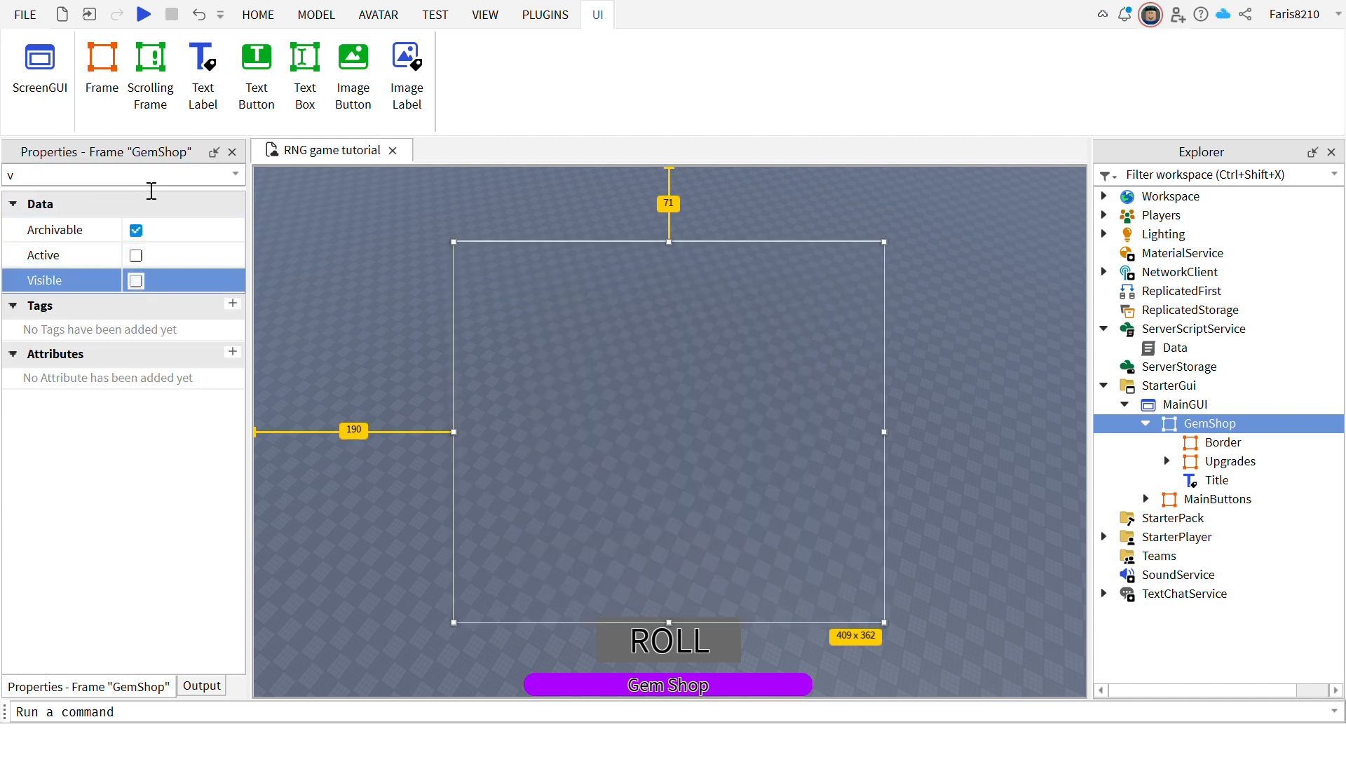
key(BackSpace)
click(398, 384)
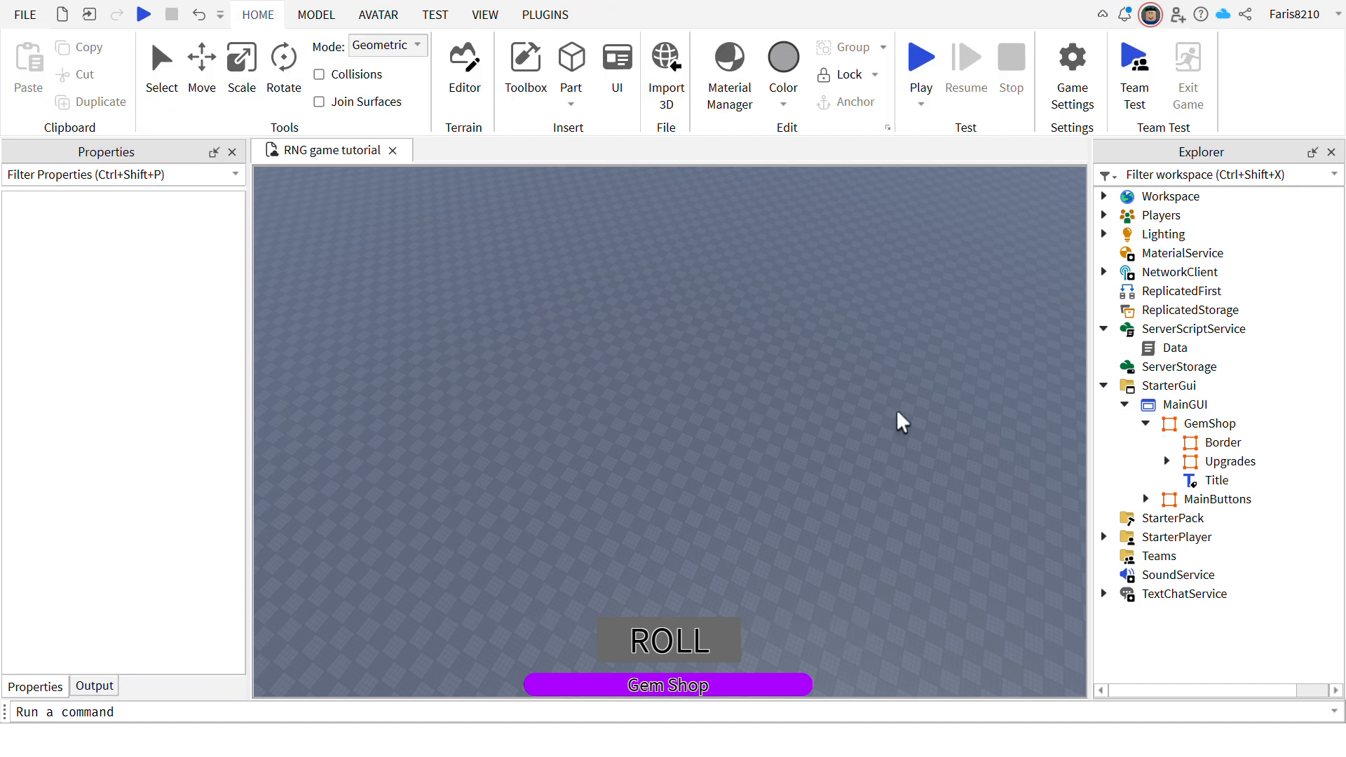
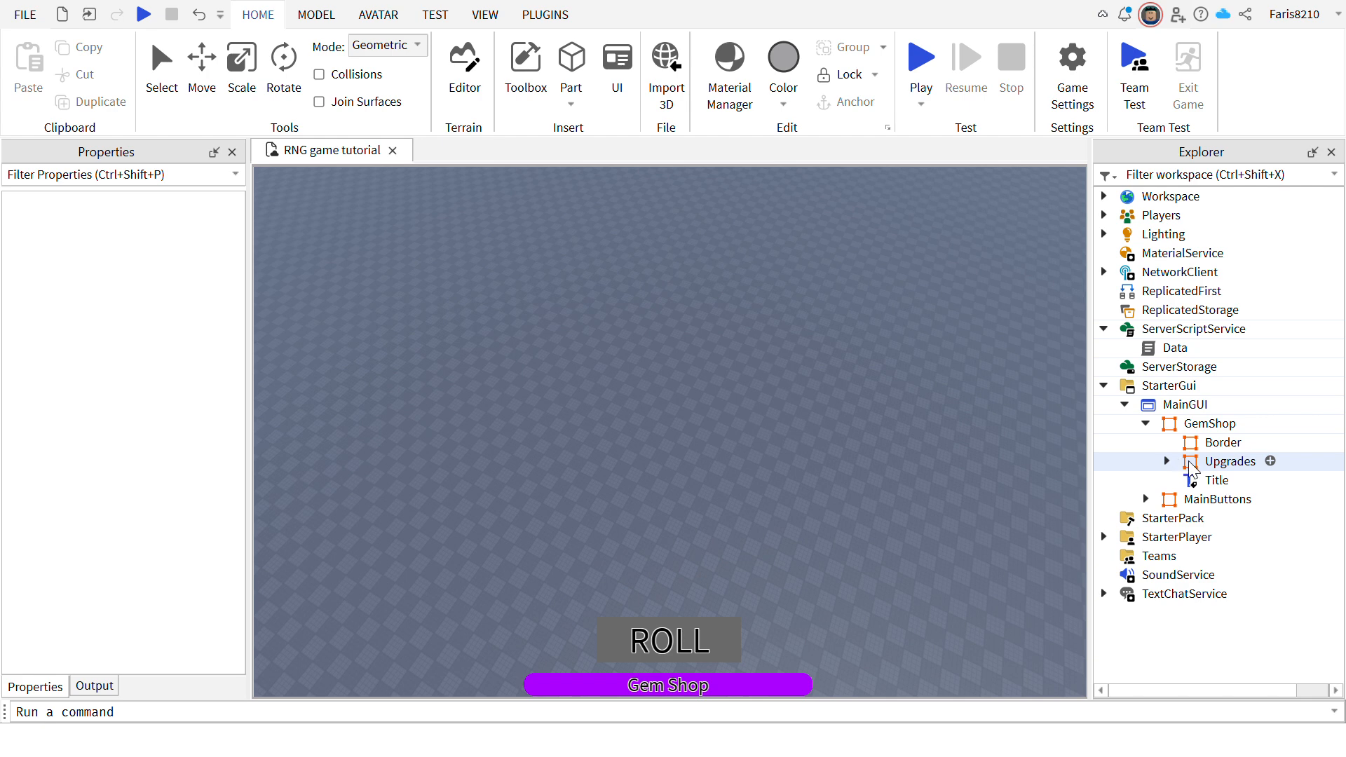
Add a LocalScript to the GemShop button inside MainButtons and remove its default print line.
click(1167, 463)
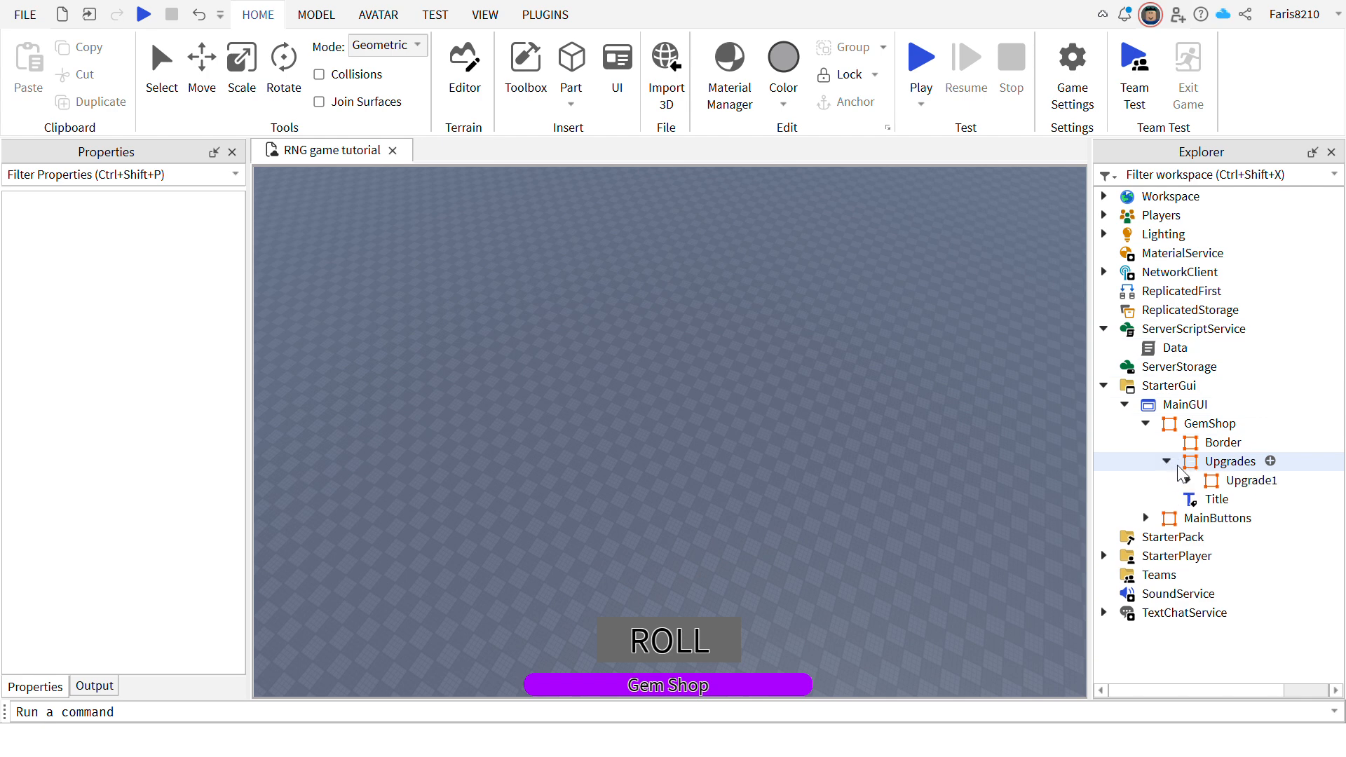
click(1167, 462)
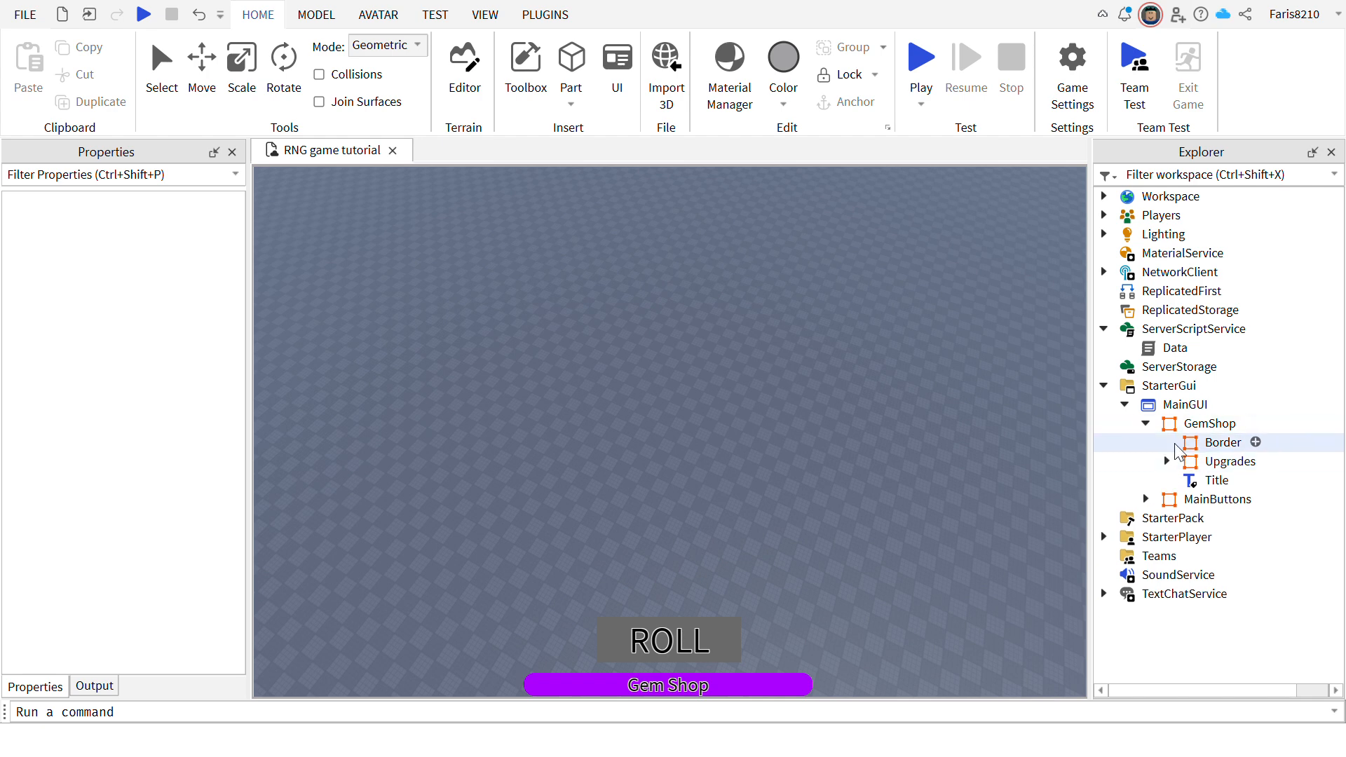
click(1145, 423)
click(1146, 442)
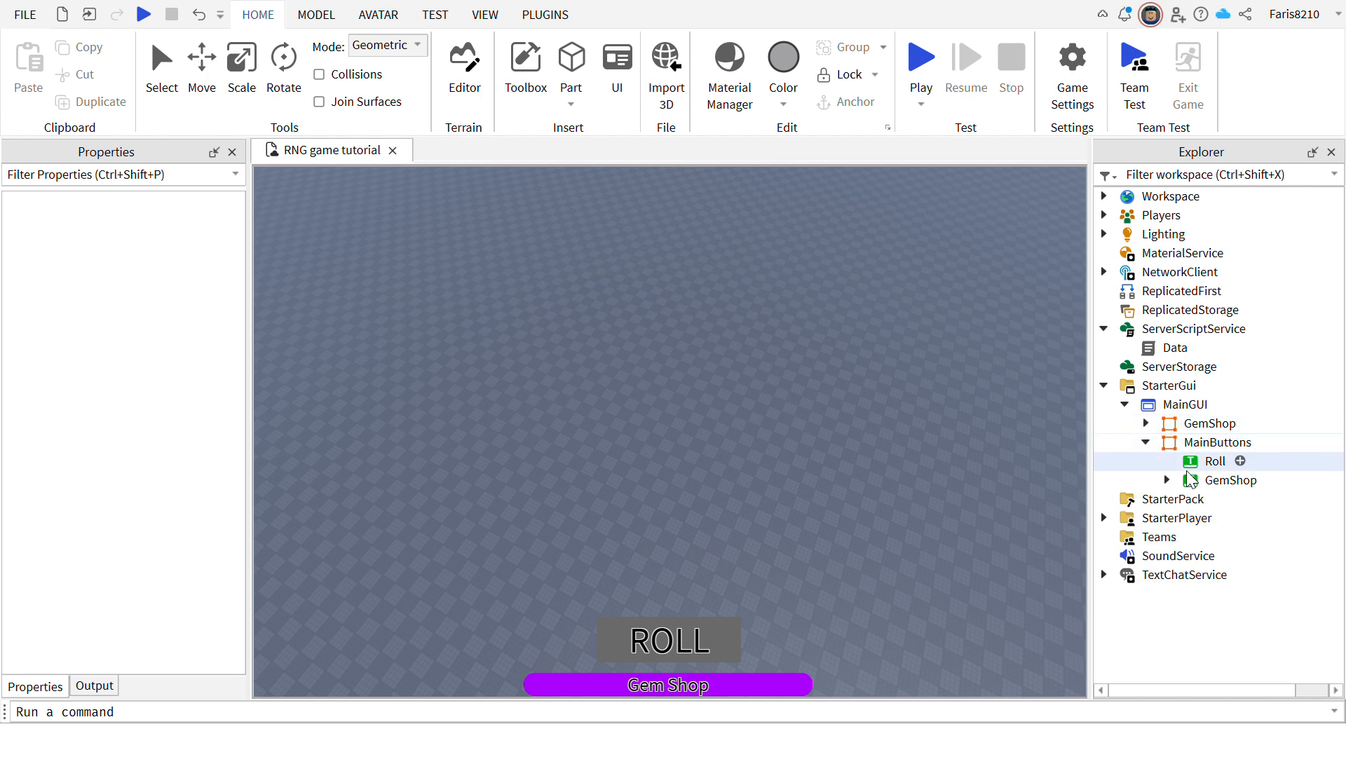
click(1234, 480)
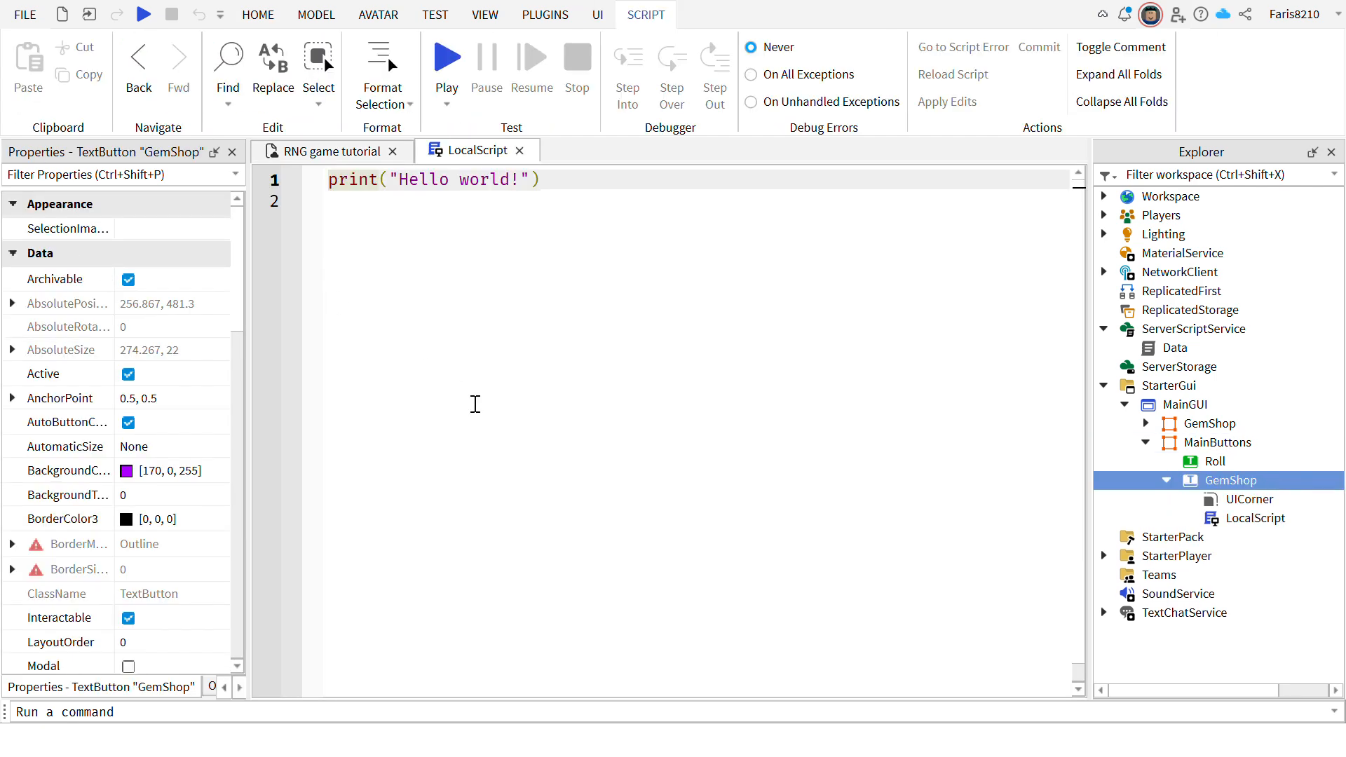
key(ctrl+a)
key(BackSpace)
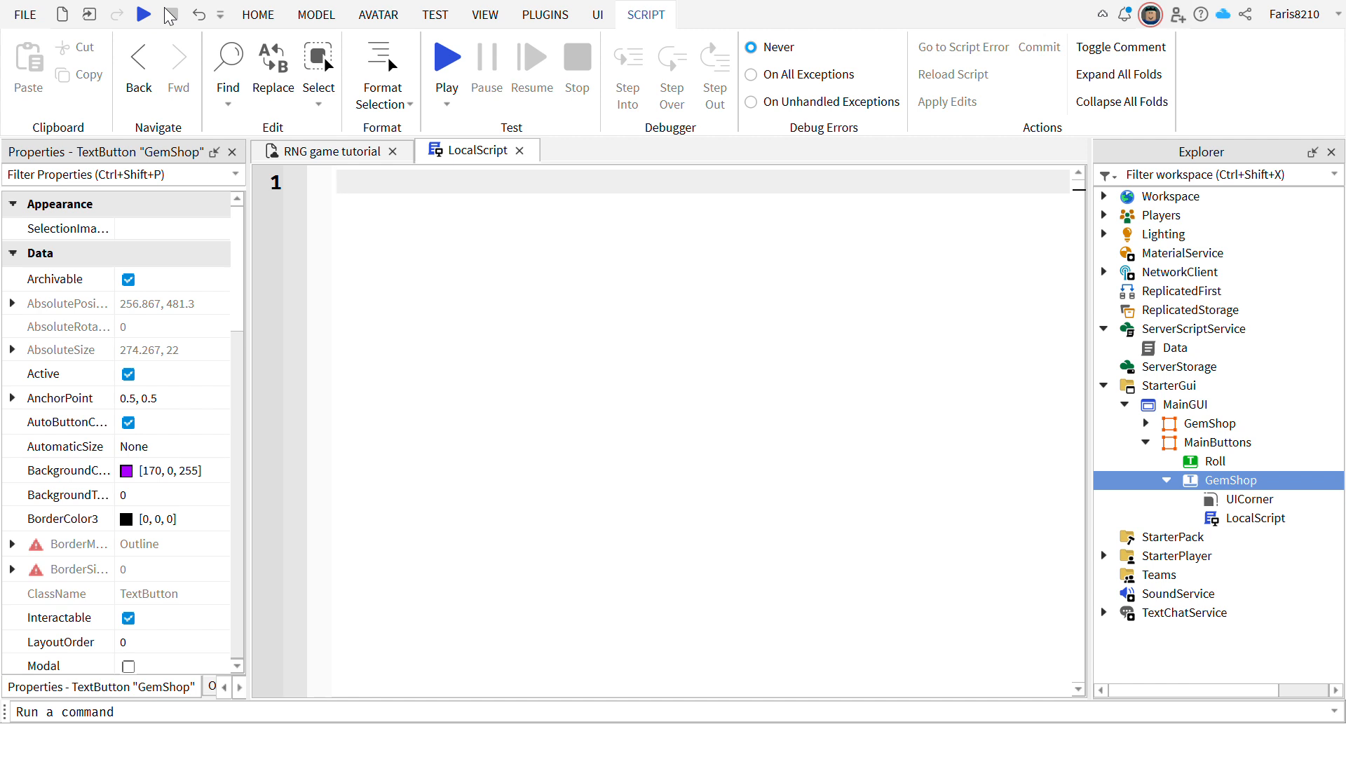
Create an empty local function openGemShop() with its closing end in the LocalScript.
text(local function )
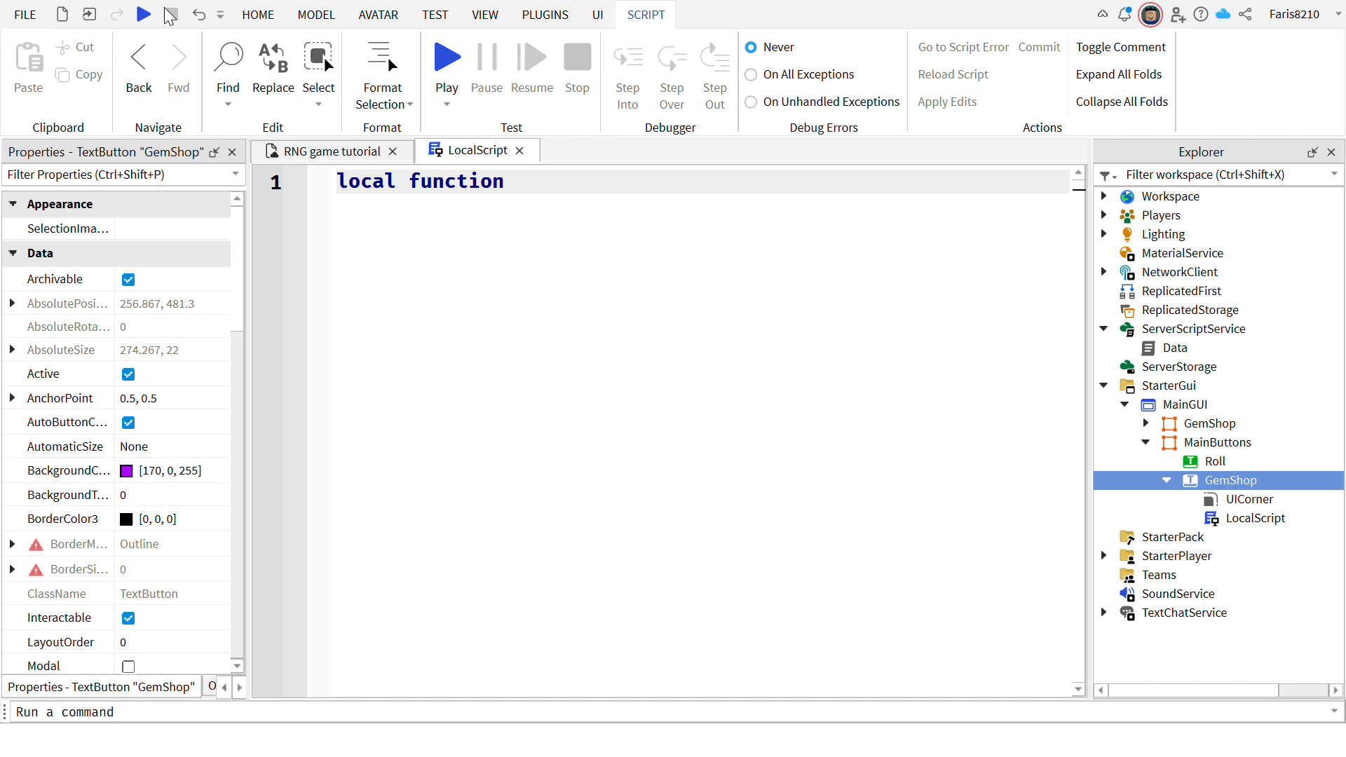
text(openGem)
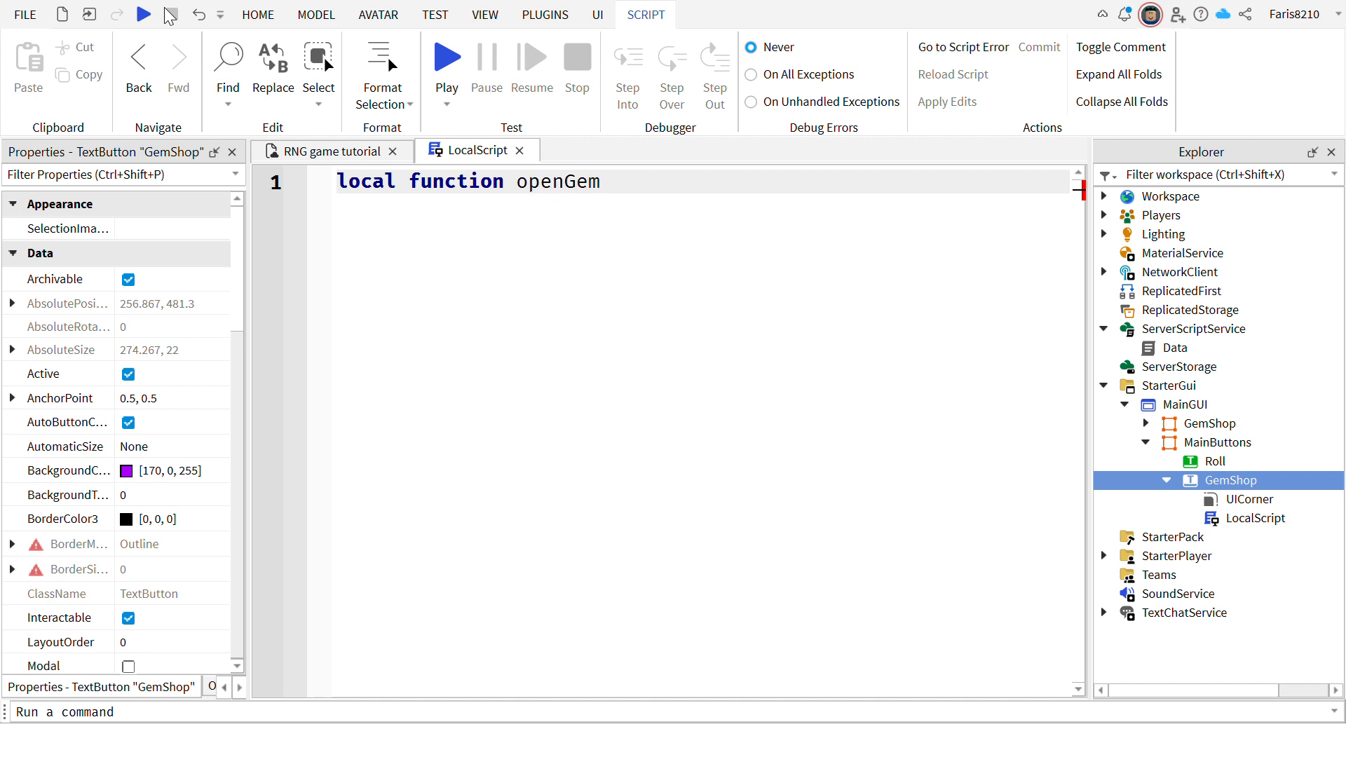
text(Shop())
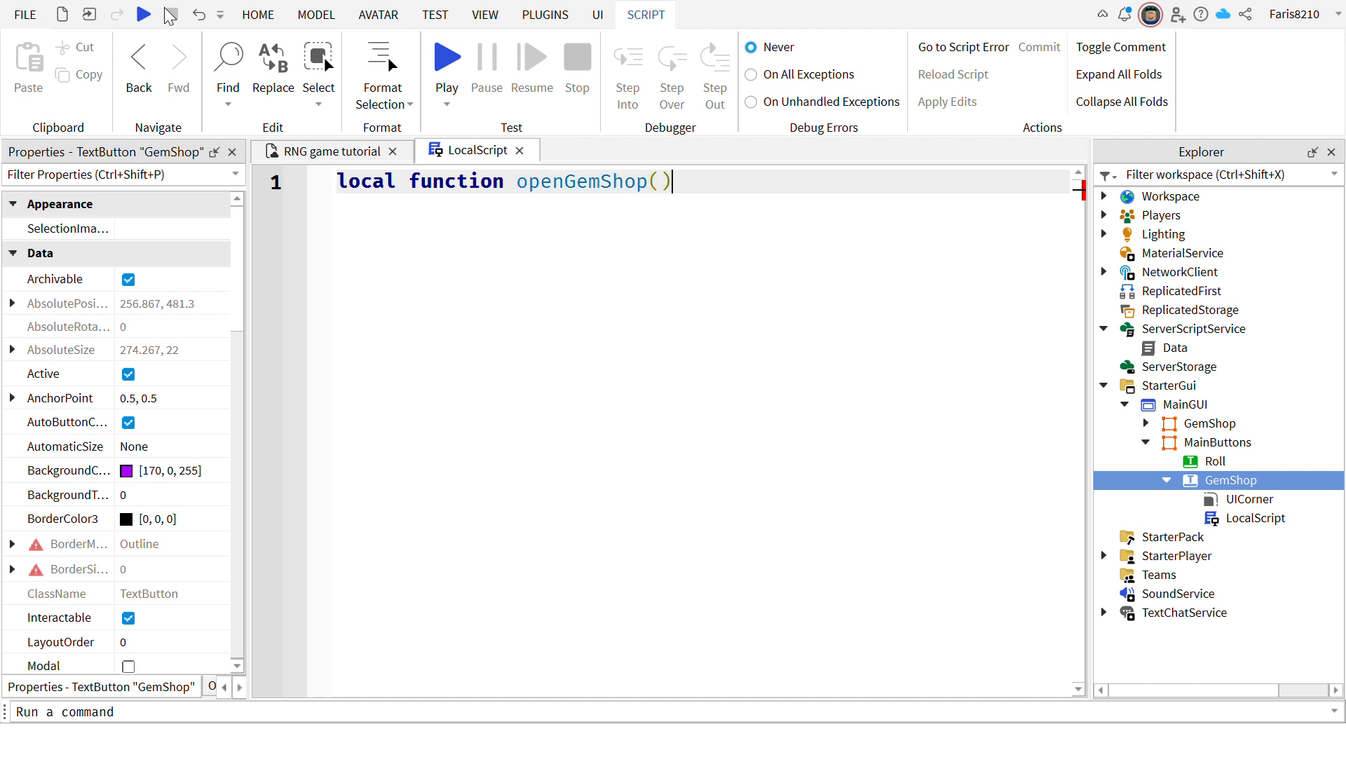
key(Return)
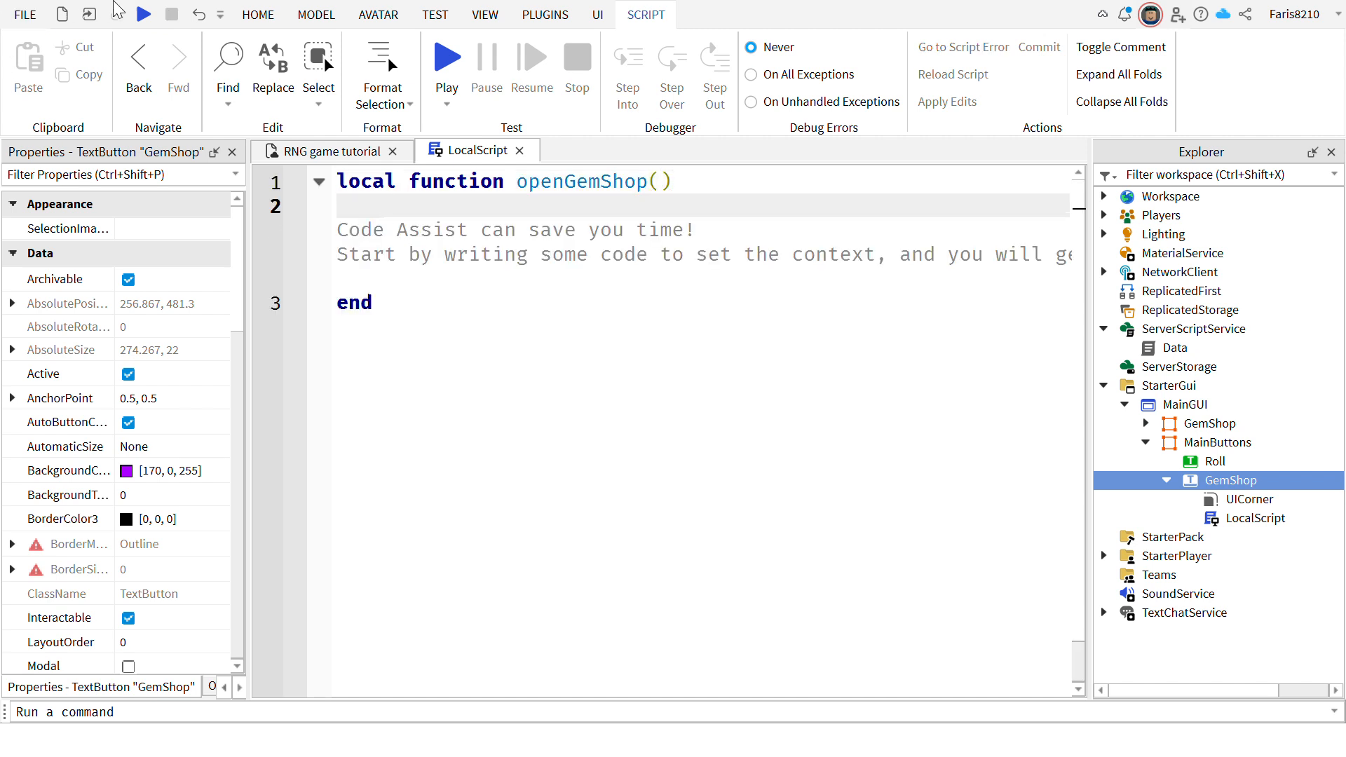
Declare local ghsBttn = script.Parent on a new line above the openGemShop function.
click(343, 183)
key(Return)
key(Return)
click(381, 192)
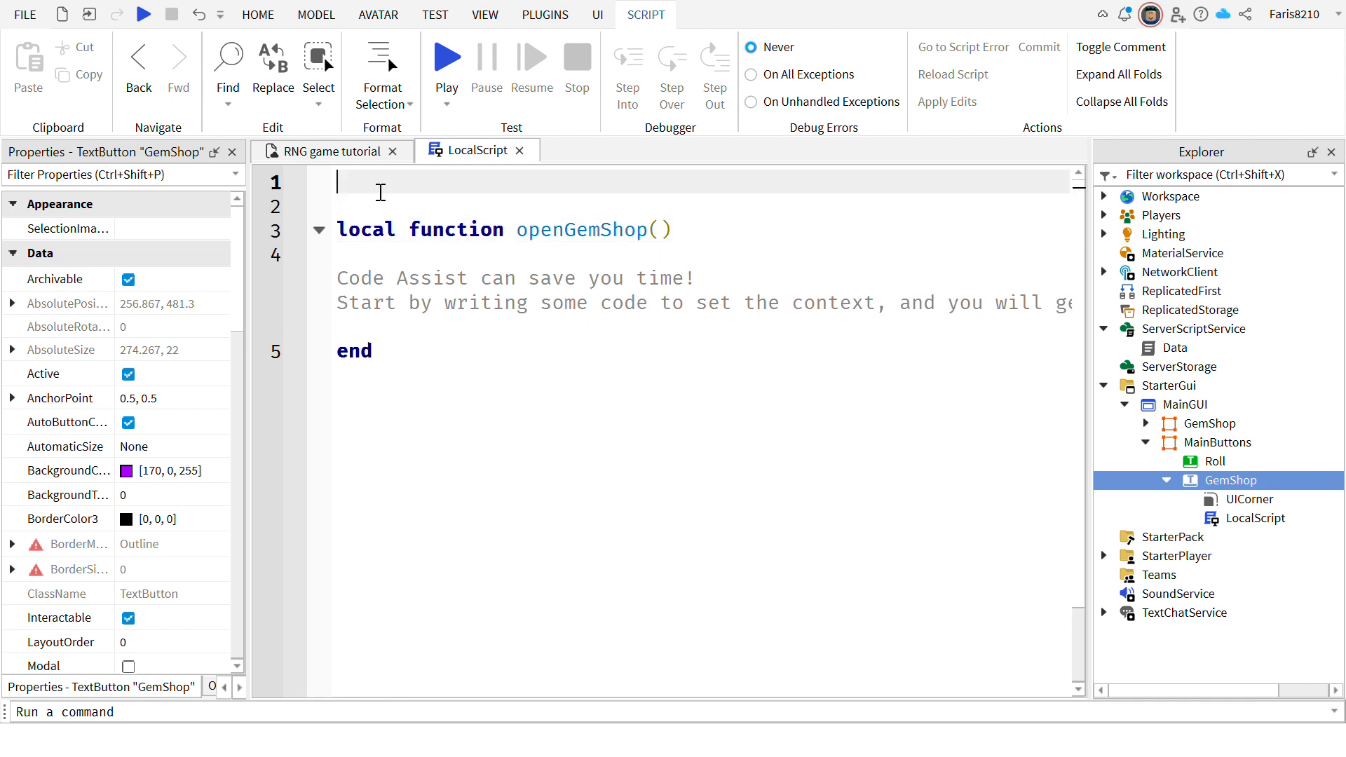
text(local)
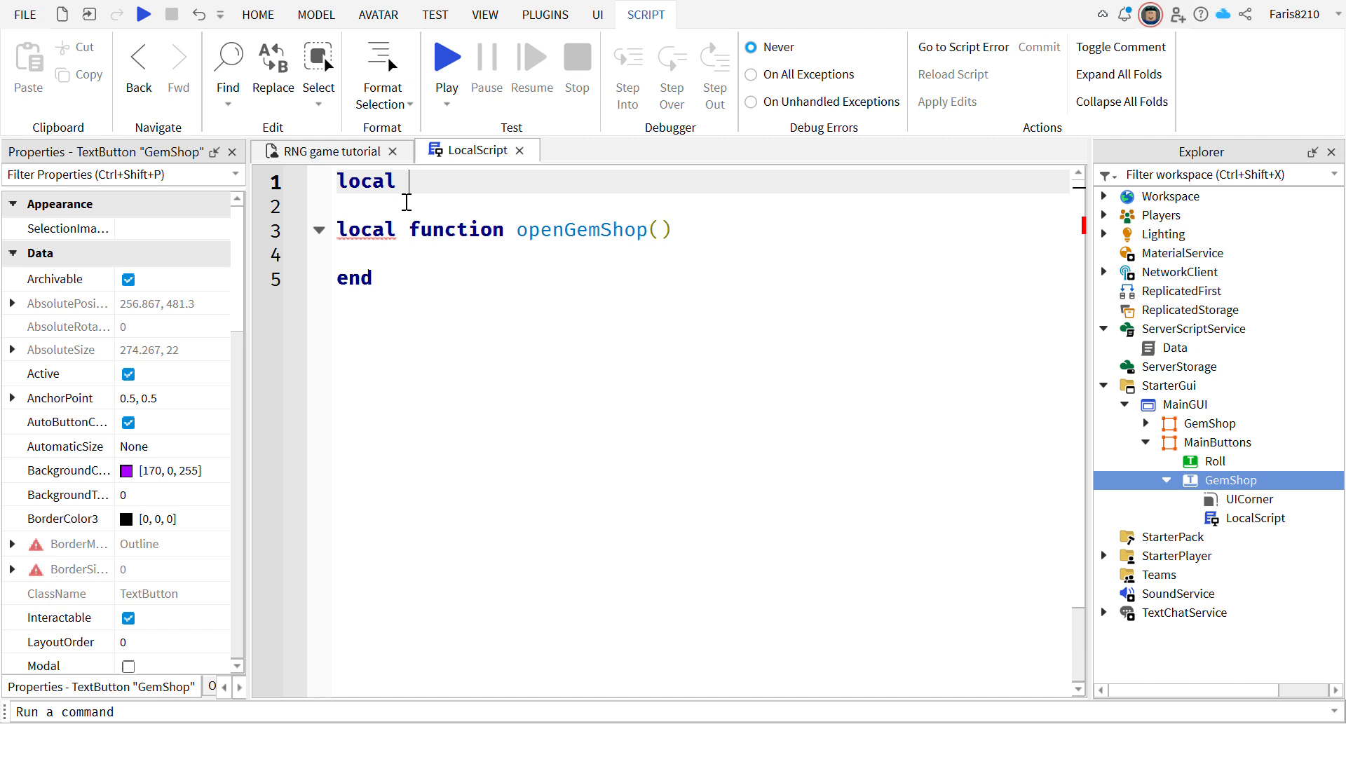
text(ghsB)
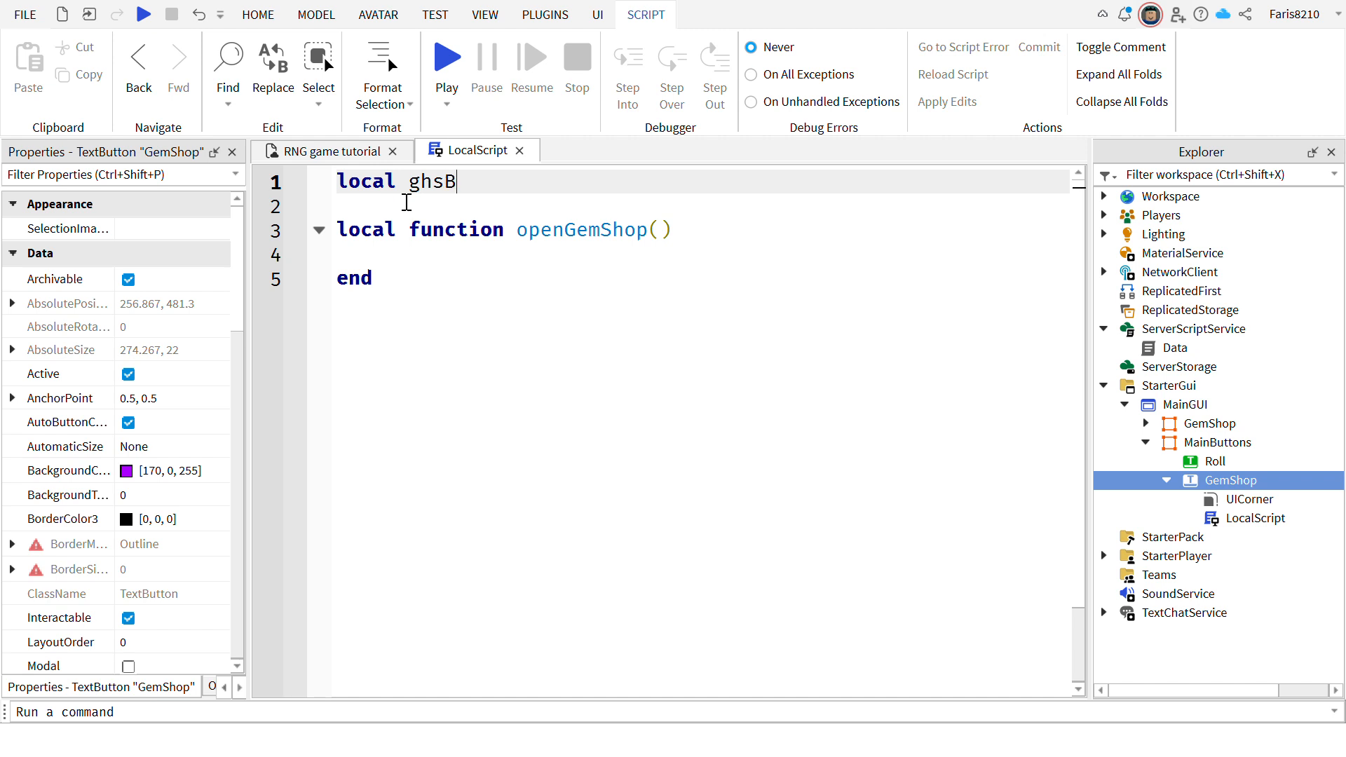
text(script.Parent)
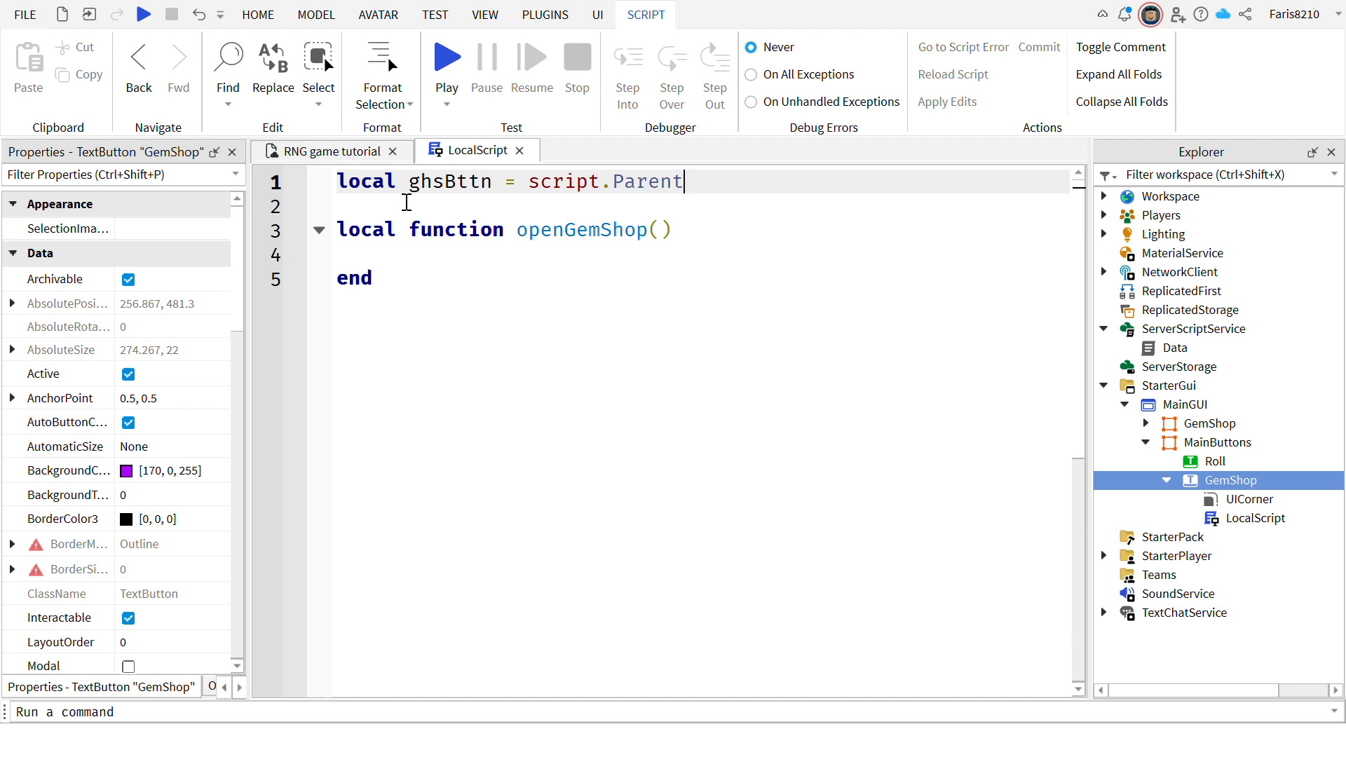
Declare local ghsFrame = ghsBttn.Parent.Parent:FindFirstChild("GemShop") on the line below ghsBttn.
key(Return)
text(local)
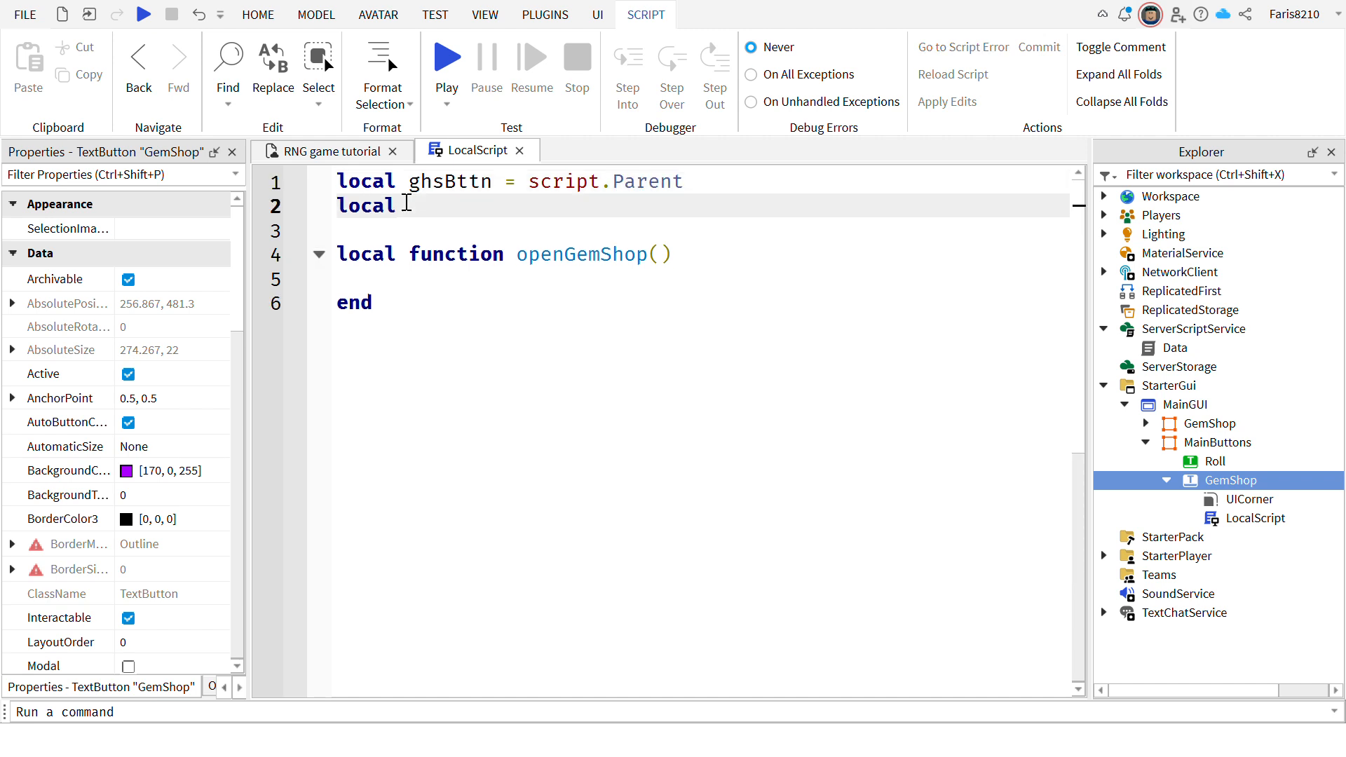
text( g)
text(hsFram )
text( = script.Parent)
key(BackSpace)
key(BackSpace)
key(BackSpace)
key(BackSpace)
key(BackSpace)
key(BackSpace)
key(BackSpace)
key(BackSpace)
text(ghsBttn)
text(.parent.Parent)
text(:FindFirstChild("GemShop)
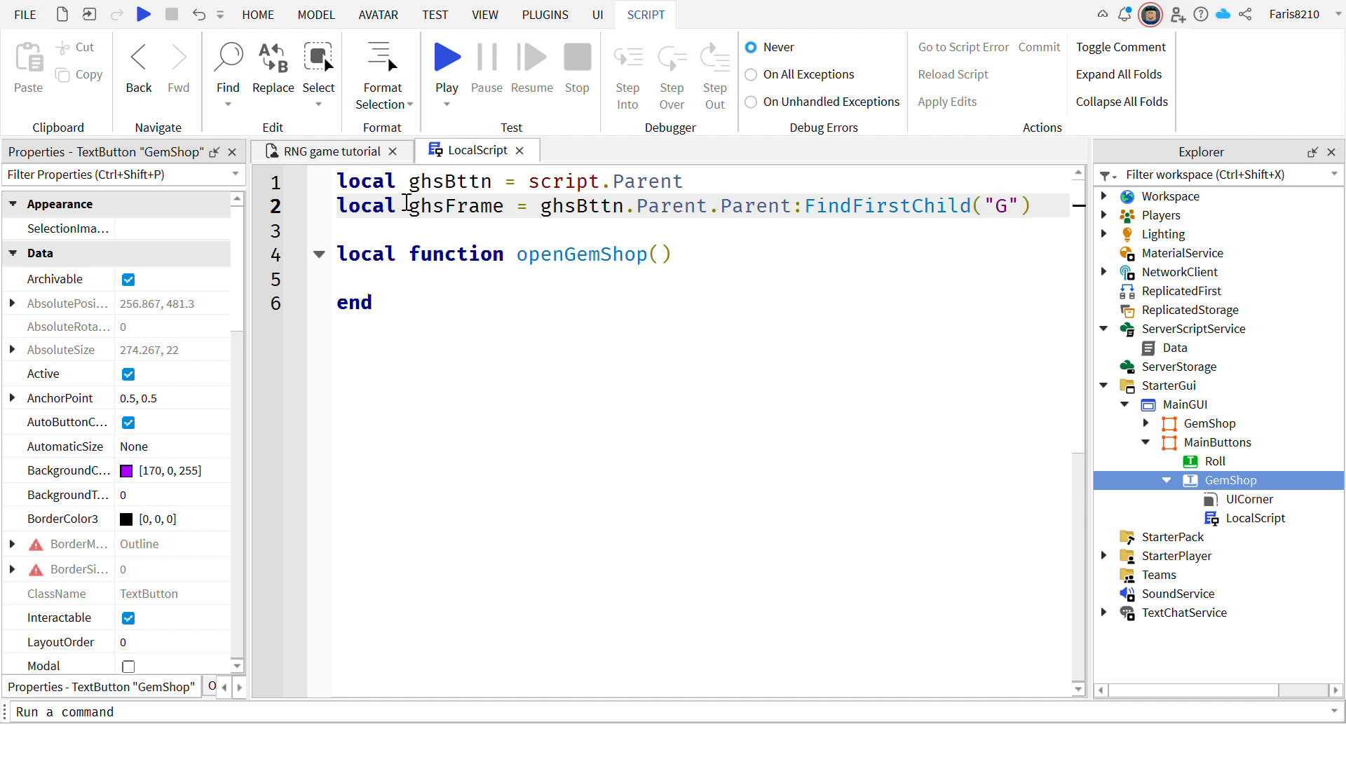
Check the ghsFrame path and its "GemShop" name against MainButtons in the hierarchy.
click(597, 256)
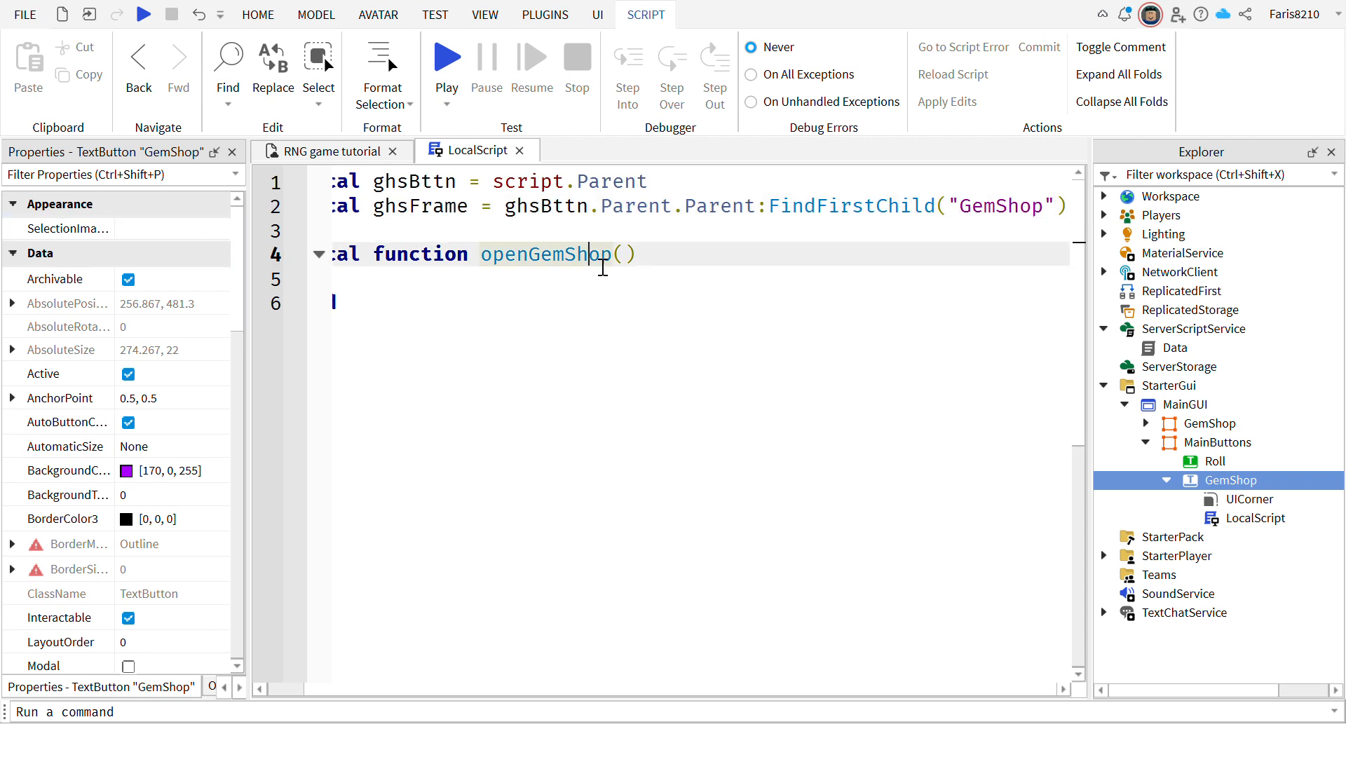
click(693, 374)
double_click(870, 207)
double_click(1013, 211)
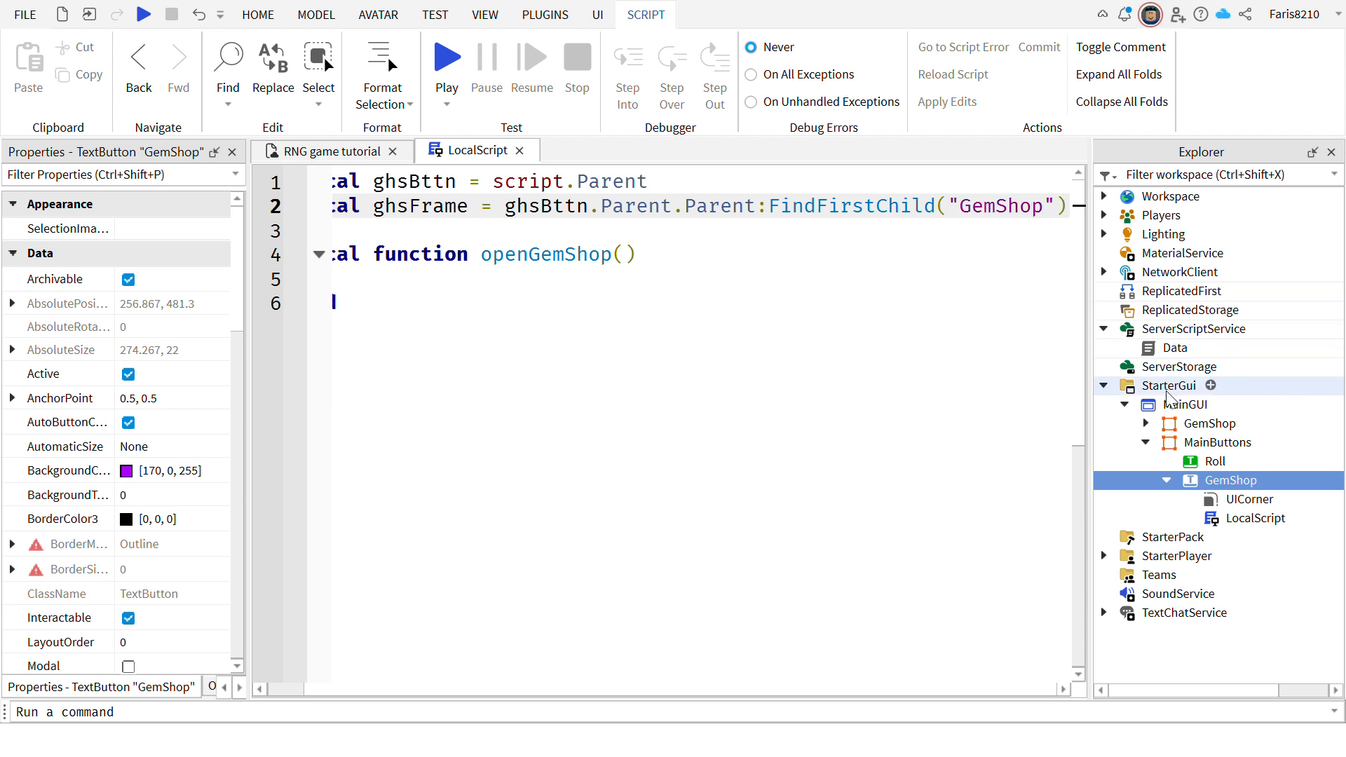
click(1218, 443)
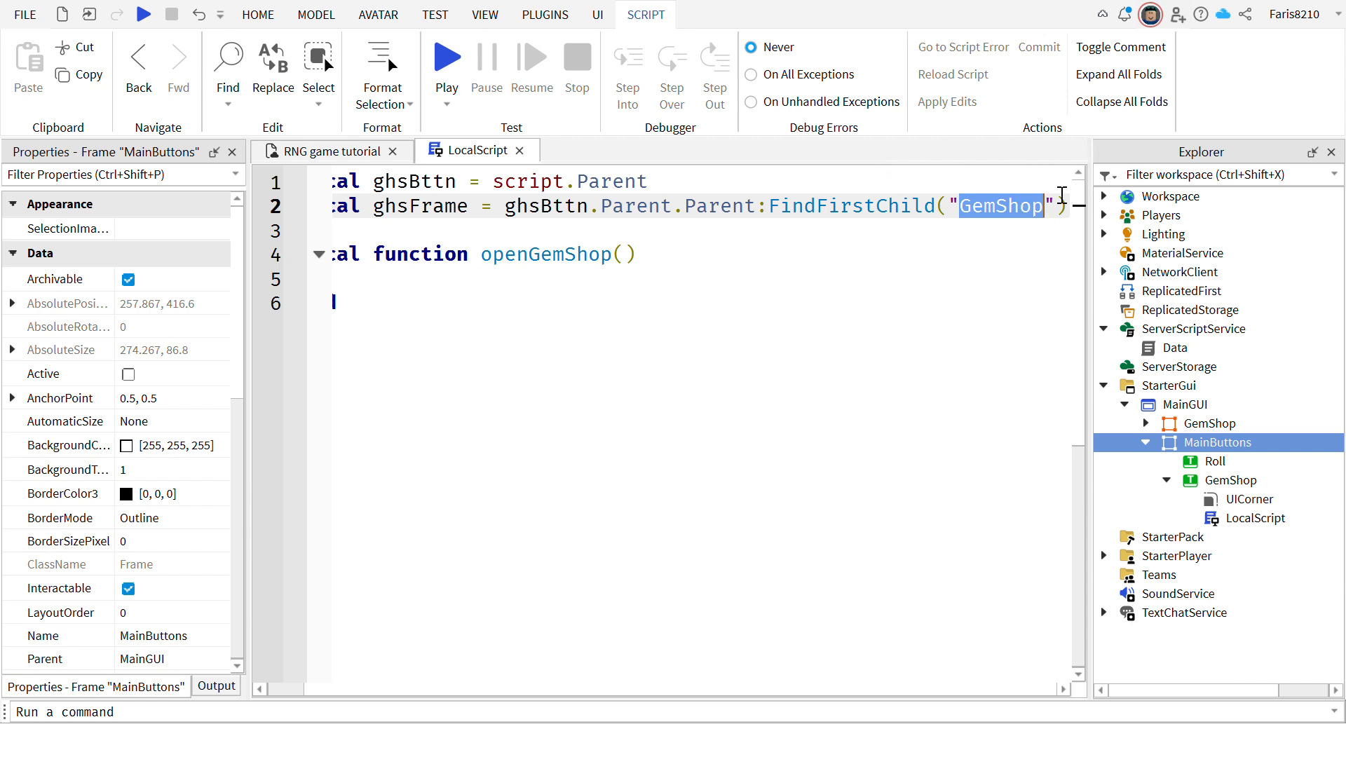
Add an if ghsFrame.Visible == false then block with its closing end inside the openGemShop function.
click(841, 286)
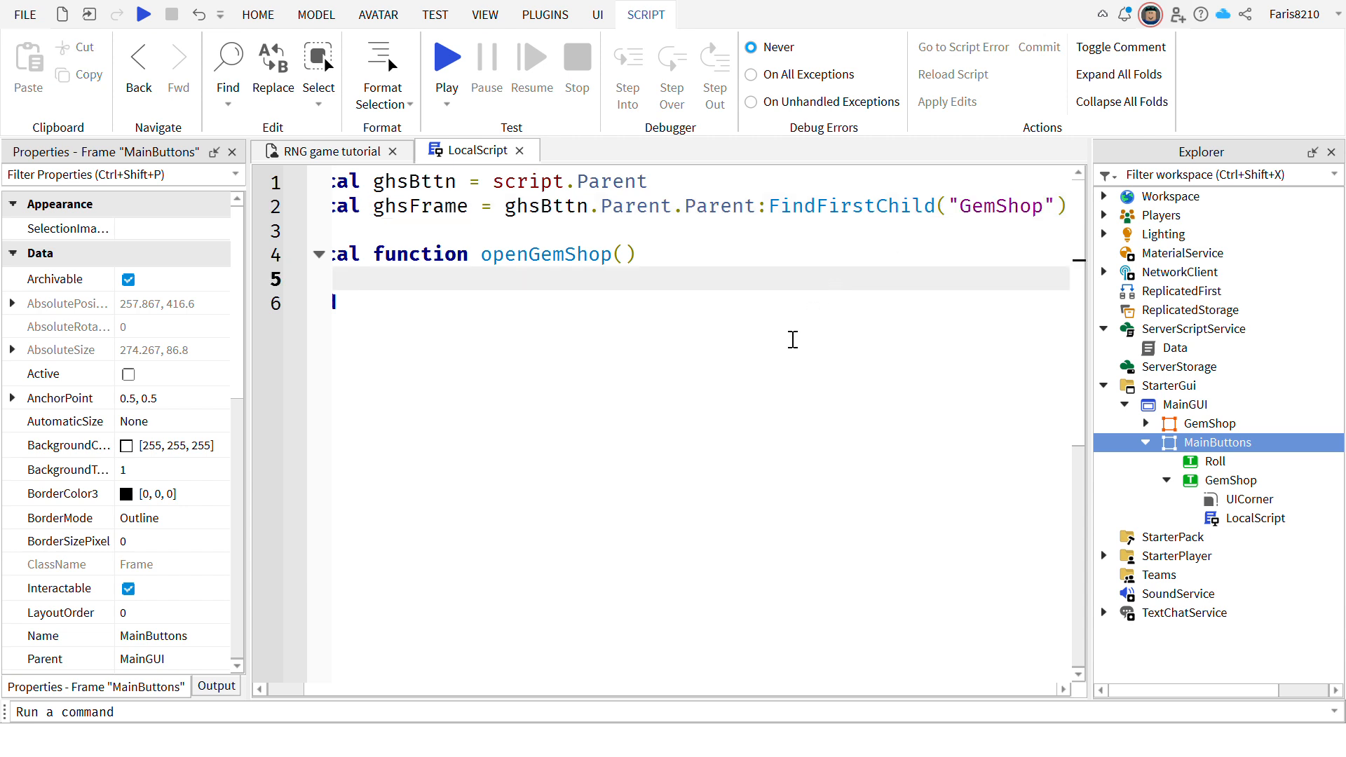
click(761, 346)
text(end)
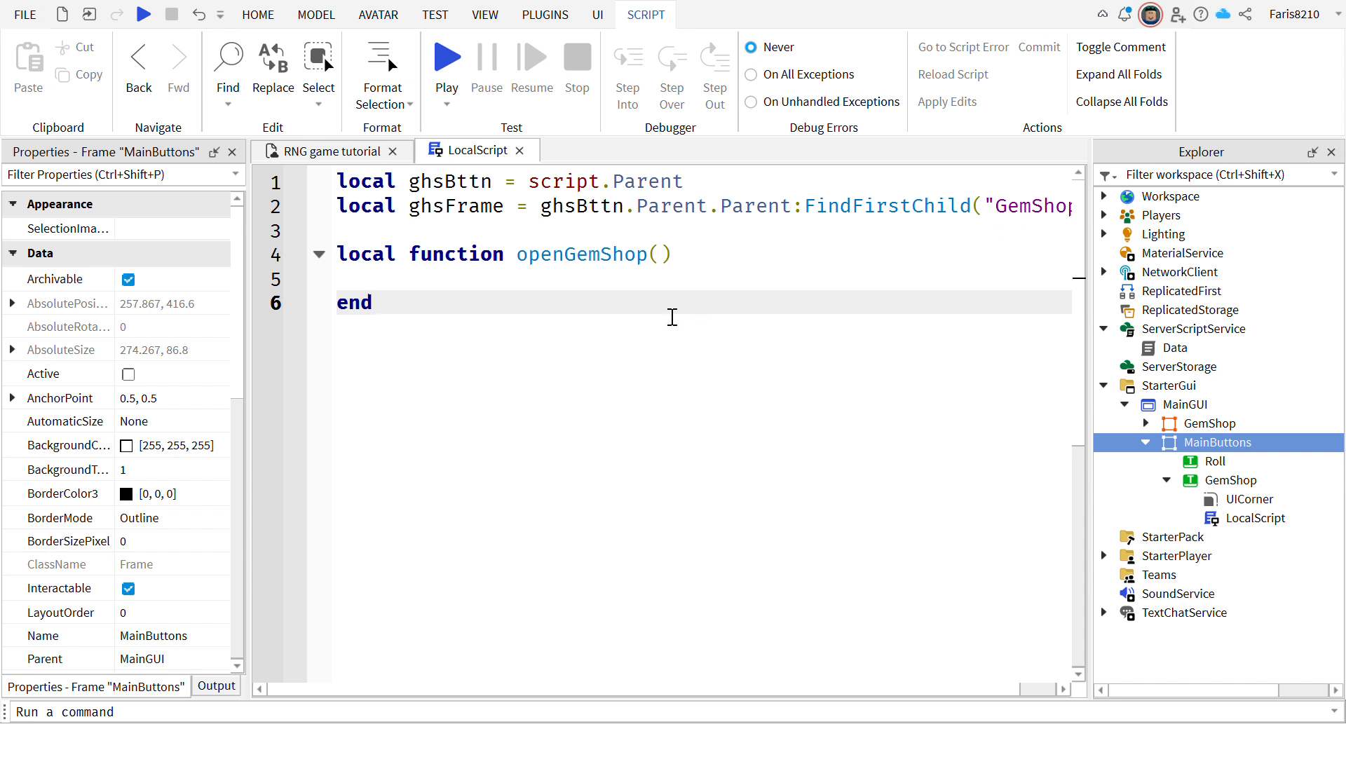
click(623, 283)
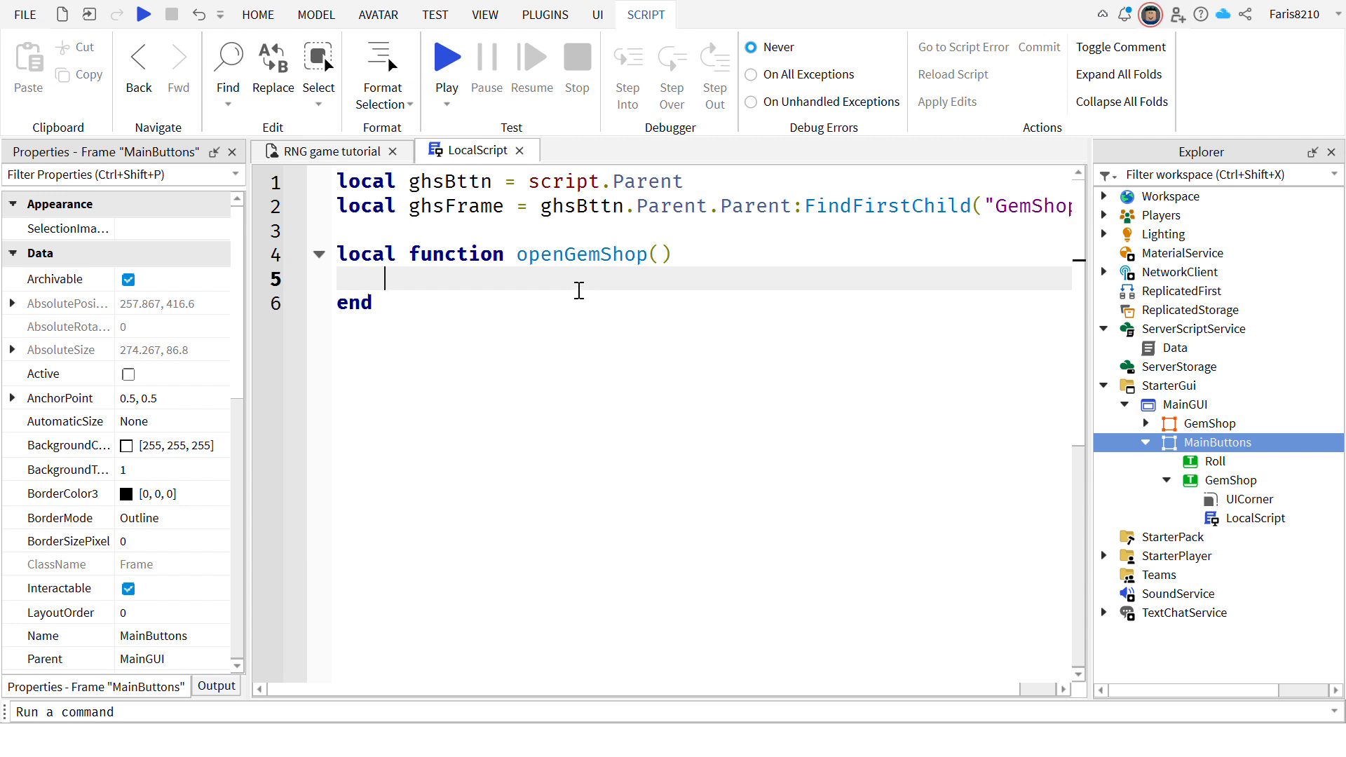
text(if ghs)
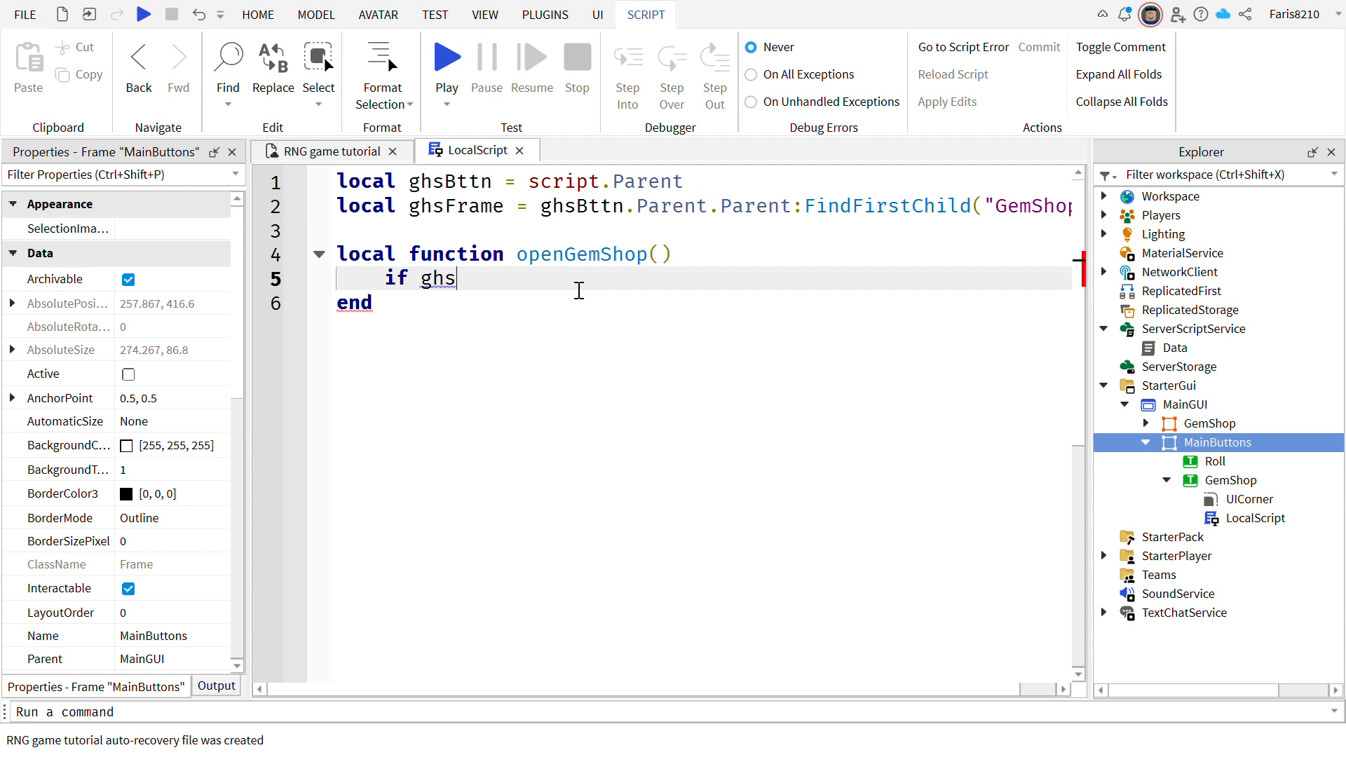
text(Frame.)
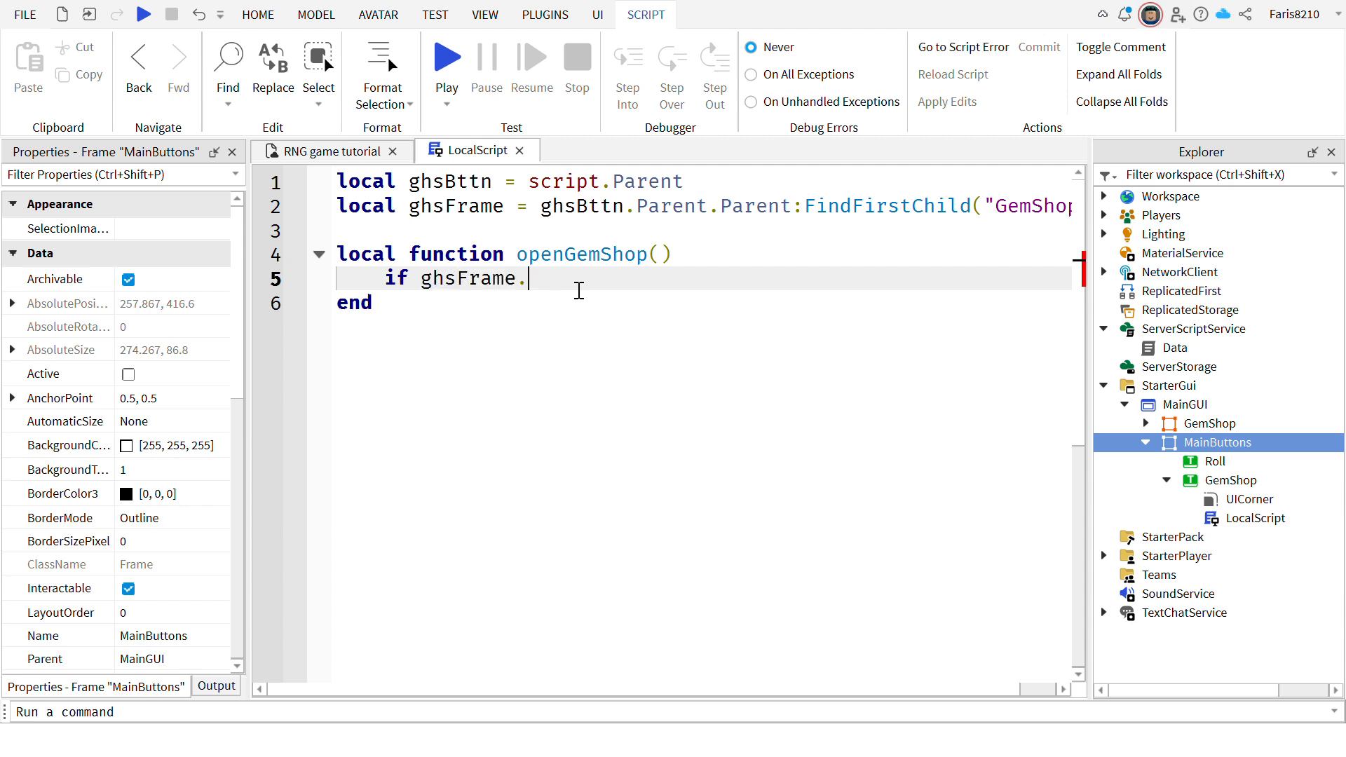
text(v)
key(Tab)
text(== false then)
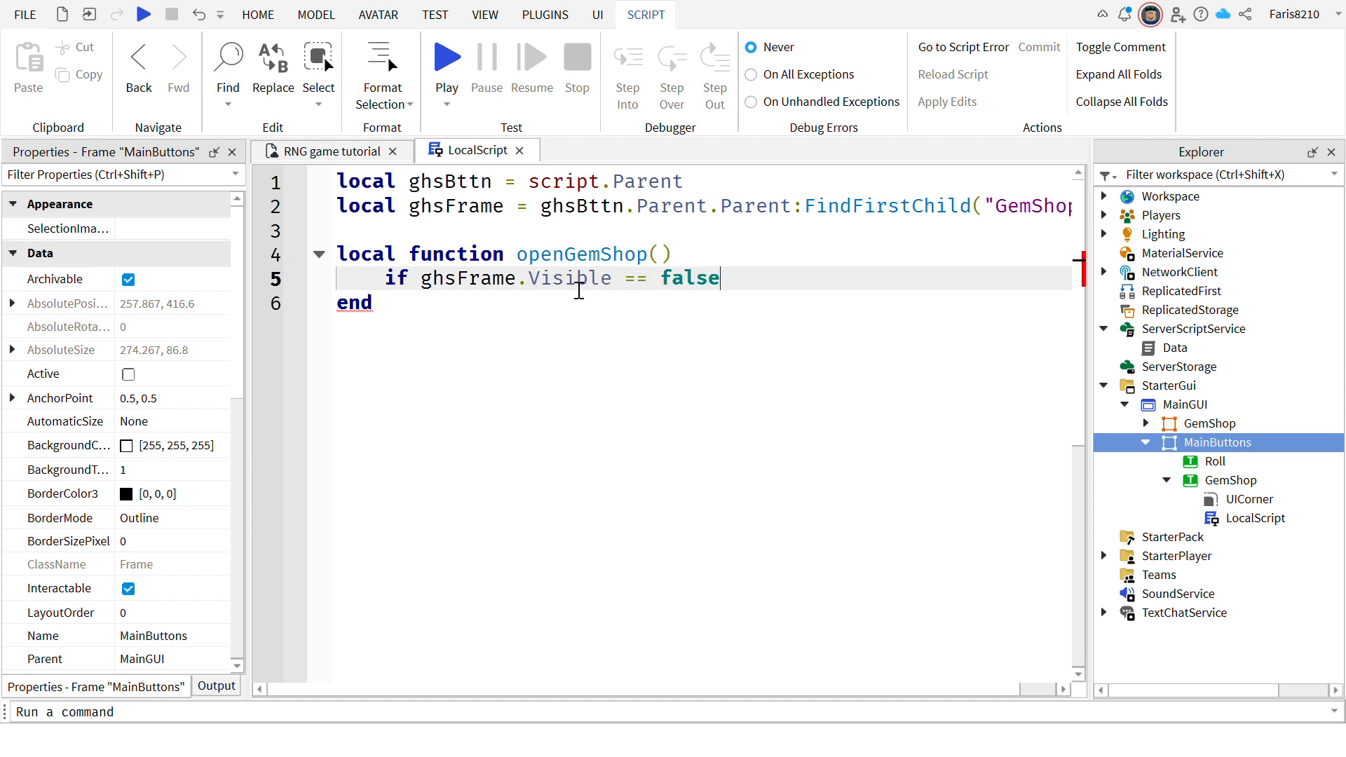
key(Return)
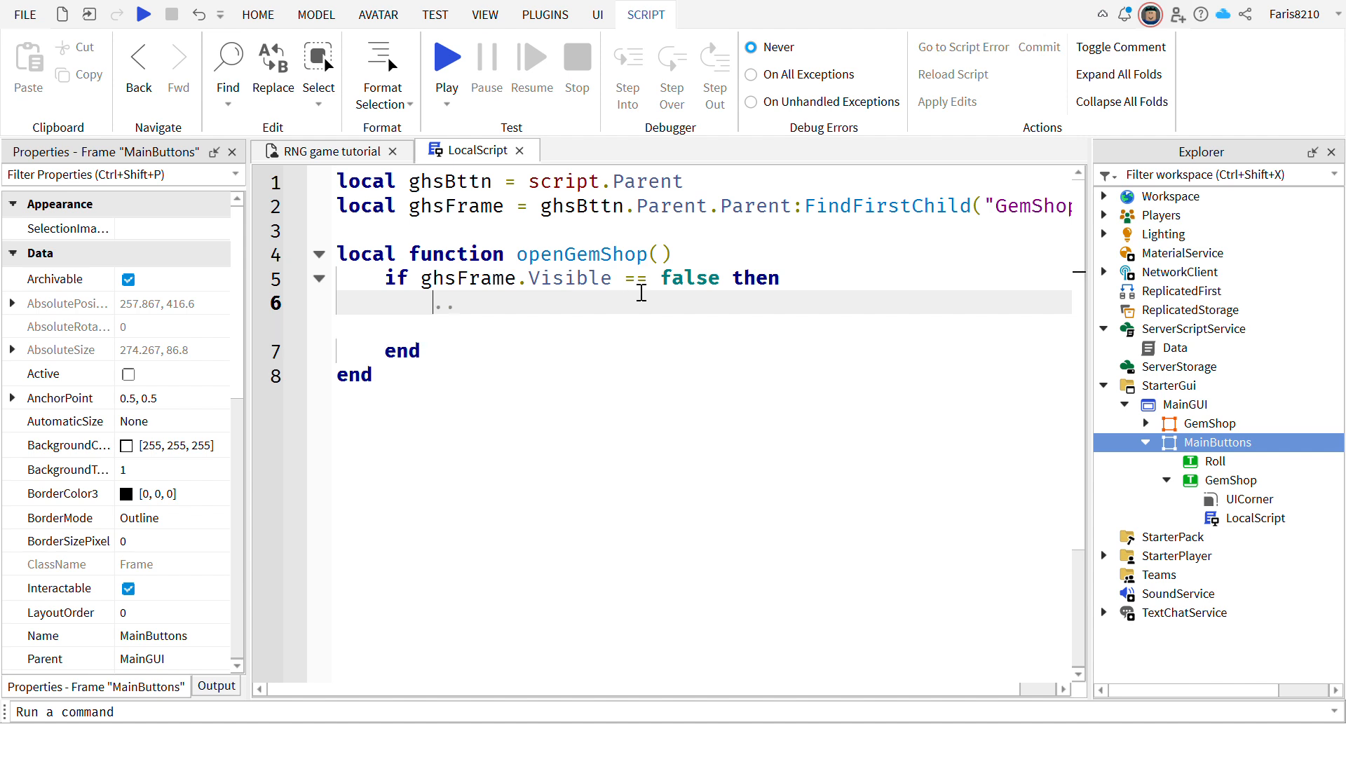
click(638, 290)
key(BackSpace)
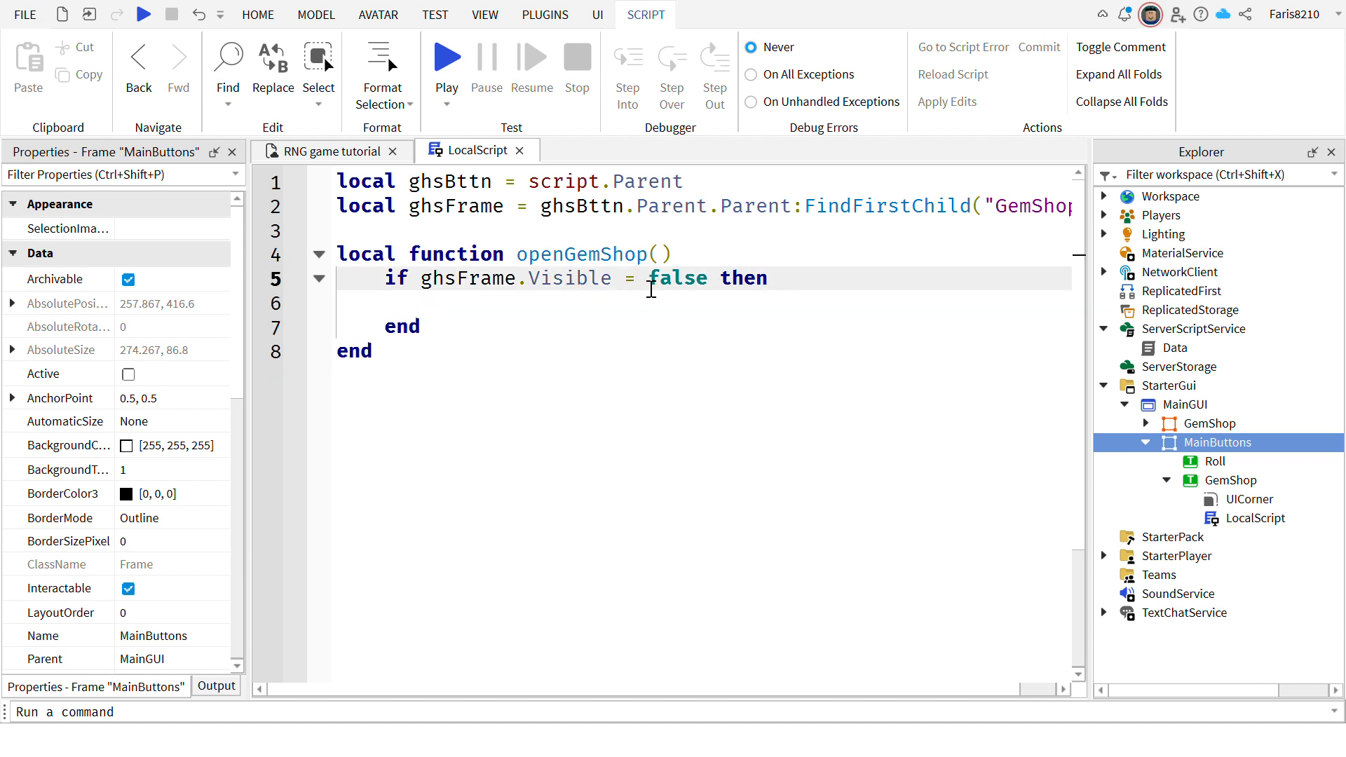
text(=)
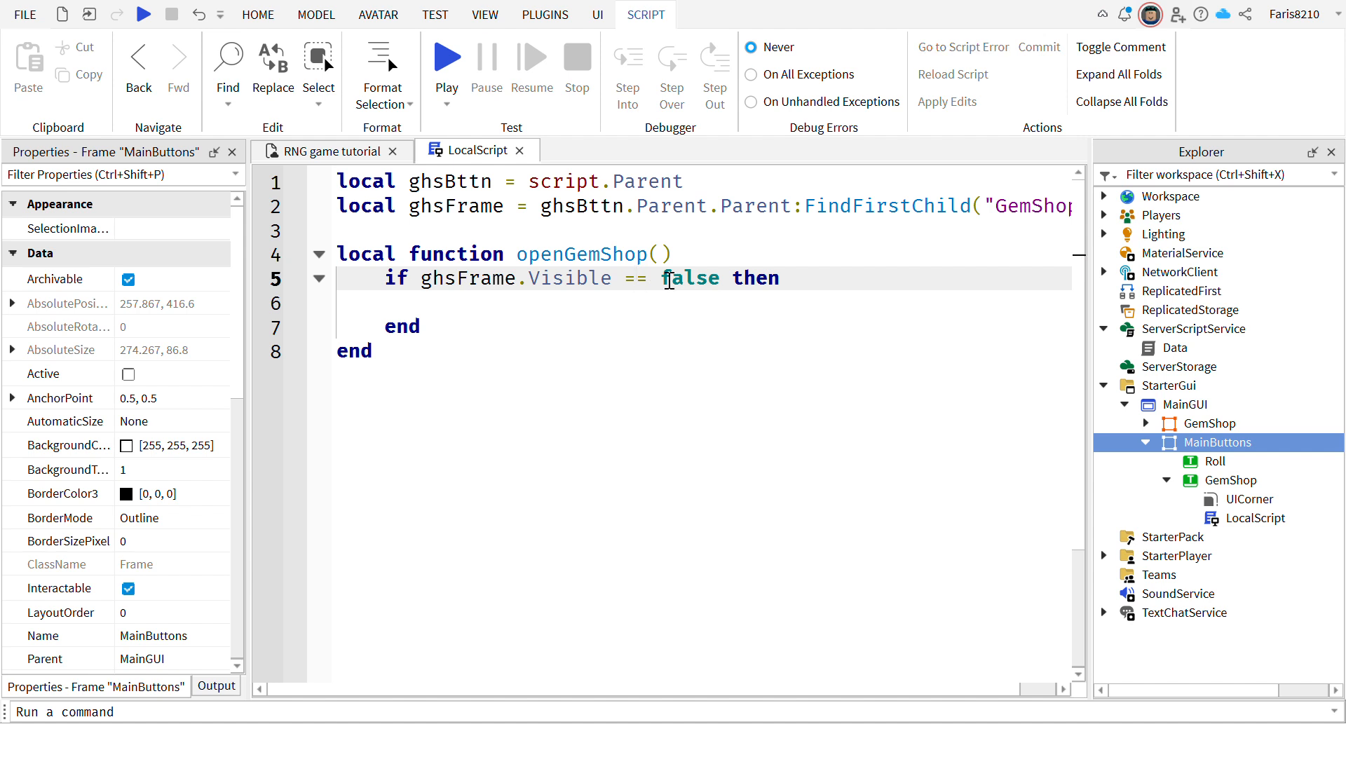
double_click(655, 288)
click(651, 289)
double_click(401, 282)
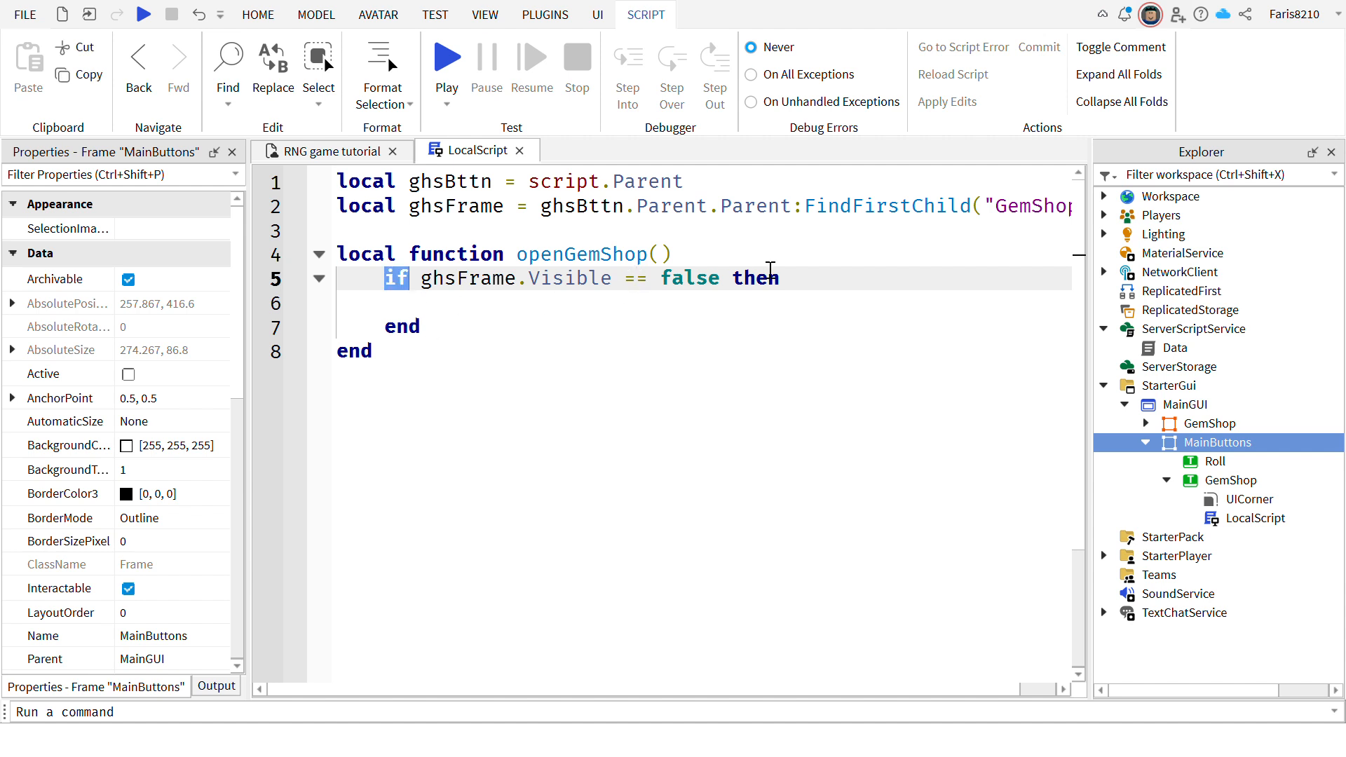
click(638, 284)
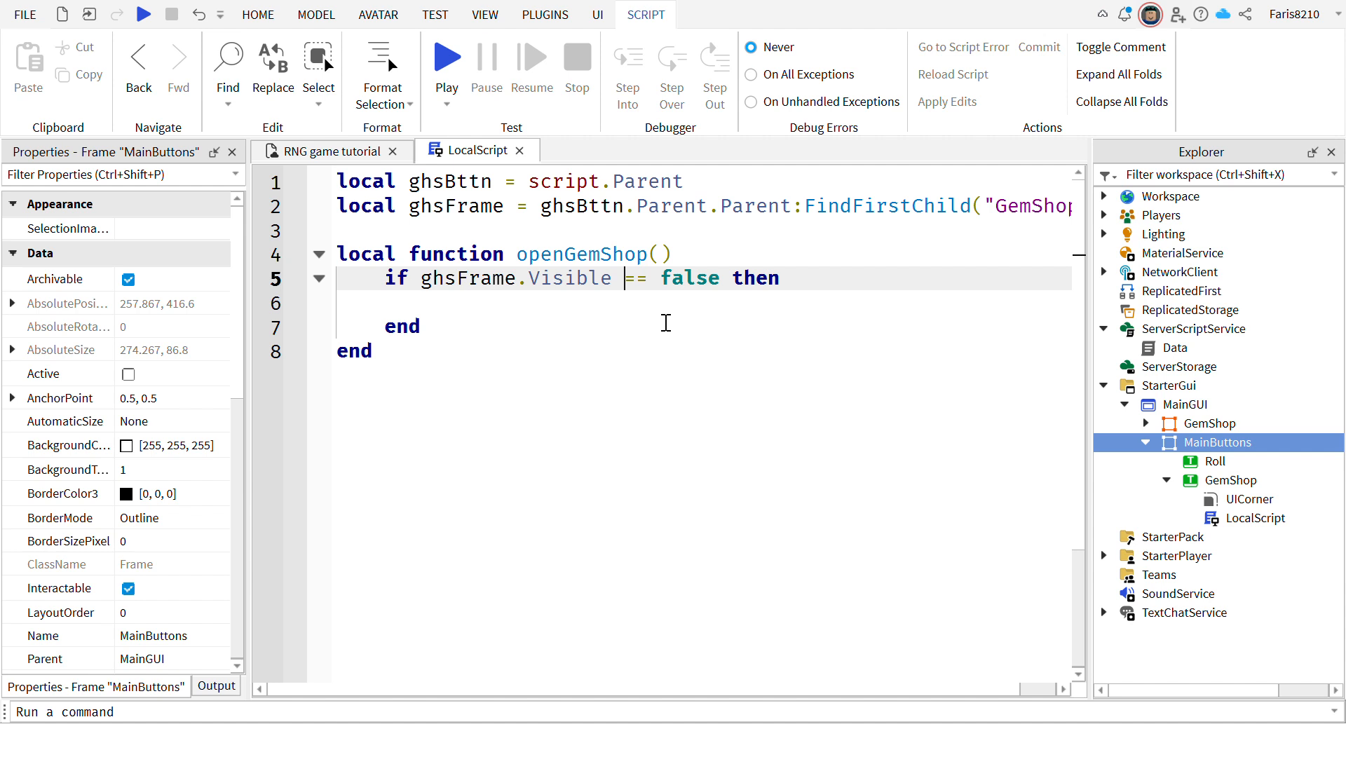
click(650, 323)
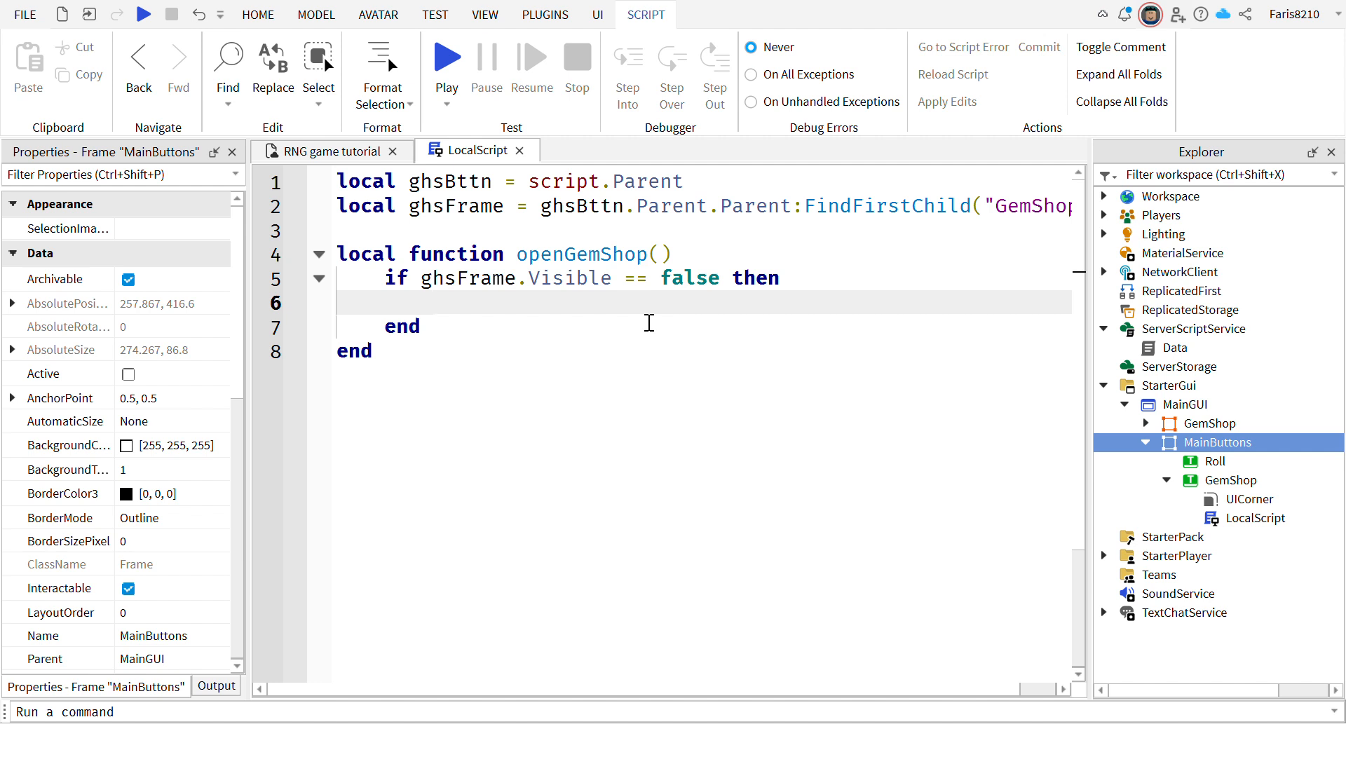
Rename the openGemShop function to gemShop.
double_click(559, 261)
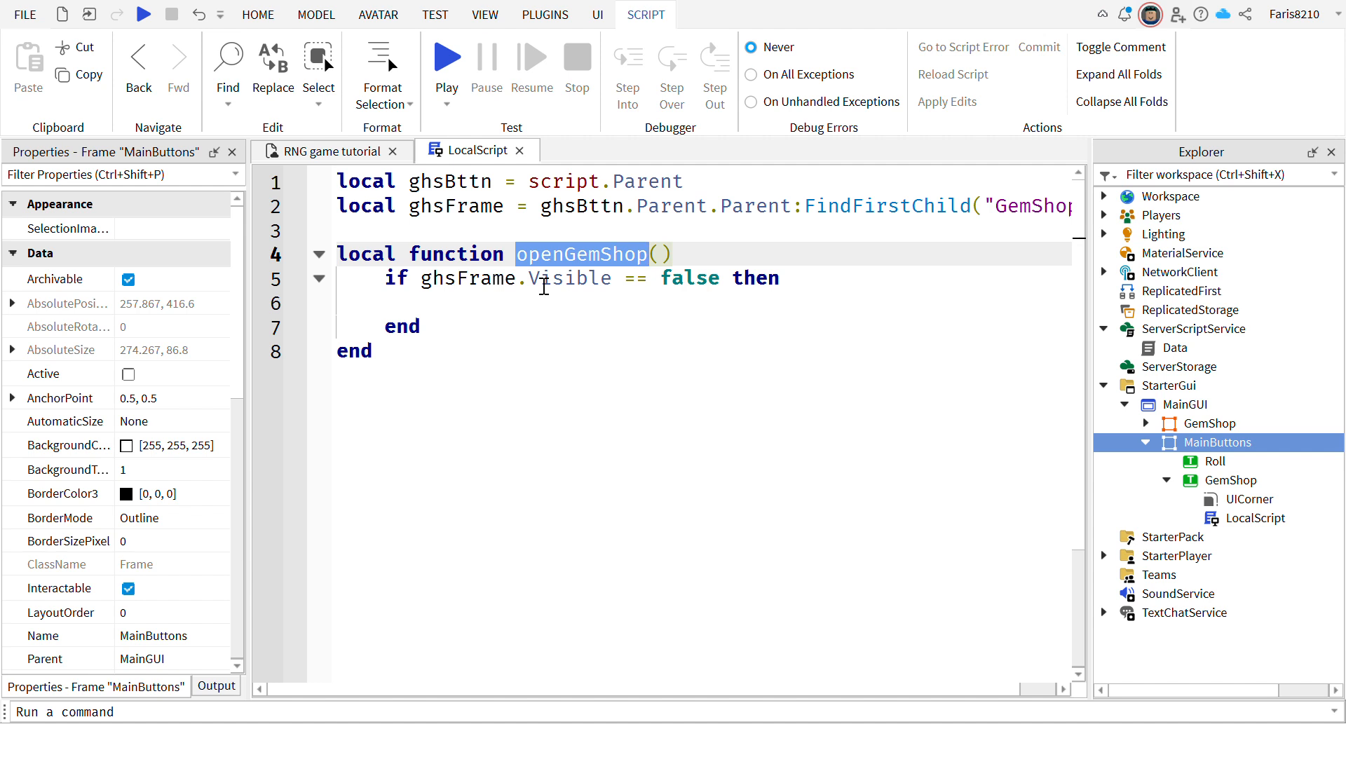
text(gemShop)
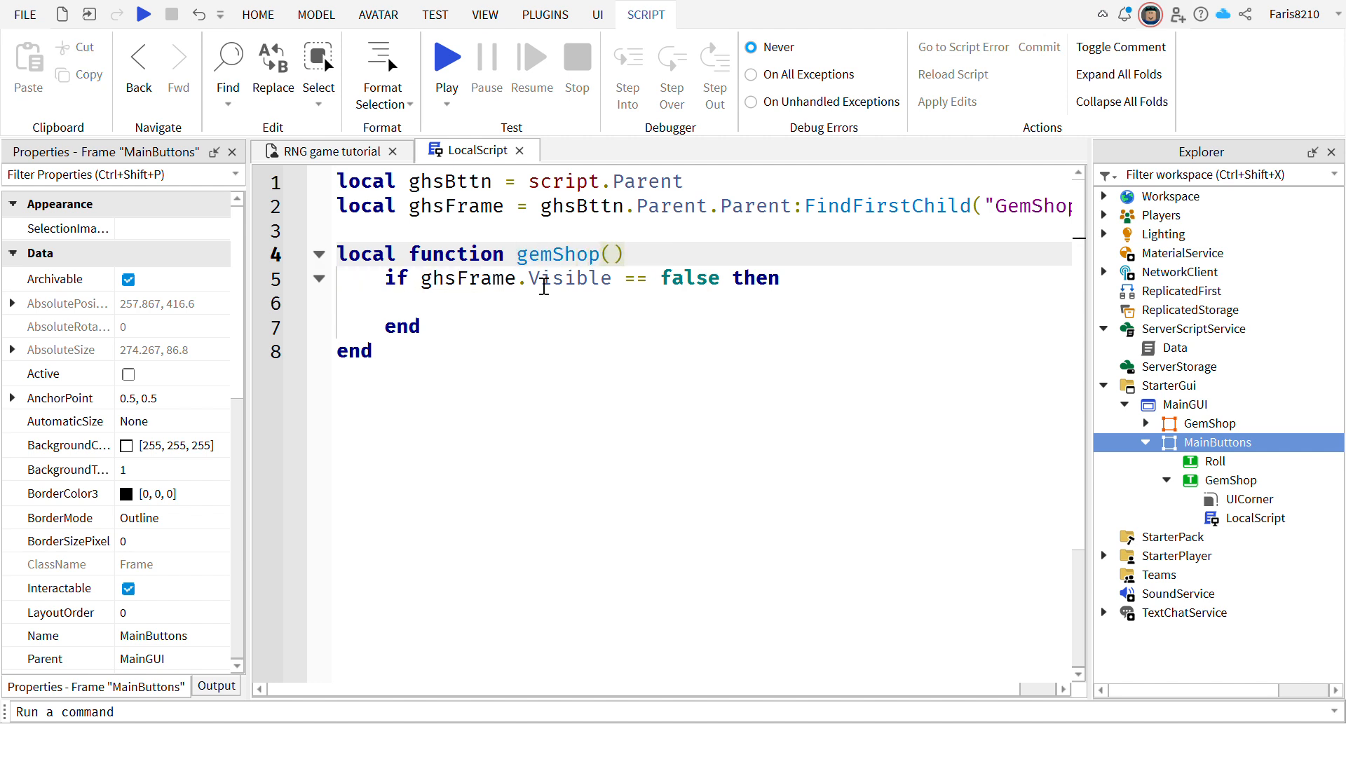
click(539, 326)
Write ghsFrame.Visible = true inside the if block, followed by an empty line.
click(495, 300)
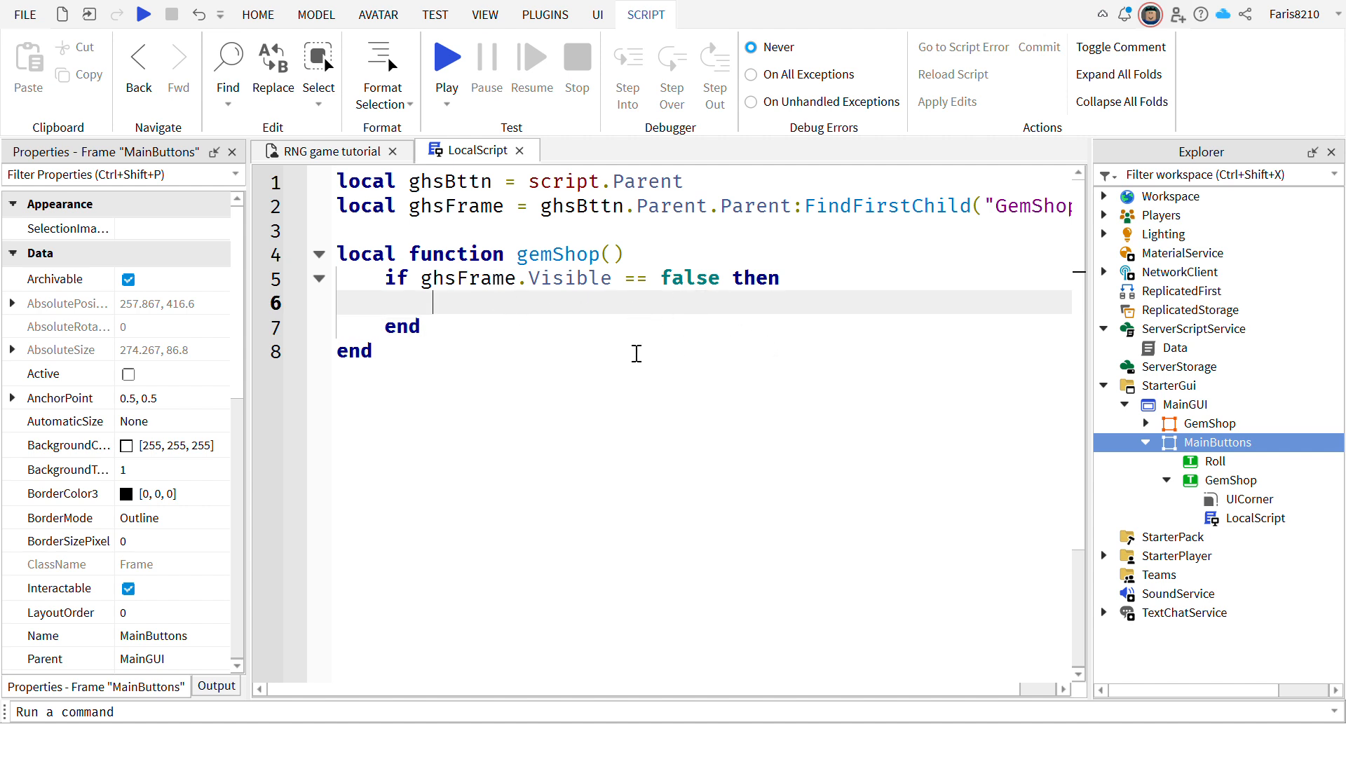
text(ghs)
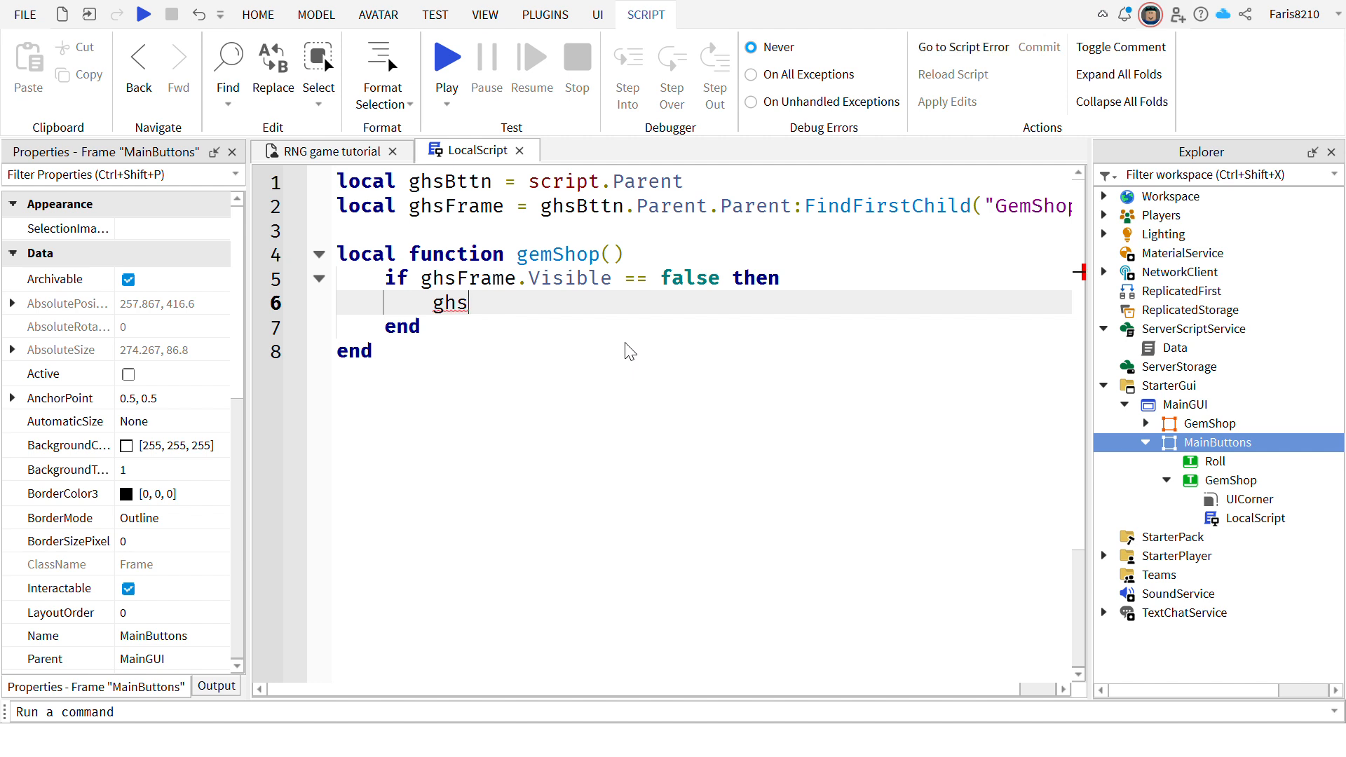
key(BackSpace)
key(BackSpace)
key(BackSpace)
text(ghsFrame.Vi)
key(BackSpace)
text(isible = true)
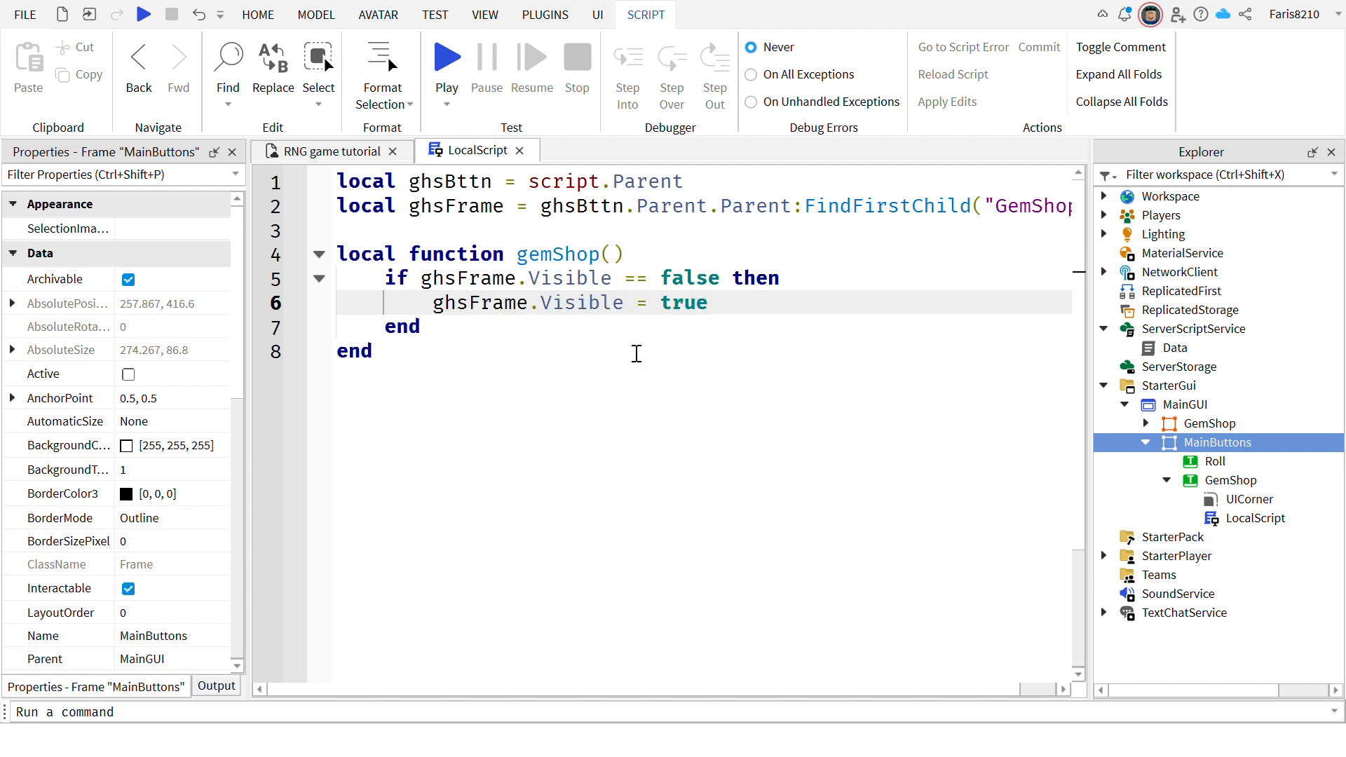
key(Return)
Add two empty -- comment lines below the end of the gemShop function, separated from it by a blank line.
click(417, 429)
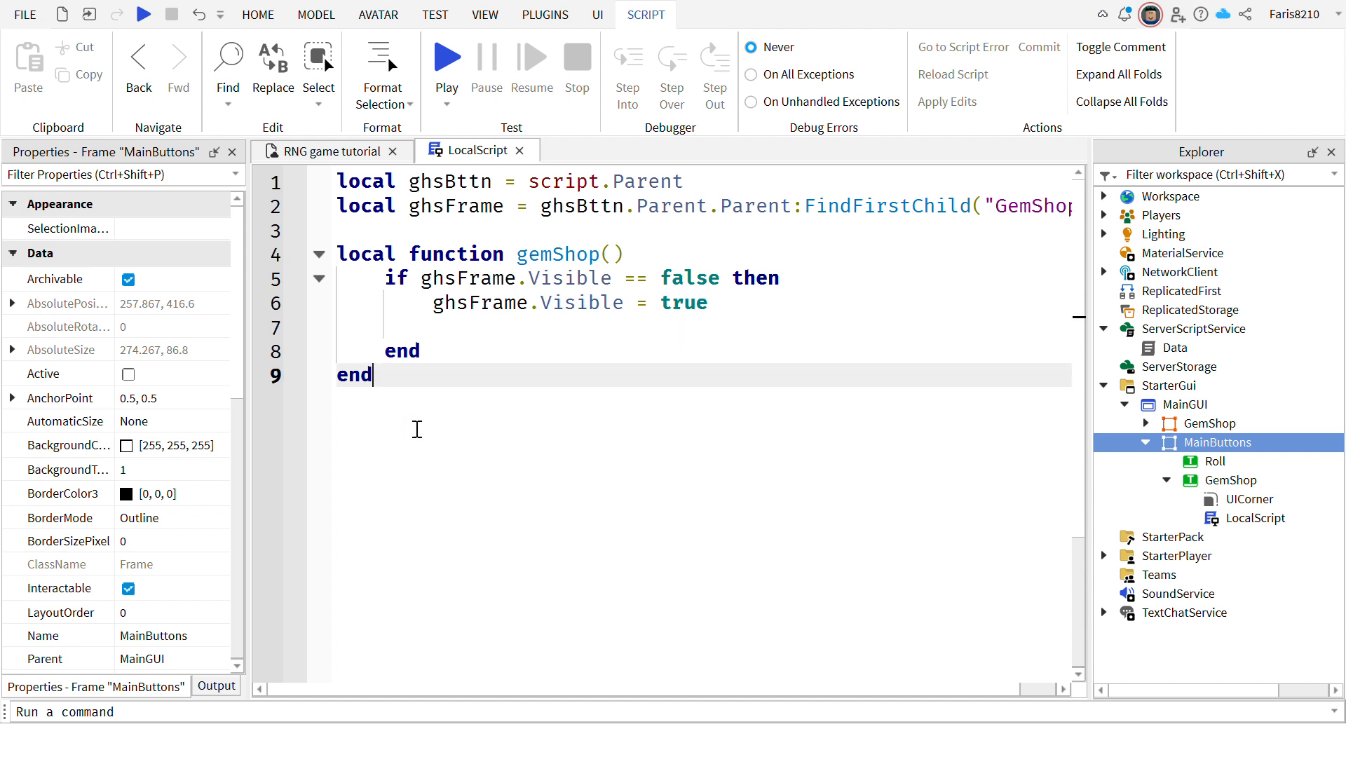
key(Return)
key(Return)
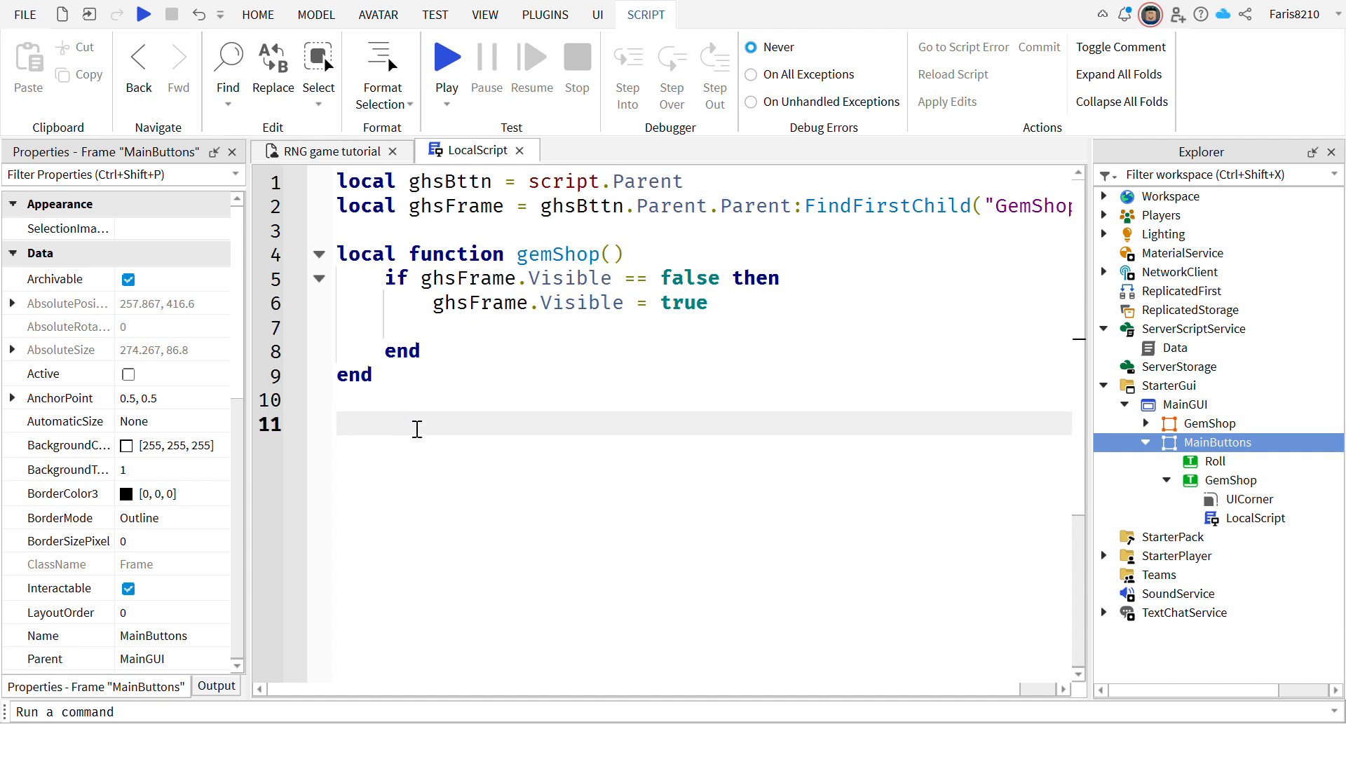
text(--)
key(Return)
click(417, 429)
text(ijmis)
key(BackSpace)
key(BackSpace)
key(BackSpace)
Copy the GemShop frame's Position {0.499, 0},{0.5, 0} into the first comment line of the LocalScript and label it pos2.
click(312, 153)
click(1210, 424)
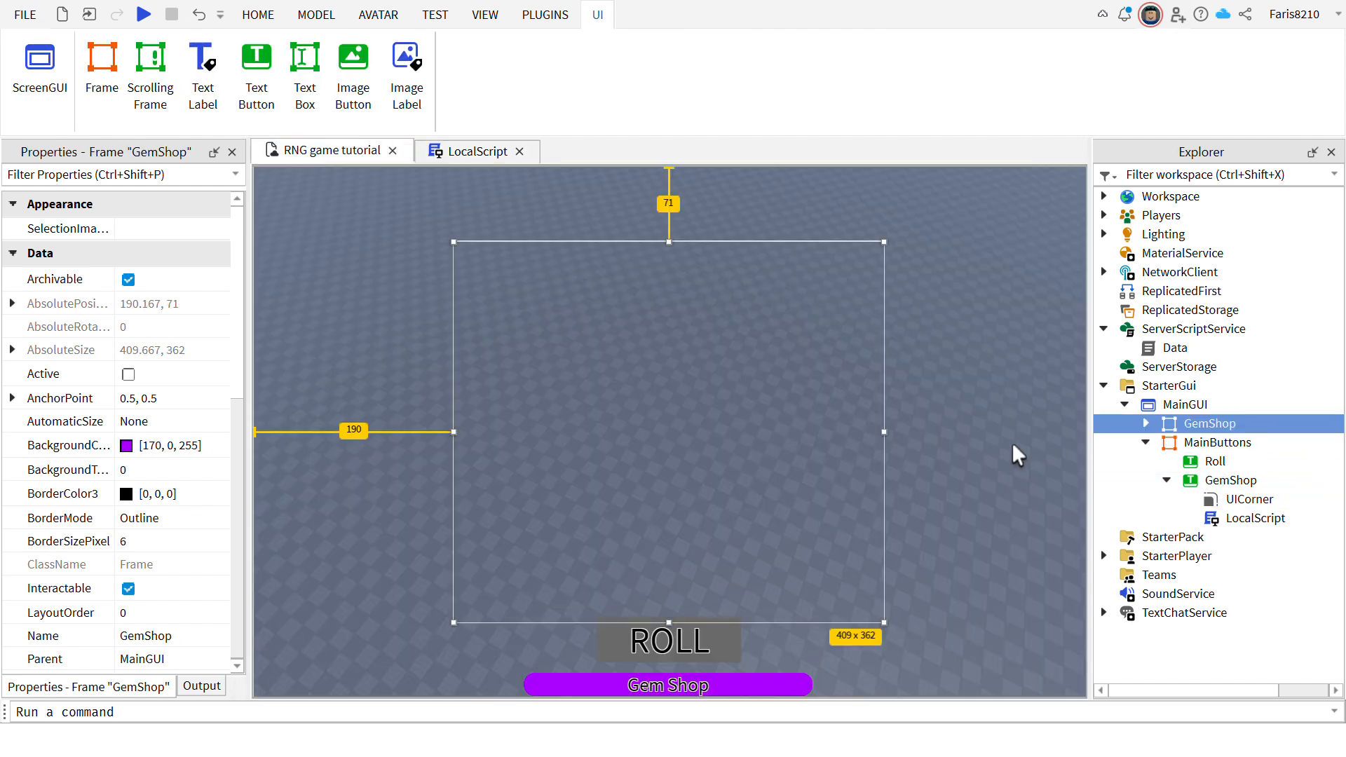
click(31, 176)
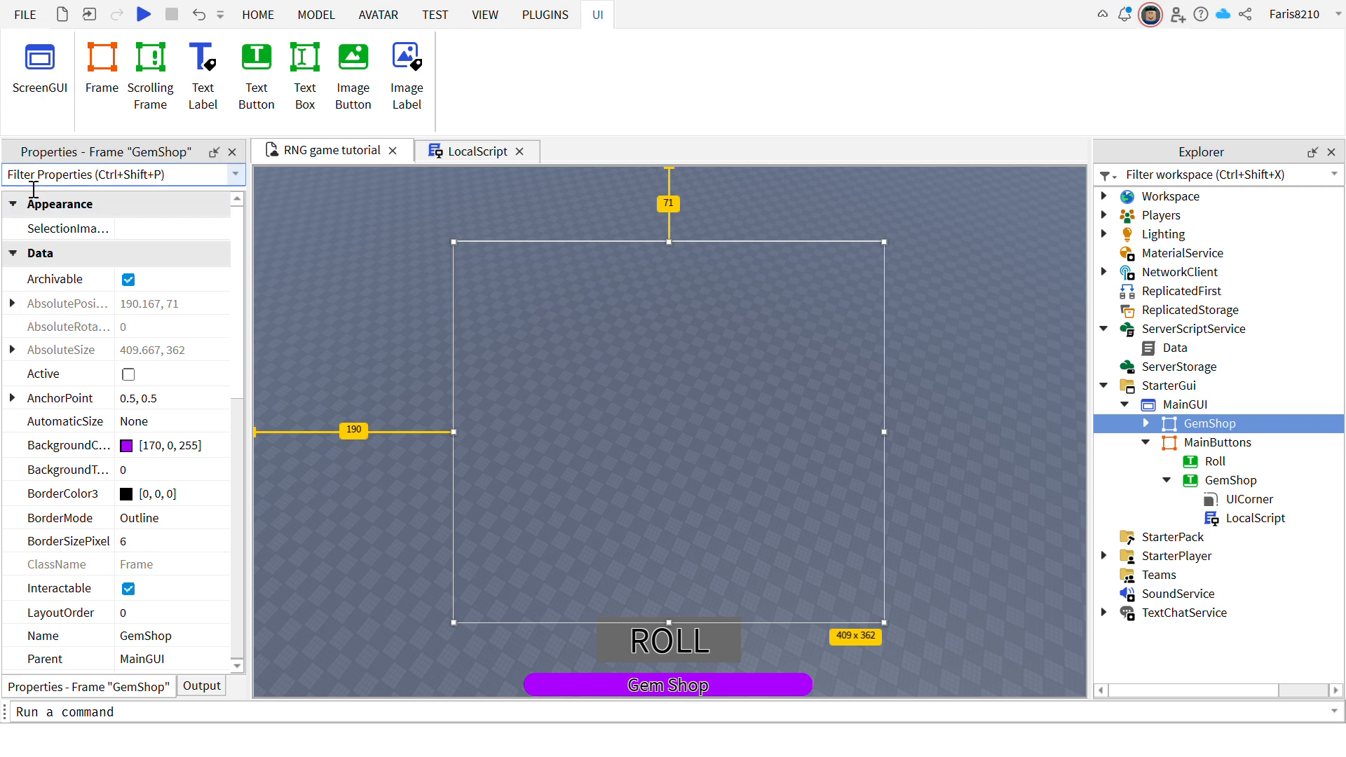
text(pos)
click(189, 252)
key(ctrl+c)
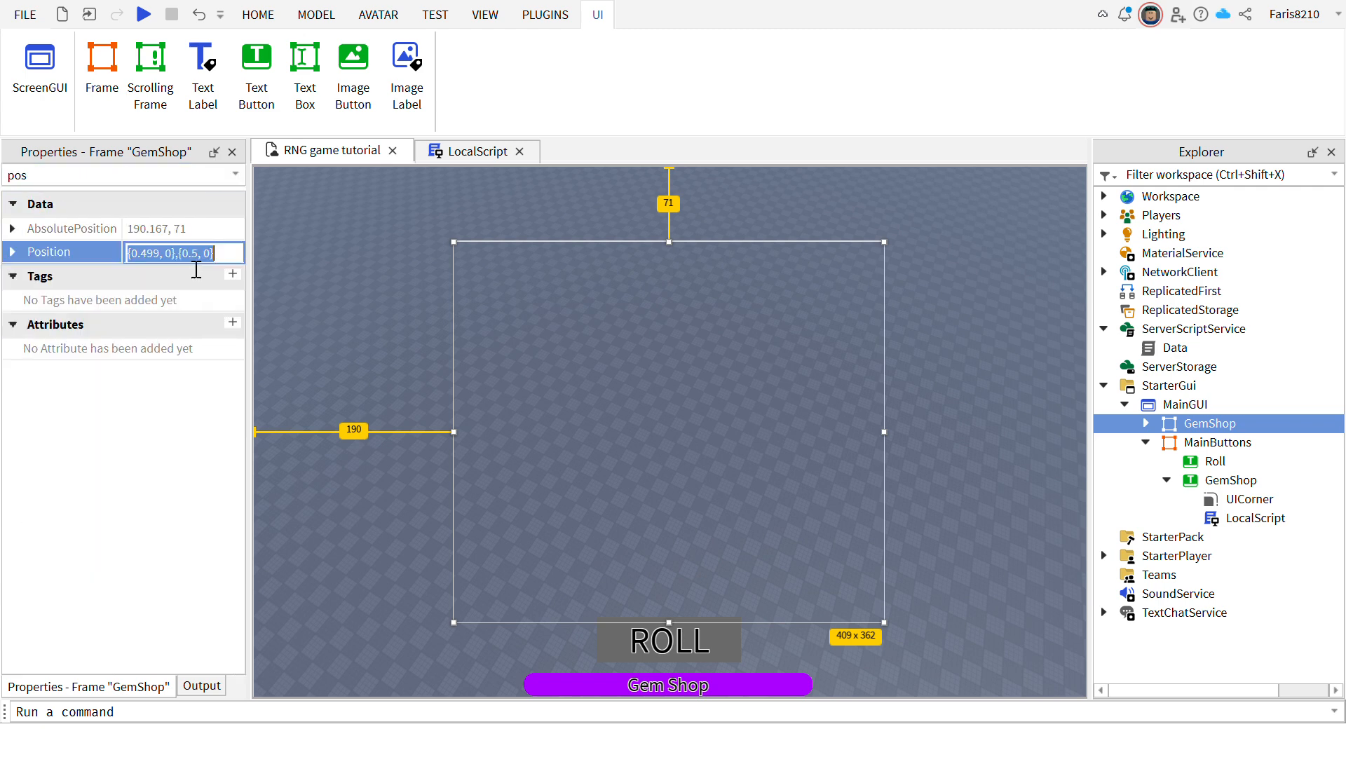
click(423, 160)
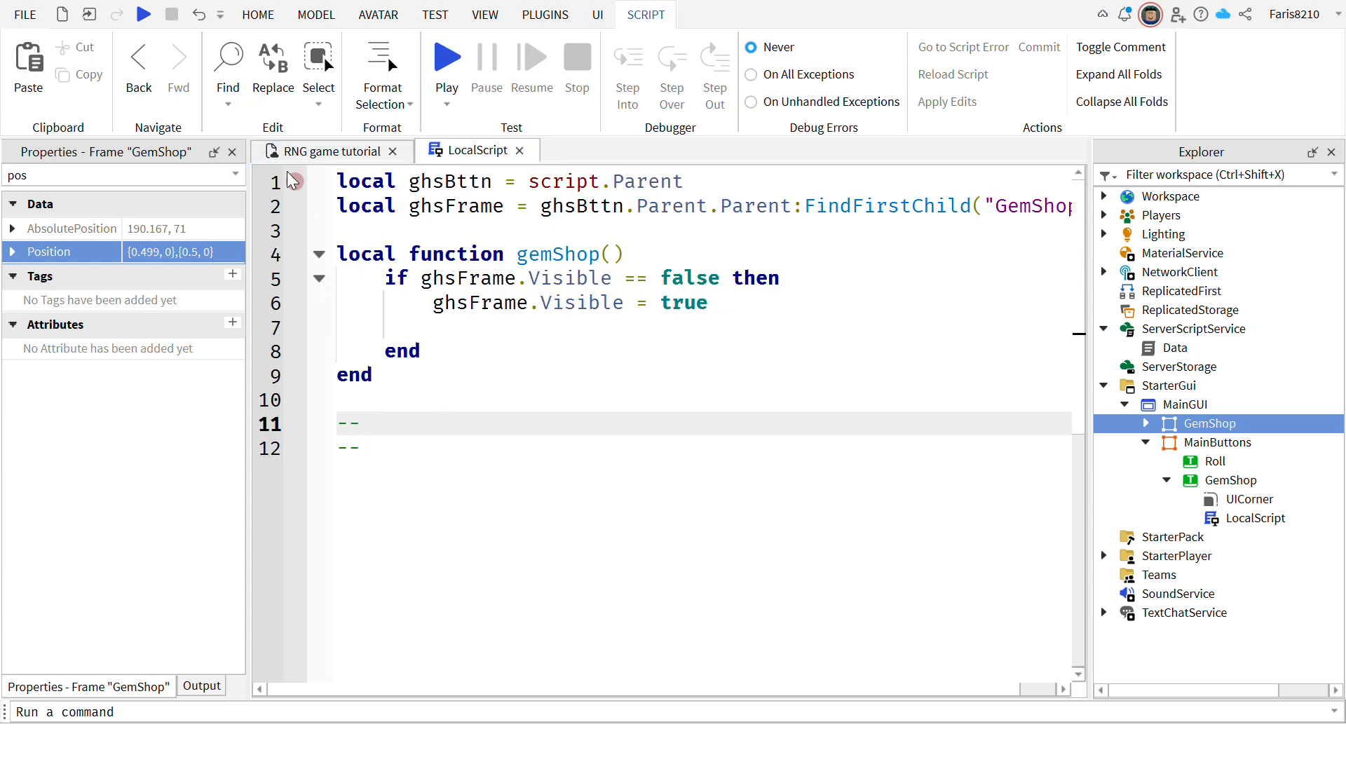
key(ctrl+v)
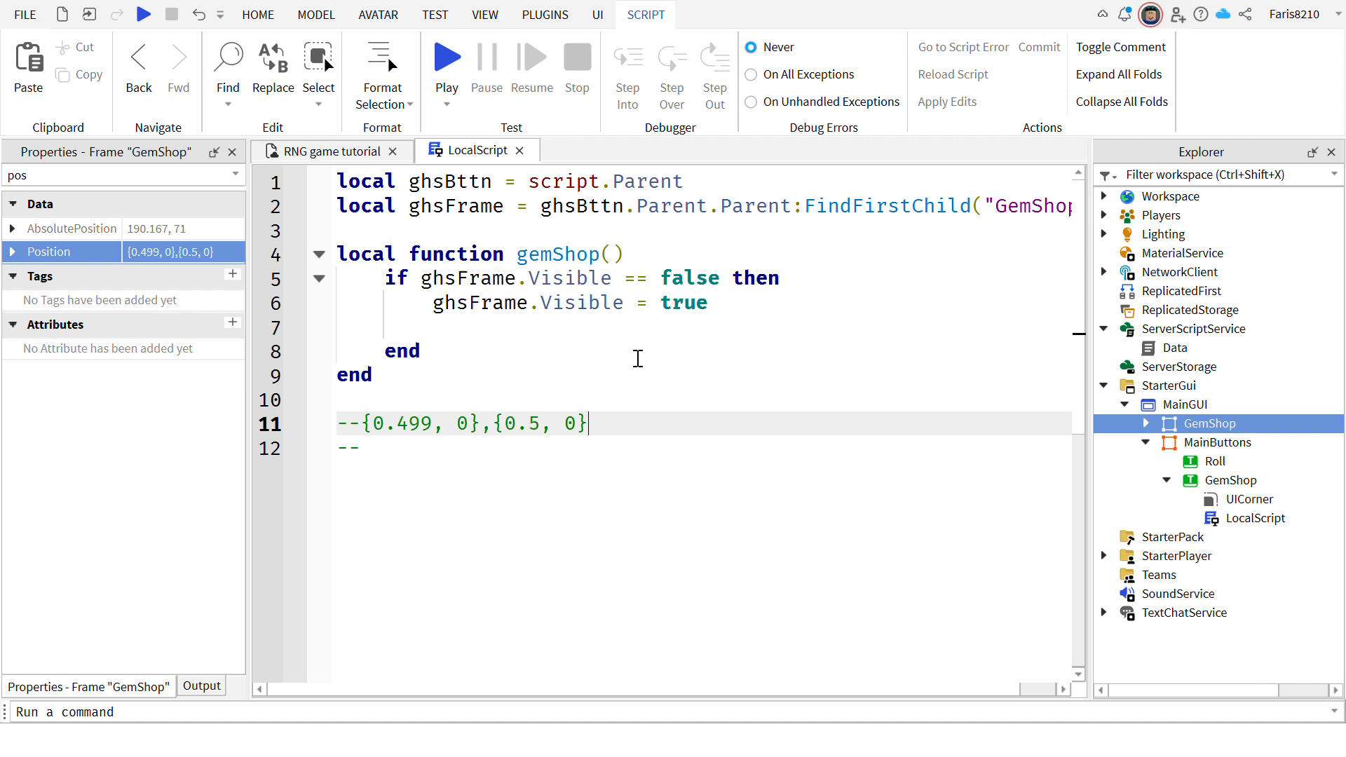
text(pos1)
key(BackSpace)
text(2)
Move the pos2 comment below the empty -- comment line and remove the leftover blank line.
drag(687, 425, 334, 421)
key(ctrl+c)
key(BackSpace)
click(410, 449)
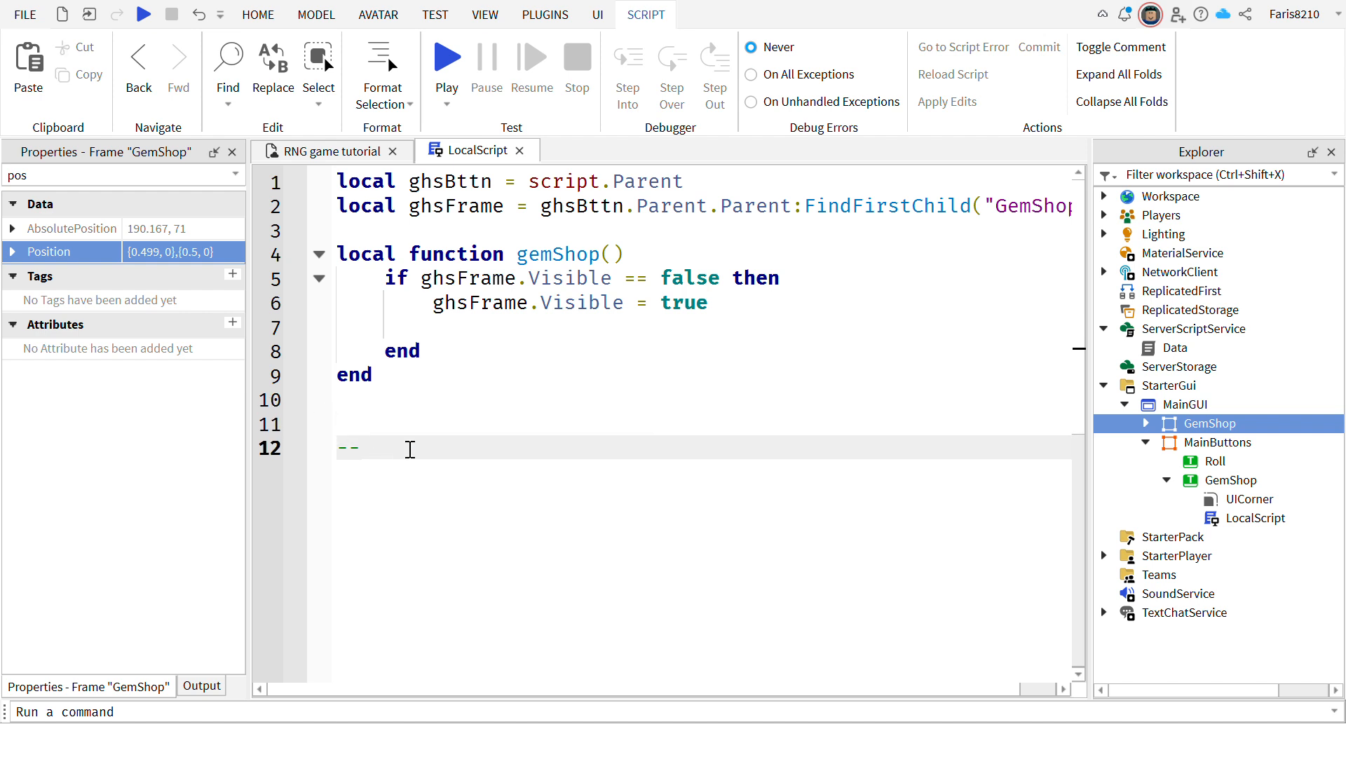
key(Return)
key(ctrl+v)
click(387, 449)
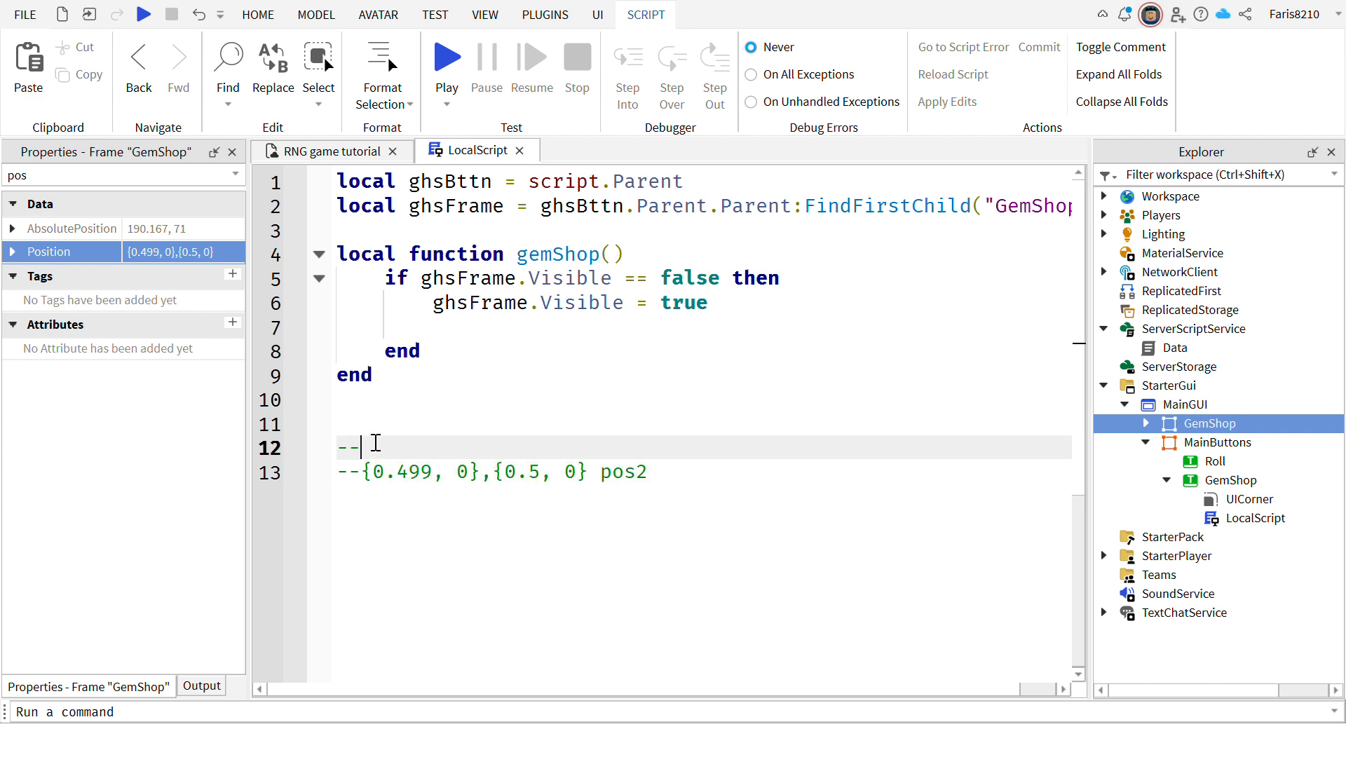
click(379, 427)
key(BackSpace)
Make the GemShop frame visible and move it partly off-screen past the viewport's lower-left corner, to about {-0.045, 0},{1.095, 0}.
click(331, 151)
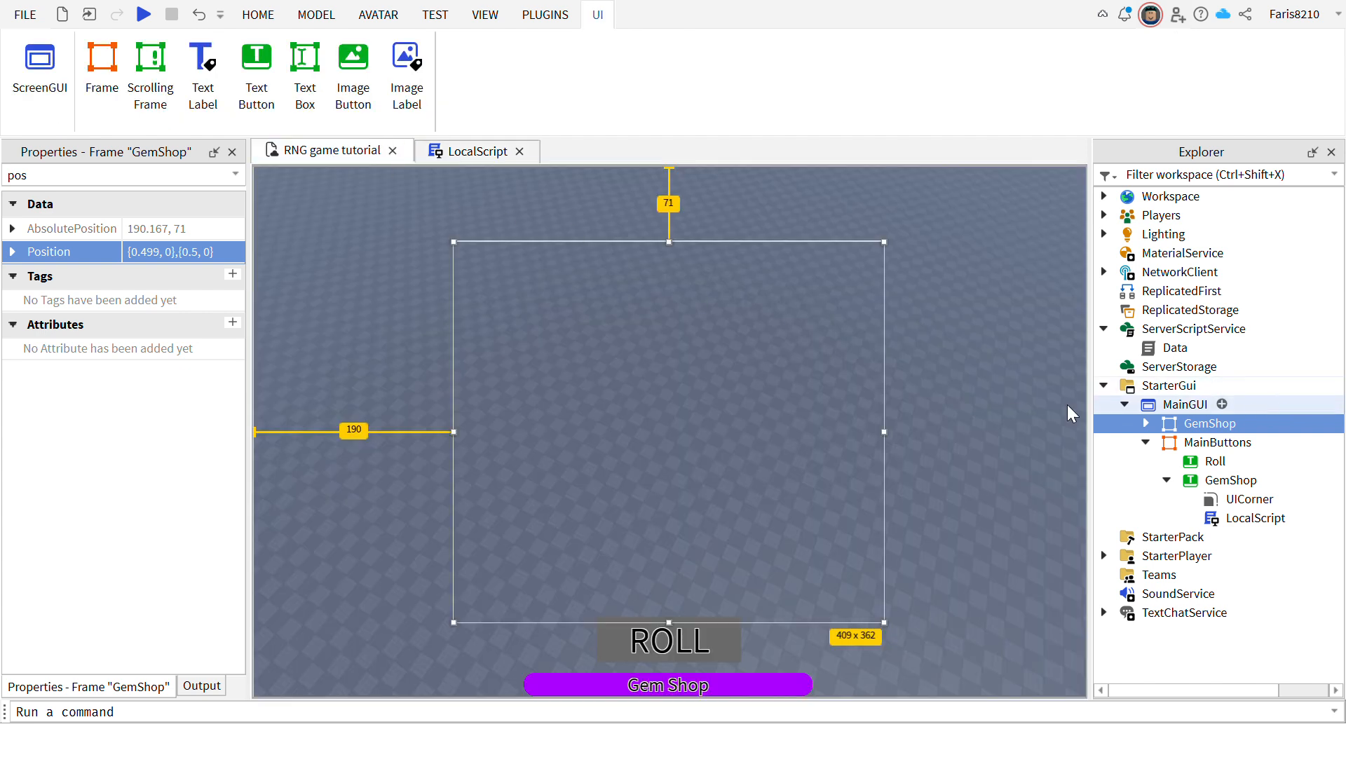
click(47, 182)
key(BackSpace)
key(BackSpace)
key(BackSpace)
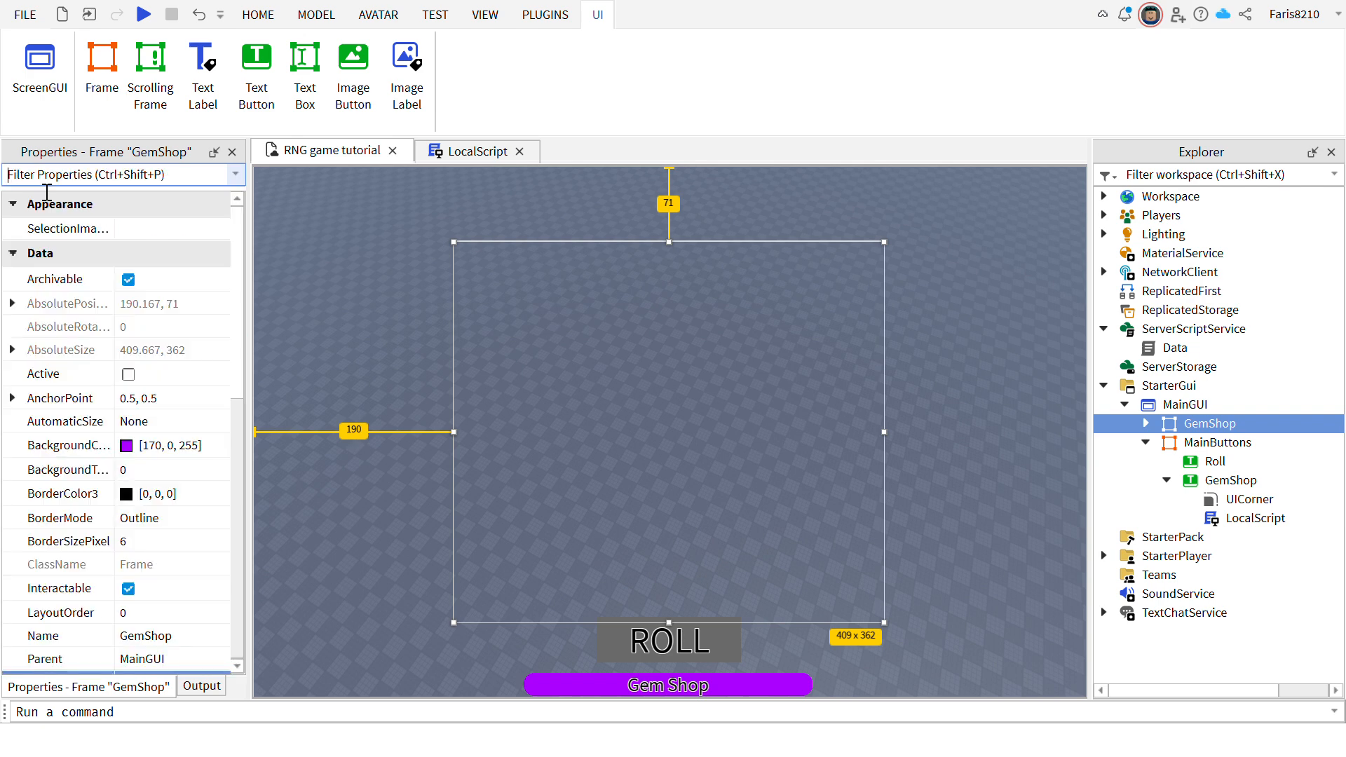
text(v)
click(136, 281)
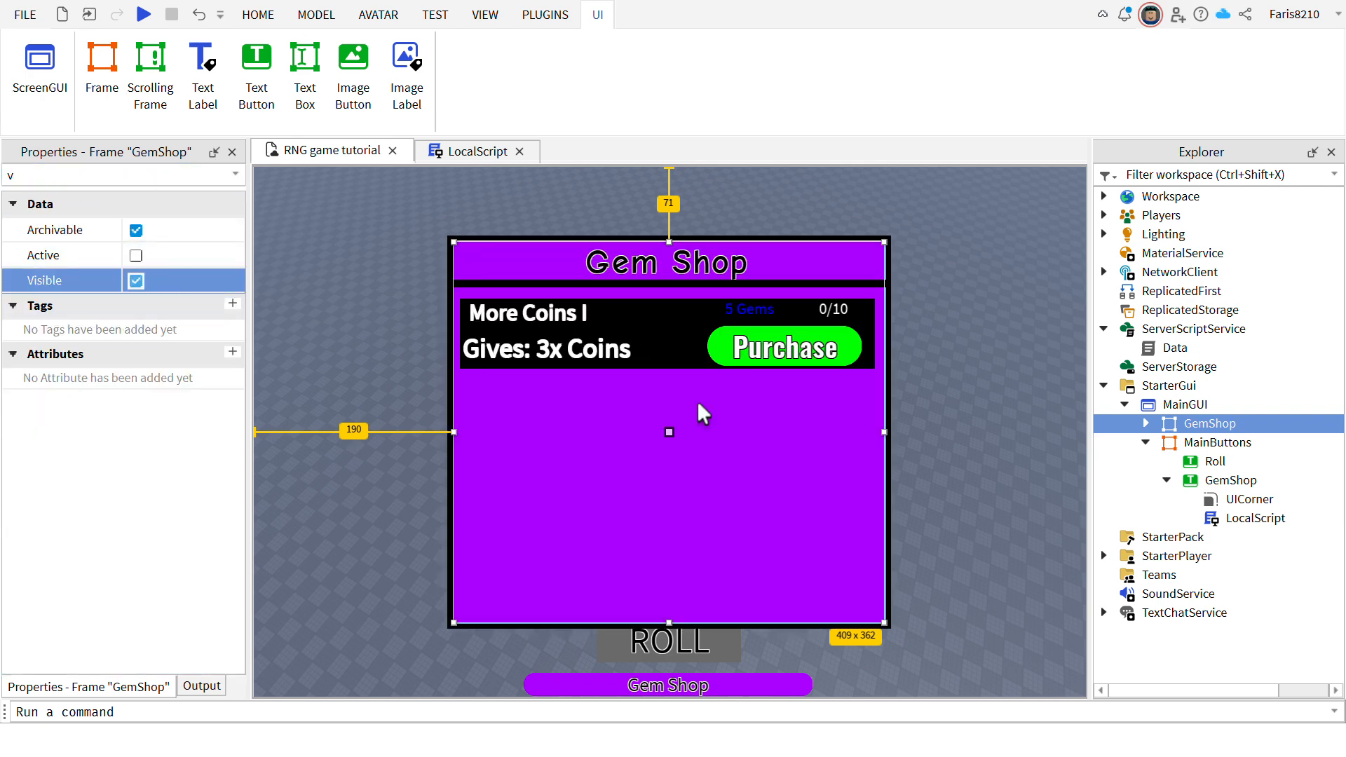
drag(807, 555, 424, 749)
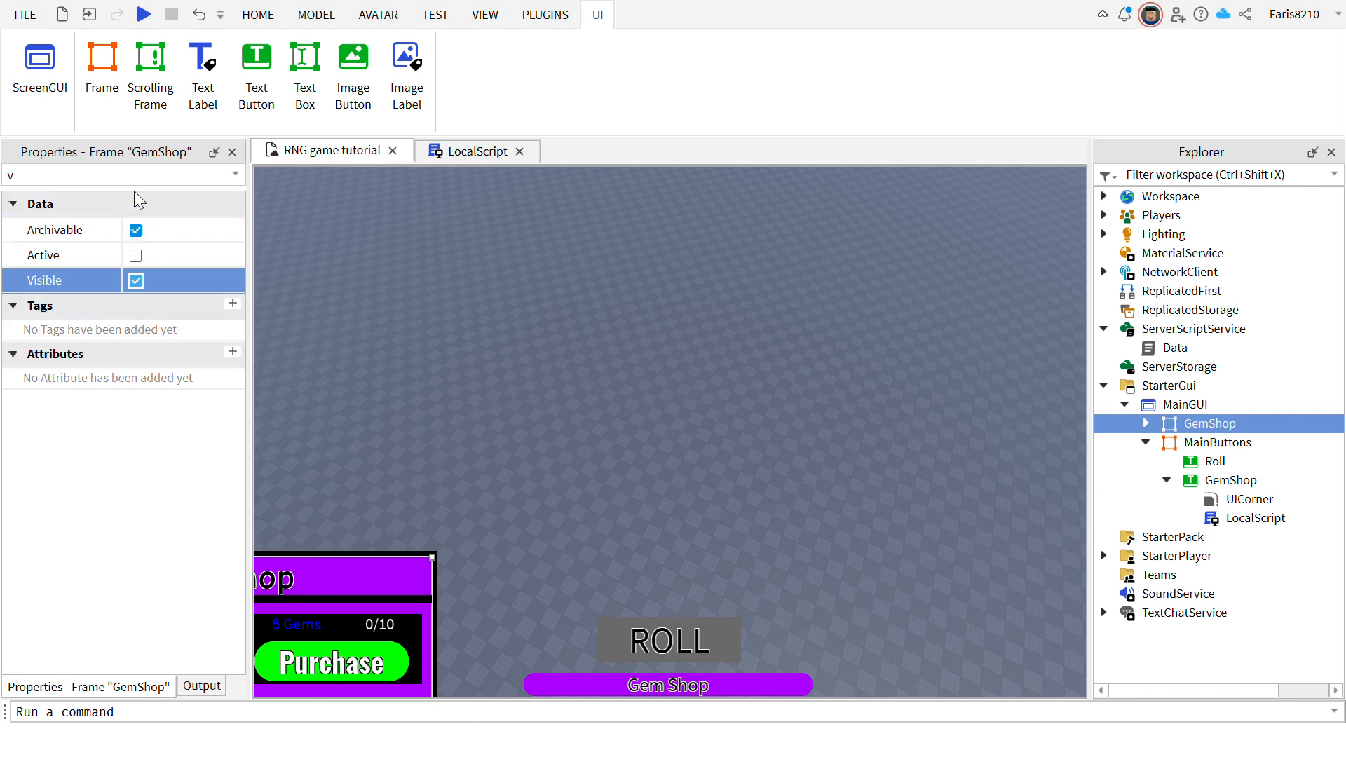
Copy the GemShop frame's Position {-0.045, 0},{1.095, 0} into the empty comment line above pos2 and label it pos1.
key(BackSpace)
text(pos)
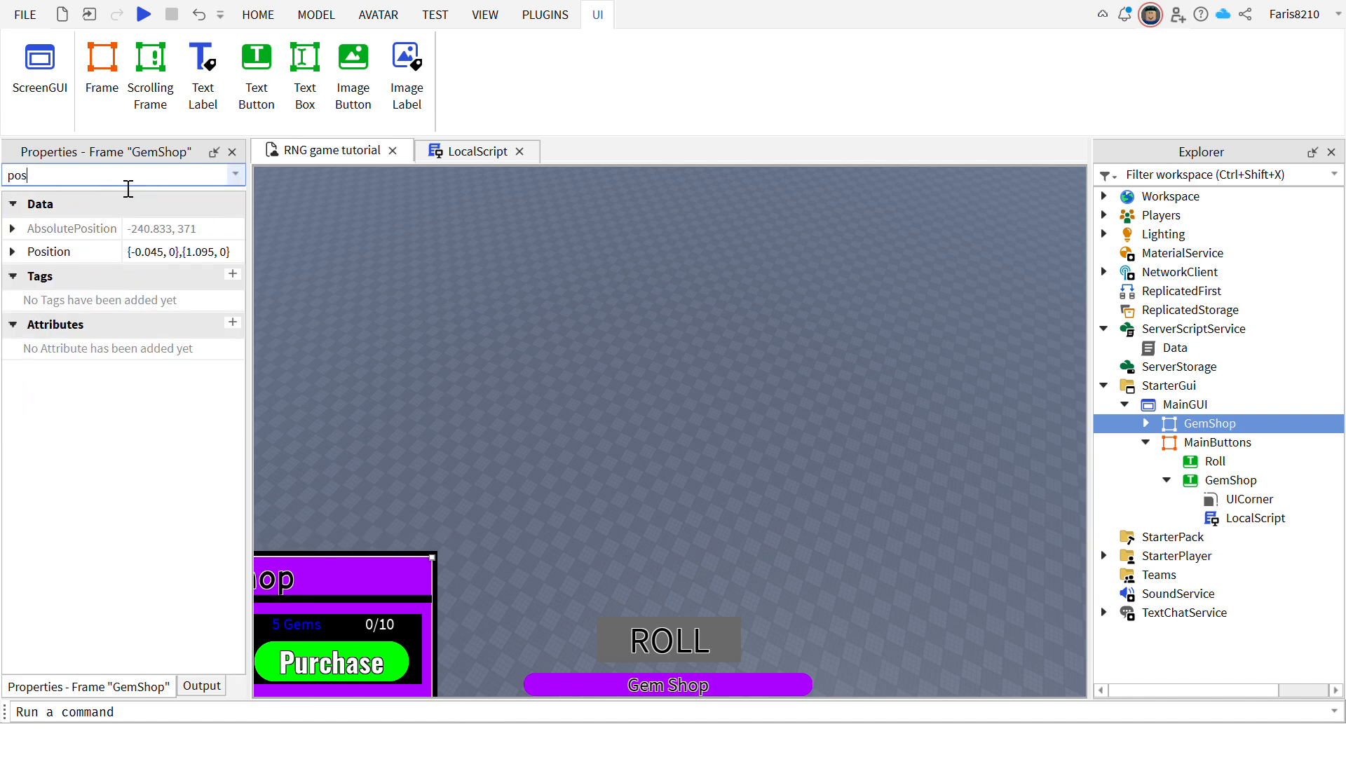
click(183, 253)
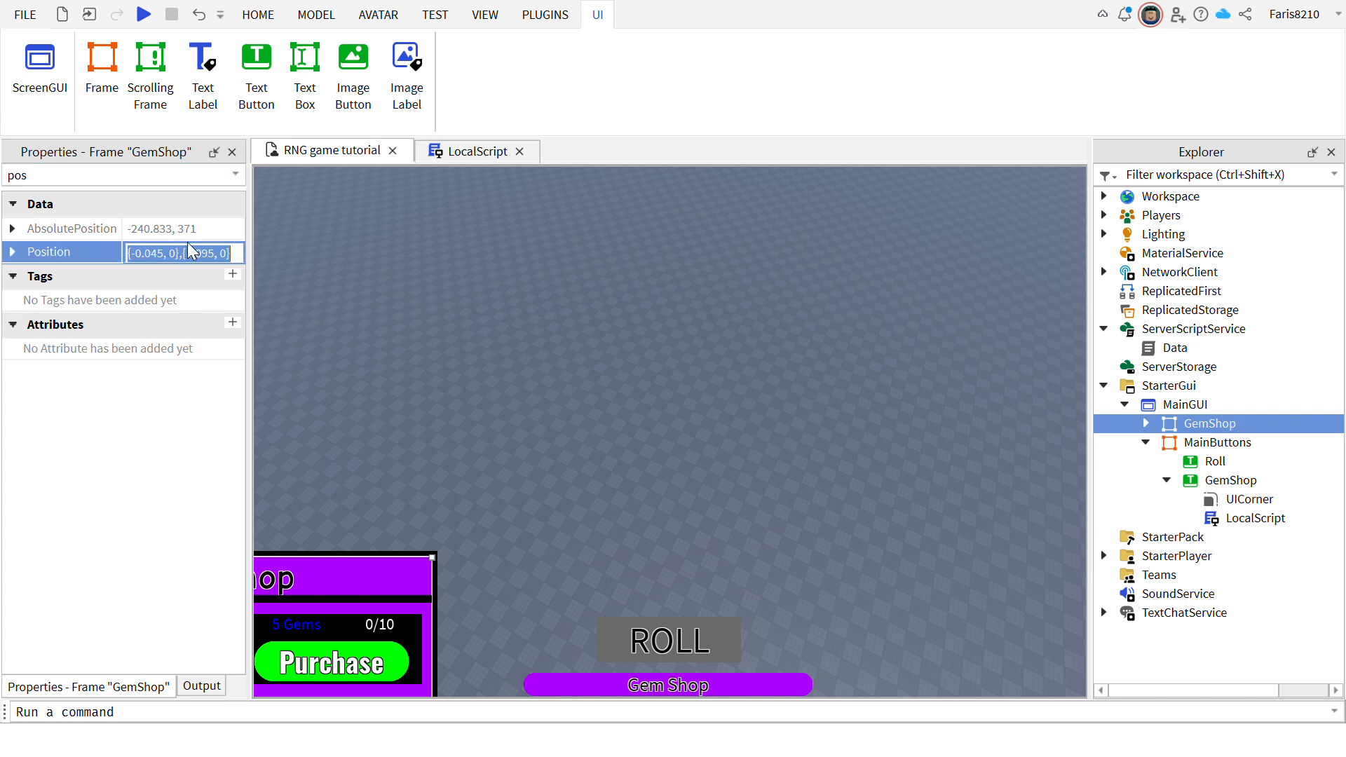
click(473, 150)
click(538, 434)
text({-0.045, 0},{1.095, 0})
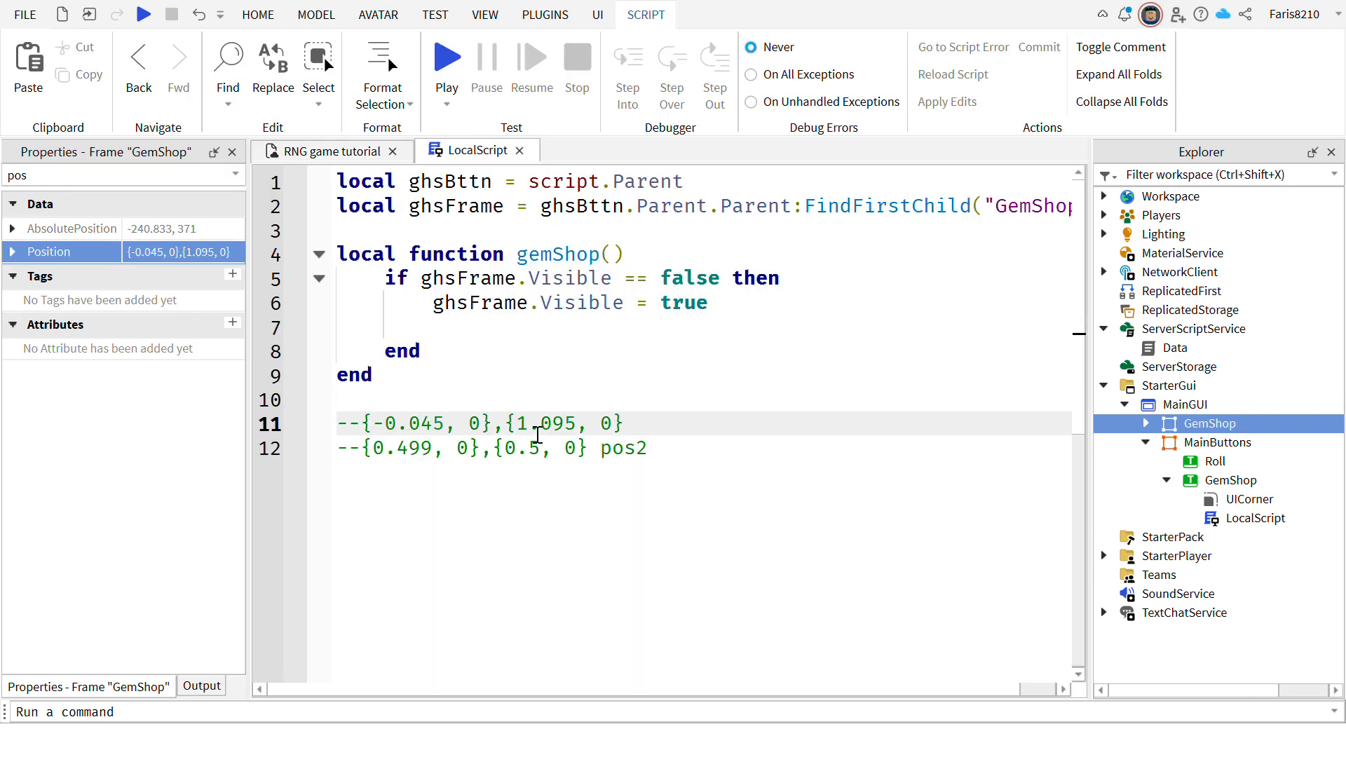
text(pos1)
click(677, 475)
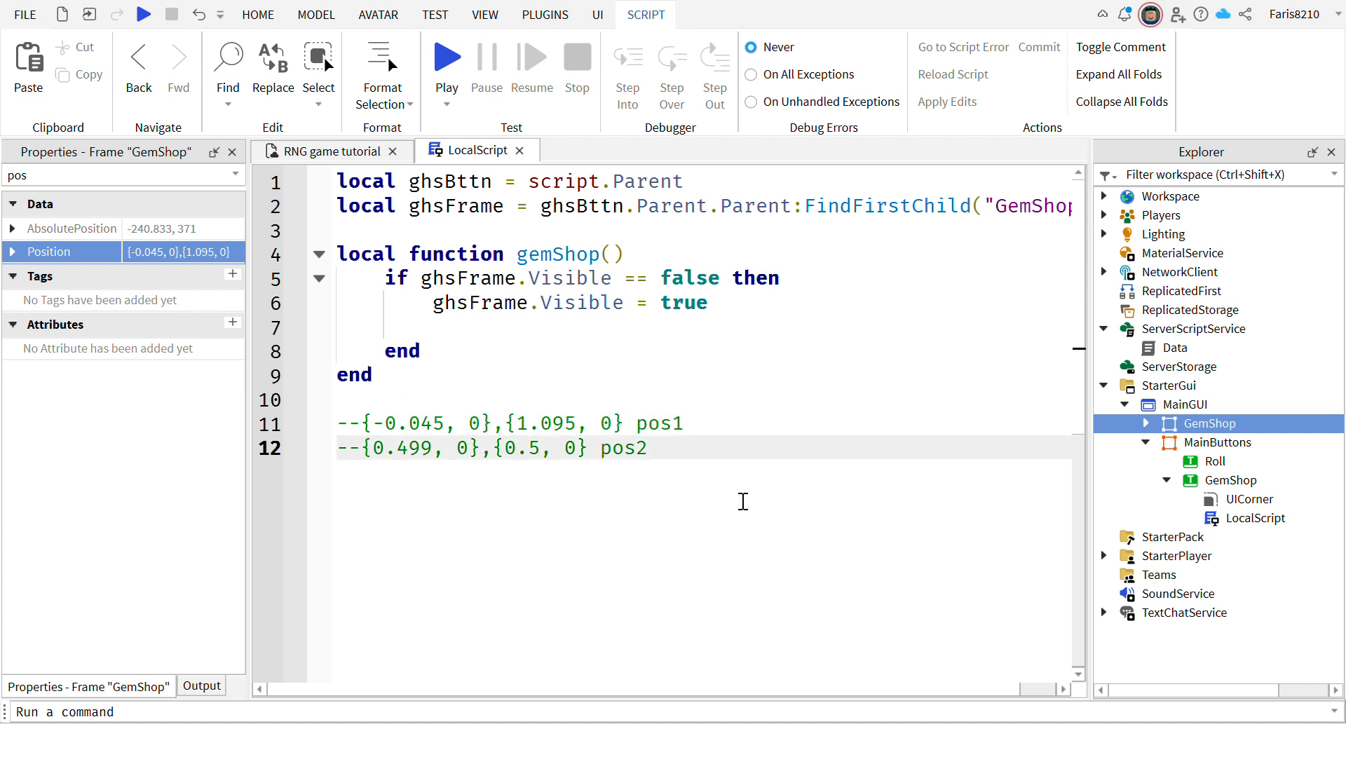
click(291, 151)
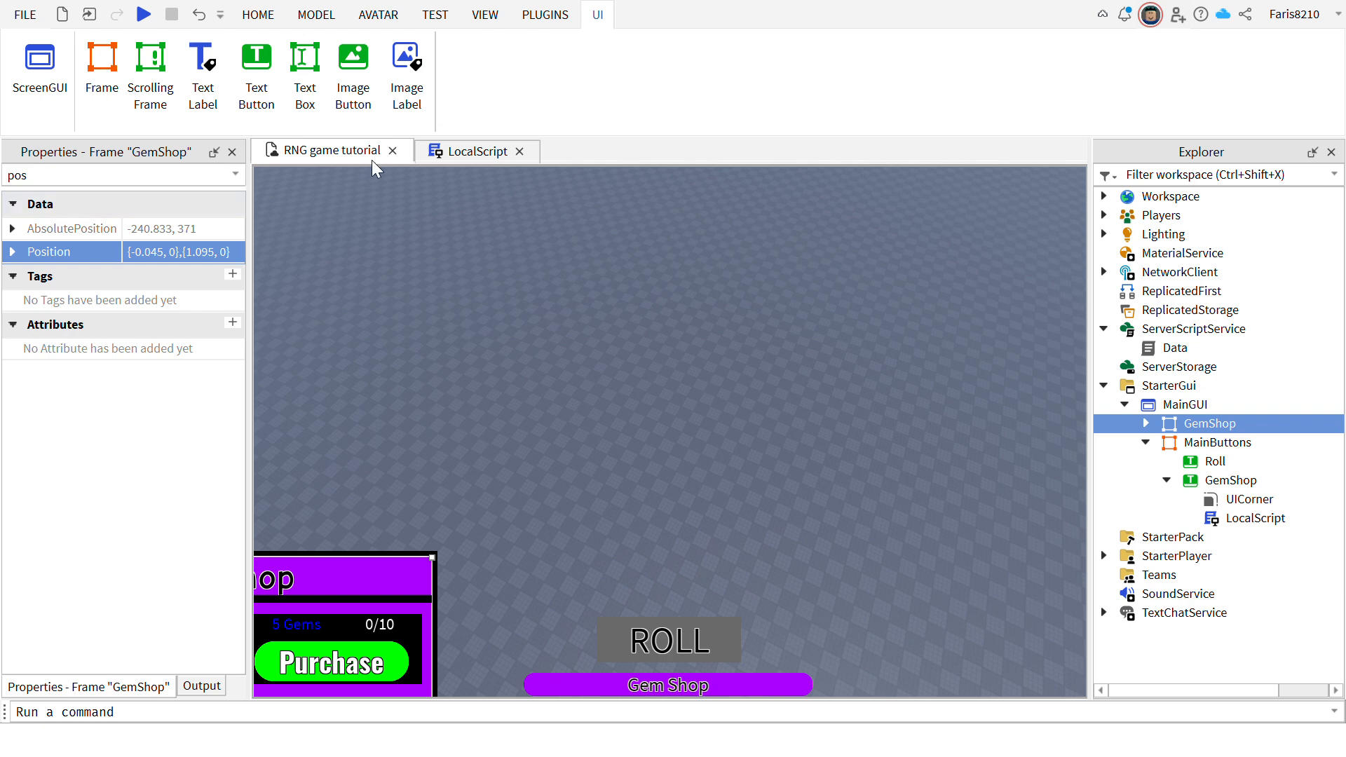
Hide the GemShop frame by turning off its Visible property, and clear the property filter.
click(190, 179)
key(BackSpace)
key(BackSpace)
key(BackSpace)
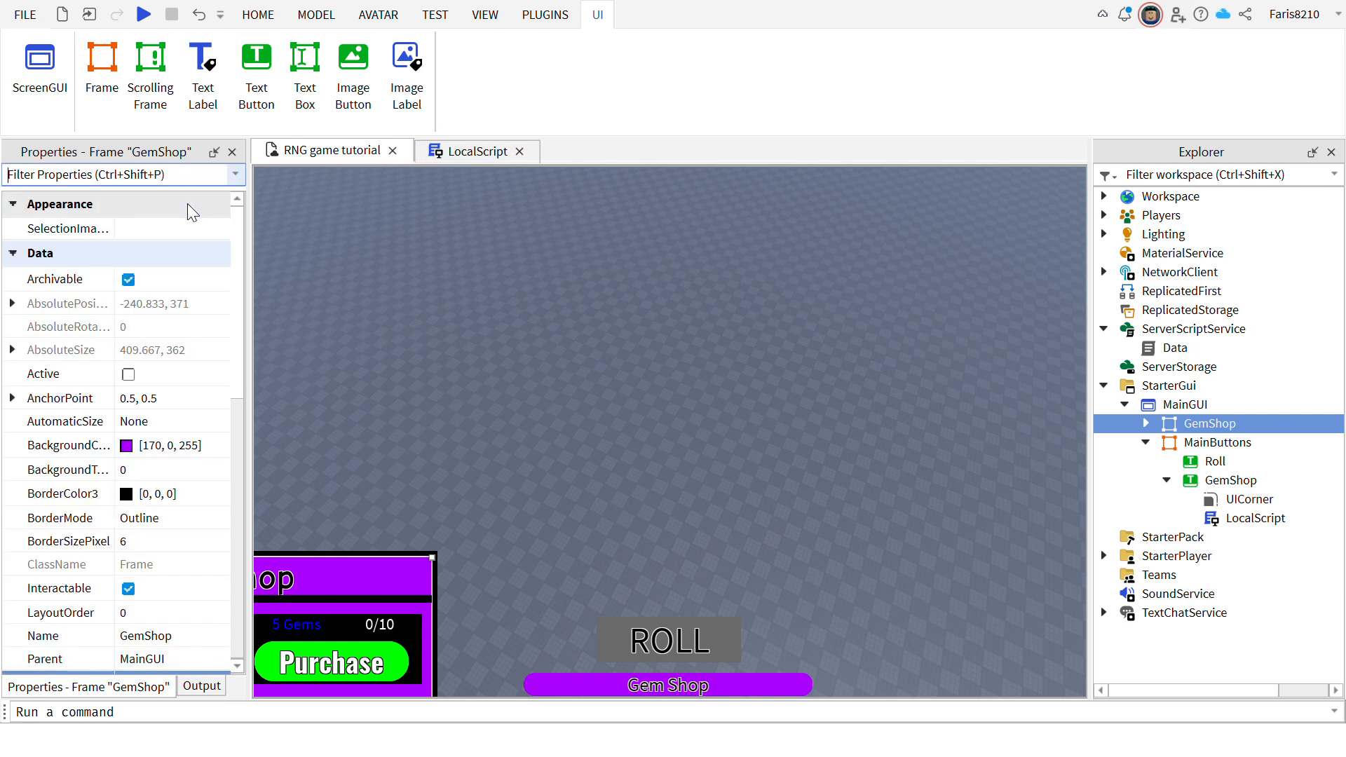
text(v)
click(136, 280)
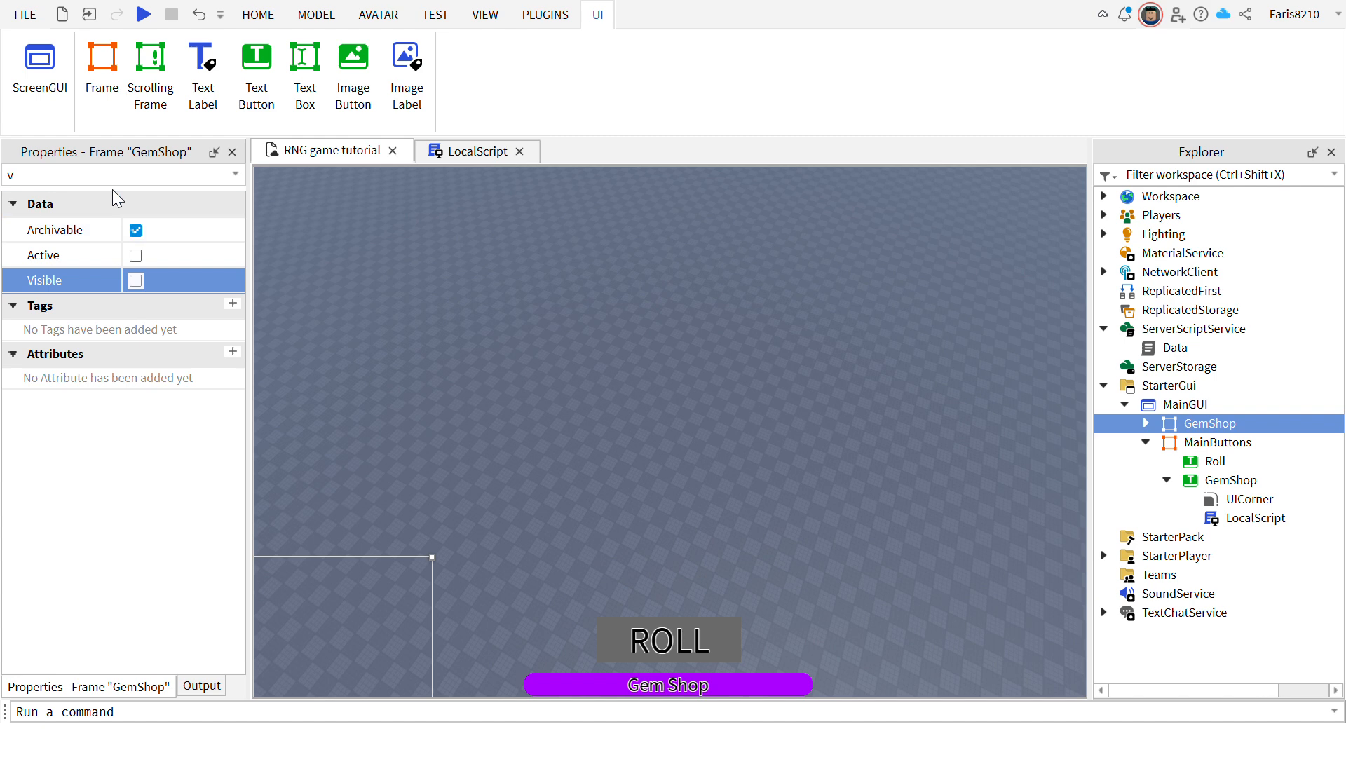
key(BackSpace)
click(555, 315)
In the LocalScript, change the X scale in the pos2 comment to 0.5.
click(473, 153)
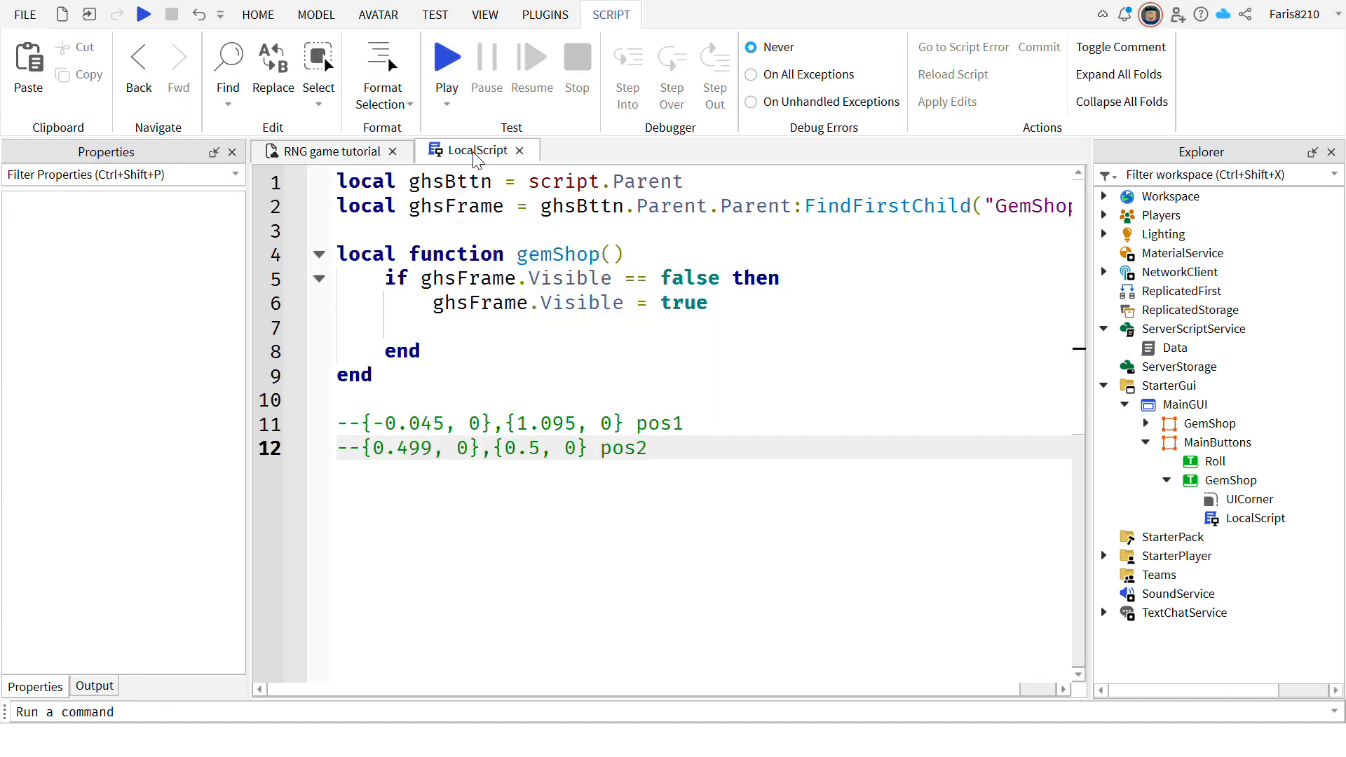
double_click(413, 452)
text(5)
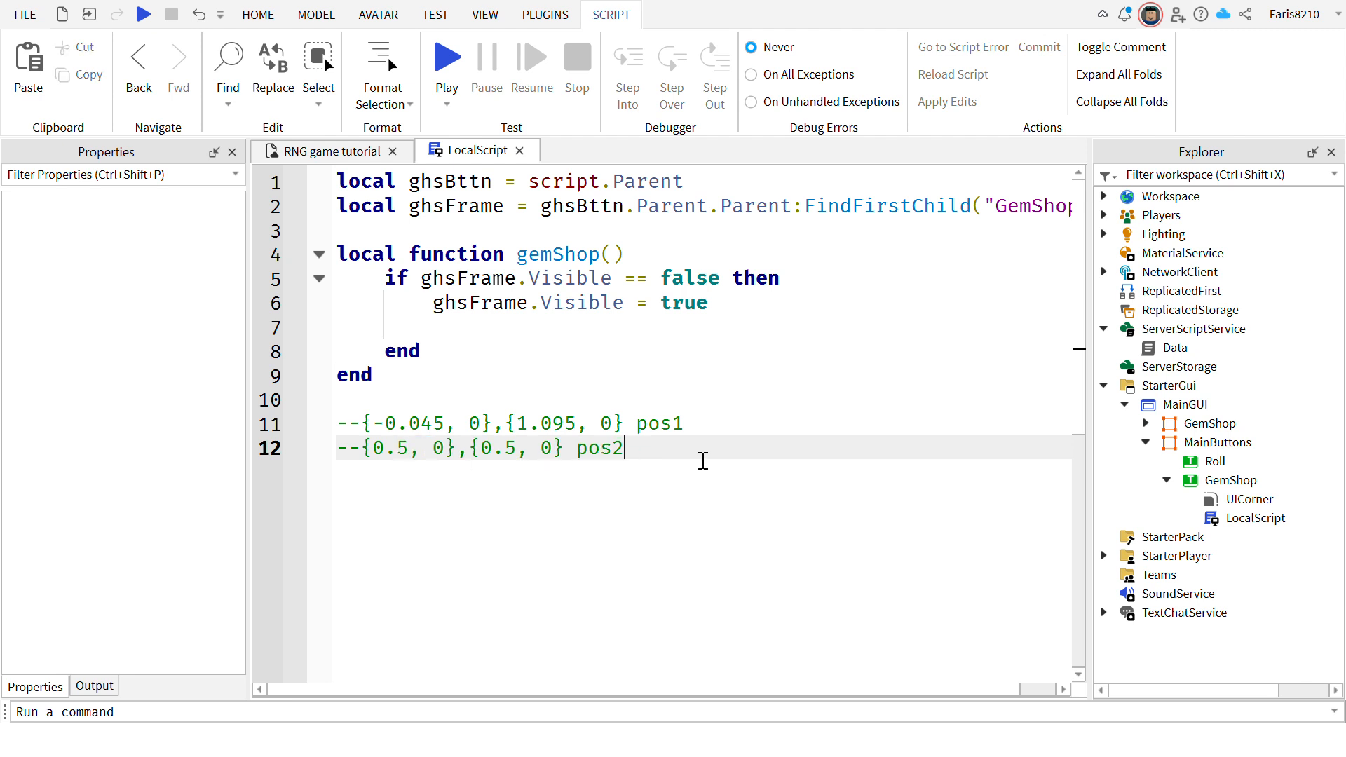
Add a ghsFrame:TweenPosition() call below the ghsFrame.Visible = true line in the gemShop function.
click(566, 333)
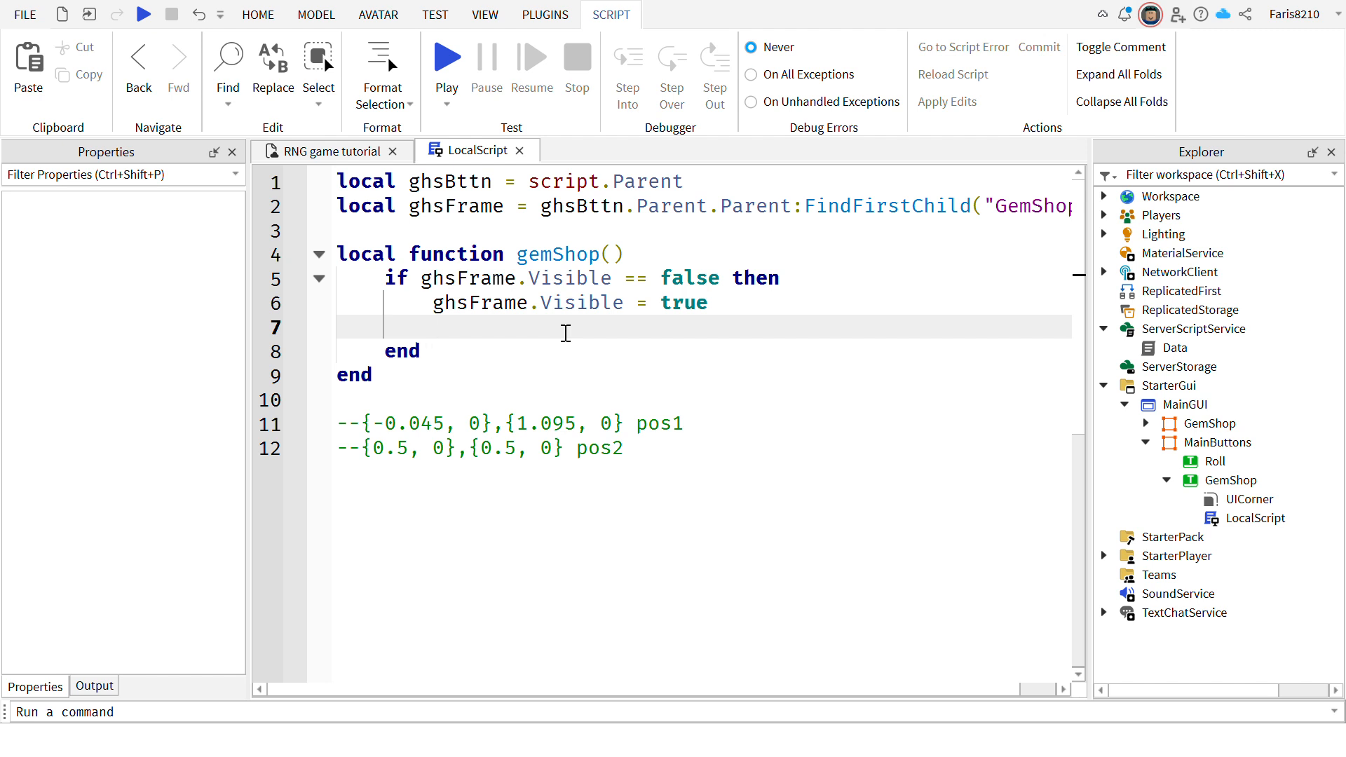
text(ghsFrame)
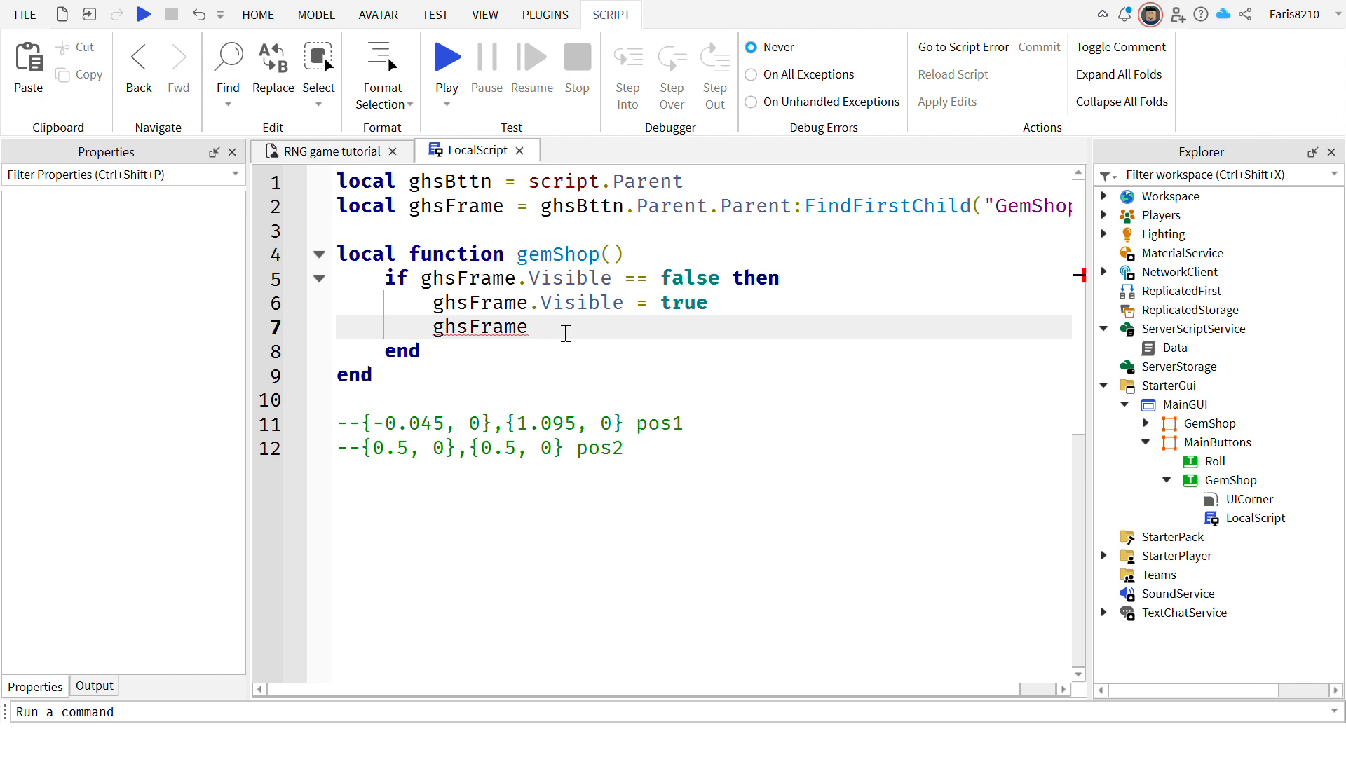
text(:Tw)
key(Tab)
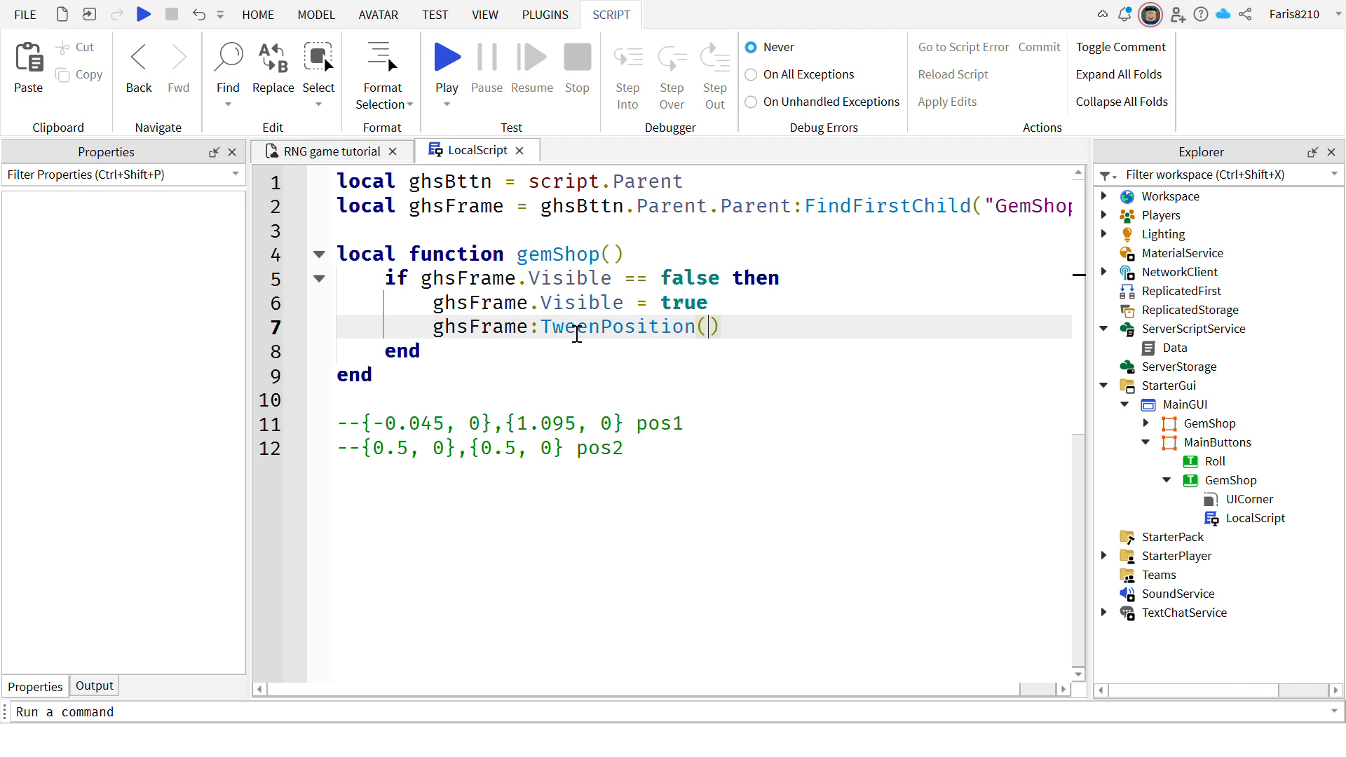
double_click(577, 334)
click(587, 336)
drag(601, 335, 549, 341)
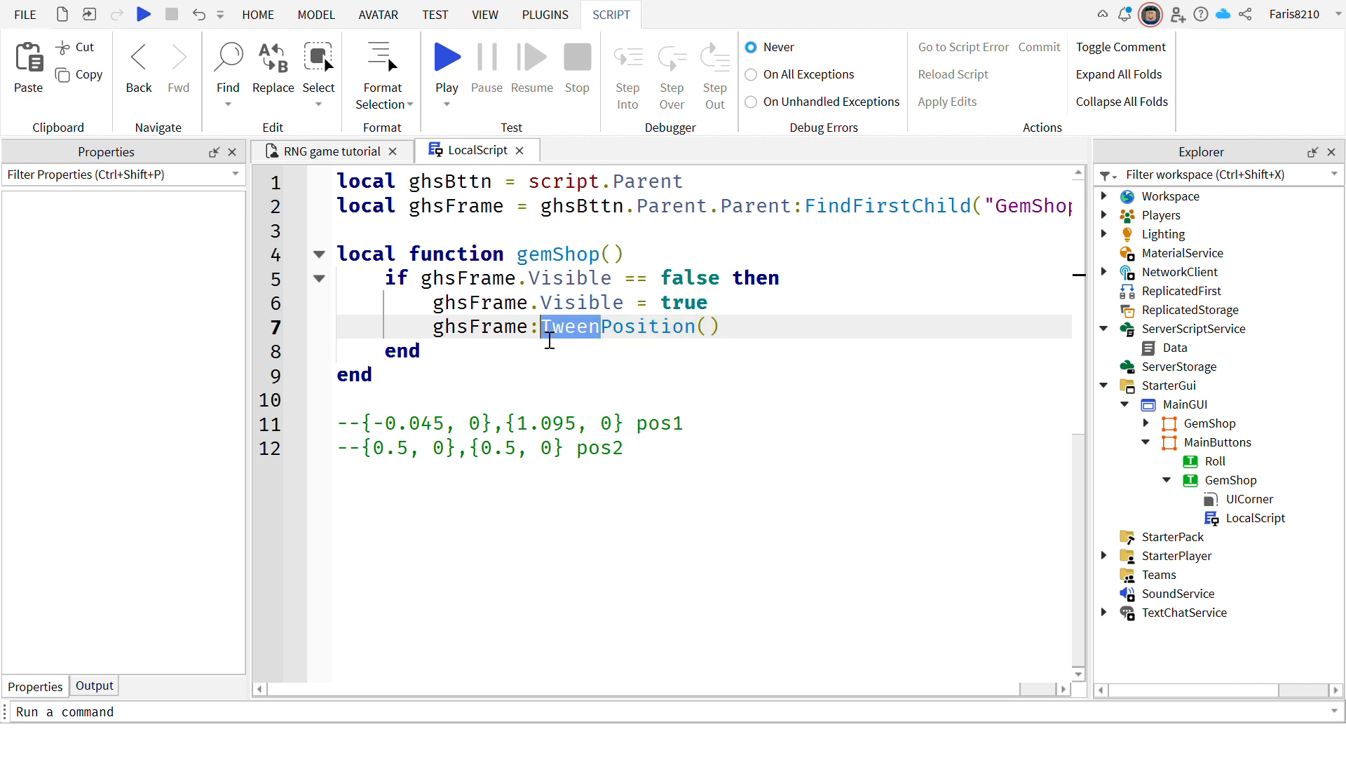
click(577, 337)
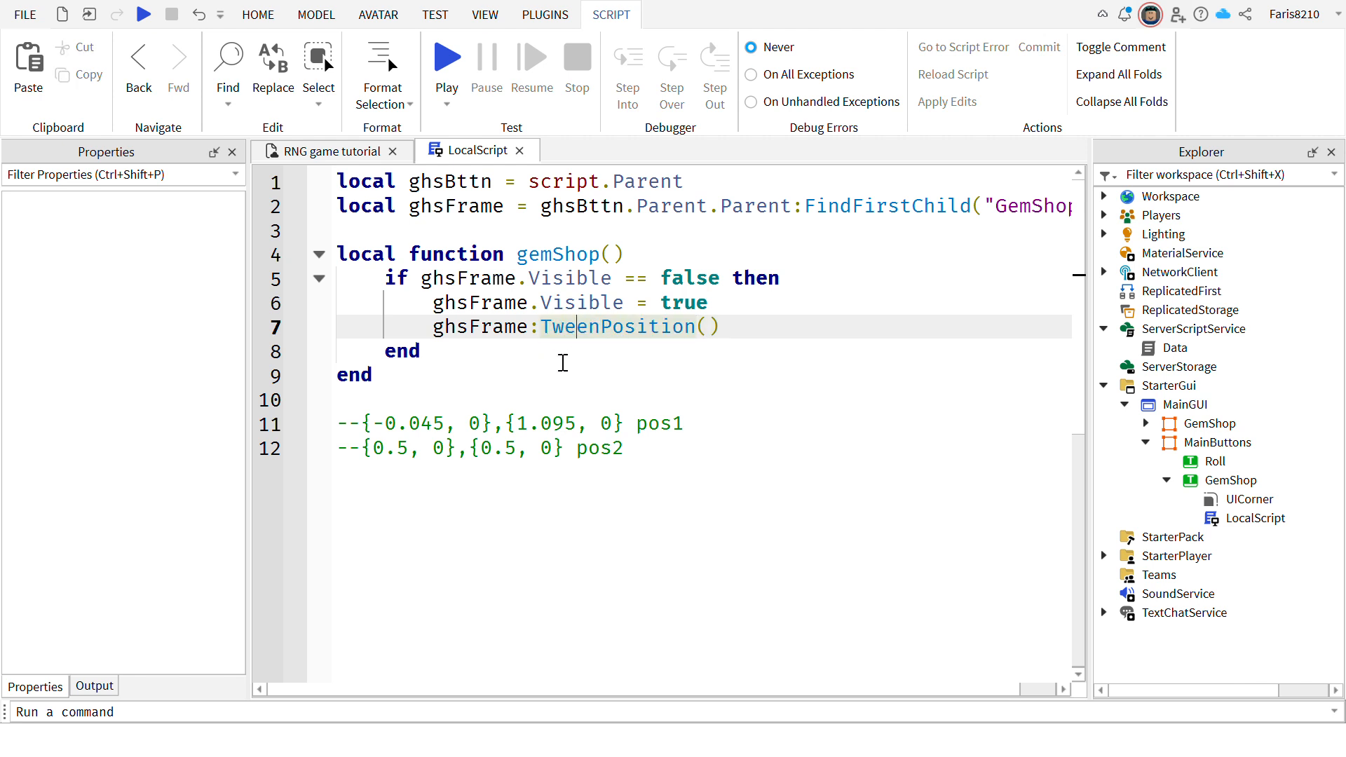
click(575, 355)
click(536, 331)
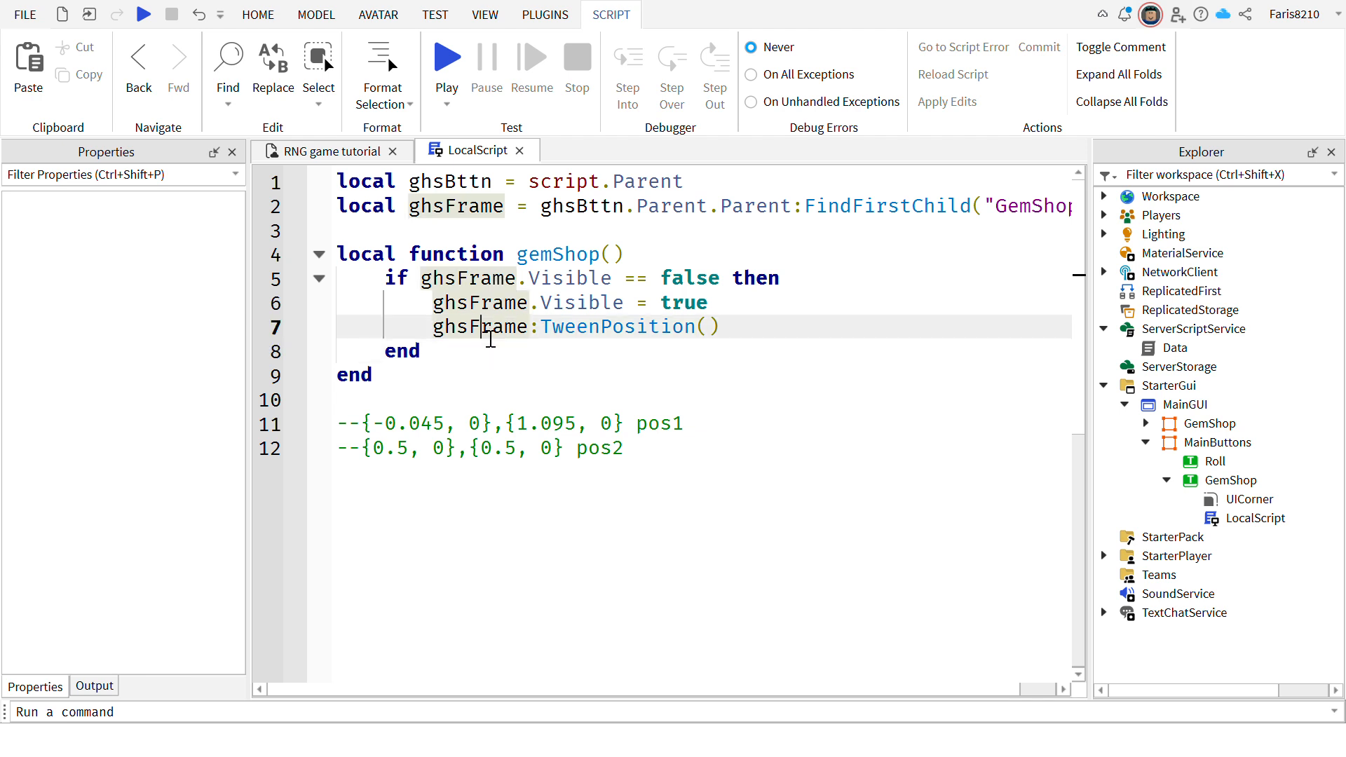
click(331, 151)
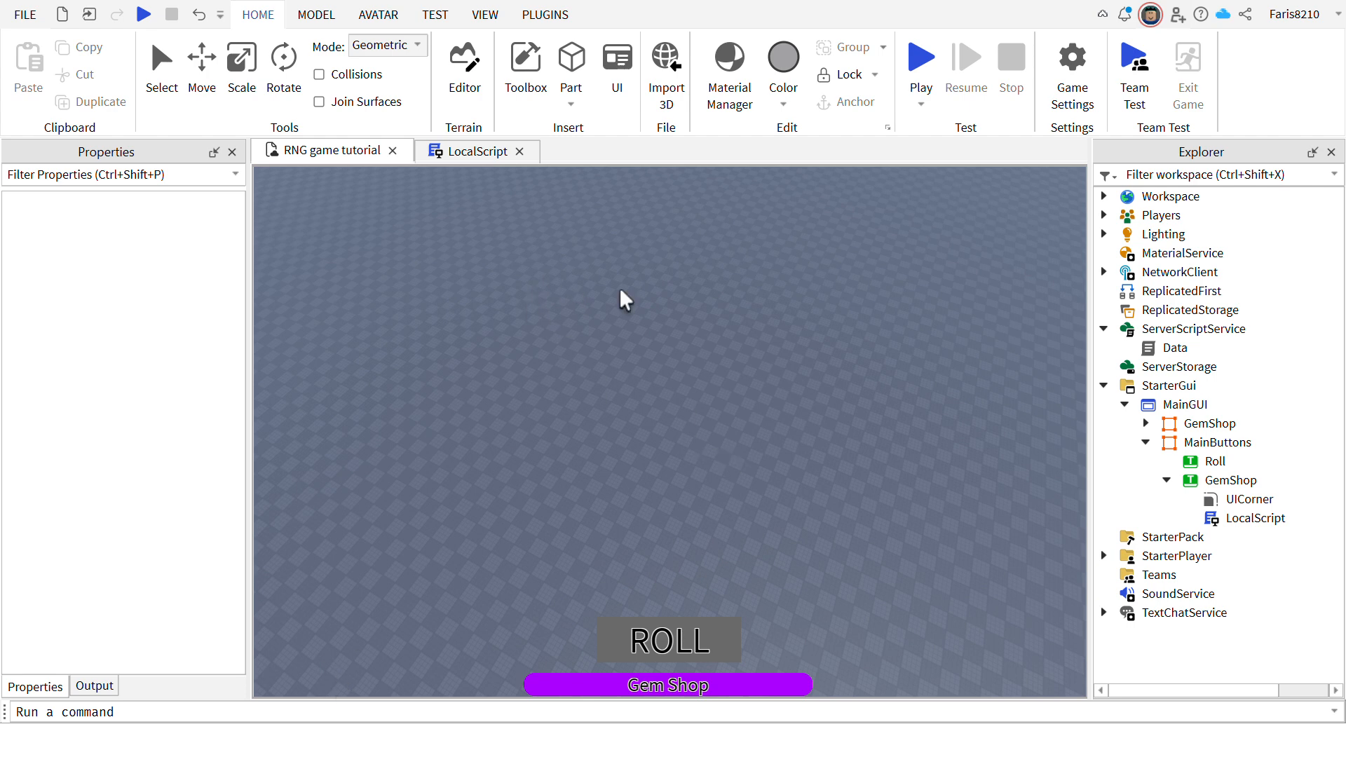
click(477, 150)
Pass UDim2.new(0.5,0,0.5,0) as the target position of the TweenPosition call.
click(706, 326)
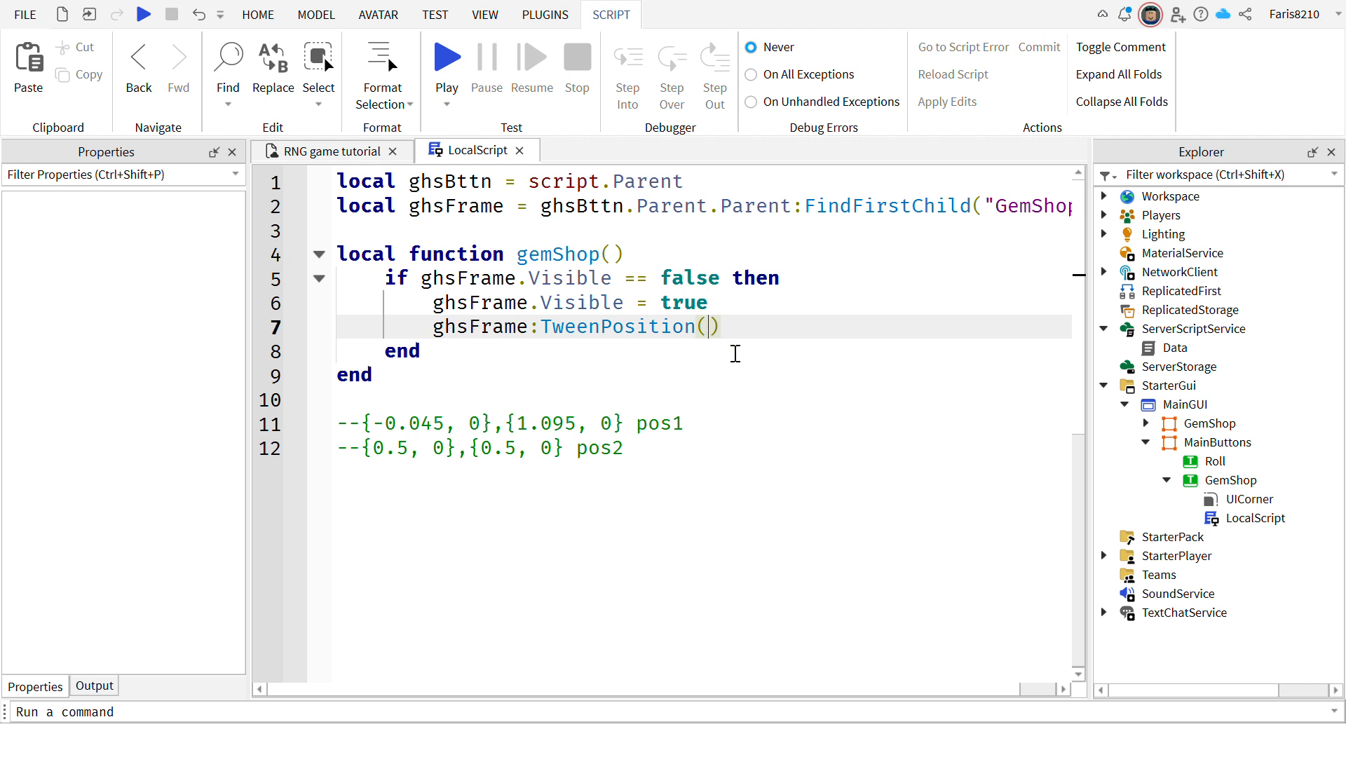
text(UDim2.new()
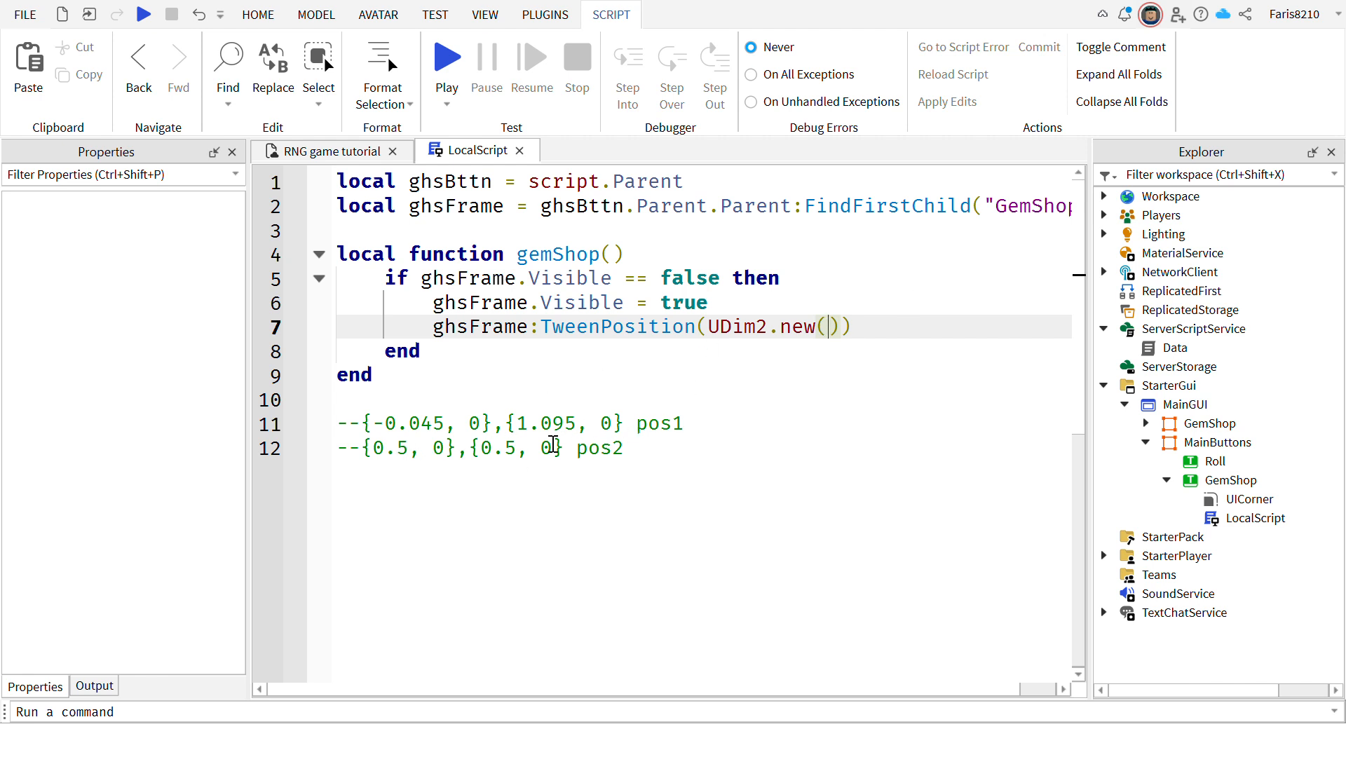
text(0.5,0,)
key(BackSpace)
text(,0.5,0)
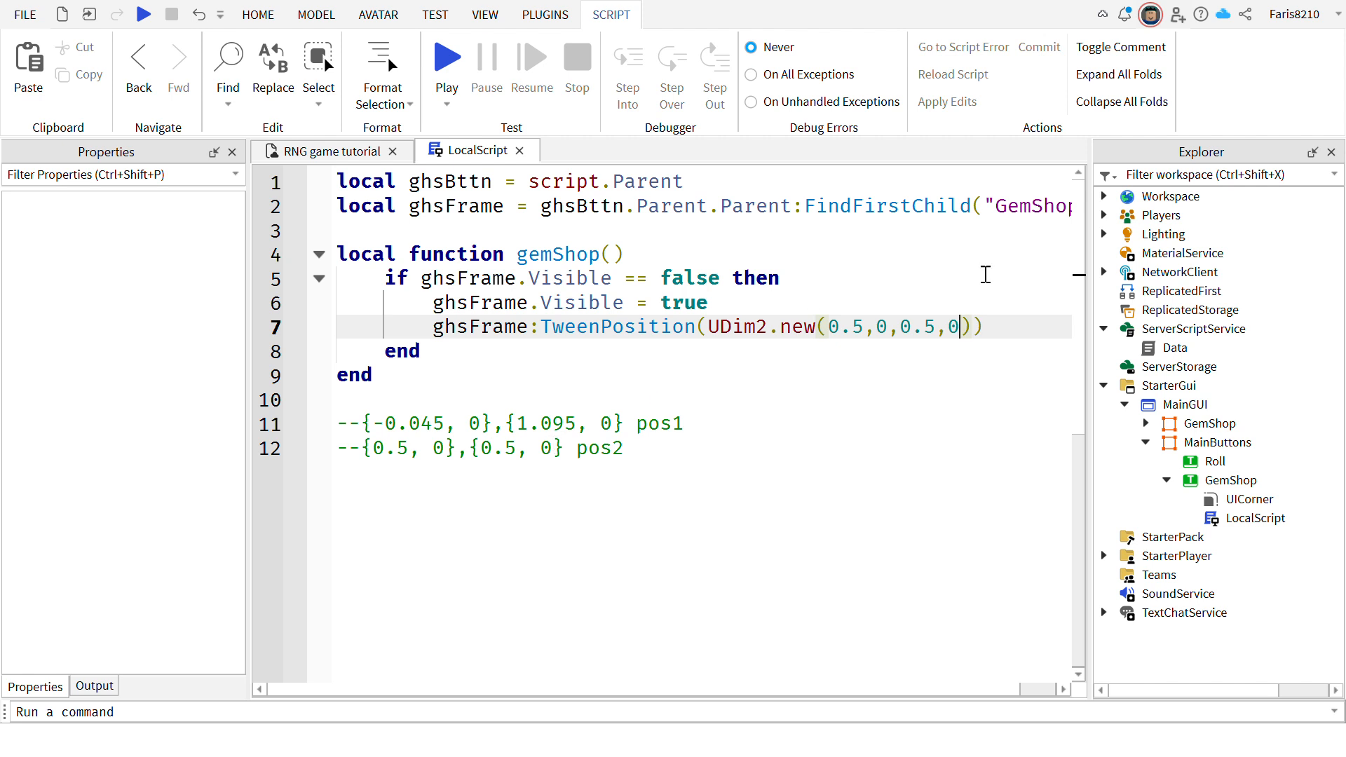
Start the second TweenPosition argument after the UDim2 value with Enum.EasingDirection.
click(980, 329)
text(, )
text(ea)
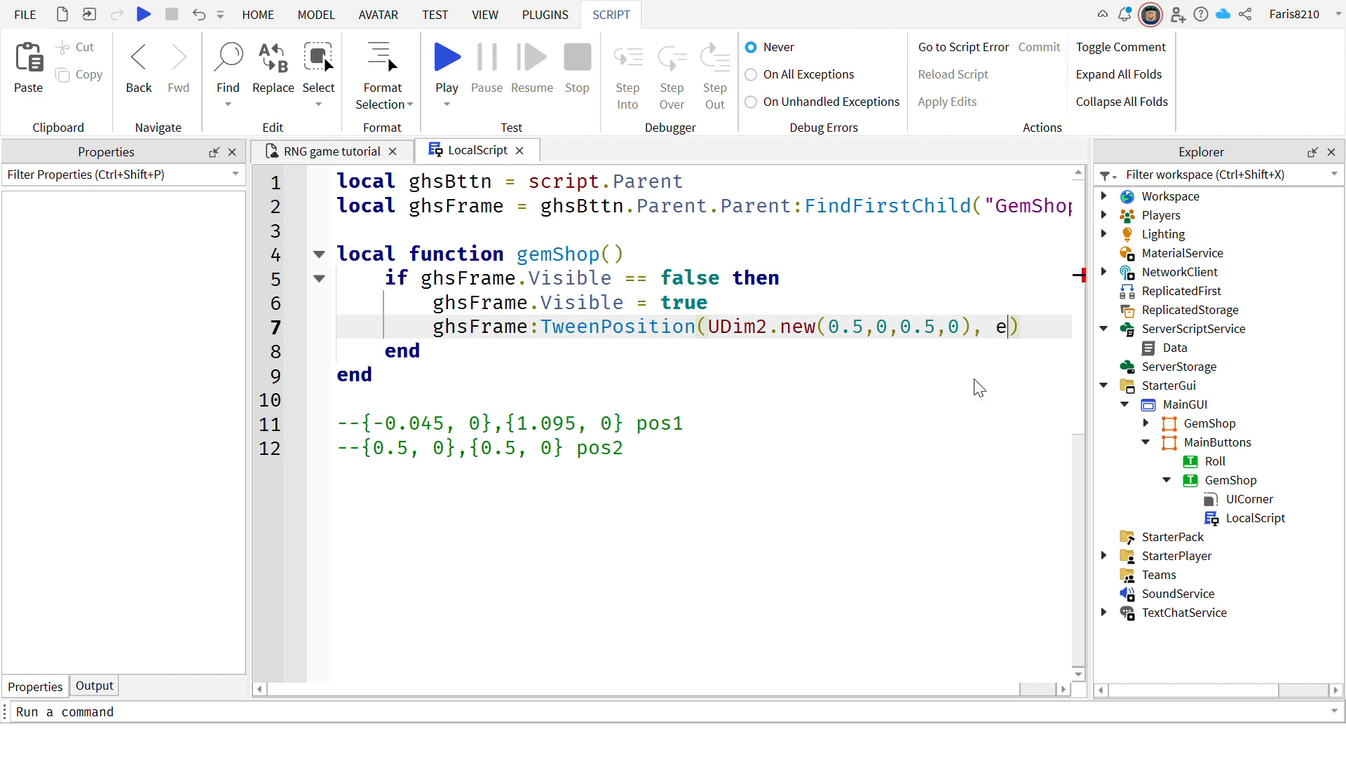
key(BackSpace)
text(n)
key(Tab)
text(.)
text(eas)
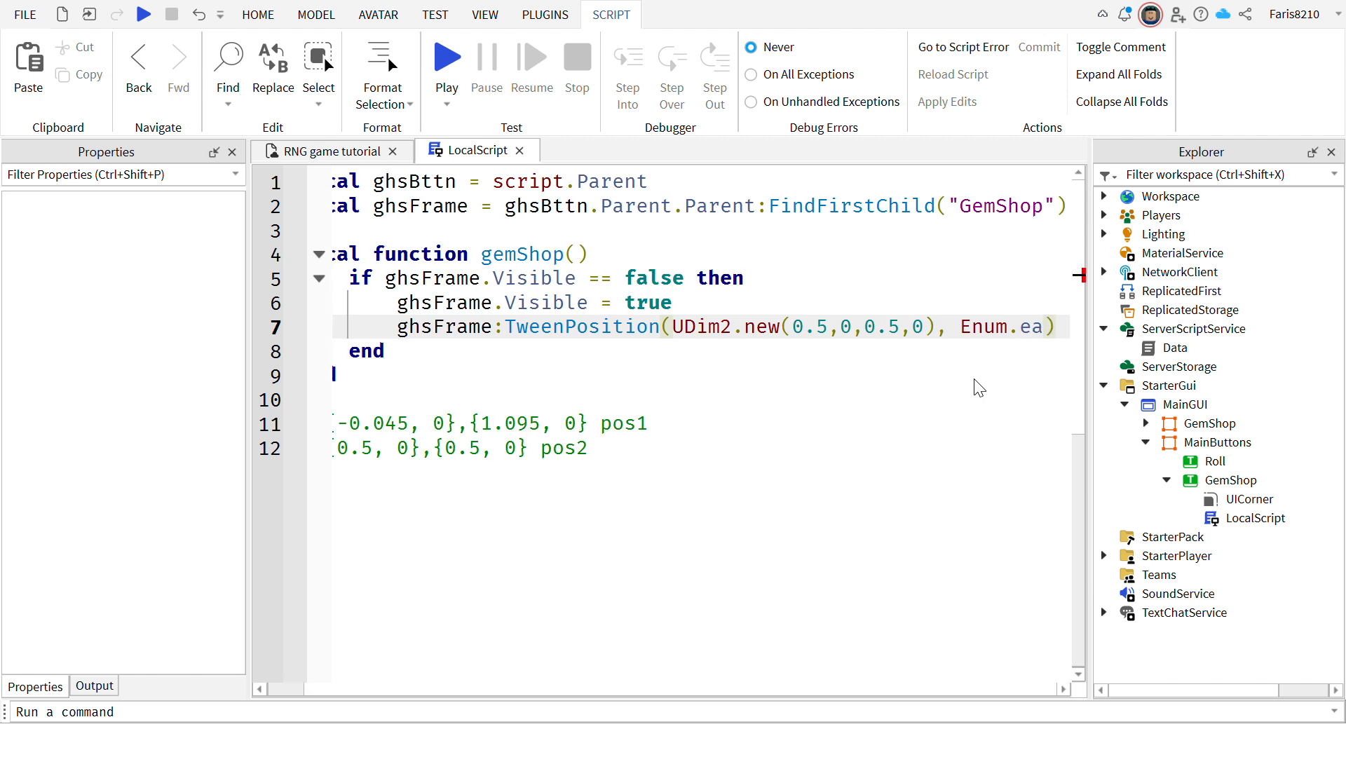
key(Tab)
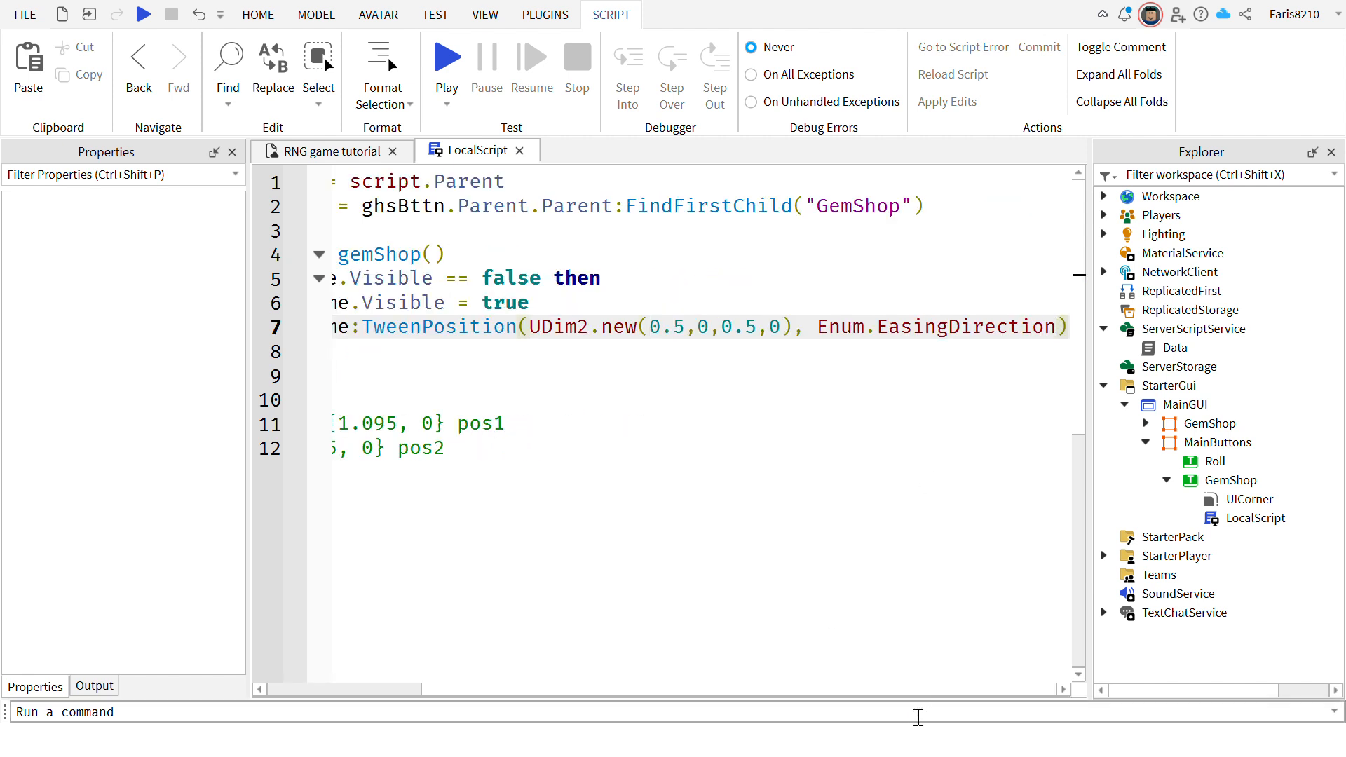
text(.)
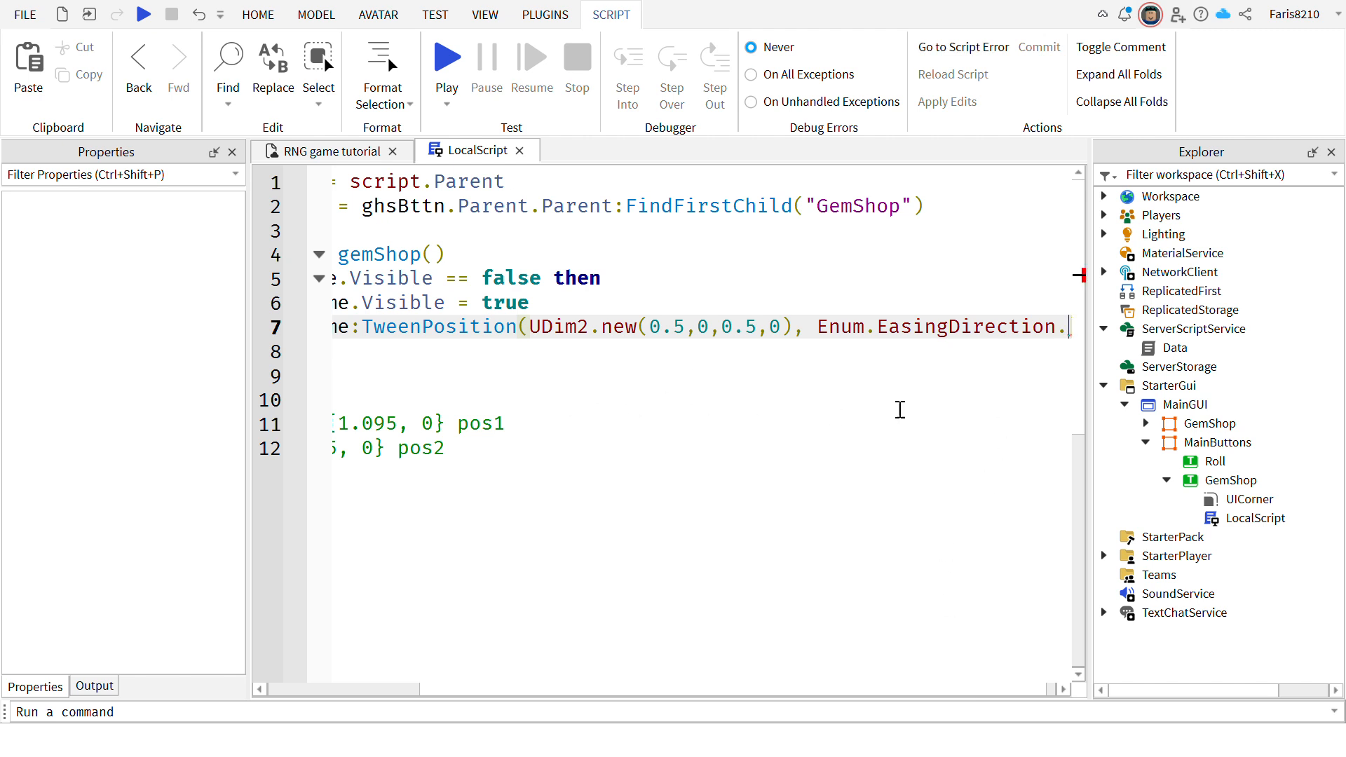
Complete the easing direction argument of the TweenPosition call with the In option.
click(331, 151)
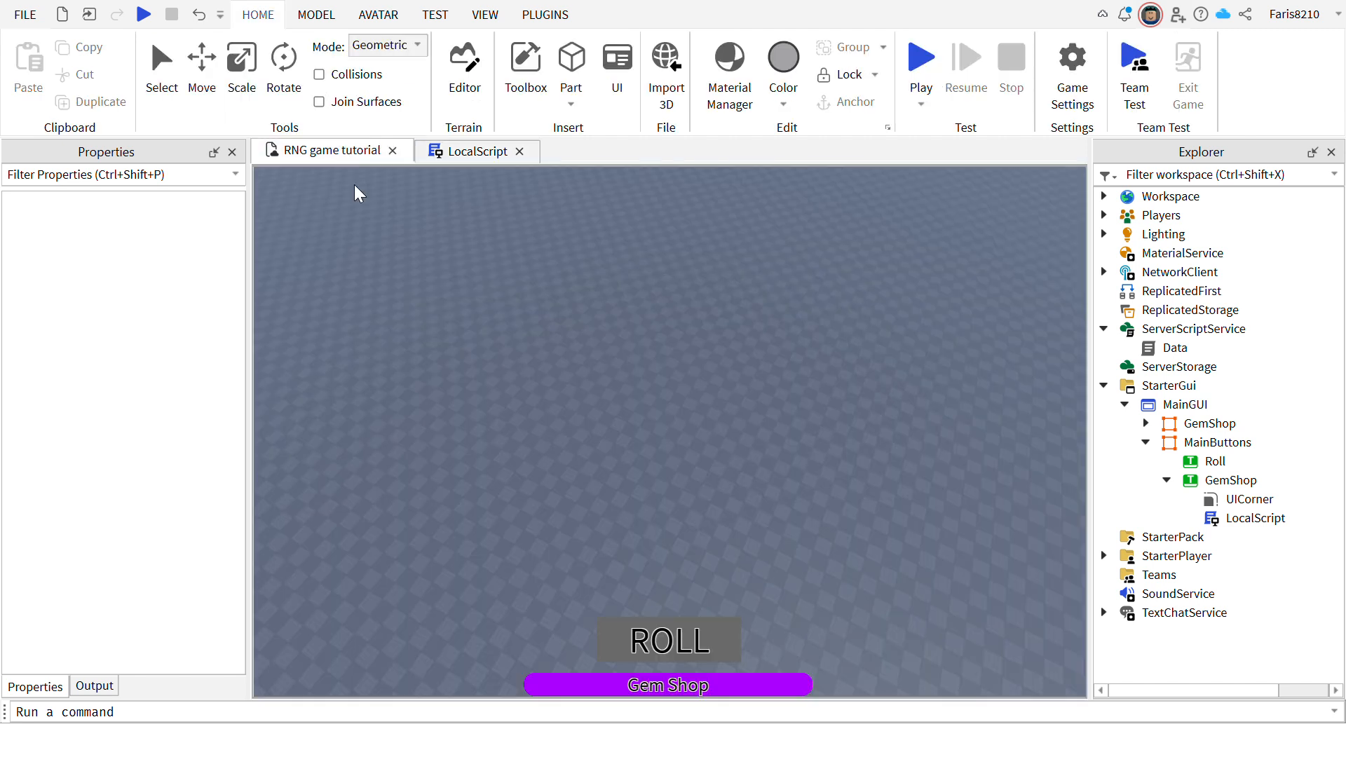
click(473, 150)
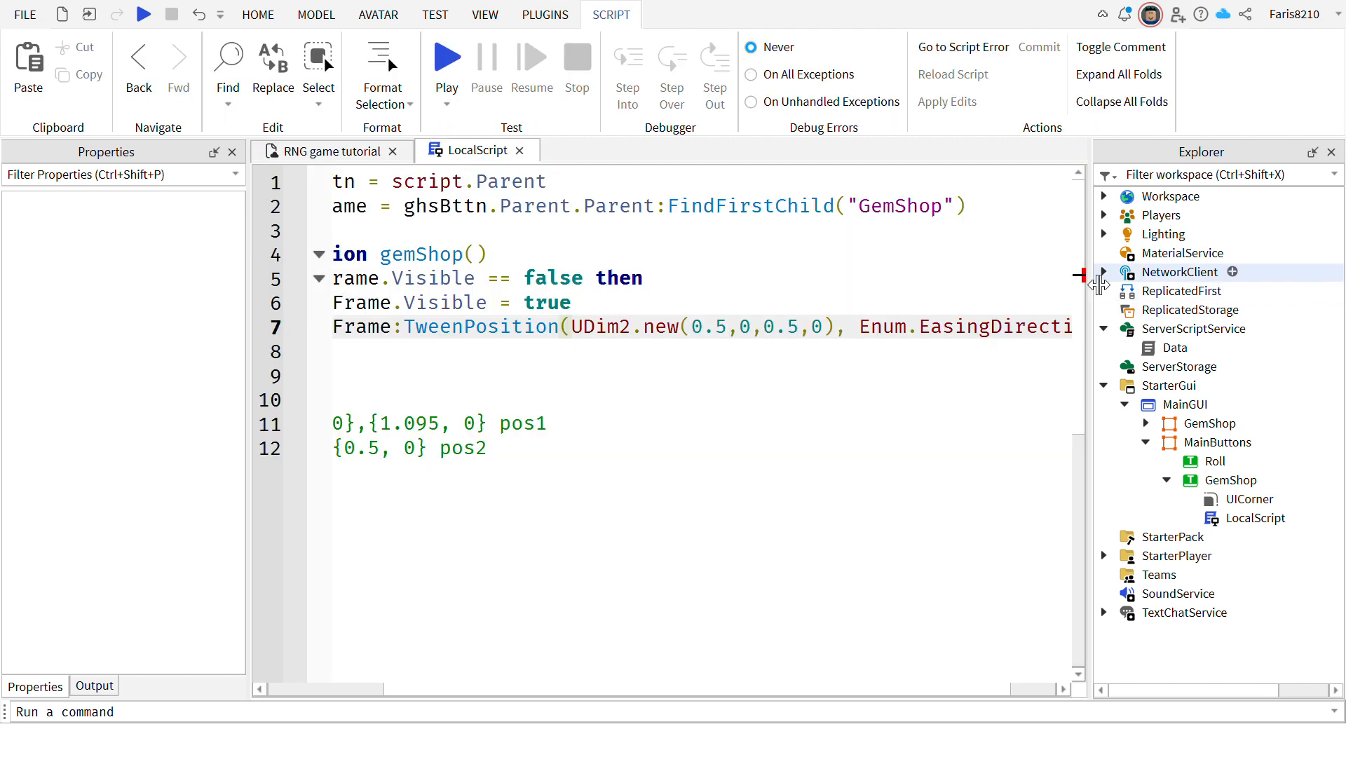
drag(862, 685, 917, 686)
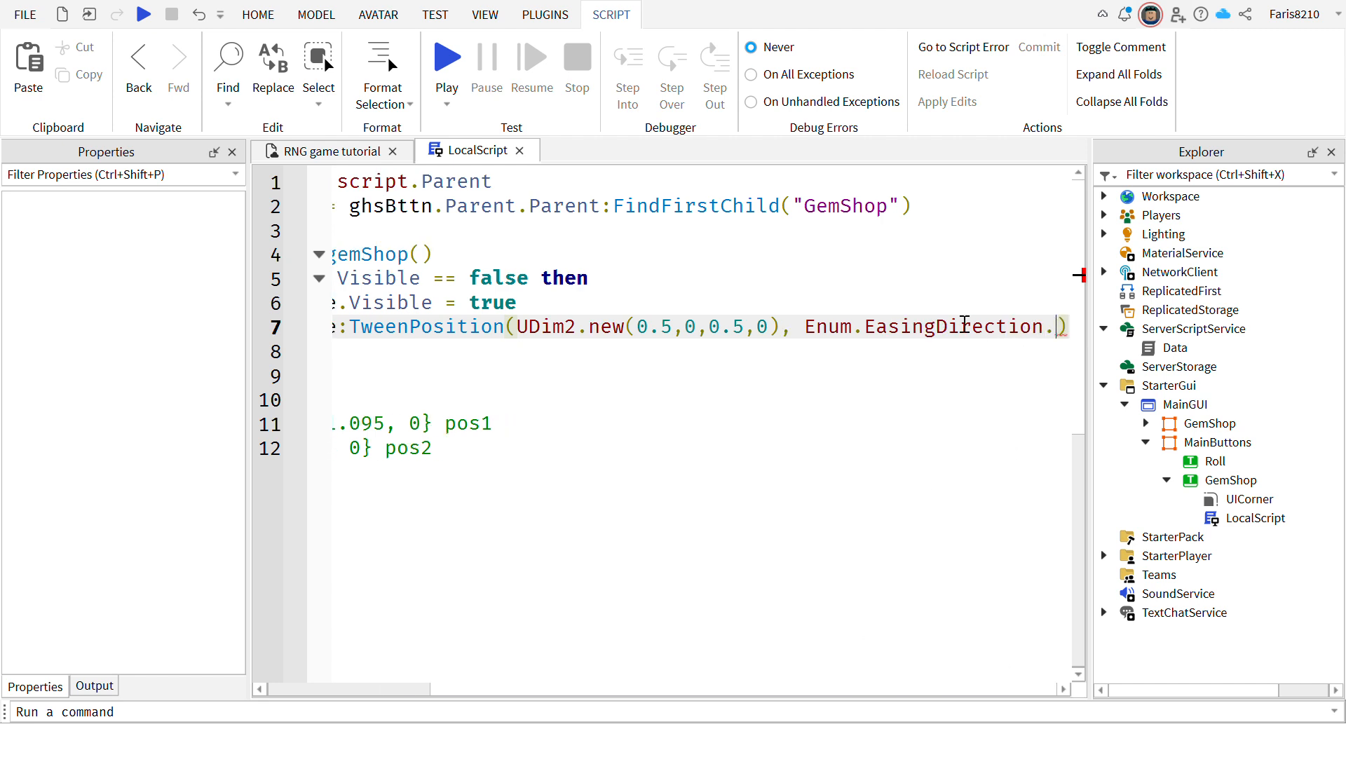
text(o)
key(BackSpace)
text(in)o)
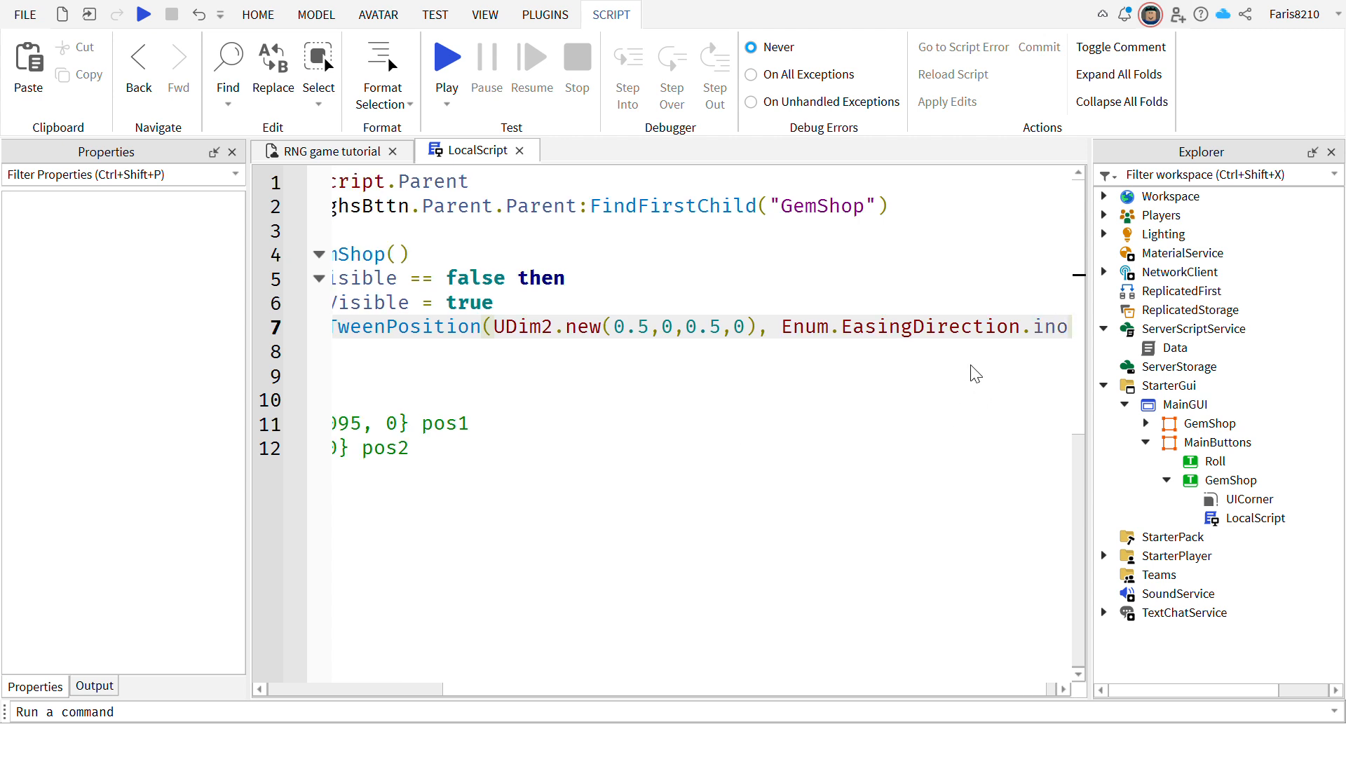
click(988, 378)
Add Enum.EasingStyle.Quad as the third argument of the TweenPosition call.
text(, Enum.Ea)
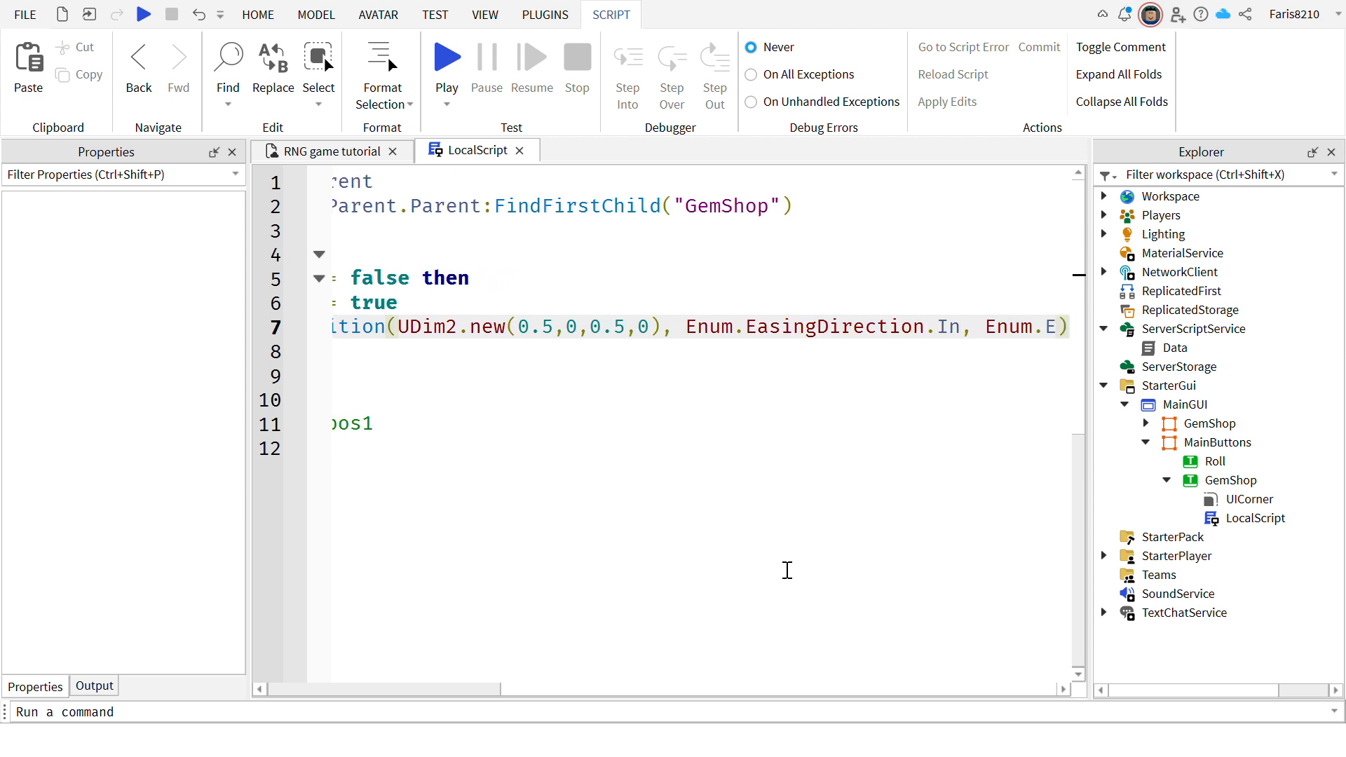
text(singStyle)
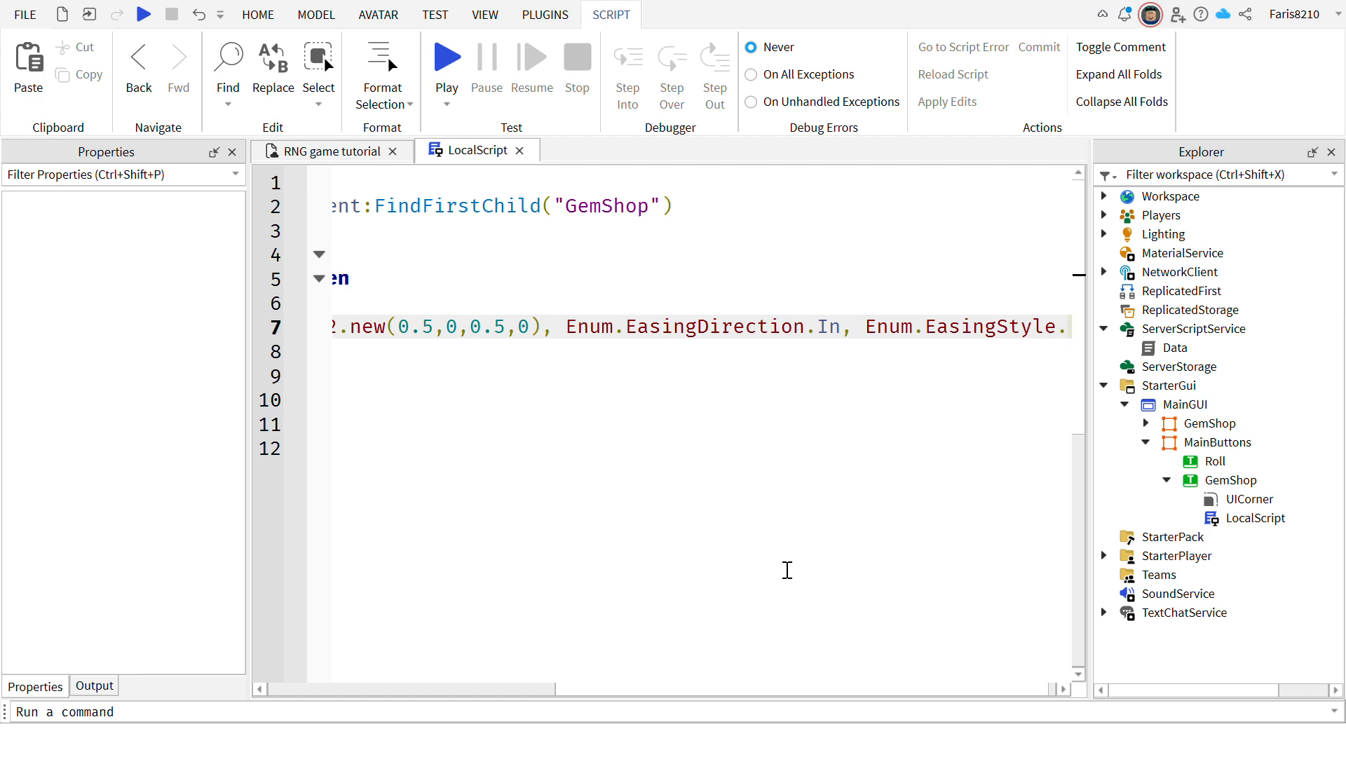
text(.Quad)
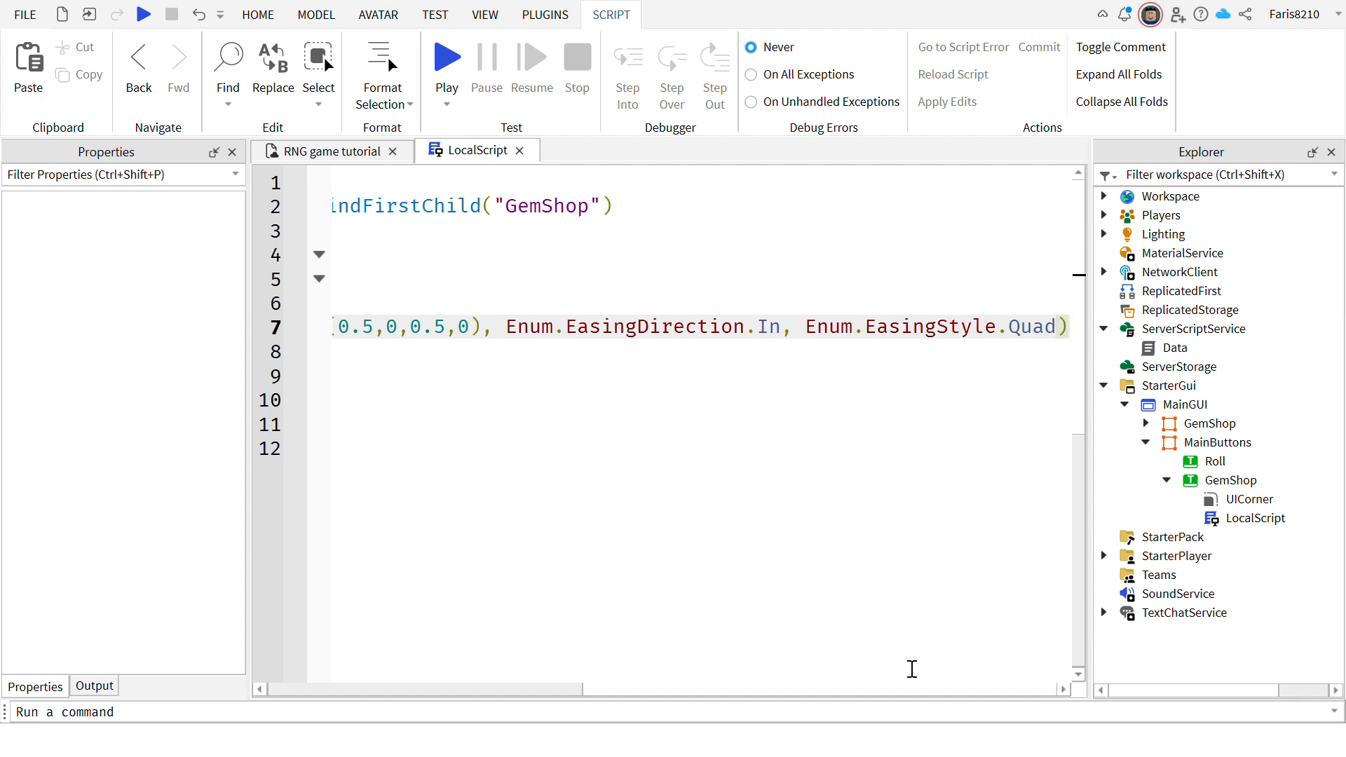
Add a tween duration of 1.5 as the fourth argument of the TweenPosition call.
drag(799, 688, 727, 690)
drag(836, 621, 1060, 590)
text(, 3)
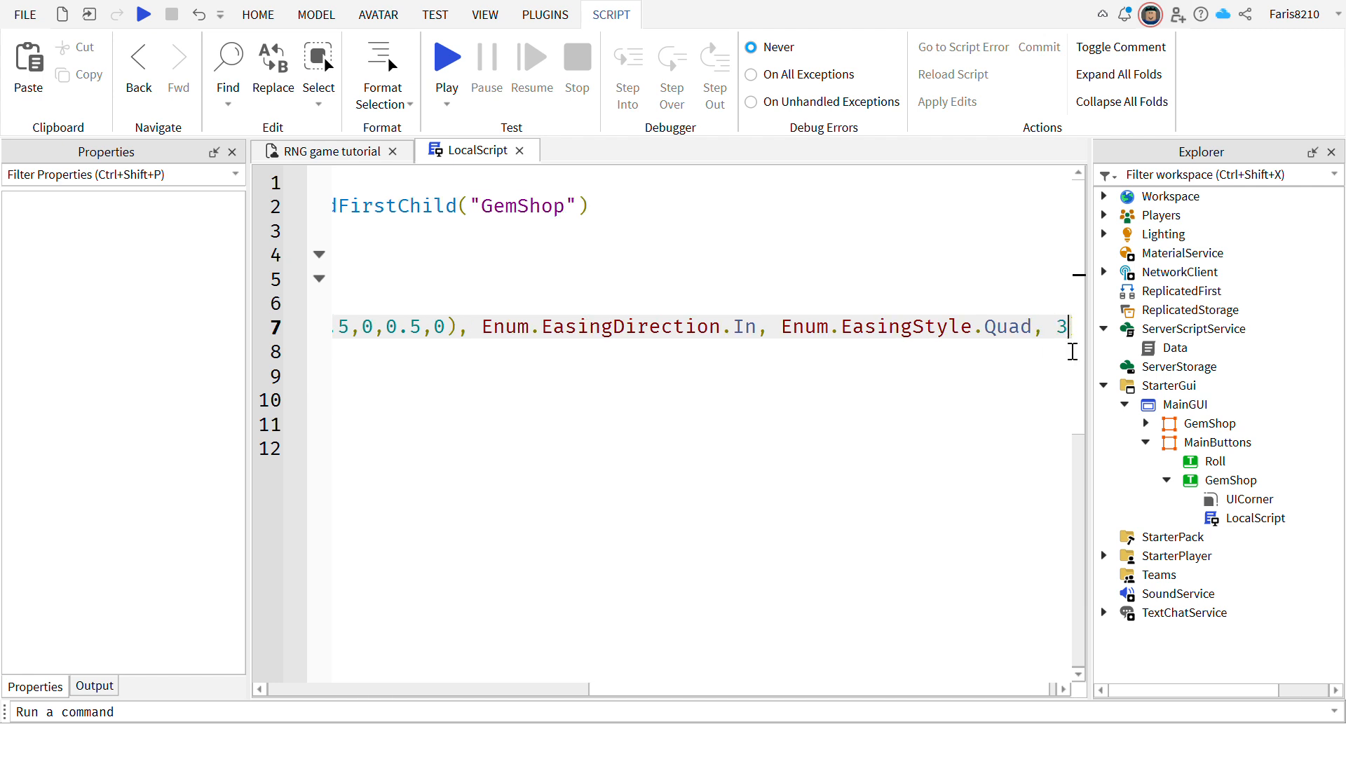
text(.5)
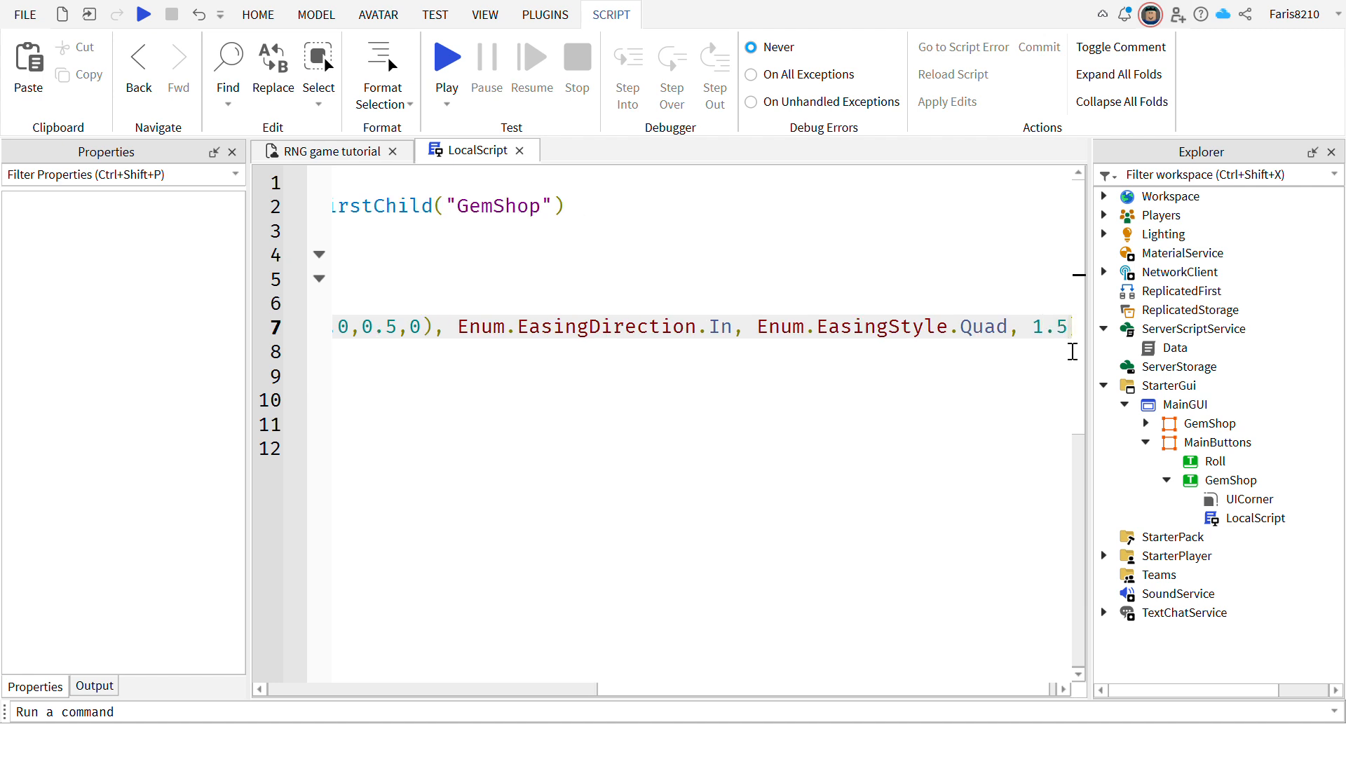
drag(1034, 328, 1074, 337)
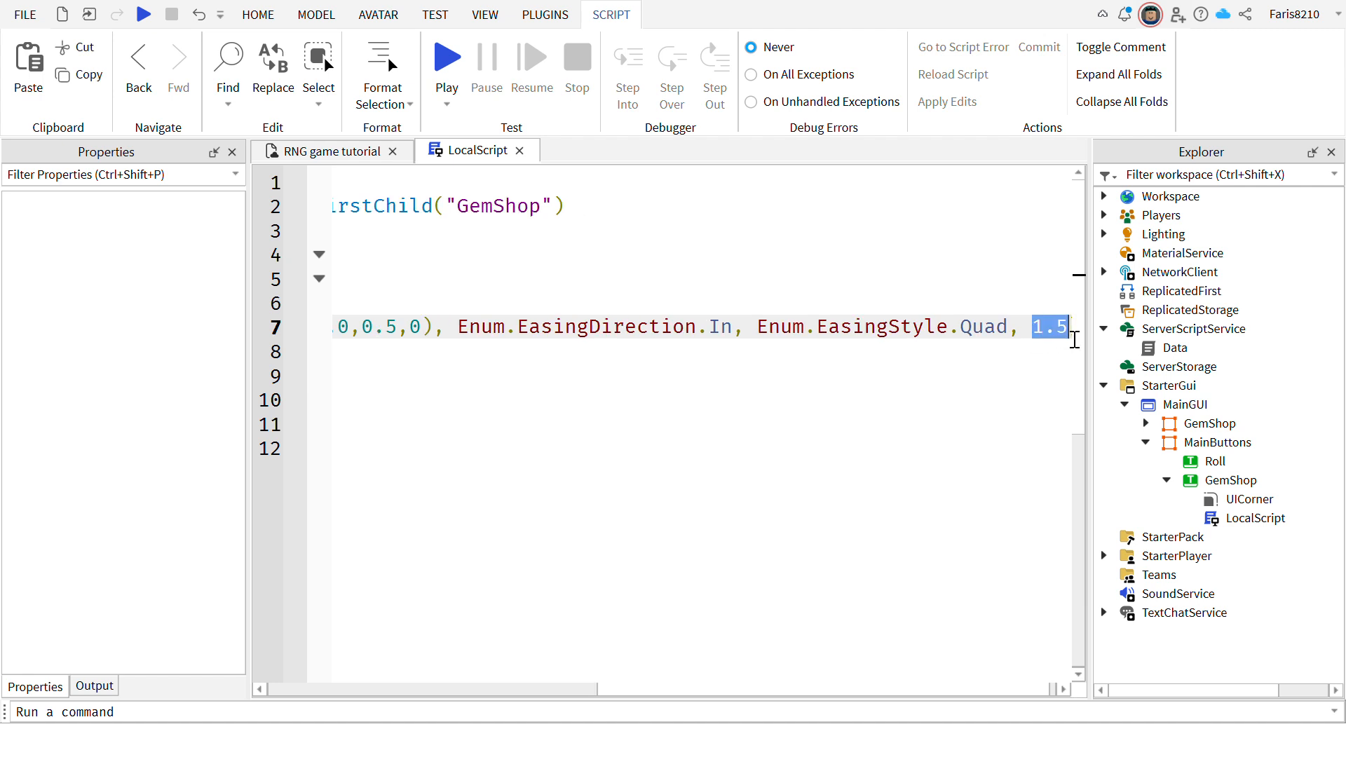
click(1046, 376)
click(337, 155)
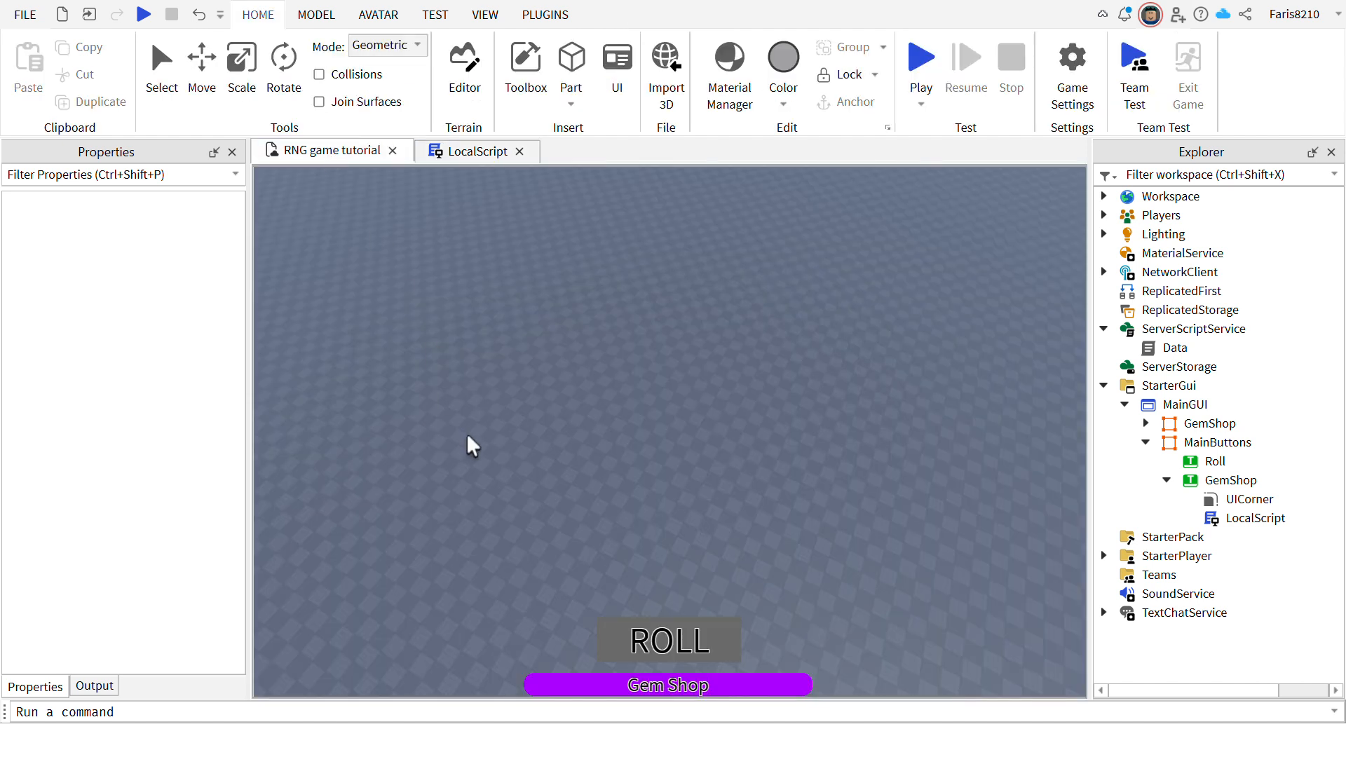
click(445, 153)
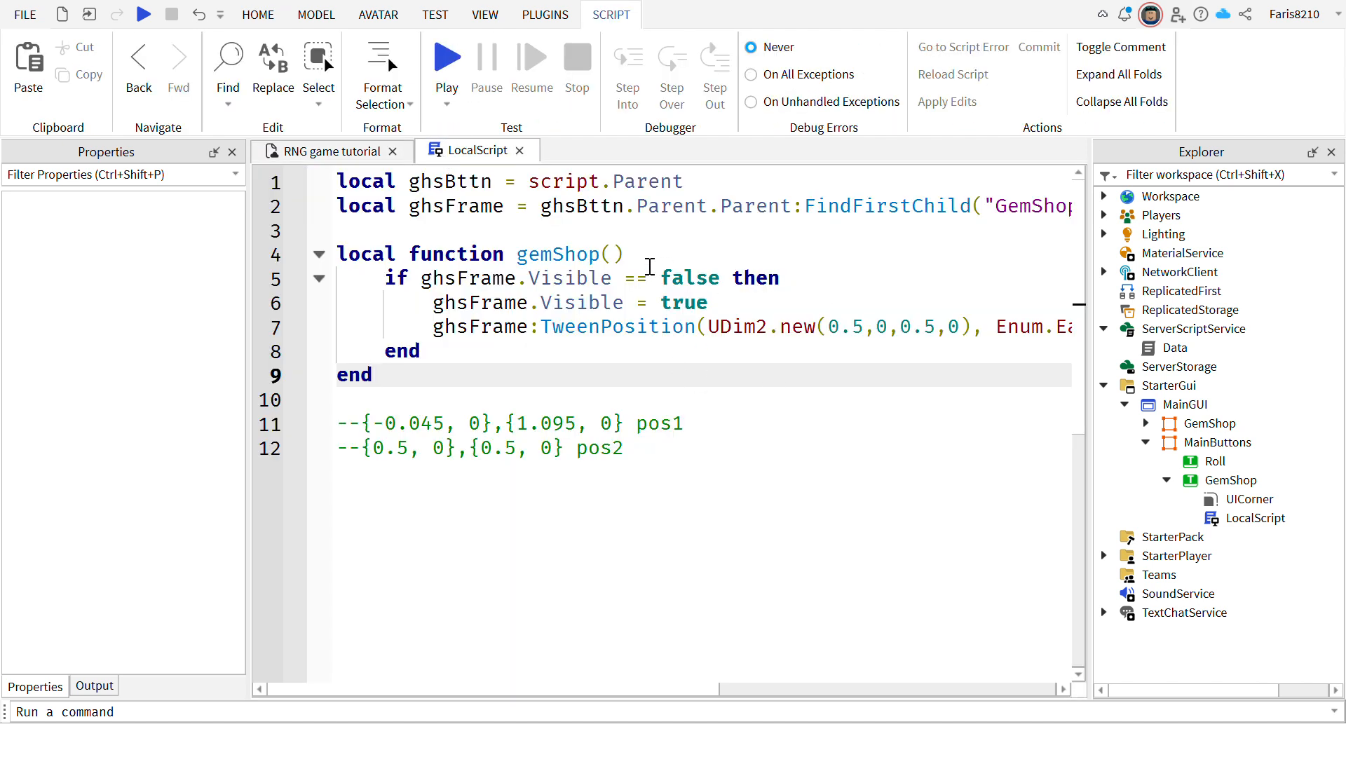
Add an else branch below the TweenPosition line containing a nested if ghsFrame.Visible == true then block.
click(389, 360)
key(Return)
click(467, 357)
text(el)
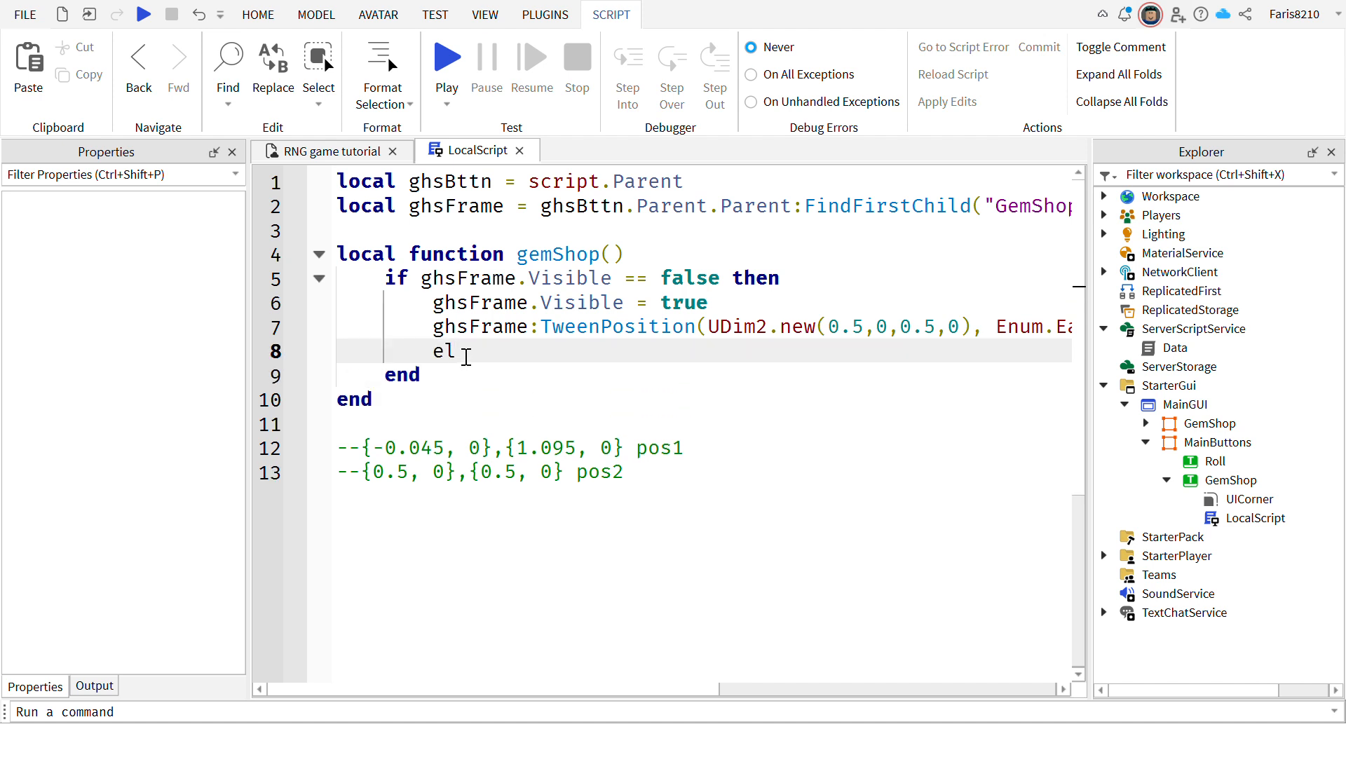
text(se)
key(Return)
text(if ghsFrame.Visible == tr)
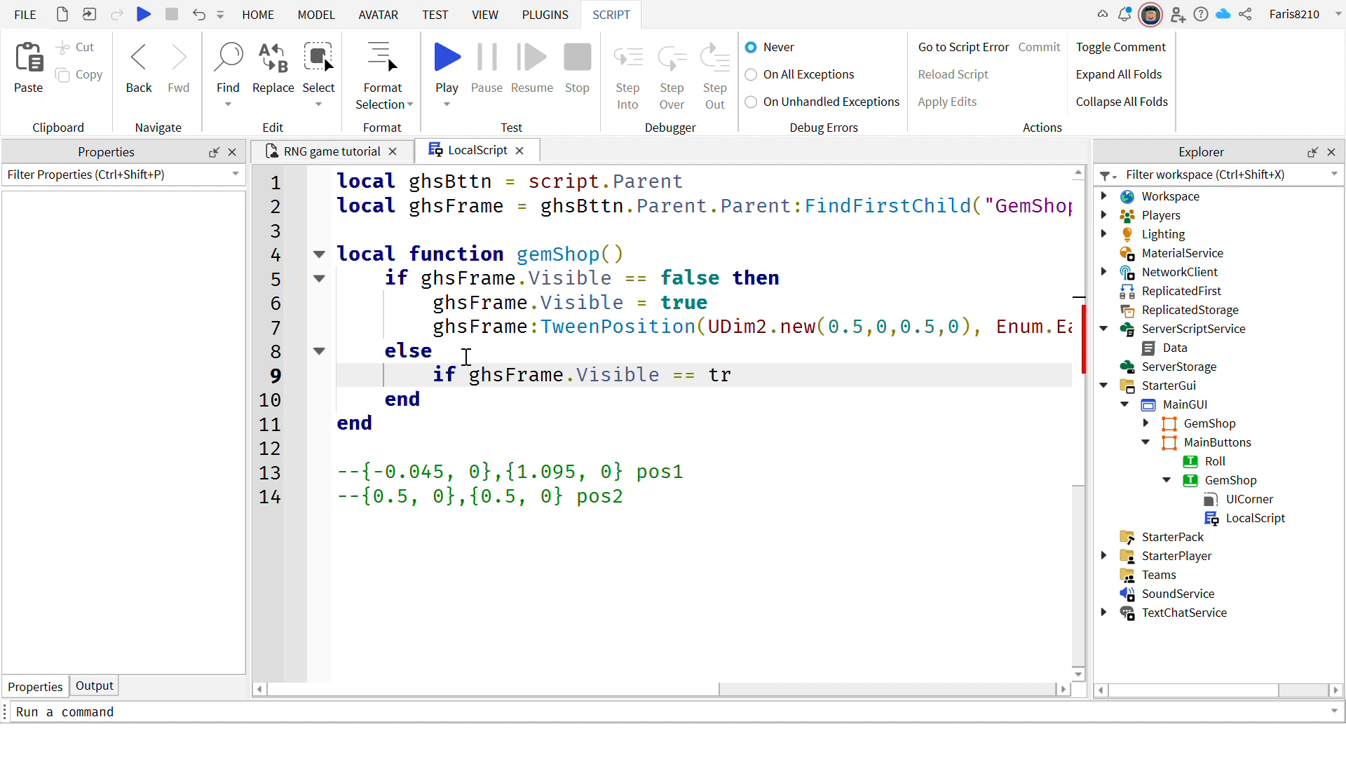
text(ue then)
key(Return)
Inside the nested if block, set ghsFrame.Visible = false.
text(ghs)
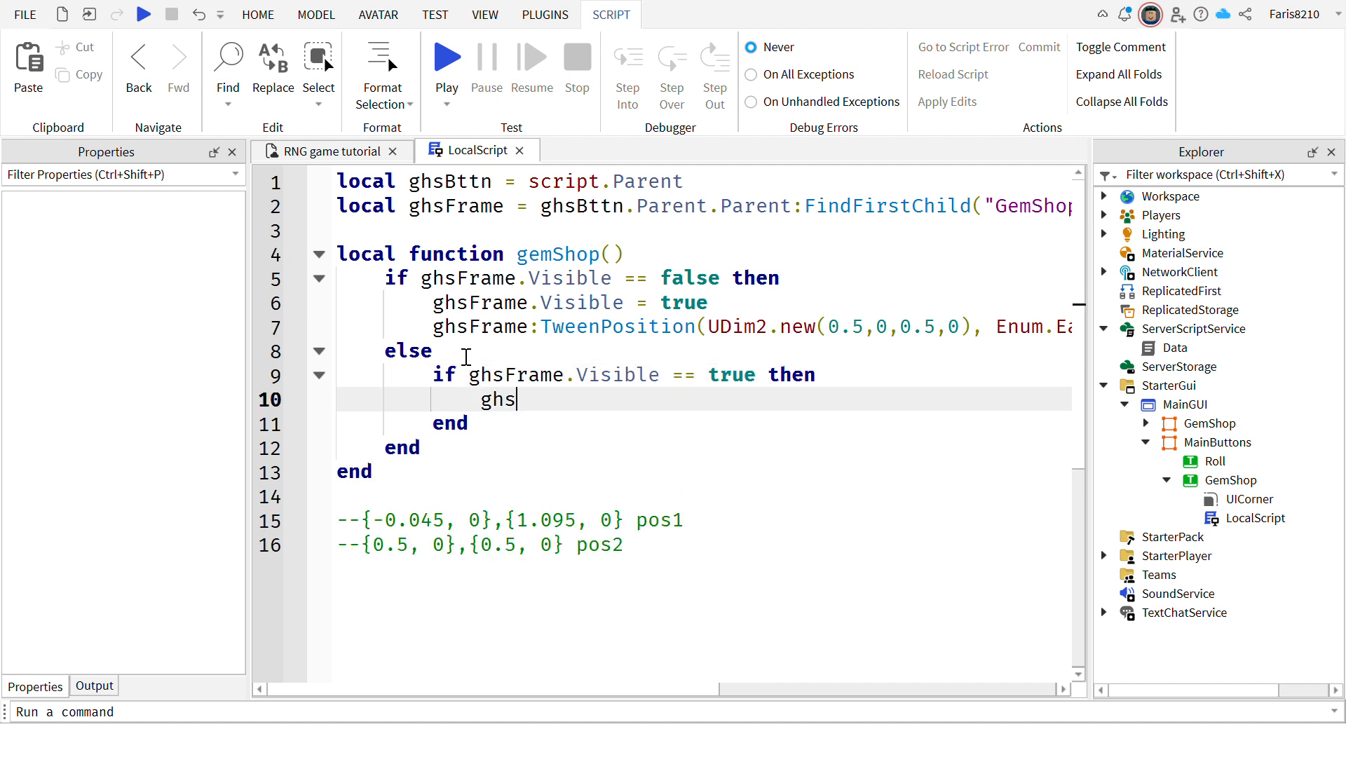
text(Frame.Visible)
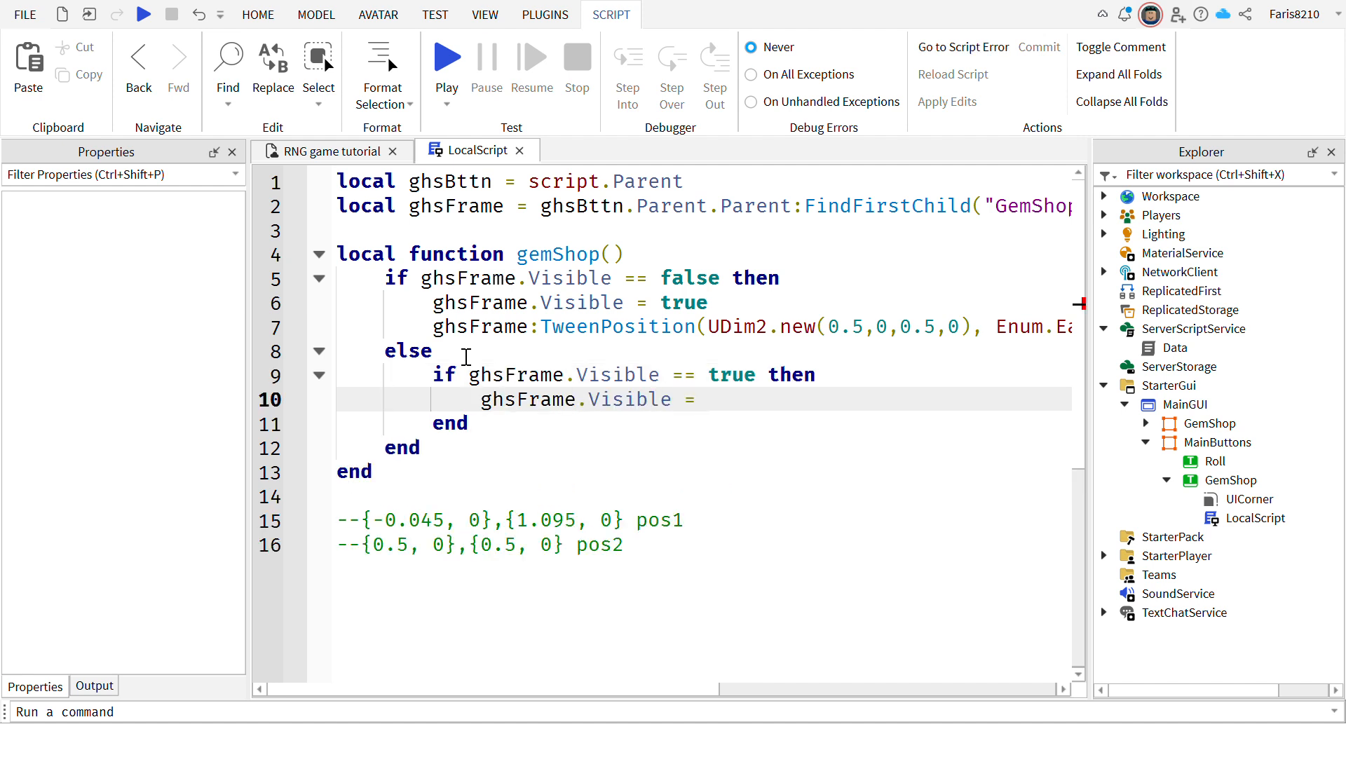
text( = false)
click(466, 357)
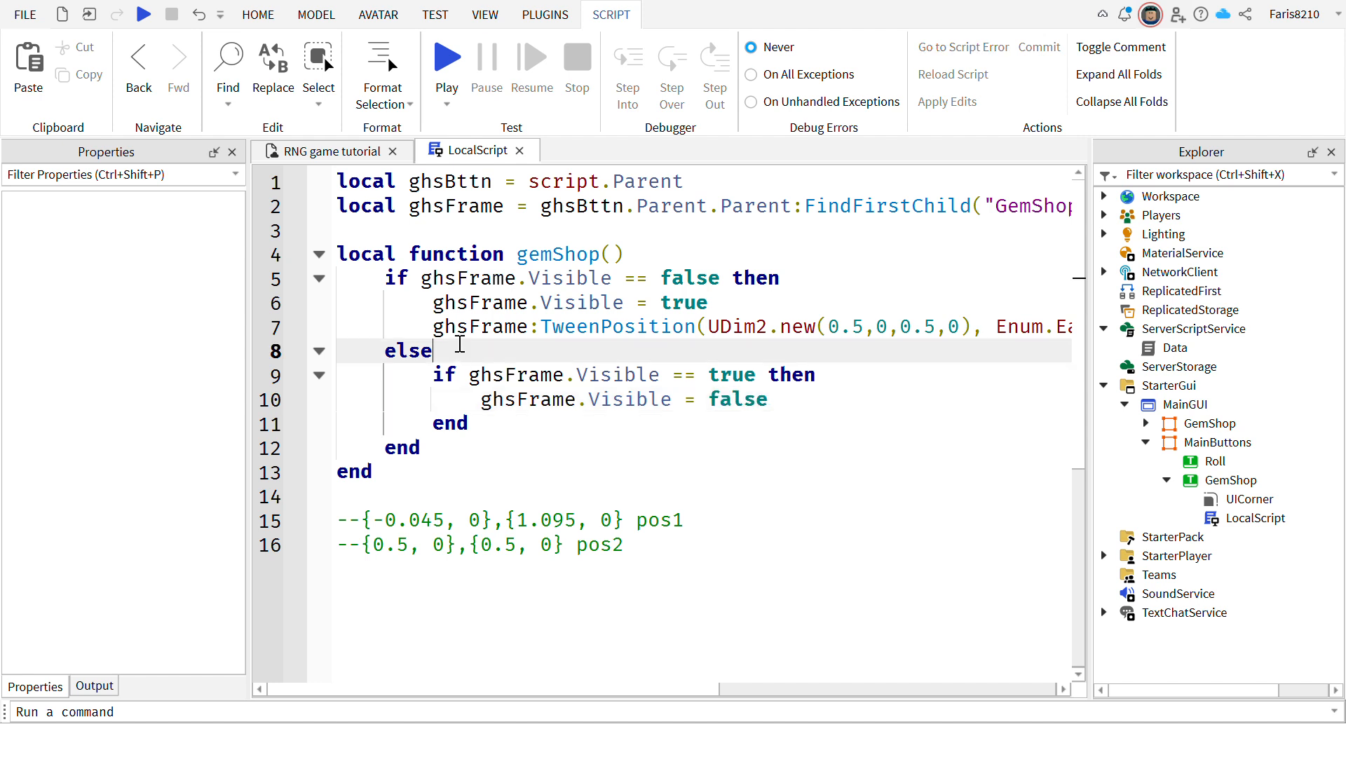
Copy the ghsFrame:TweenPosition line into the nested if block, below ghsFrame.Visible = false.
triple_click(460, 337)
key(ctrl+c)
click(806, 412)
text(')
key(Return)
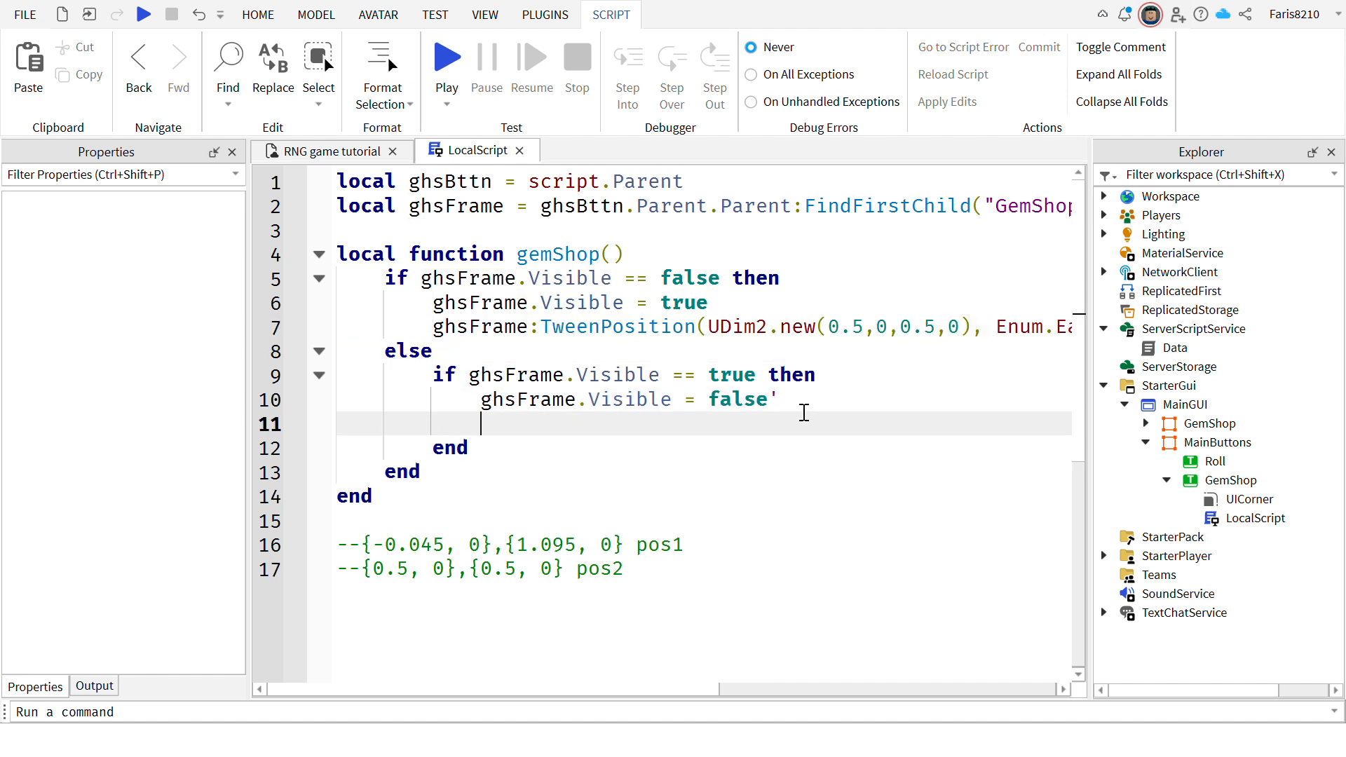
key(ctrl+v)
key(BackSpace)
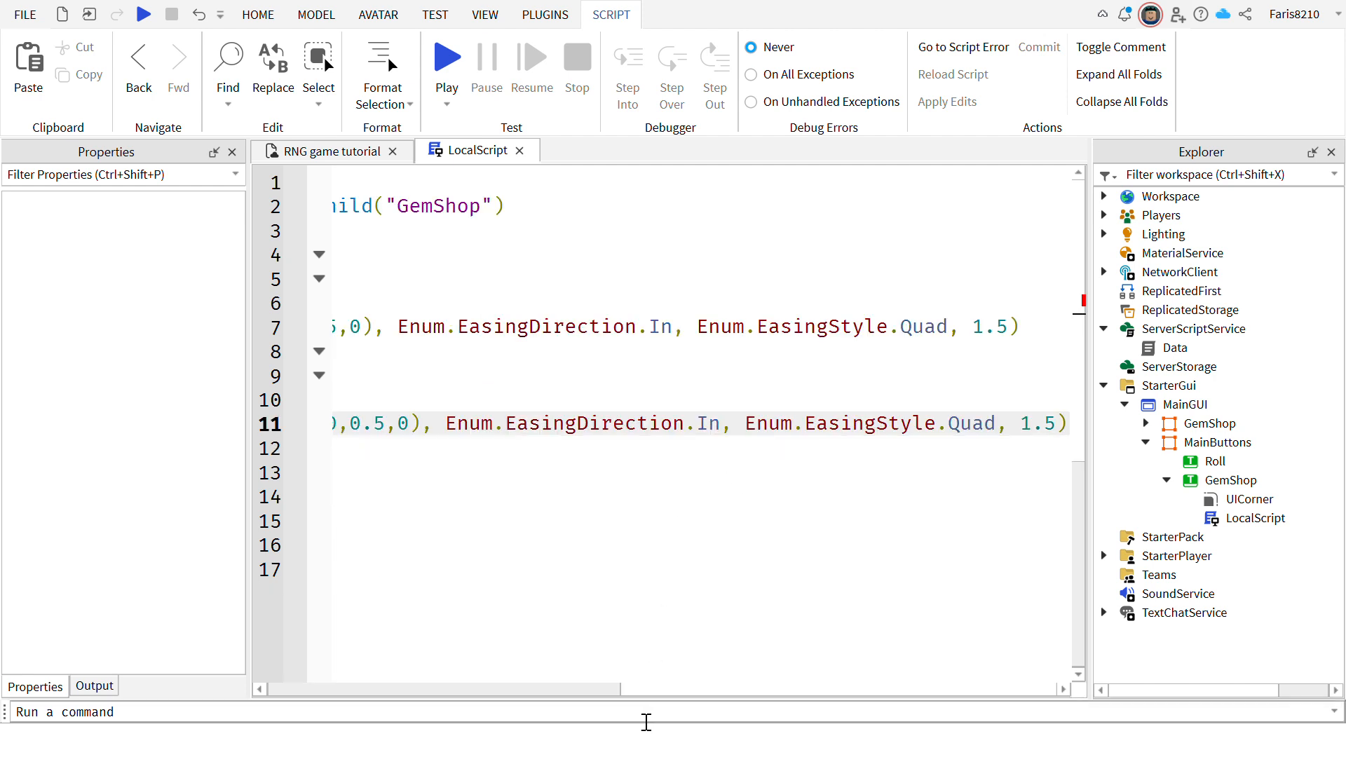
Set the easing direction of the copied TweenPosition call to Enum.EasingDirection.Out.
double_click(711, 431)
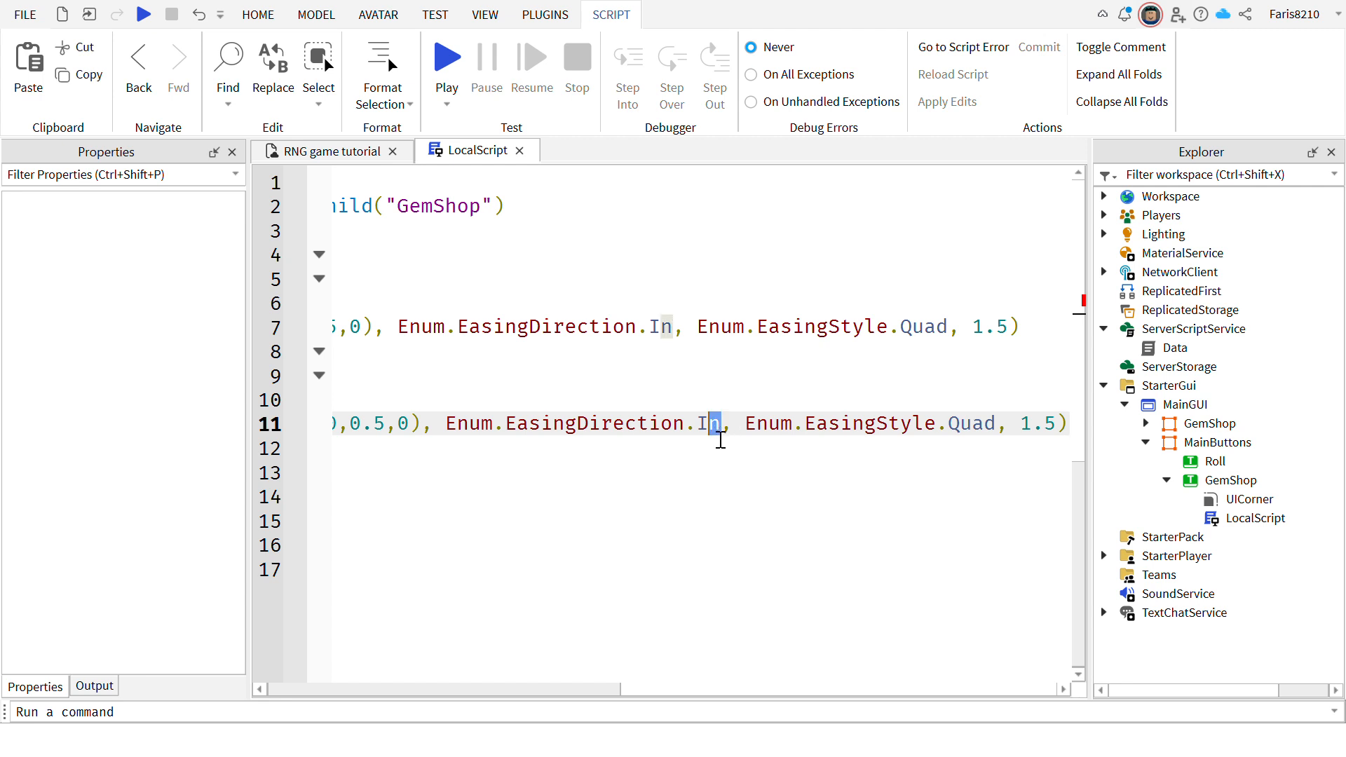
text(Out)
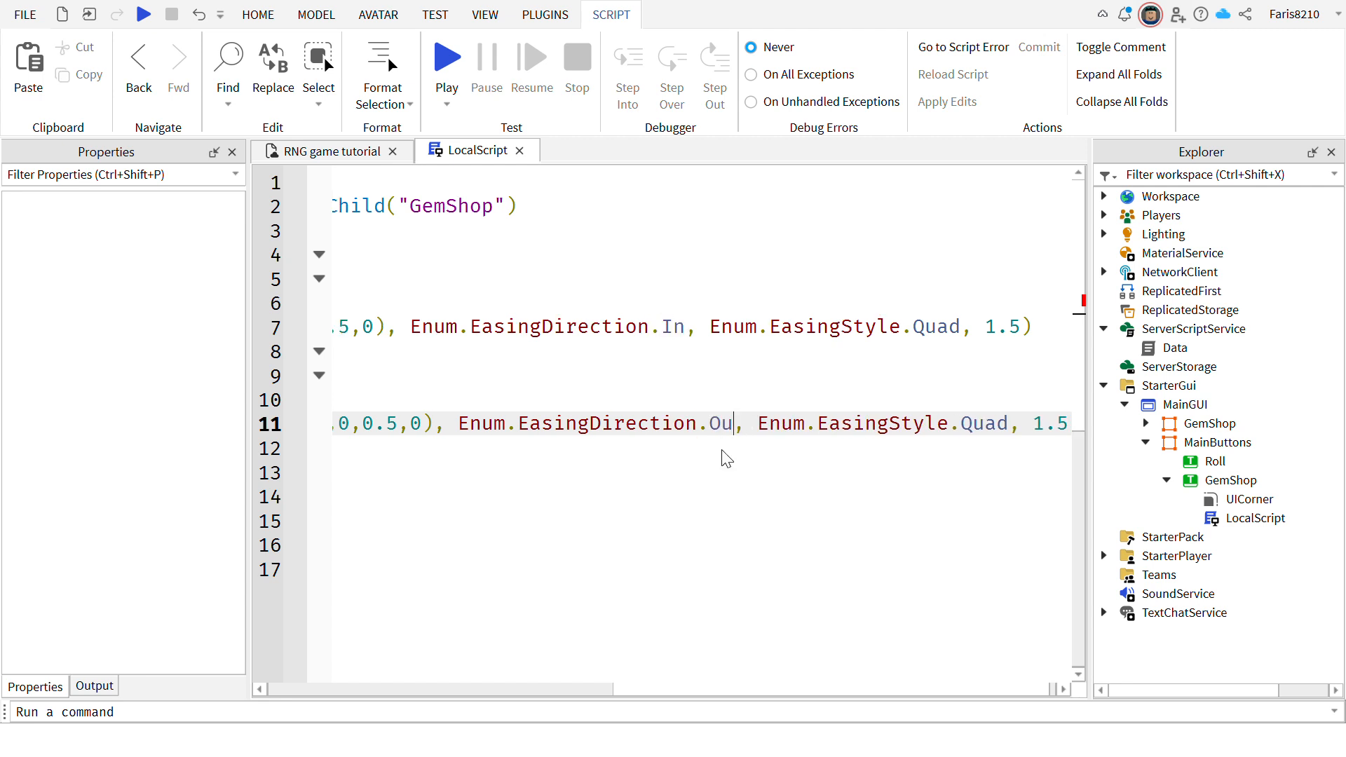
drag(742, 687, 394, 655)
click(816, 411)
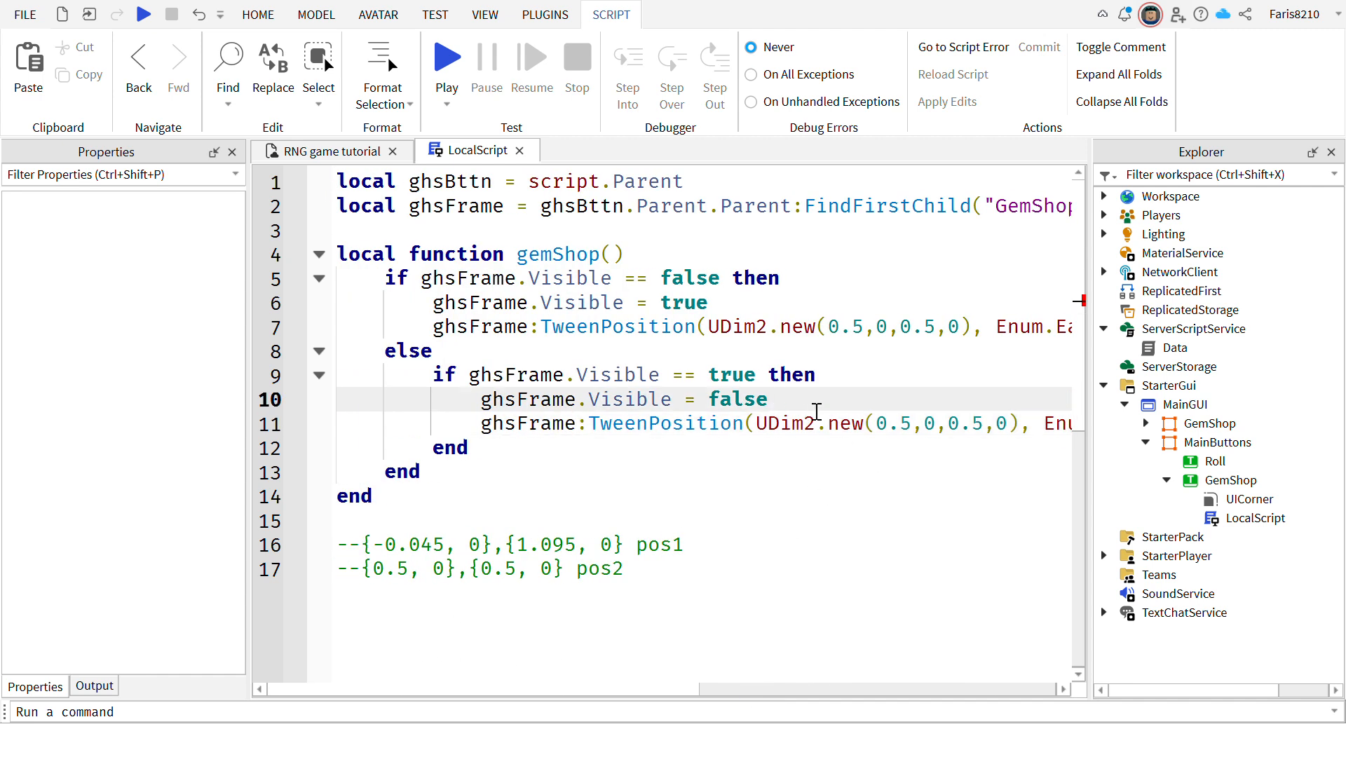
Replace the UDim2.new values in the nested TweenPosition call with the pos1 coordinates {-0.045, 0},{1.095, 0} copied from the comment.
click(413, 556)
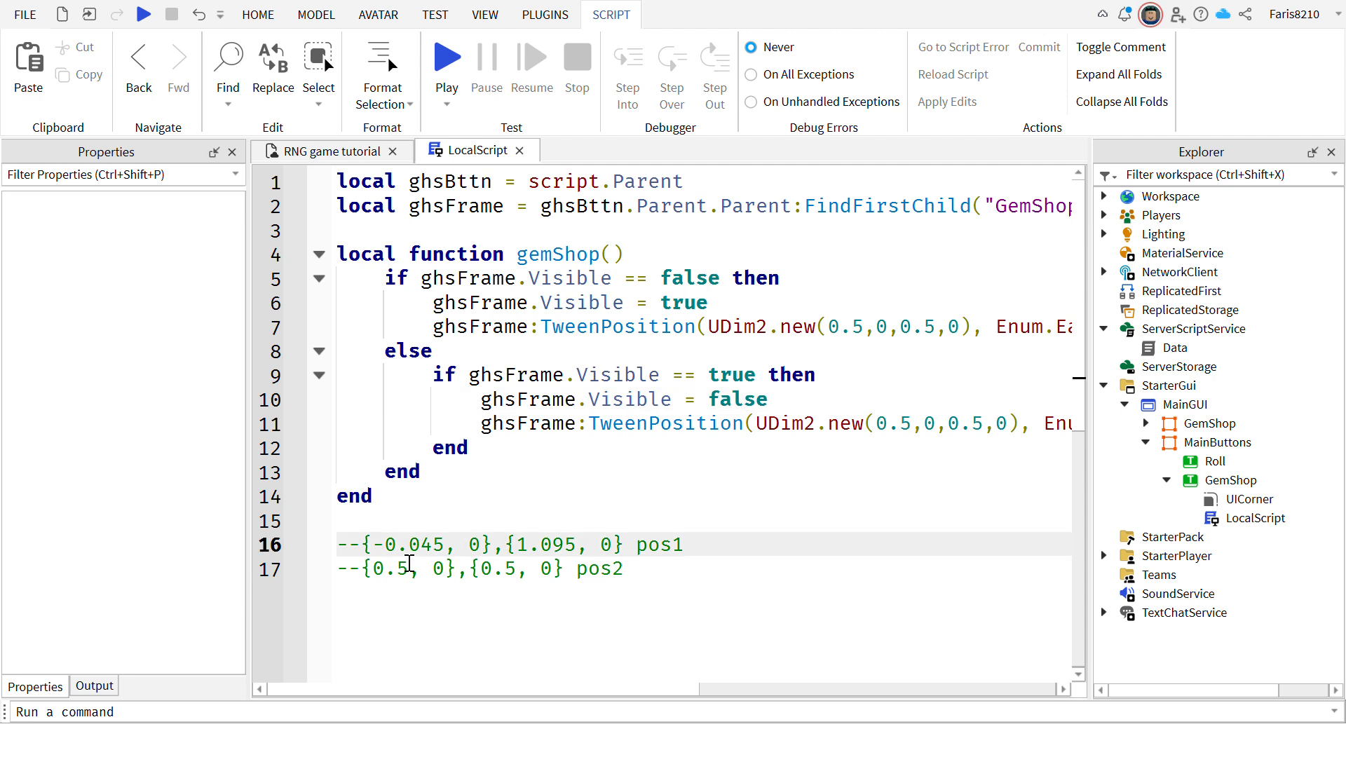
drag(379, 556, 624, 545)
key(ctrl+c)
drag(877, 423, 1011, 424)
key(ctrl+v)
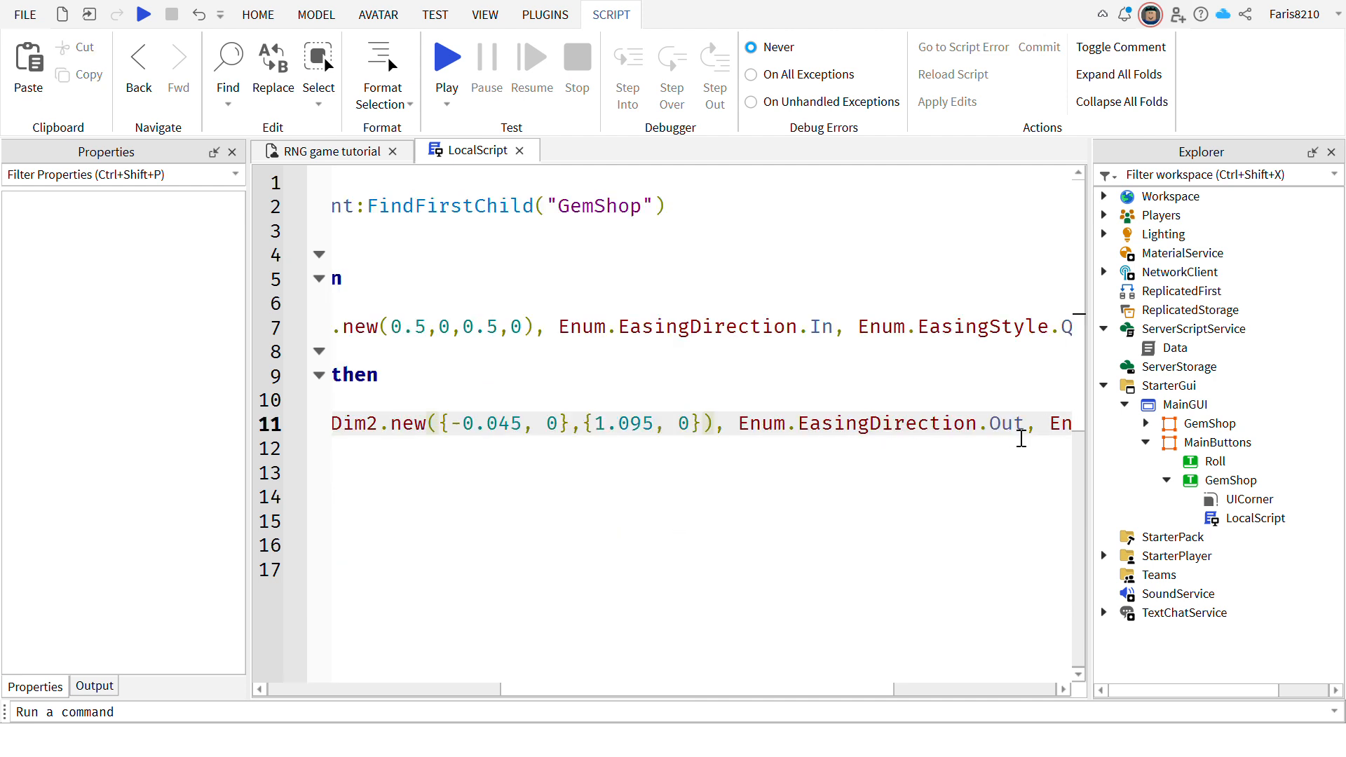
Remove the curly braces from the pasted coordinates so the nested call reads UDim2.new(-0.045, 0,1.095, 0).
key(BackSpace)
click(601, 432)
key(BackSpace)
click(571, 431)
key(BackSpace)
click(455, 433)
key(BackSpace)
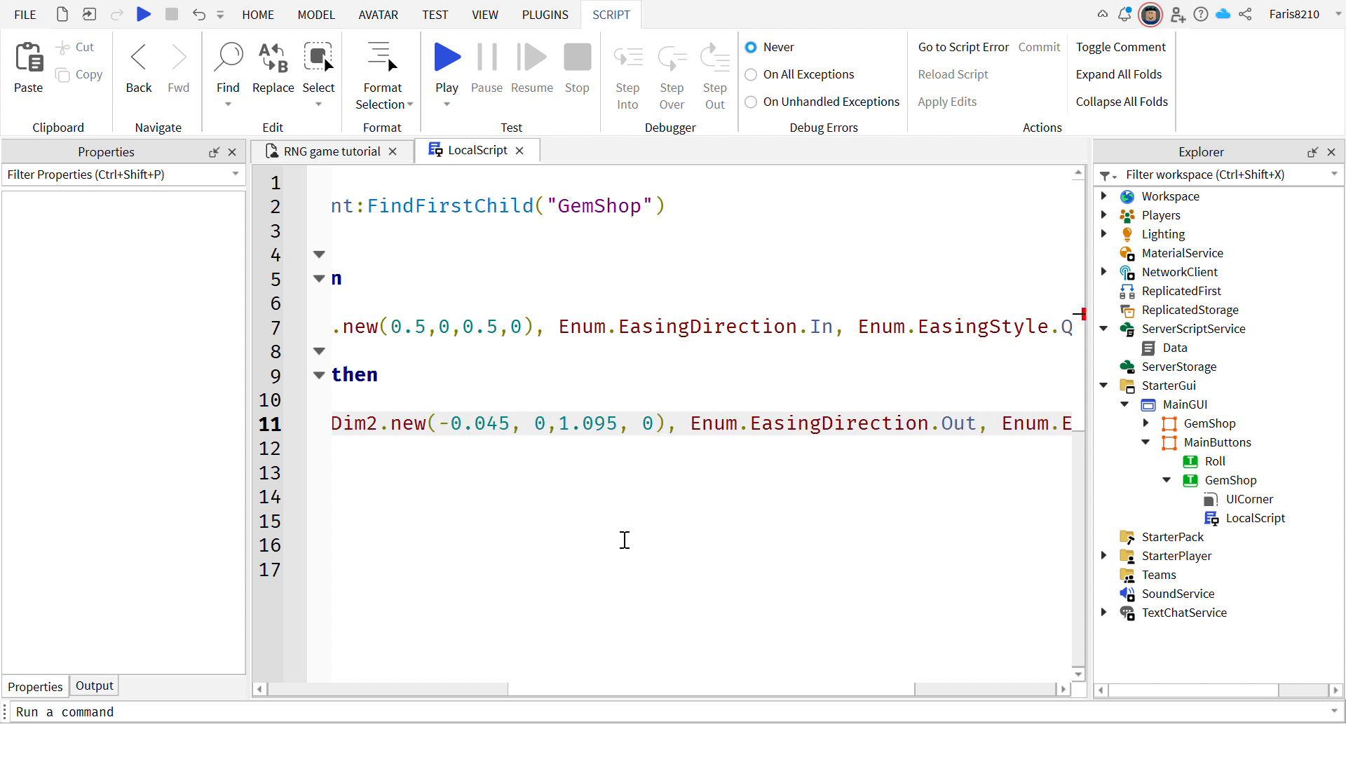
scroll(747, 694, left, 10)
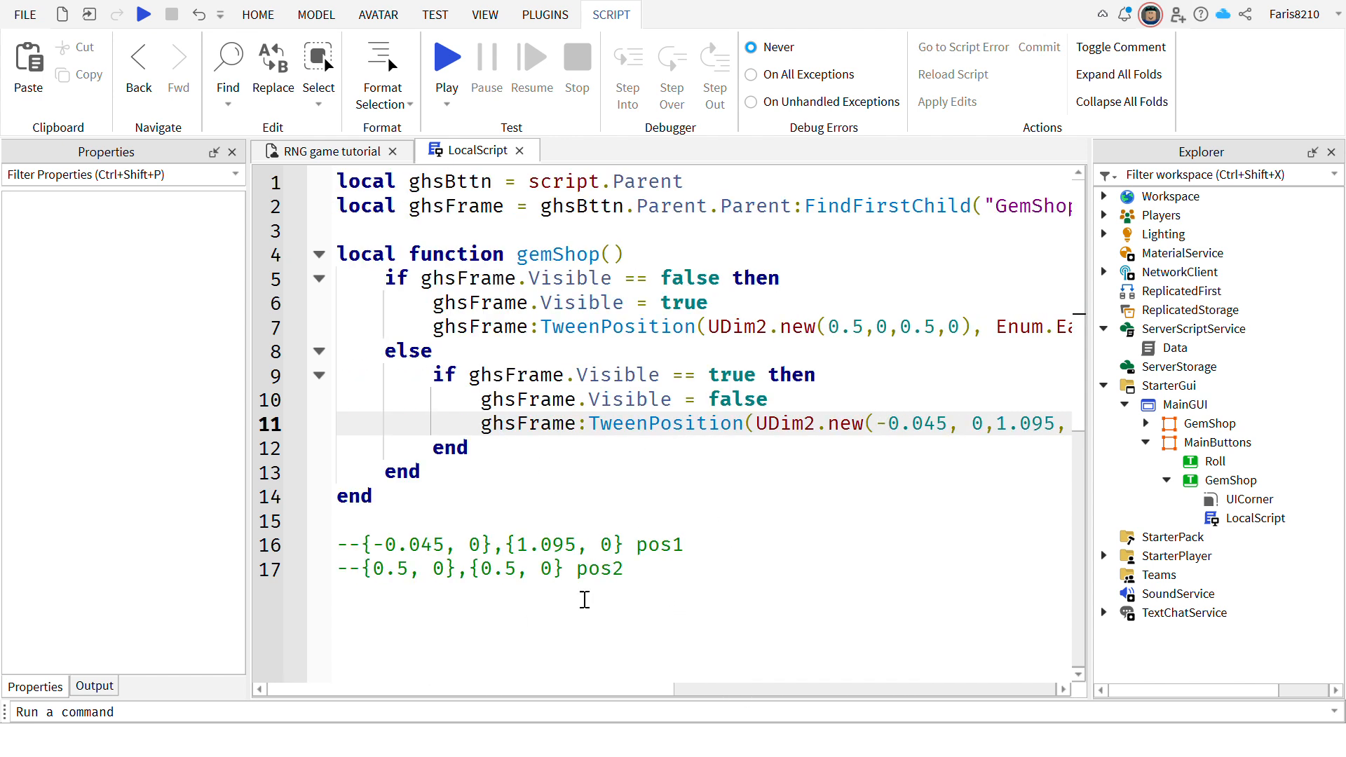
click(749, 571)
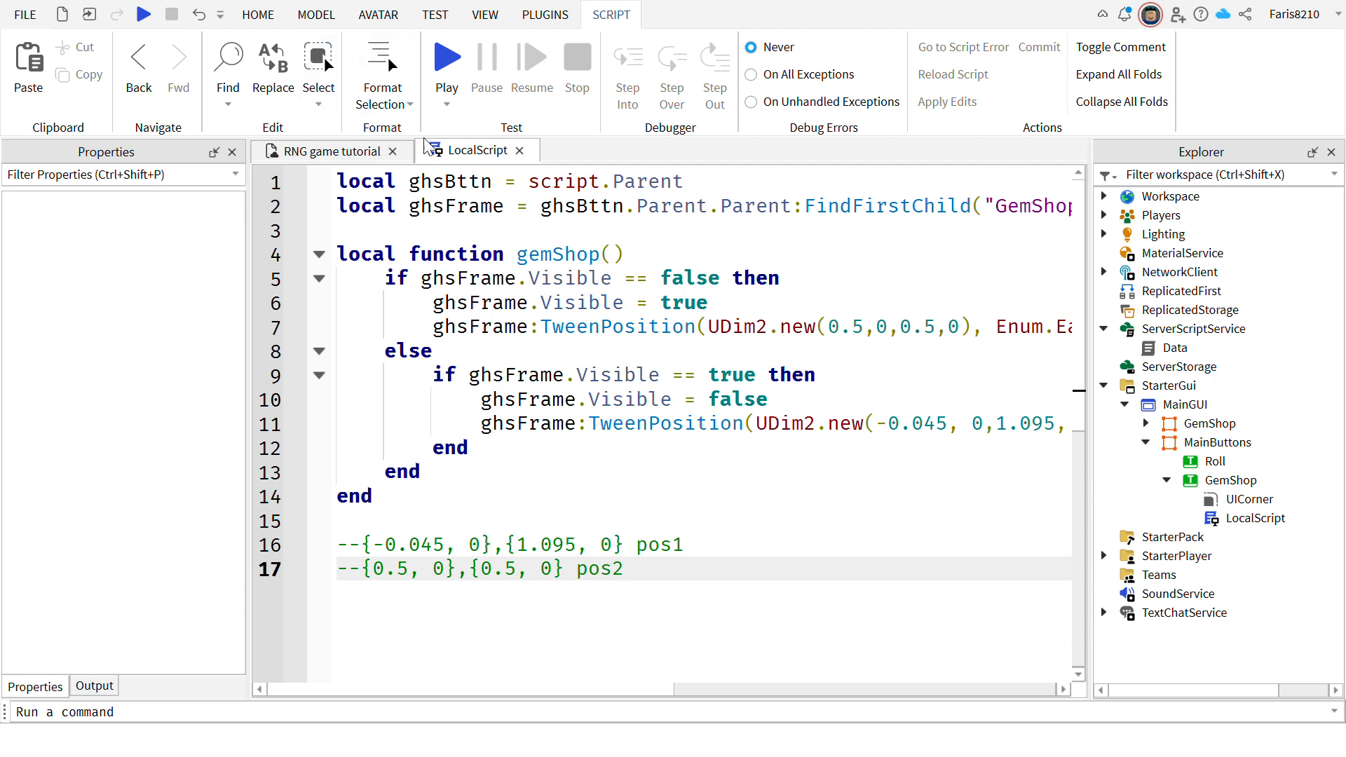
Playtest the game, check the Output log for errors, and return to the LocalScript.
click(447, 61)
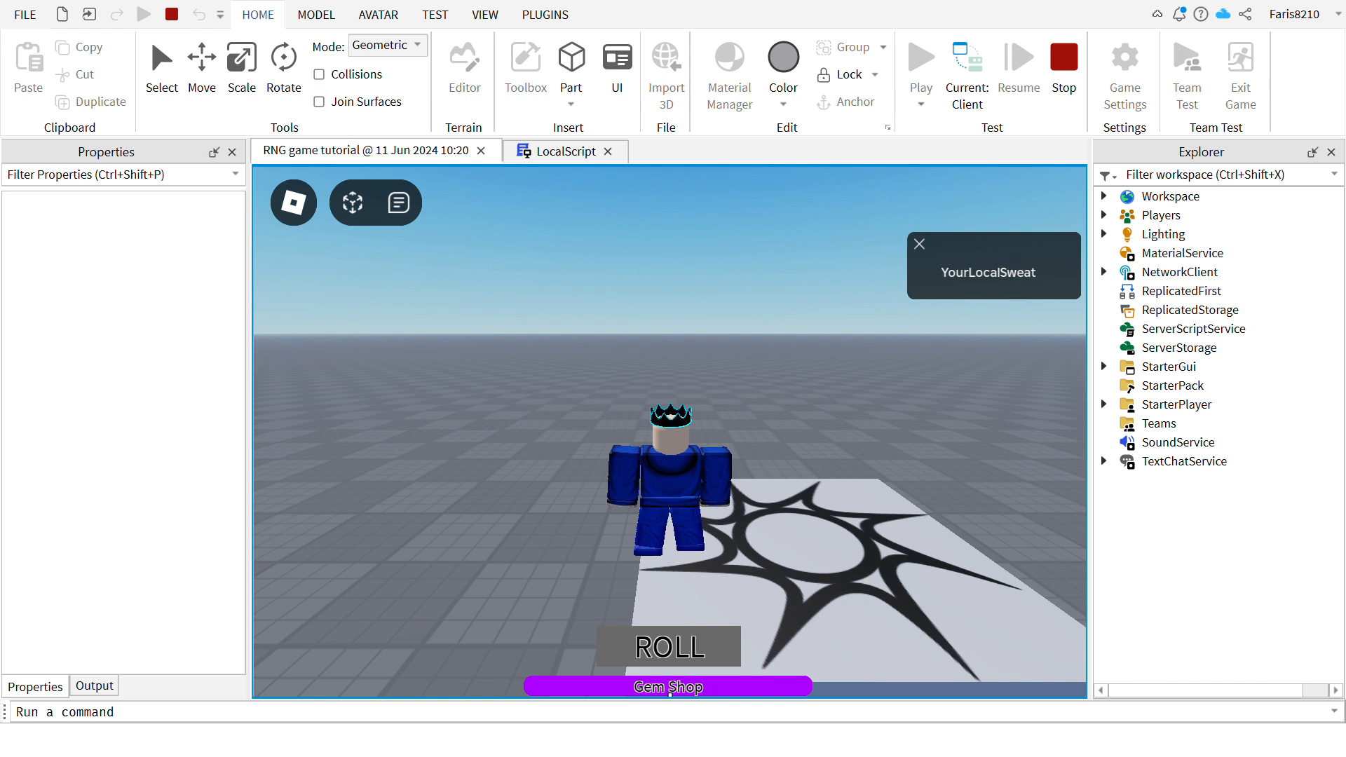
click(97, 689)
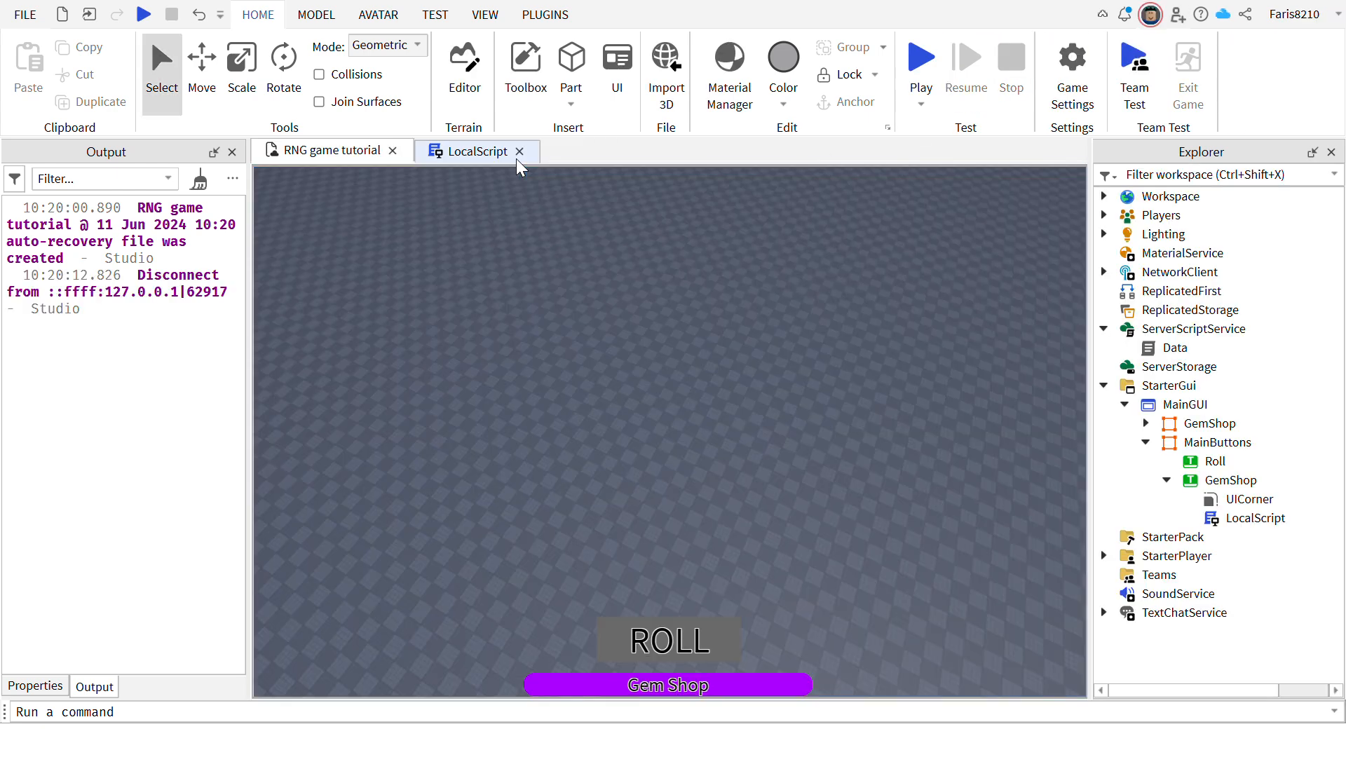
click(522, 155)
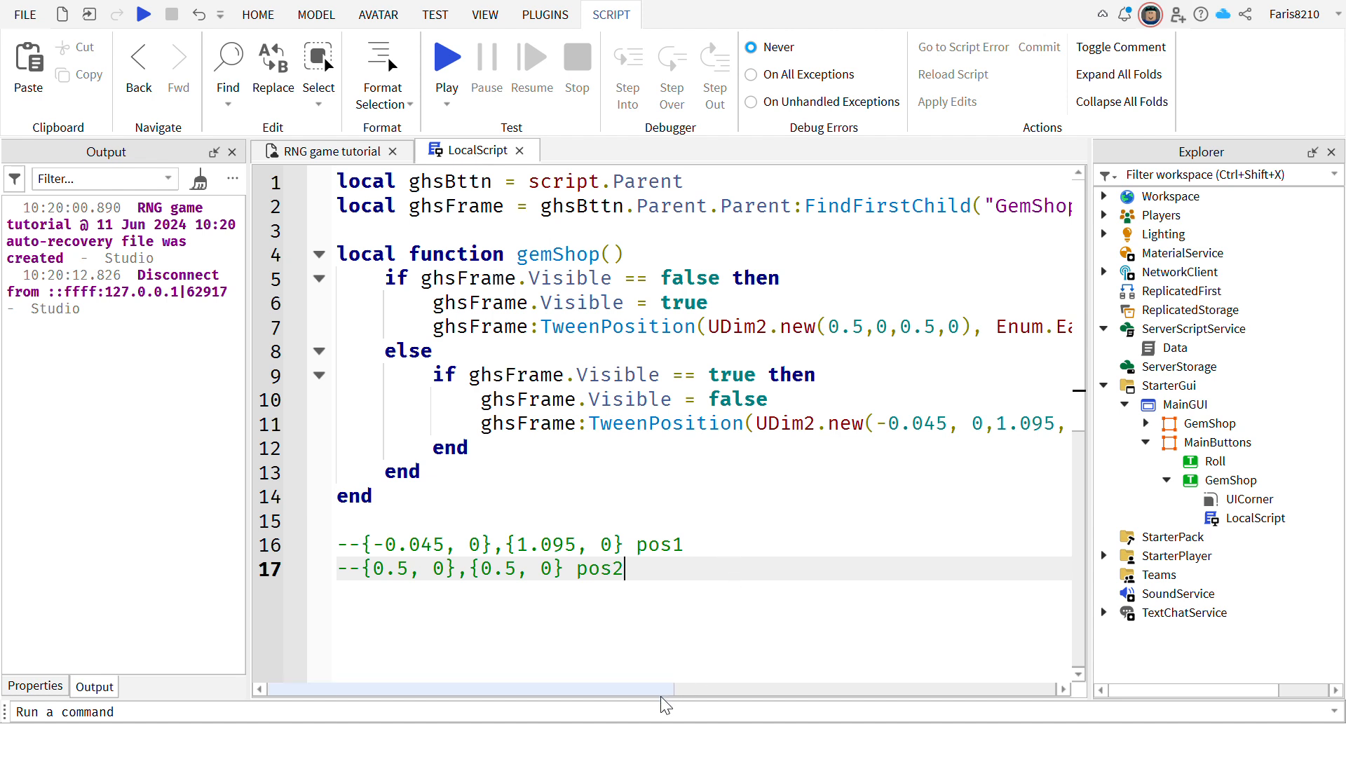
Review the visibility conditions and structure of the gemShop function in the LocalScript.
drag(644, 688, 550, 689)
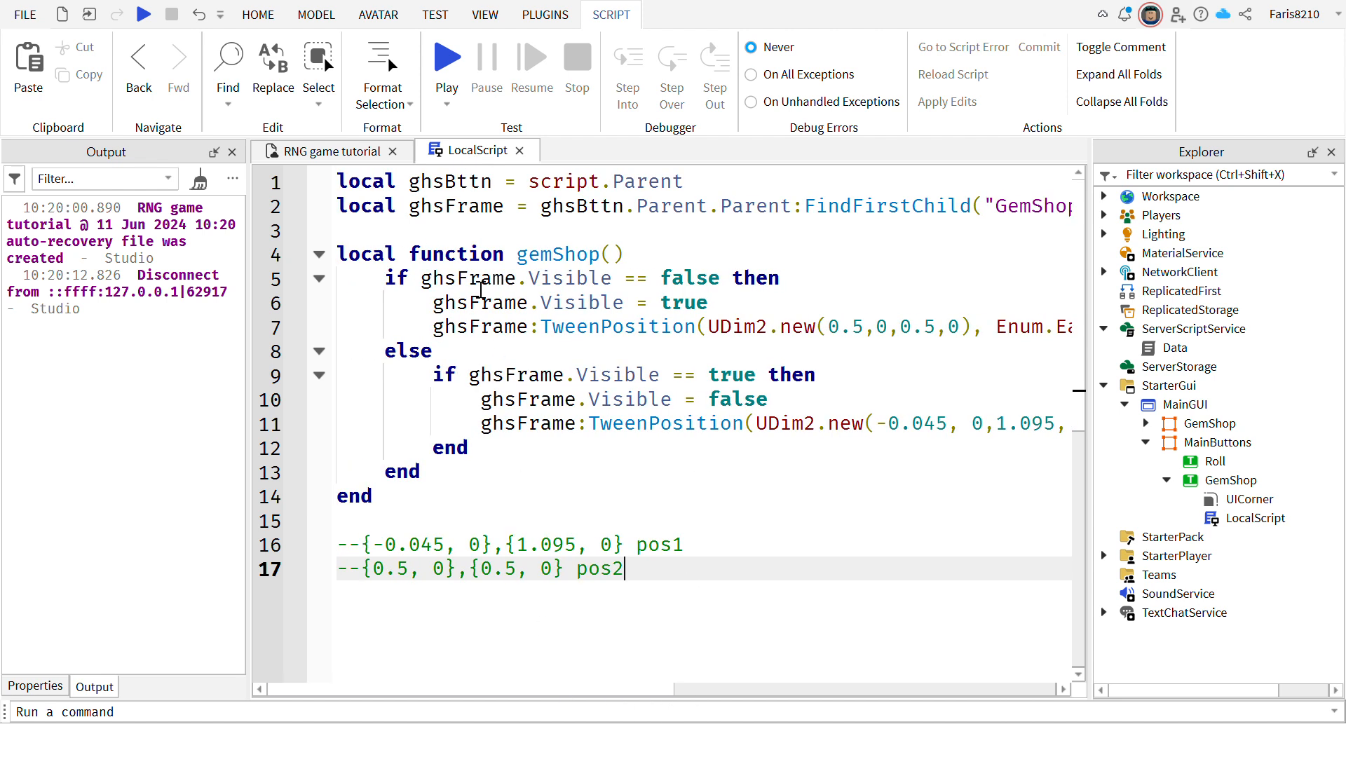
click(418, 307)
click(478, 287)
click(574, 256)
click(607, 284)
click(720, 280)
click(547, 472)
Below the gemShop function, add the line ghsBttn.MouseButton1Click:Connect(gemShop).
click(547, 505)
key(Return)
key(Return)
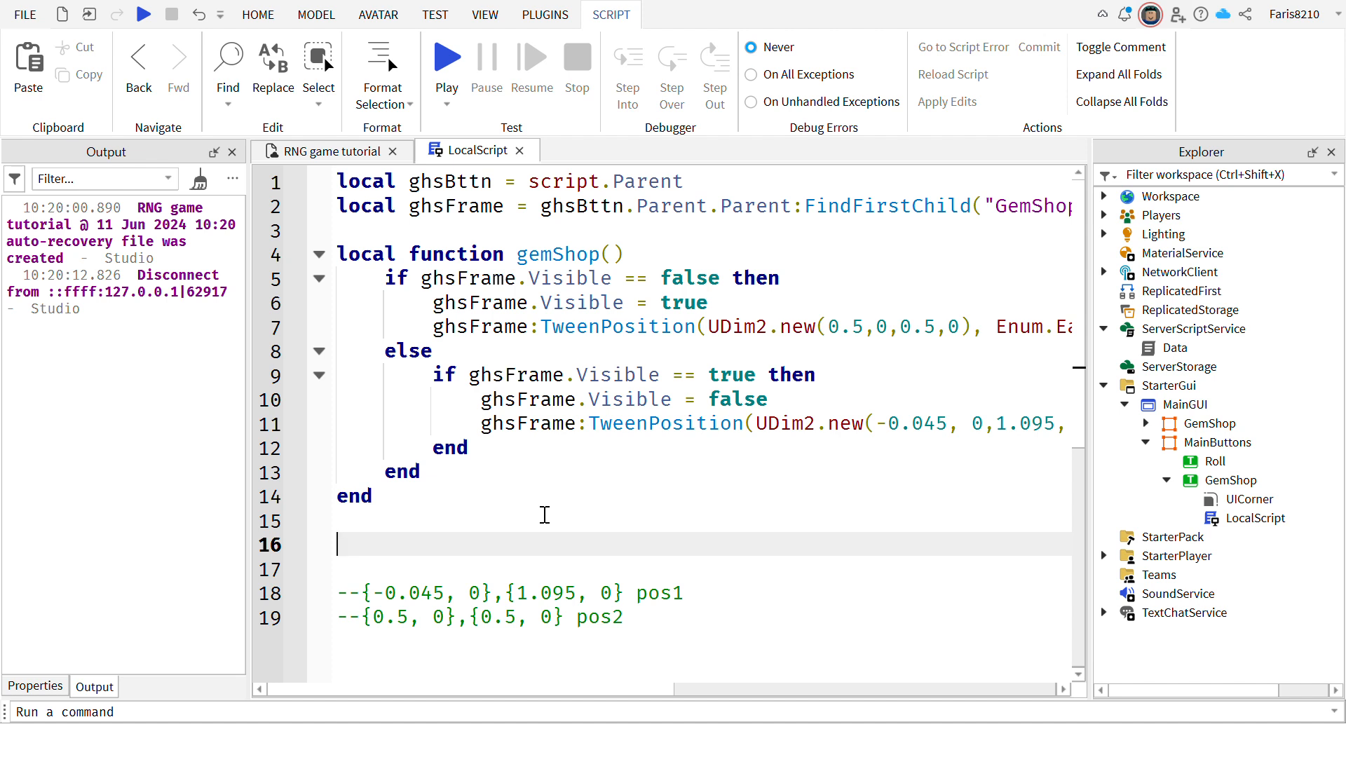
text(gh)
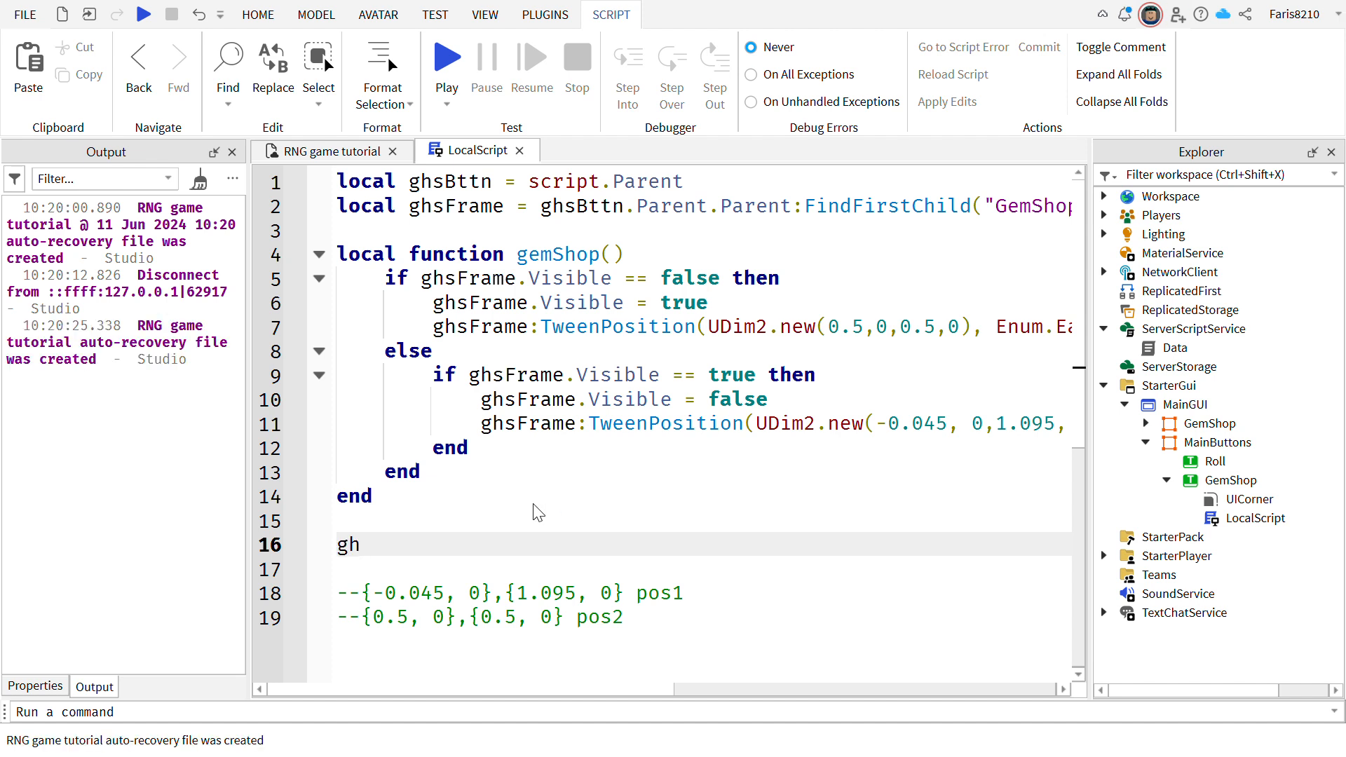
text(sBttn.MouseButton1Click)
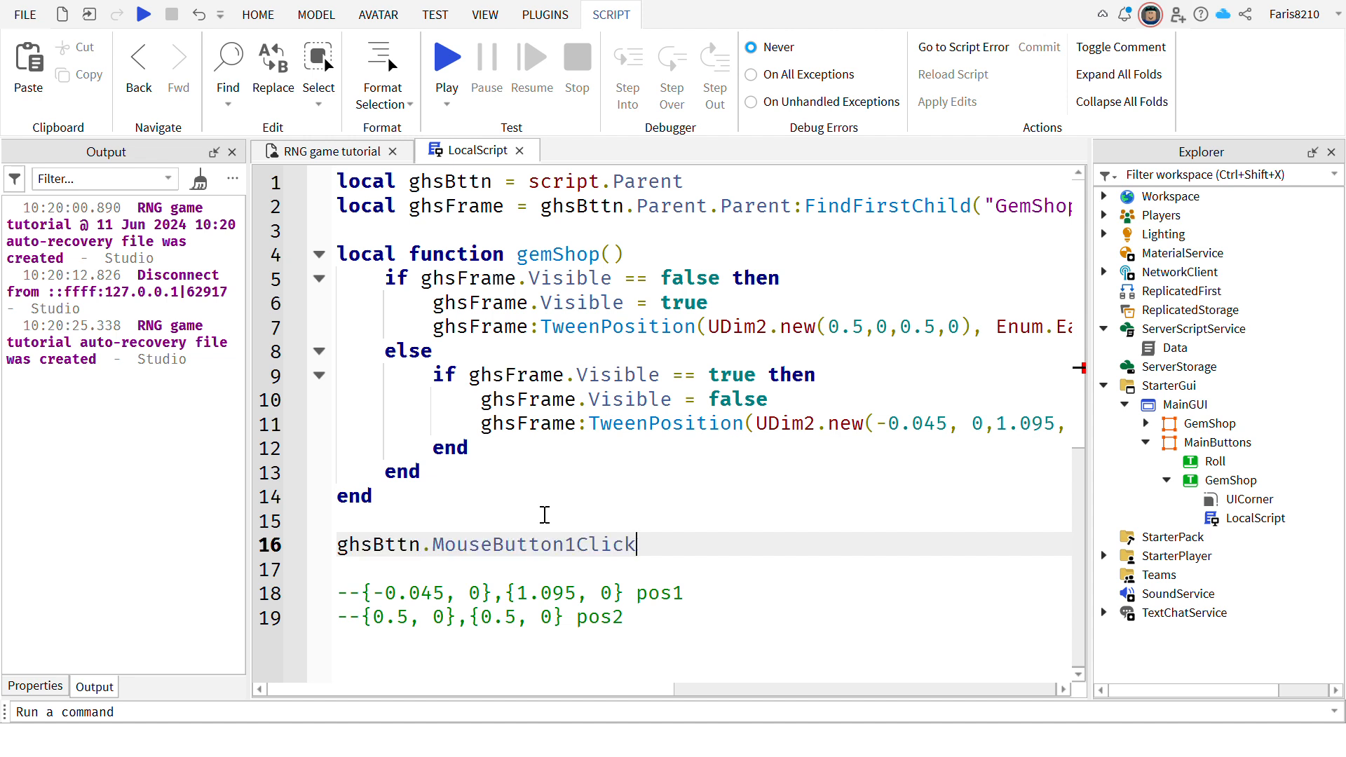
text(:Connect()
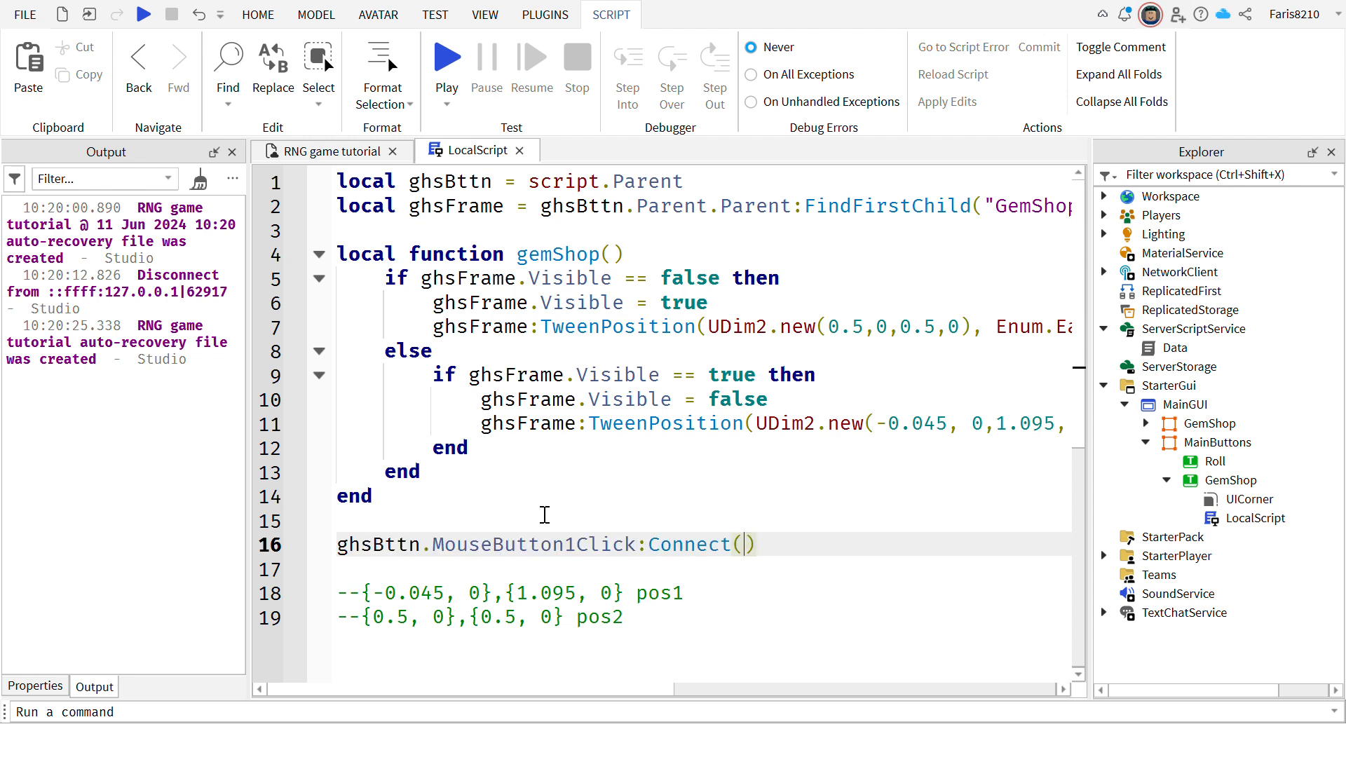
text(gemShop)
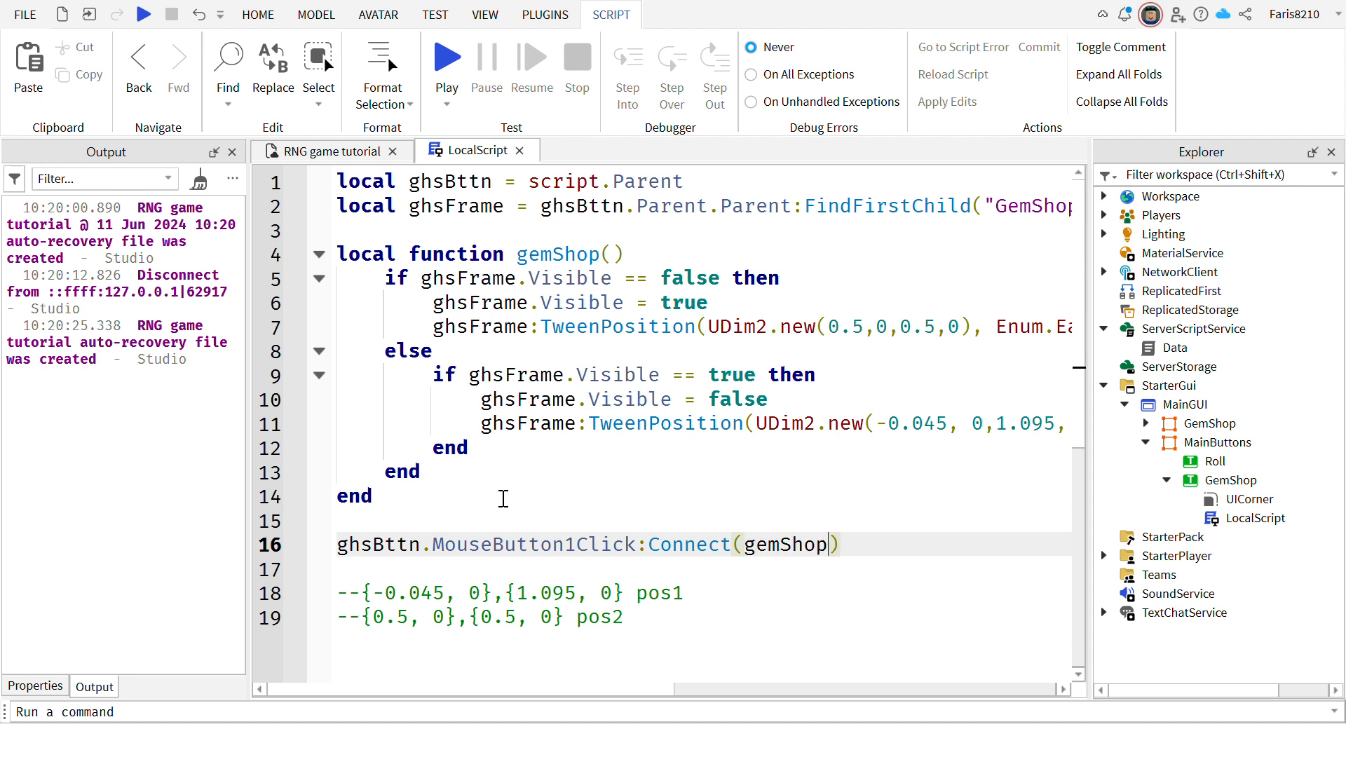
Playtest the Gem Shop button by opening and closing the shop window, and return to the LocalScript.
click(442, 70)
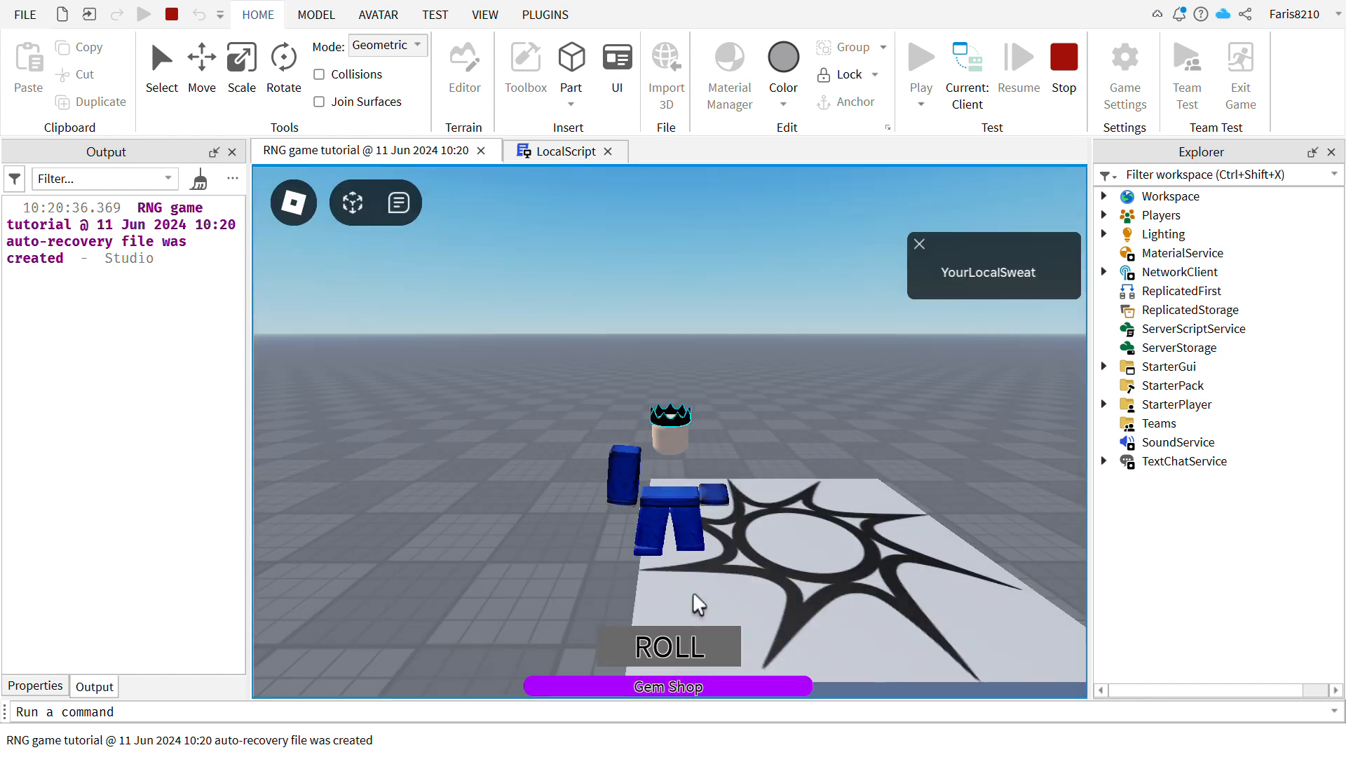
click(733, 683)
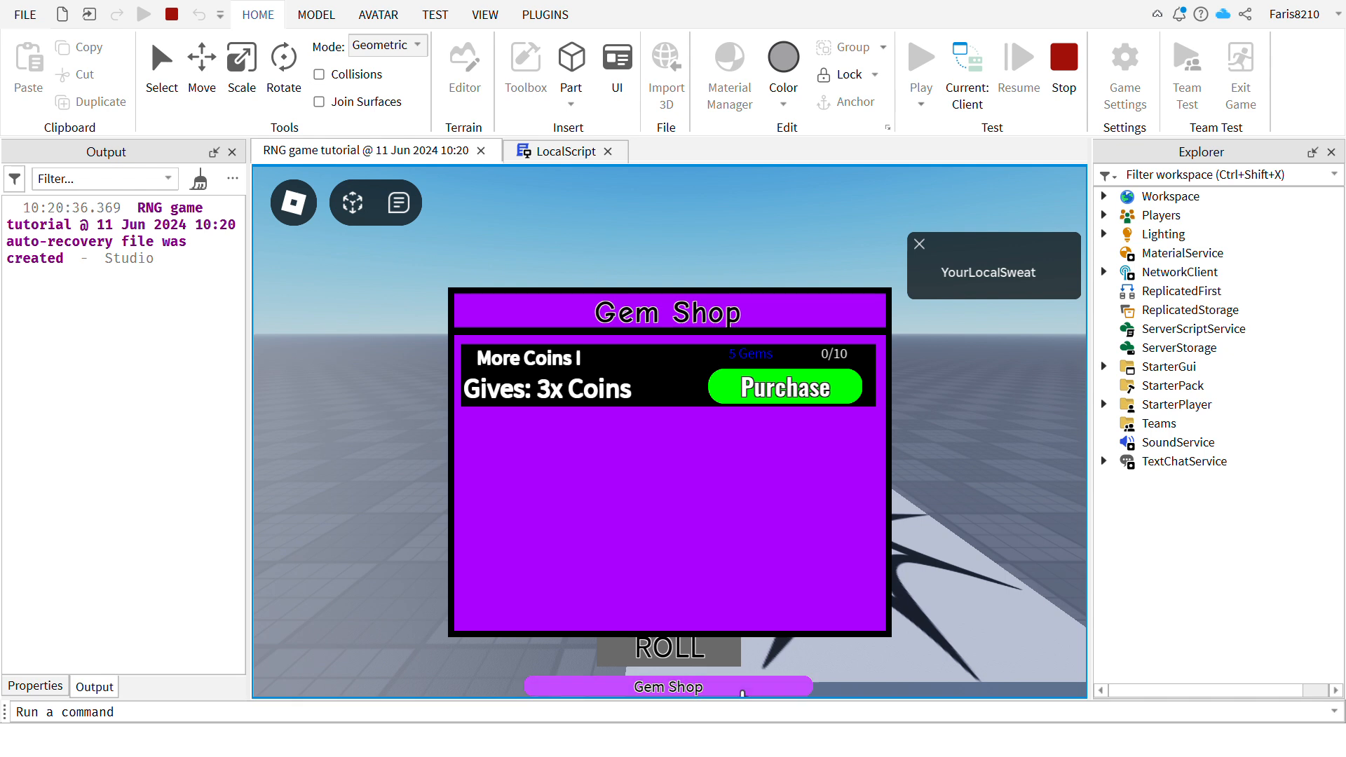
click(753, 683)
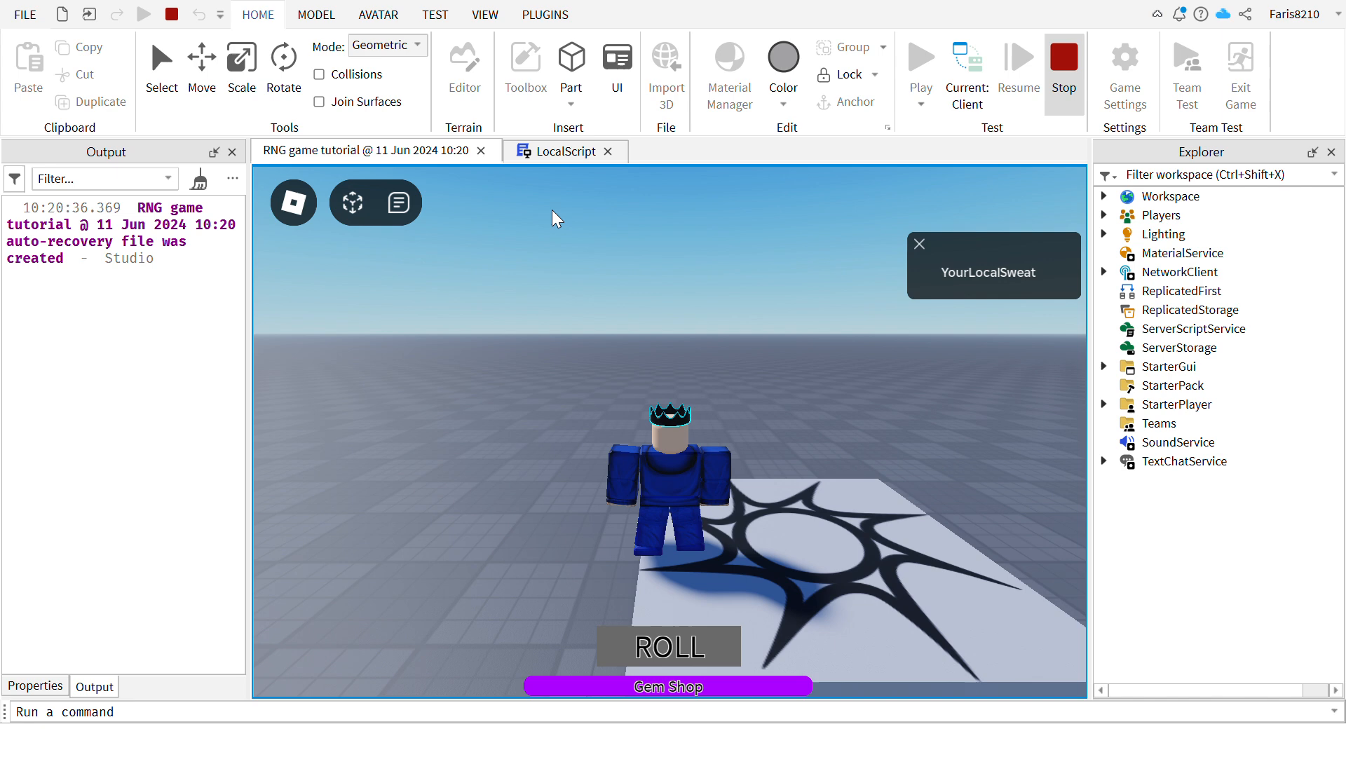
key(shift+F5)
click(459, 152)
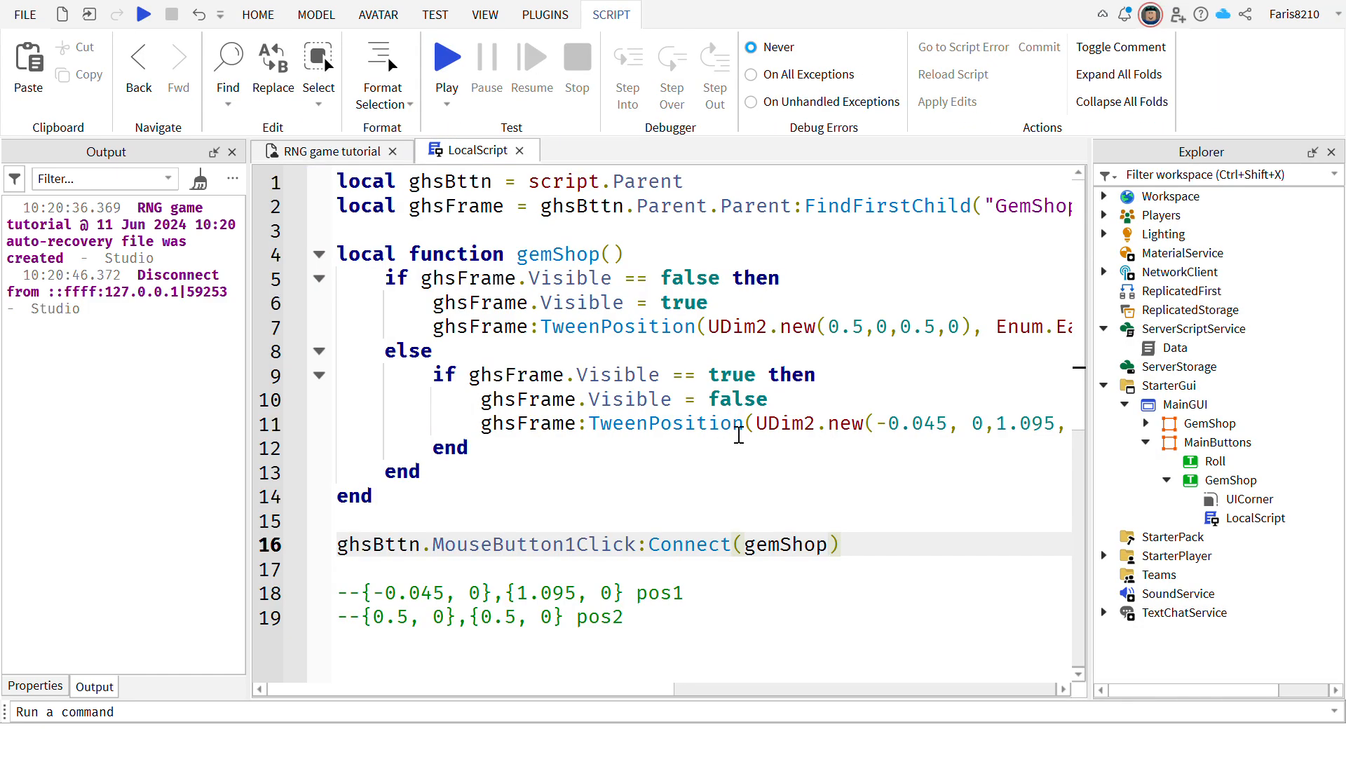
Cut the ghsFrame.Visible = false line from above the nested TweenPosition call and close the gap.
click(790, 401)
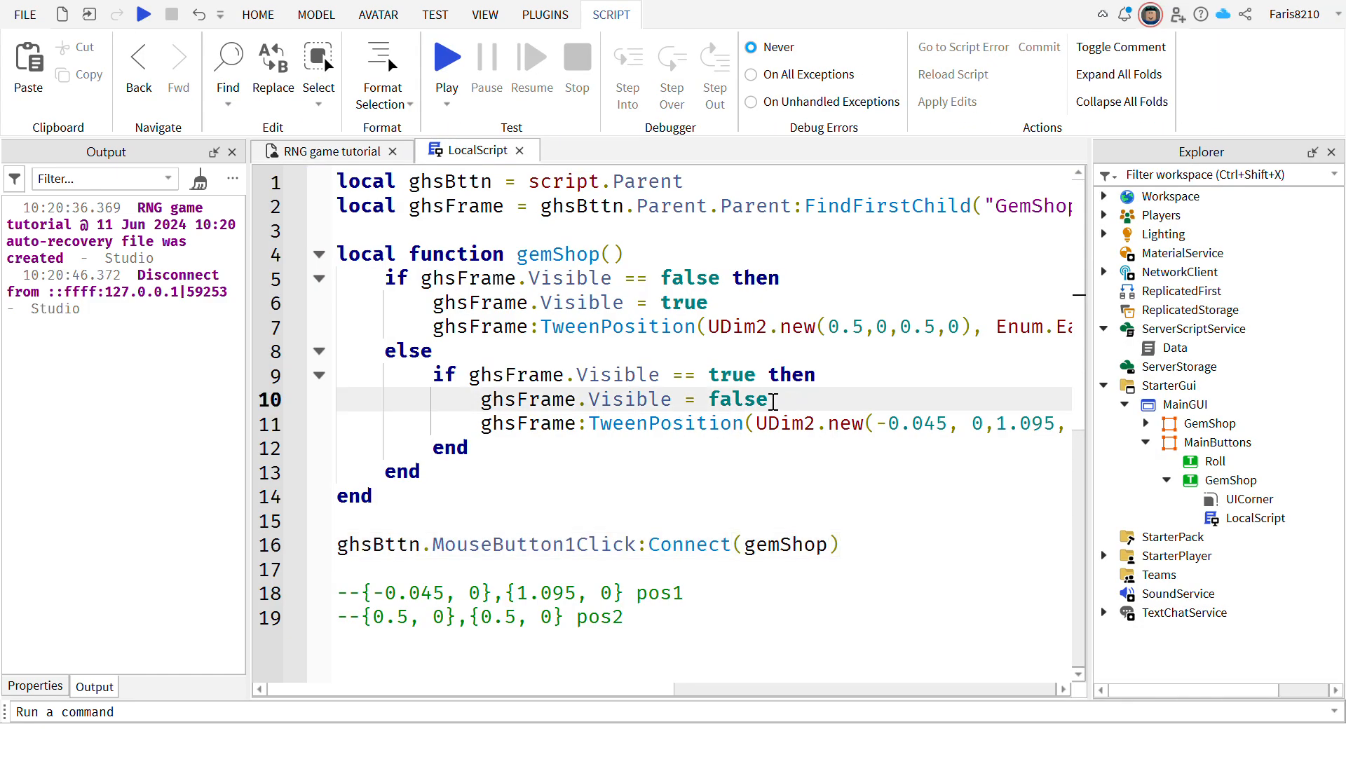
drag(482, 400, 784, 409)
key(BackSpace)
key(BackSpace)
key(BackSpace)
key(BackSpace)
key(BackSpace)
Below the nested TweenPosition call, add task.wait(1.5) followed by ghsFrame.Visible = false.
click(456, 429)
key(Return)
mouse_move(650, 692)
mouse_down()
mouse_move(1030, 691)
mouse_move(645, 691)
mouse_up()
click(526, 432)
text(task.wait(1).5))
key(Return)
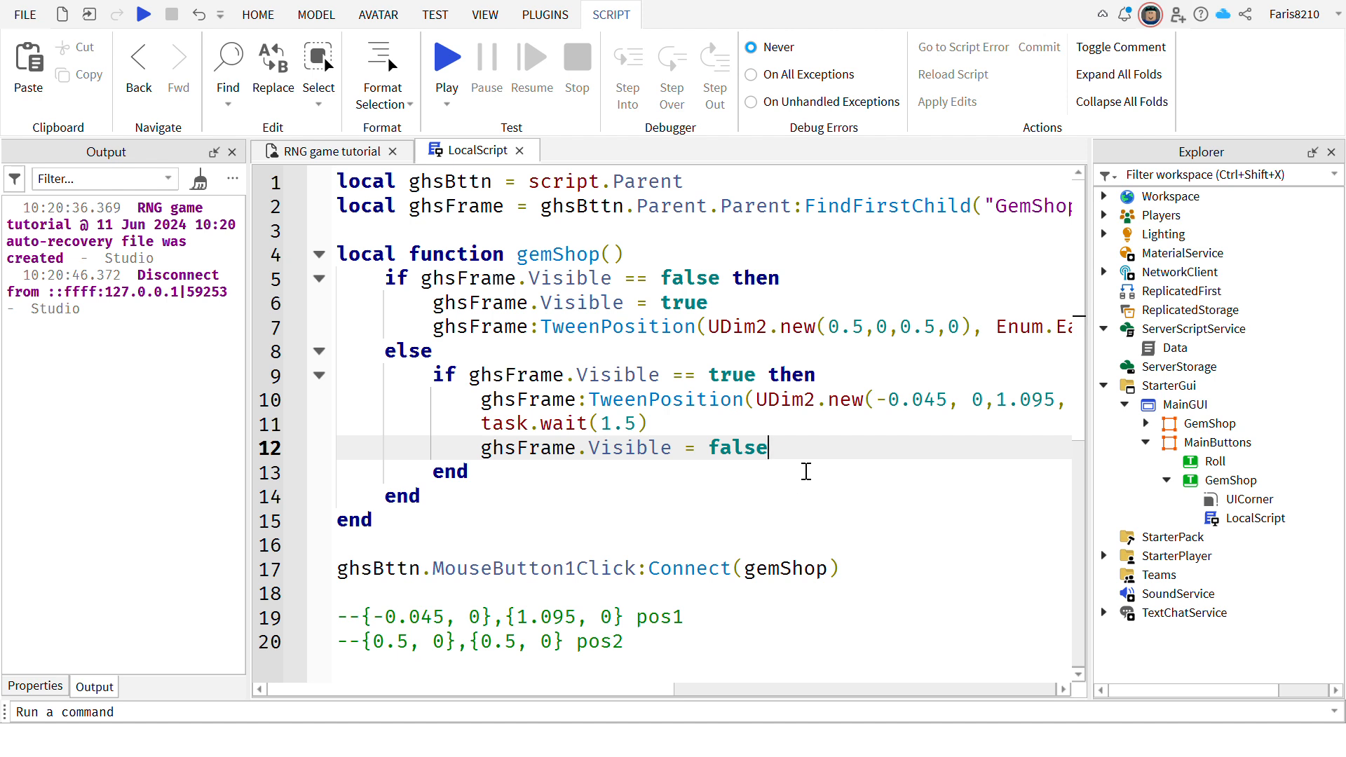
click(799, 481)
click(736, 548)
click(739, 499)
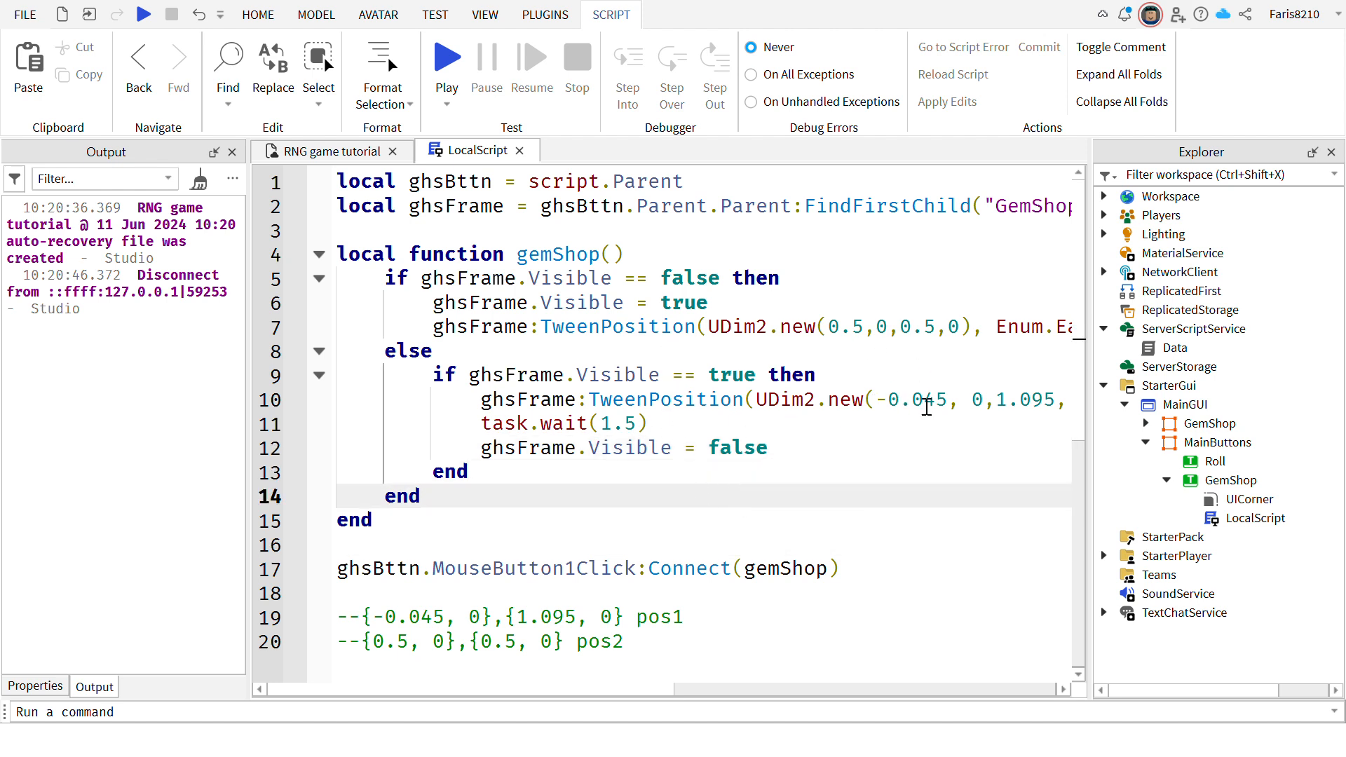
Try Enum.EasingDirection.Out in the first TweenPosition call and playtest the Gem Shop button.
drag(649, 689, 974, 525)
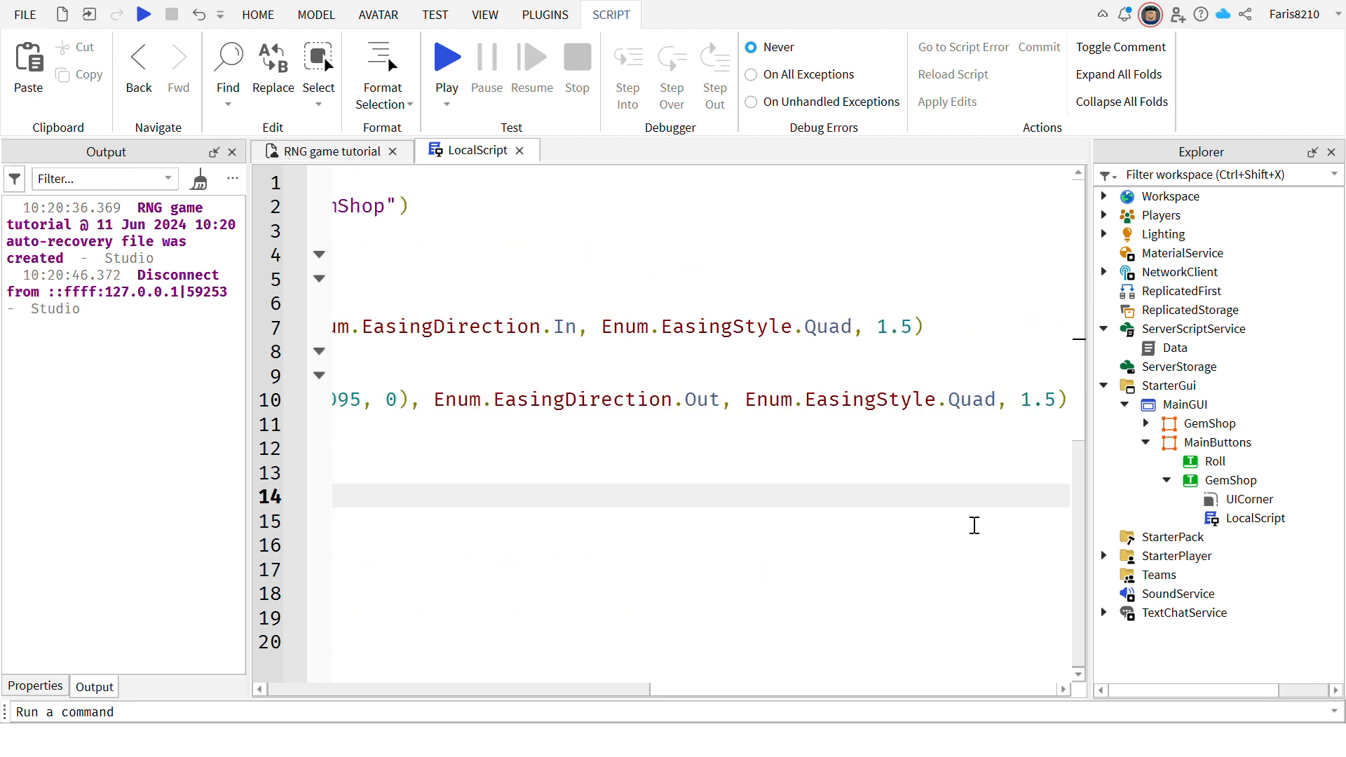
click(583, 336)
key(BackSpace)
key(BackSpace)
text(Out)
click(446, 59)
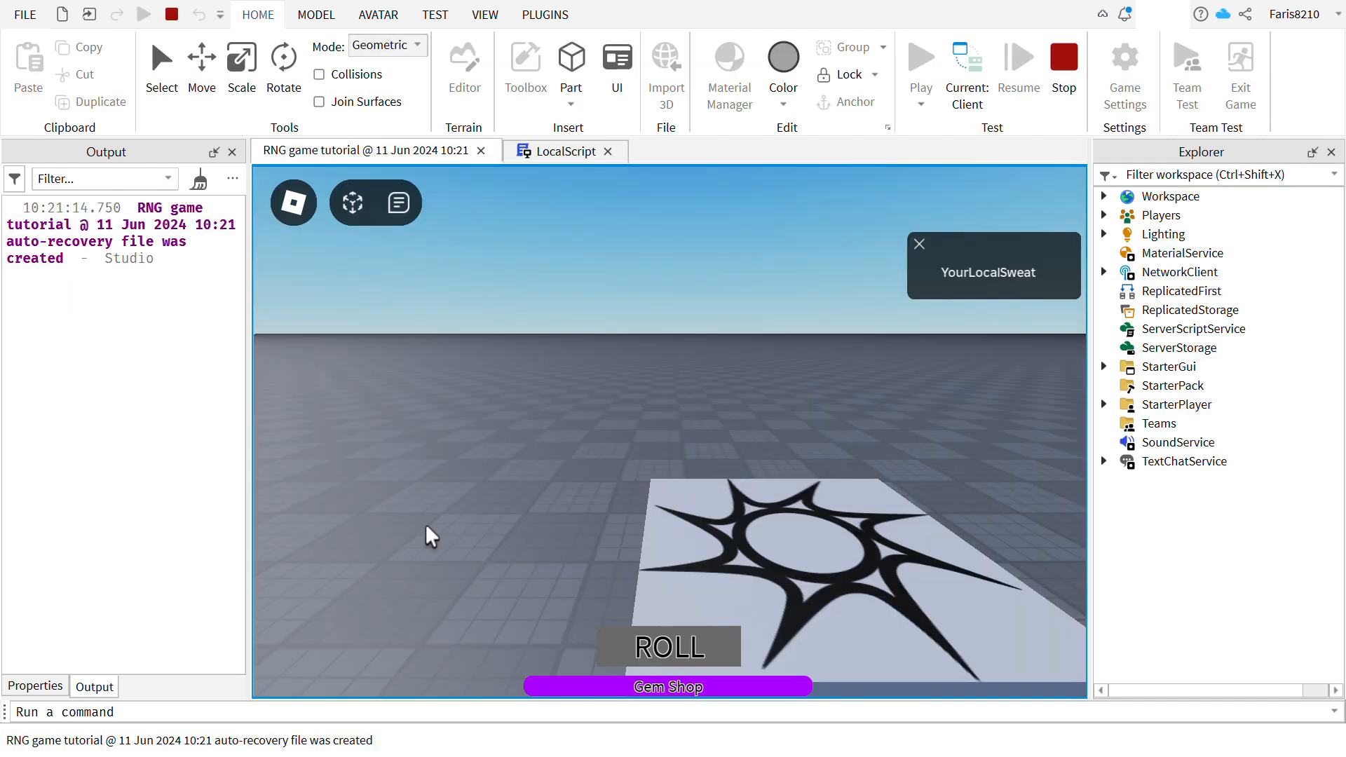
click(558, 689)
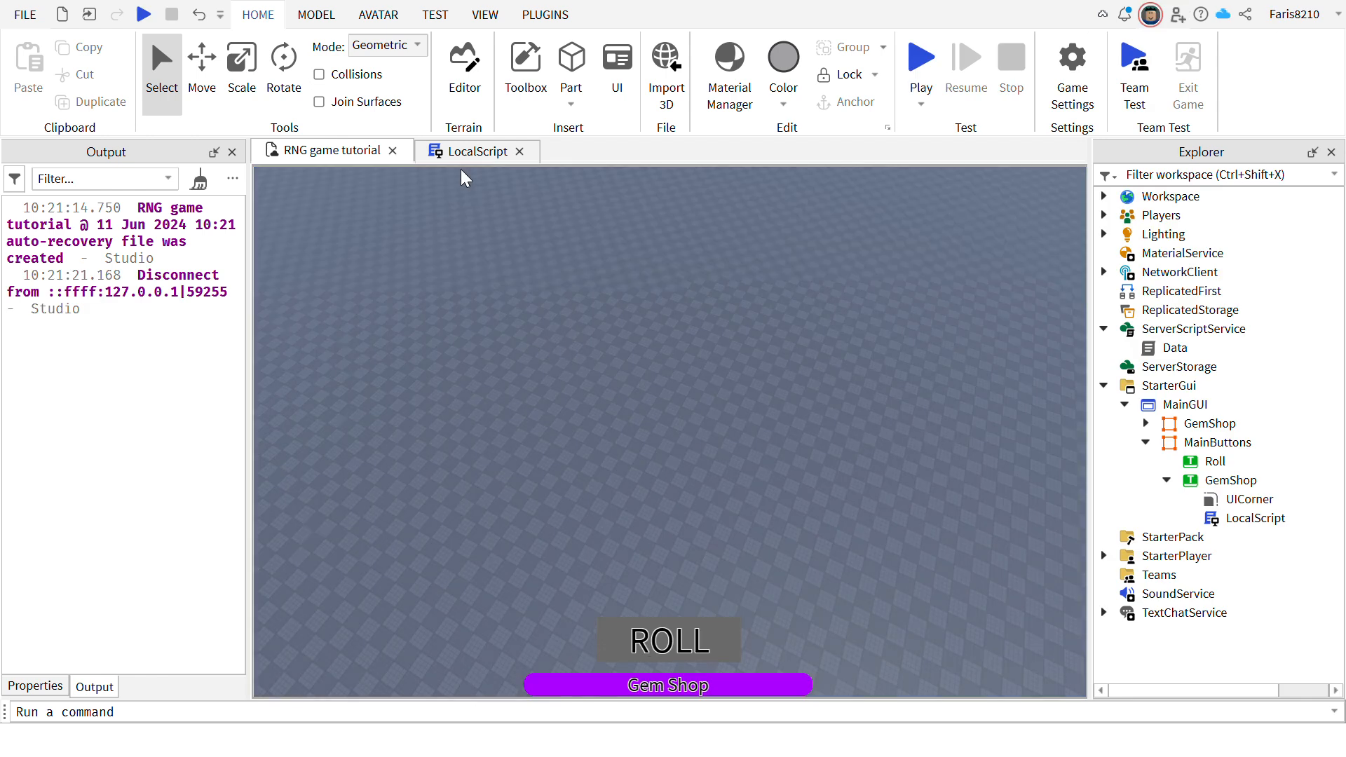
Change the easing direction of the first TweenPosition call to Enum.EasingDirection.InOut.
click(446, 152)
drag(701, 688, 1118, 691)
key(BackSpace)
key(BackSpace)
key(BackSpace)
text(InOut)
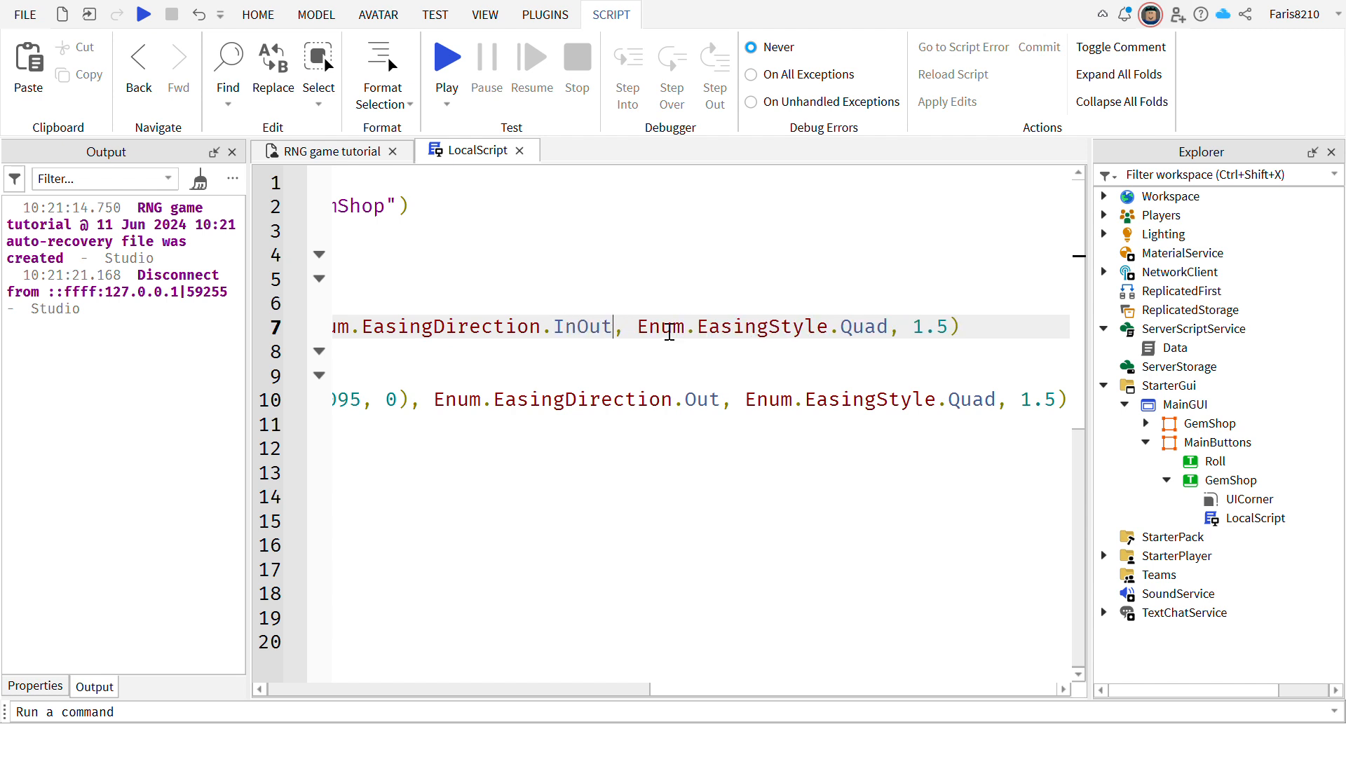
Playtest the InOut tween by opening and closing the Gem Shop window.
click(447, 66)
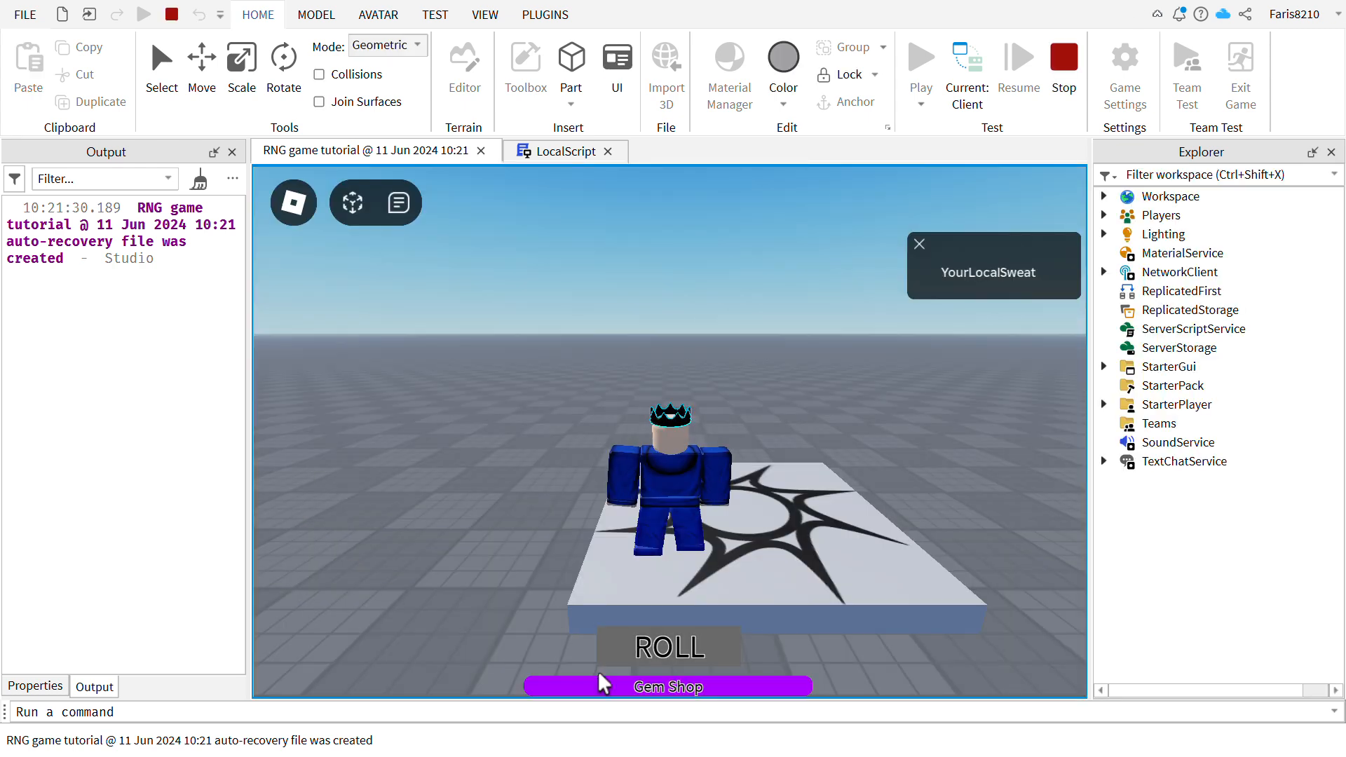
click(631, 686)
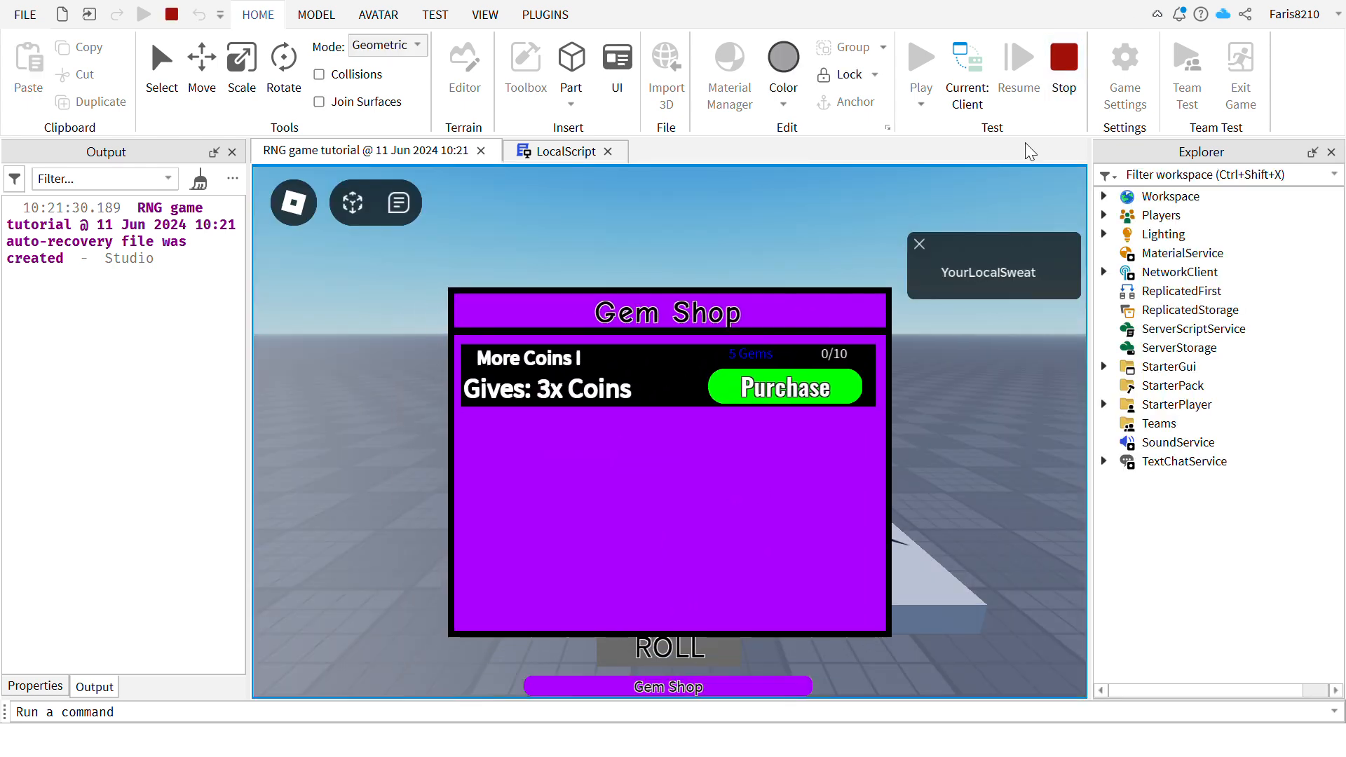
click(751, 687)
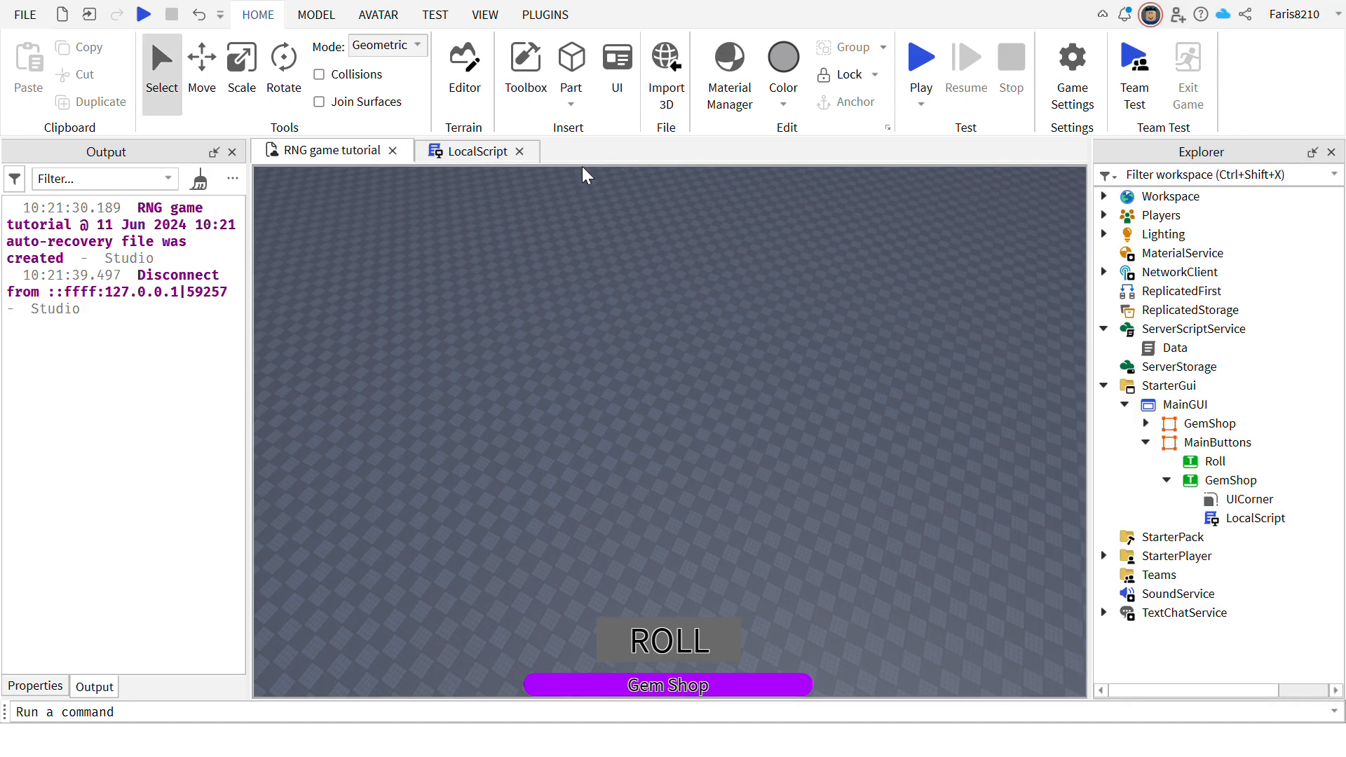
Set the easing direction of the first TweenPosition call back to Enum.EasingDirection.In.
click(479, 151)
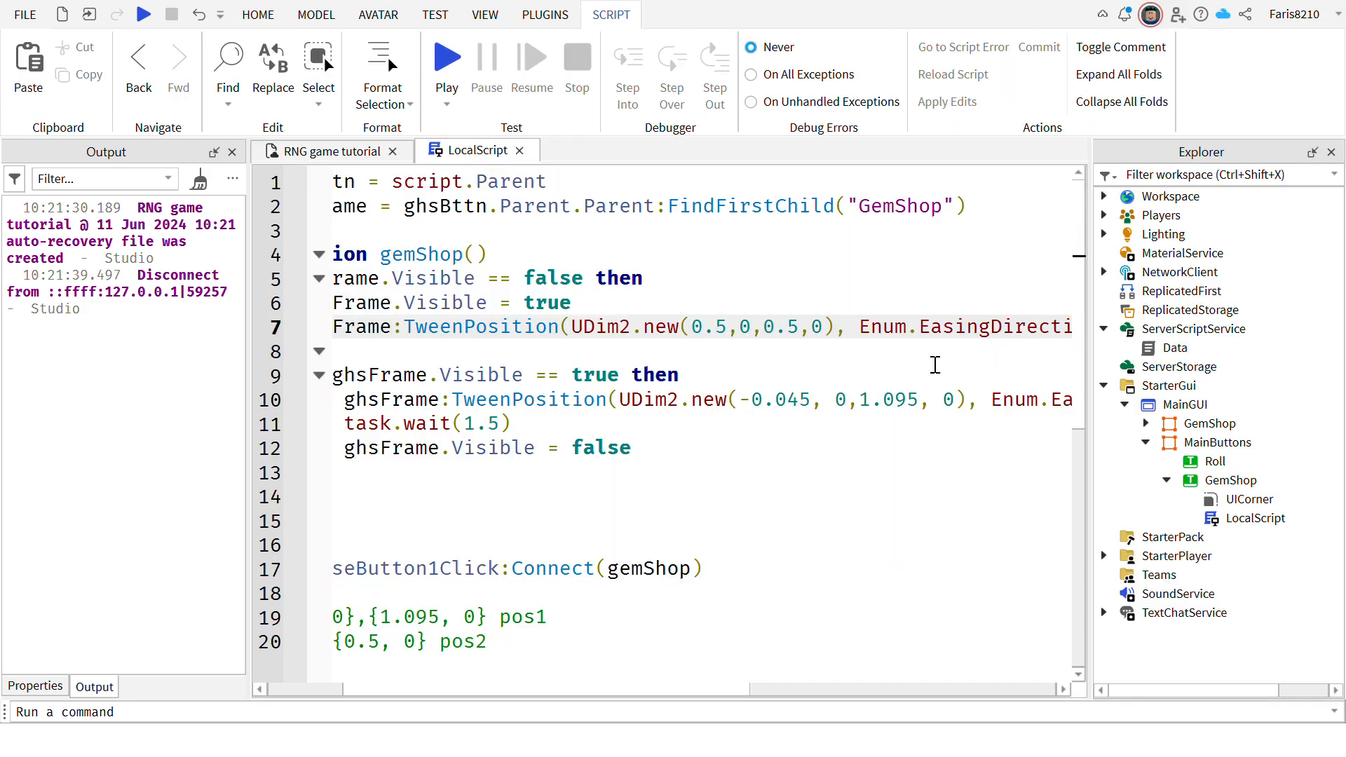
drag(733, 692, 924, 696)
key(BackSpace)
key(BackSpace)
key(BackSpace)
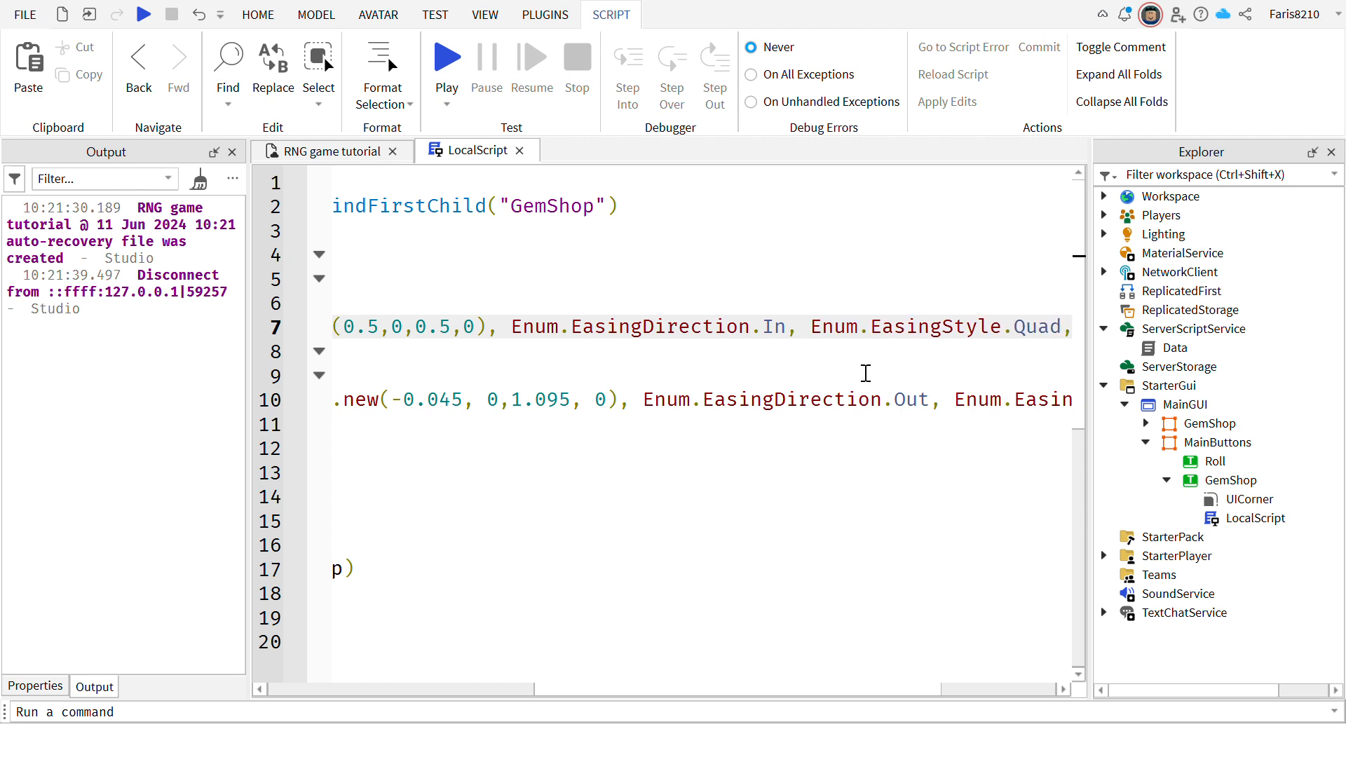
Close the Gem Shop button's LocalScript and return to the game viewport.
click(836, 572)
drag(782, 690, 505, 688)
click(645, 650)
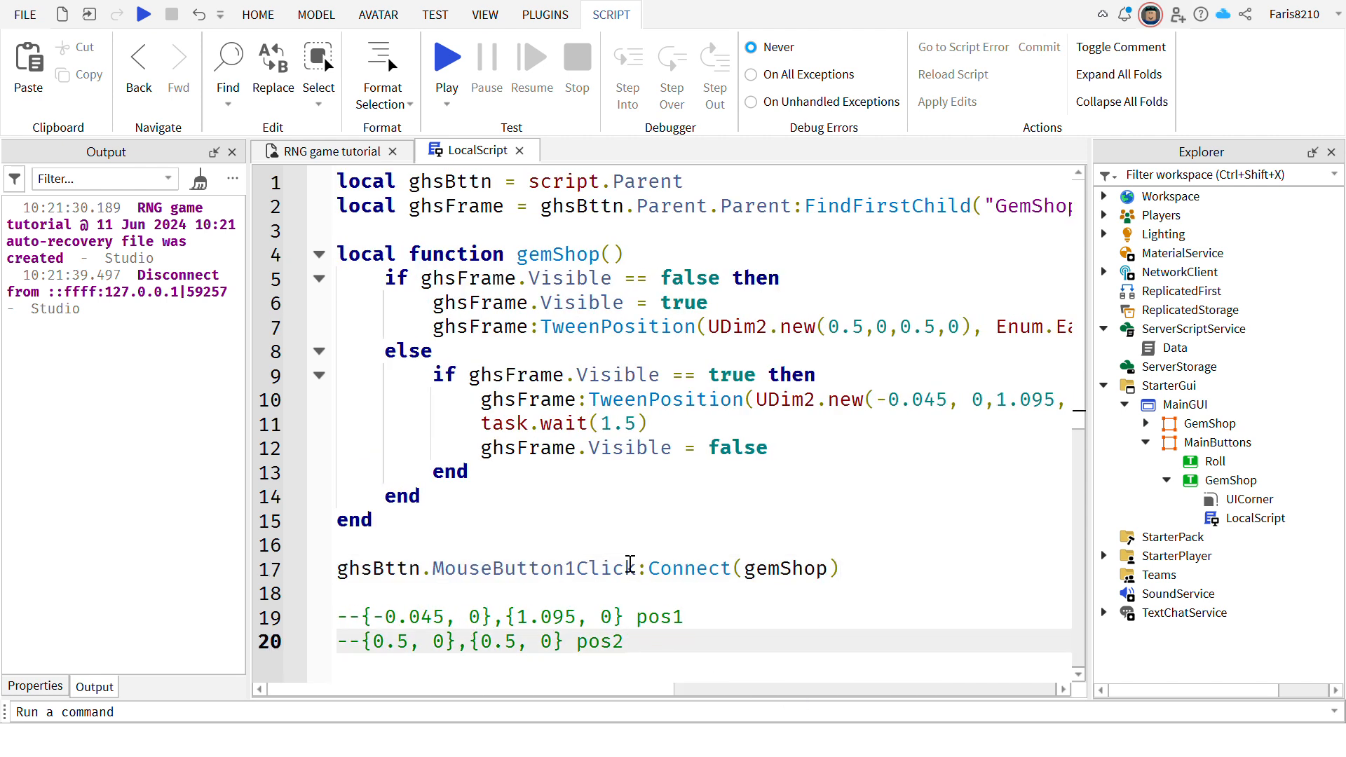
click(519, 152)
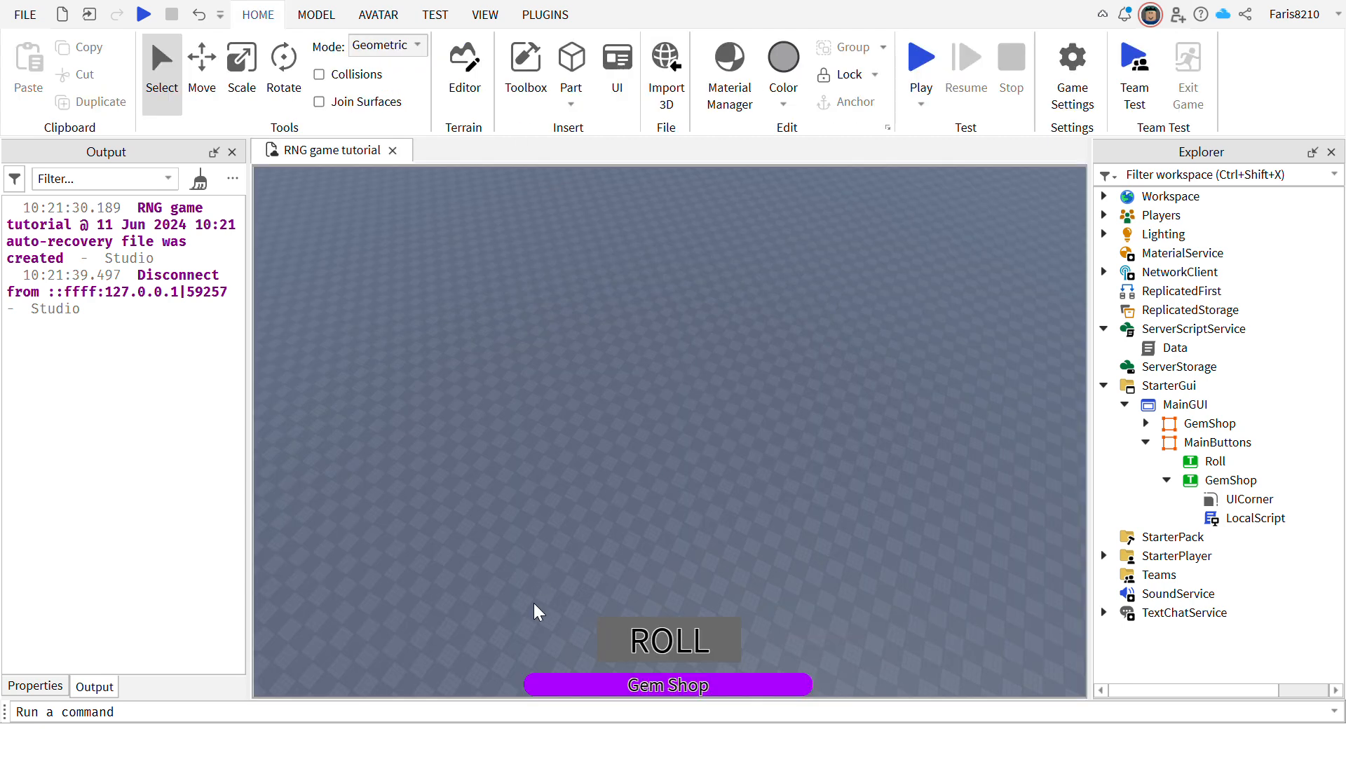